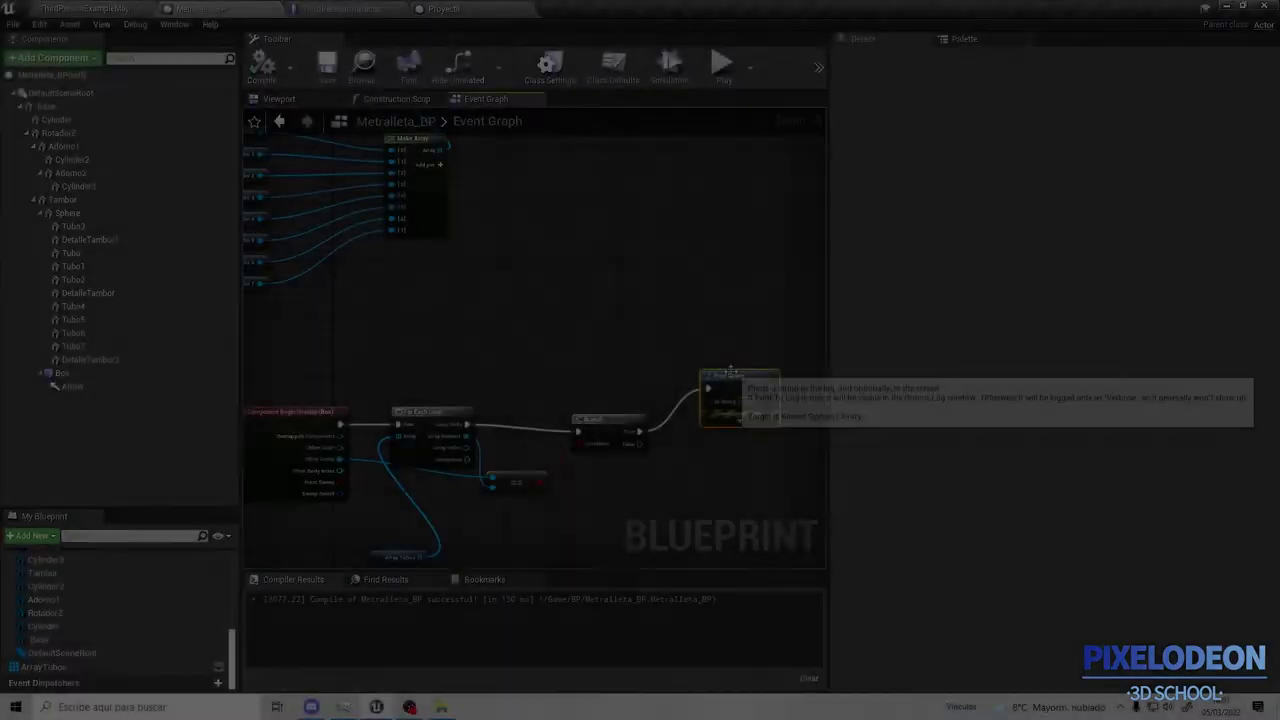
Replace the Print String node with a Spawn Actor from Class node on the Branch's True output.
{"action": "key", "text": "Delete"}
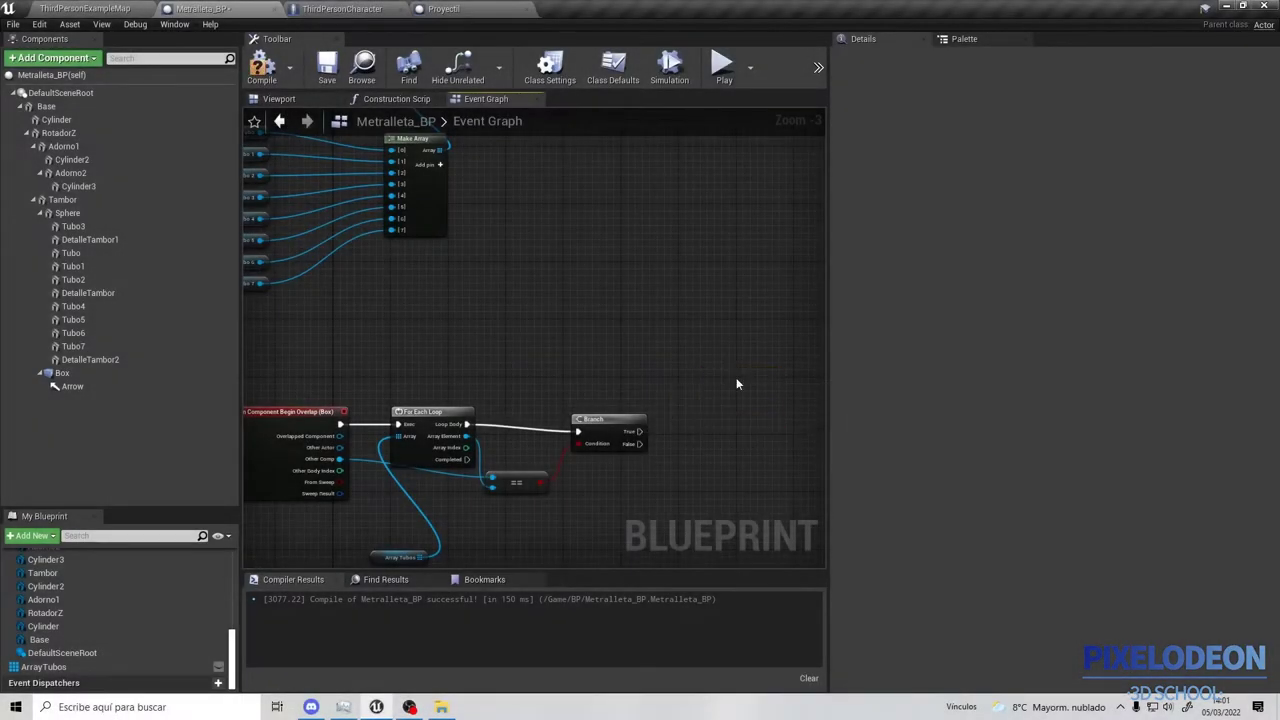
{"action": "mouse_move", "coordinate": [645, 418]}
{"action": "right_mouse_down"}
{"action": "mouse_move", "coordinate": [597, 325]}
{"action": "mouse_move", "coordinate": [610, 333]}
{"action": "right_mouse_up"}
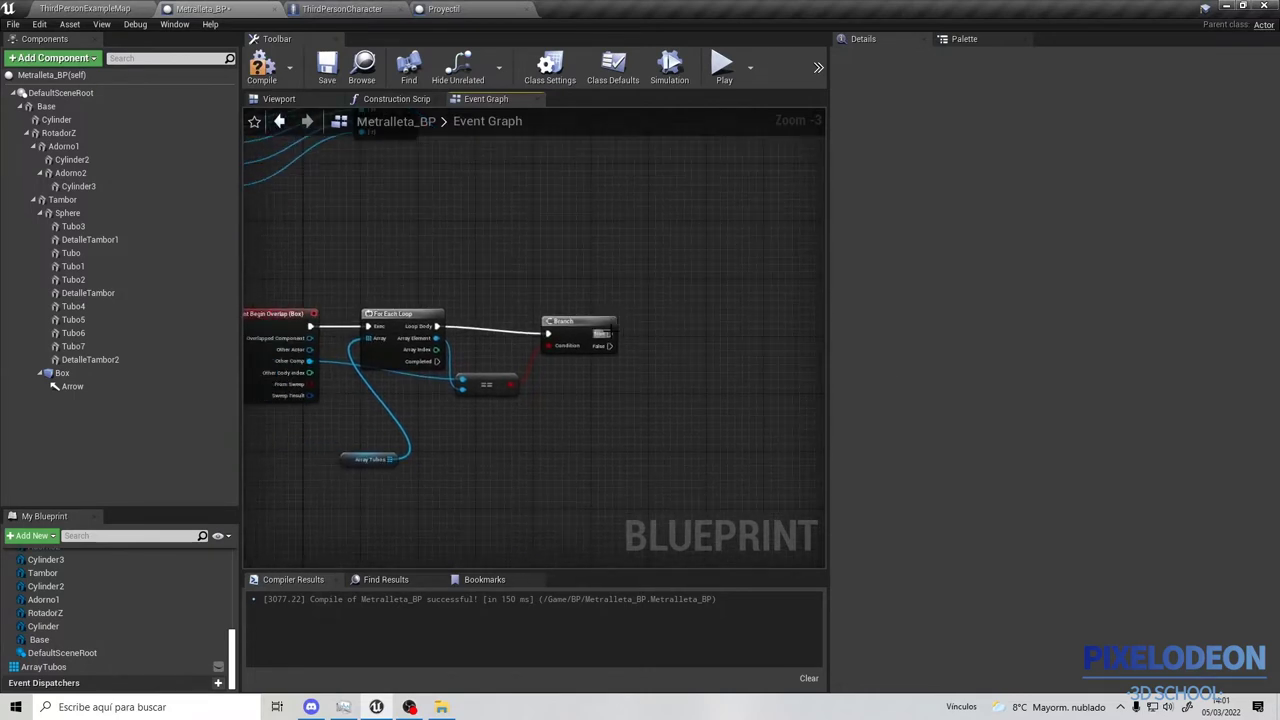
{"action": "left_click_drag", "start_coordinate": [609, 333], "coordinate": [676, 291]}
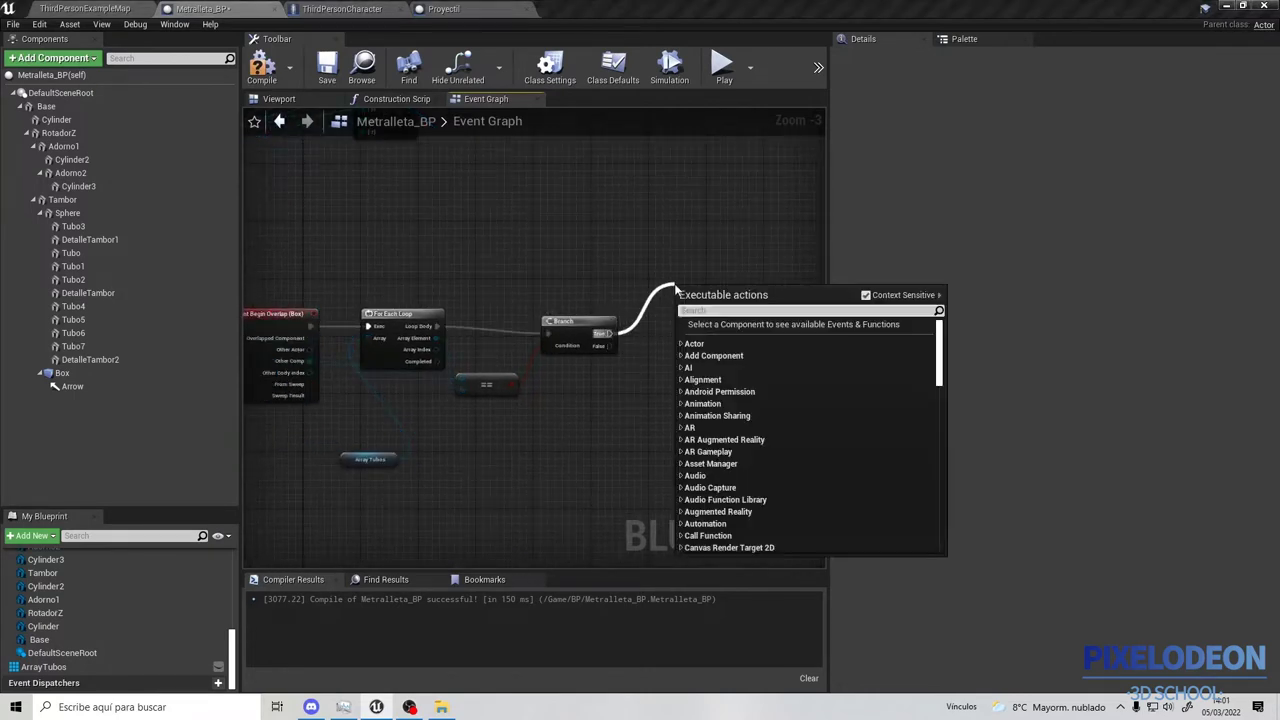
{"action": "type", "text": "s"}
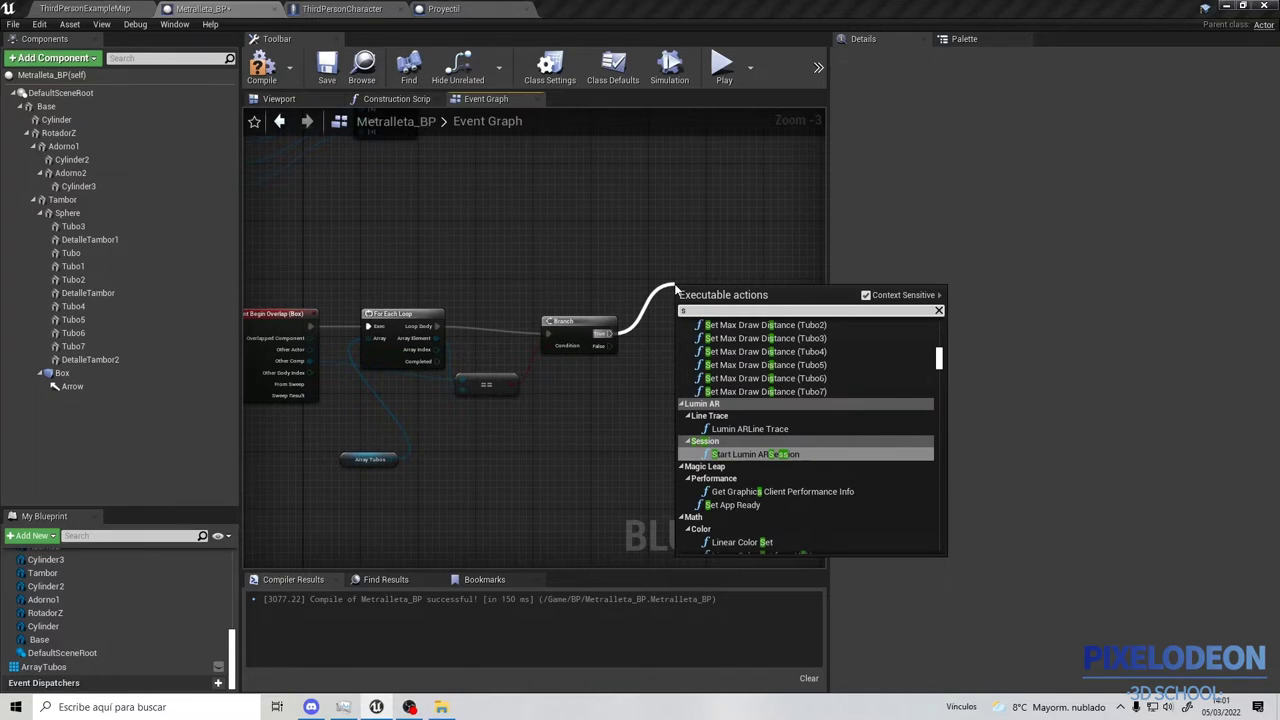
{"action": "type", "text": "pawn ac"}
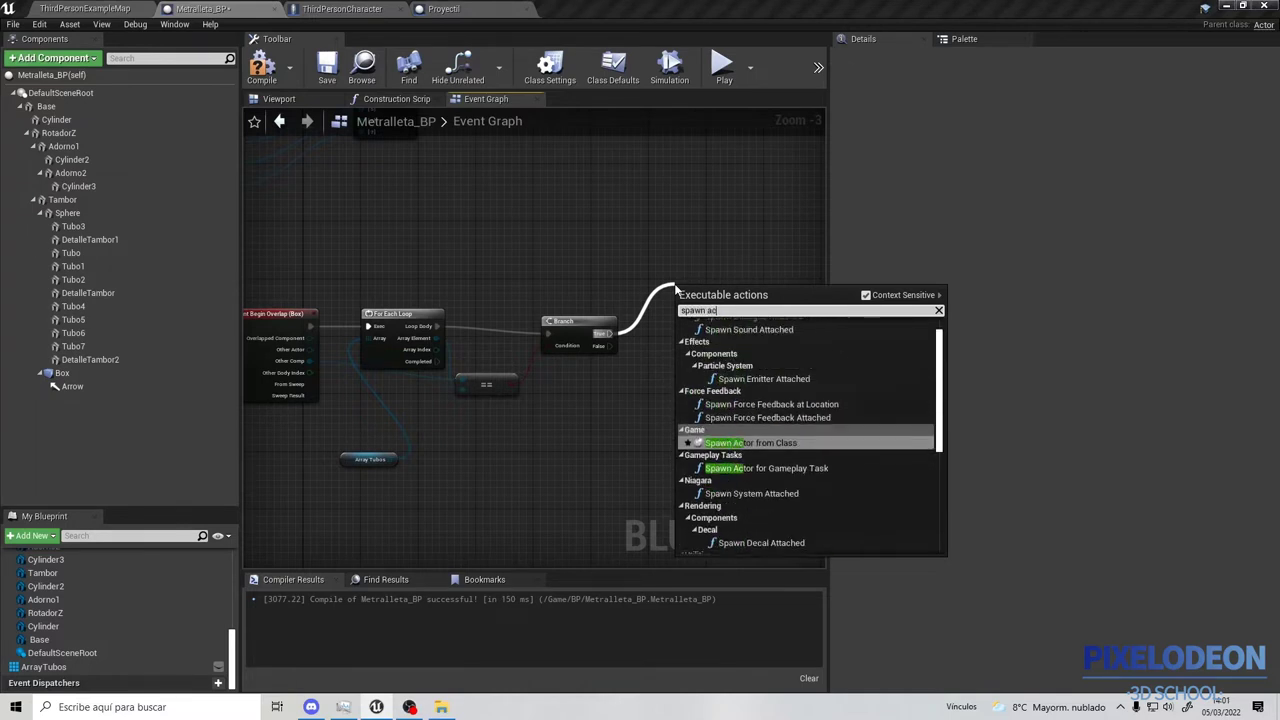
{"action": "left_click", "coordinate": [756, 443]}
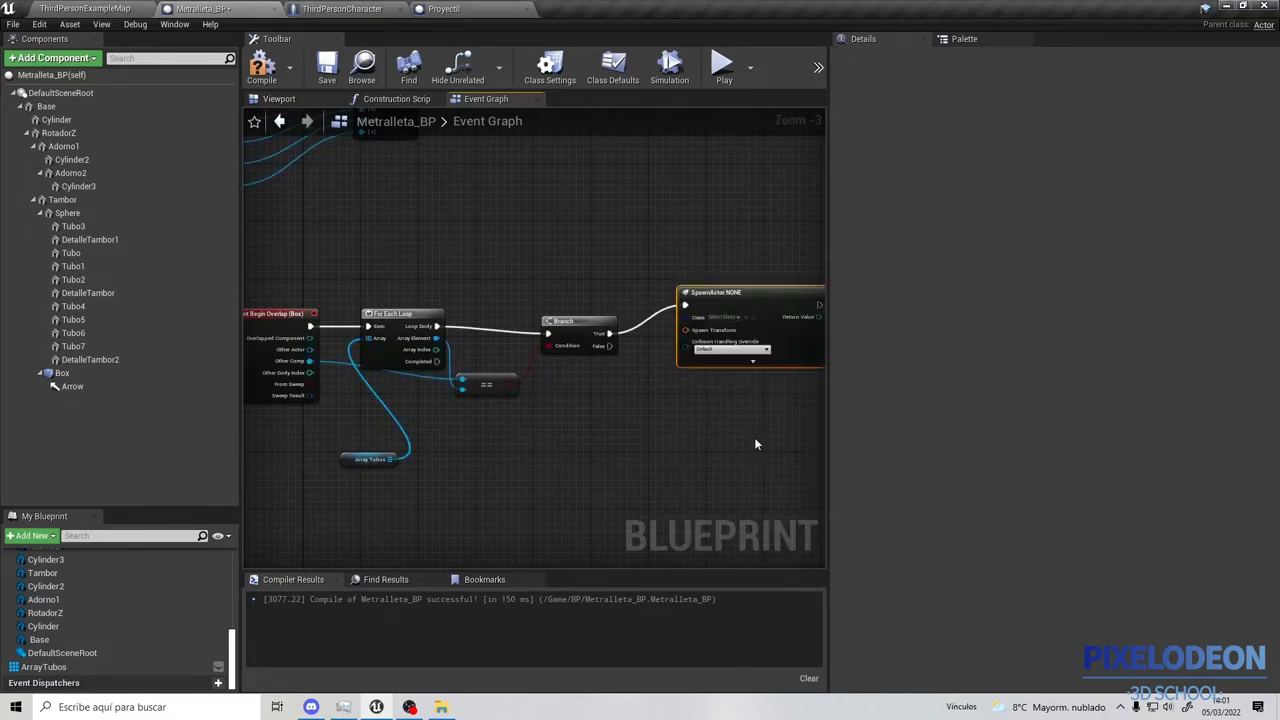
Set the SpawnActor node's class to Proyectil.
{"action": "right_click_drag", "start_coordinate": [711, 259], "coordinate": [588, 297]}
{"action": "left_click", "coordinate": [609, 291]}
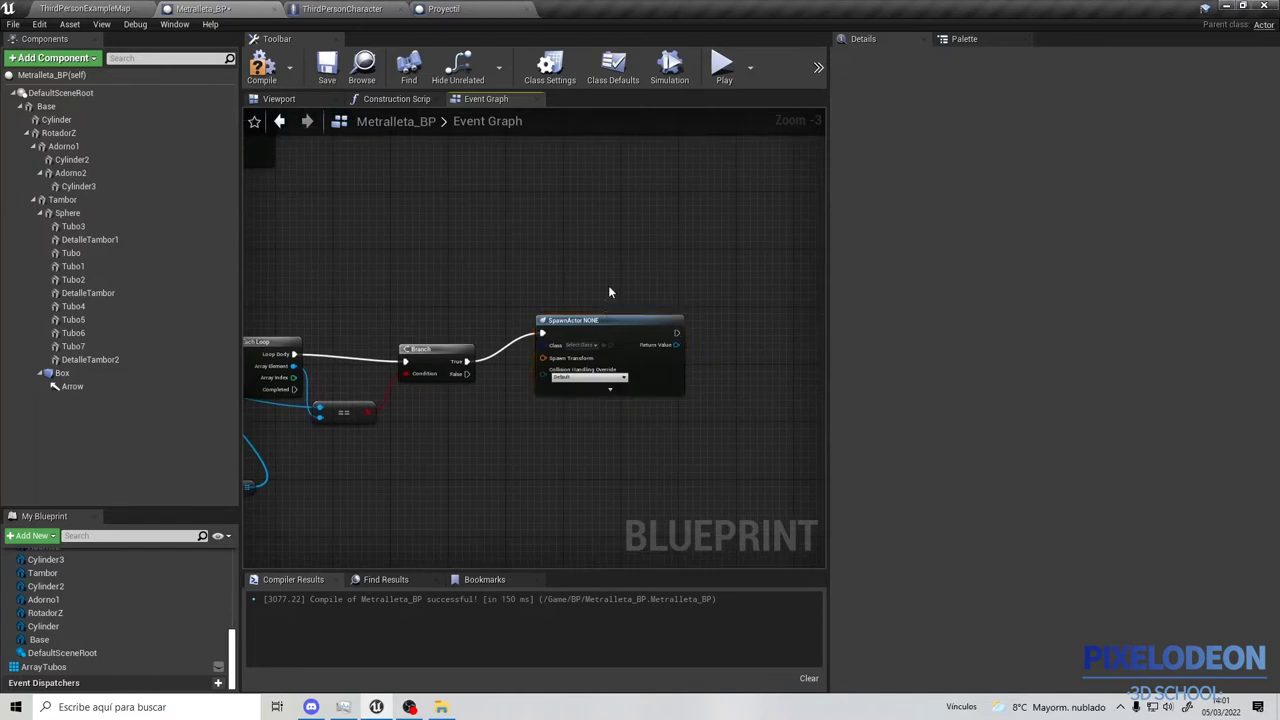
{"action": "left_click", "coordinate": [610, 324]}
{"action": "scroll", "coordinate": [608, 290], "scroll_direction": "up", "scroll_amount": 3}
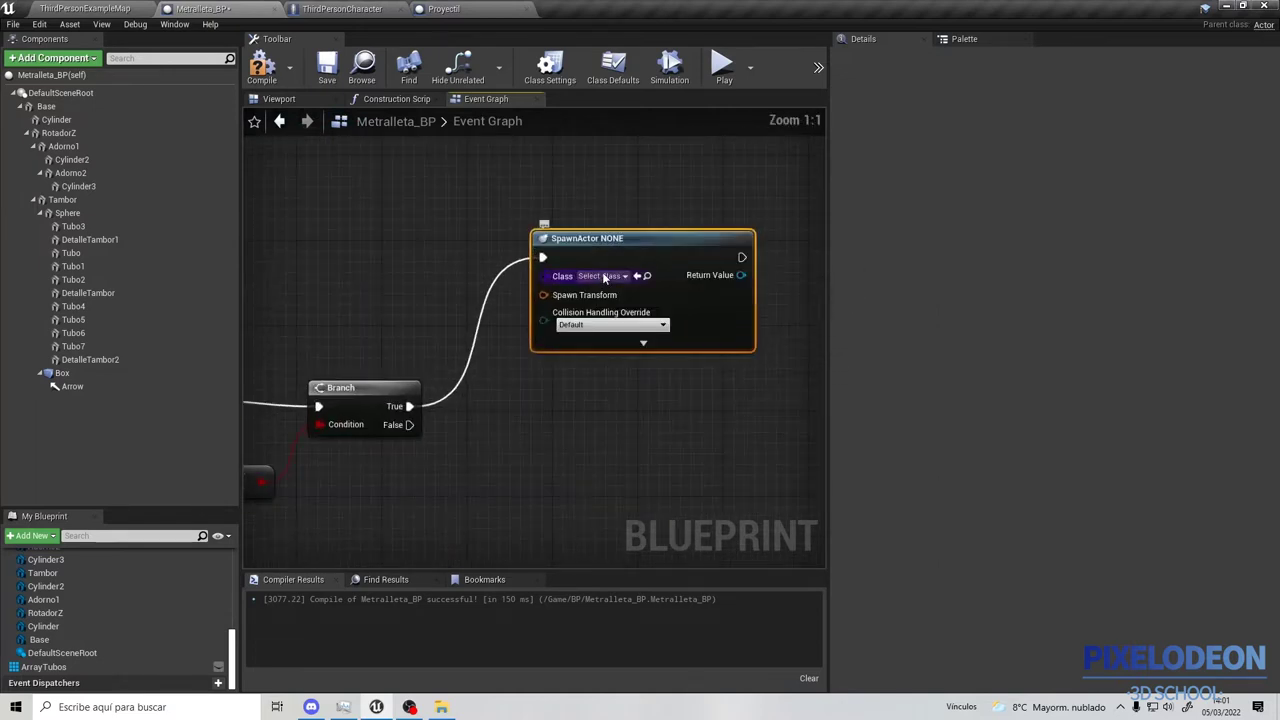
{"action": "left_click", "coordinate": [602, 276]}
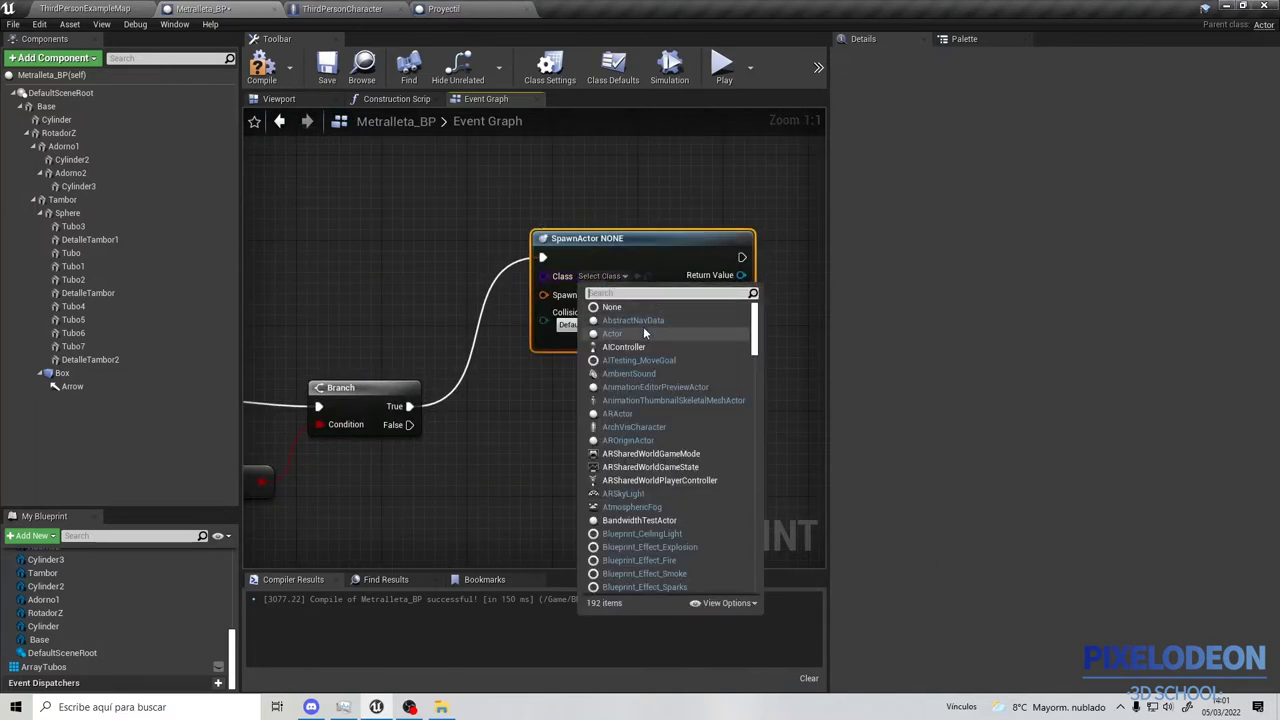
{"action": "type", "text": "pro"}
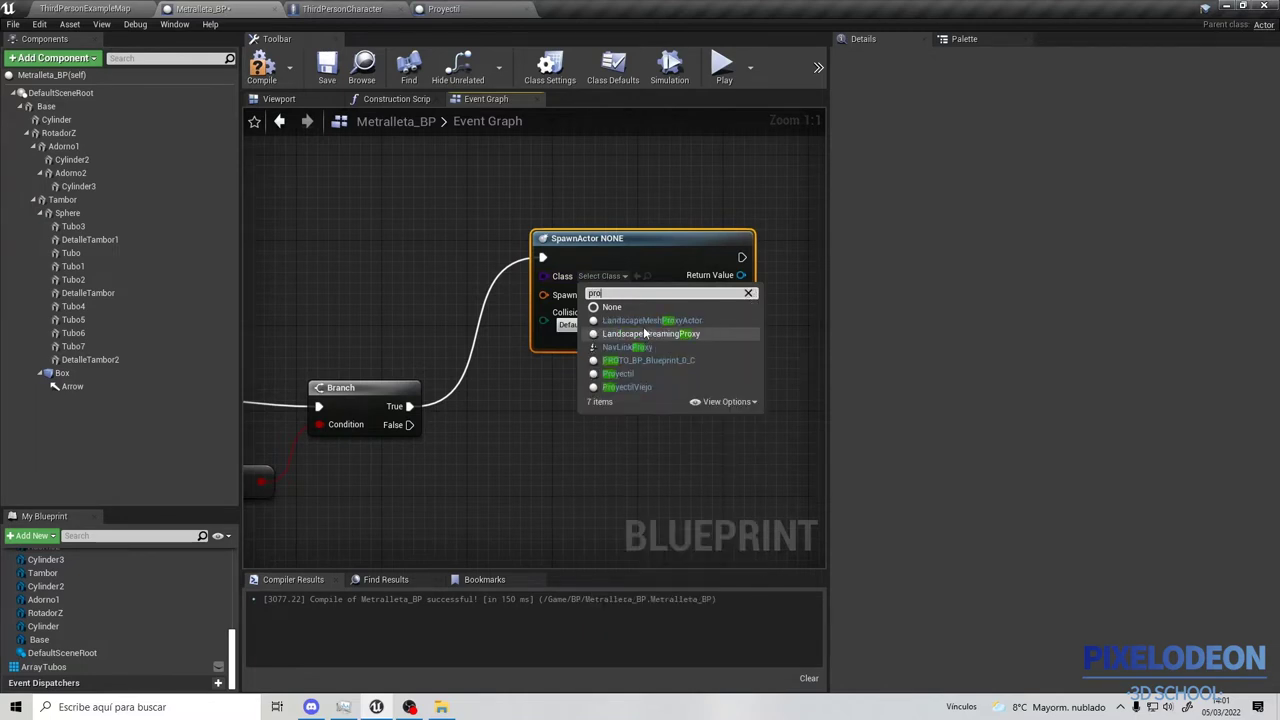
{"action": "left_click", "coordinate": [639, 379]}
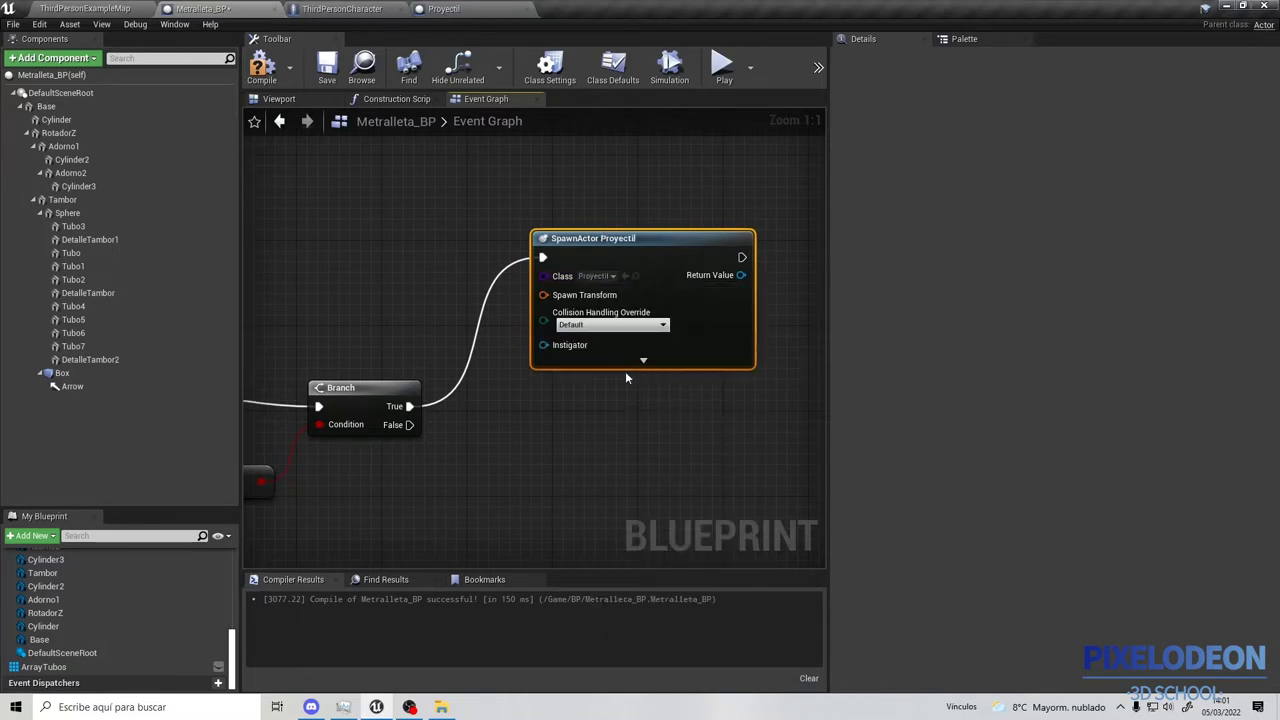
{"action": "right_click_drag", "start_coordinate": [432, 326], "coordinate": [456, 241]}
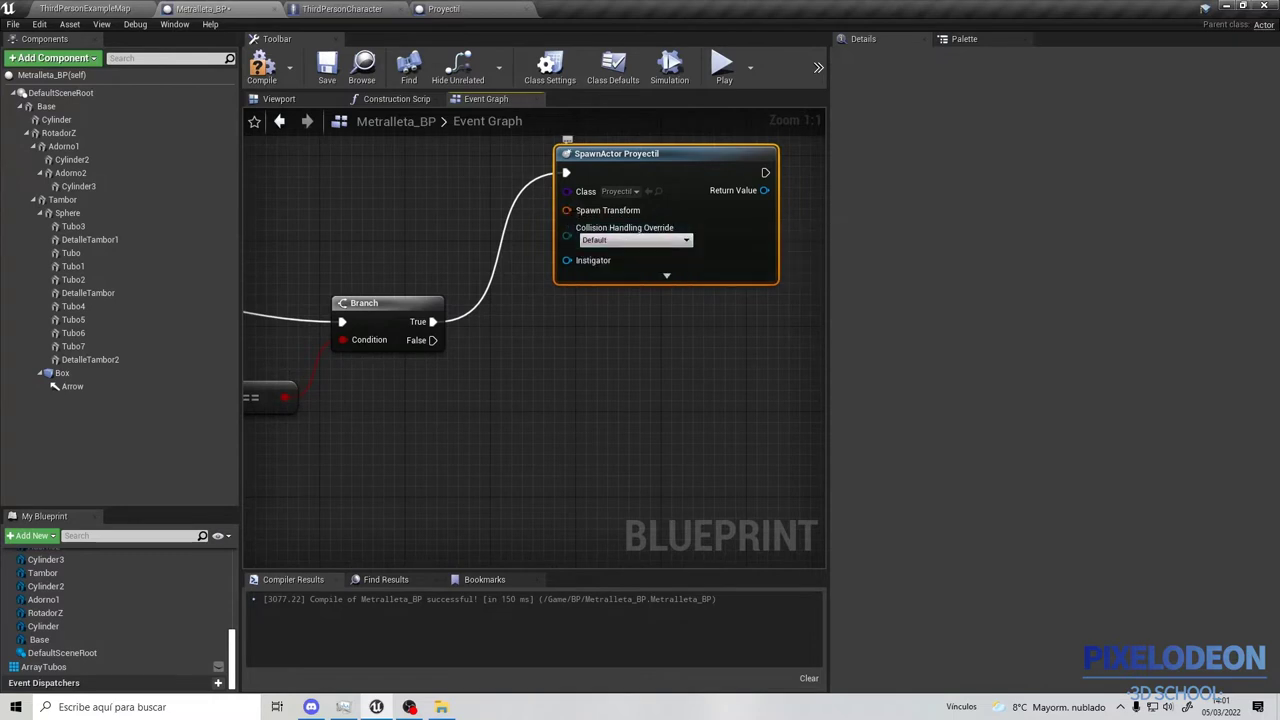
Split SpawnActor's Spawn Transform pin into Location, Rotation and Scale, and tidy the nodes.
{"action": "right_click", "coordinate": [570, 214]}
{"action": "left_click", "coordinate": [600, 245]}
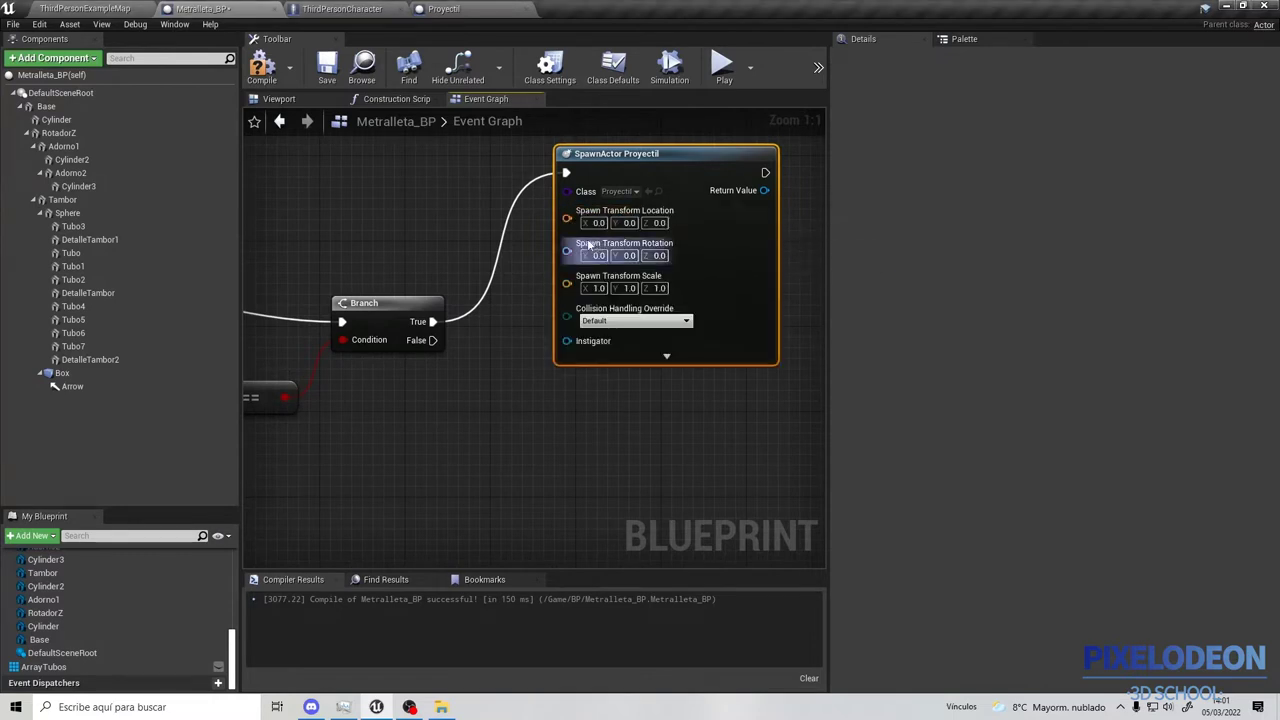
{"action": "left_click_drag", "start_coordinate": [654, 146], "coordinate": [697, 136]}
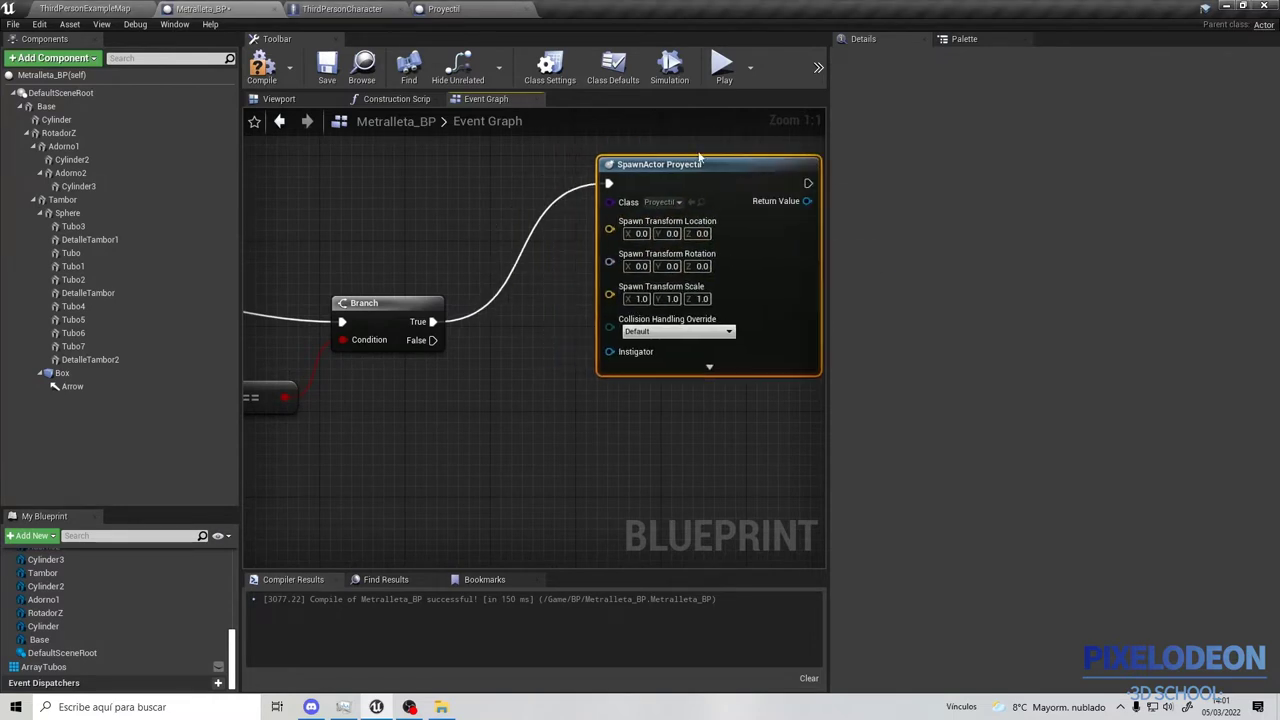
{"action": "left_click_drag", "start_coordinate": [362, 303], "coordinate": [360, 314]}
Drag the Arrow component into the graph as a reference node.
{"action": "right_click_drag", "start_coordinate": [348, 253], "coordinate": [600, 229]}
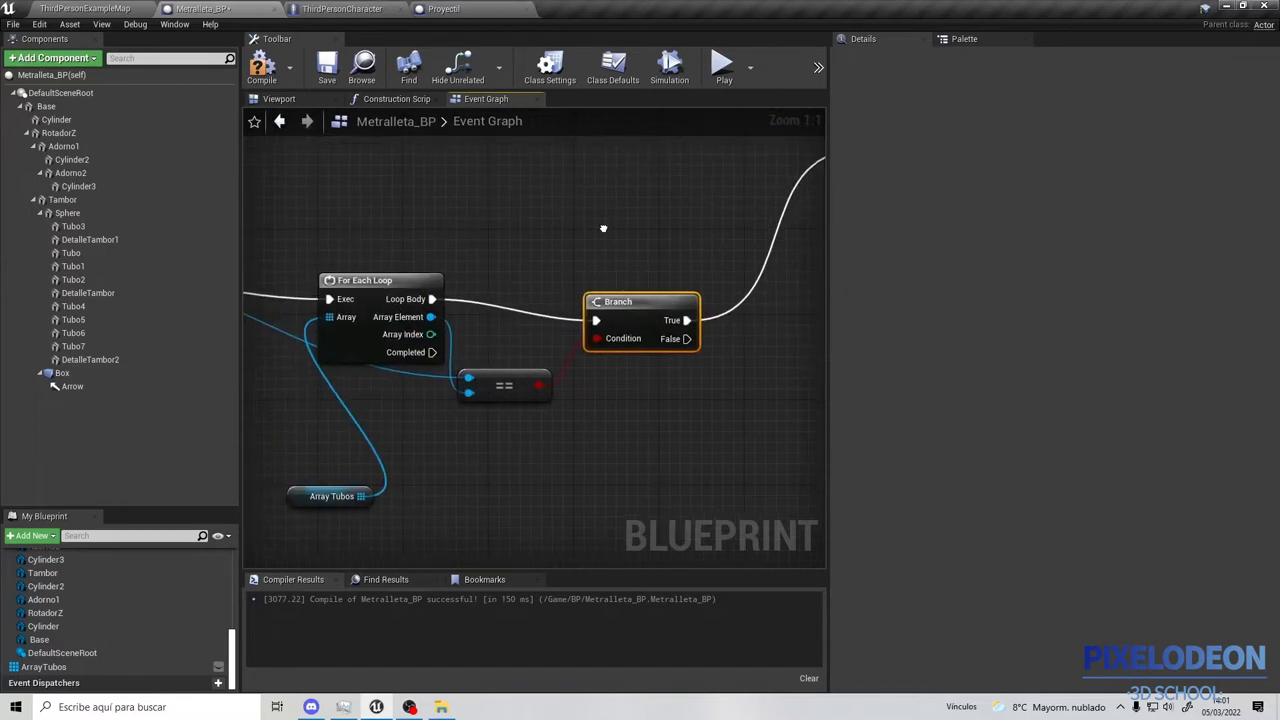
{"action": "scroll", "coordinate": [441, 208], "scroll_direction": "down", "scroll_amount": 3}
{"action": "right_click_drag", "start_coordinate": [441, 208], "coordinate": [419, 234]}
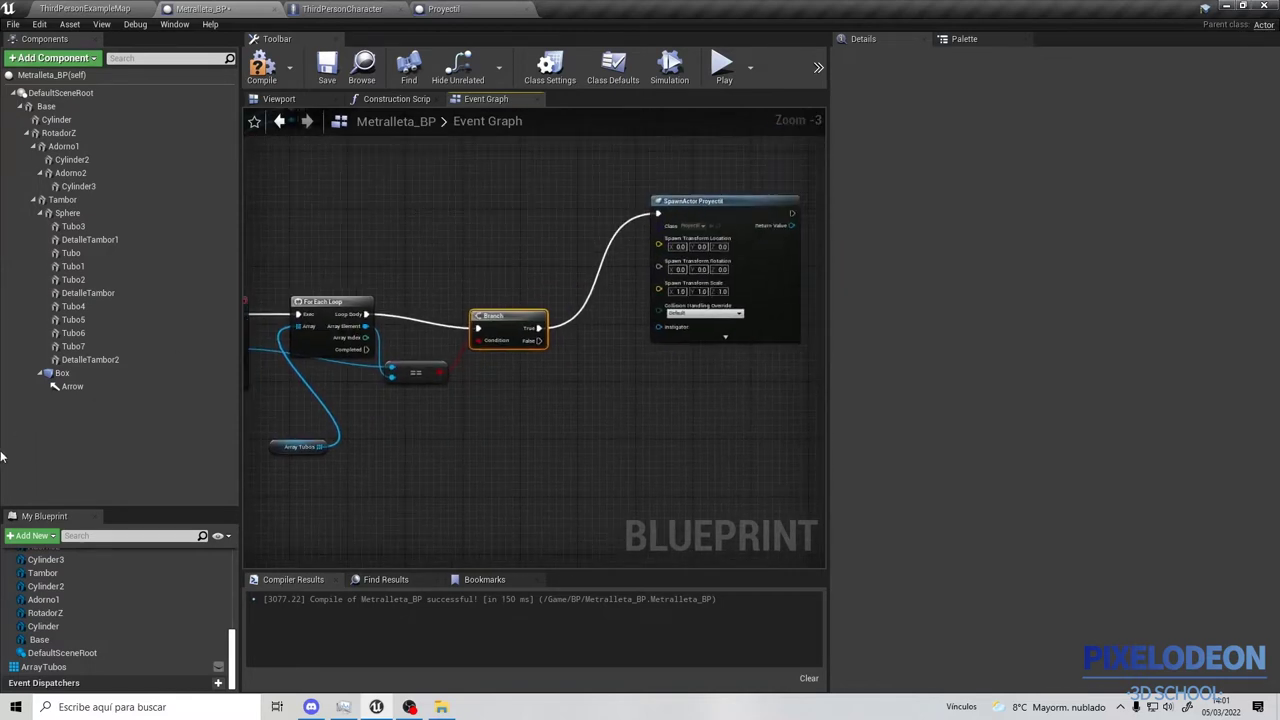
{"action": "mouse_move", "coordinate": [92, 384]}
{"action": "left_mouse_down"}
{"action": "mouse_move", "coordinate": [422, 262]}
{"action": "mouse_move", "coordinate": [423, 228]}
{"action": "mouse_move", "coordinate": [446, 293]}
{"action": "left_mouse_up"}
{"action": "scroll", "coordinate": [445, 278], "scroll_direction": "up", "scroll_amount": 3}
{"action": "type", "text": "get wo"}
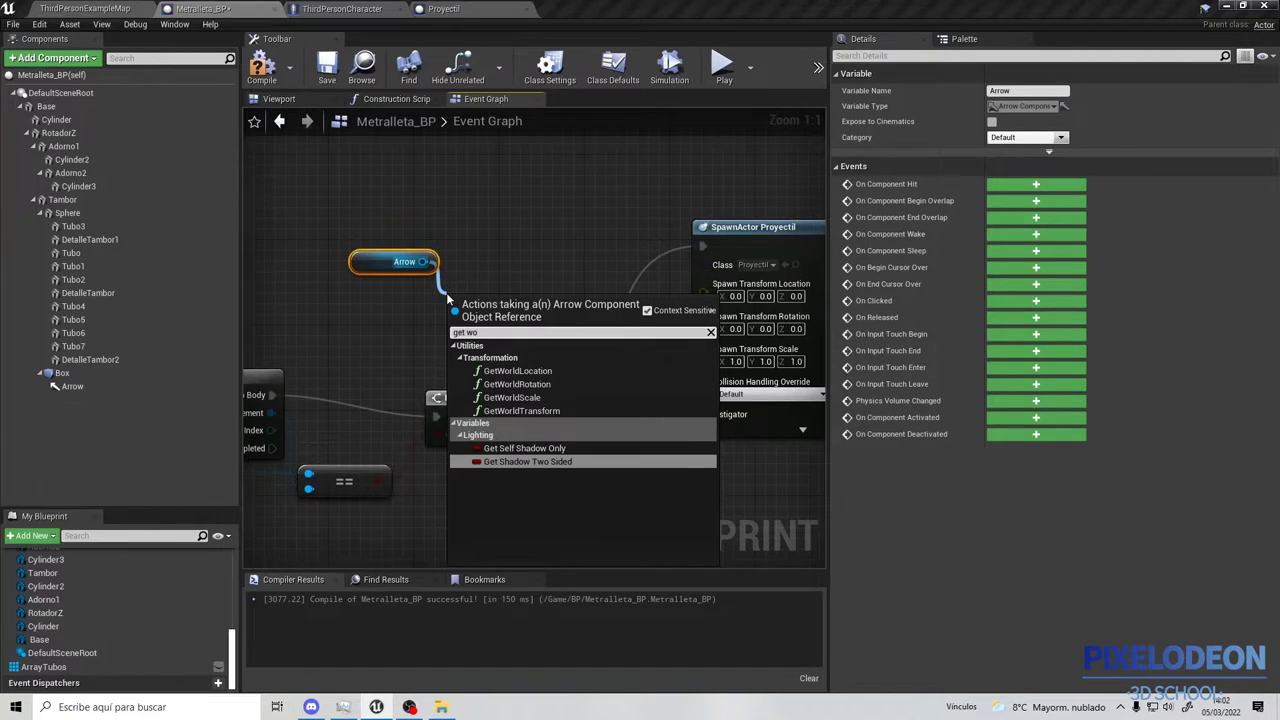
Add and split the Arrow's GetWorldTransform, wiring Location and Rotation into SpawnActor.
{"action": "left_click", "coordinate": [521, 411]}
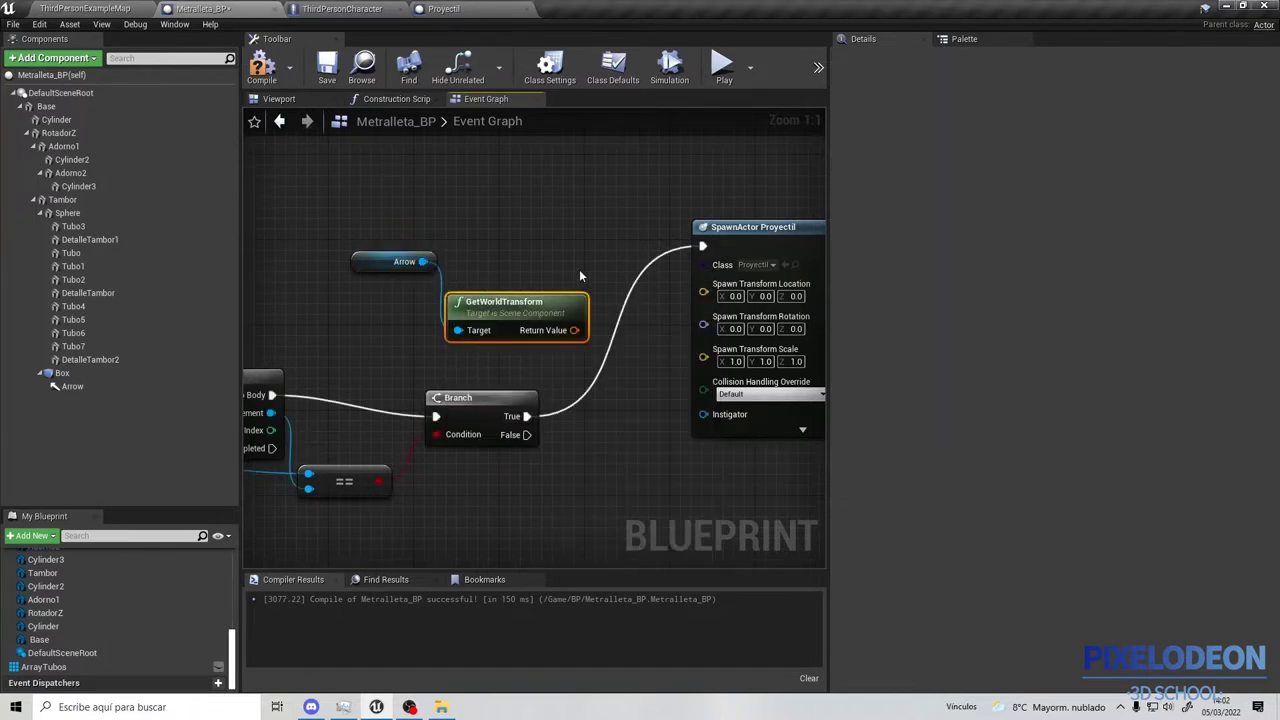
{"action": "left_click_drag", "start_coordinate": [574, 330], "coordinate": [603, 365]}
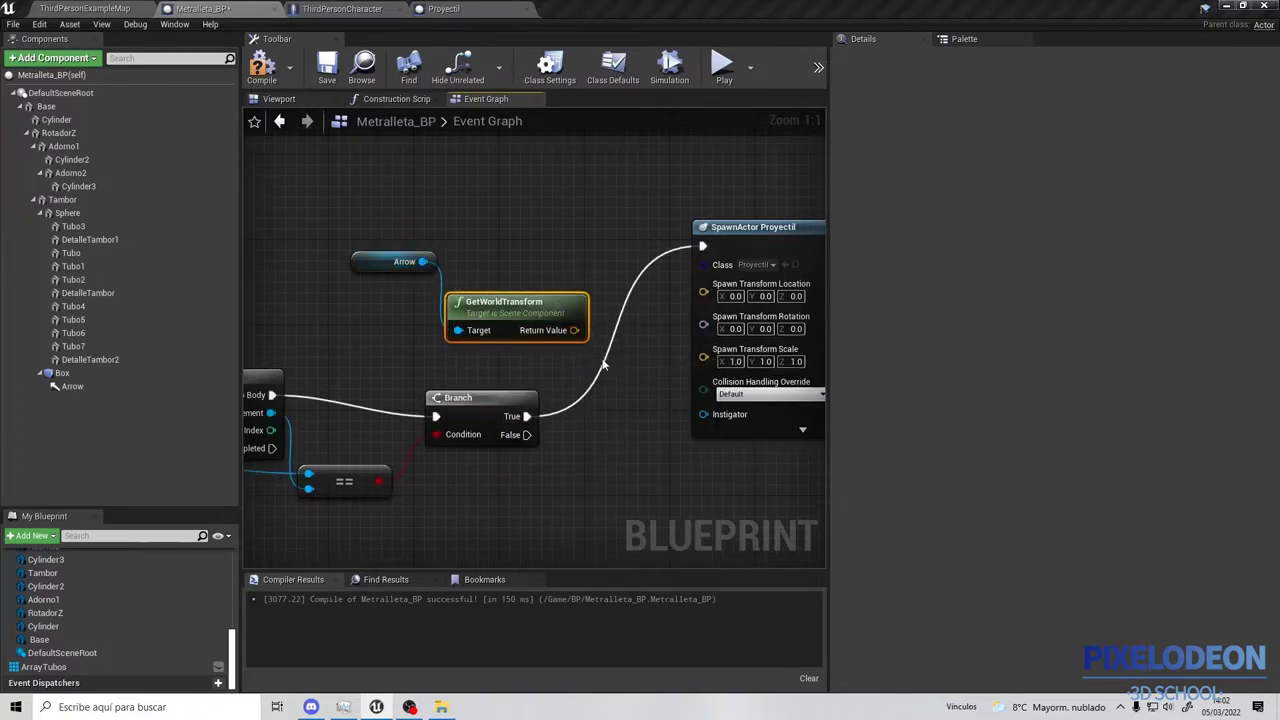
{"action": "left_click", "coordinate": [603, 365]}
{"action": "left_click_drag", "start_coordinate": [560, 315], "coordinate": [560, 251]}
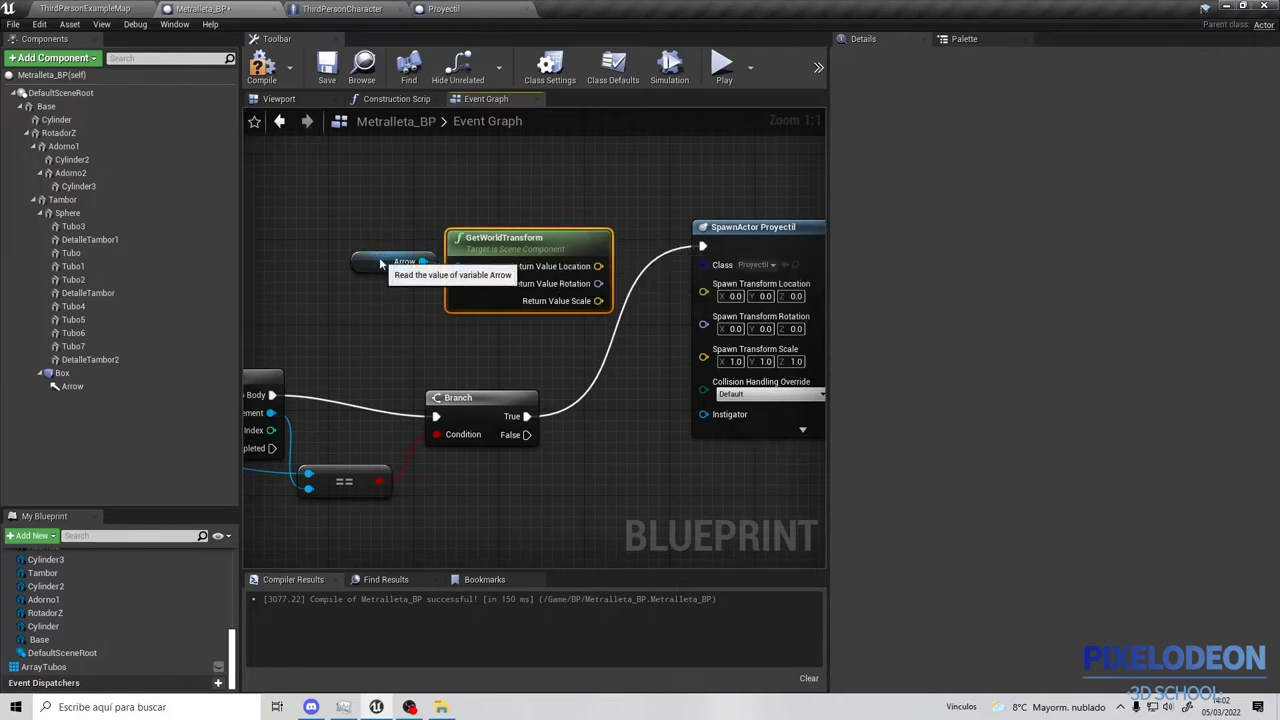
{"action": "left_click_drag", "start_coordinate": [380, 263], "coordinate": [315, 251]}
{"action": "left_click_drag", "start_coordinate": [598, 266], "coordinate": [703, 291]}
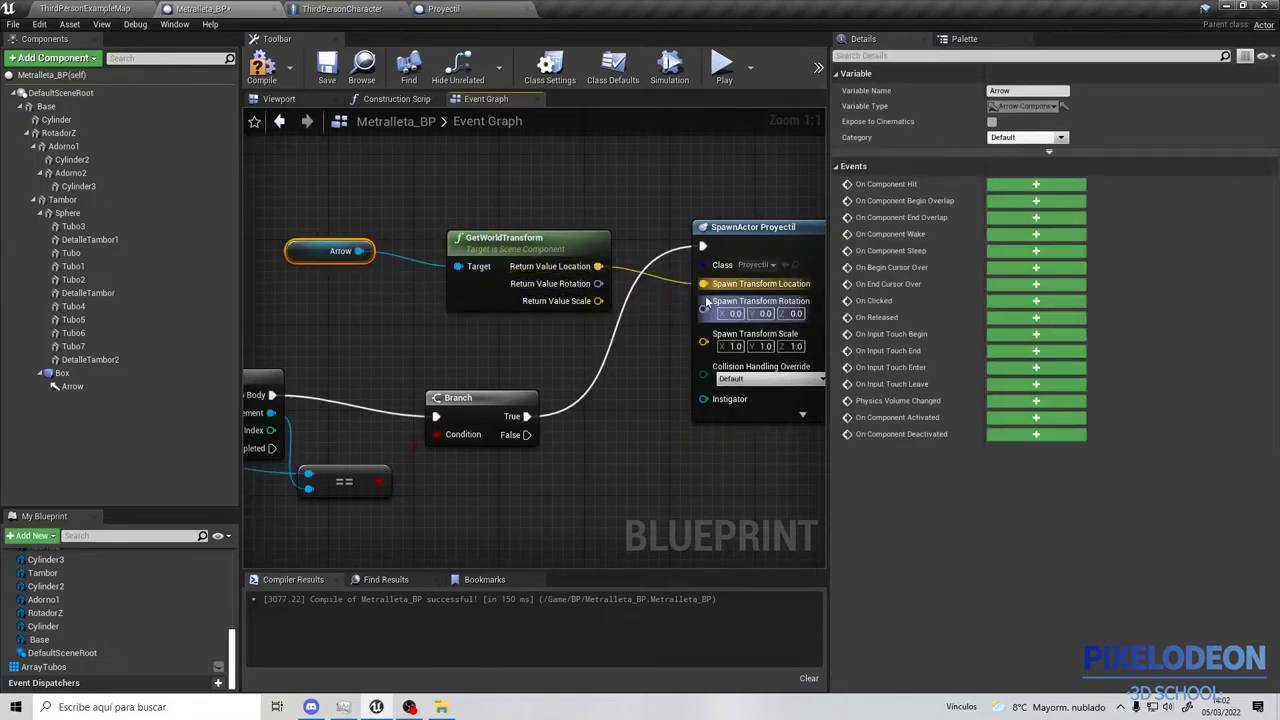
{"action": "right_click_drag", "start_coordinate": [604, 285], "coordinate": [466, 257]}
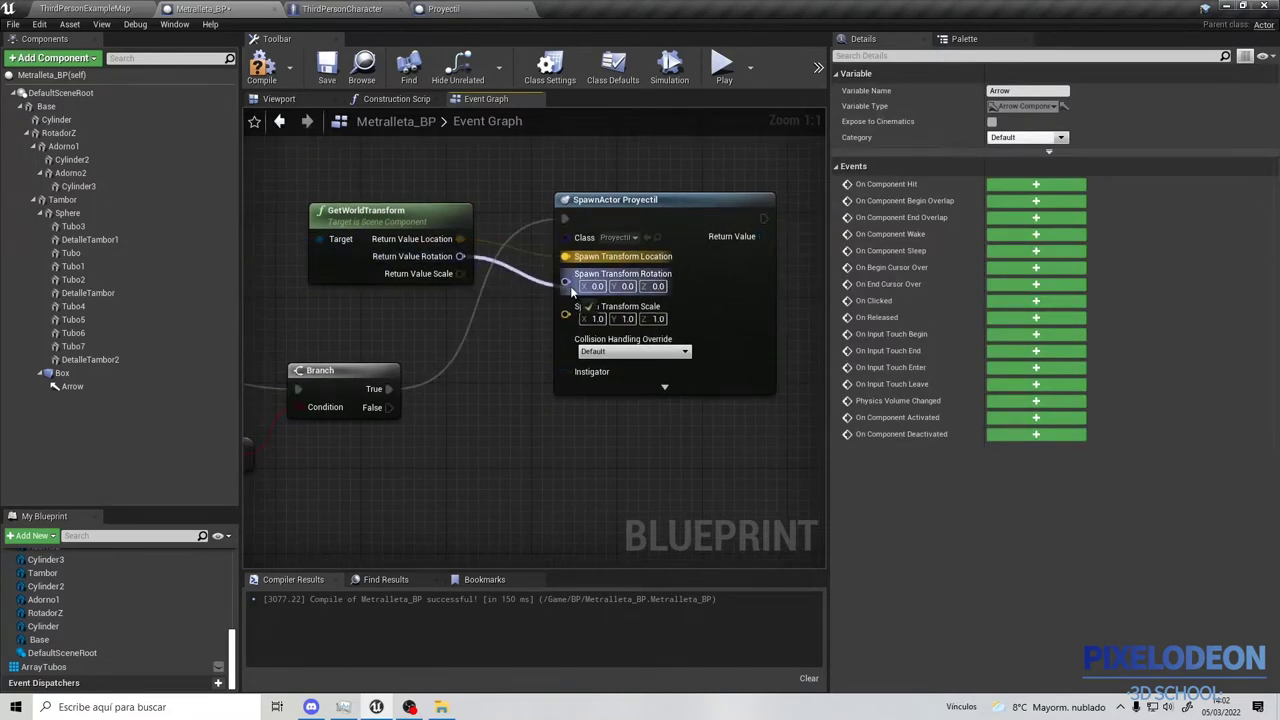
{"action": "left_click_drag", "start_coordinate": [466, 257], "coordinate": [565, 281]}
{"action": "right_click_drag", "start_coordinate": [579, 304], "coordinate": [545, 300]}
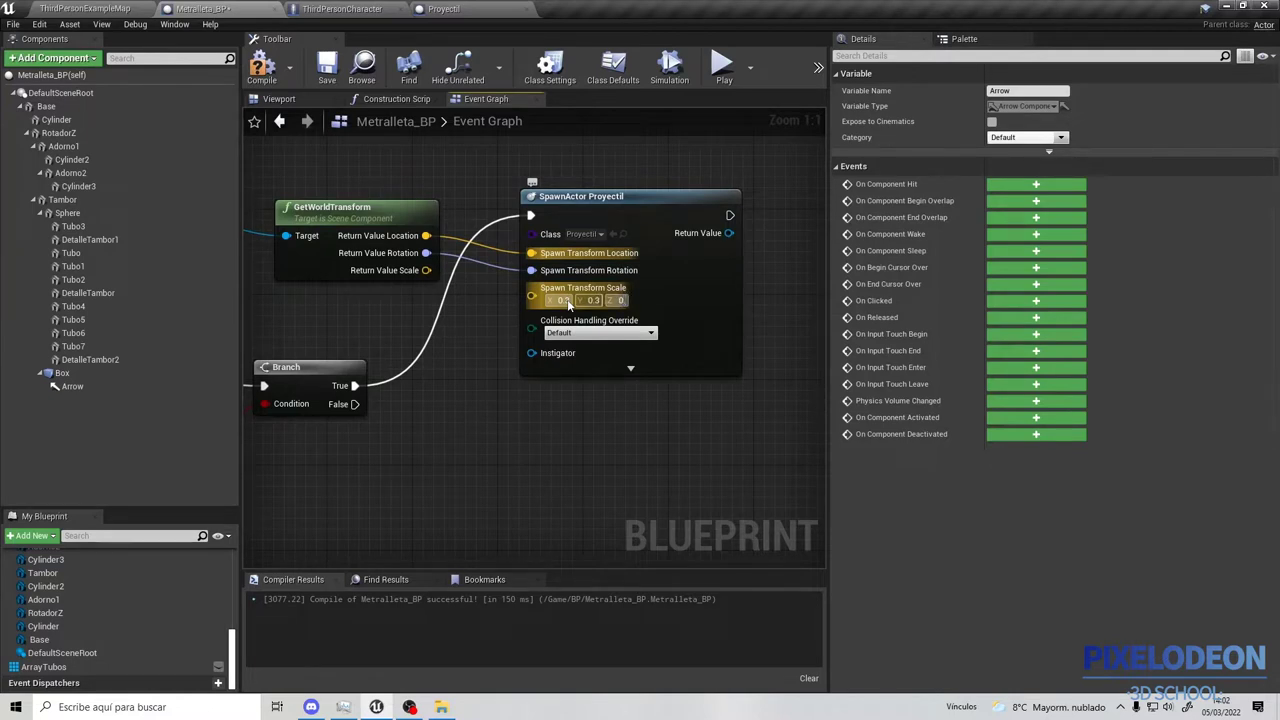
{"action": "type", "text": ".6"}
Lower the spawn Scale, compile and save Metralleta_BP, and play ThirdPersonExampleMap.
{"action": "left_click", "coordinate": [570, 437]}
{"action": "scroll", "coordinate": [537, 389], "scroll_direction": "down", "scroll_amount": 3}
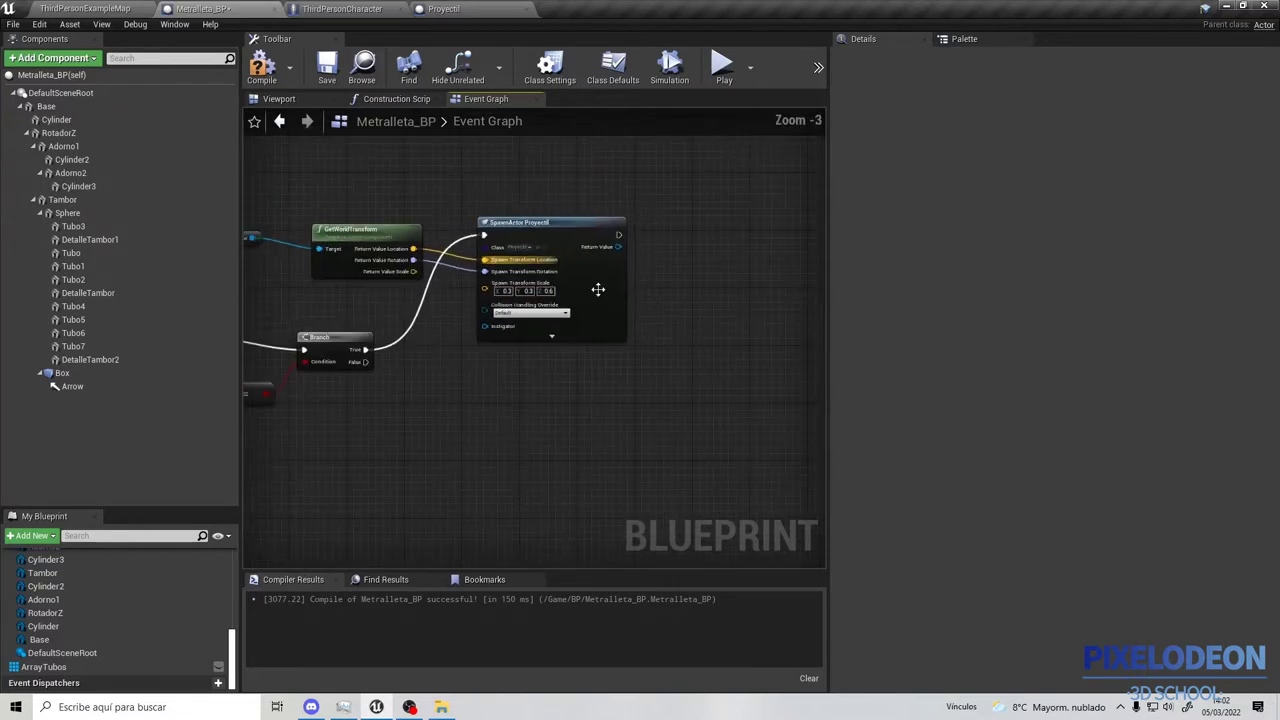
{"action": "left_click", "coordinate": [262, 68]}
{"action": "left_click", "coordinate": [327, 68]}
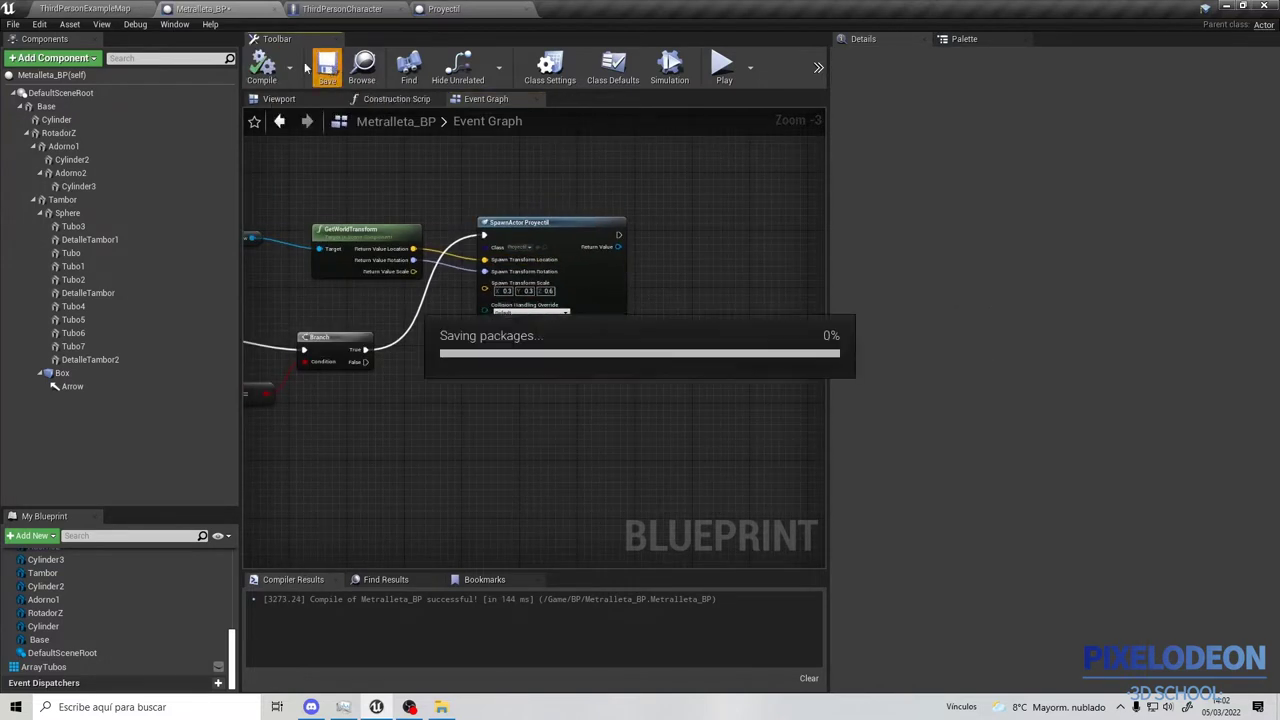
{"action": "left_click", "coordinate": [95, 8]}
{"action": "left_click", "coordinate": [808, 46]}
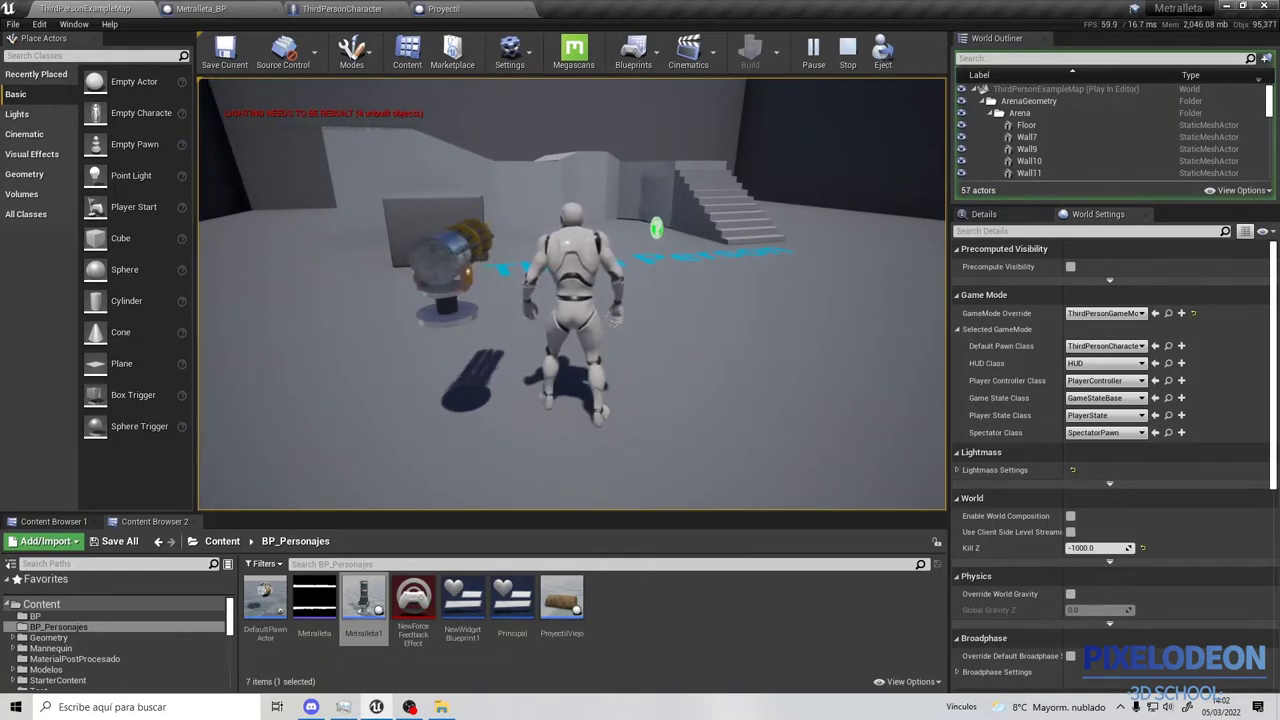
Stop the Play In Editor test and return to the blueprint editor tabs.
{"action": "key", "text": "Escape"}
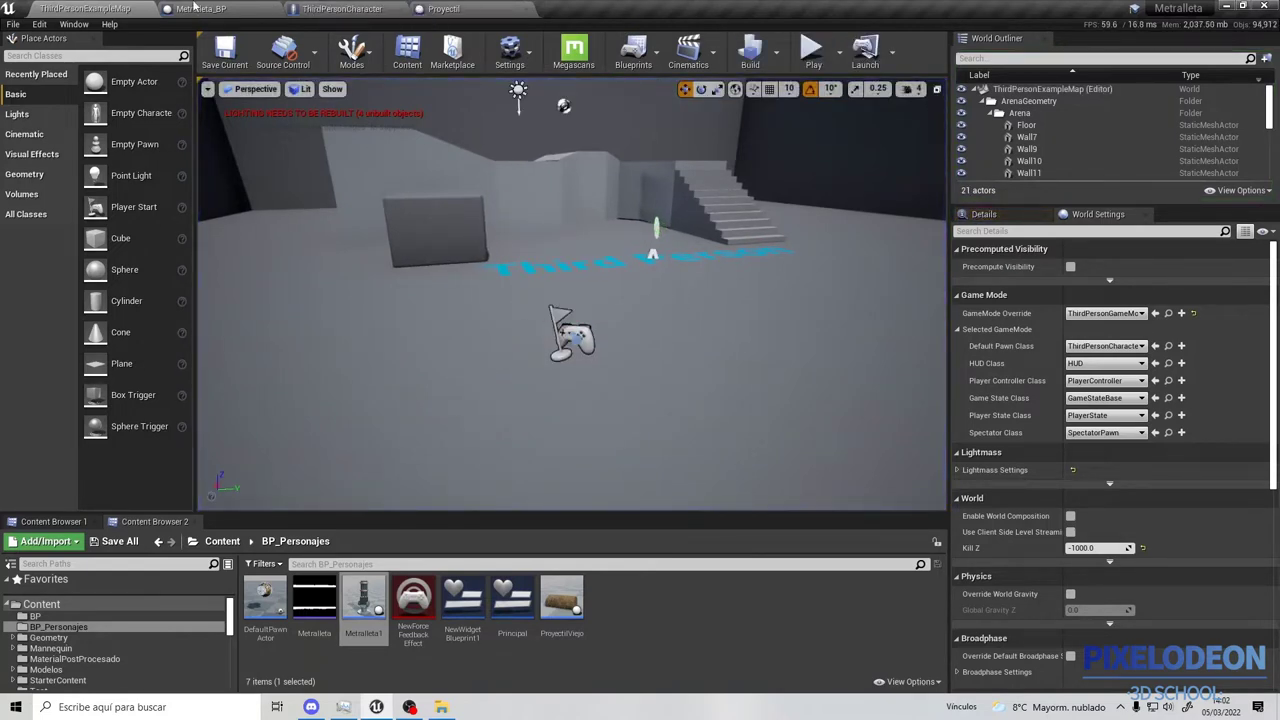
{"action": "left_click", "coordinate": [225, 8]}
Inspect the Rotacion Tubos and Jump nodes in ThirdPersonCharacter, then return to the level editor.
{"action": "left_click", "coordinate": [345, 8]}
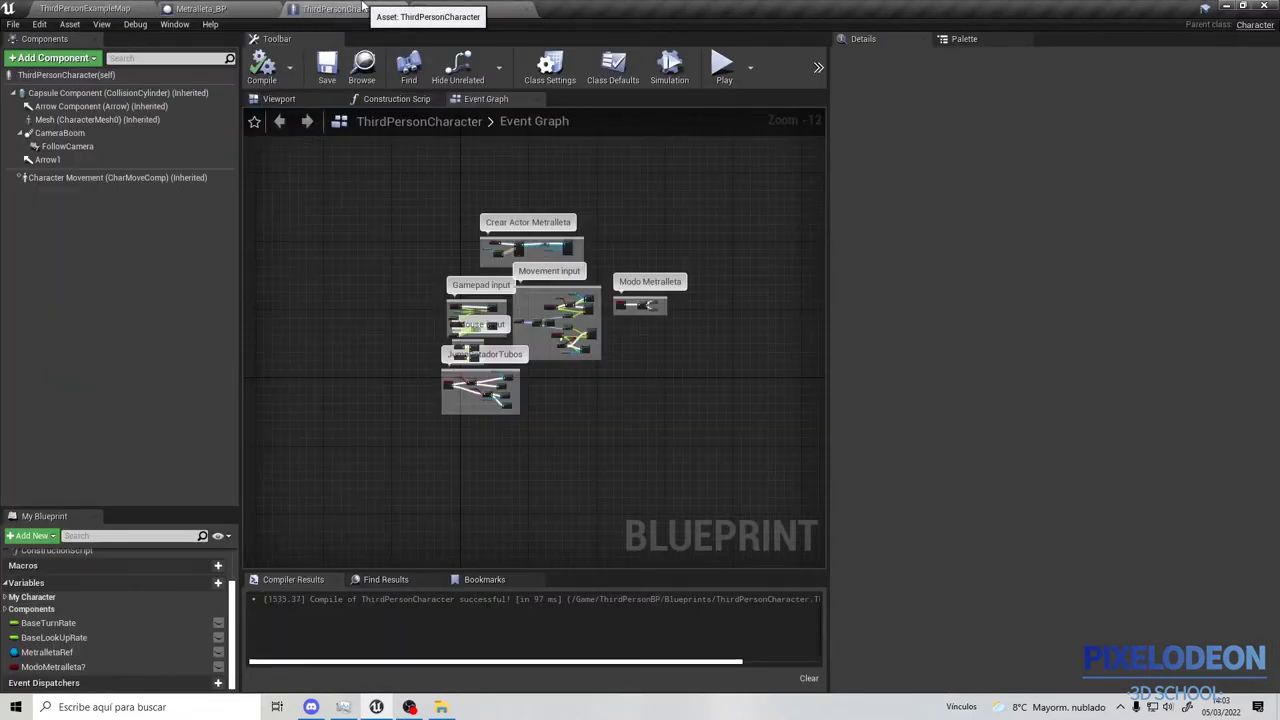
{"action": "scroll", "coordinate": [592, 360], "scroll_direction": "up", "scroll_amount": 3}
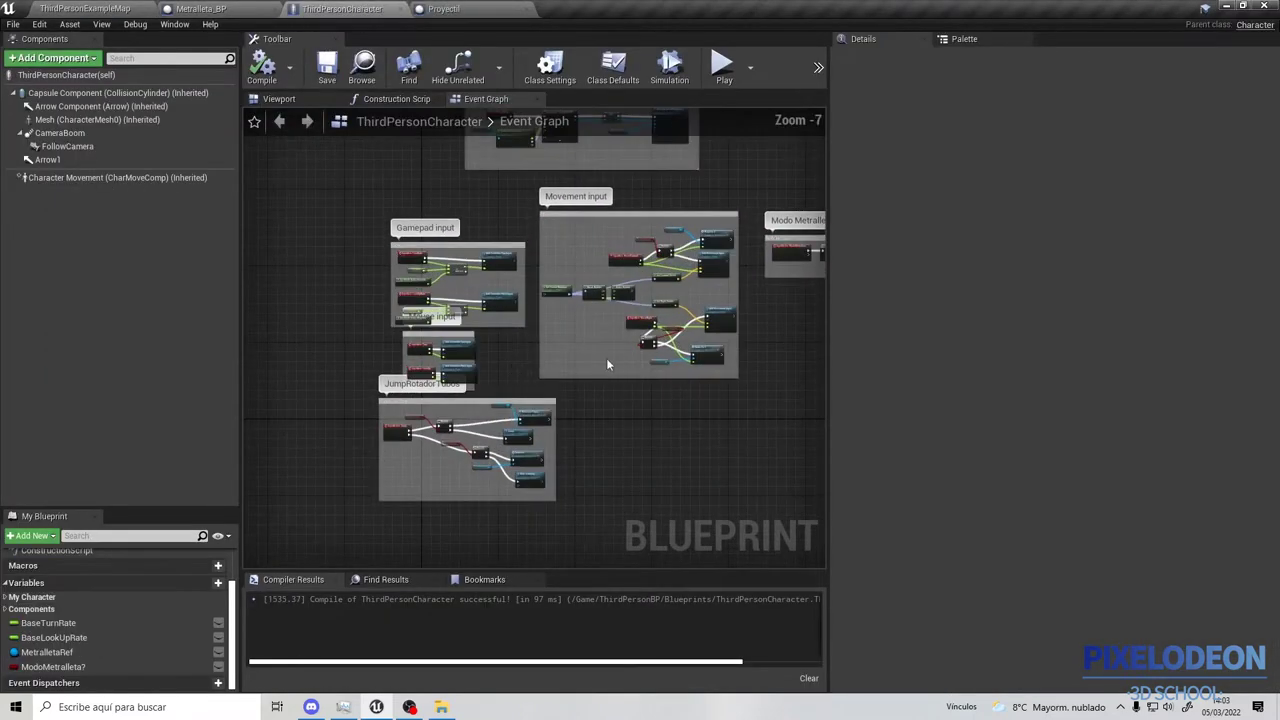
{"action": "scroll", "coordinate": [592, 360], "scroll_direction": "up", "scroll_amount": 2}
{"action": "scroll", "coordinate": [500, 380], "scroll_direction": "up", "scroll_amount": 2}
{"action": "scroll", "coordinate": [354, 433], "scroll_direction": "up", "scroll_amount": 1}
{"action": "mouse_move", "coordinate": [354, 433]}
{"action": "right_mouse_down"}
{"action": "mouse_move", "coordinate": [463, 226]}
{"action": "mouse_move", "coordinate": [565, 259]}
{"action": "right_mouse_up"}
{"action": "scroll", "coordinate": [463, 226], "scroll_direction": "up", "scroll_amount": 2}
{"action": "left_click_drag", "start_coordinate": [573, 228], "coordinate": [565, 226]}
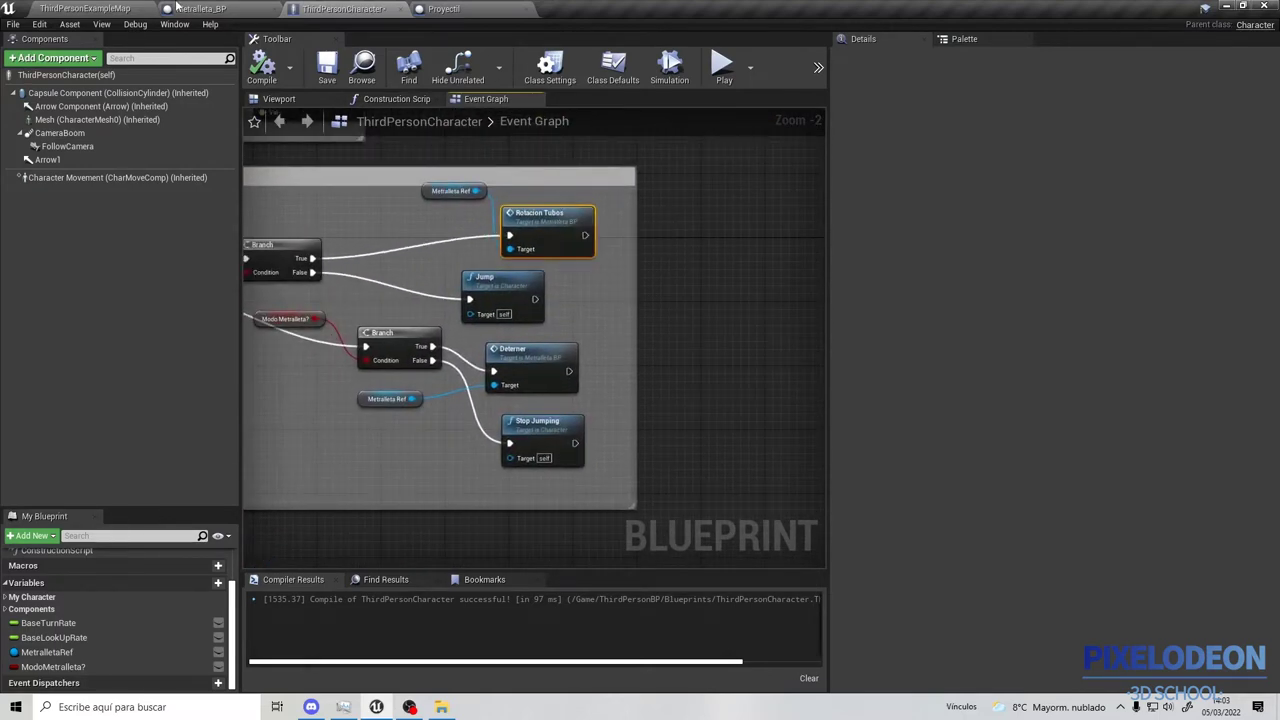
{"action": "left_click", "coordinate": [101, 7]}
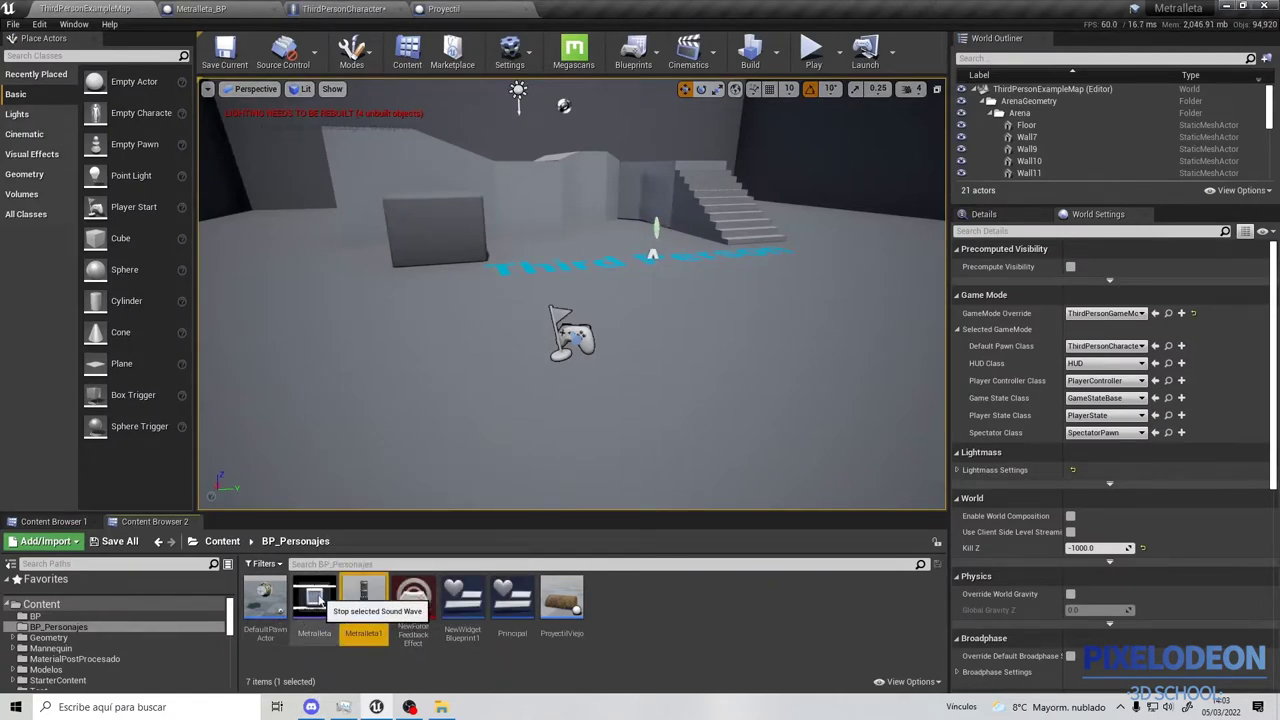
Select the Metralleta sound wave asset and bring up ThirdPersonCharacter's Add Component list.
{"action": "left_click", "coordinate": [314, 600]}
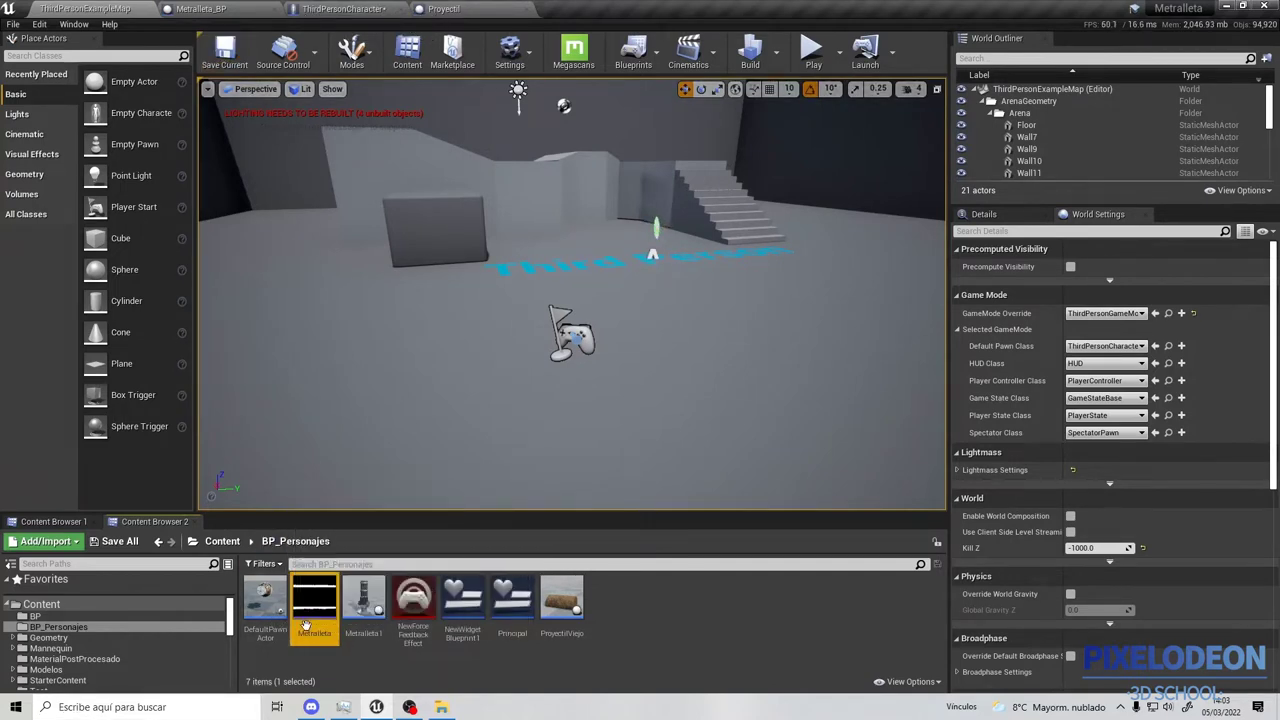
{"action": "left_click", "coordinate": [218, 9]}
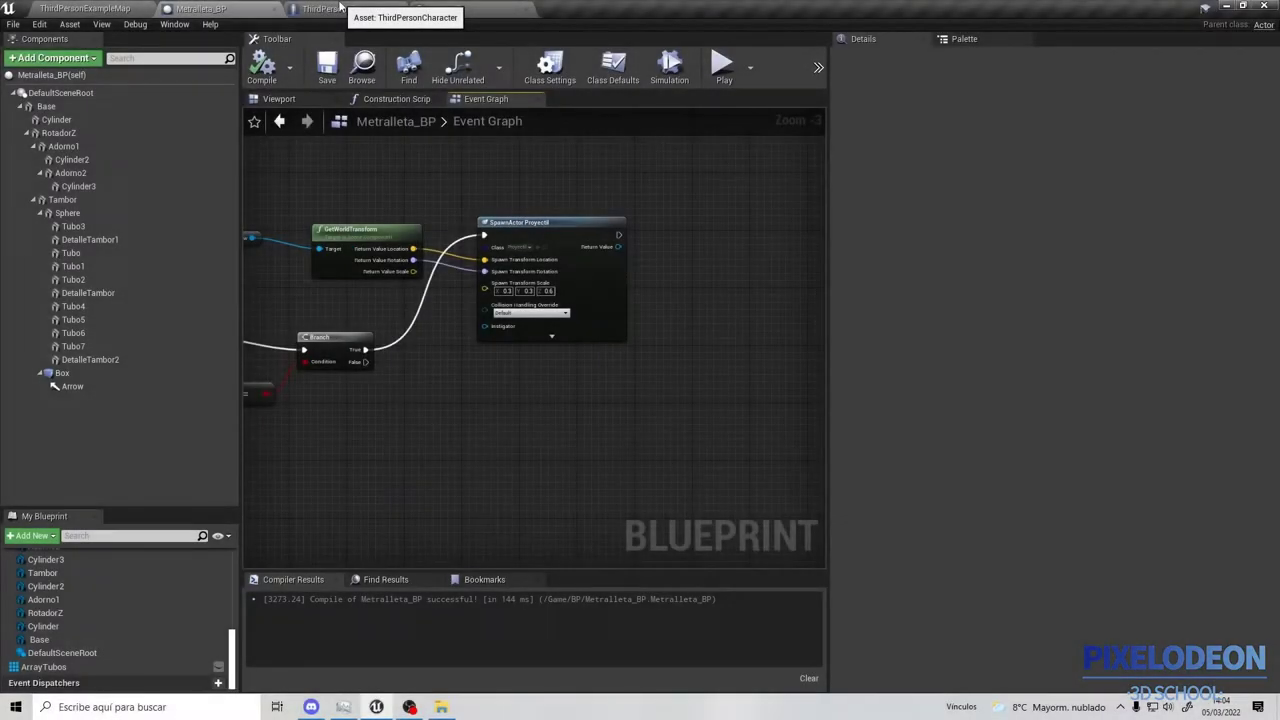
{"action": "left_click", "coordinate": [340, 7]}
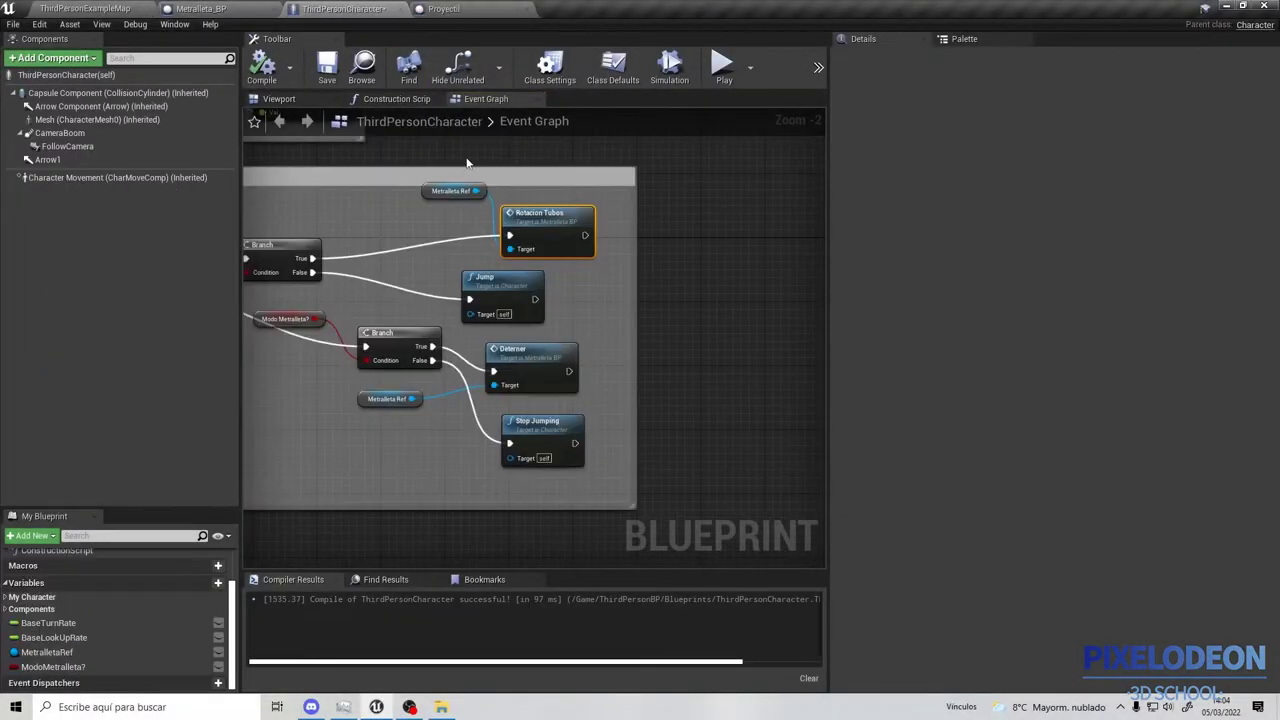
{"action": "right_click_drag", "start_coordinate": [594, 342], "coordinate": [561, 375]}
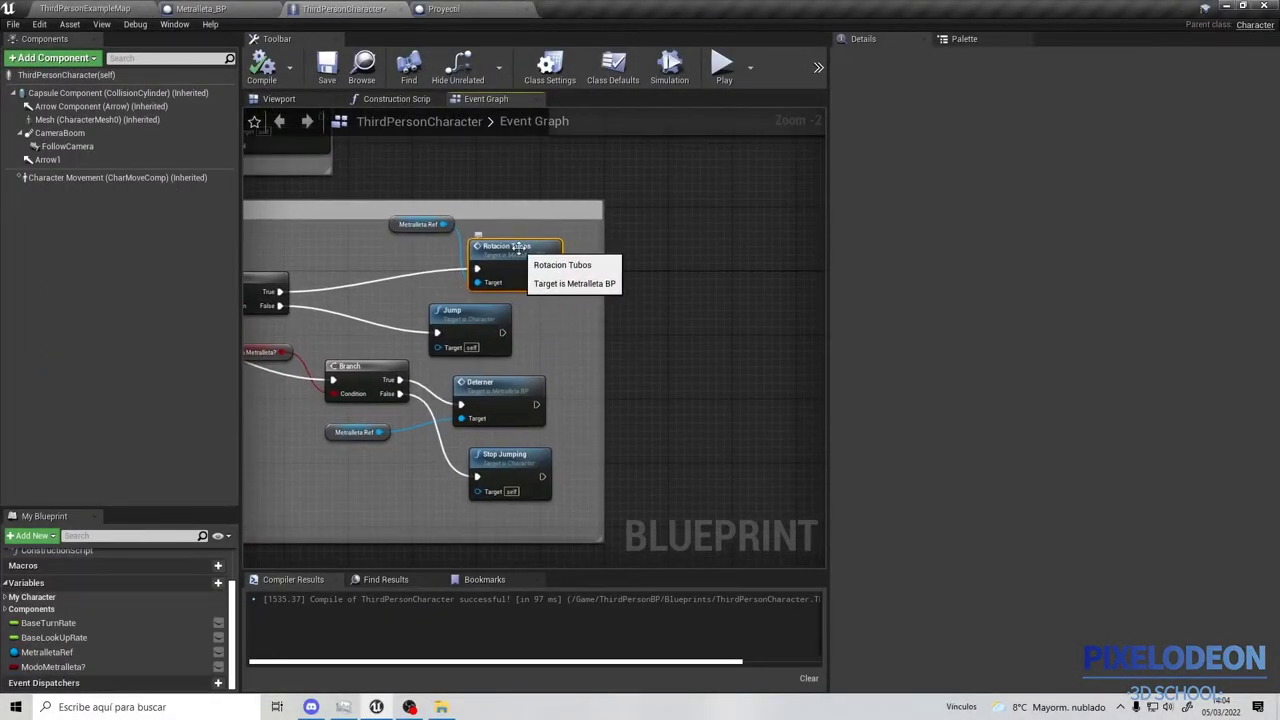
{"action": "left_click", "coordinate": [20, 57]}
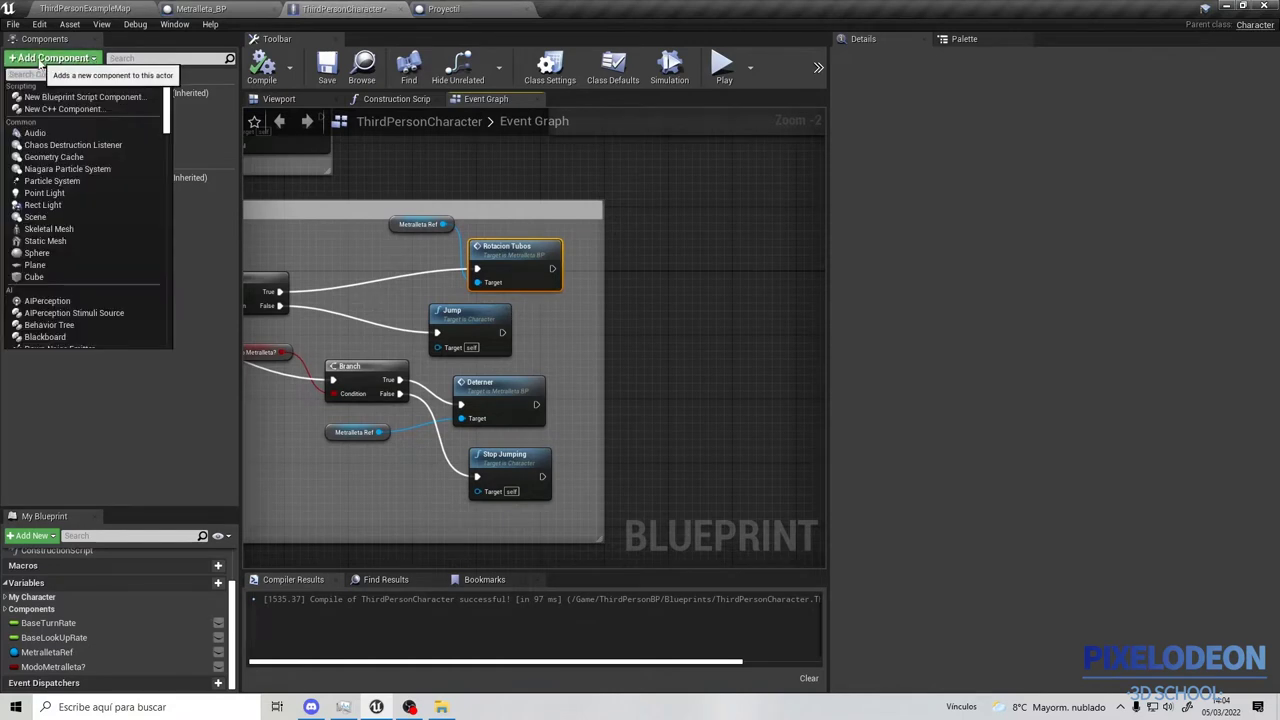
Add an Audio component to ThirdPersonCharacter with its default name.
{"action": "left_click", "coordinate": [57, 135]}
{"action": "key", "text": "Return"}
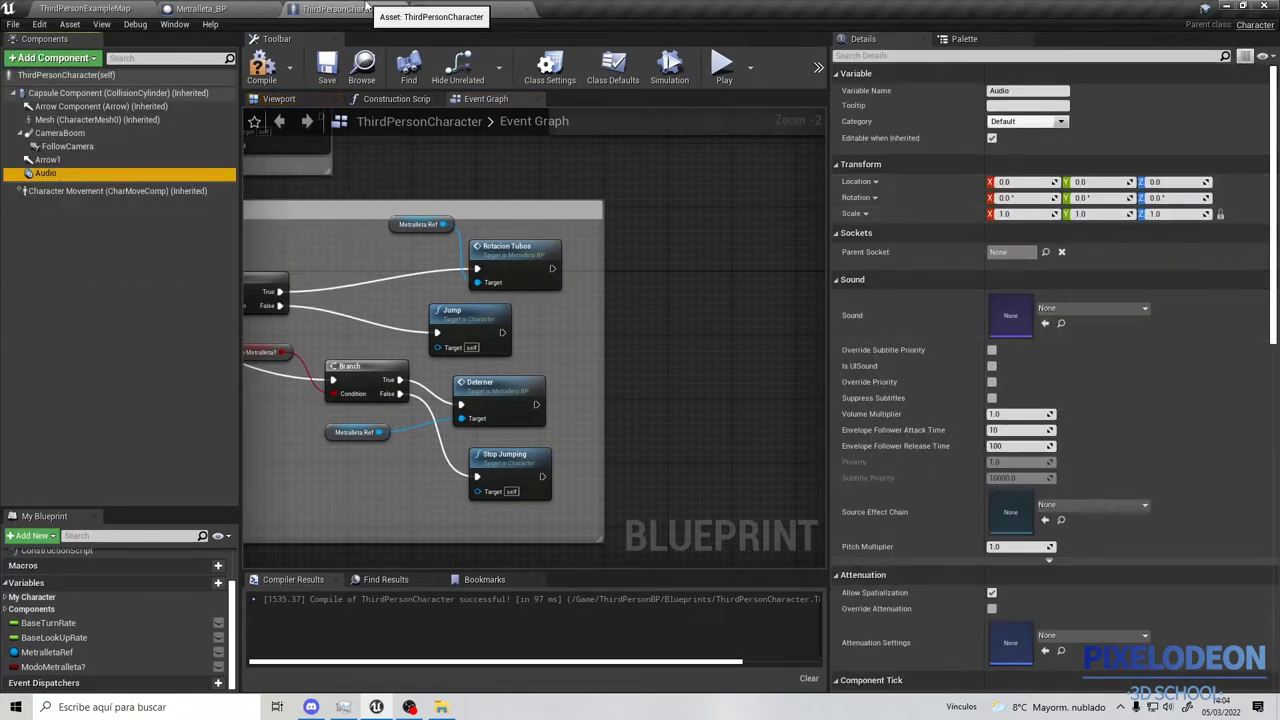
{"action": "left_click", "coordinate": [84, 7]}
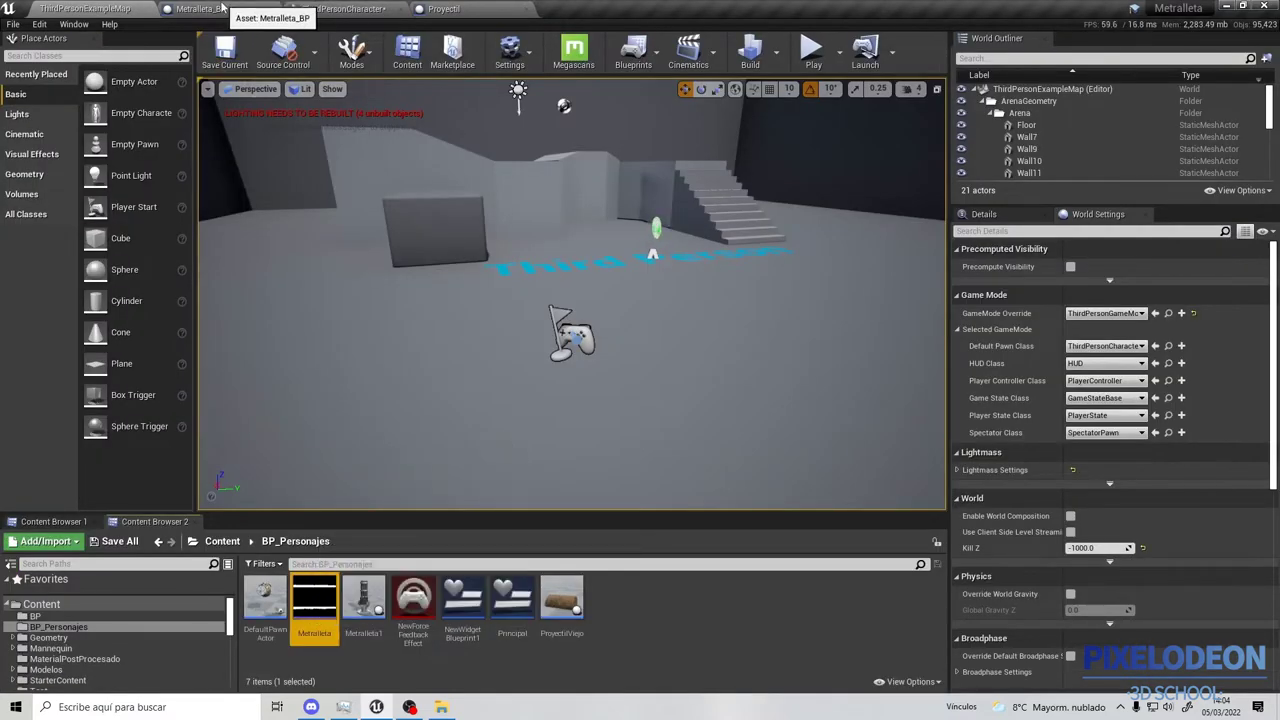
{"action": "left_click", "coordinate": [200, 8]}
{"action": "left_click", "coordinate": [338, 8]}
Assign the Metralleta sound wave as the Audio component's Sound and compile.
{"action": "left_click", "coordinate": [1044, 324]}
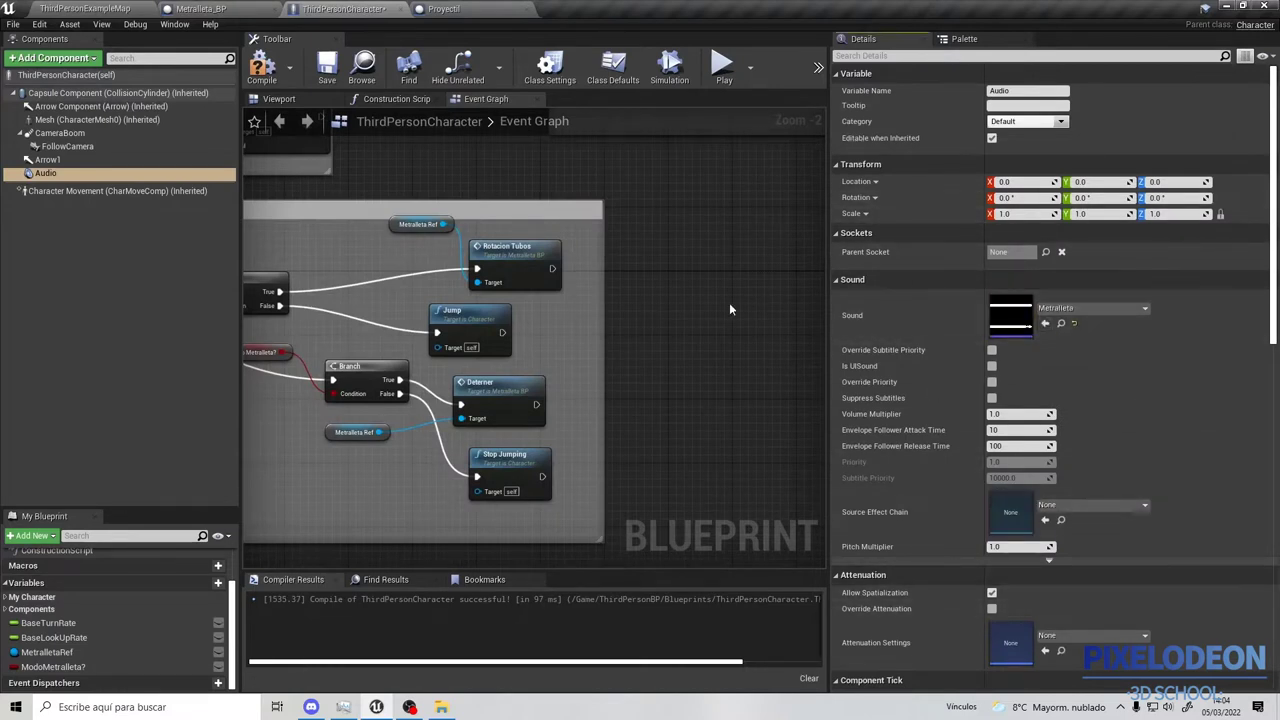
{"action": "left_click", "coordinate": [262, 68]}
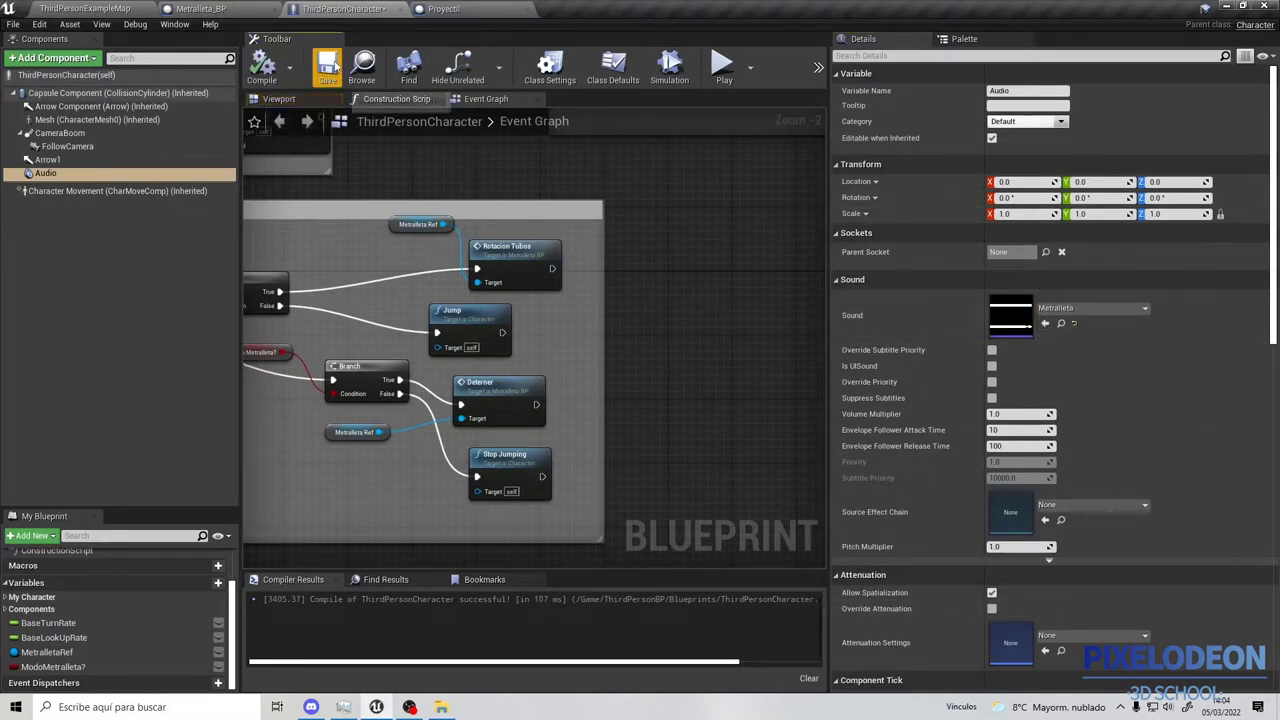
{"action": "scroll", "coordinate": [1052, 392], "scroll_direction": "down", "scroll_amount": 2}
{"action": "scroll", "coordinate": [1030, 420], "scroll_direction": "down", "scroll_amount": 2}
{"action": "scroll", "coordinate": [998, 442], "scroll_direction": "down", "scroll_amount": 1}
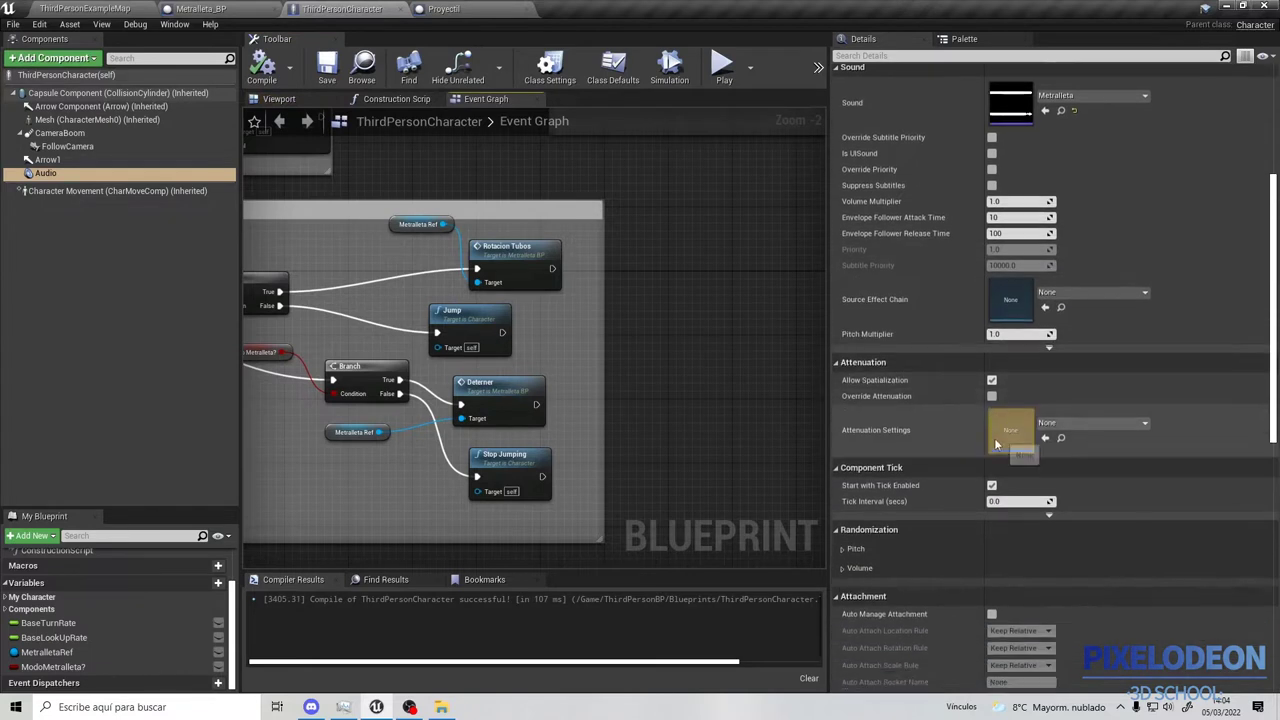
{"action": "scroll", "coordinate": [998, 442], "scroll_direction": "down", "scroll_amount": 3}
{"action": "scroll", "coordinate": [994, 455], "scroll_direction": "down", "scroll_amount": 3}
{"action": "scroll", "coordinate": [994, 455], "scroll_direction": "down", "scroll_amount": 2}
{"action": "scroll", "coordinate": [994, 457], "scroll_direction": "down", "scroll_amount": 1}
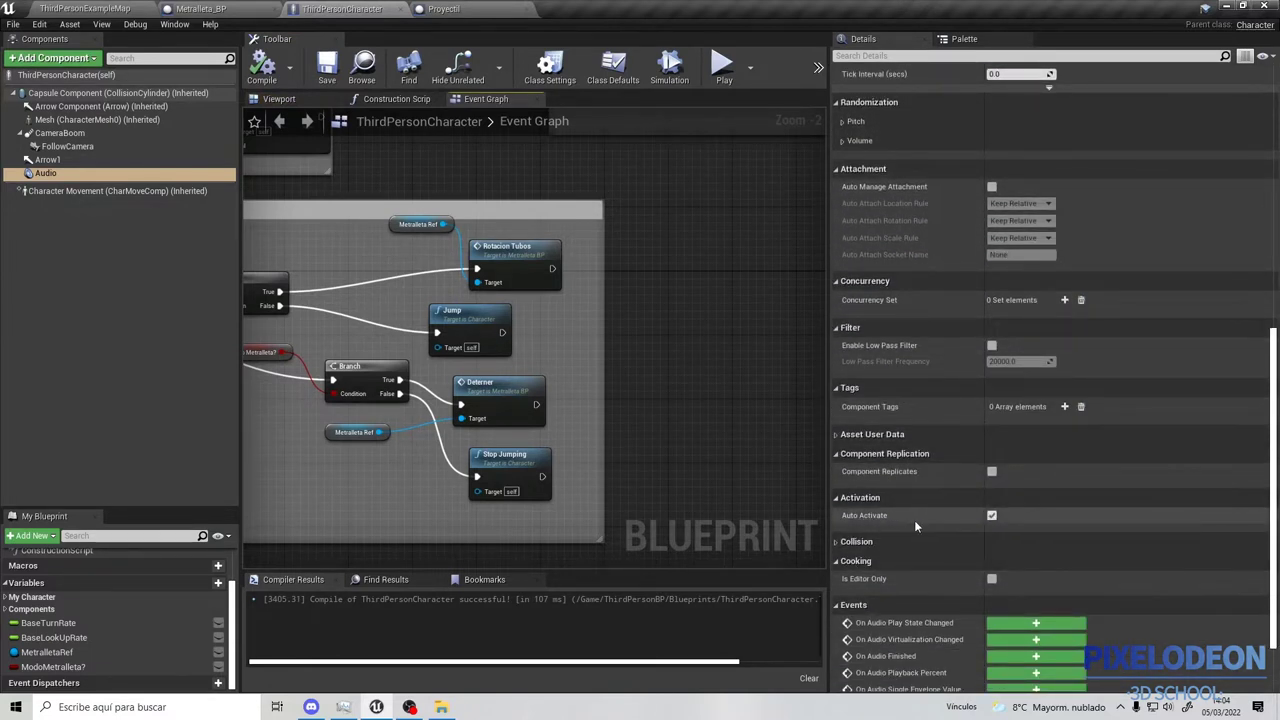
Turn off Auto Activate on the Audio component and place an Audio reference beside Jump.
{"action": "left_click", "coordinate": [991, 515]}
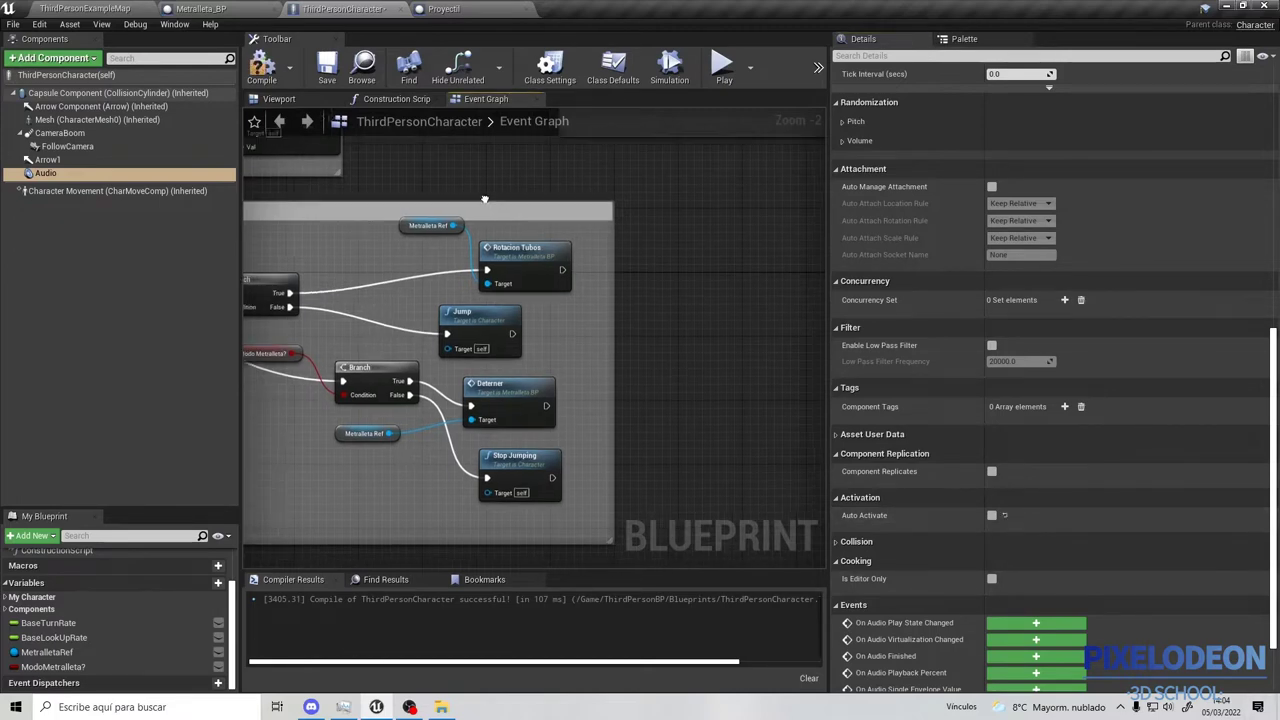
{"action": "right_click_drag", "start_coordinate": [477, 201], "coordinate": [655, 380]}
{"action": "right_click_drag", "start_coordinate": [550, 302], "coordinate": [305, 62]}
{"action": "left_click_drag", "start_coordinate": [45, 173], "coordinate": [536, 285]}
{"action": "left_click_drag", "start_coordinate": [477, 257], "coordinate": [480, 251]}
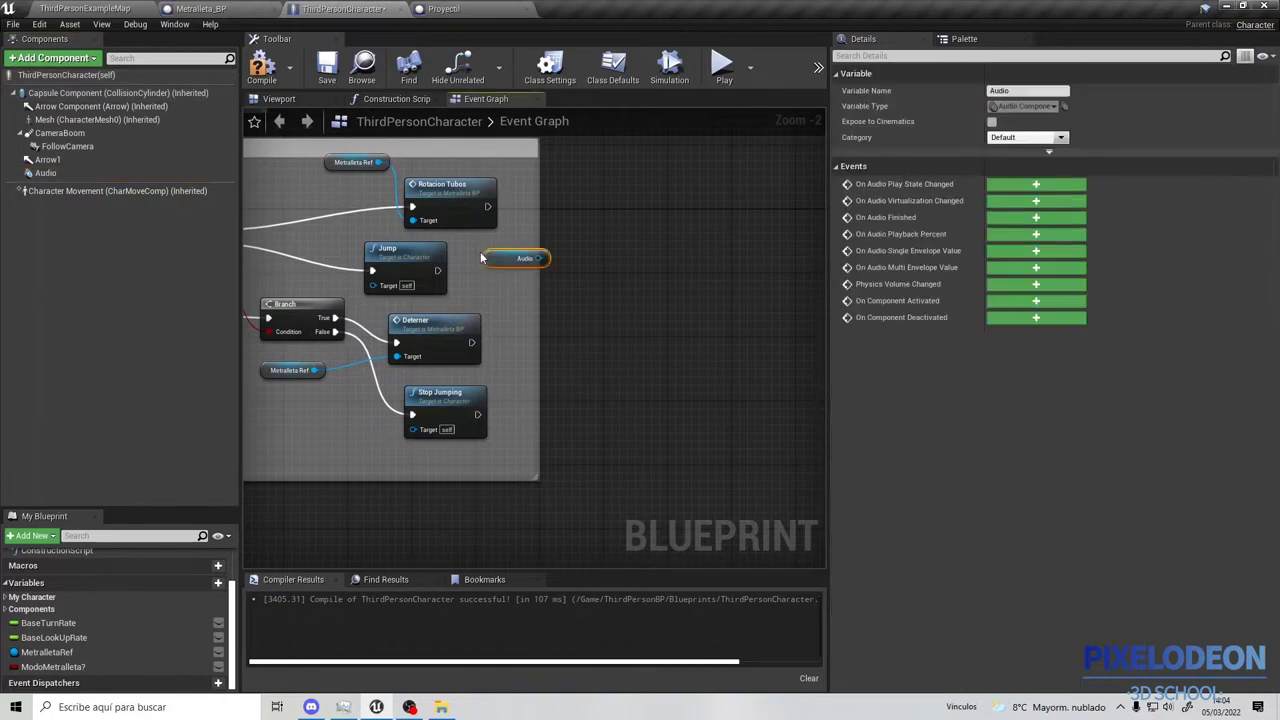
{"action": "right_click_drag", "start_coordinate": [480, 251], "coordinate": [442, 281]}
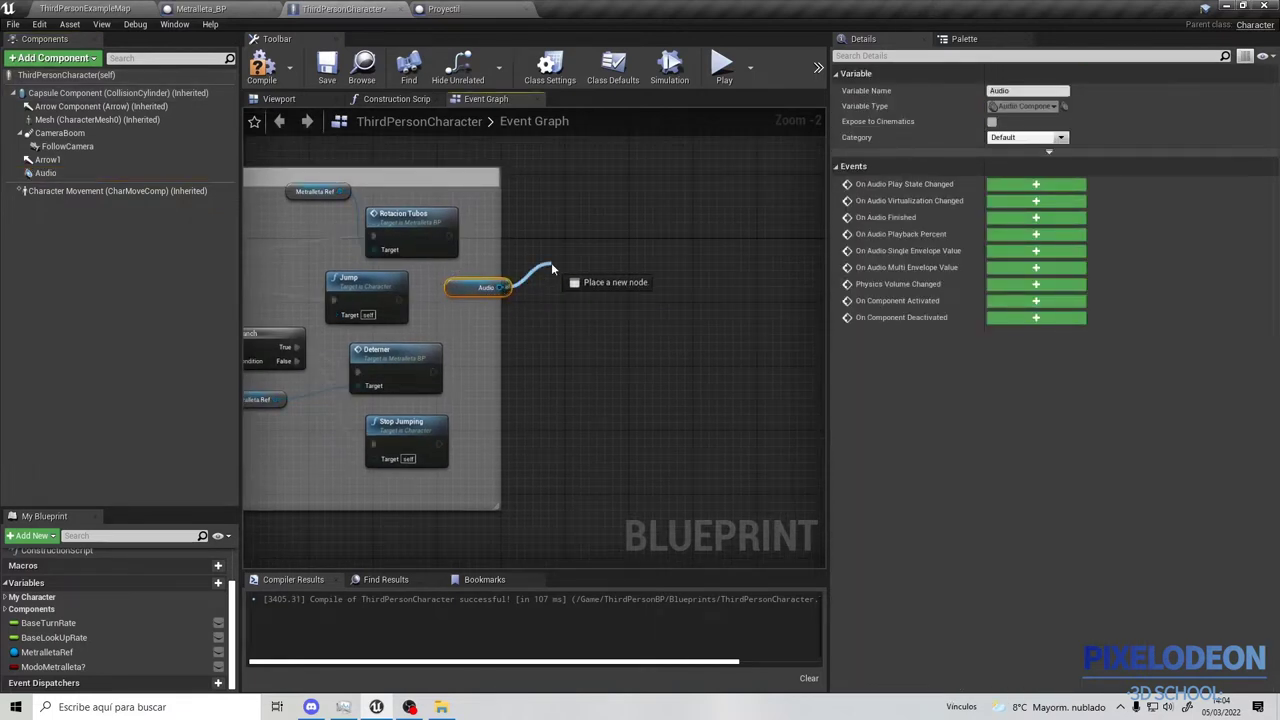
Add an Audio Play node triggered by Rotacion Tubos.
{"action": "left_click_drag", "start_coordinate": [499, 287], "coordinate": [551, 262]}
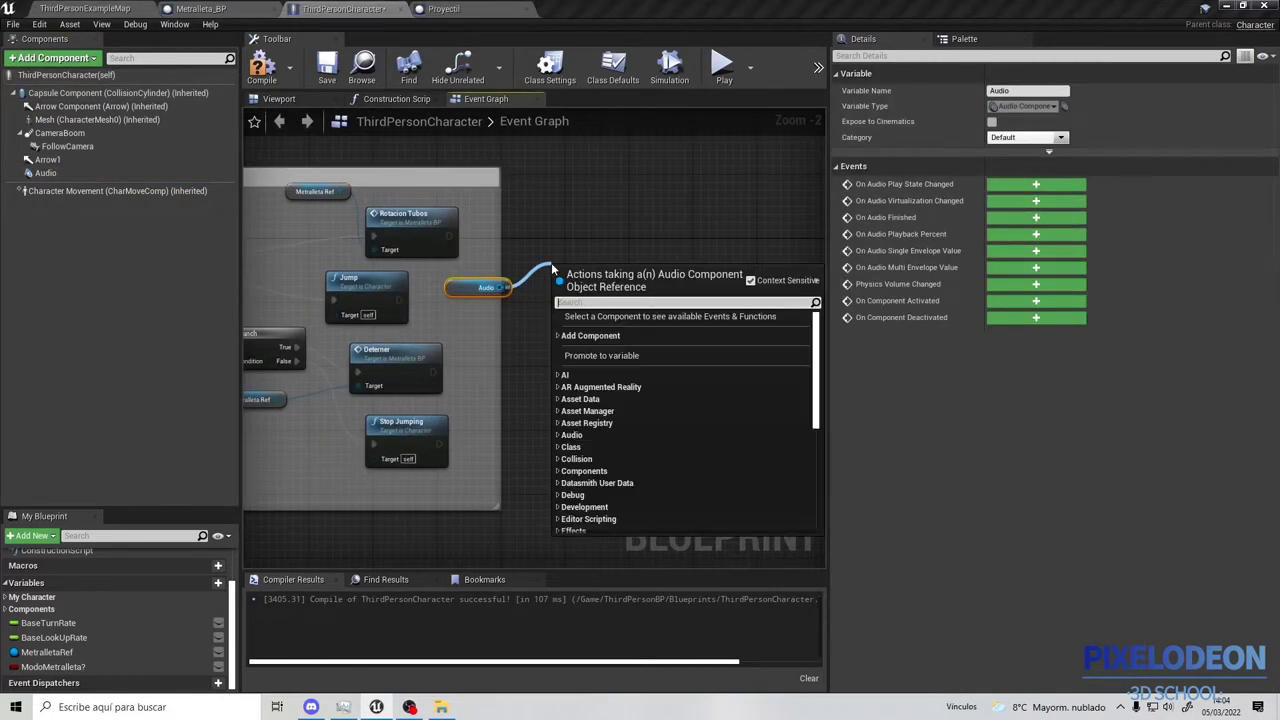
{"action": "type", "text": "pla"}
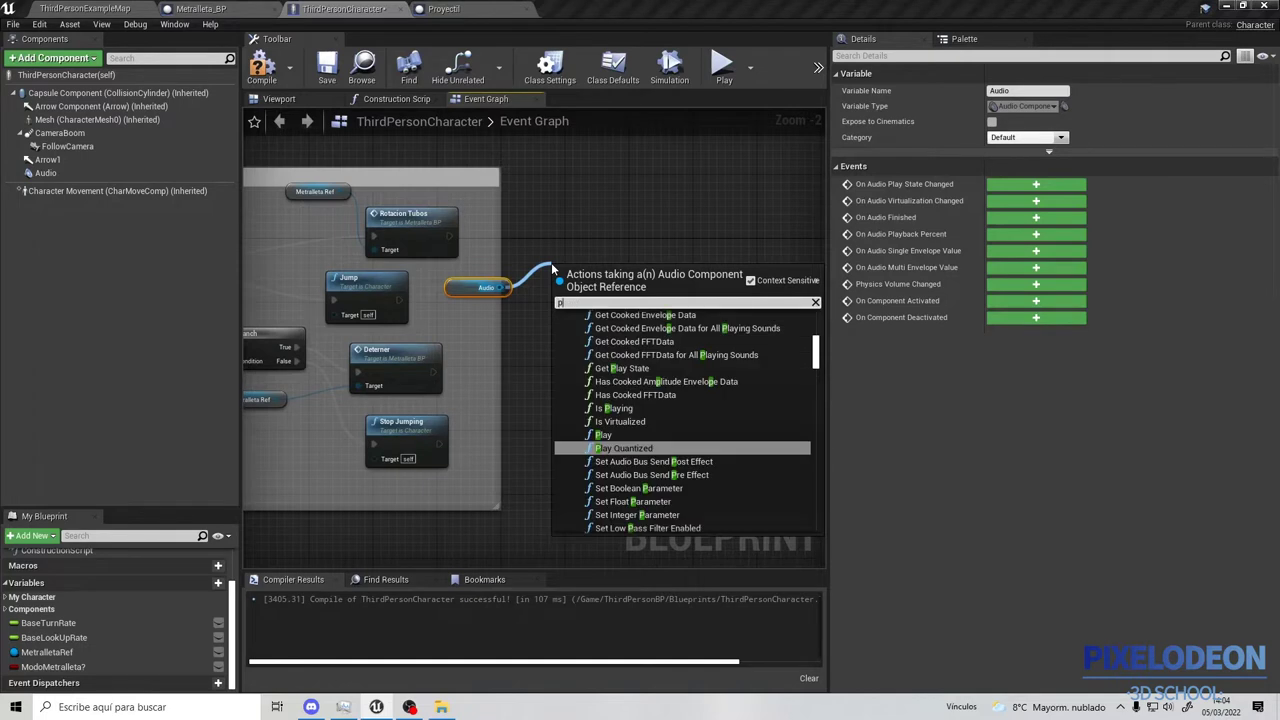
{"action": "type", "text": "y"}
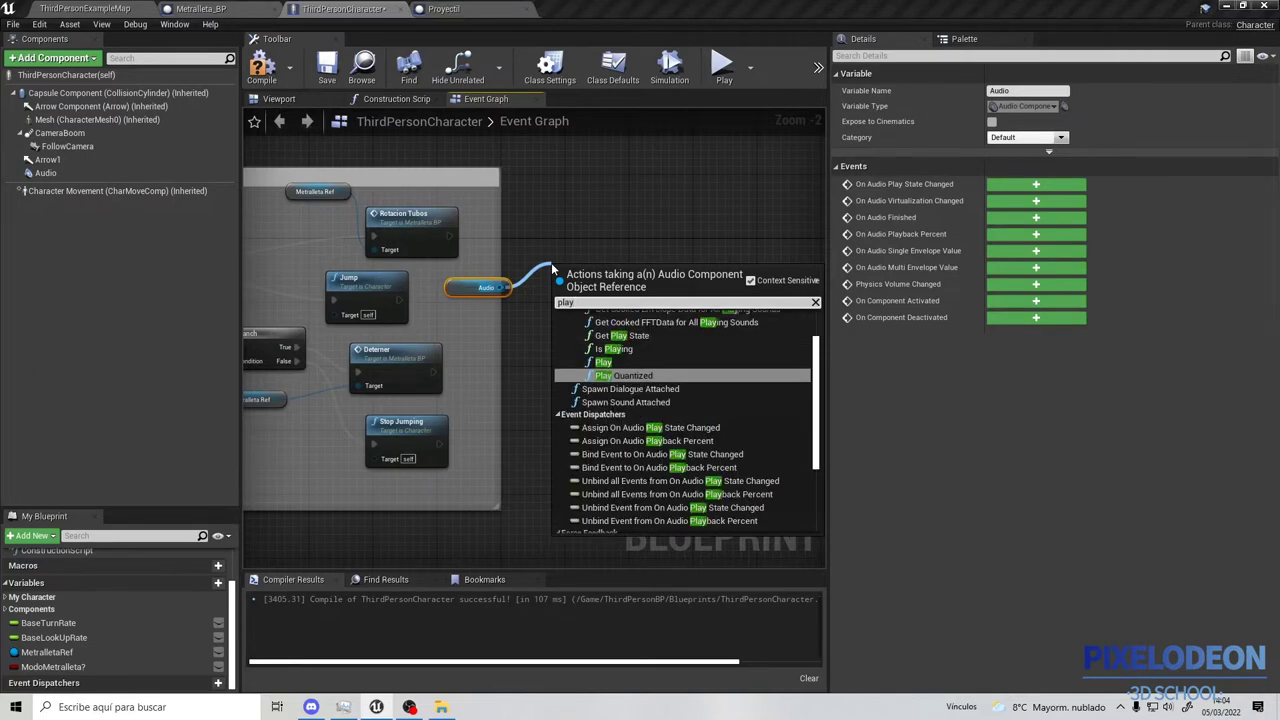
{"action": "scroll", "coordinate": [664, 334], "scroll_direction": "up", "scroll_amount": 2}
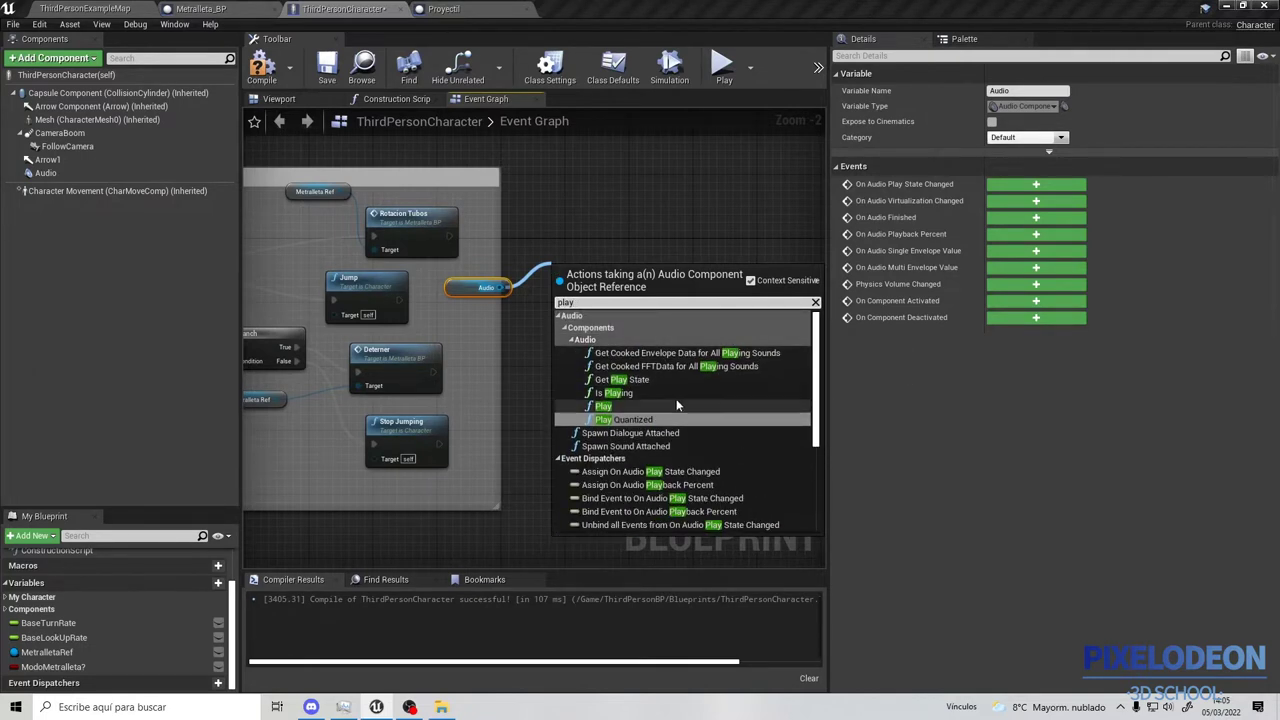
{"action": "scroll", "coordinate": [683, 403], "scroll_direction": "down", "scroll_amount": 5}
{"action": "scroll", "coordinate": [679, 398], "scroll_direction": "up", "scroll_amount": 5}
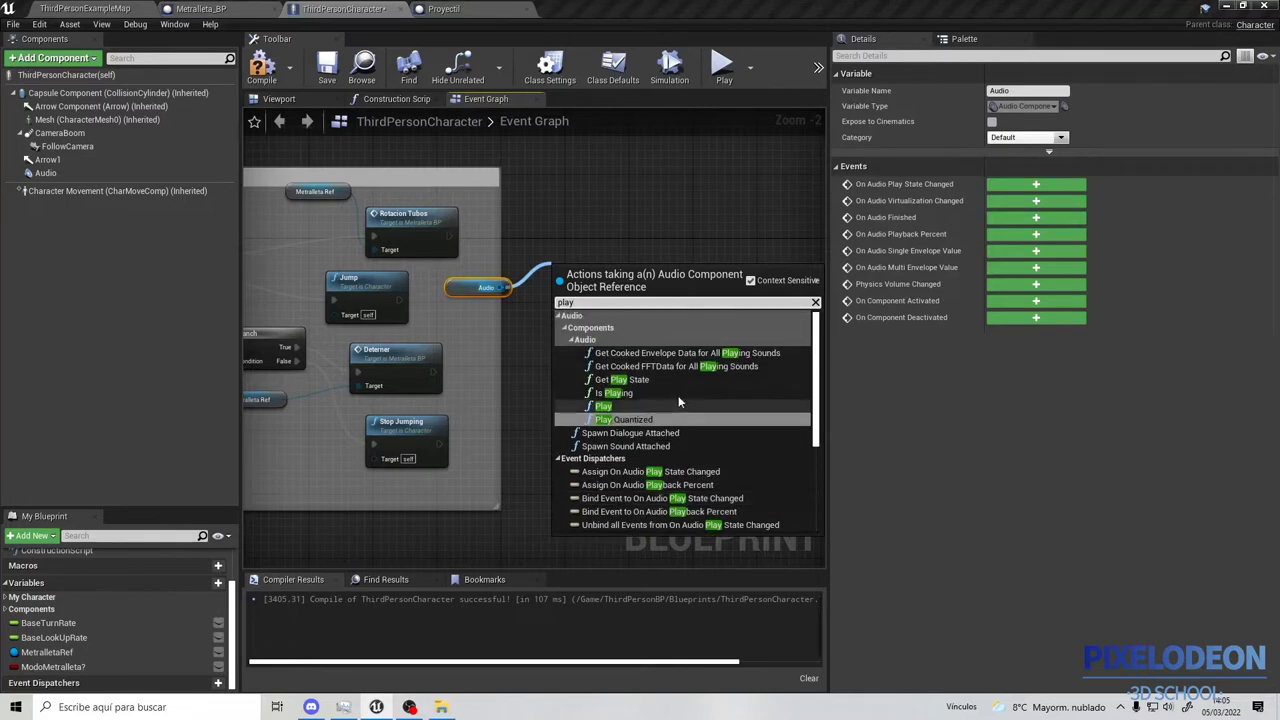
{"action": "left_click", "coordinate": [625, 408]}
{"action": "mouse_move", "coordinate": [556, 260]}
{"action": "left_mouse_down"}
{"action": "mouse_move", "coordinate": [555, 208]}
{"action": "mouse_move", "coordinate": [457, 238]}
{"action": "left_mouse_up"}
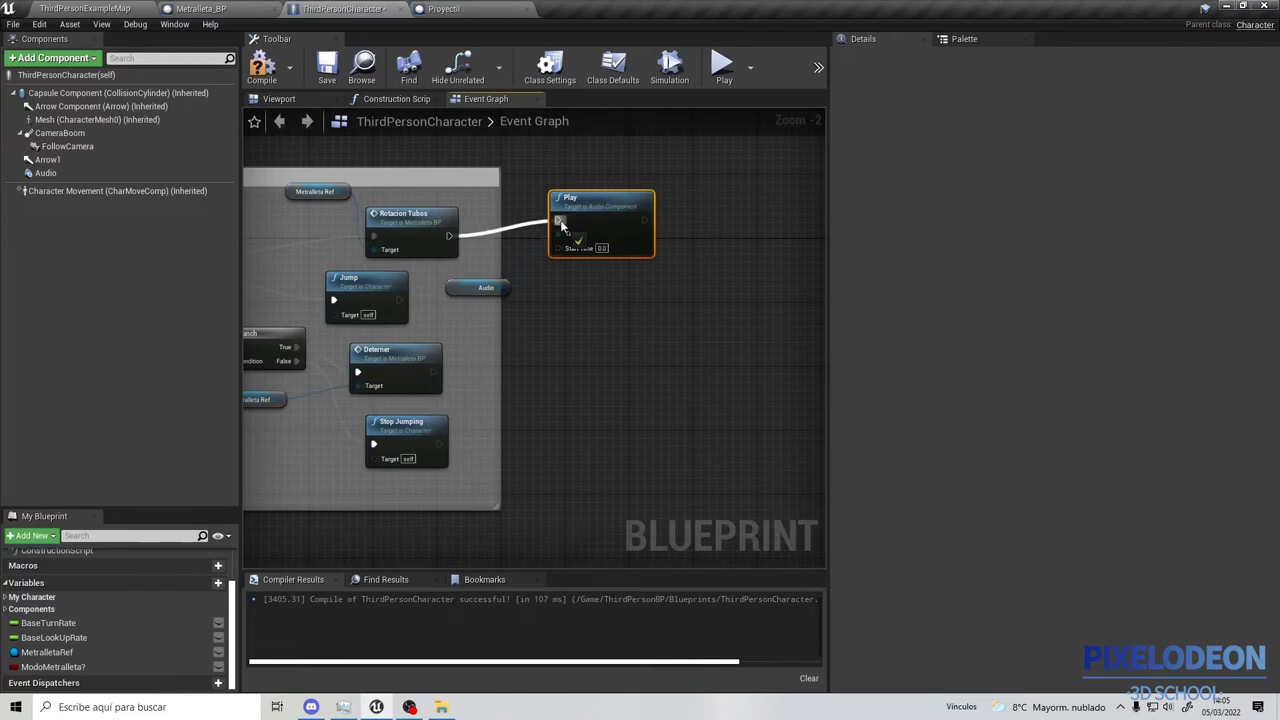
Add an Audio Stop node triggered by Deterner, then compile and save the character blueprint.
{"action": "right_click_drag", "start_coordinate": [460, 312], "coordinate": [509, 232]}
{"action": "left_click", "coordinate": [509, 226]}
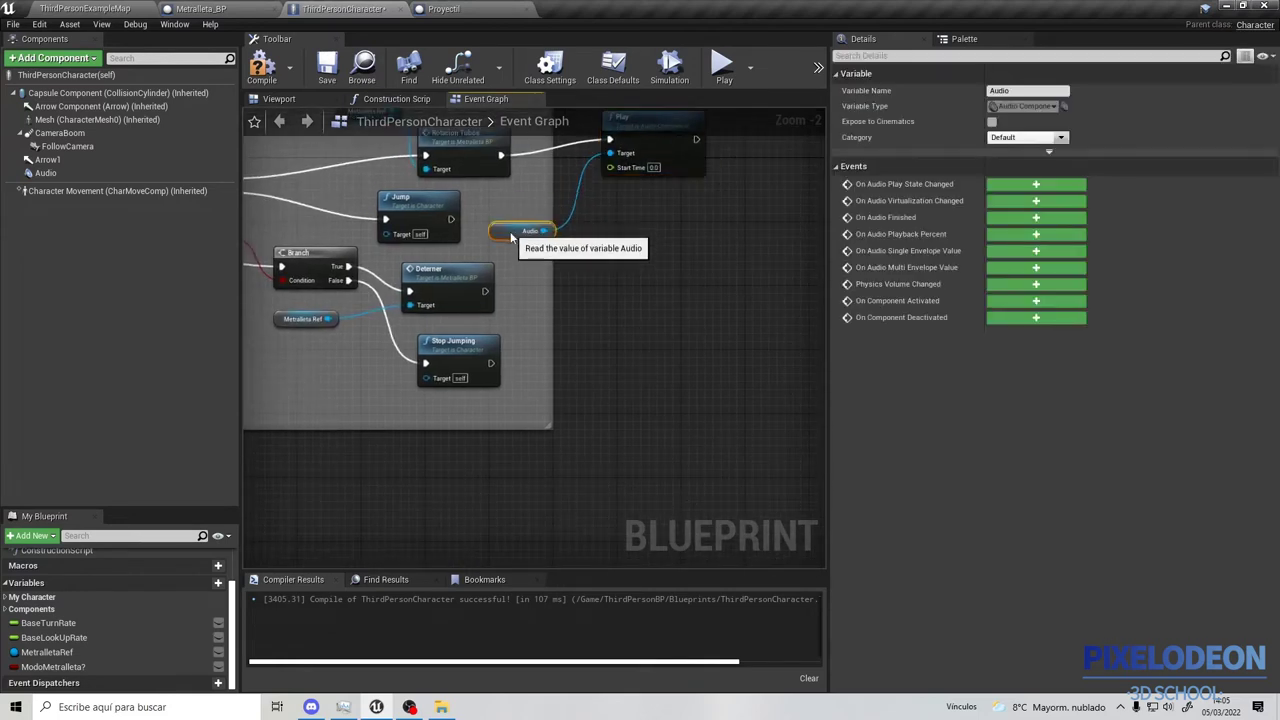
{"action": "mouse_move", "coordinate": [544, 228]}
{"action": "left_mouse_down"}
{"action": "mouse_move", "coordinate": [617, 322]}
{"action": "mouse_move", "coordinate": [589, 316]}
{"action": "left_mouse_up"}
{"action": "type", "text": "s"}
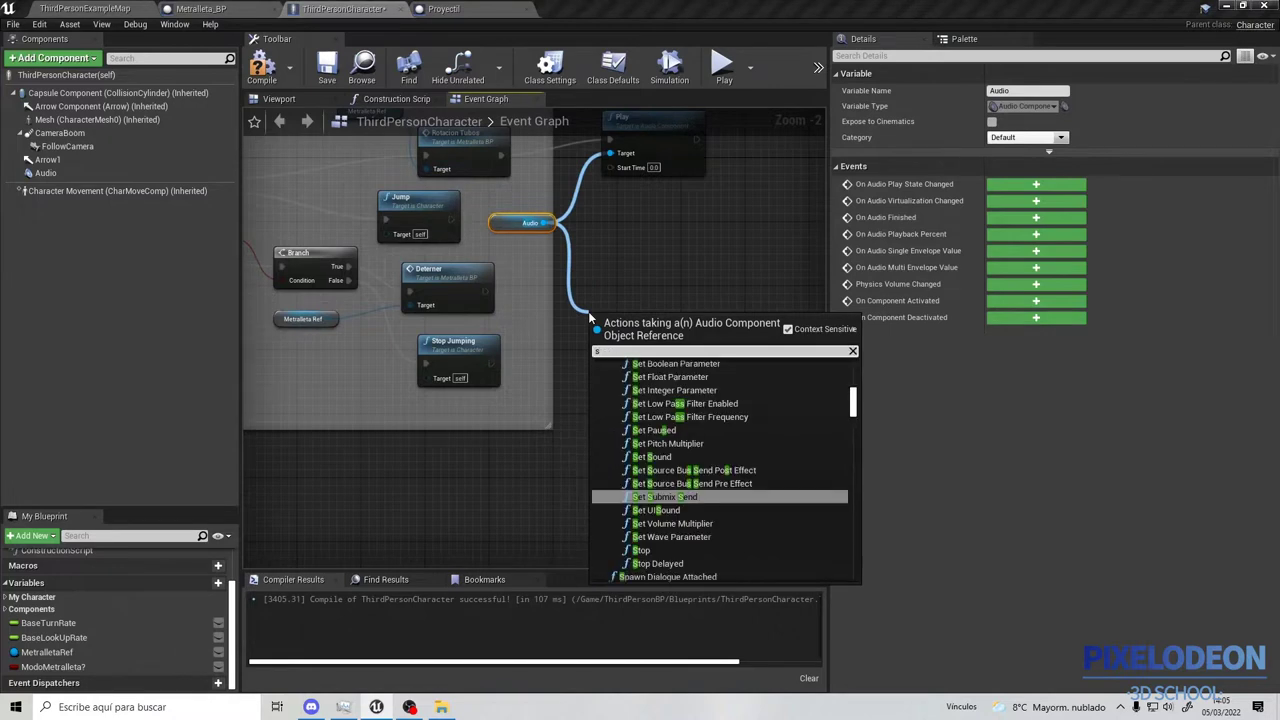
{"action": "type", "text": "top"}
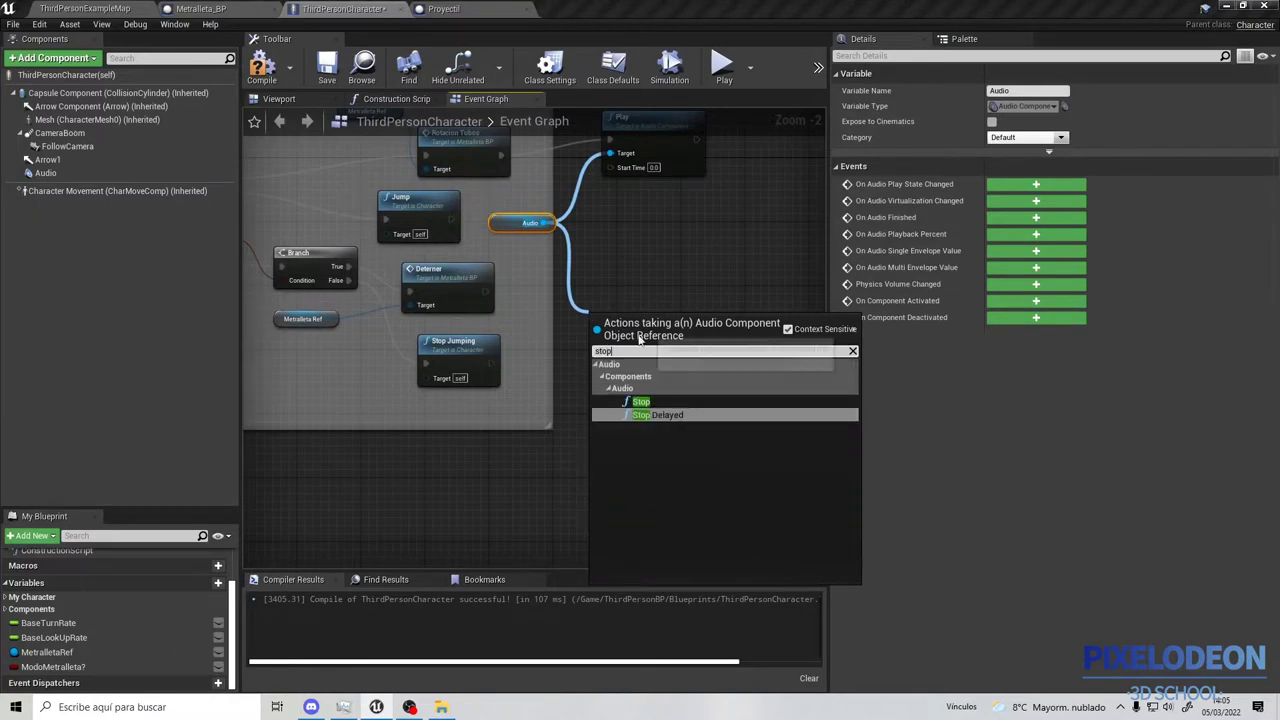
{"action": "left_click", "coordinate": [641, 401]}
{"action": "left_click_drag", "start_coordinate": [630, 317], "coordinate": [624, 287]}
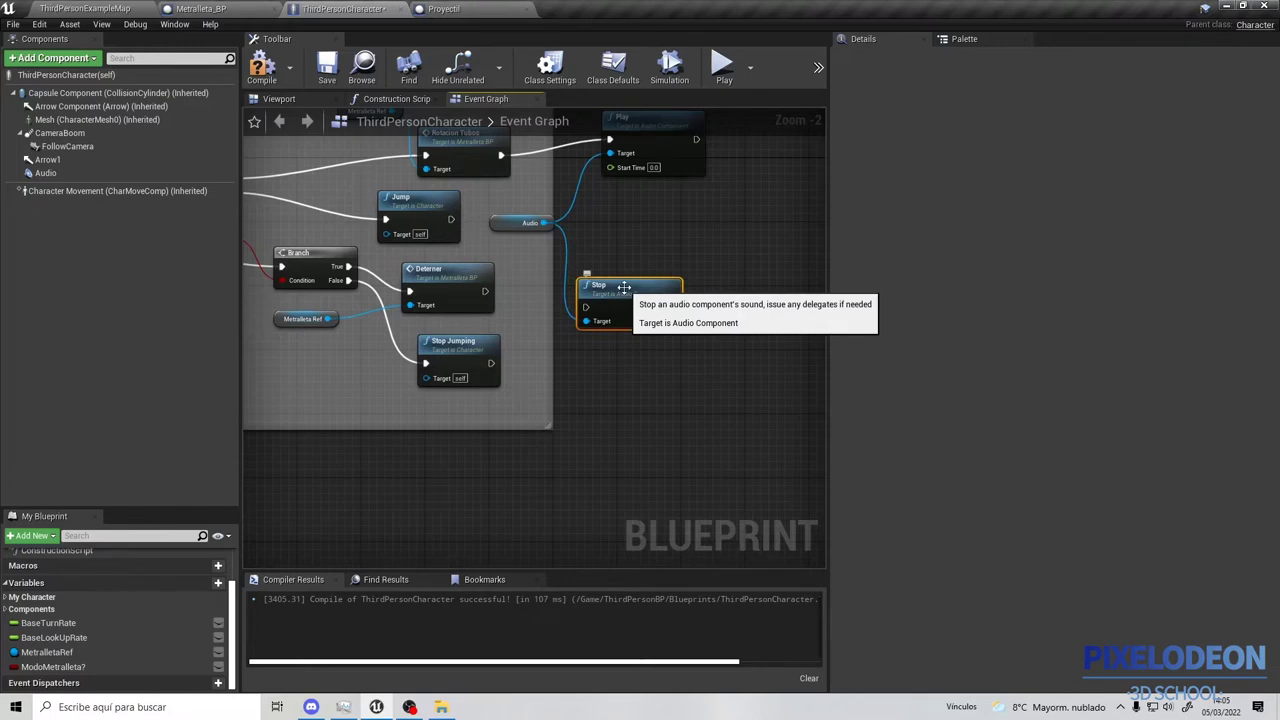
{"action": "mouse_move", "coordinate": [486, 291]}
{"action": "left_mouse_down"}
{"action": "mouse_move", "coordinate": [590, 312]}
{"action": "mouse_move", "coordinate": [624, 296]}
{"action": "left_mouse_up"}
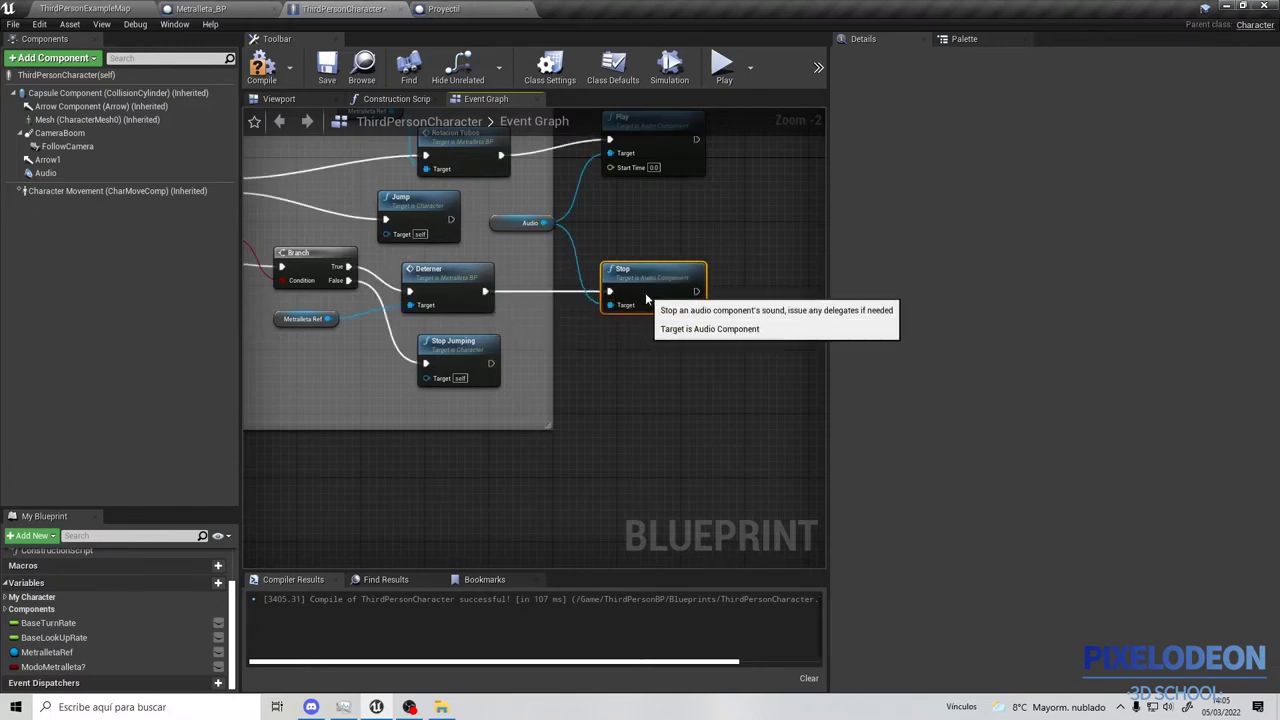
{"action": "left_click", "coordinate": [272, 68]}
{"action": "left_click", "coordinate": [327, 68]}
{"action": "left_click", "coordinate": [90, 9]}
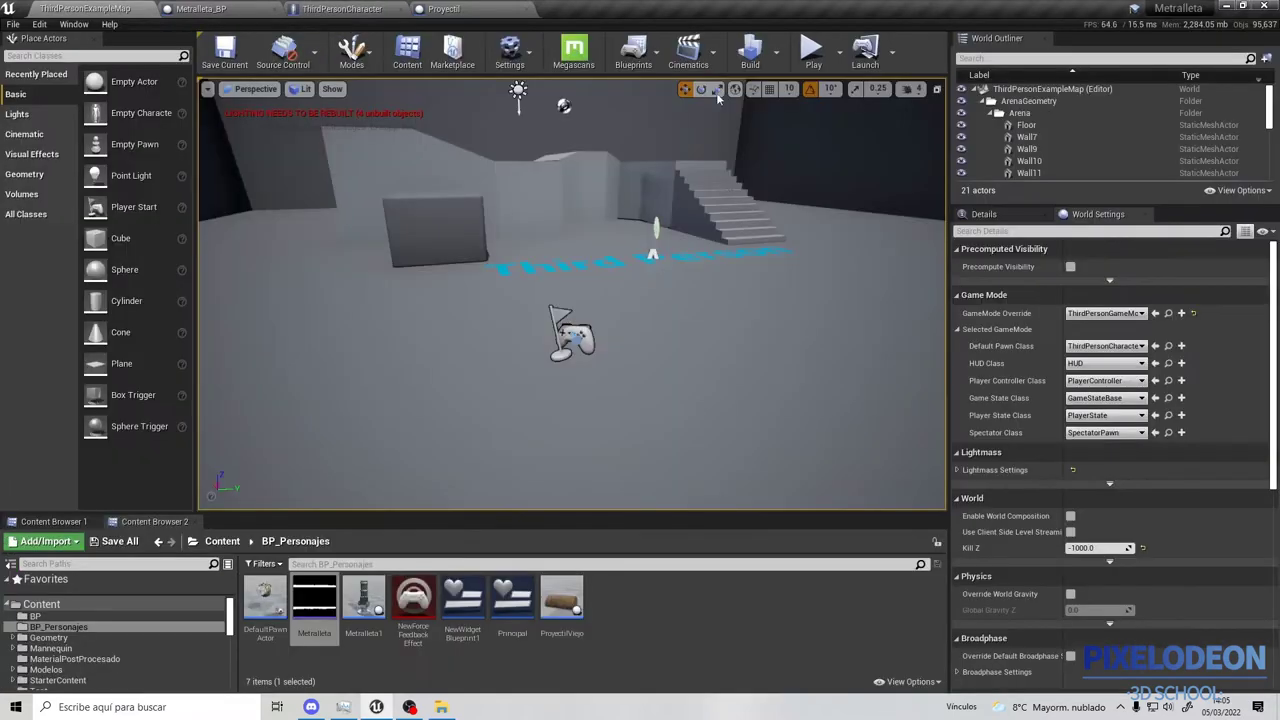
{"action": "left_click", "coordinate": [815, 50]}
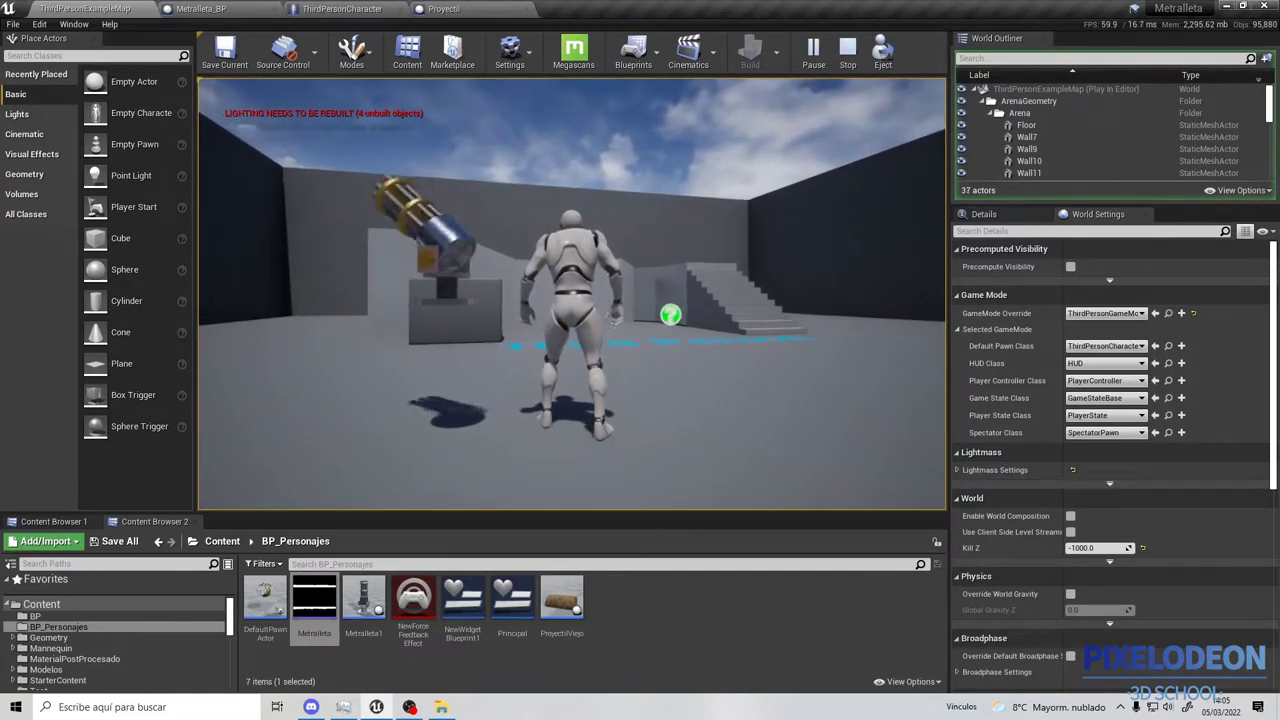
{"action": "key", "text": "Escape"}
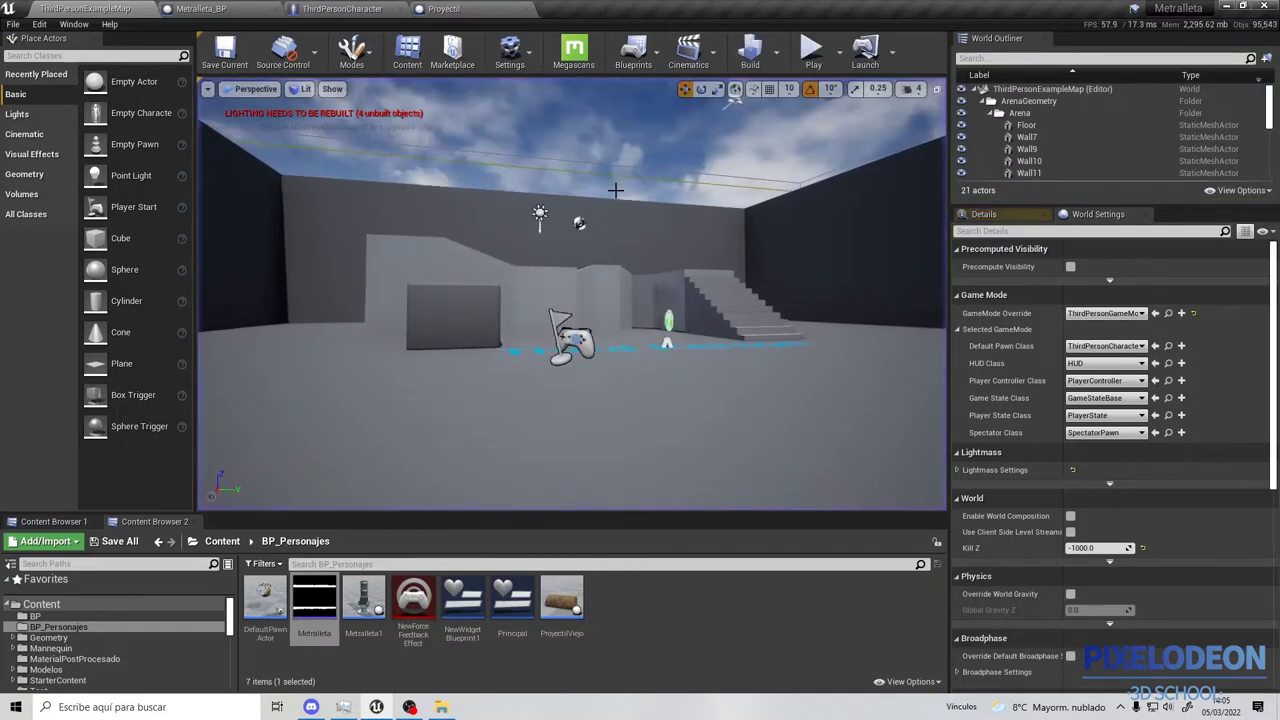
Select the cube in the level and raise it along the vertical axis.
{"action": "left_click", "coordinate": [455, 310]}
{"action": "left_click_drag", "start_coordinate": [456, 260], "coordinate": [450, 205]}
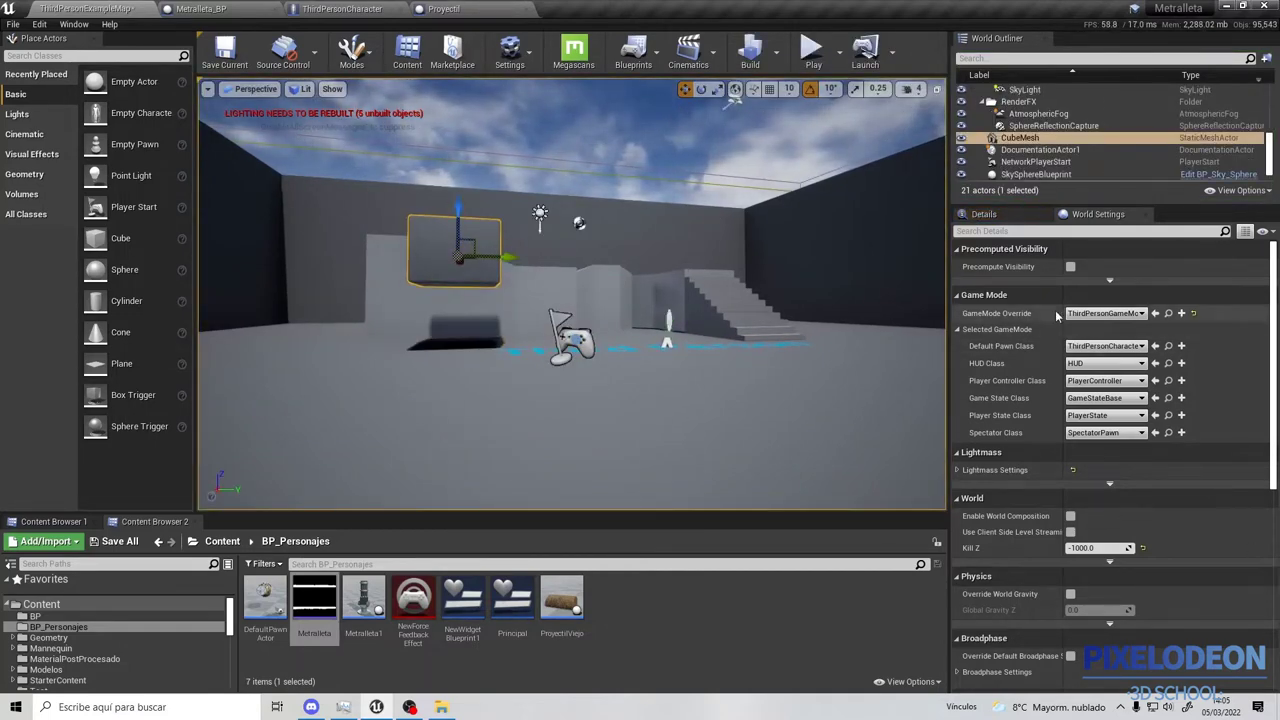
{"action": "scroll", "coordinate": [1055, 312], "scroll_direction": "down", "scroll_amount": 4}
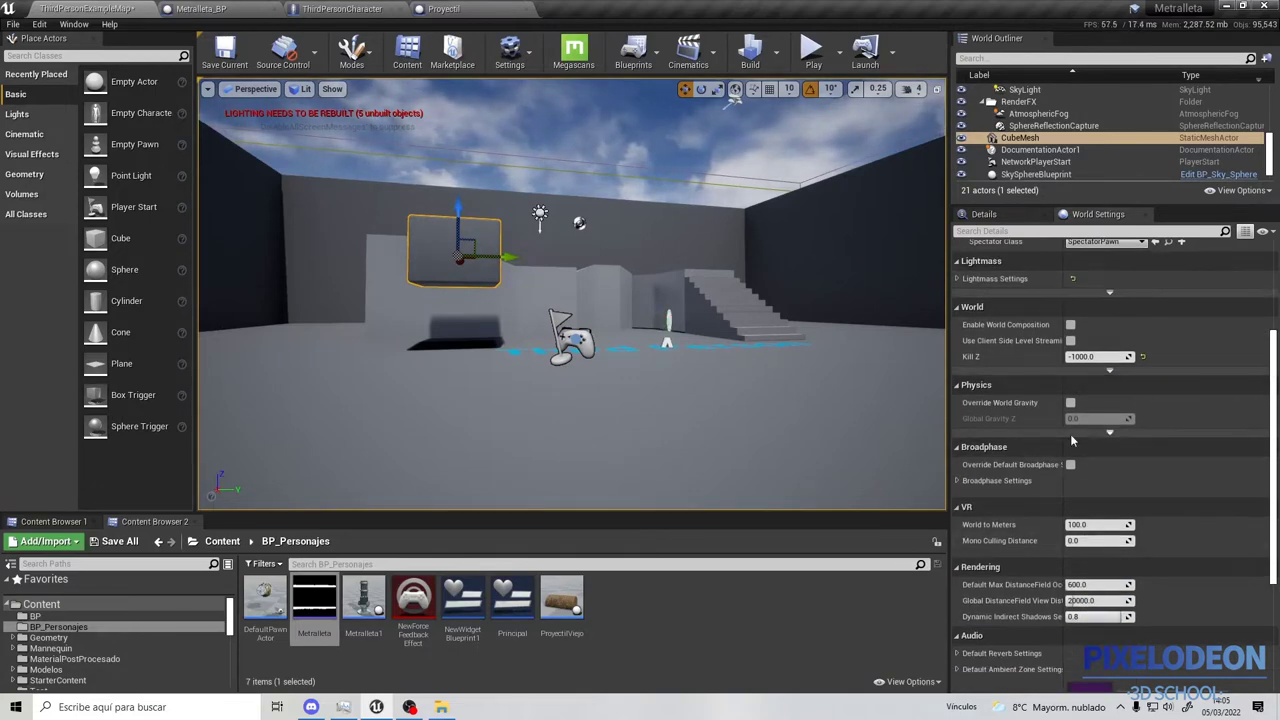
{"action": "scroll", "coordinate": [1072, 440], "scroll_direction": "up", "scroll_amount": 4}
{"action": "scroll", "coordinate": [1072, 414], "scroll_direction": "down", "scroll_amount": 3}
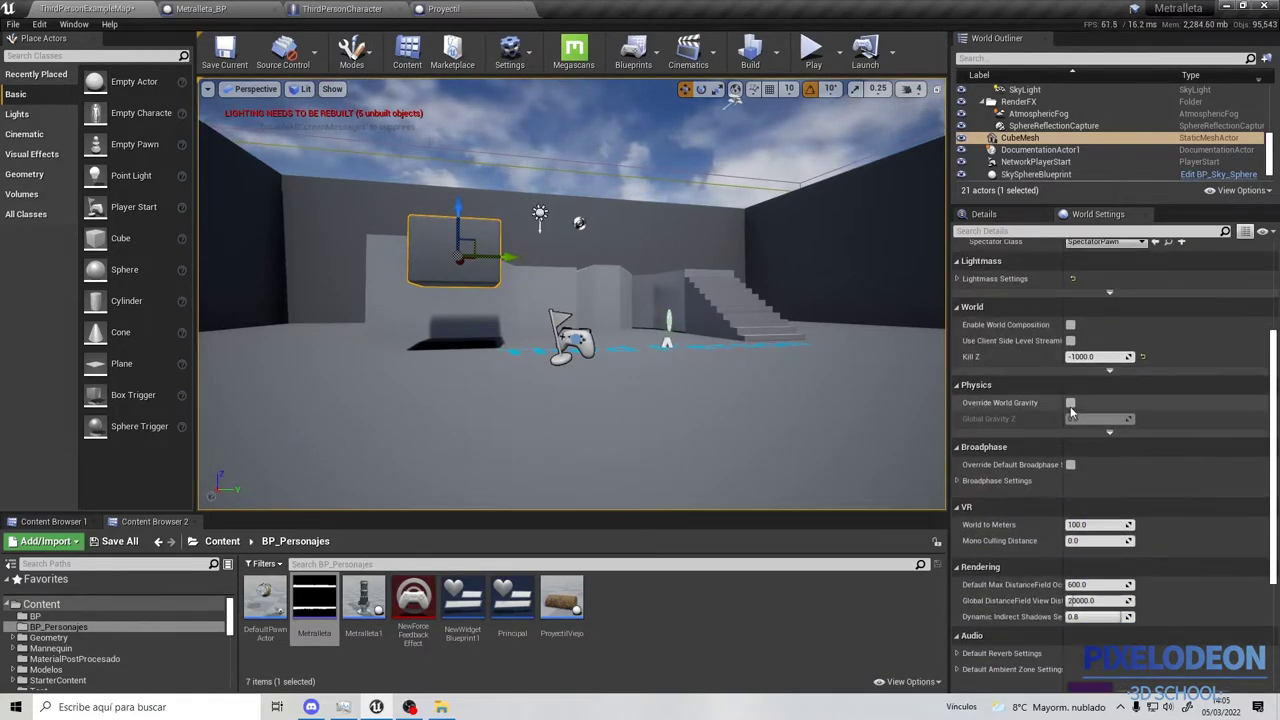
{"action": "scroll", "coordinate": [1070, 408], "scroll_direction": "down", "scroll_amount": 3}
{"action": "scroll", "coordinate": [1070, 408], "scroll_direction": "down", "scroll_amount": 2}
{"action": "scroll", "coordinate": [1050, 400], "scroll_direction": "down", "scroll_amount": 2}
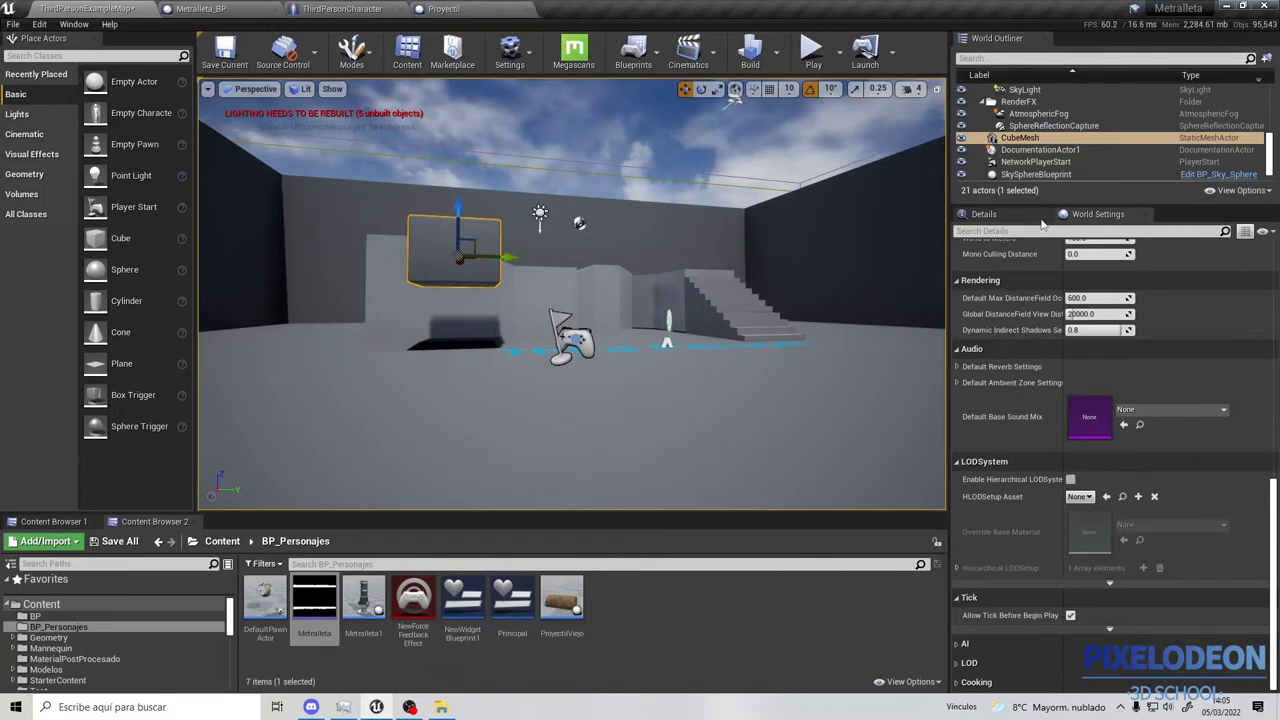
Enable Simulate Physics on CubeMesh, save the map, and start a play test.
{"action": "left_click", "coordinate": [1035, 215]}
{"action": "scroll", "coordinate": [1042, 405], "scroll_direction": "down", "scroll_amount": 2}
{"action": "scroll", "coordinate": [1062, 401], "scroll_direction": "down", "scroll_amount": 3}
{"action": "left_click", "coordinate": [1070, 418]}
{"action": "left_click", "coordinate": [213, 48]}
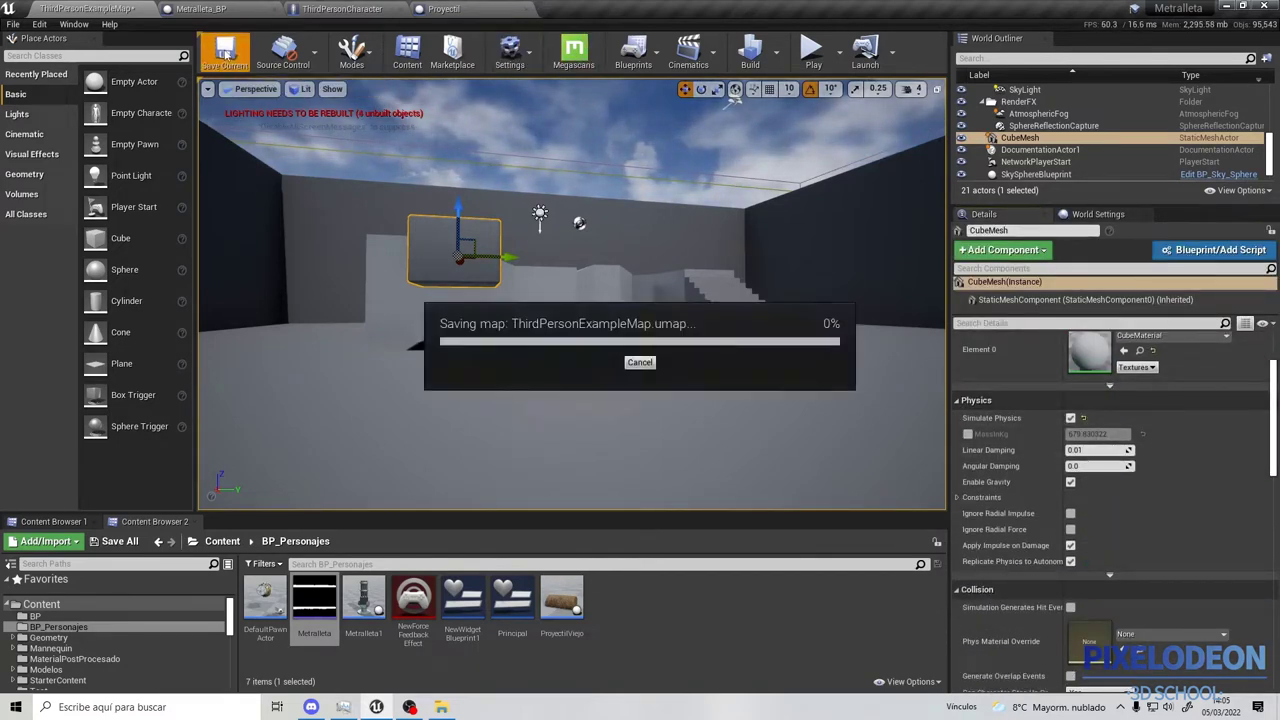
{"action": "left_click", "coordinate": [811, 50]}
{"action": "key", "text": "w"}
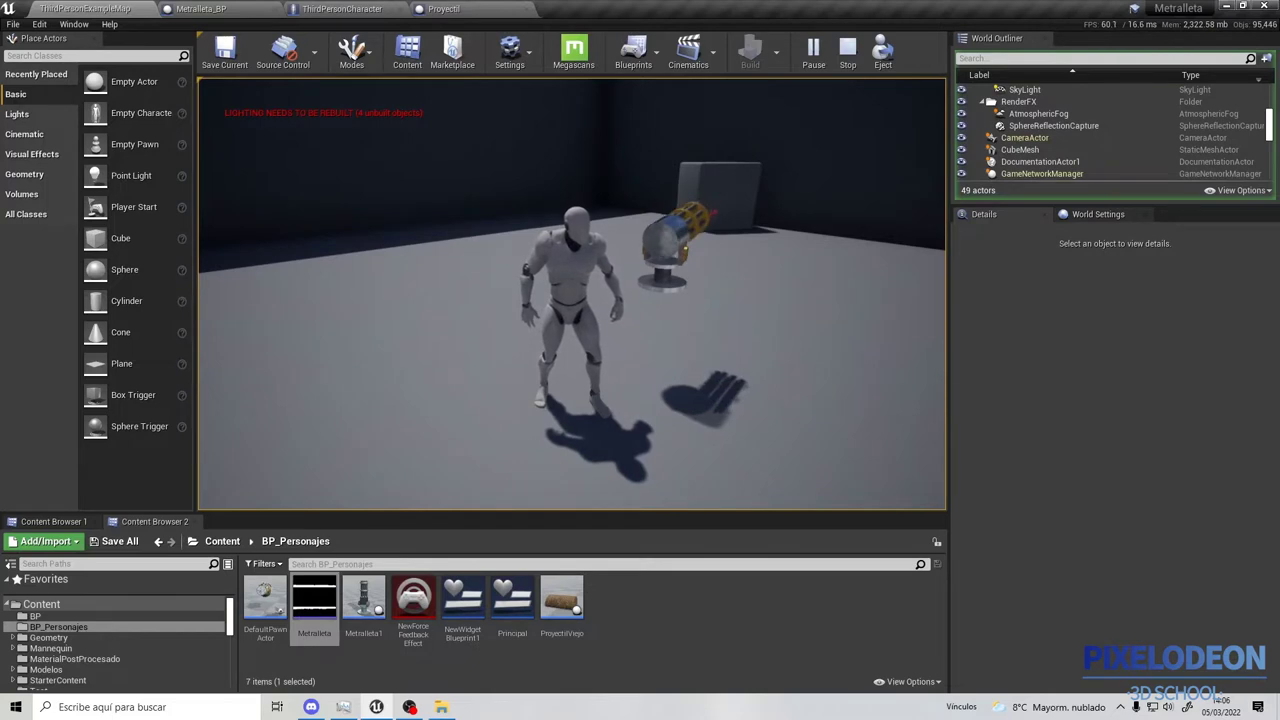
Walk the character over to the box in the running game, then end the play test.
{"action": "key", "text": "w"}
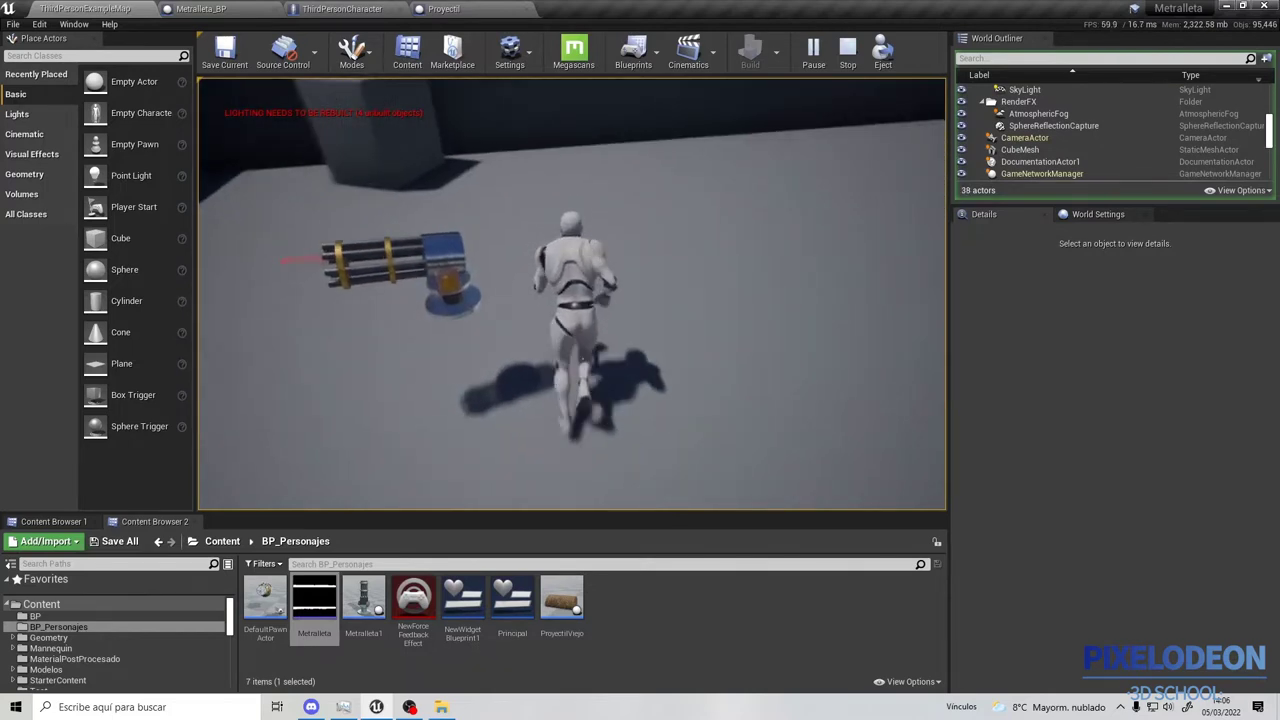
{"action": "key", "text": "w"}
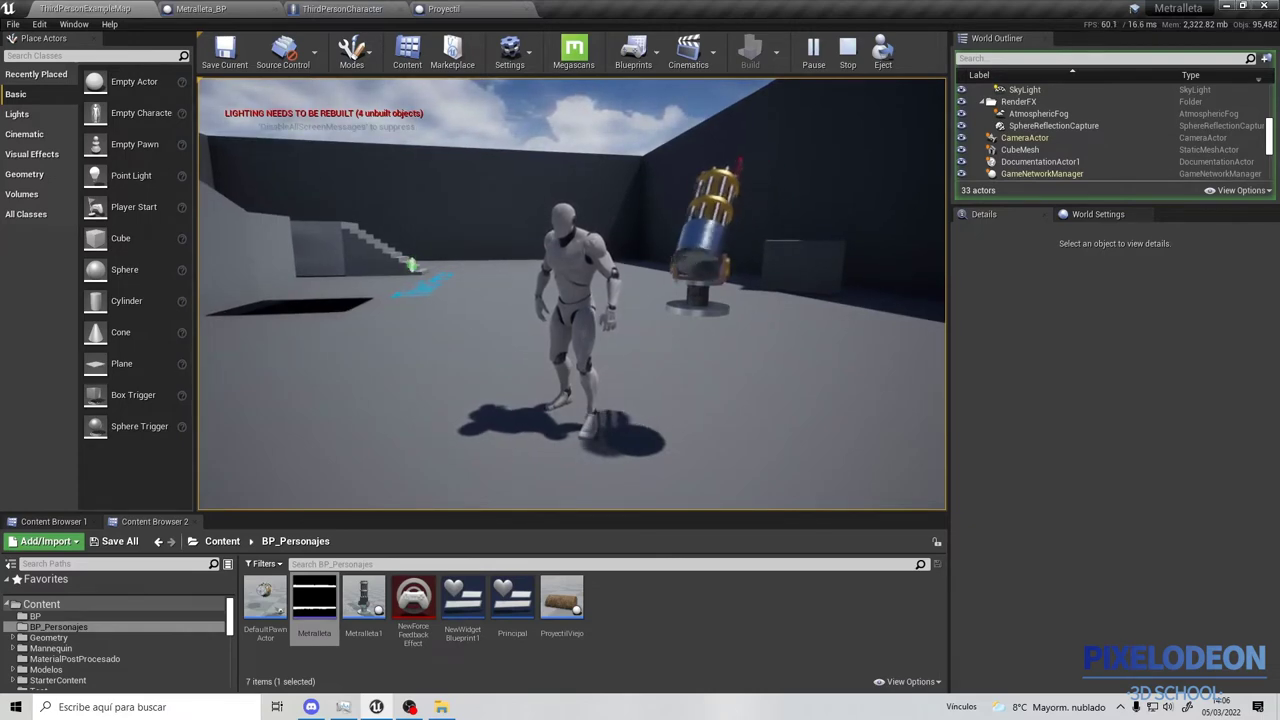
{"action": "key", "text": "Escape"}
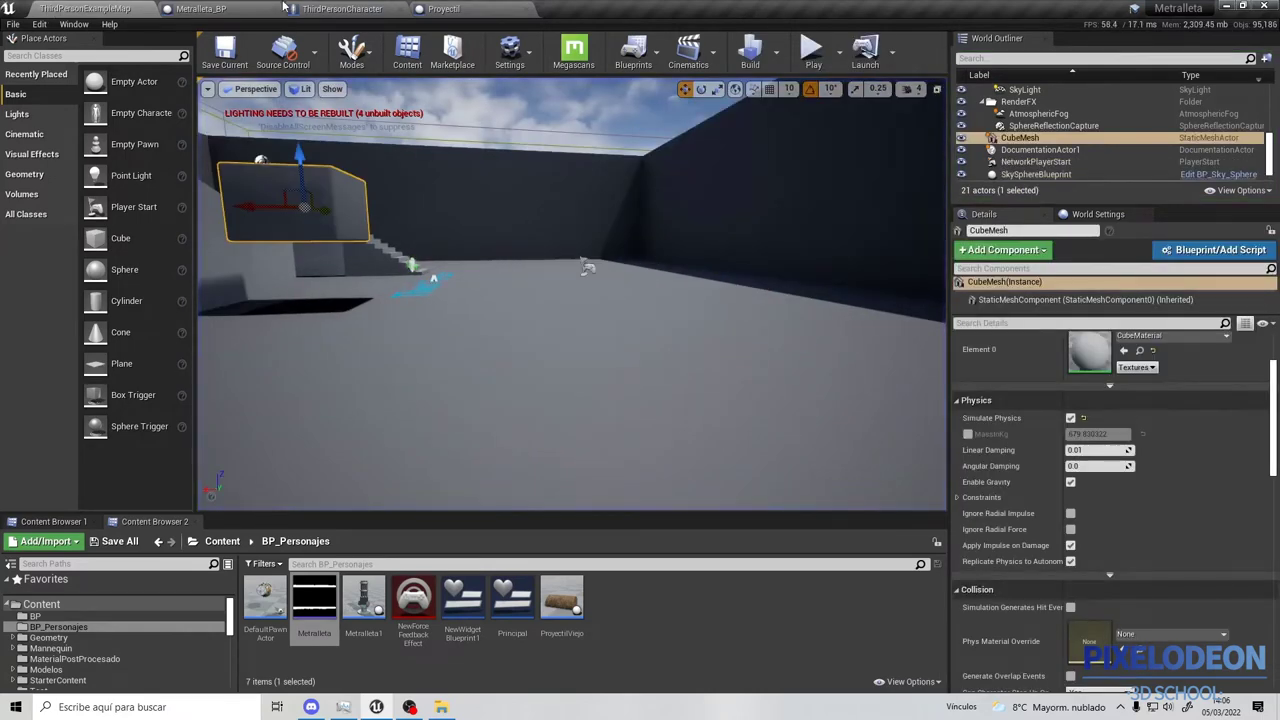
In ThirdPersonCharacter's MoveRight group, paste a copied Rotar En Z node beside Rotar En Y.
{"action": "left_click", "coordinate": [300, 8]}
{"action": "scroll", "coordinate": [522, 306], "scroll_direction": "down", "scroll_amount": 4}
{"action": "scroll", "coordinate": [522, 306], "scroll_direction": "up", "scroll_amount": 3}
{"action": "scroll", "coordinate": [562, 308], "scroll_direction": "up", "scroll_amount": 3}
{"action": "right_click_drag", "start_coordinate": [562, 308], "coordinate": [618, 373]}
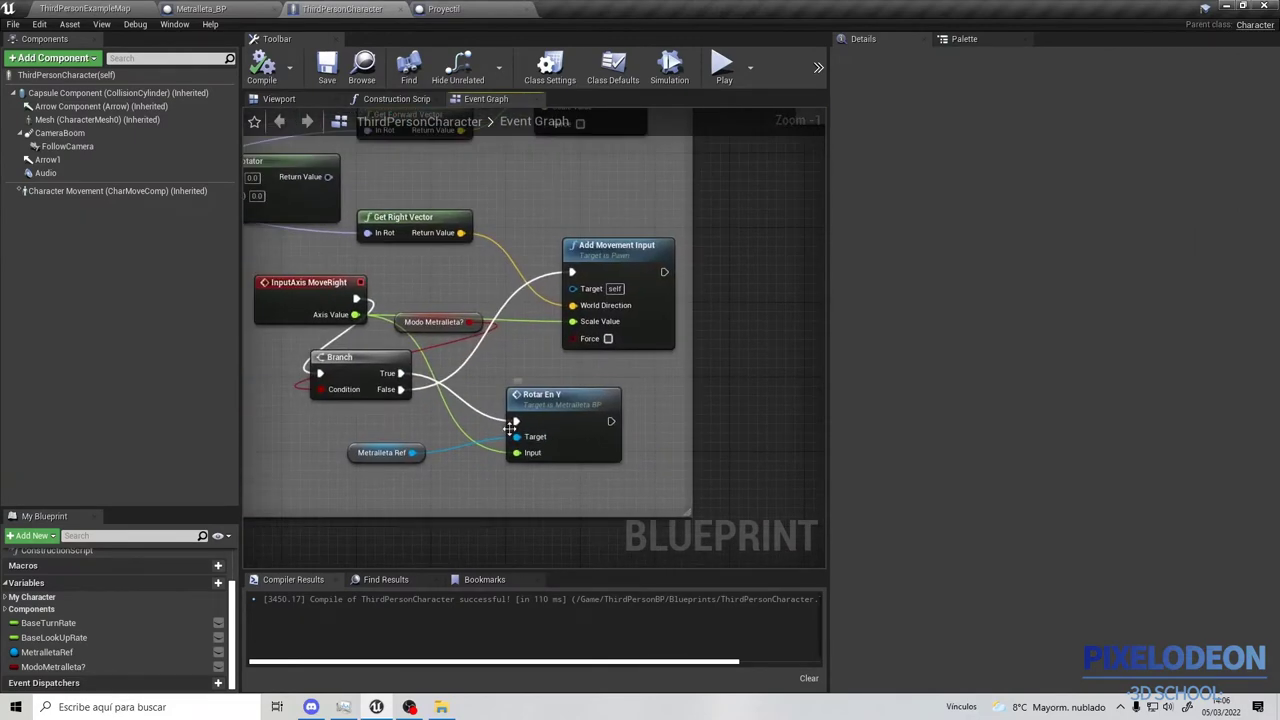
{"action": "left_click_drag", "start_coordinate": [517, 422], "coordinate": [490, 370]}
{"action": "left_click", "coordinate": [546, 497]}
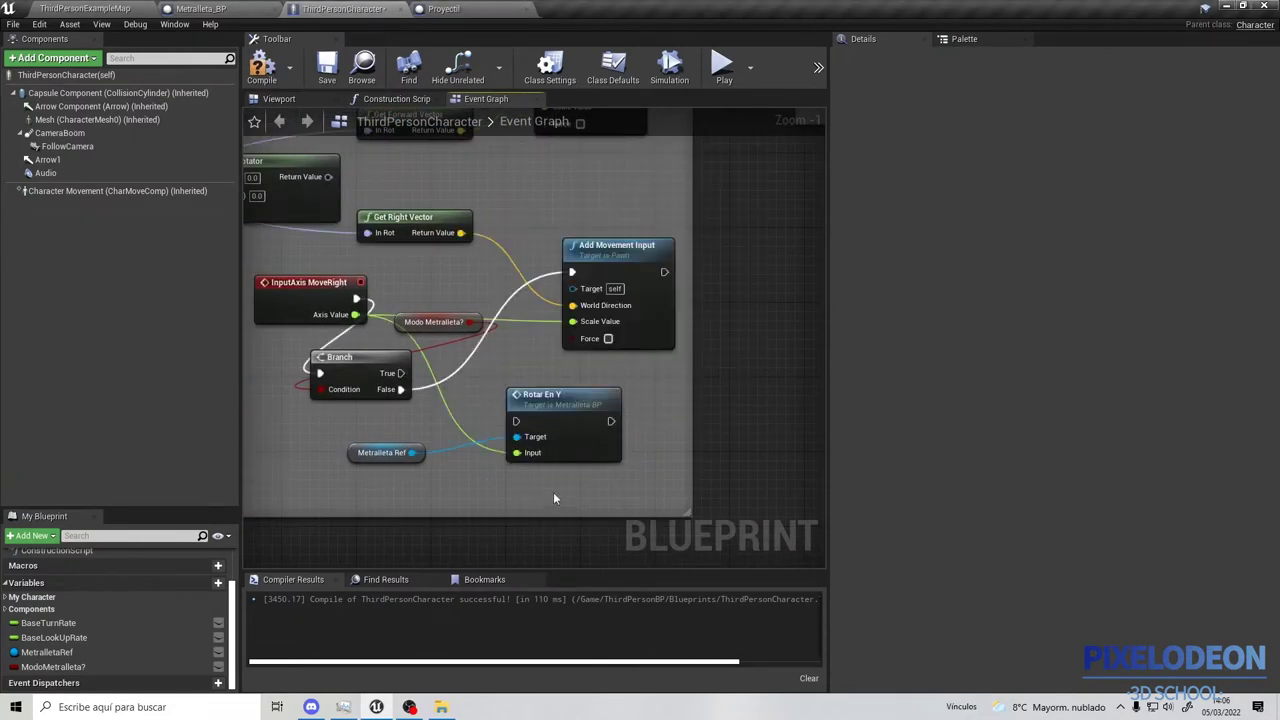
{"action": "right_click_drag", "start_coordinate": [567, 399], "coordinate": [592, 335]}
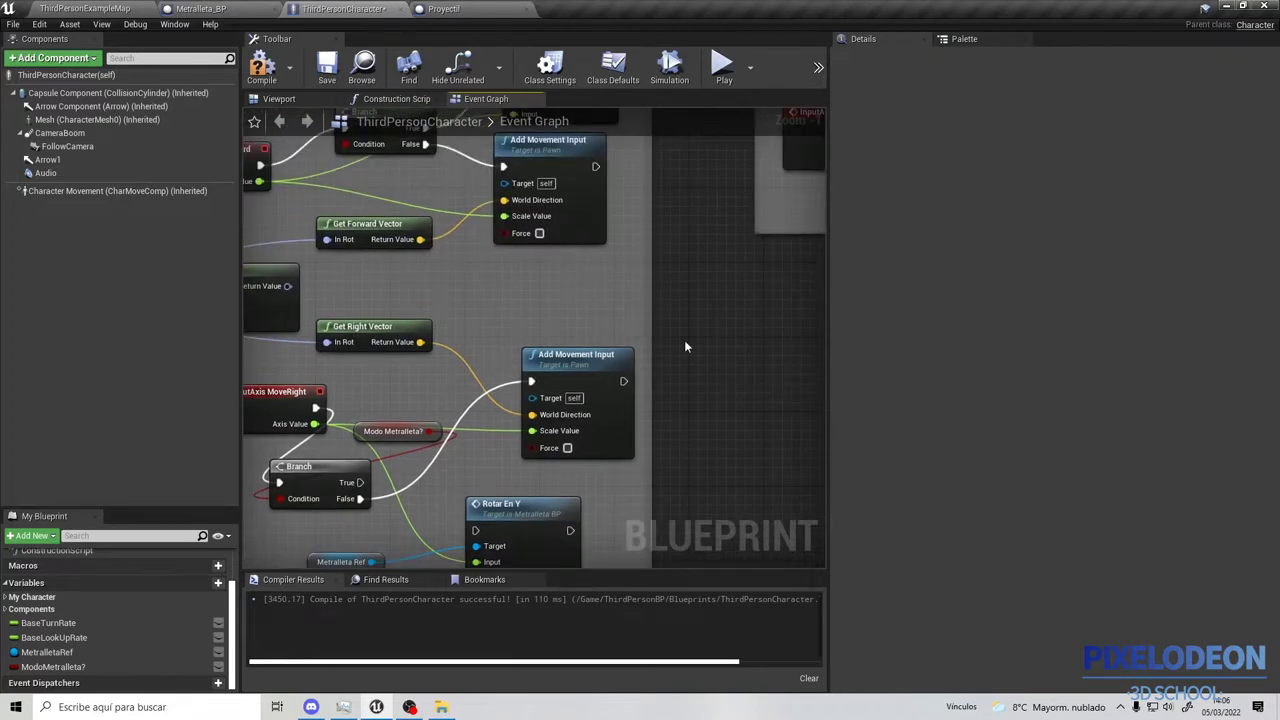
{"action": "right_click_drag", "start_coordinate": [612, 560], "coordinate": [645, 447]}
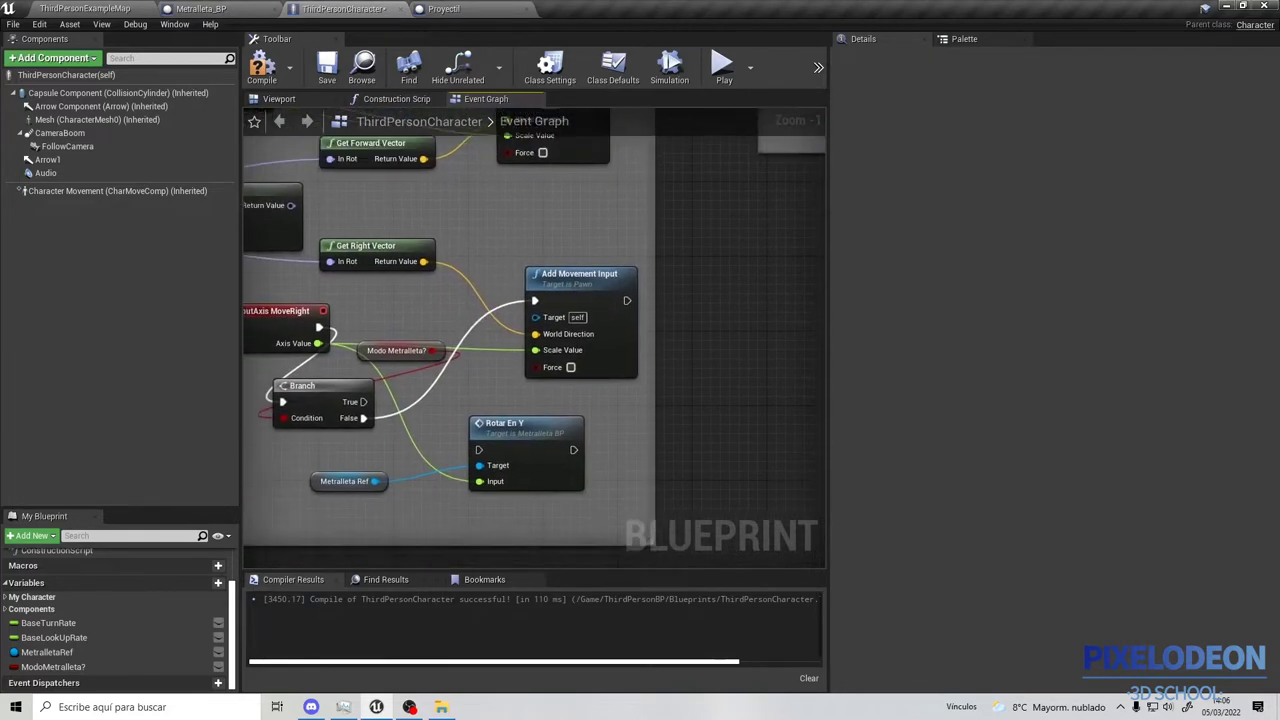
{"action": "key", "text": "ctrl+v"}
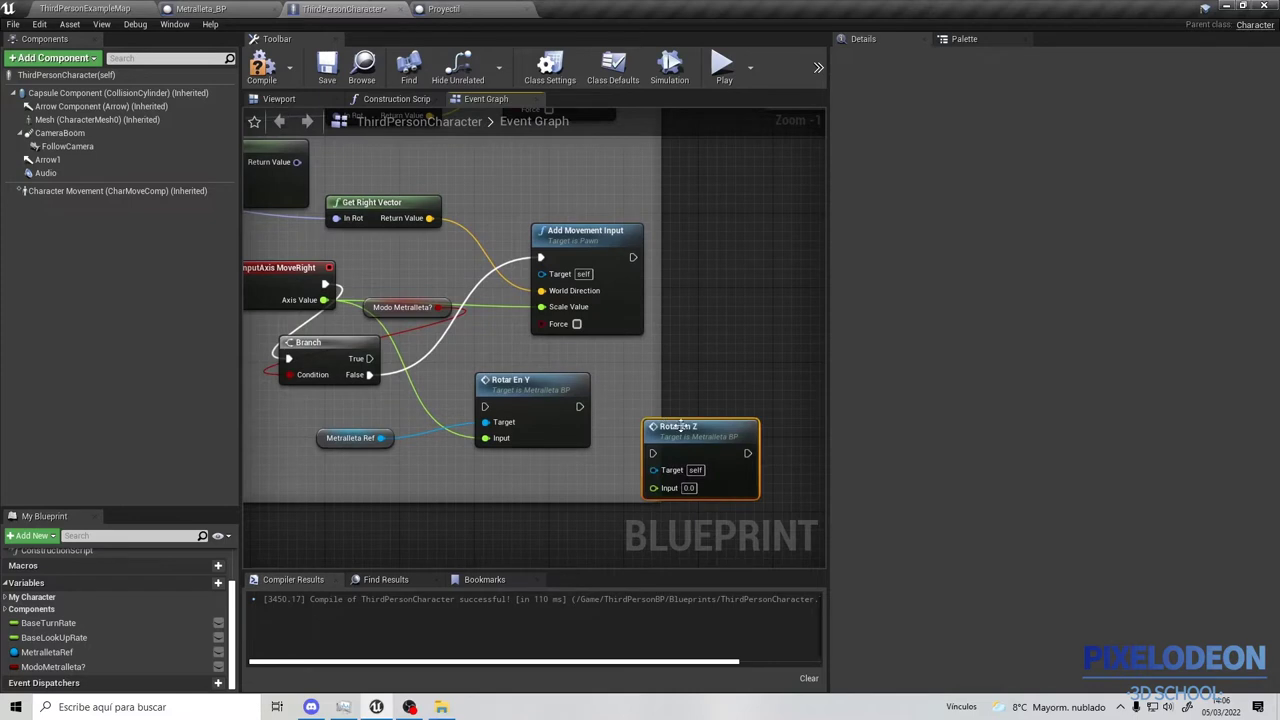
{"action": "left_click_drag", "start_coordinate": [680, 425], "coordinate": [642, 374]}
Wire Metralleta Ref, the Branch True output and Axis Value into Rotar En Z, deleting Rotar En Y.
{"action": "left_click_drag", "start_coordinate": [381, 438], "coordinate": [635, 414]}
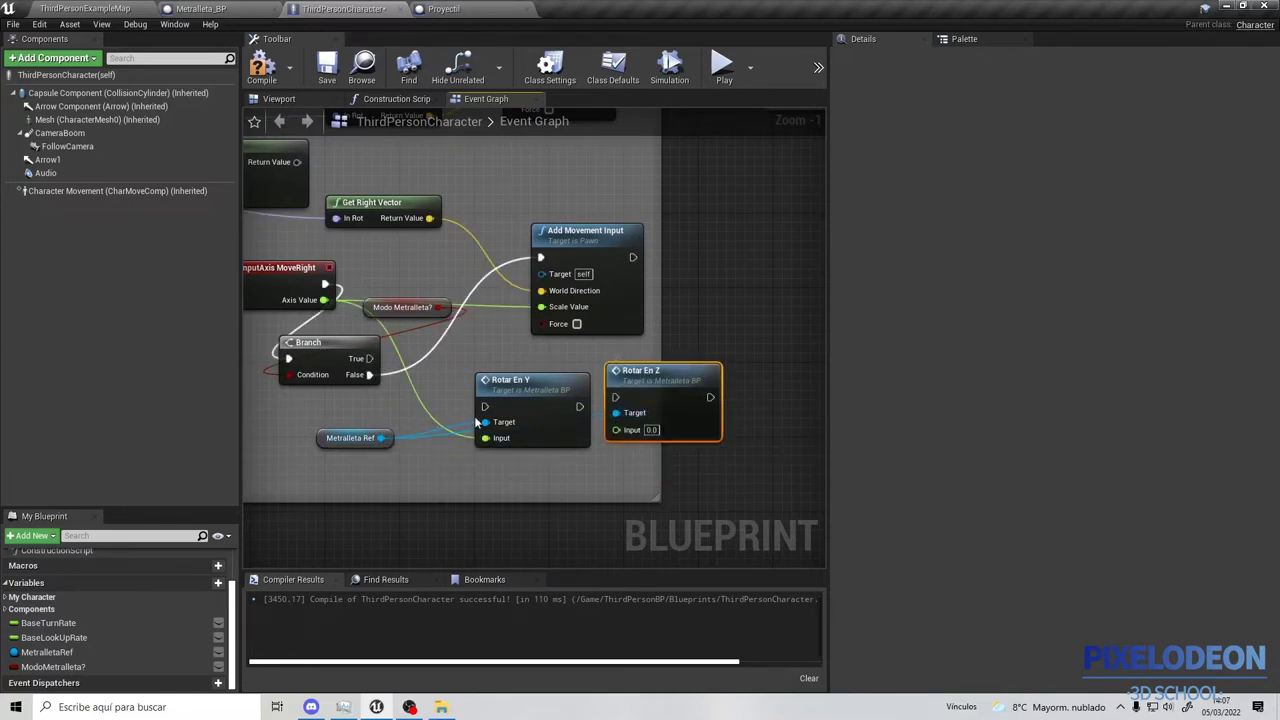
{"action": "left_click_drag", "start_coordinate": [548, 392], "coordinate": [538, 476]}
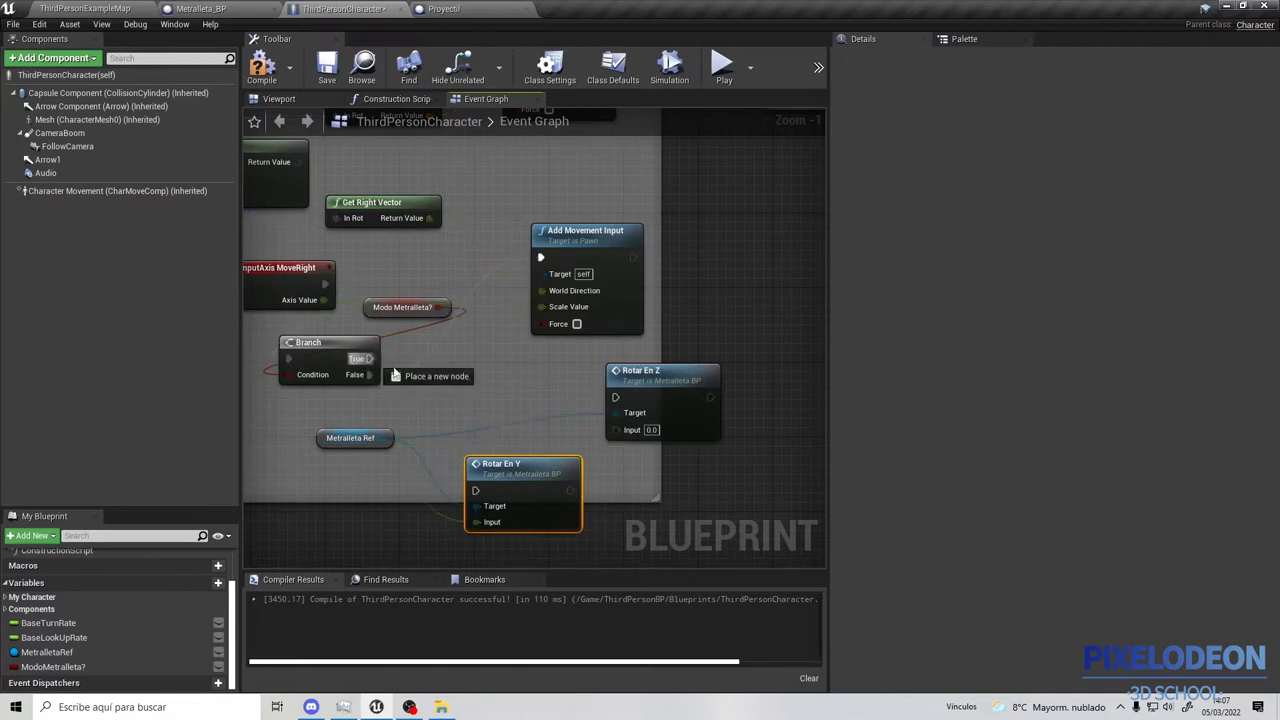
{"action": "left_click_drag", "start_coordinate": [370, 358], "coordinate": [615, 397]}
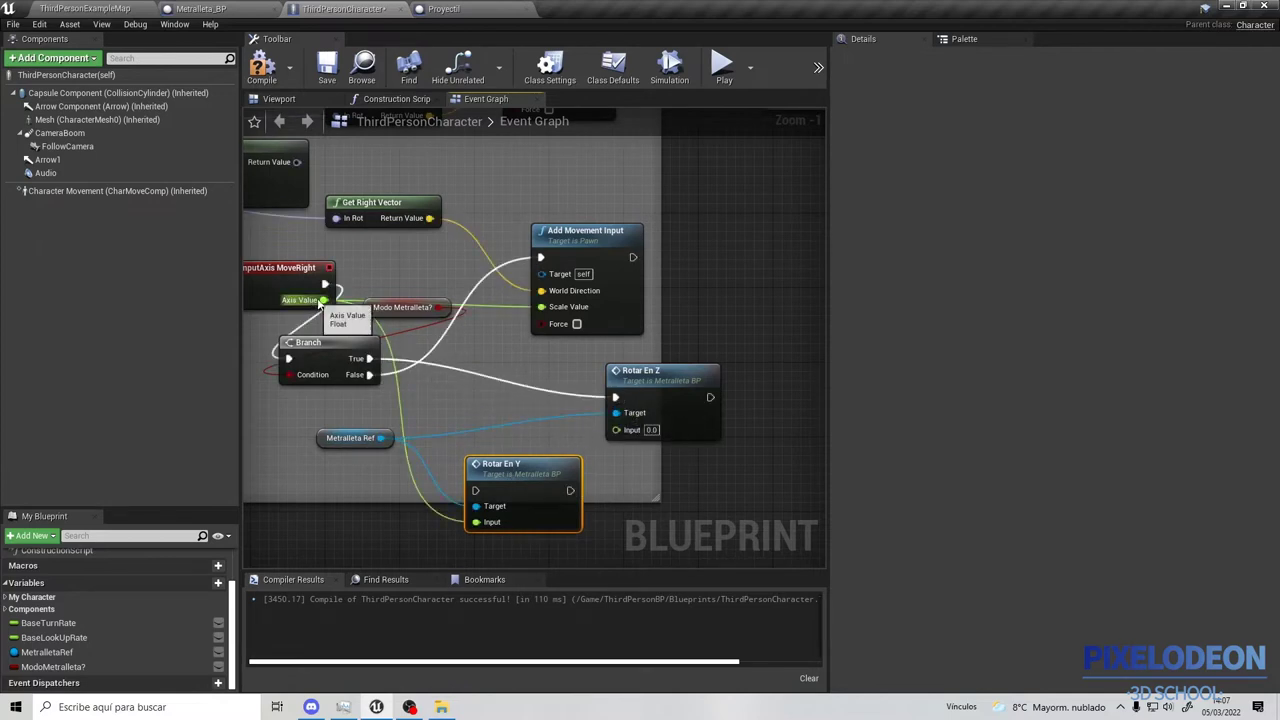
{"action": "left_click_drag", "start_coordinate": [322, 301], "coordinate": [527, 383]}
{"action": "left_click_drag", "start_coordinate": [619, 437], "coordinate": [610, 435]}
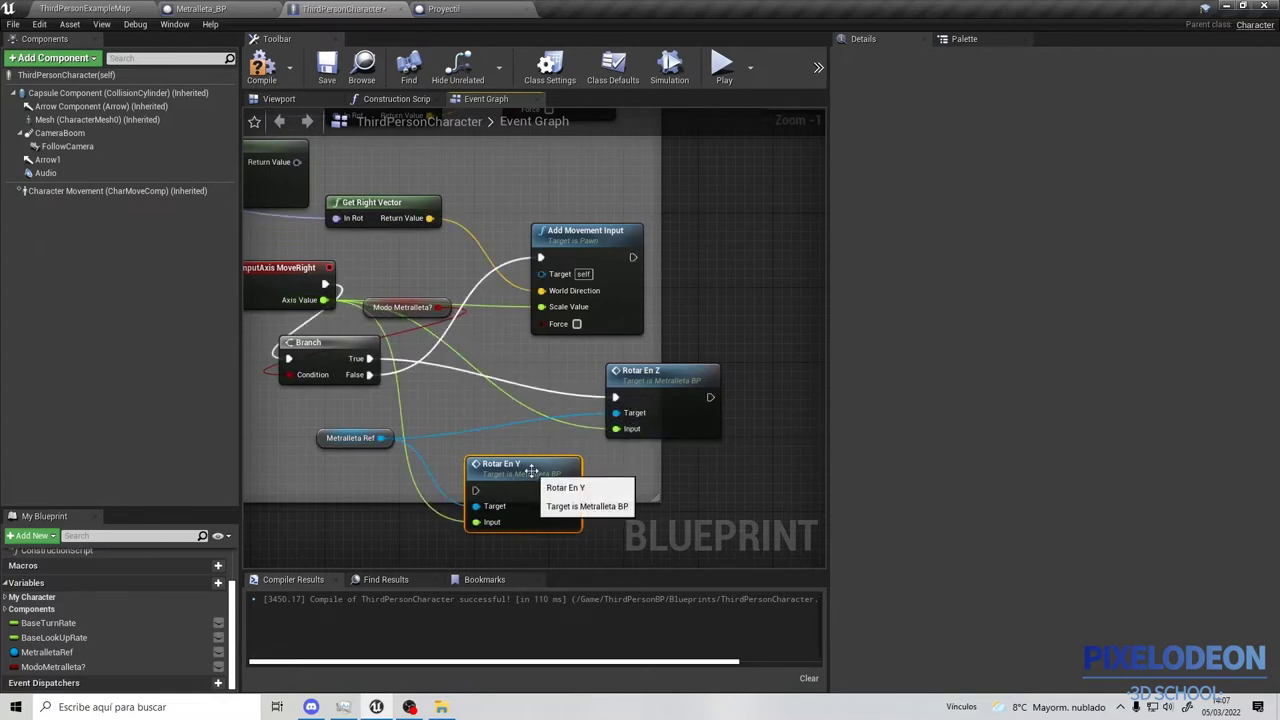
{"action": "key", "text": "Delete"}
In the MoveForward group, replace the Rotar En Z node with a pasted Rotar En Y.
{"action": "right_click_drag", "start_coordinate": [590, 487], "coordinate": [546, 341]}
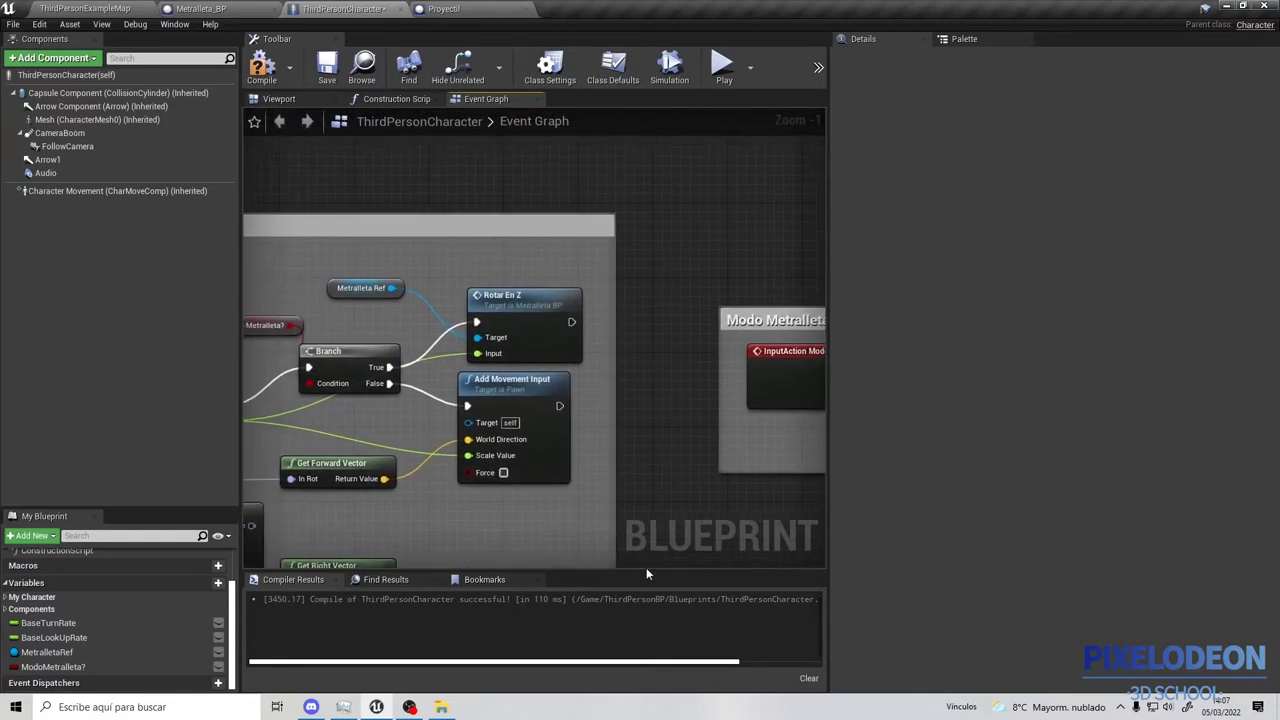
{"action": "left_click", "coordinate": [545, 301]}
{"action": "key", "text": "Delete"}
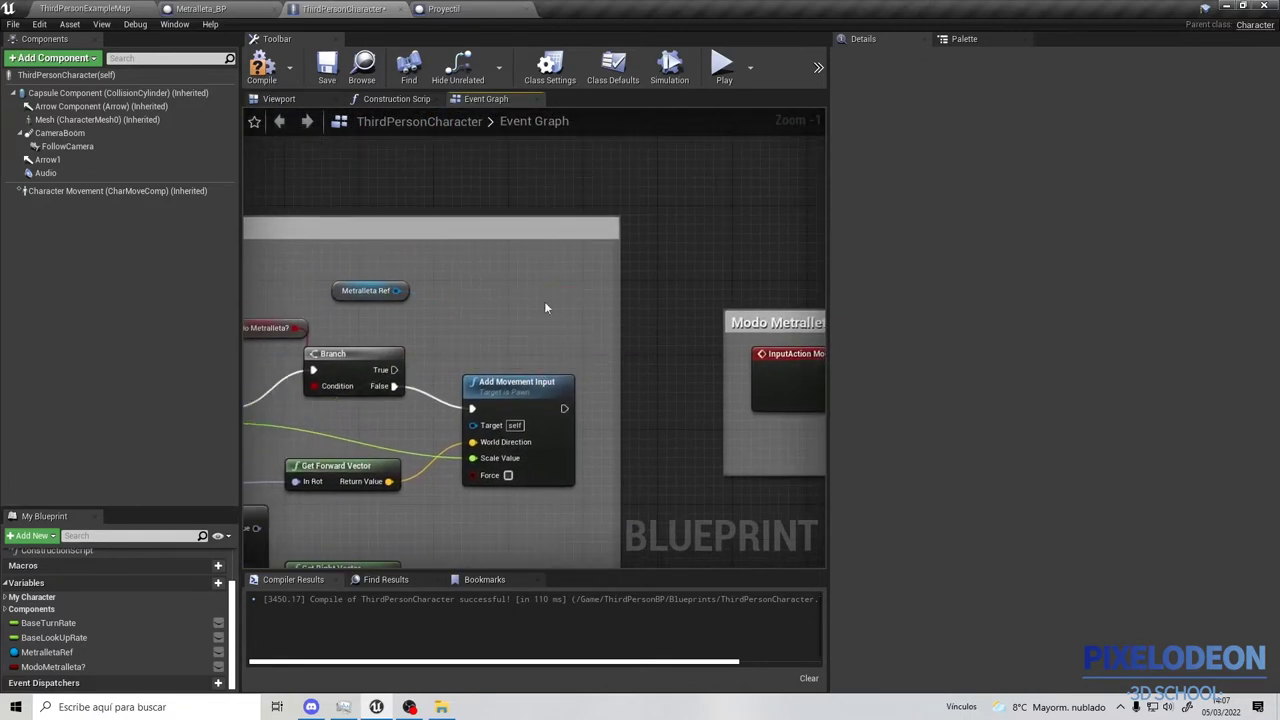
{"action": "key", "text": "ctrl+v"}
{"action": "left_click_drag", "start_coordinate": [574, 317], "coordinate": [528, 299]}
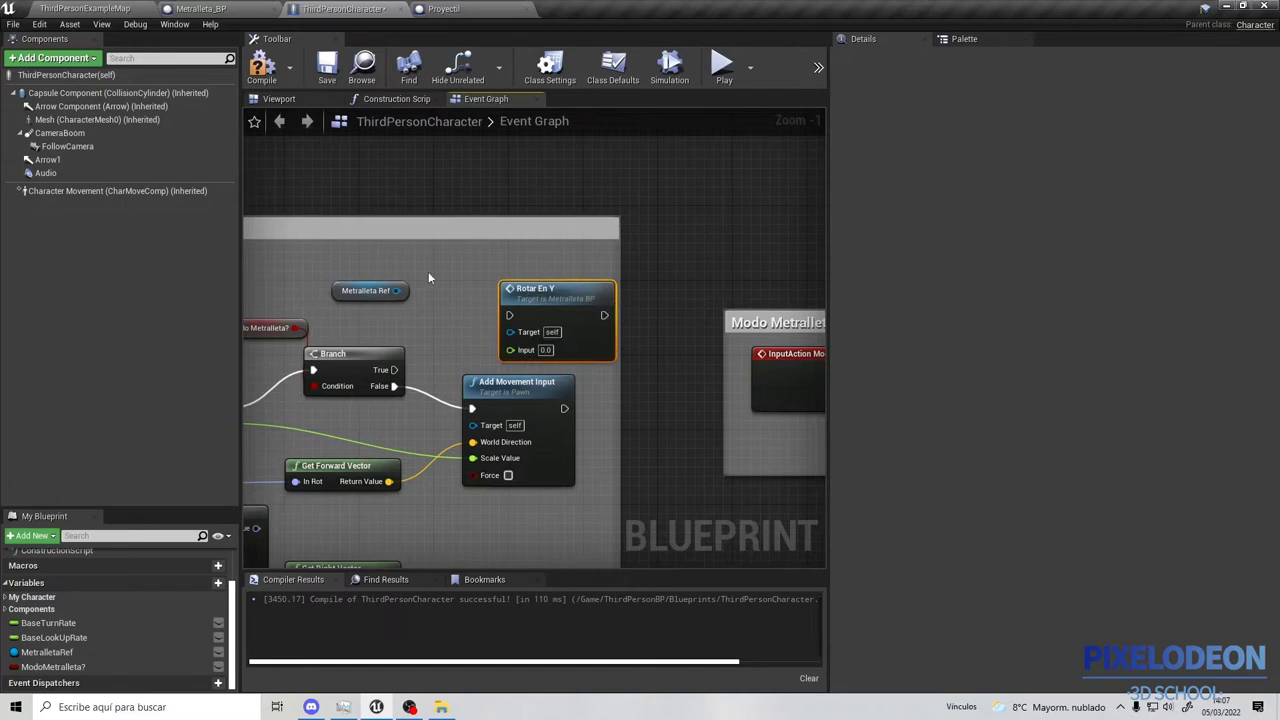
Wire Metralleta Ref, Branch True and Axis Value into Rotar En Y, then compile and play.
{"action": "left_click_drag", "start_coordinate": [396, 290], "coordinate": [511, 331]}
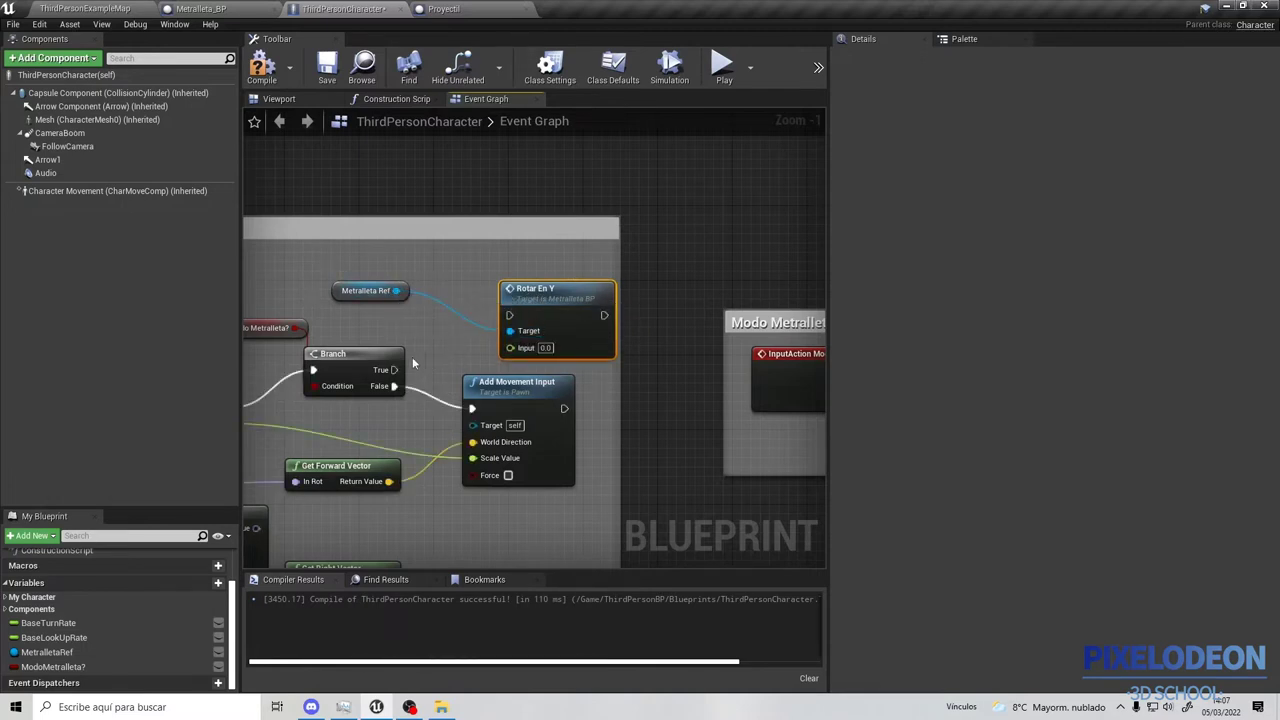
{"action": "left_click_drag", "start_coordinate": [395, 372], "coordinate": [510, 318]}
{"action": "right_click_drag", "start_coordinate": [417, 366], "coordinate": [560, 289]}
{"action": "left_click_drag", "start_coordinate": [371, 347], "coordinate": [376, 349]}
{"action": "left_click_drag", "start_coordinate": [667, 317], "coordinate": [654, 271]}
{"action": "left_click", "coordinate": [262, 85]}
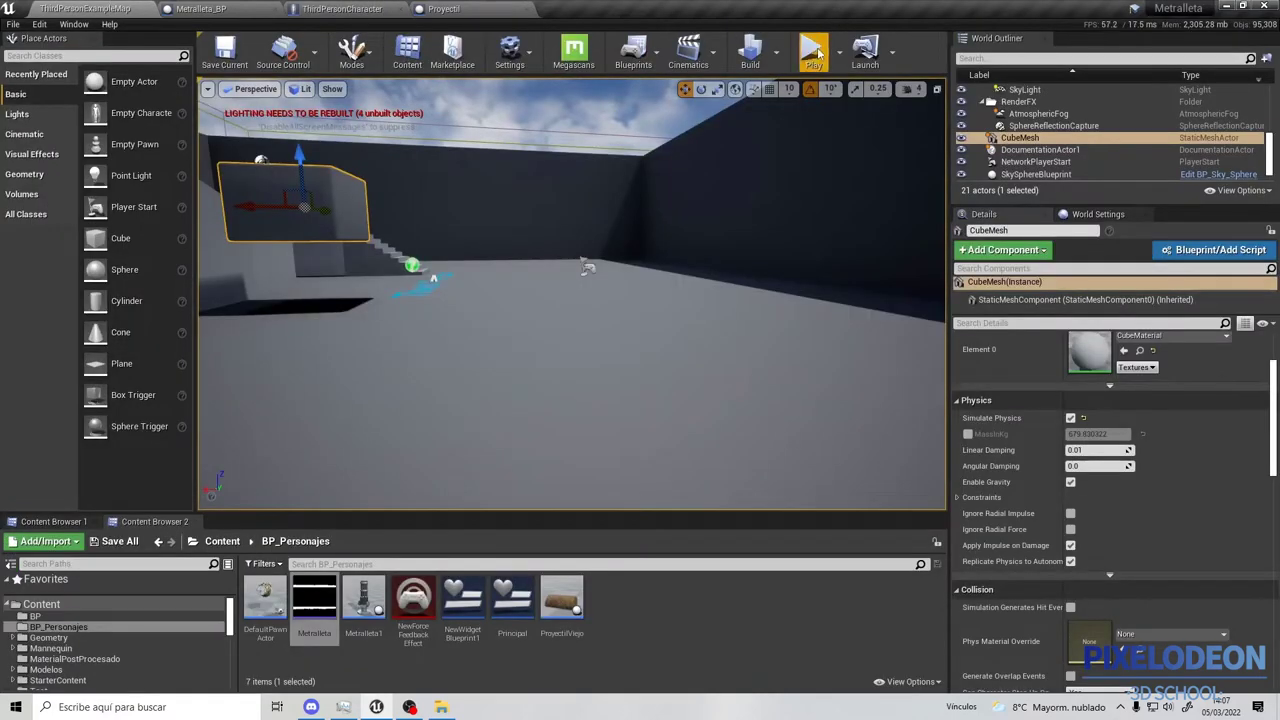
{"action": "left_click", "coordinate": [815, 50]}
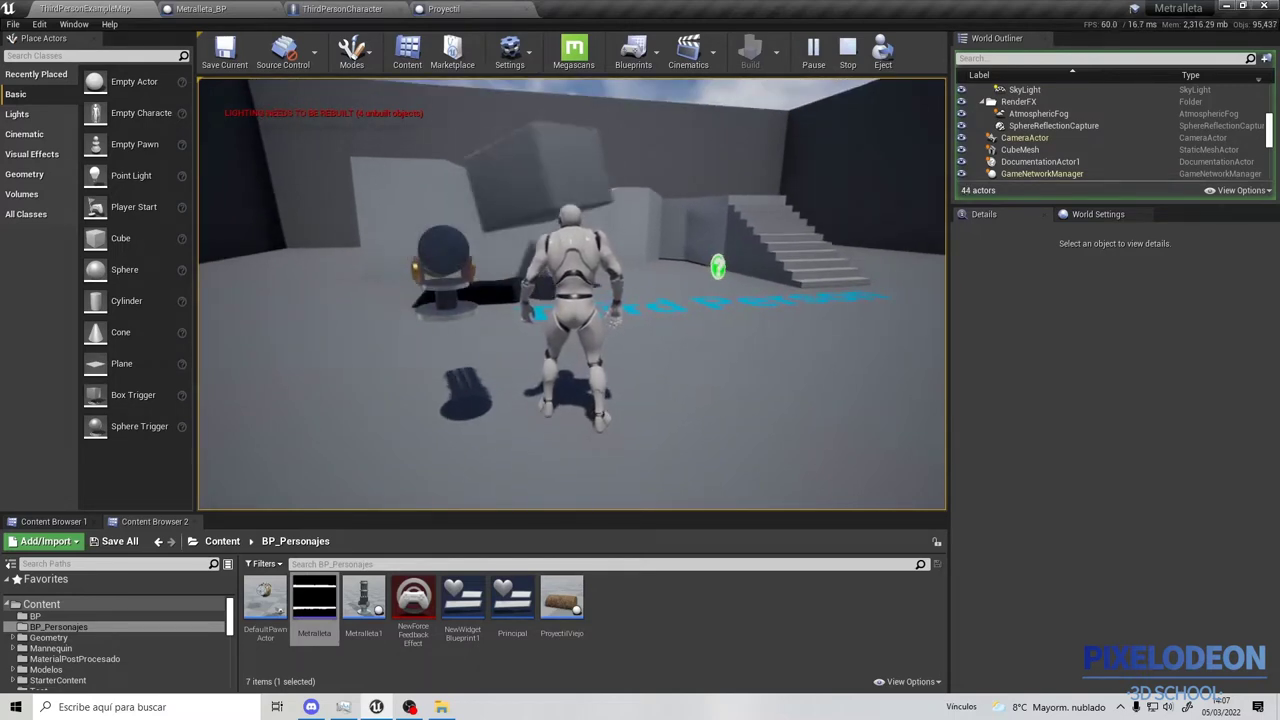
{"action": "key", "text": "Escape"}
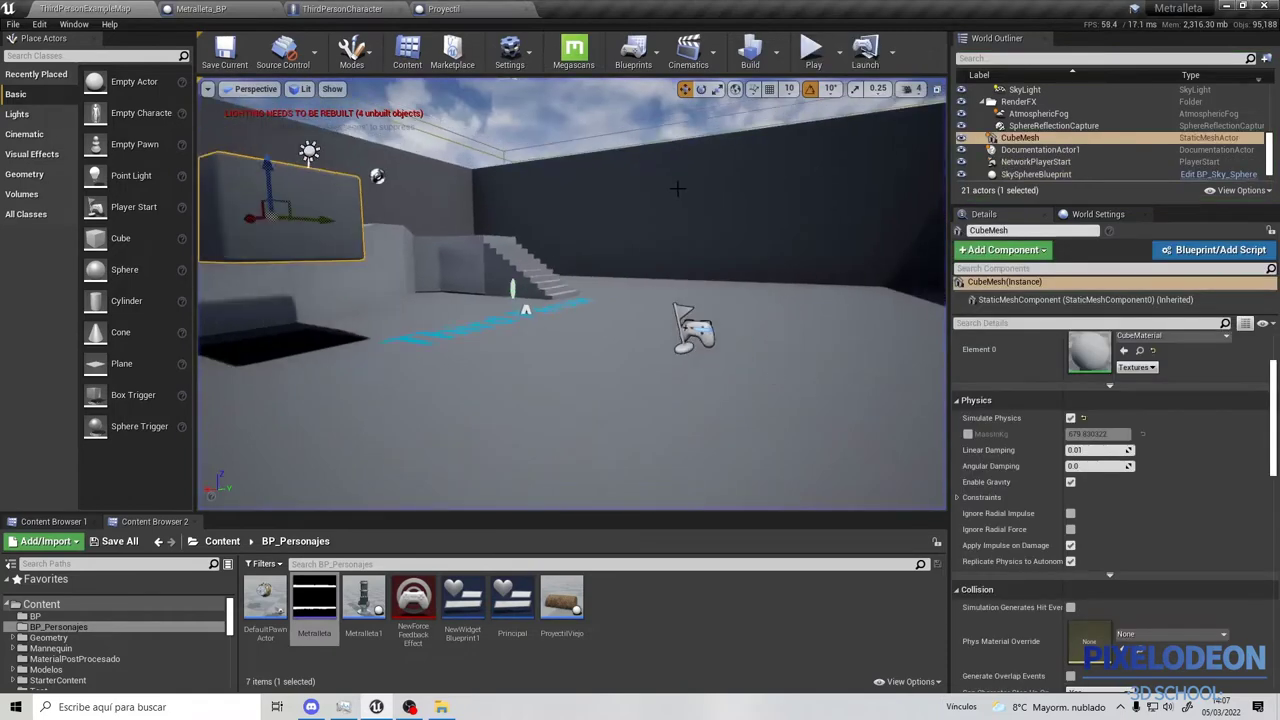
Open Project Settings at the Input section.
{"action": "right_click_drag", "start_coordinate": [572, 300], "coordinate": [620, 290]}
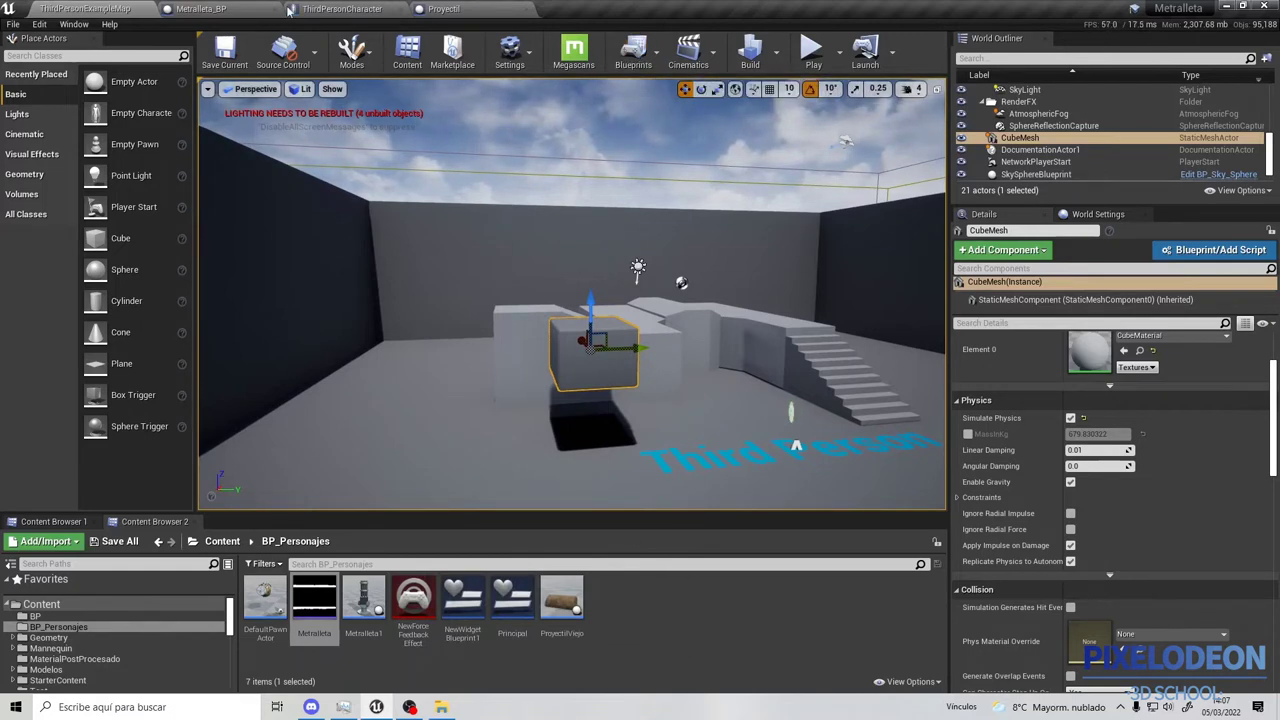
{"action": "left_click", "coordinate": [42, 24]}
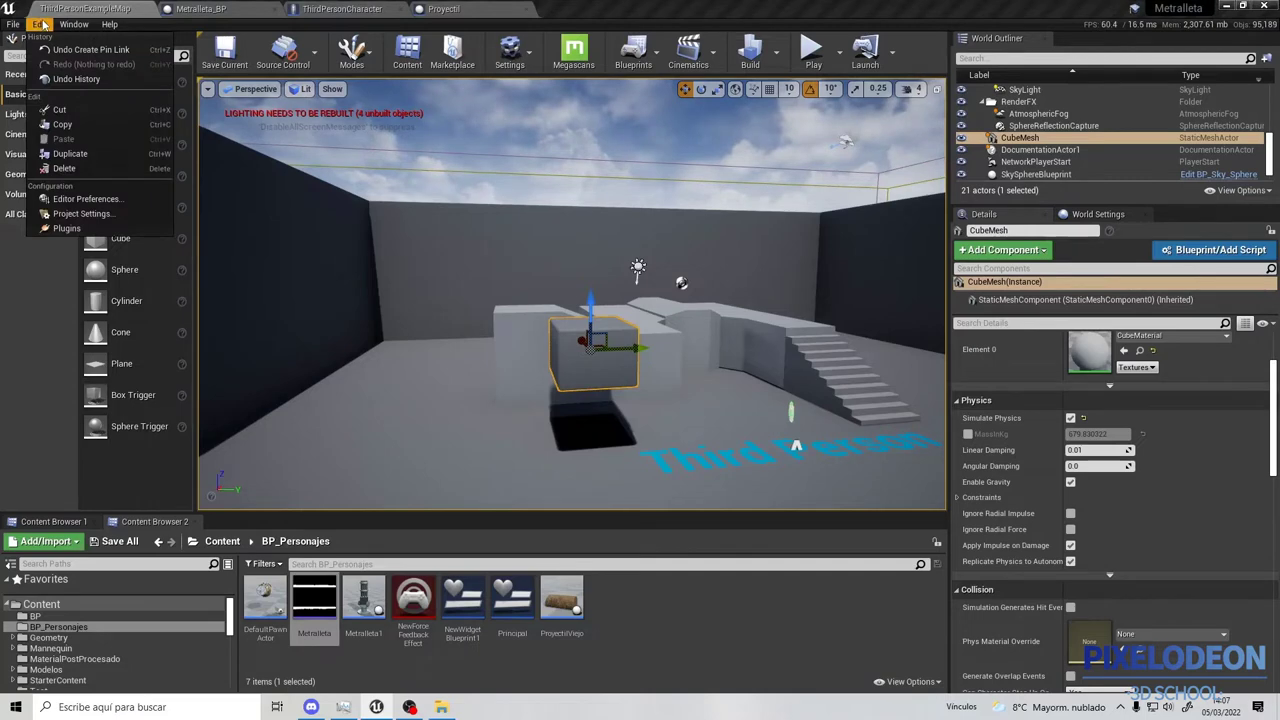
{"action": "left_click", "coordinate": [80, 214]}
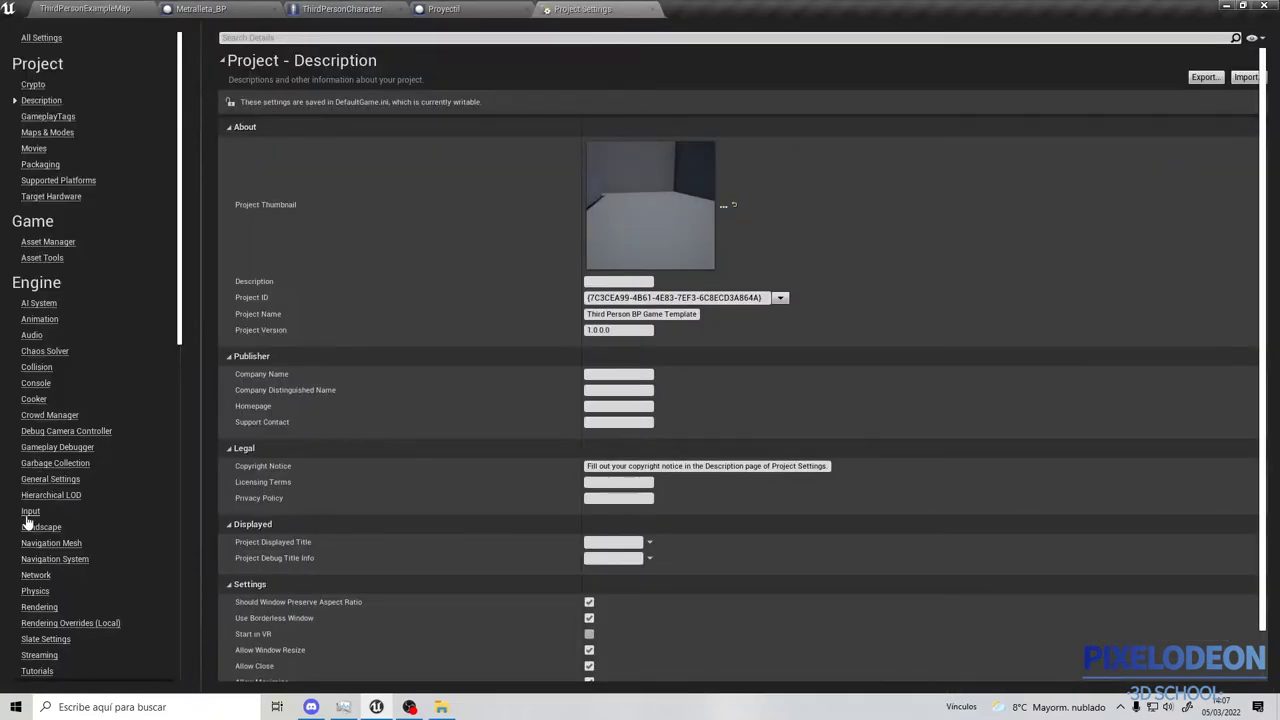
{"action": "left_click", "coordinate": [29, 512]}
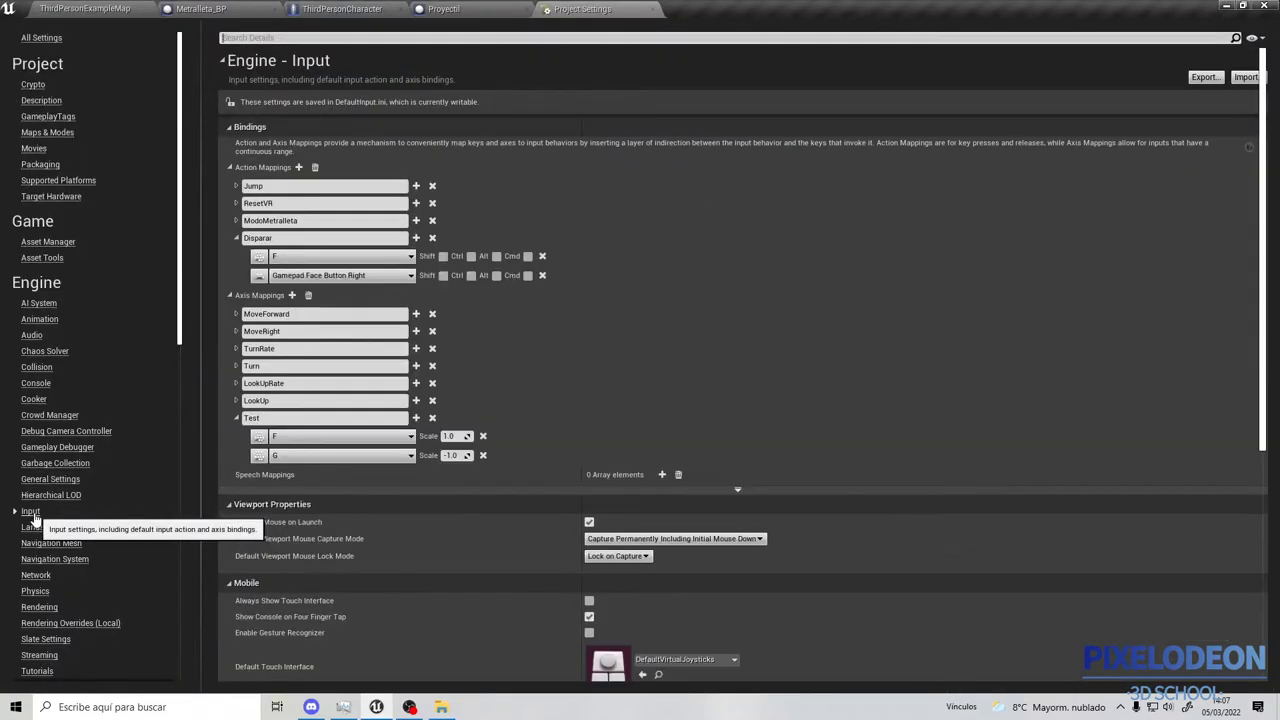
Collapse the other input mappings and expand MoveForward's key bindings.
{"action": "left_click", "coordinate": [237, 238]}
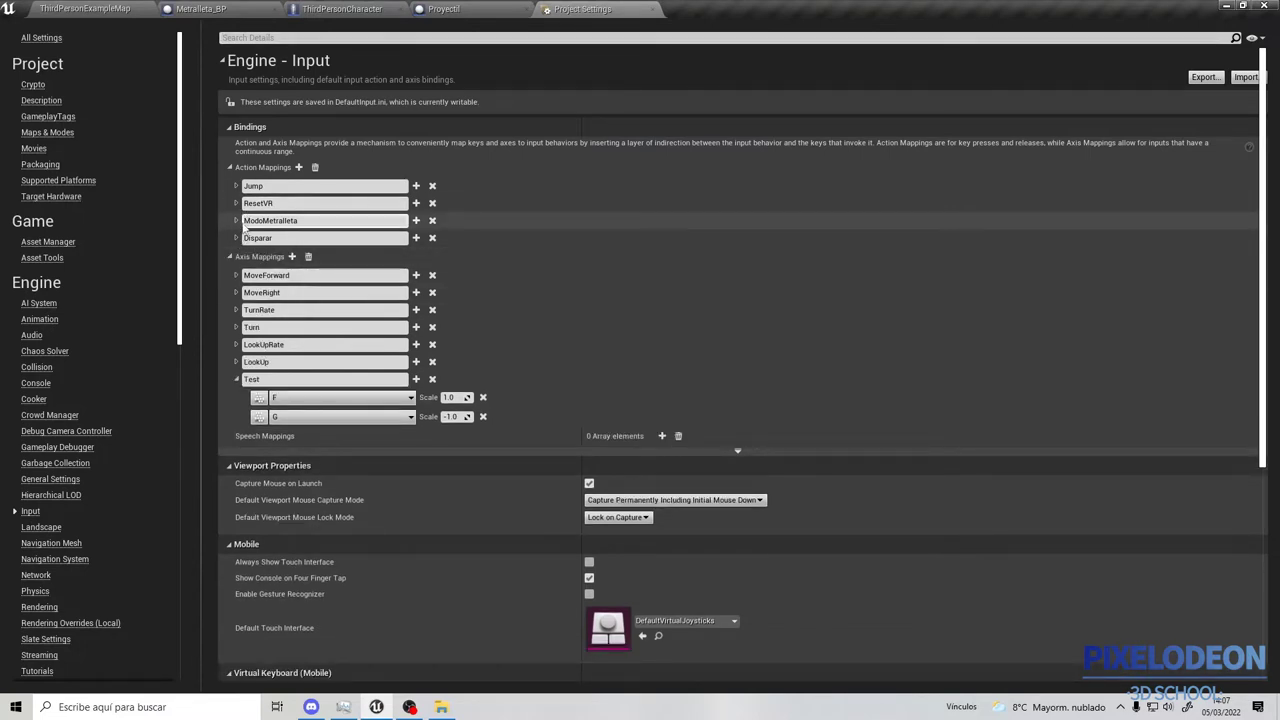
{"action": "left_click", "coordinate": [236, 221]}
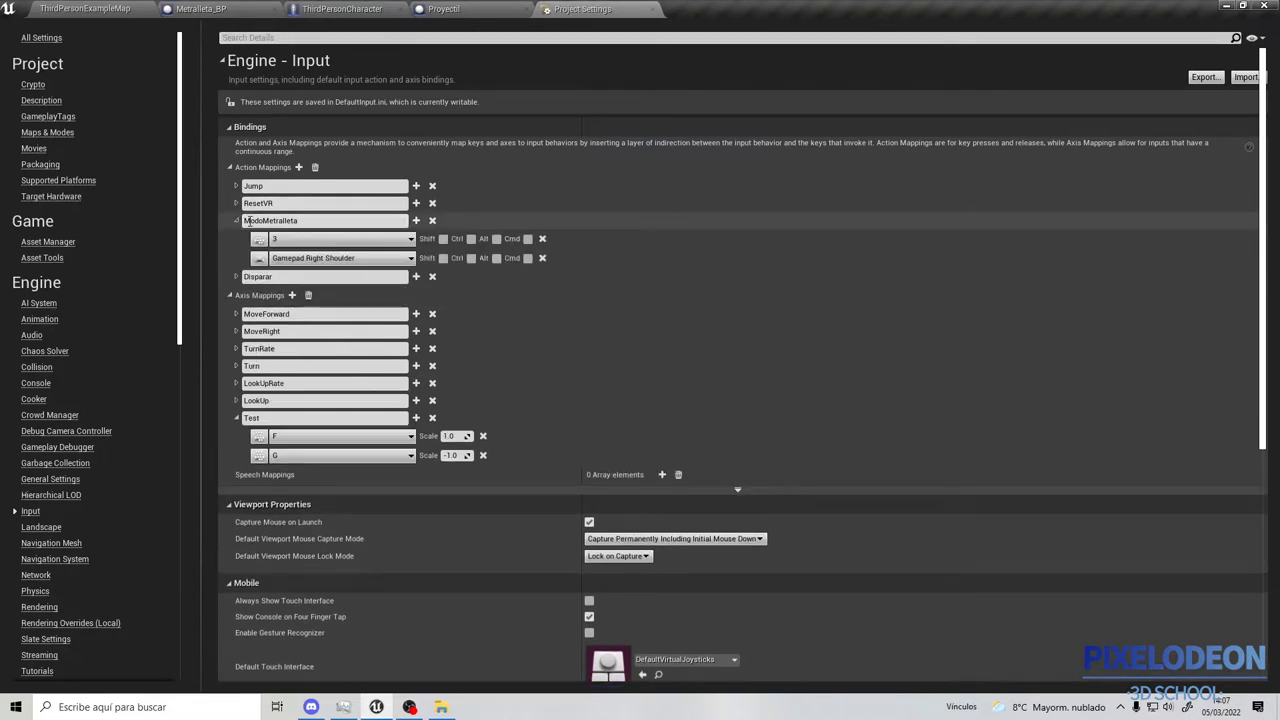
{"action": "left_click", "coordinate": [236, 221]}
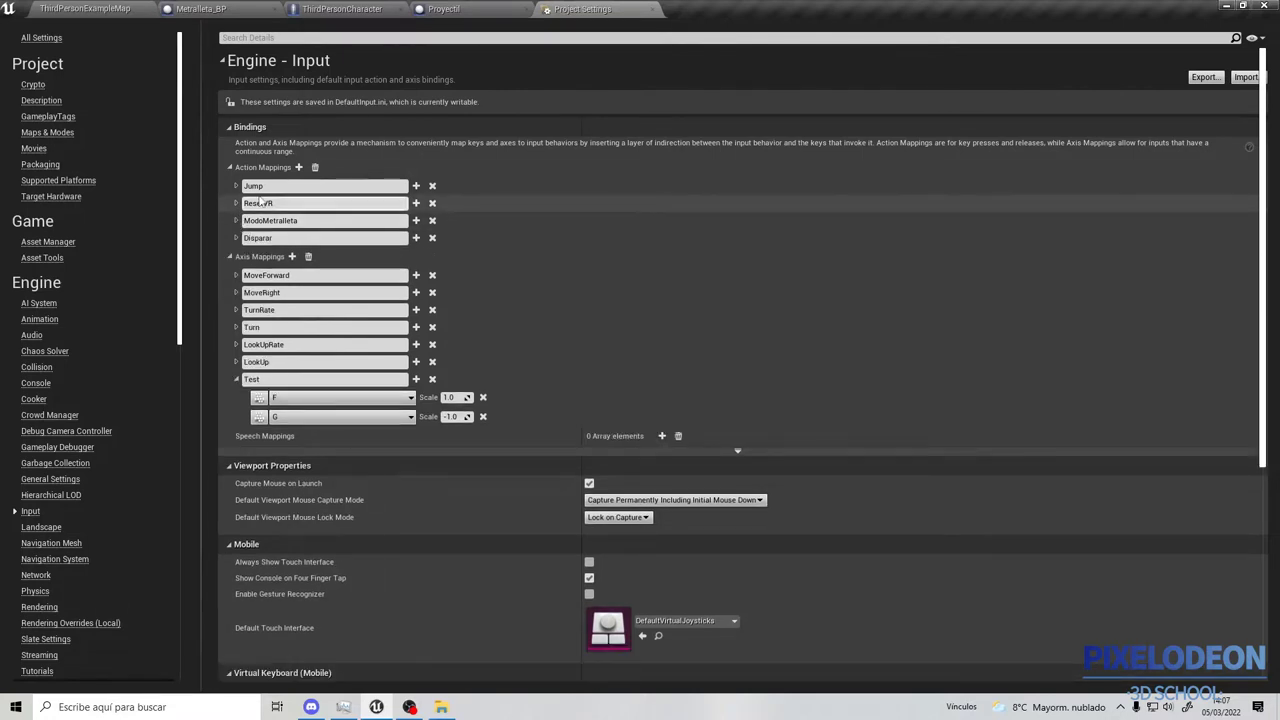
{"action": "scroll", "coordinate": [237, 222], "scroll_direction": "down", "scroll_amount": 2}
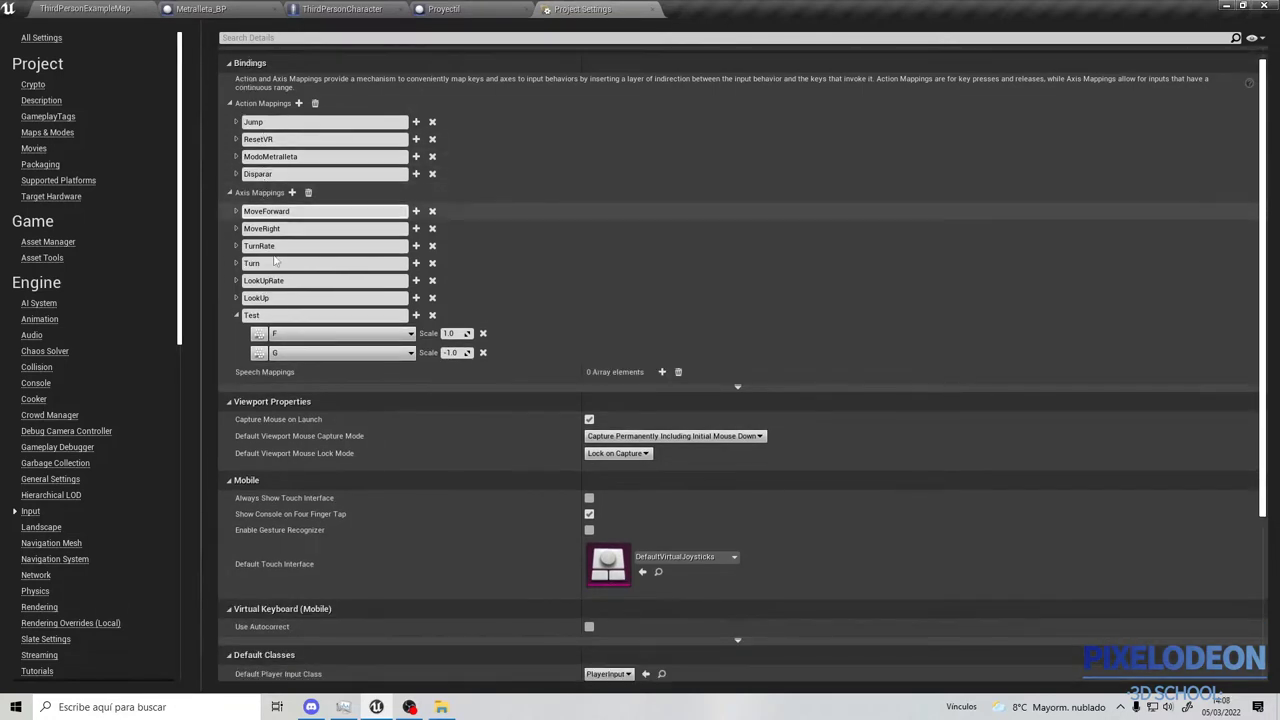
{"action": "left_click", "coordinate": [237, 315]}
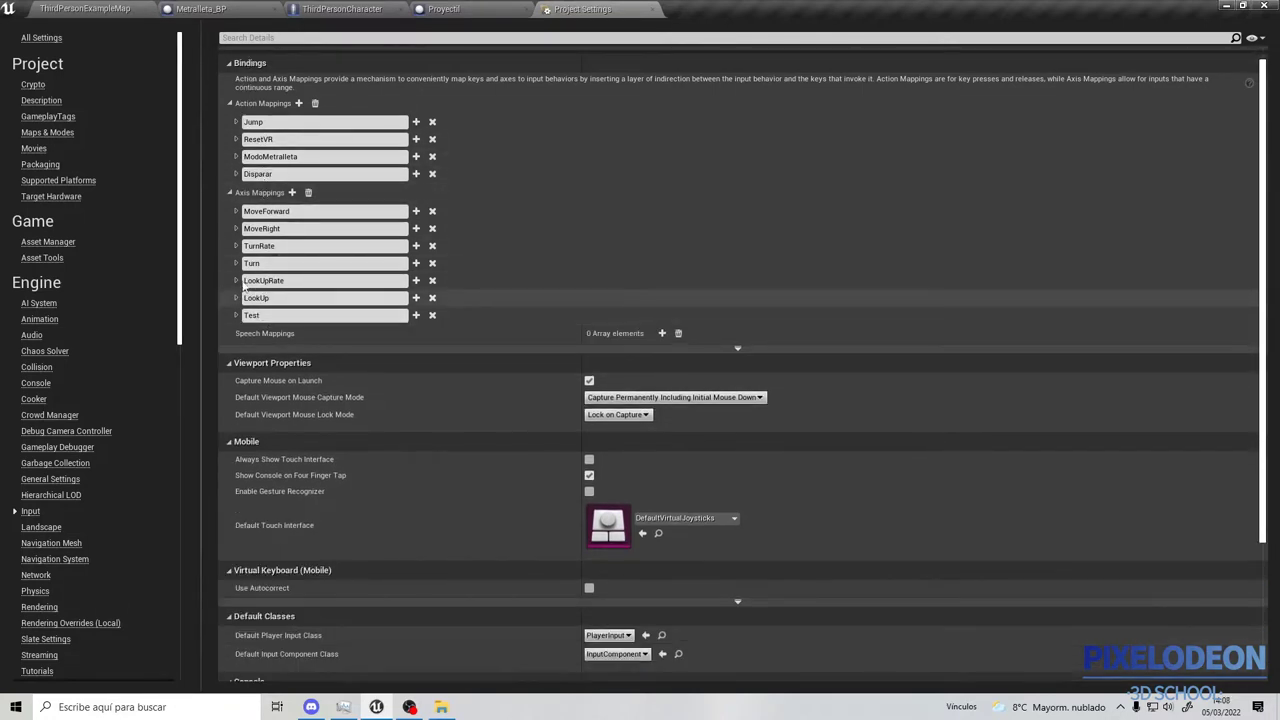
{"action": "left_click", "coordinate": [237, 212]}
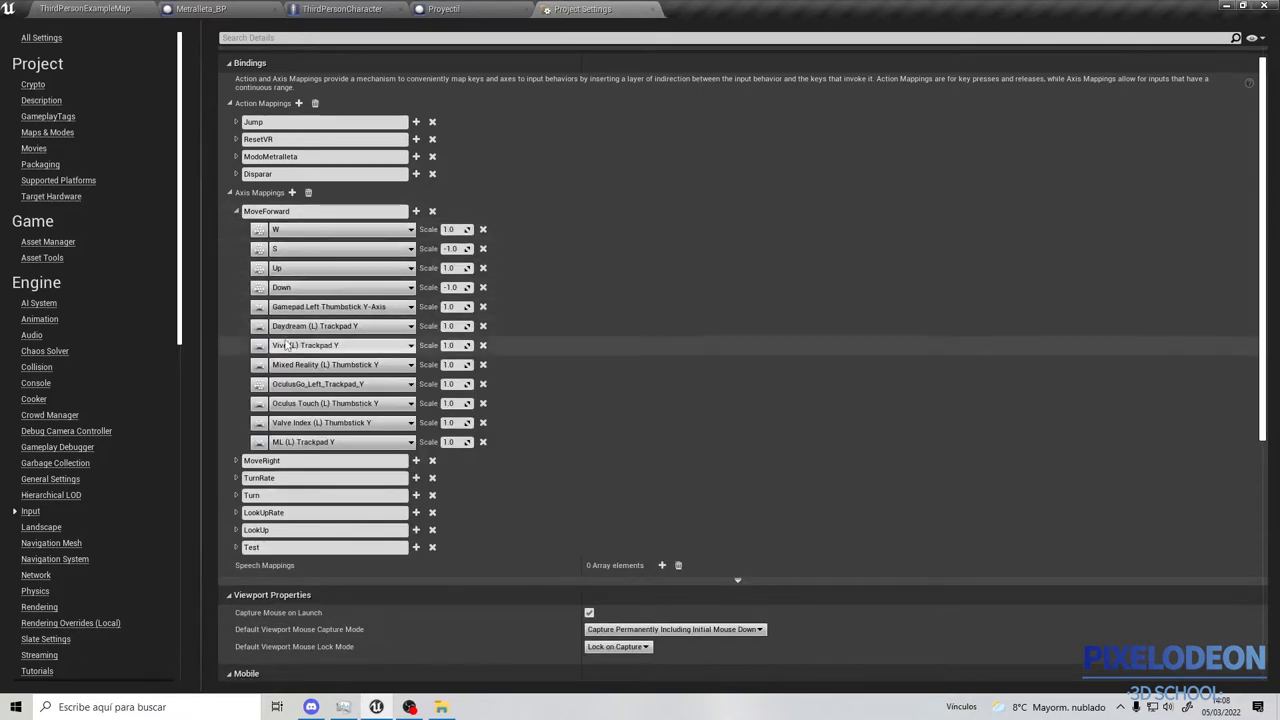
{"action": "left_click", "coordinate": [230, 212]}
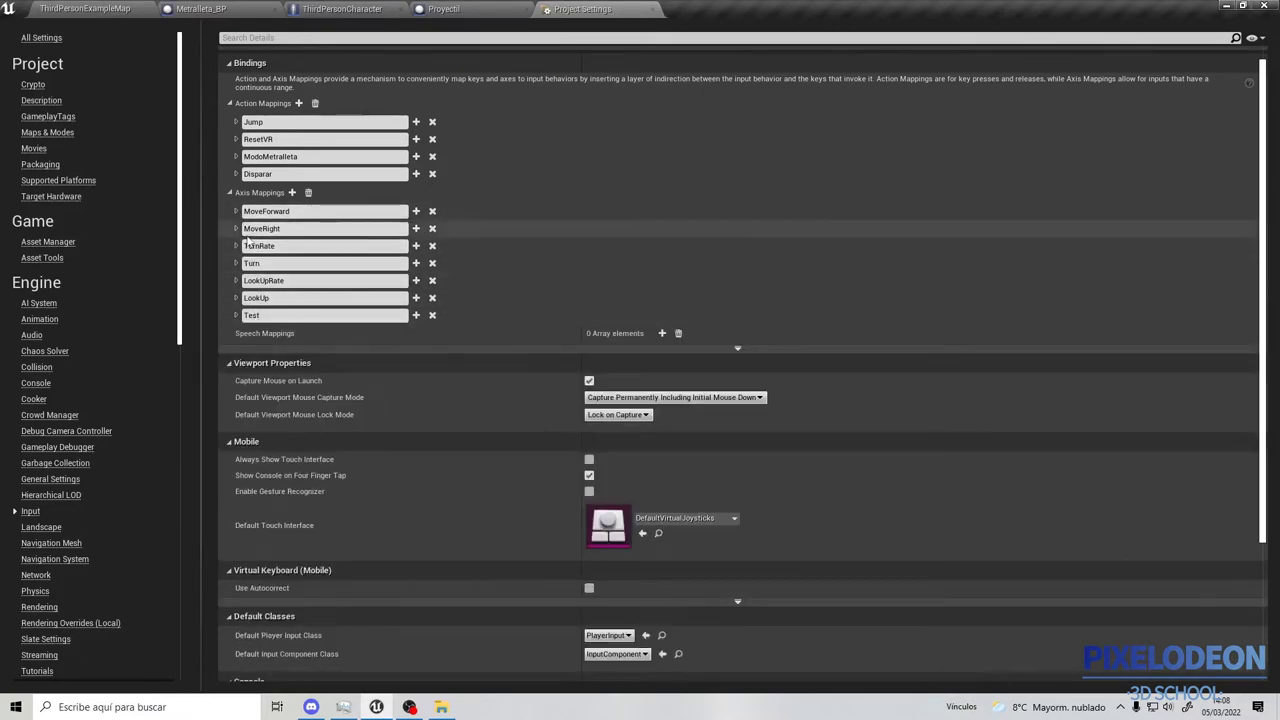
{"action": "left_click", "coordinate": [237, 229]}
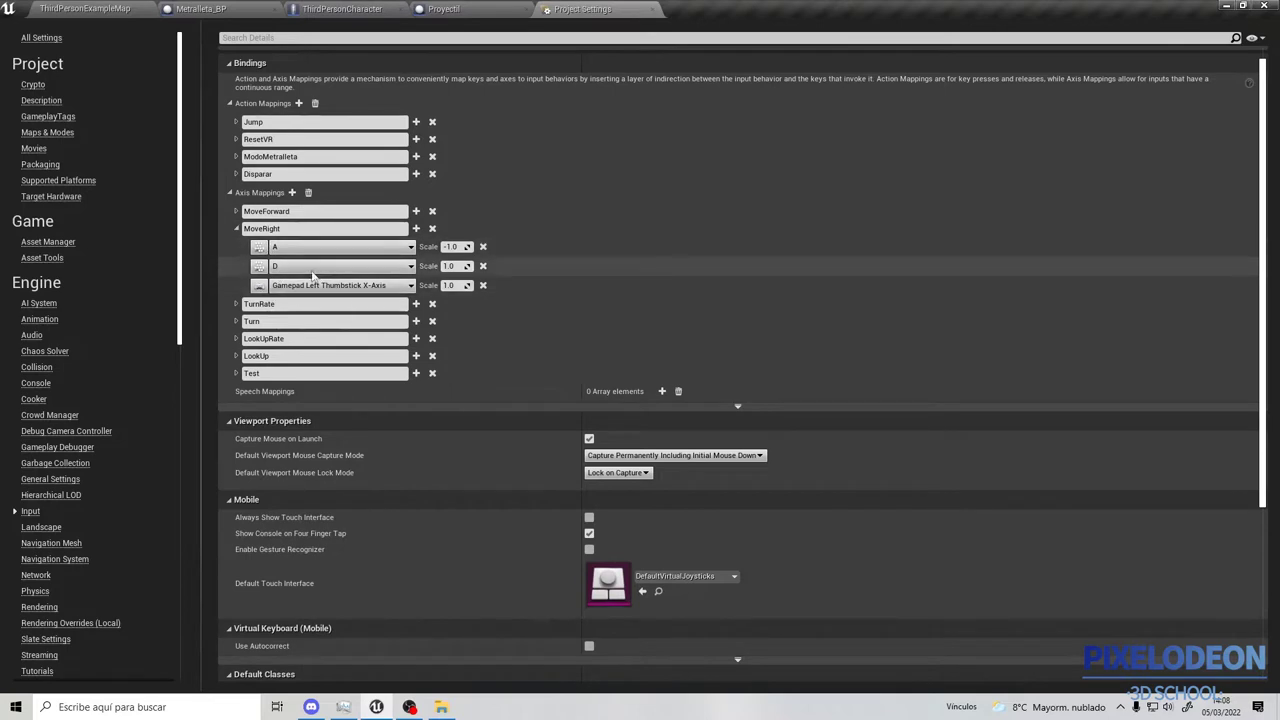
{"action": "left_click", "coordinate": [236, 211]}
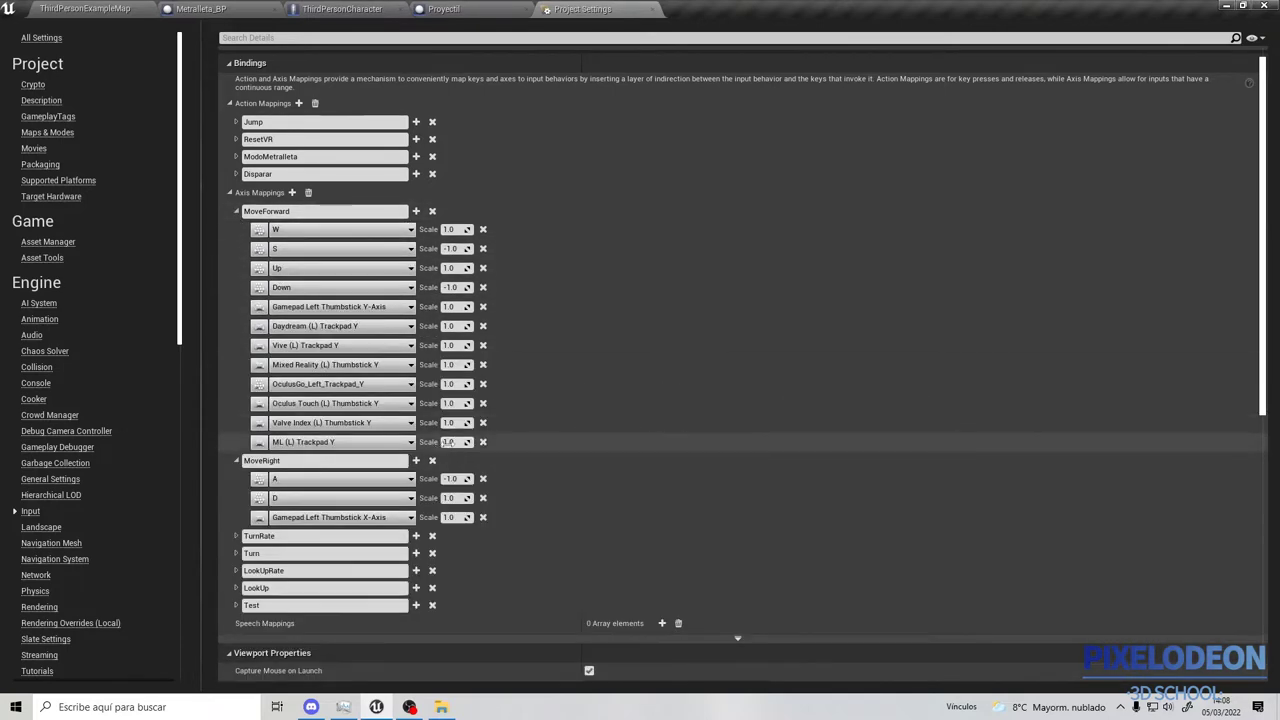
Remove MoveForward's ML, Valve Index, Oculus, Mixed Reality, Vive and Daydream bindings, then return to the level editor.
{"action": "left_click", "coordinate": [483, 442]}
{"action": "left_click", "coordinate": [483, 422]}
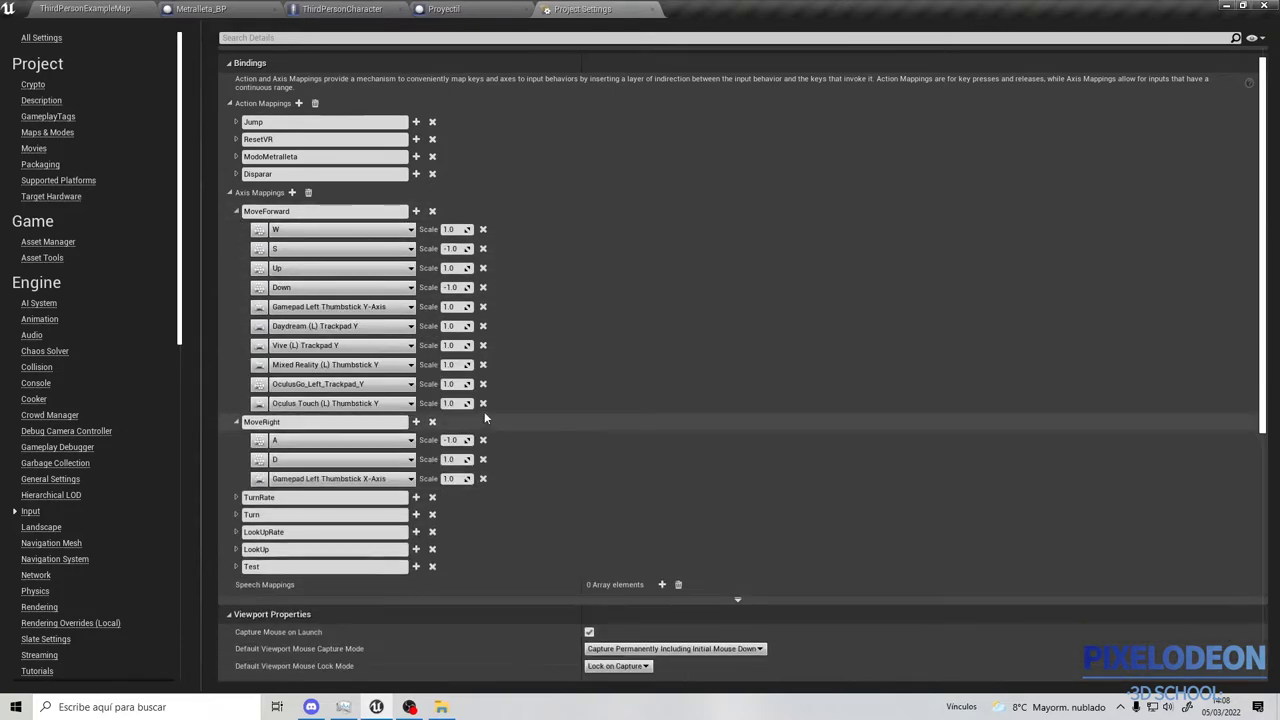
{"action": "left_click", "coordinate": [483, 403]}
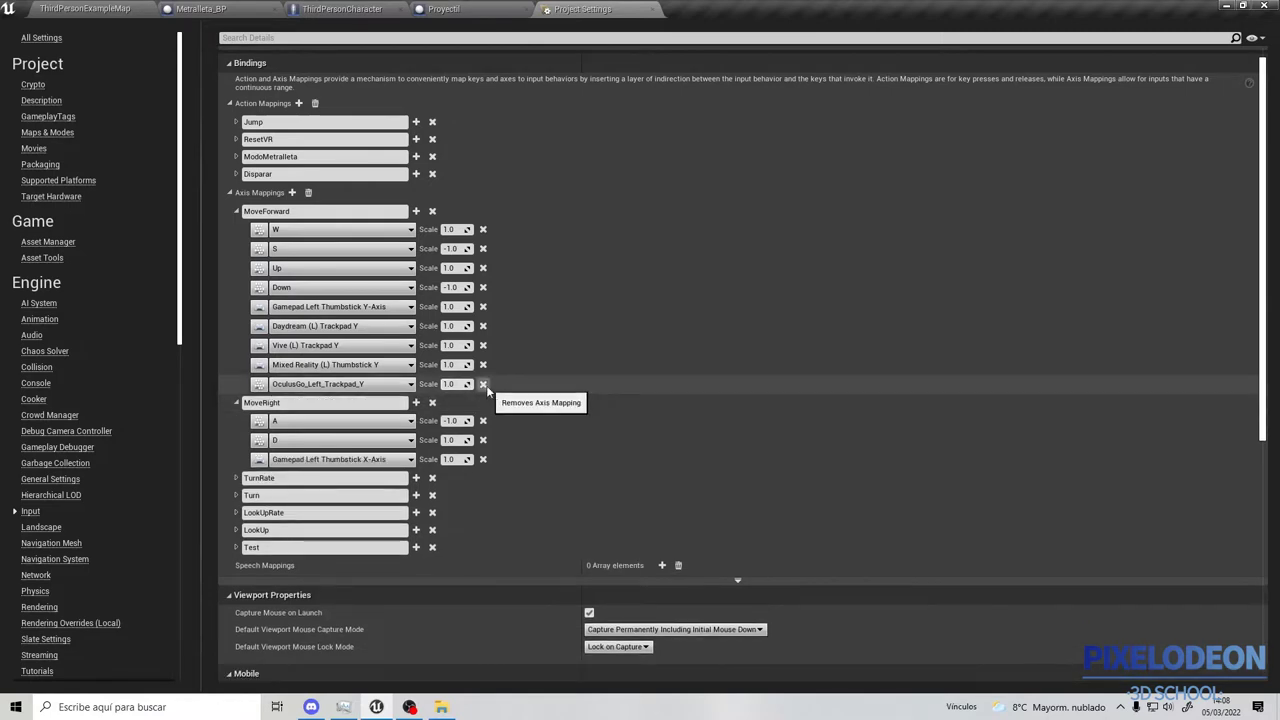
{"action": "left_click", "coordinate": [483, 384]}
{"action": "left_click", "coordinate": [483, 364]}
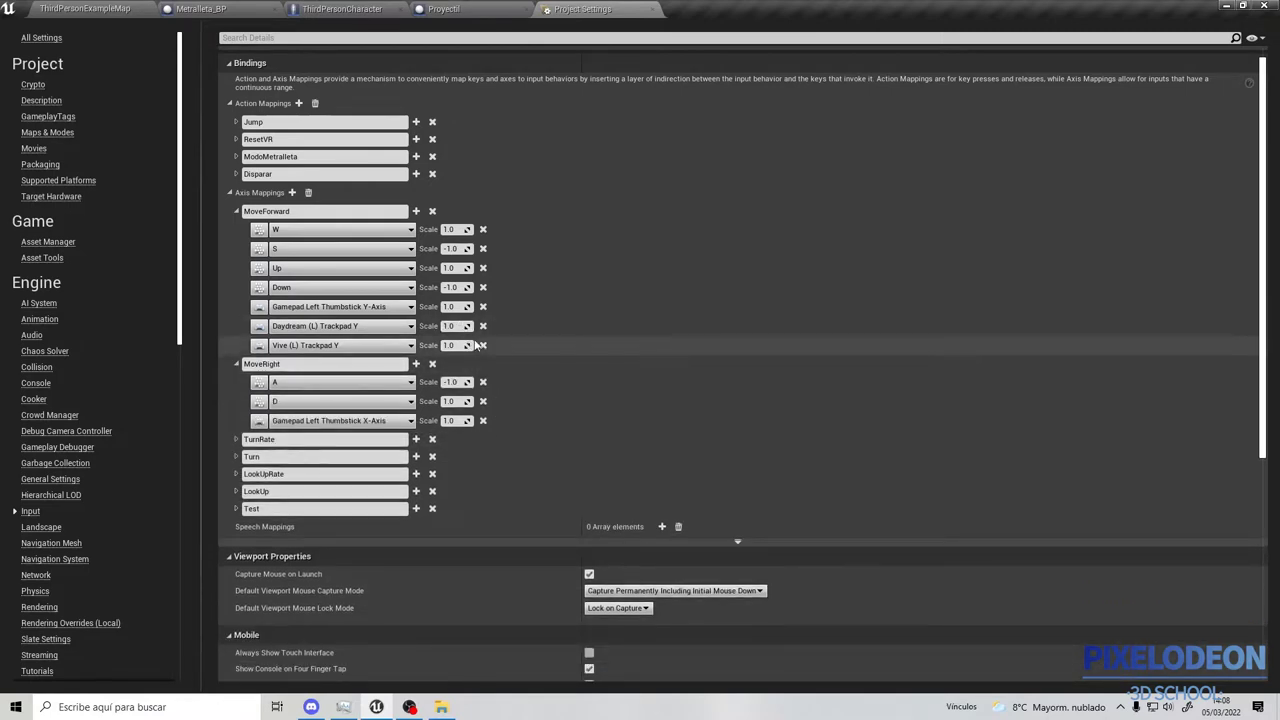
{"action": "left_click", "coordinate": [484, 346]}
{"action": "left_click", "coordinate": [484, 328]}
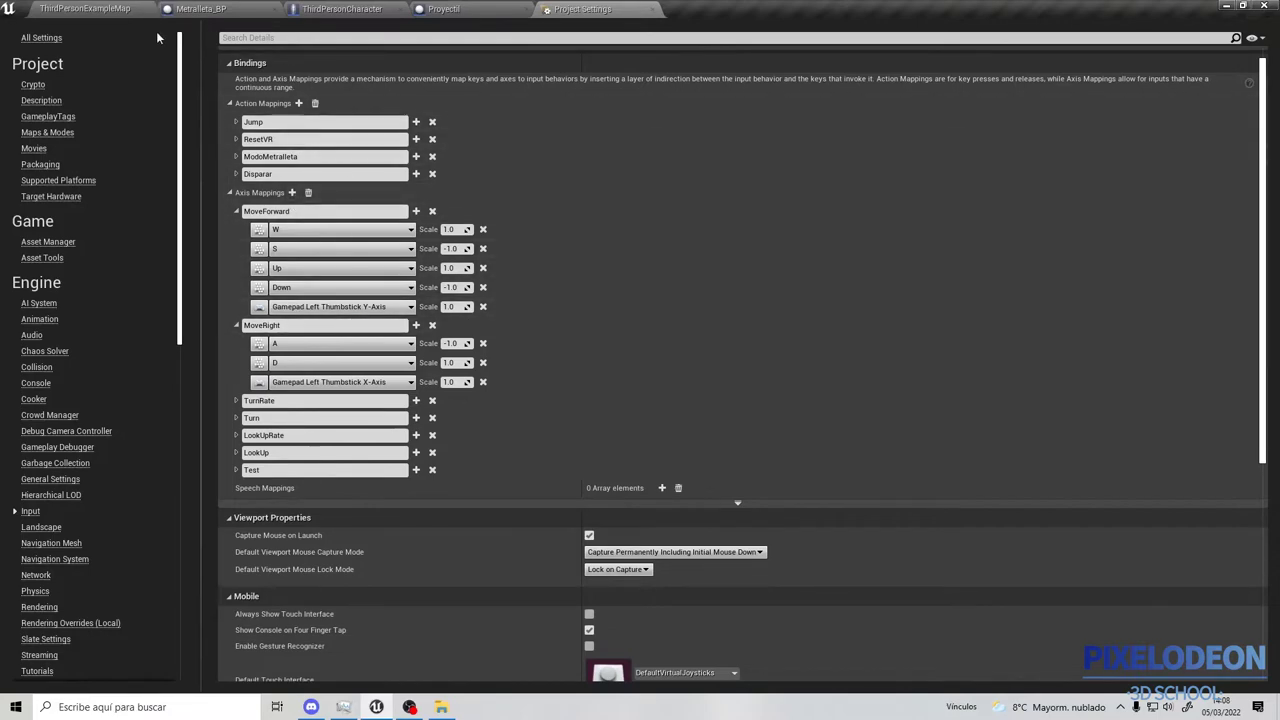
{"action": "left_click", "coordinate": [65, 8]}
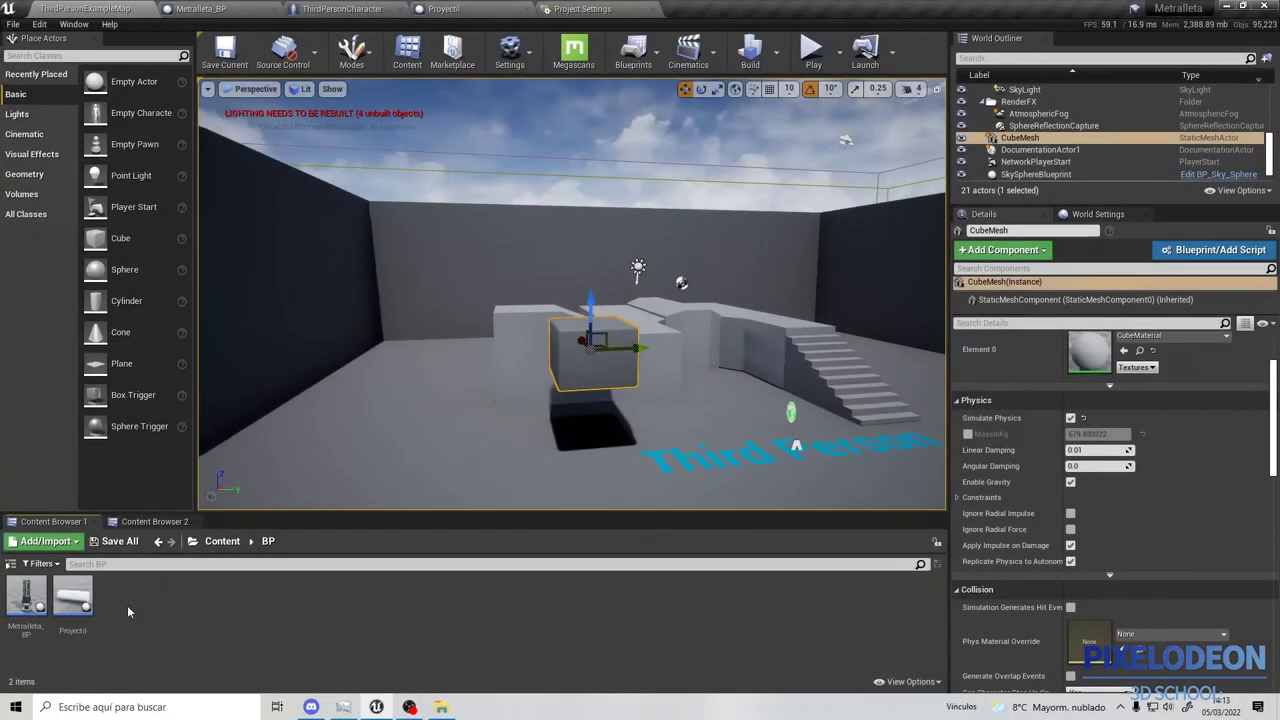
Create a Miscellaneous > Force Feedback Effect in the BP folder, name it Vibracion, and open it.
{"action": "right_click", "coordinate": [128, 608]}
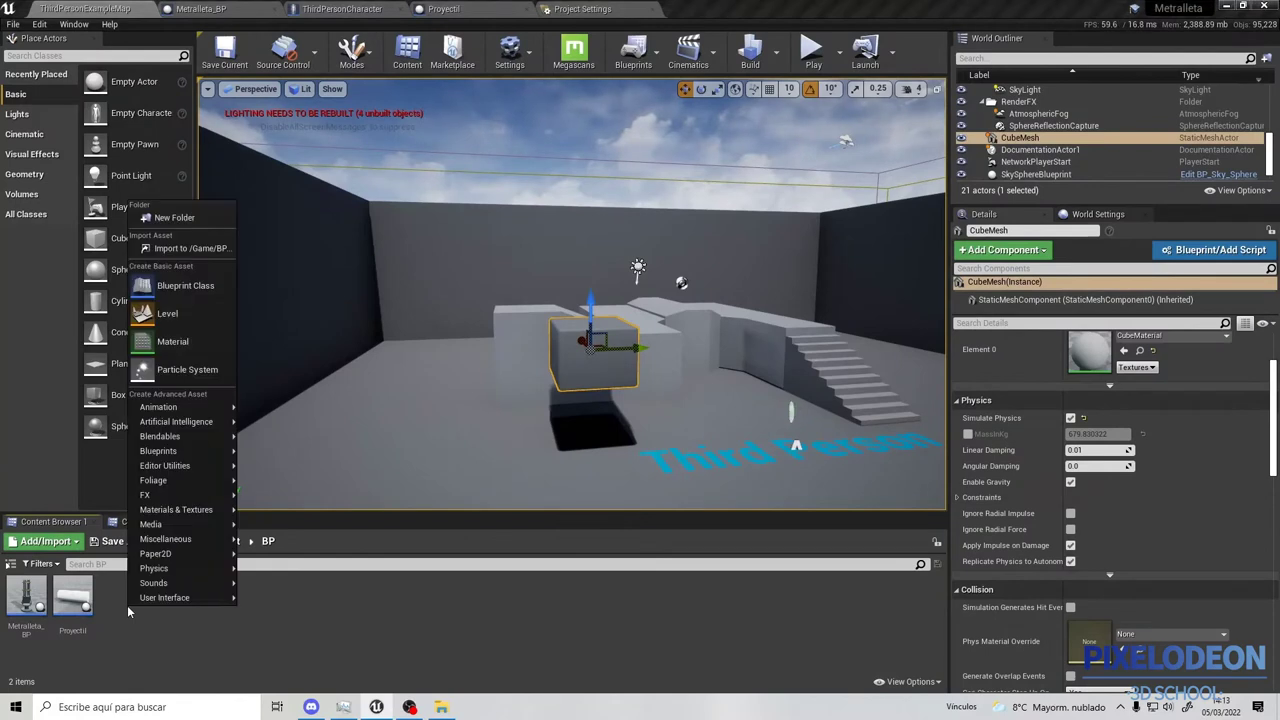
{"action": "mouse_move", "coordinate": [219, 485]}
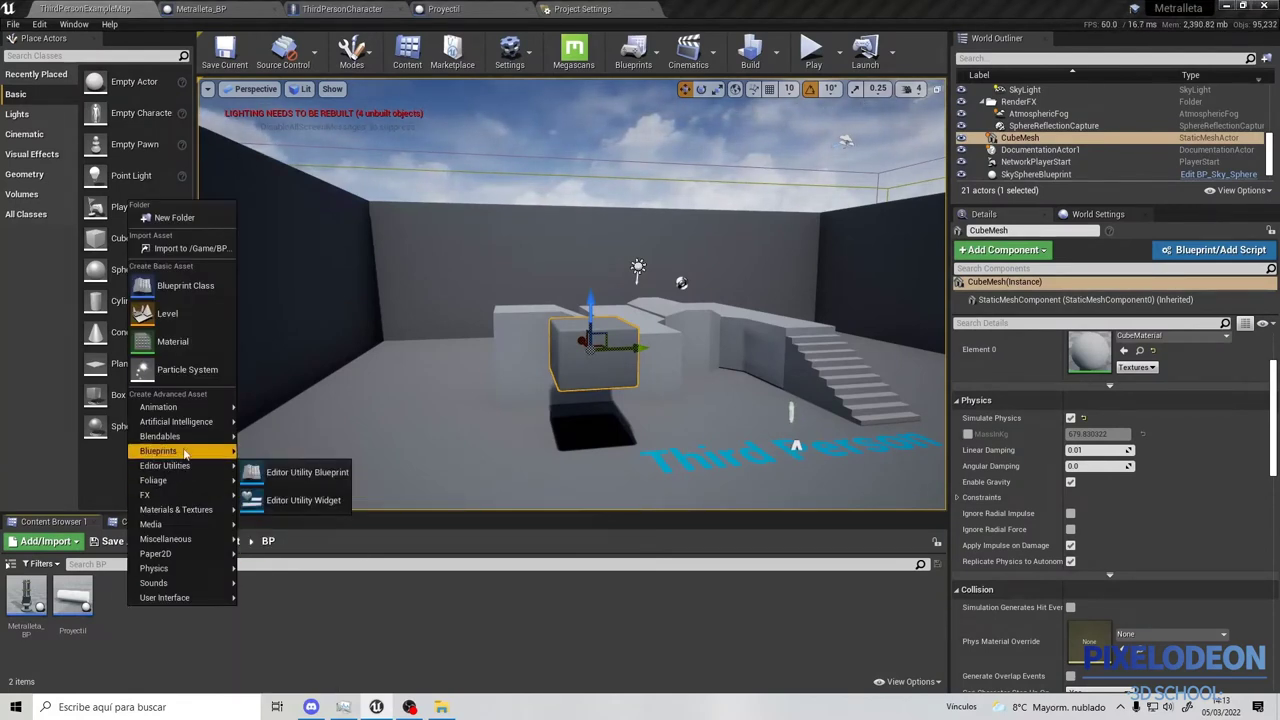
{"action": "mouse_move", "coordinate": [166, 450]}
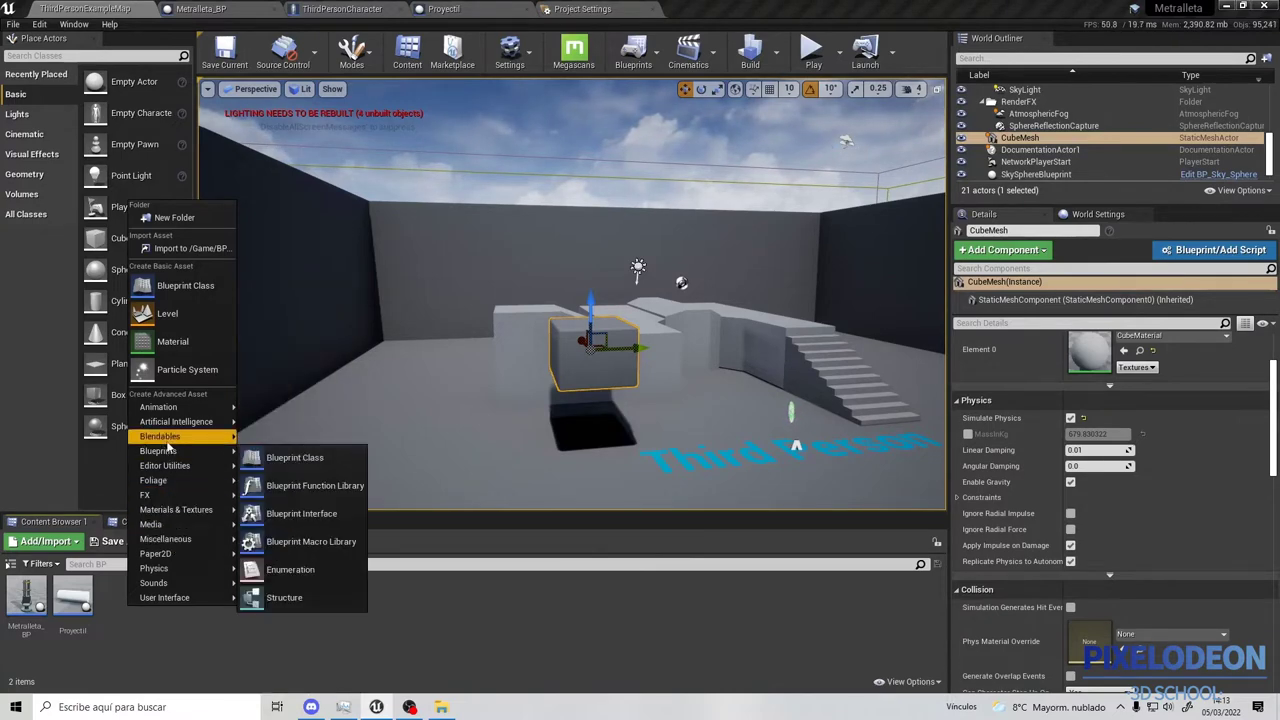
{"action": "right_click", "coordinate": [422, 613]}
{"action": "mouse_move", "coordinate": [471, 549]}
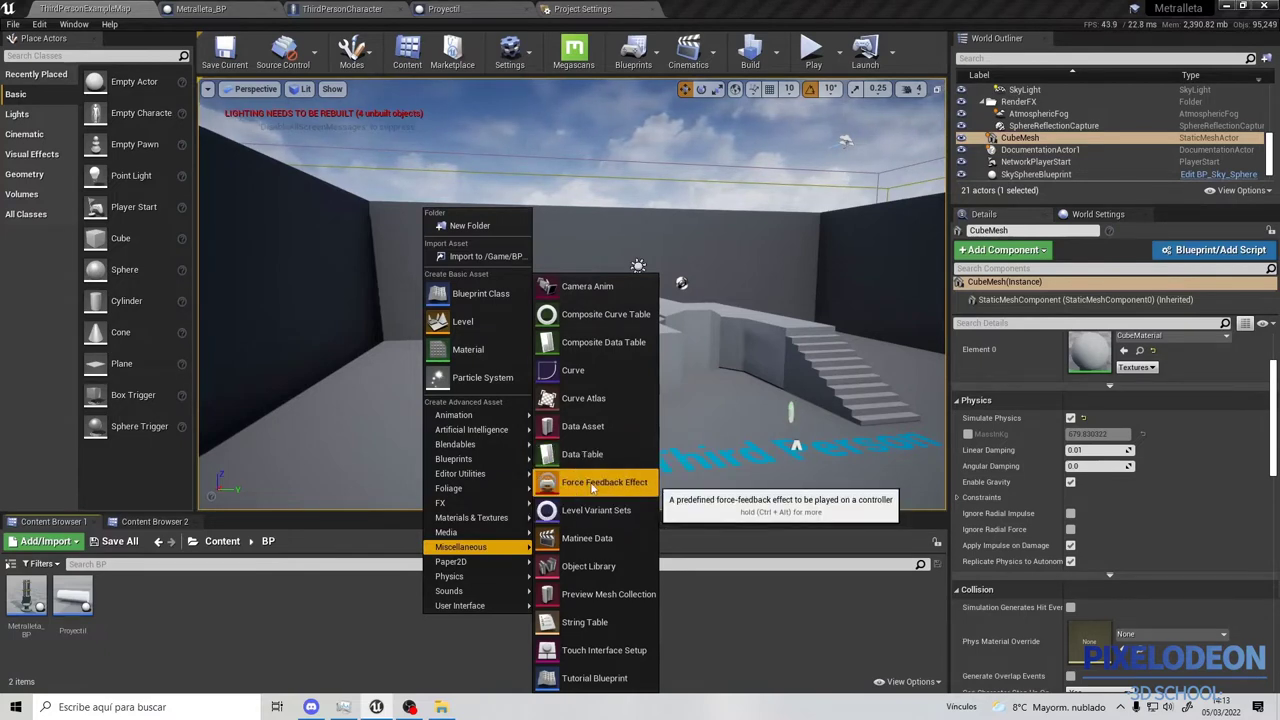
{"action": "left_click", "coordinate": [600, 485]}
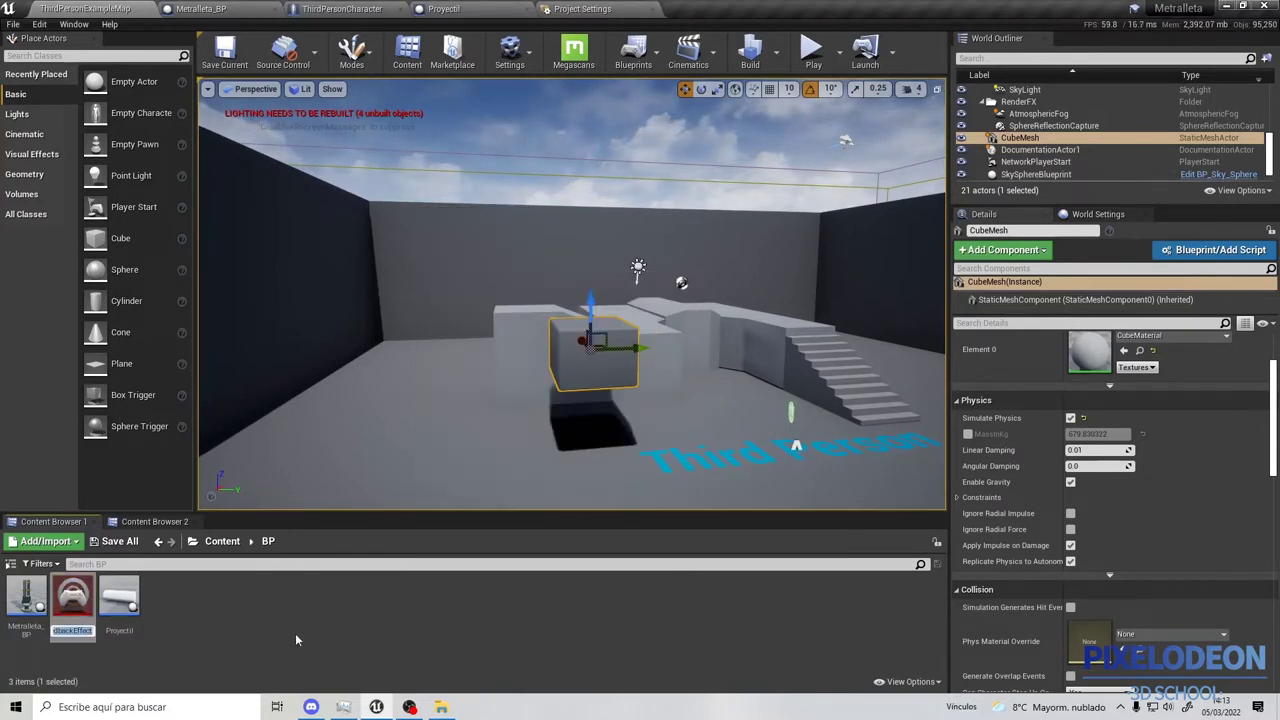
{"action": "key", "text": "BackSpace"}
{"action": "type", "text": "M"}
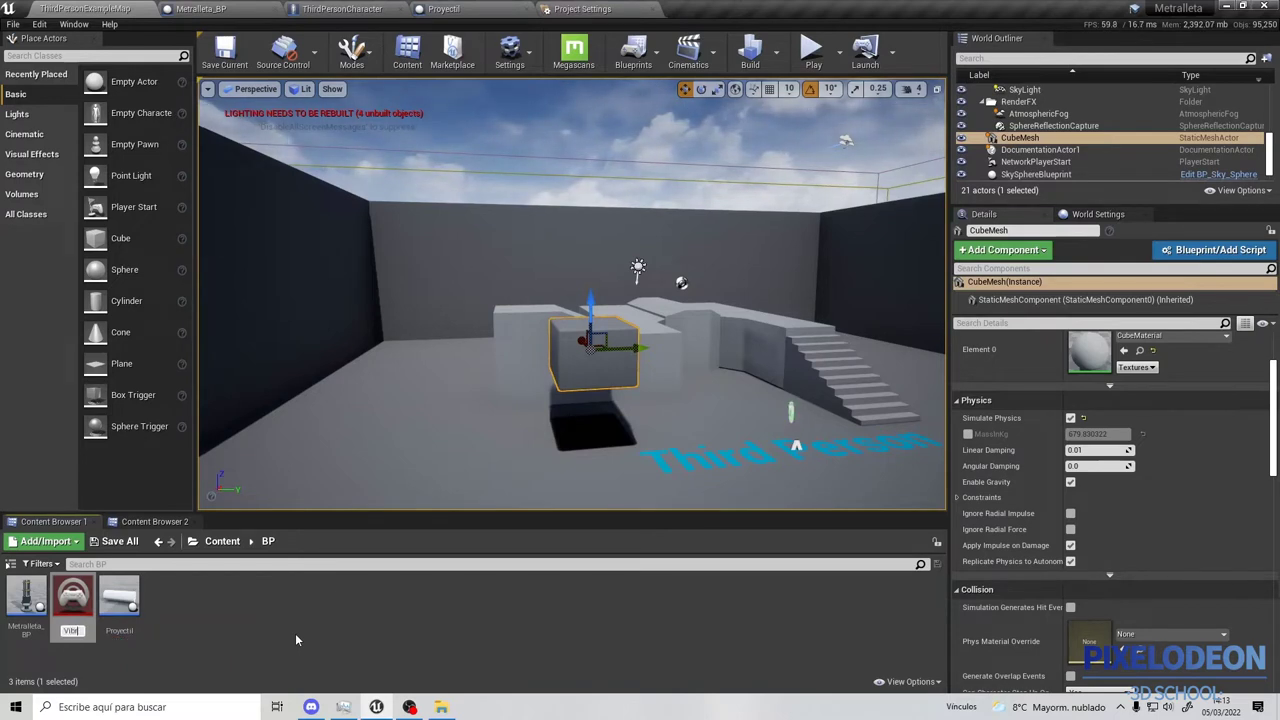
{"action": "type", "text": "ion"}
{"action": "key", "text": "Return"}
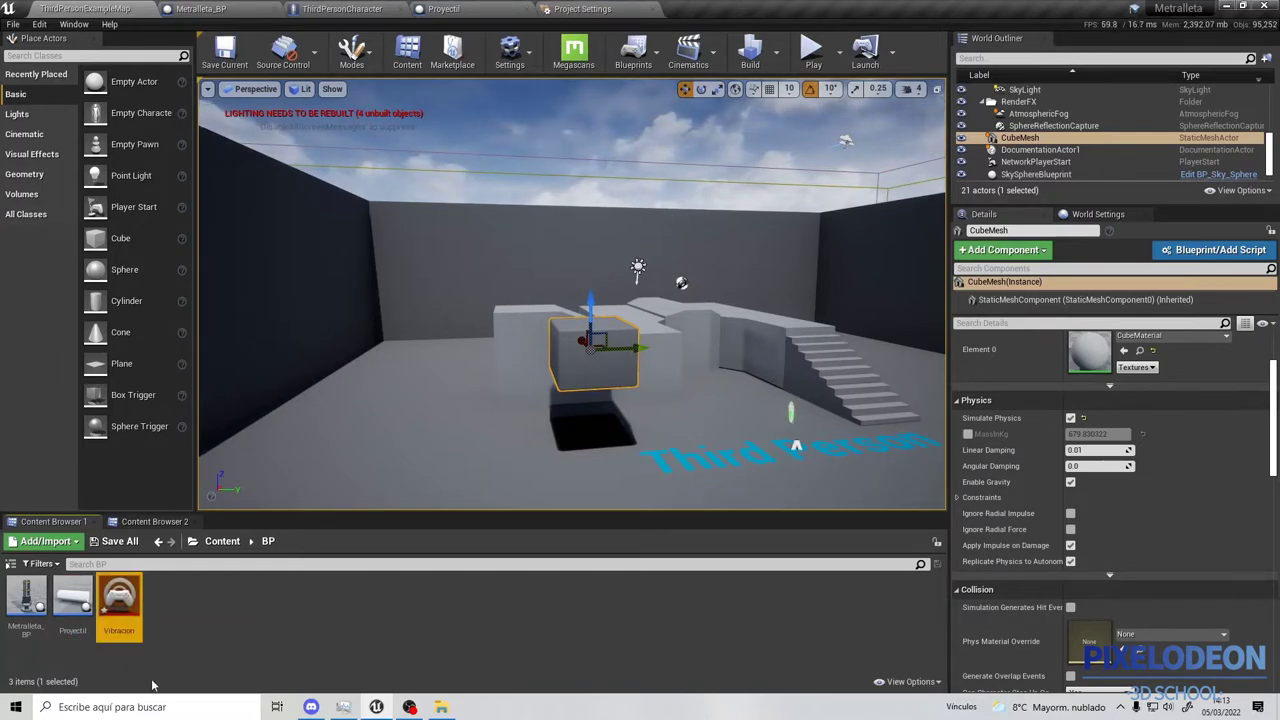
{"action": "double_click", "coordinate": [122, 610]}
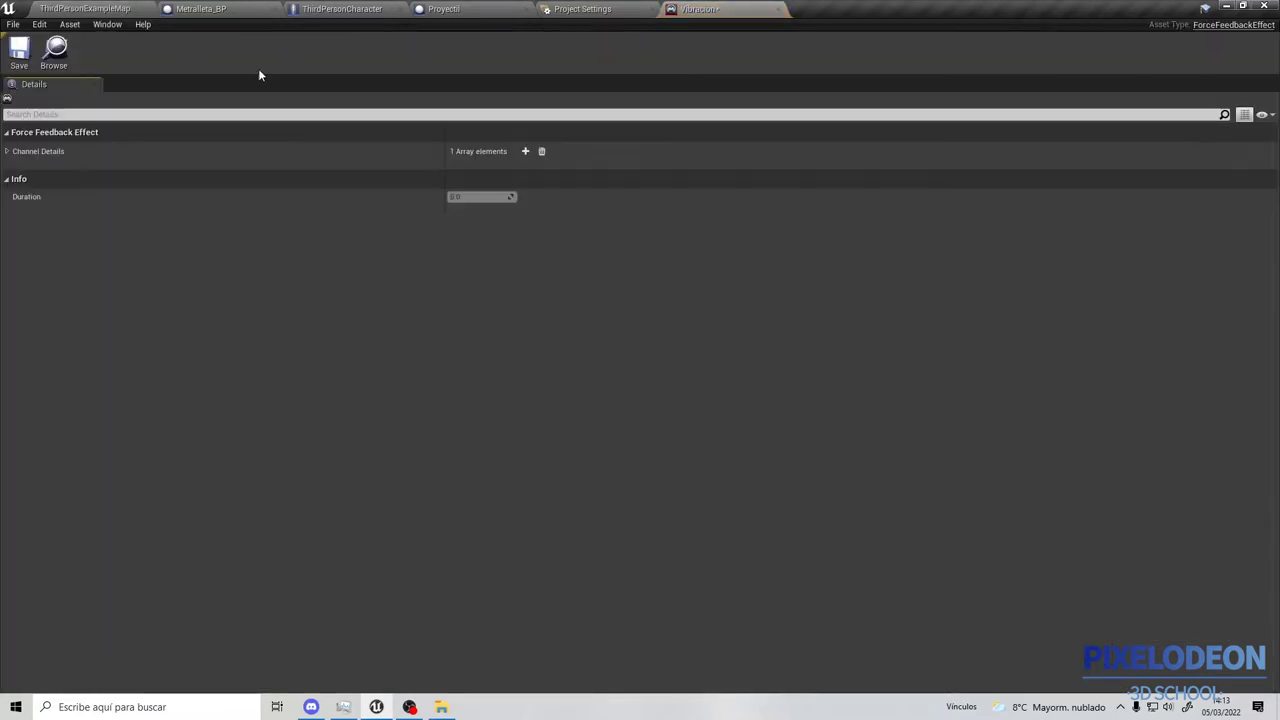
Reset Vibracion to a single channel and expand channel 0 to show its motors and curve.
{"action": "left_click", "coordinate": [525, 152]}
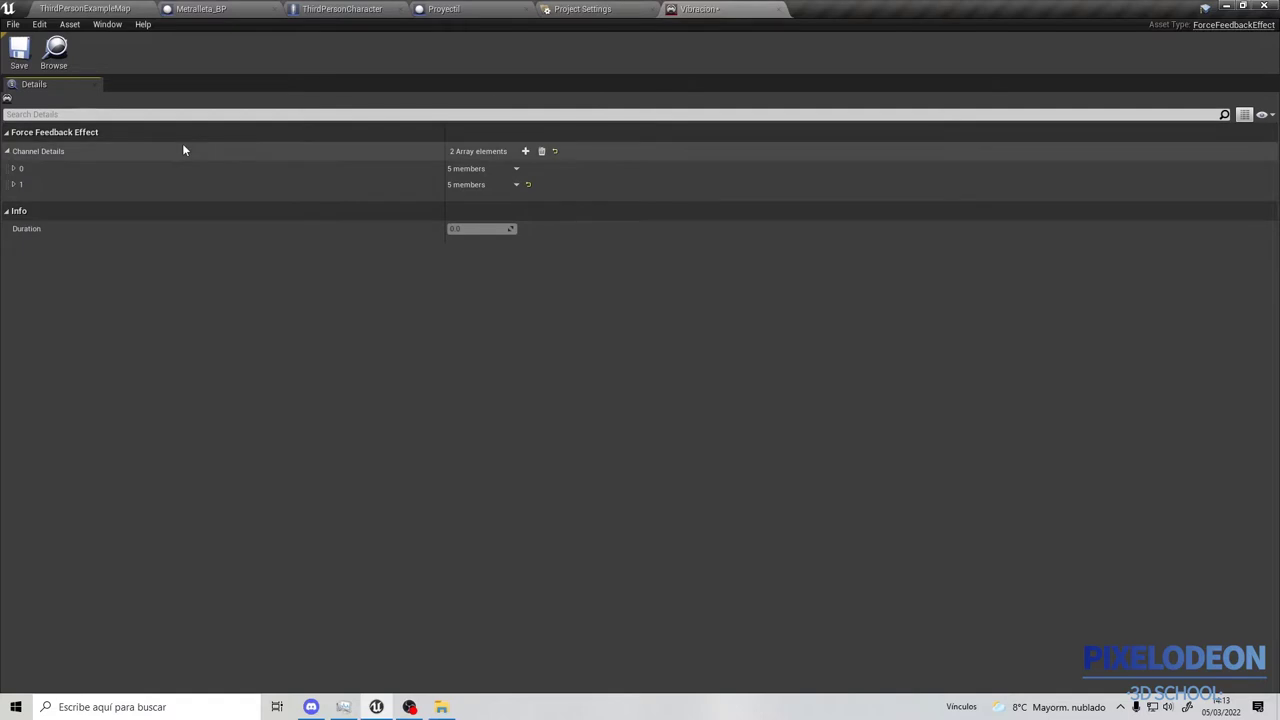
{"action": "left_click", "coordinate": [541, 151]}
{"action": "left_click", "coordinate": [525, 151]}
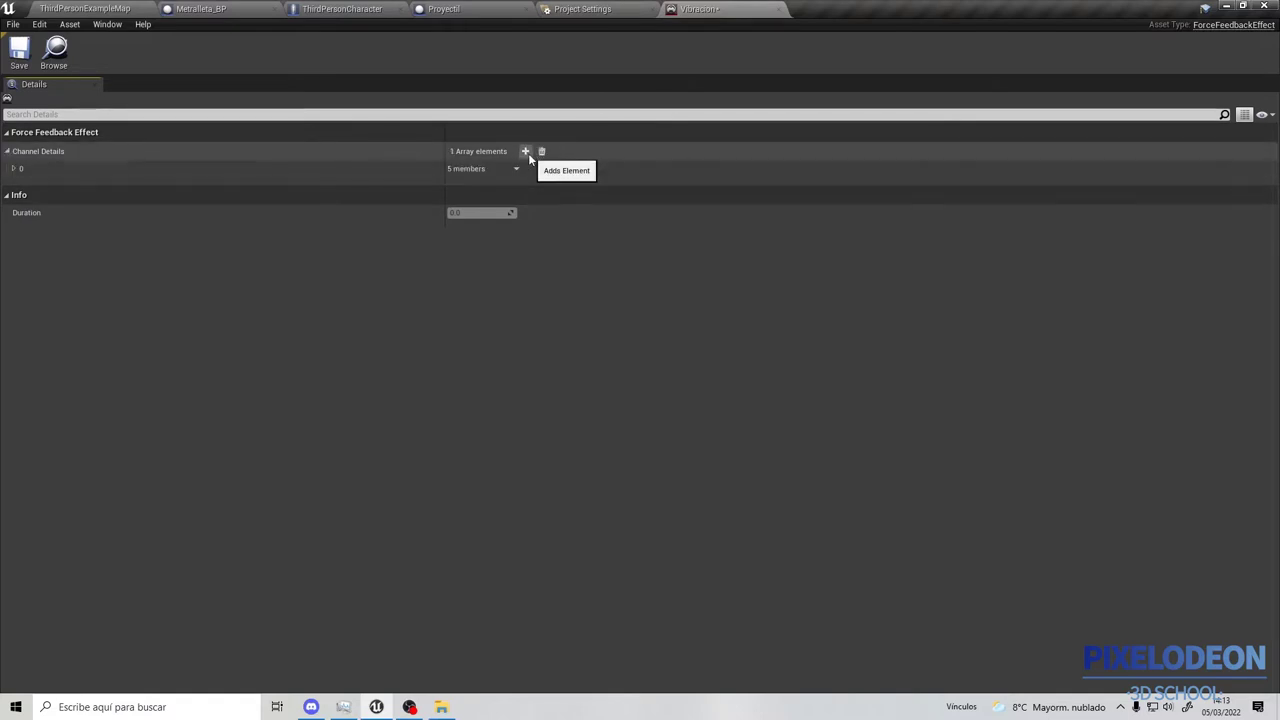
{"action": "left_click", "coordinate": [15, 169]}
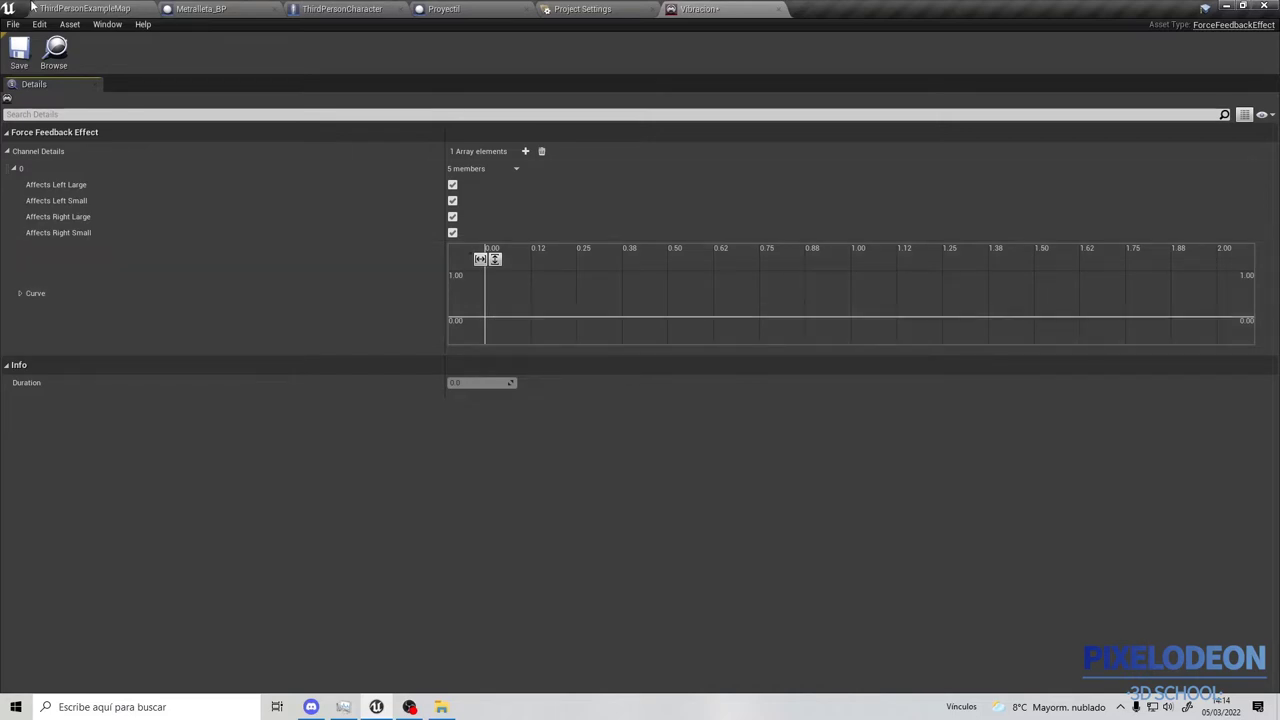
Open NewForceFeedbackEffect from the second content browser to view its example curve, then return to Vibracion.
{"action": "left_click", "coordinate": [72, 8]}
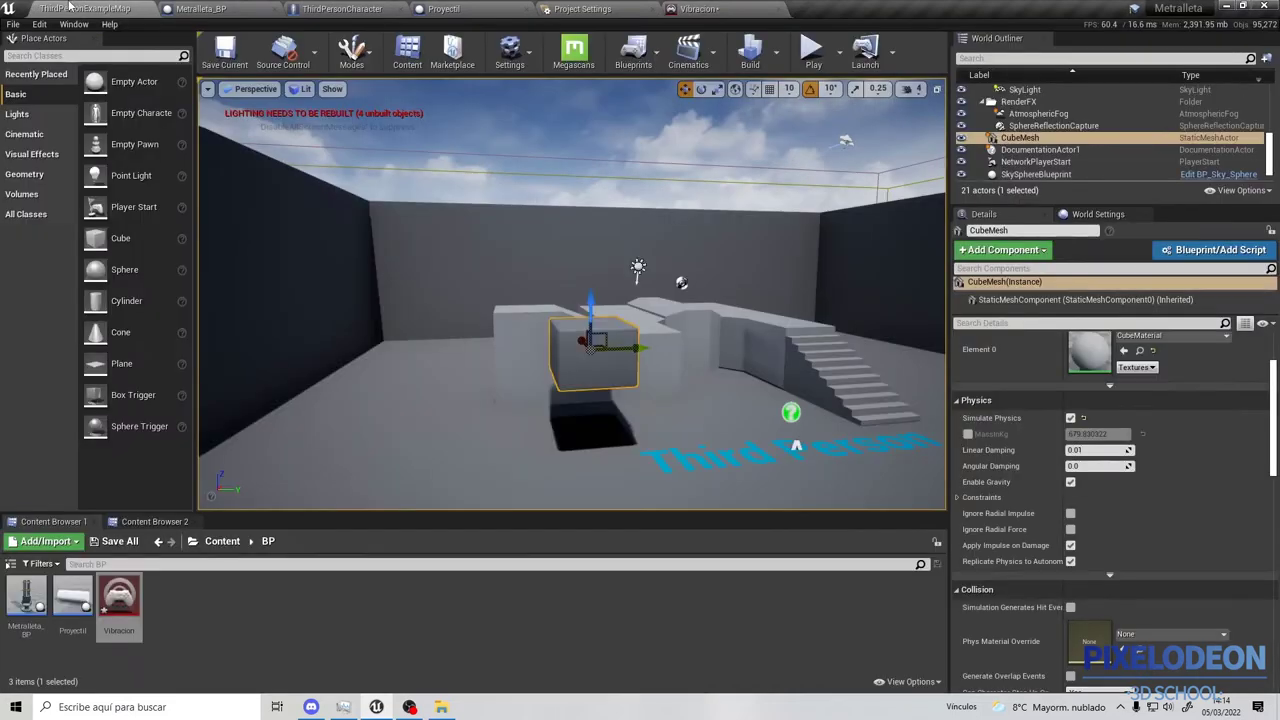
{"action": "left_click", "coordinate": [150, 521]}
{"action": "double_click", "coordinate": [410, 637]}
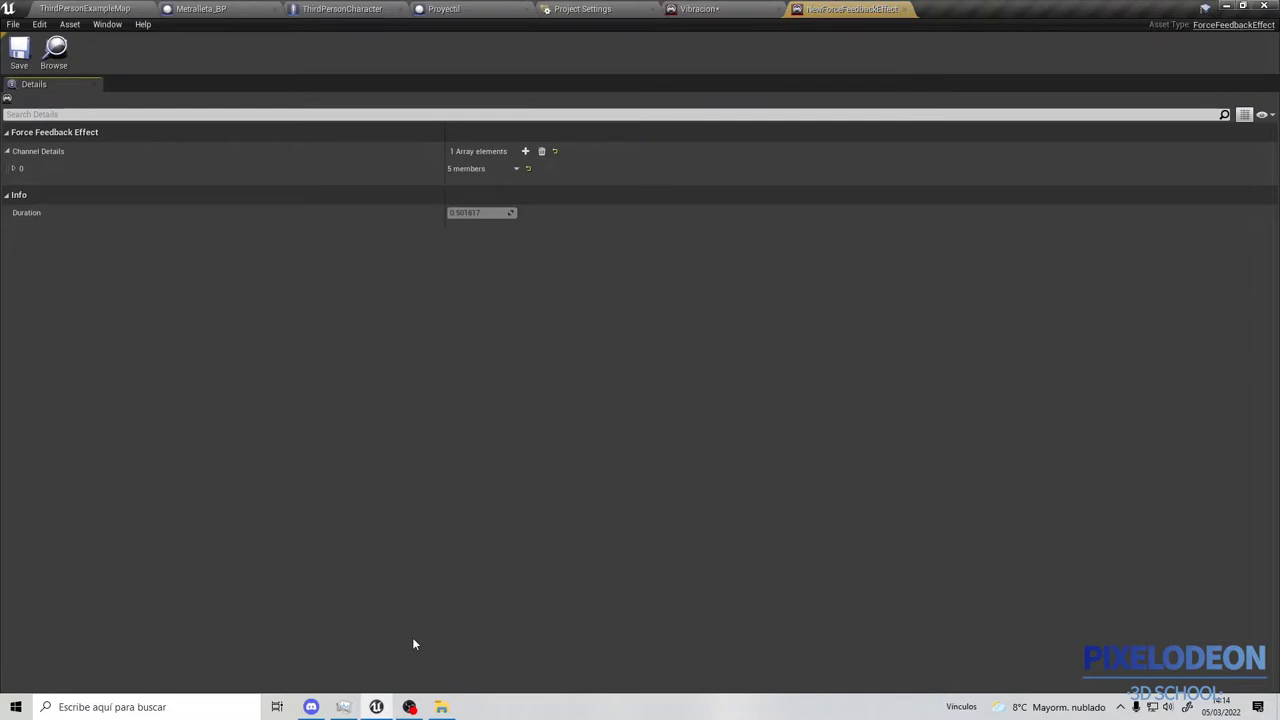
{"action": "left_click", "coordinate": [15, 170]}
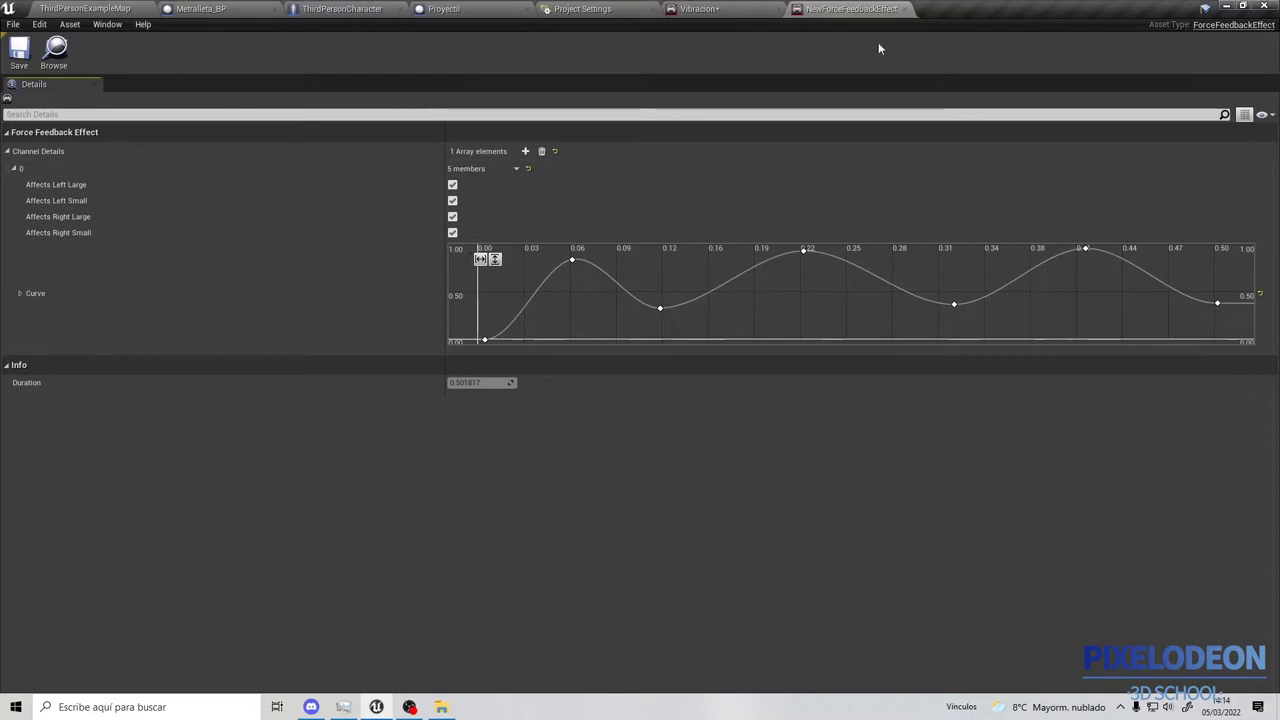
{"action": "key", "text": "ctrl+z"}
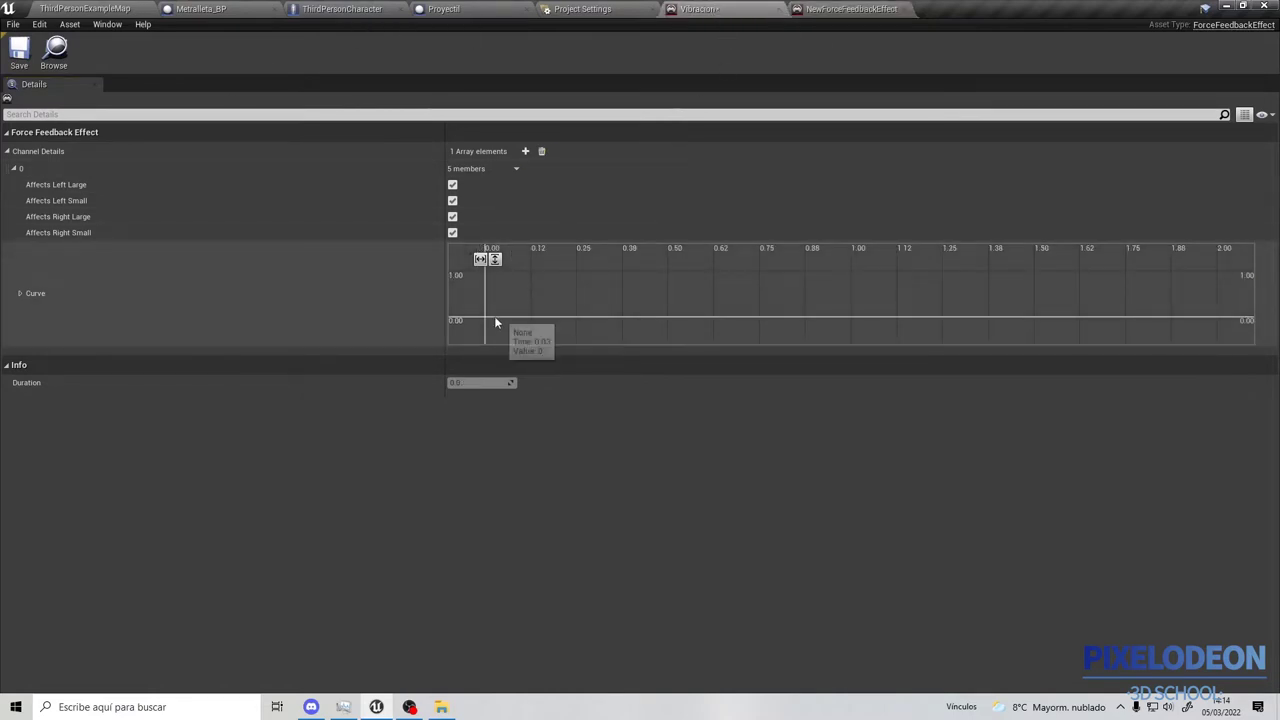
Add seven keys along Vibracion's force feedback curve.
{"action": "right_click", "coordinate": [495, 322]}
{"action": "left_click", "coordinate": [520, 334]}
{"action": "right_click", "coordinate": [570, 320]}
{"action": "left_click", "coordinate": [596, 334]}
{"action": "right_click", "coordinate": [704, 320]}
{"action": "left_click", "coordinate": [726, 334]}
{"action": "right_click", "coordinate": [811, 324]}
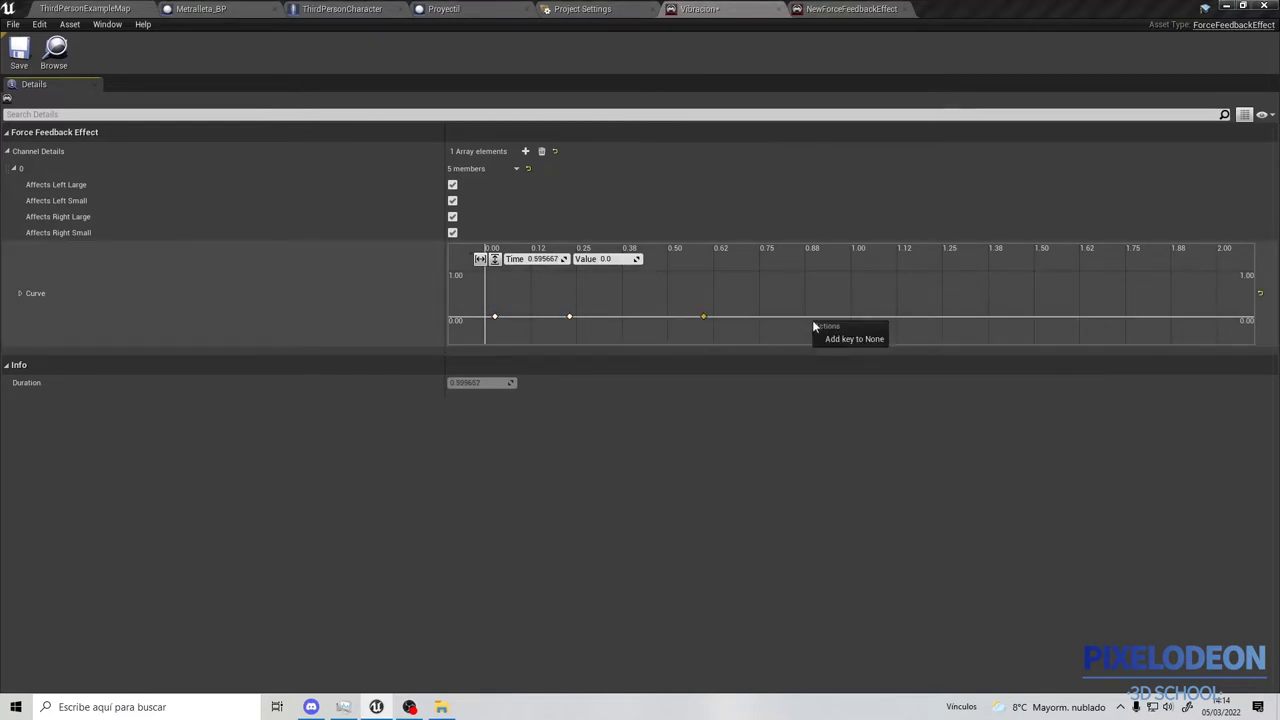
{"action": "left_click", "coordinate": [848, 344]}
{"action": "right_click", "coordinate": [935, 314]}
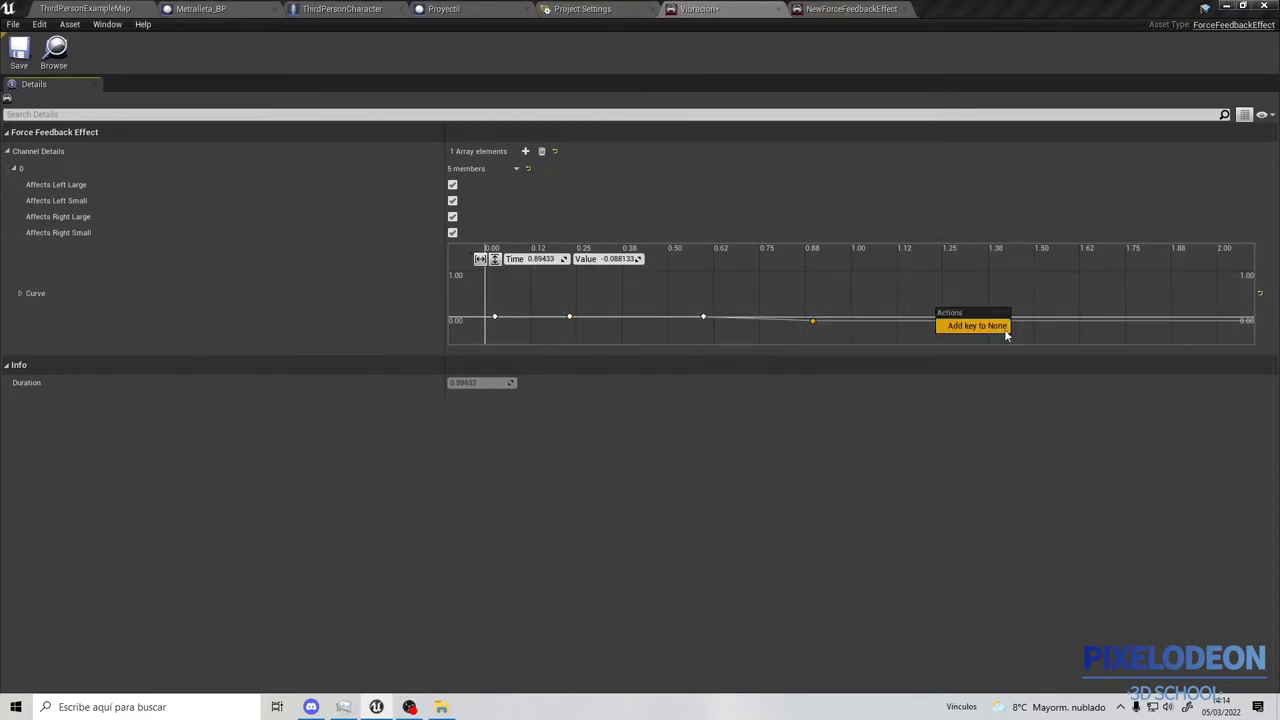
{"action": "left_click", "coordinate": [1005, 326]}
{"action": "right_click", "coordinate": [1072, 314]}
{"action": "left_click", "coordinate": [1100, 322]}
{"action": "right_click", "coordinate": [1146, 309]}
{"action": "left_click", "coordinate": [1186, 322]}
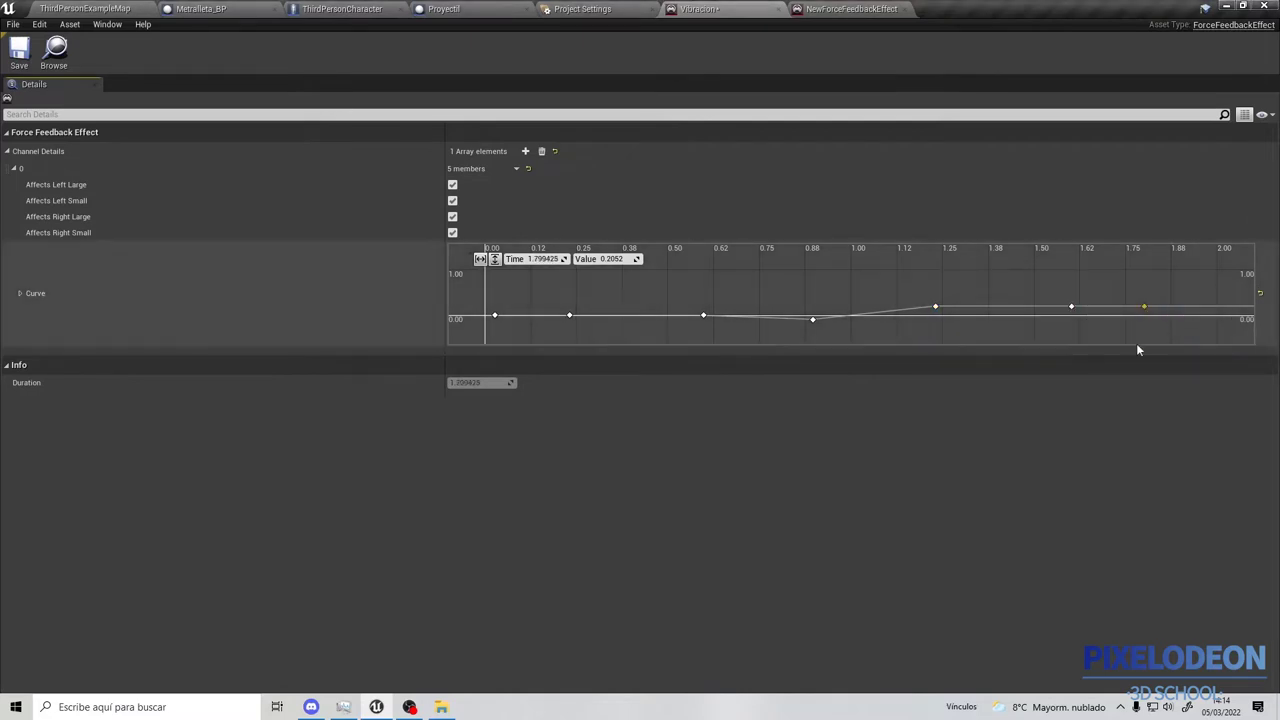
Set the first curve key's Time and Value to 0.
{"action": "left_click_drag", "start_coordinate": [487, 316], "coordinate": [486, 317]}
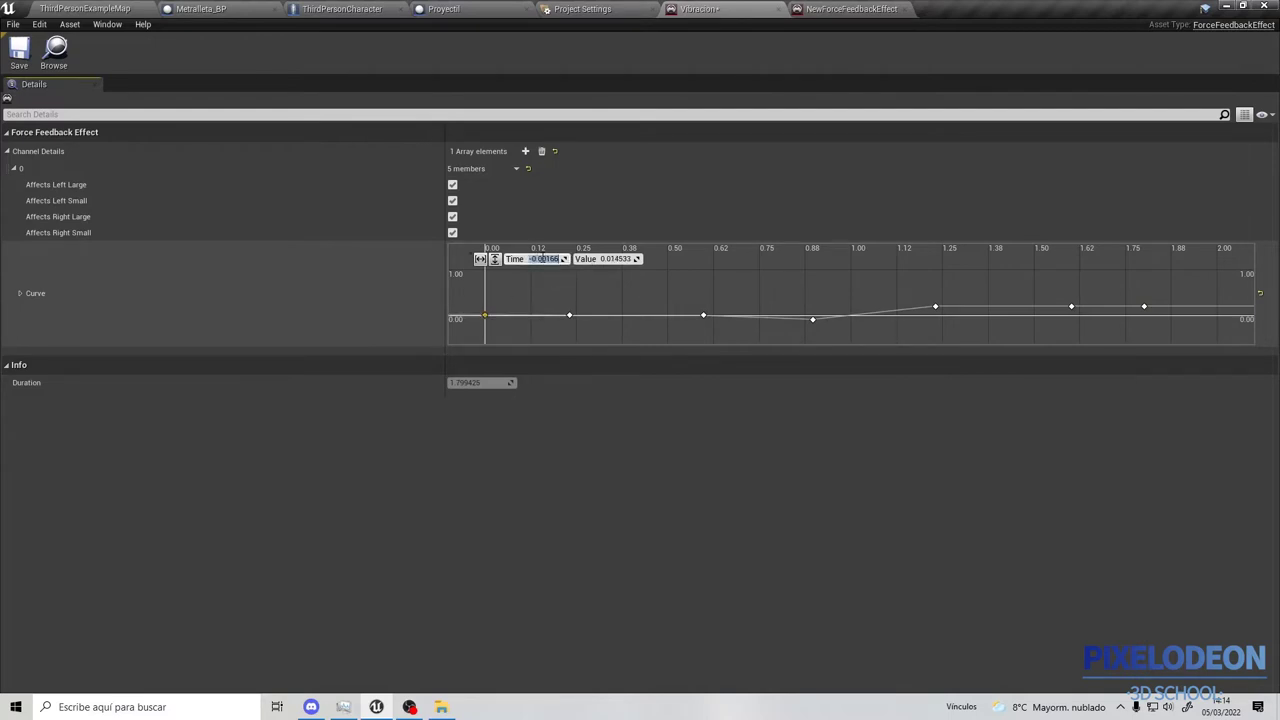
{"action": "left_click", "coordinate": [563, 284]}
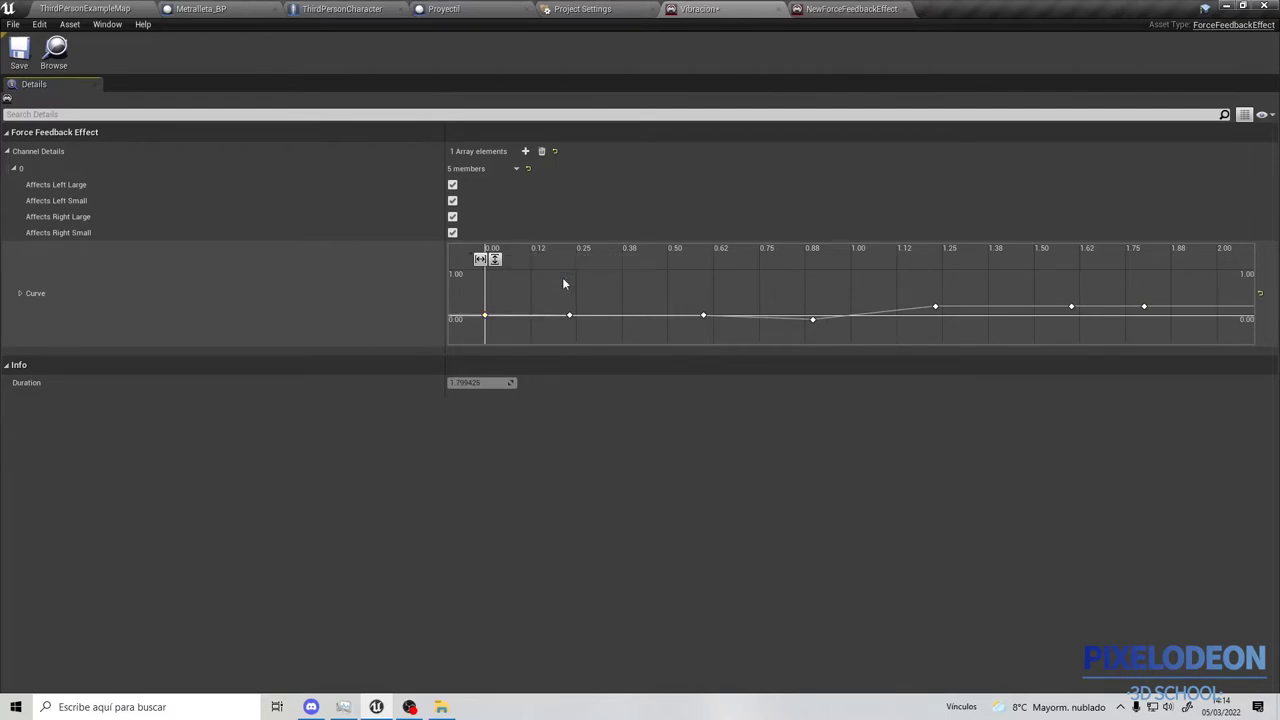
{"action": "left_click", "coordinate": [485, 318]}
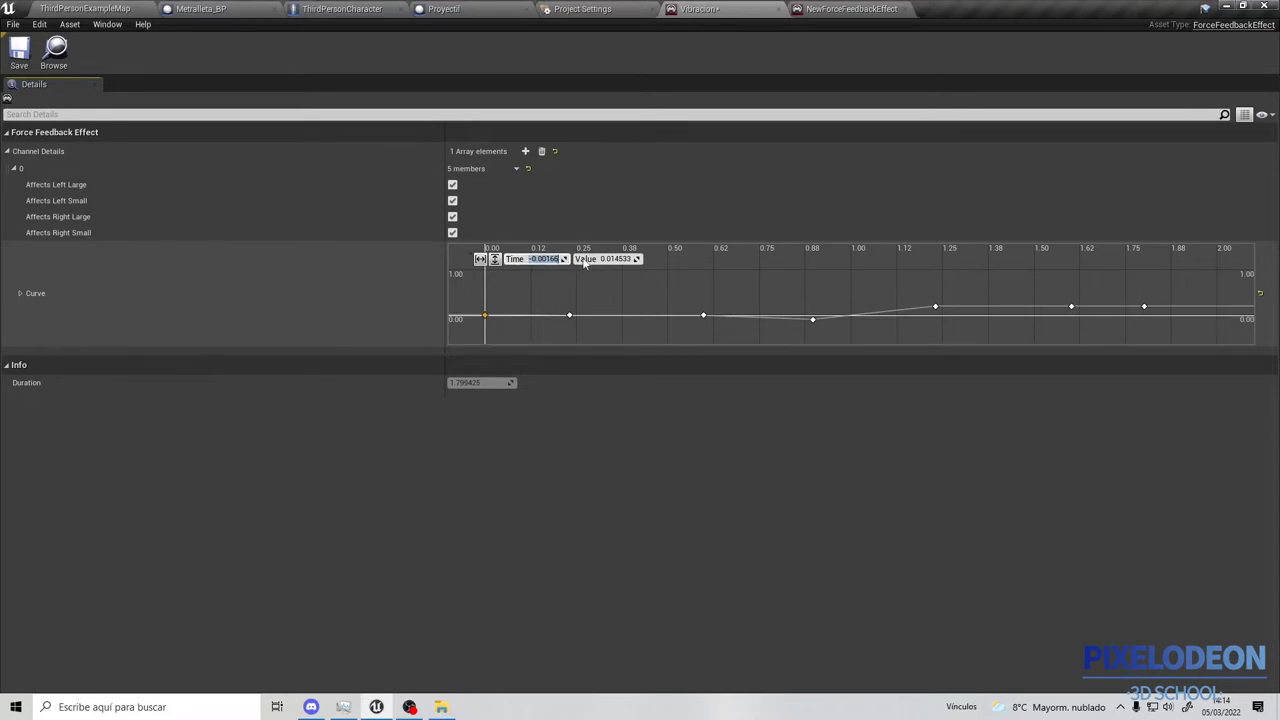
{"action": "left_click", "coordinate": [485, 318]}
{"action": "left_click", "coordinate": [541, 259]}
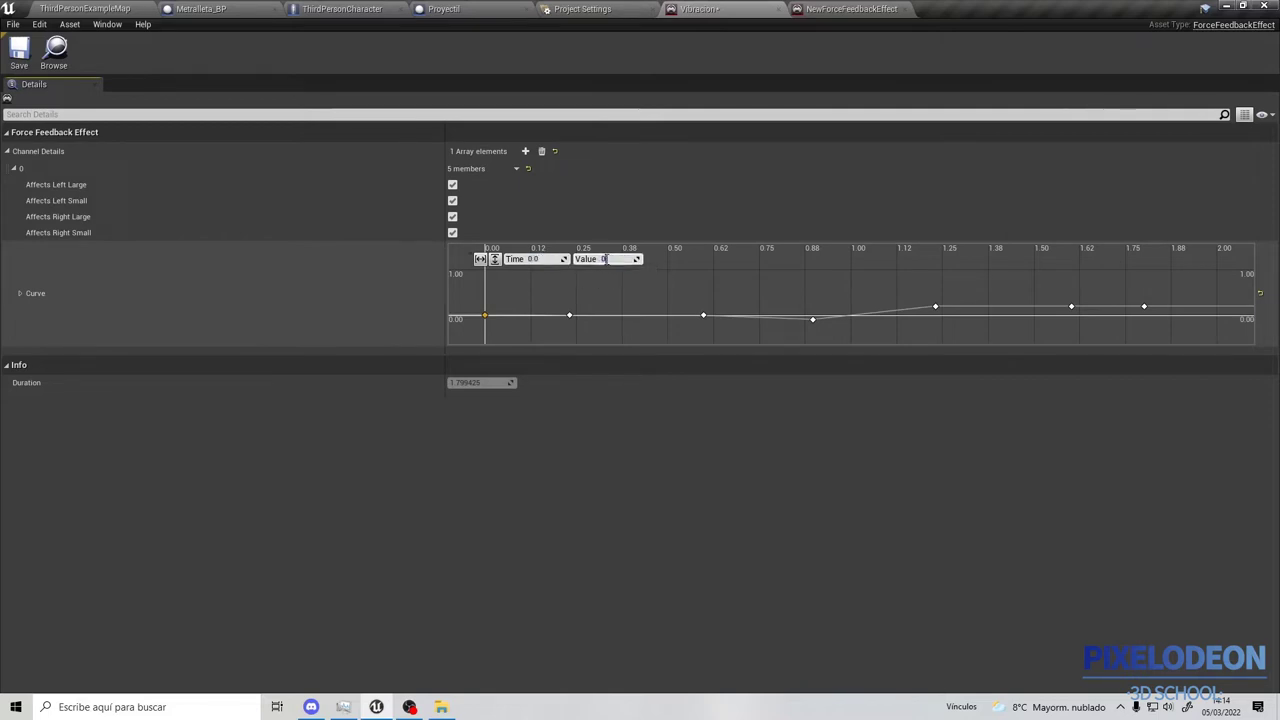
{"action": "left_click", "coordinate": [603, 295]}
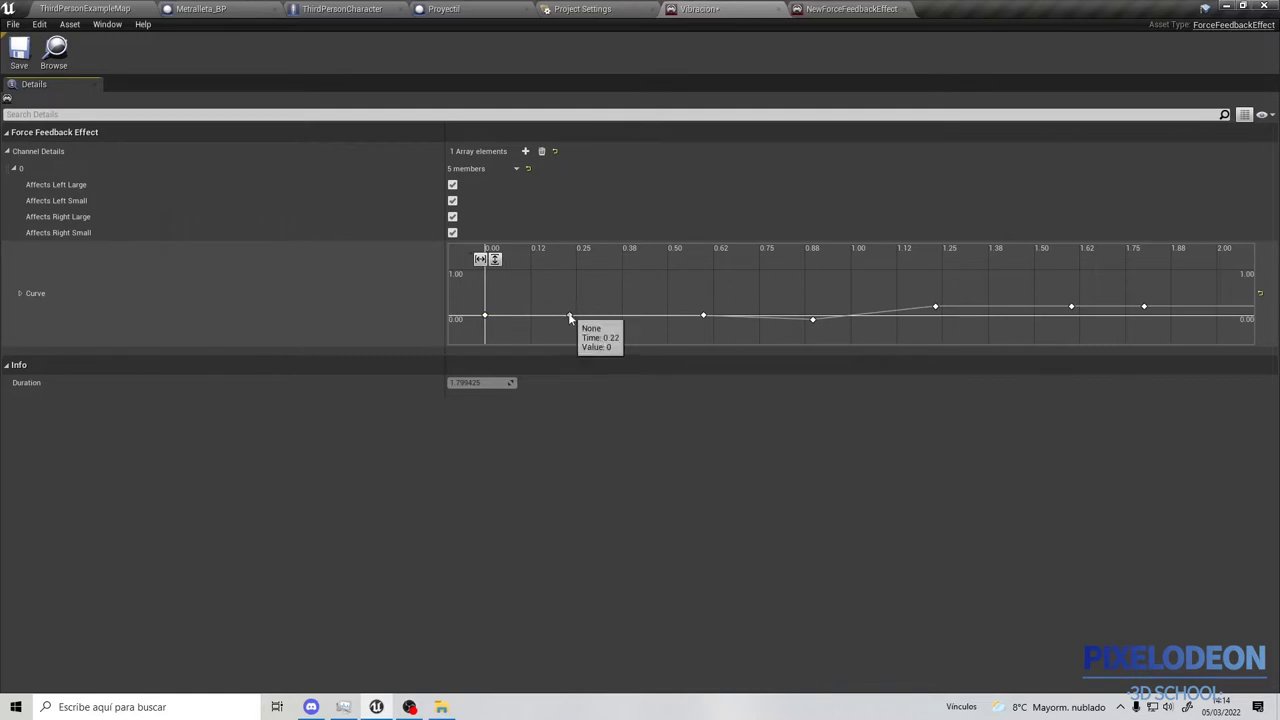
Drag the remaining keys left into alternating peaks near 1.0 and dips, the last at 0.49.
{"action": "left_click_drag", "start_coordinate": [570, 318], "coordinate": [521, 271]}
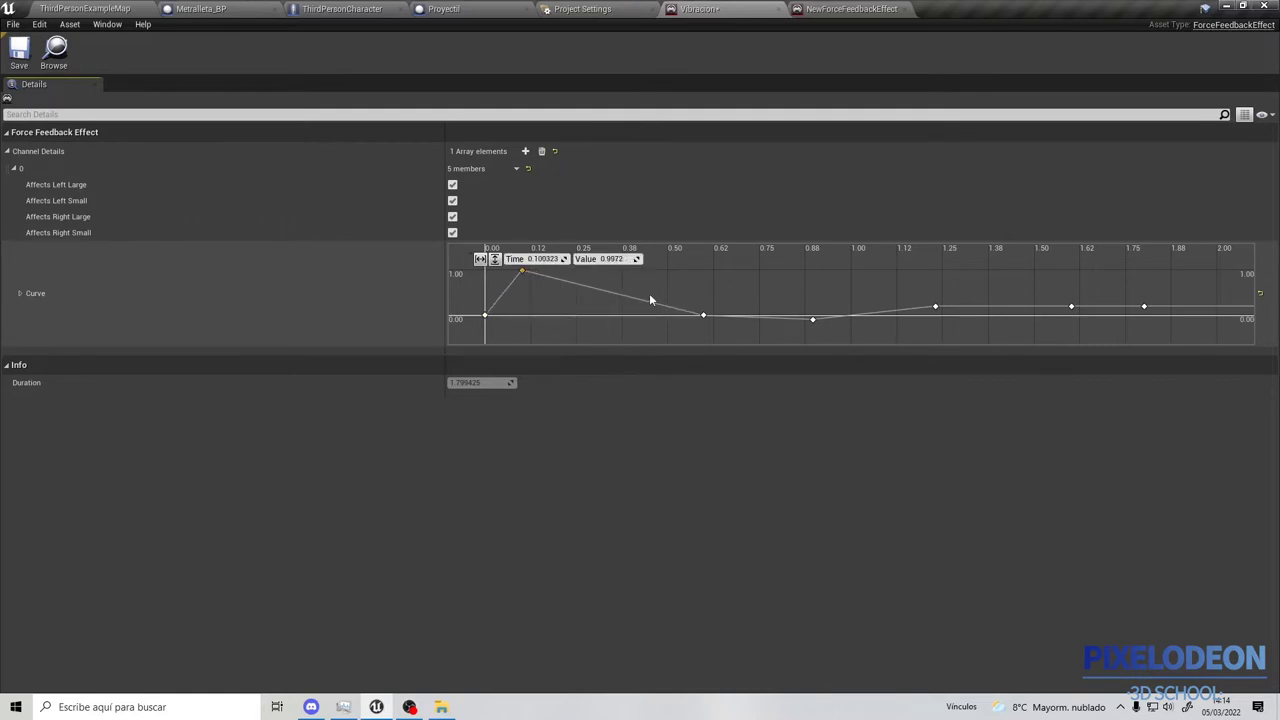
{"action": "left_click", "coordinate": [694, 314]}
{"action": "left_click_drag", "start_coordinate": [694, 314], "coordinate": [543, 296]}
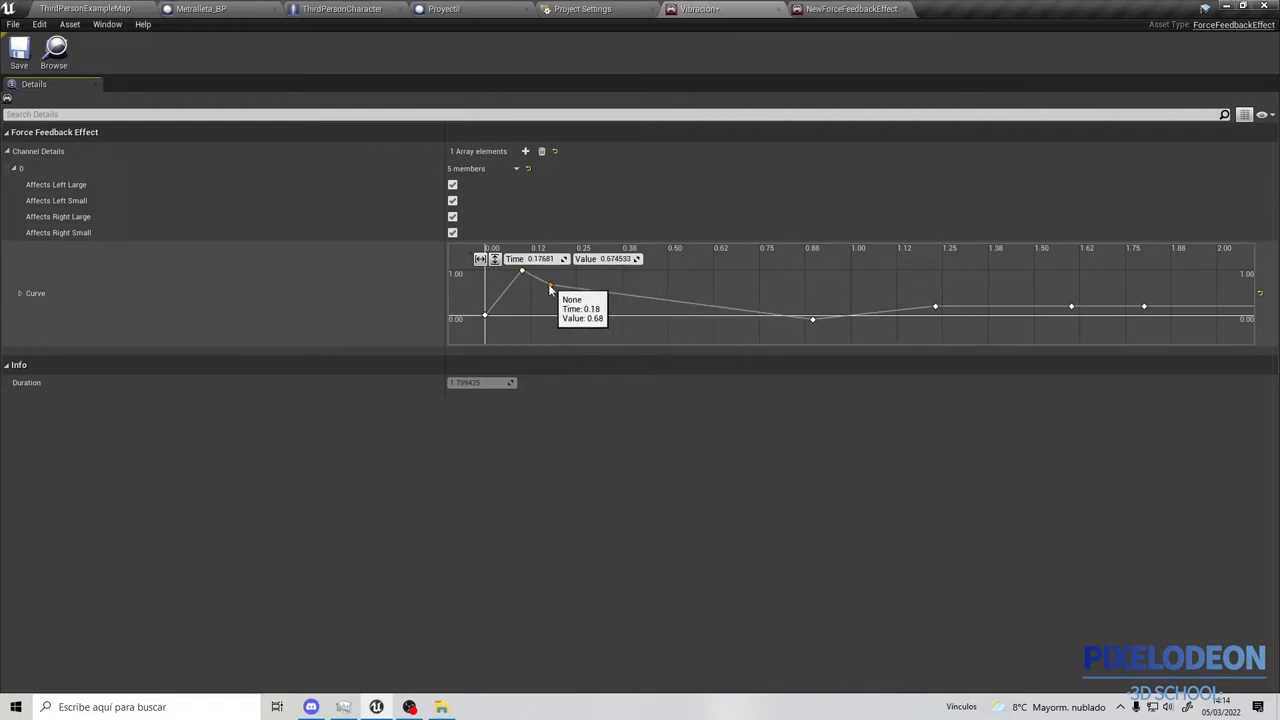
{"action": "left_click_drag", "start_coordinate": [547, 298], "coordinate": [552, 299]}
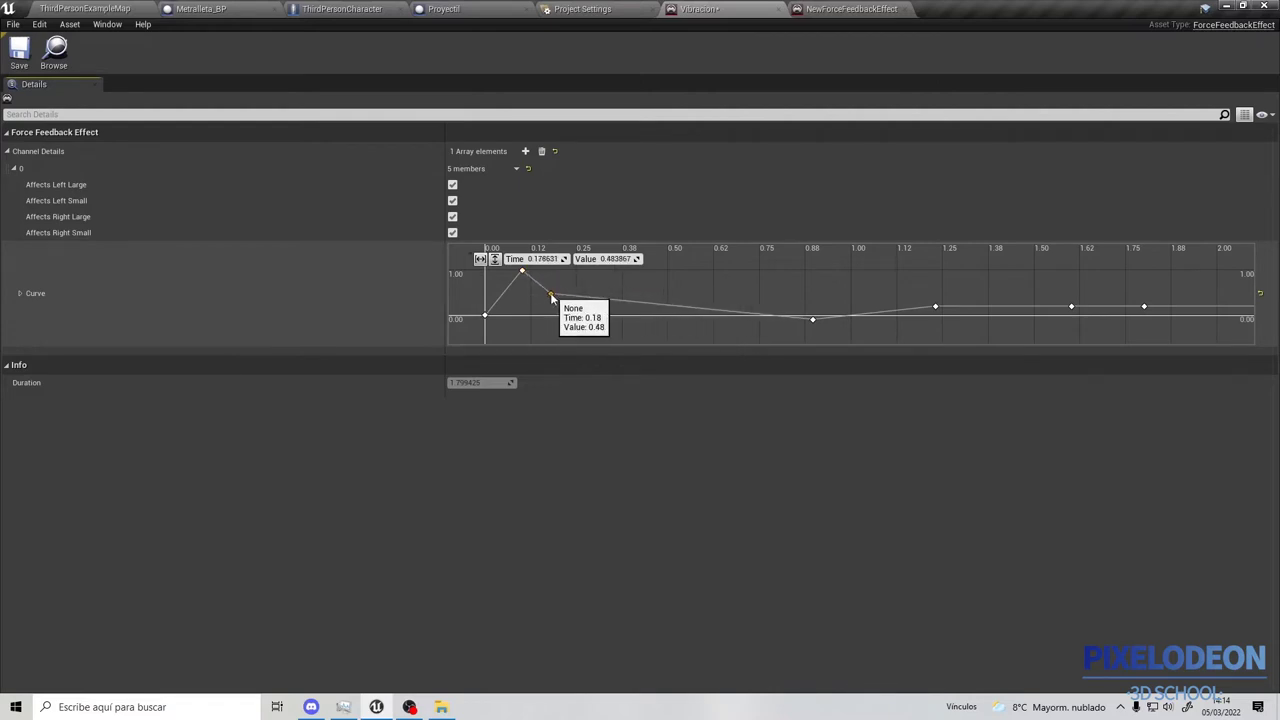
{"action": "left_click_drag", "start_coordinate": [812, 321], "coordinate": [588, 272]}
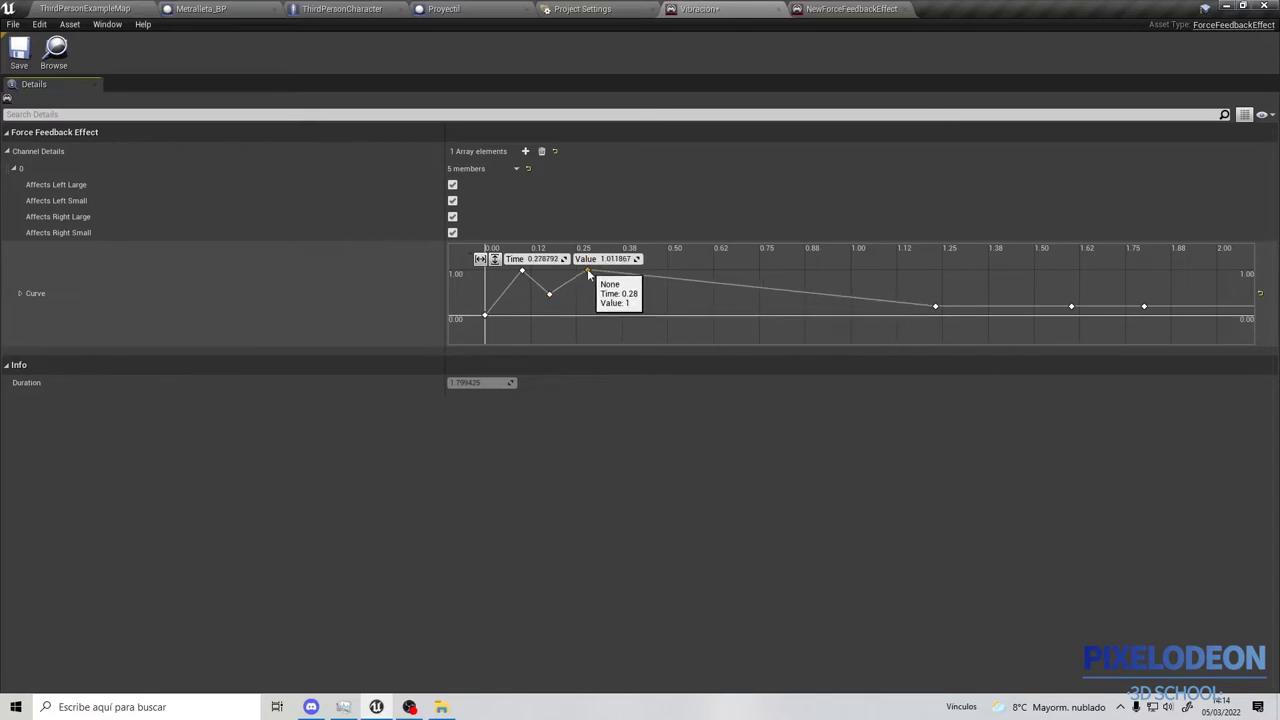
{"action": "mouse_move", "coordinate": [935, 305]}
{"action": "left_mouse_down"}
{"action": "mouse_move", "coordinate": [627, 284]}
{"action": "mouse_move", "coordinate": [614, 296]}
{"action": "left_mouse_up"}
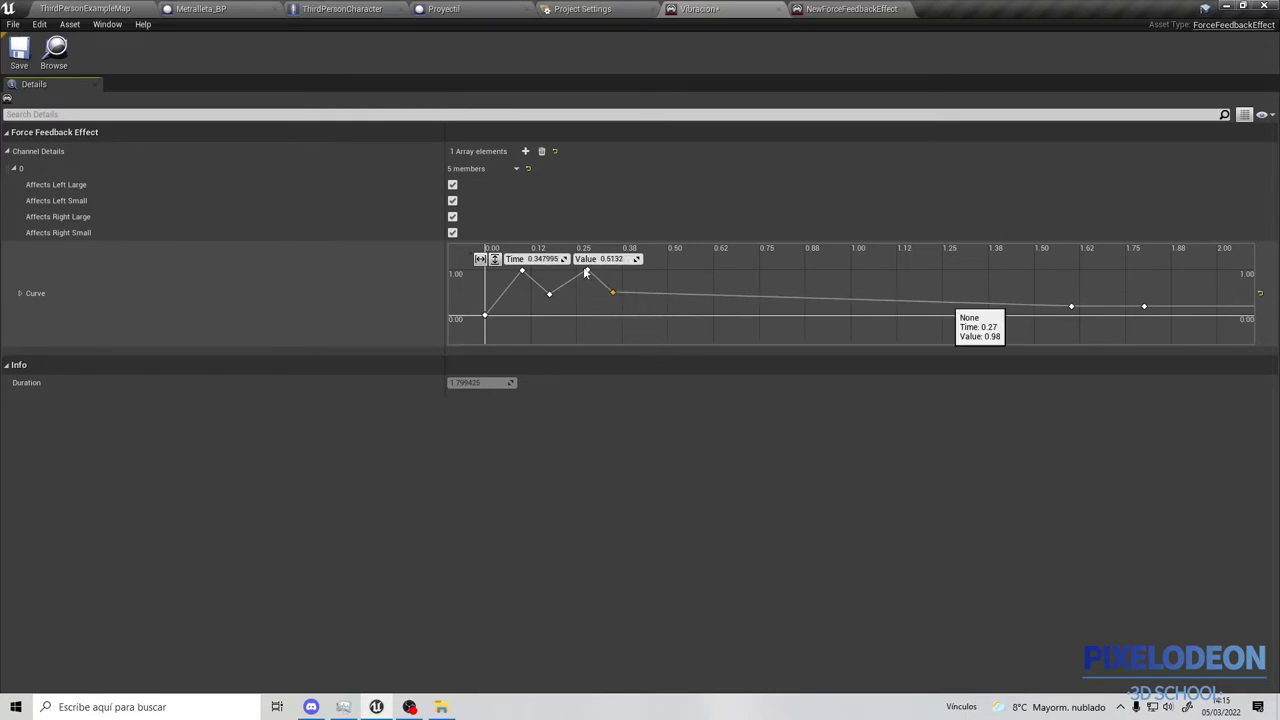
{"action": "left_click_drag", "start_coordinate": [587, 270], "coordinate": [578, 268]}
{"action": "left_click_drag", "start_coordinate": [1068, 309], "coordinate": [642, 274]}
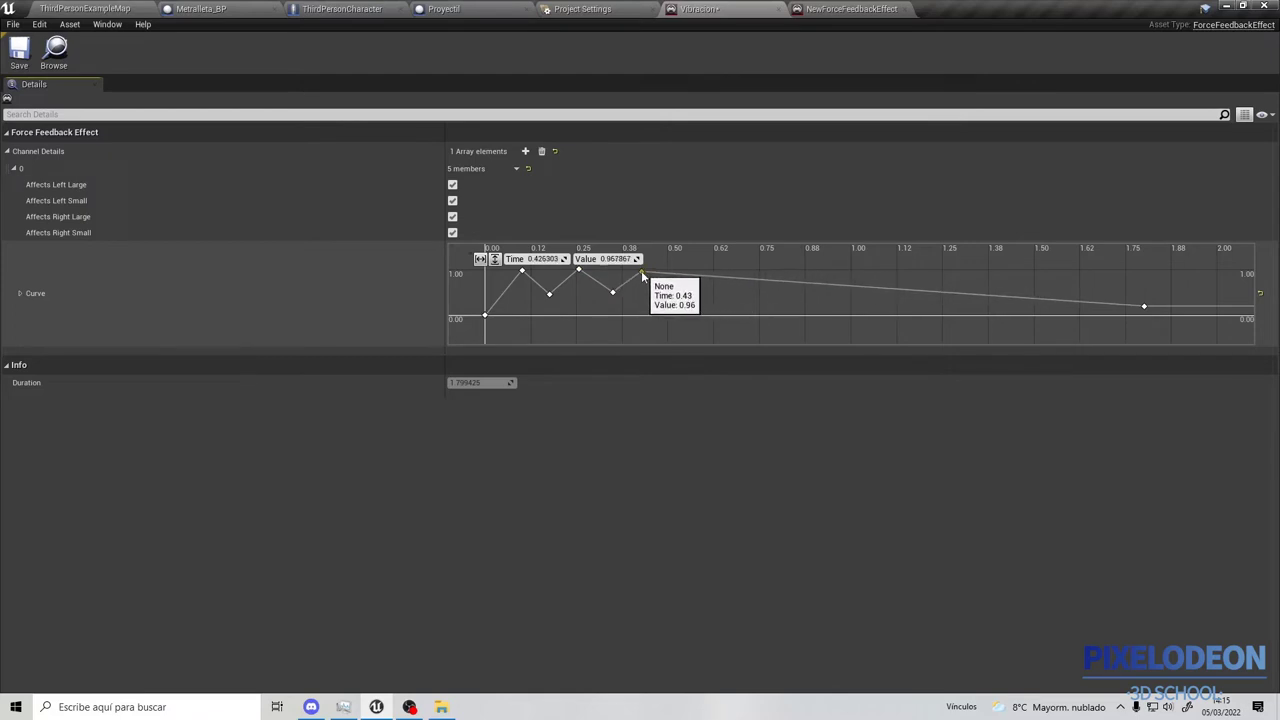
{"action": "left_click_drag", "start_coordinate": [1145, 307], "coordinate": [668, 290]}
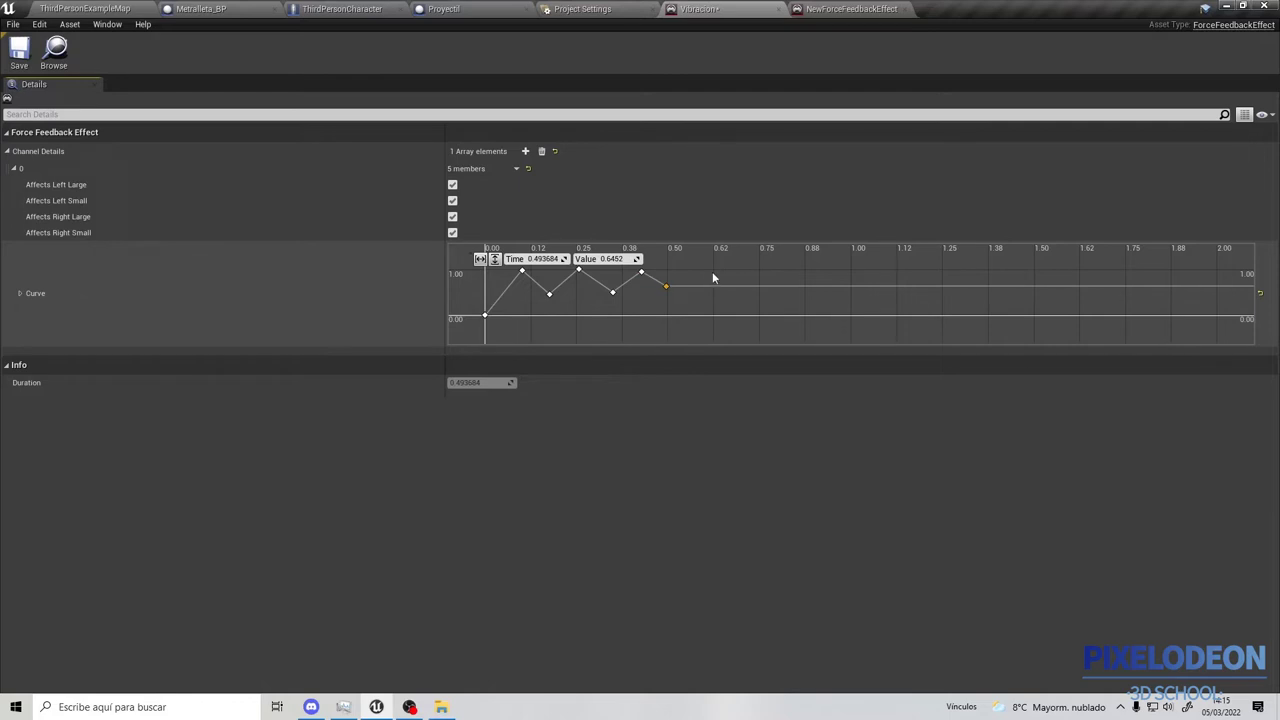
{"action": "right_click", "coordinate": [718, 287]}
Add six more curve keys at about 0.63, 0.79, 1.0, 1.13, 1.34 and 1.48 s.
{"action": "left_click", "coordinate": [760, 297]}
{"action": "right_click", "coordinate": [774, 287]}
{"action": "left_click", "coordinate": [810, 294]}
{"action": "right_click", "coordinate": [852, 287]}
{"action": "left_click", "coordinate": [885, 296]}
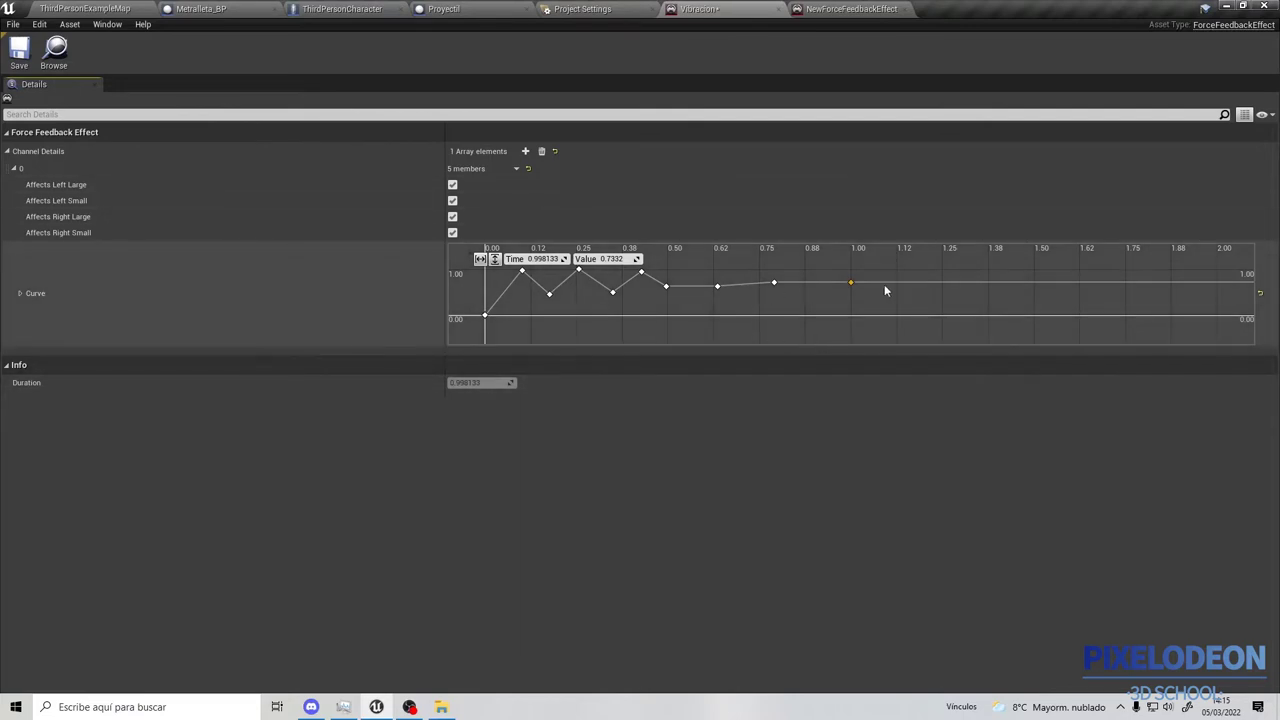
{"action": "right_click", "coordinate": [899, 286]}
{"action": "left_click", "coordinate": [929, 300]}
{"action": "right_click", "coordinate": [979, 292]}
{"action": "left_click", "coordinate": [1021, 305]}
{"action": "right_click", "coordinate": [1024, 294]}
{"action": "left_click", "coordinate": [1058, 307]}
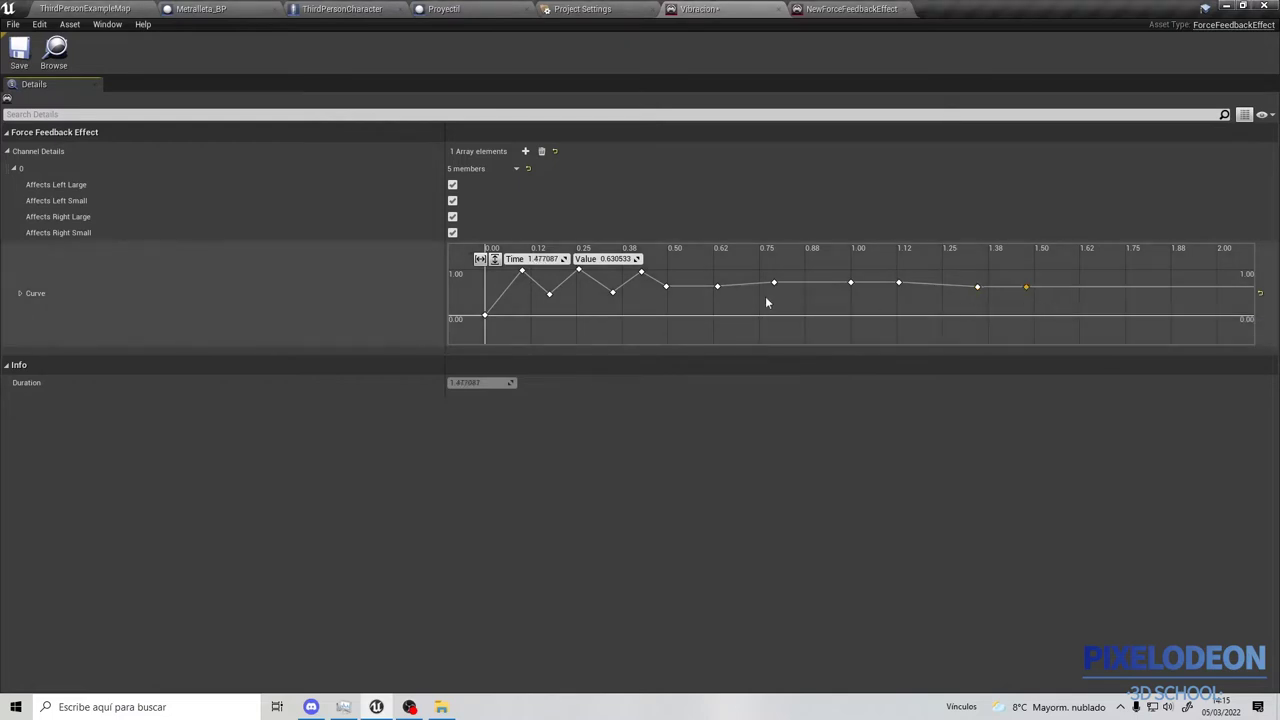
Shape the new keys into peaks and dips, then add a tail key dropped to 0 near 1.84 s.
{"action": "left_click_drag", "start_coordinate": [717, 287], "coordinate": [700, 270]}
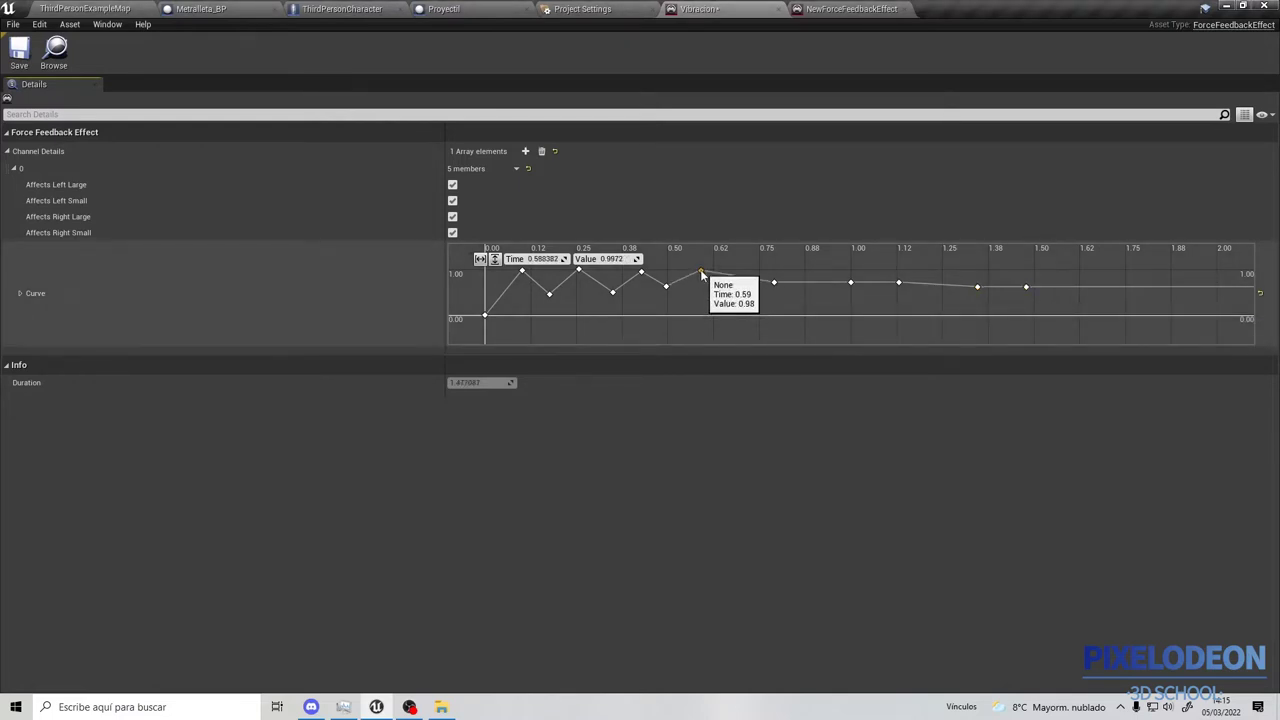
{"action": "mouse_move", "coordinate": [774, 283]}
{"action": "left_mouse_down"}
{"action": "mouse_move", "coordinate": [752, 290]}
{"action": "mouse_move", "coordinate": [764, 287]}
{"action": "left_mouse_up"}
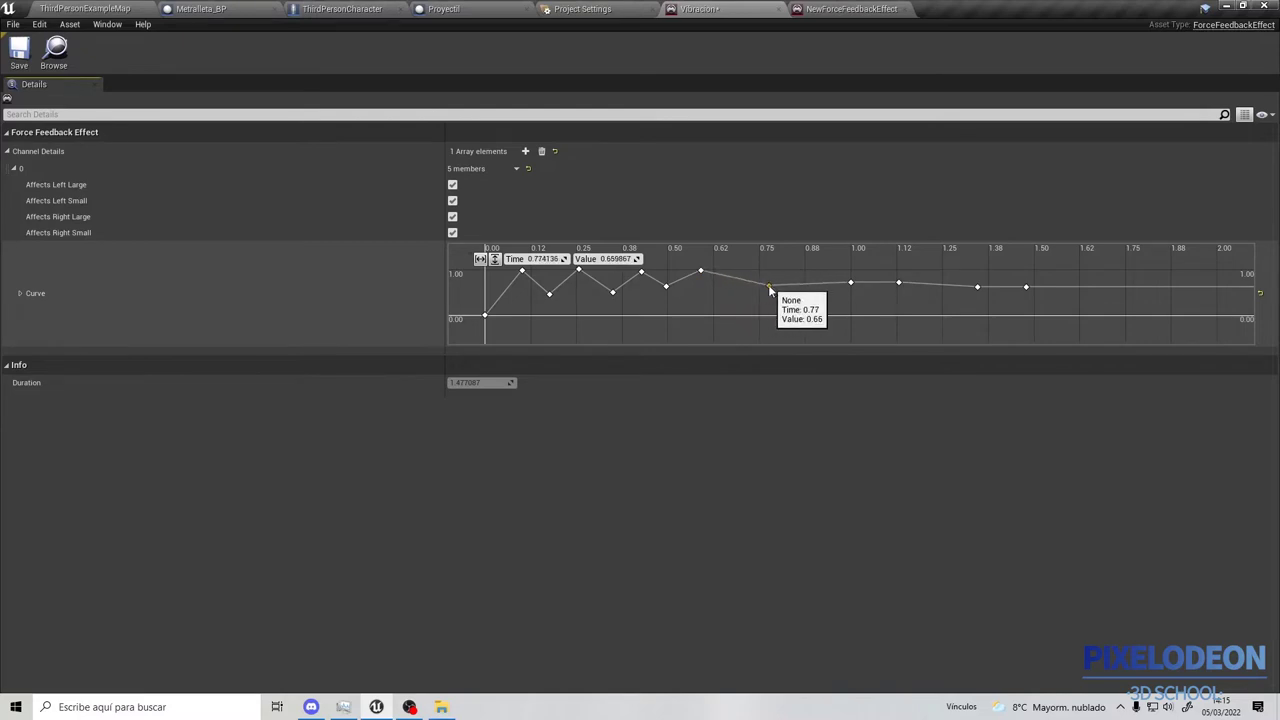
{"action": "mouse_move", "coordinate": [851, 283]}
{"action": "left_mouse_down"}
{"action": "mouse_move", "coordinate": [840, 272]}
{"action": "mouse_move", "coordinate": [877, 287]}
{"action": "left_mouse_up"}
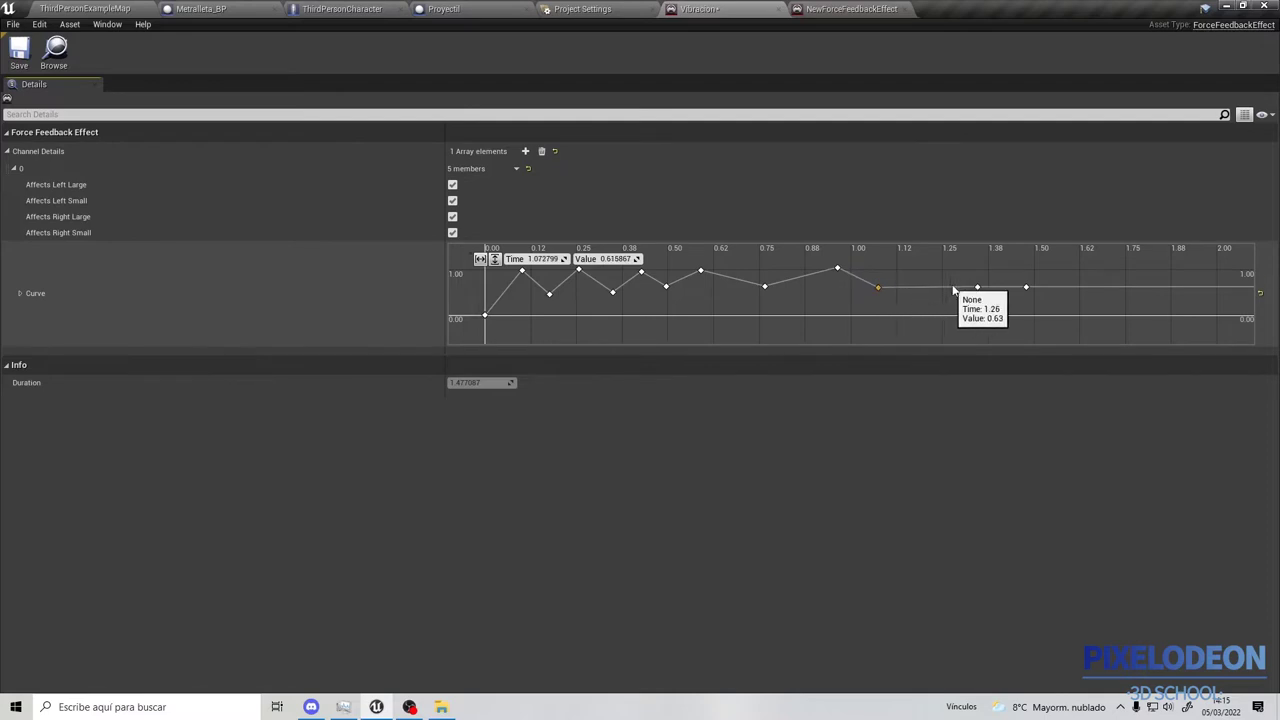
{"action": "left_click_drag", "start_coordinate": [971, 284], "coordinate": [968, 263]}
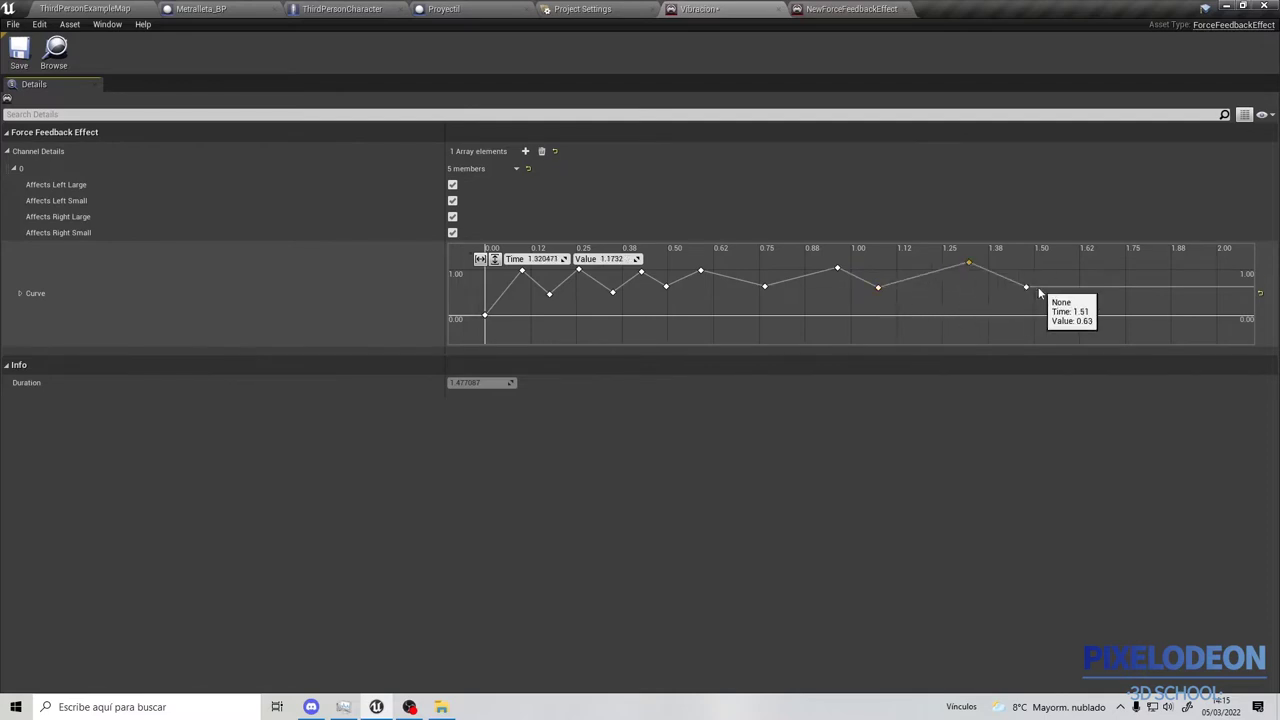
{"action": "left_click_drag", "start_coordinate": [1036, 288], "coordinate": [1001, 289]}
{"action": "left_click", "coordinate": [1104, 289], "text": "shift"}
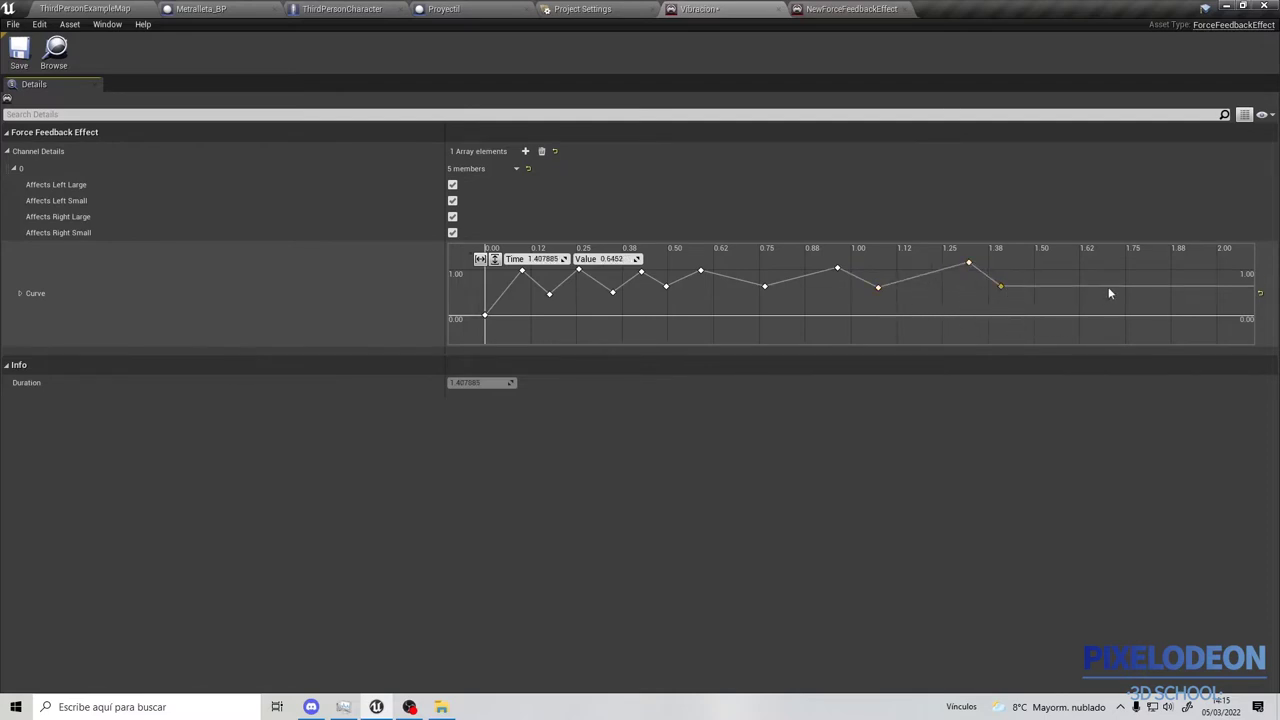
{"action": "mouse_move", "coordinate": [1106, 287]}
{"action": "left_mouse_down"}
{"action": "mouse_move", "coordinate": [1132, 318]}
{"action": "mouse_move", "coordinate": [1160, 320]}
{"action": "left_mouse_up"}
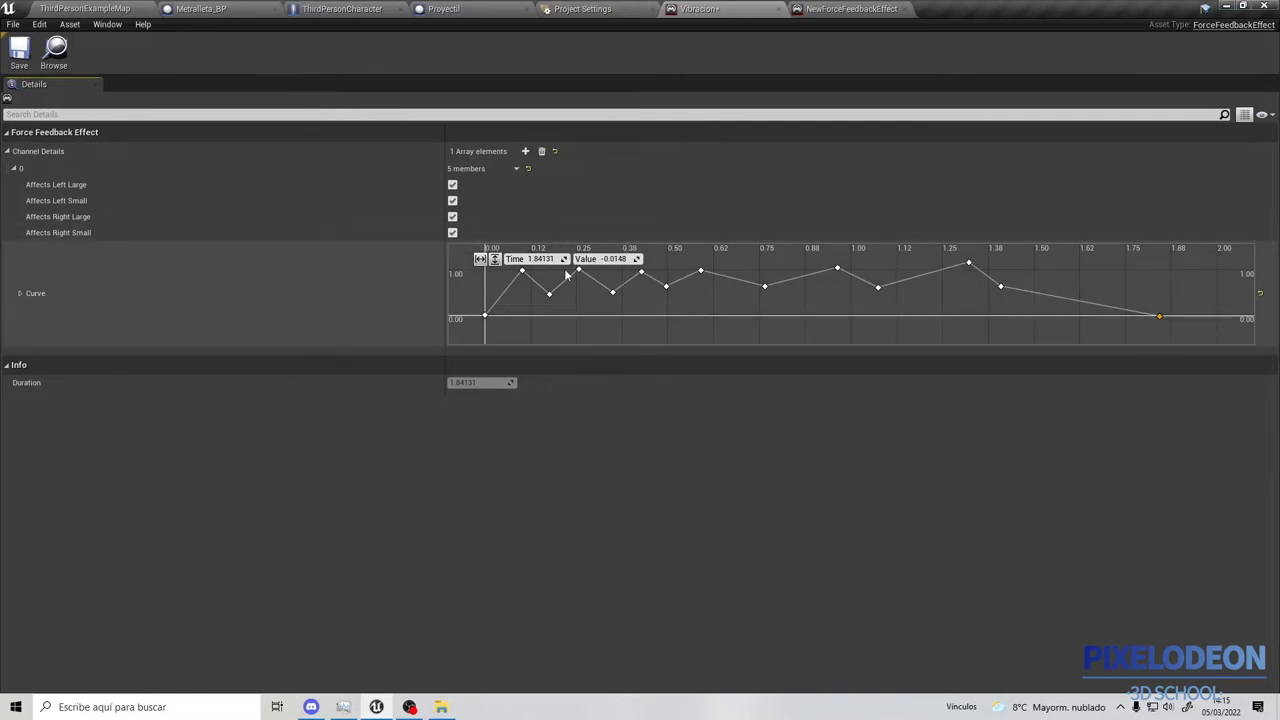
Switch all Vibracion curve keys to Auto interpolation and save the asset.
{"action": "left_click", "coordinate": [480, 258]}
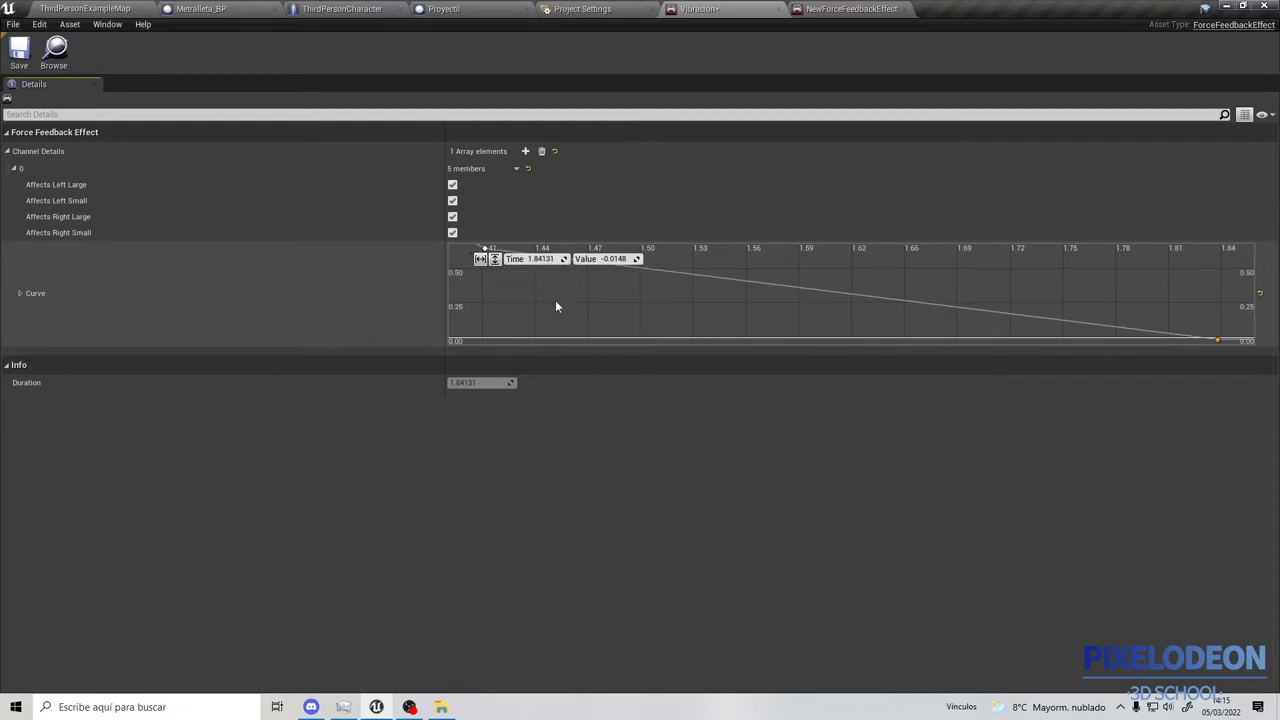
{"action": "scroll", "coordinate": [614, 304], "scroll_direction": "down", "scroll_amount": 2}
{"action": "scroll", "coordinate": [625, 305], "scroll_direction": "down", "scroll_amount": 3}
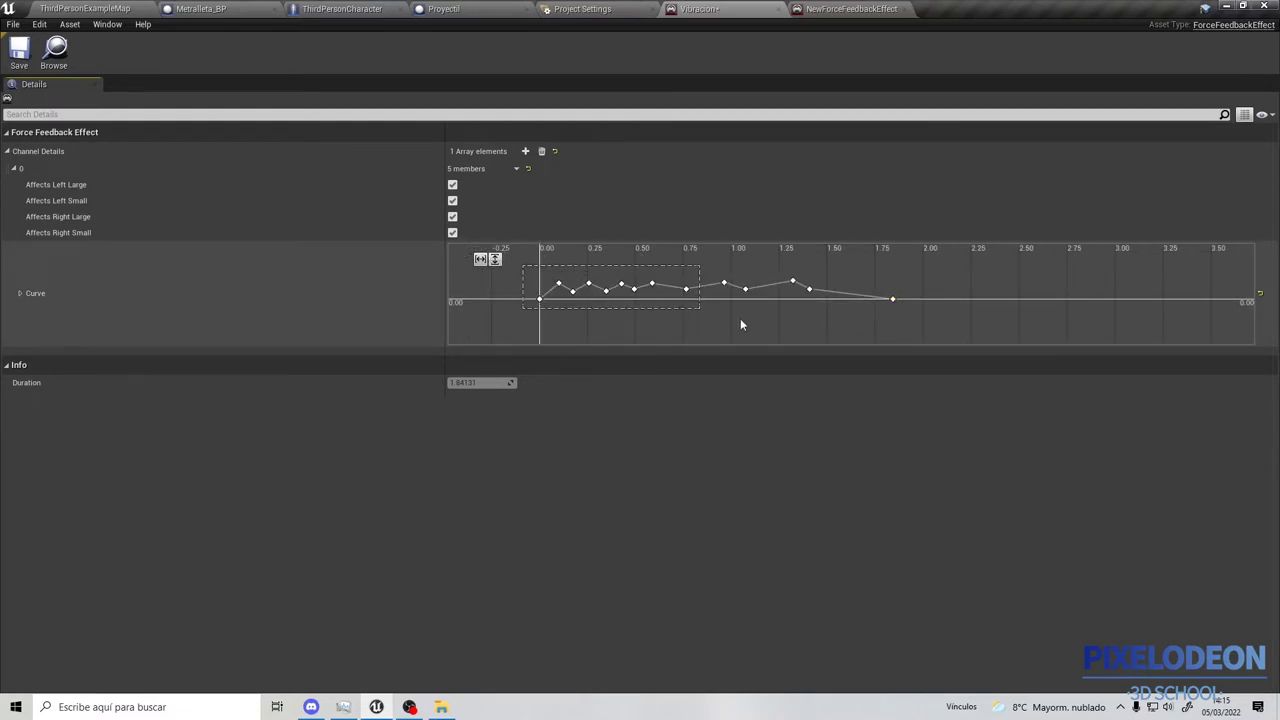
{"action": "left_click_drag", "start_coordinate": [917, 326], "coordinate": [918, 326]}
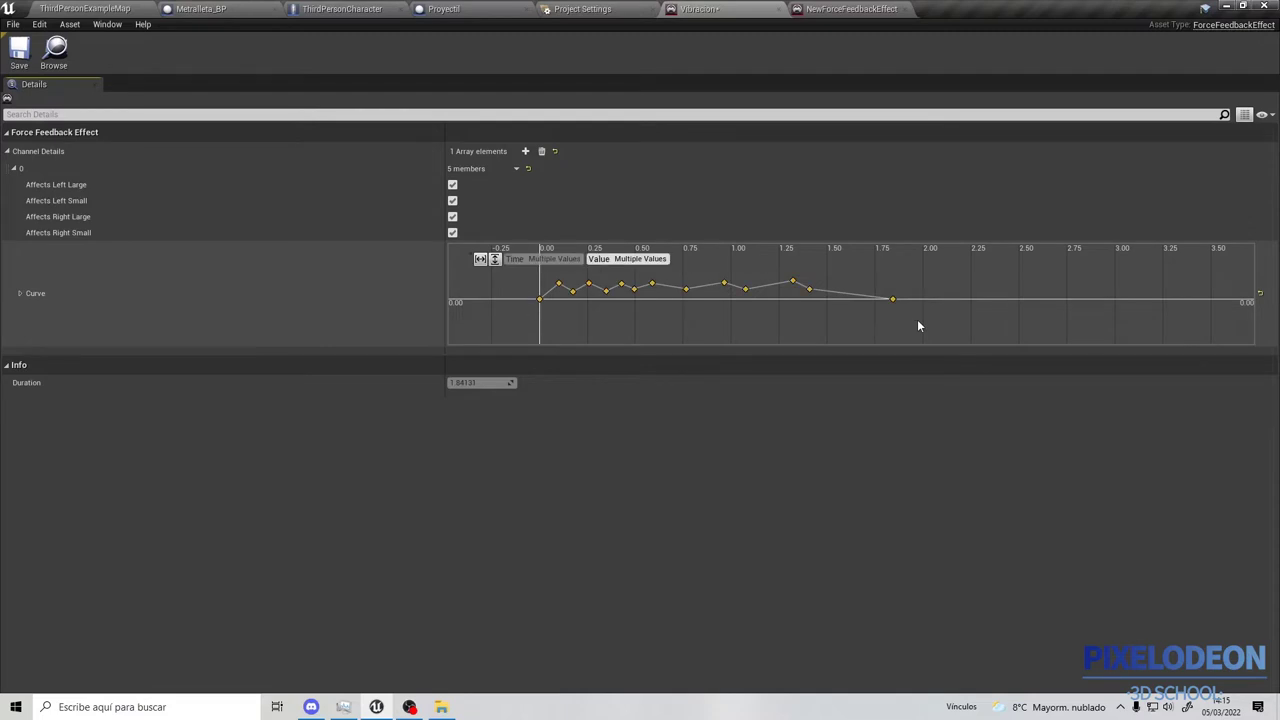
{"action": "right_click", "coordinate": [654, 287]}
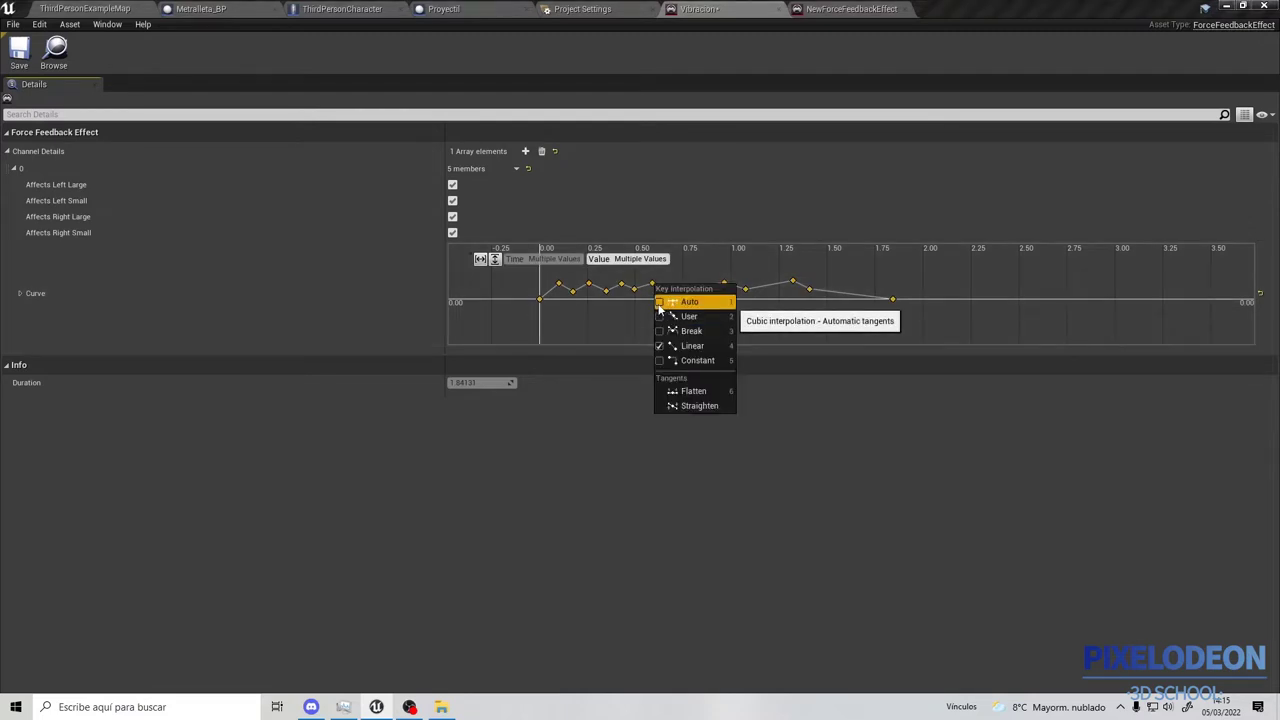
{"action": "left_click", "coordinate": [664, 302]}
{"action": "scroll", "coordinate": [576, 311], "scroll_direction": "up", "scroll_amount": 3}
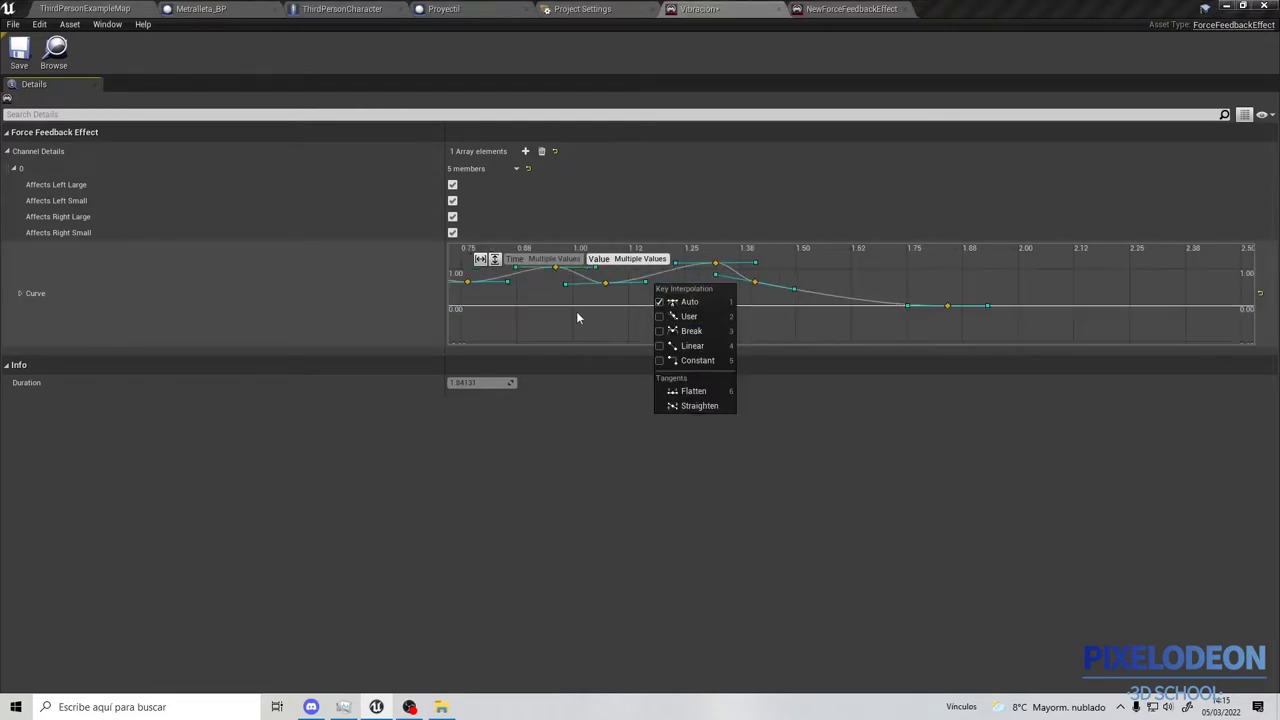
{"action": "left_click", "coordinate": [12, 48]}
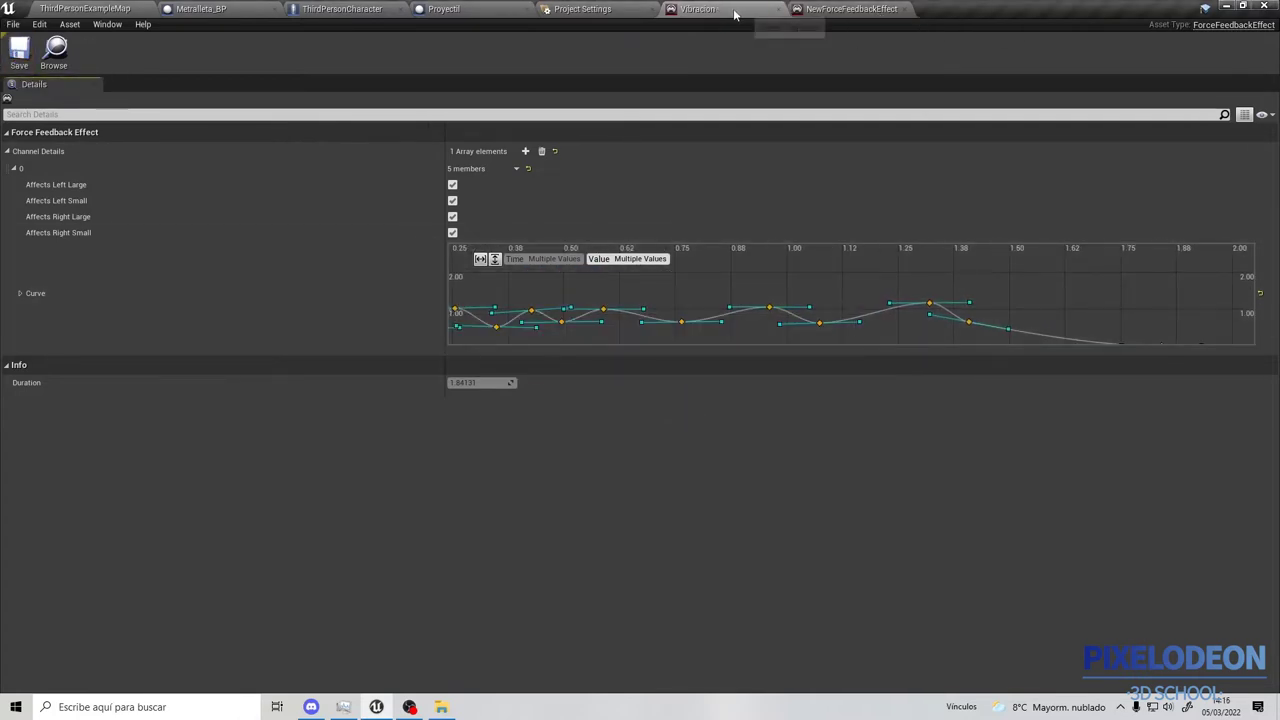
Close the NewForceFeedbackEffect, Vibracion and Project Settings tabs and return to ThirdPersonCharacter.
{"action": "left_click", "coordinate": [901, 12]}
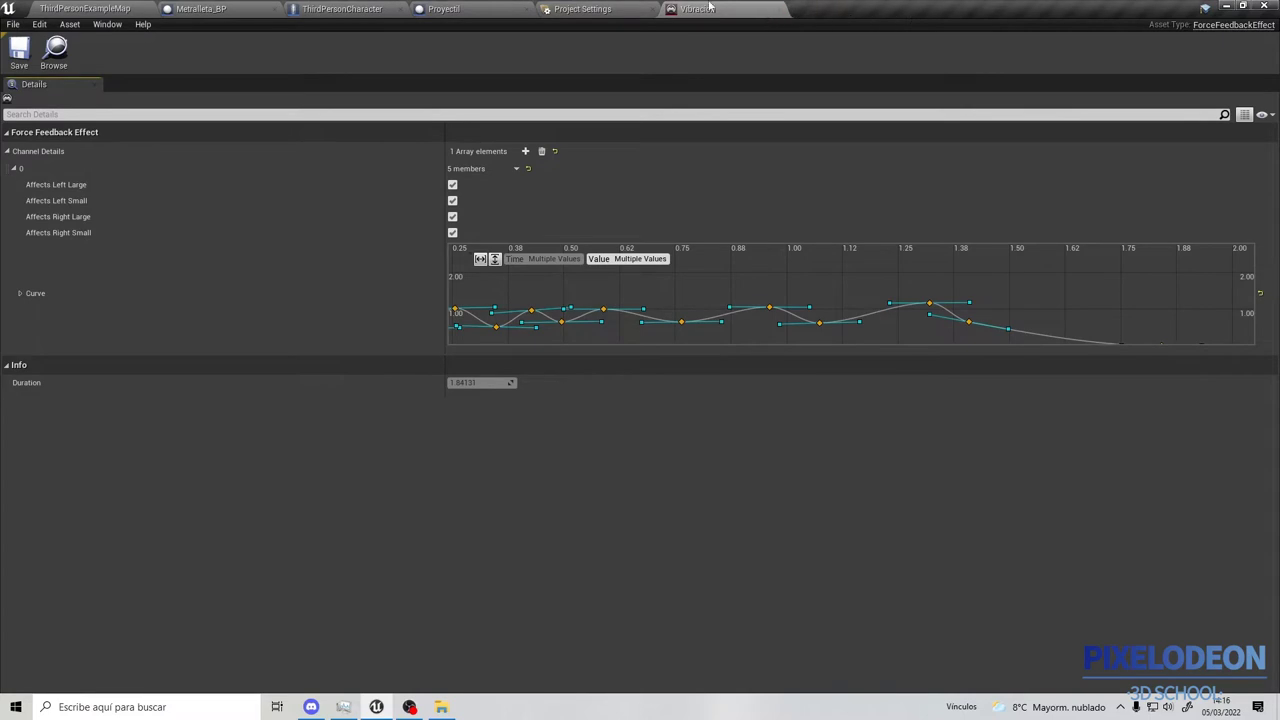
{"action": "left_click", "coordinate": [786, 9]}
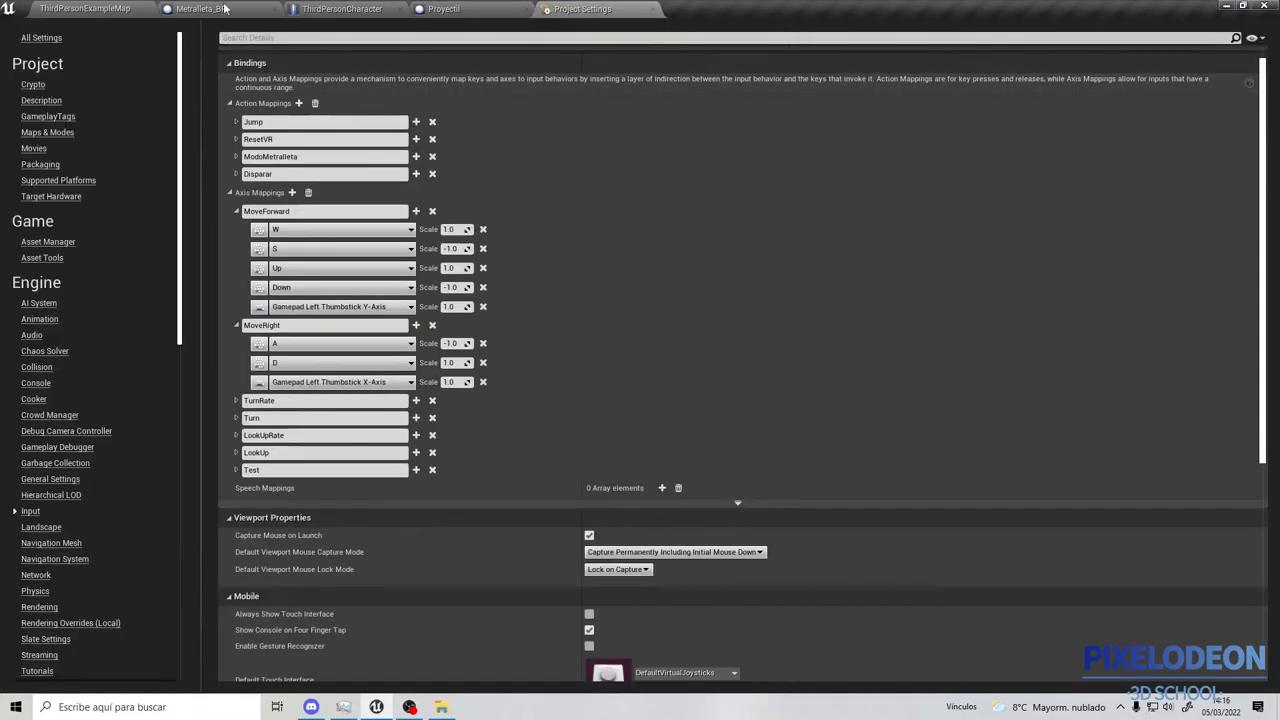
{"action": "left_click", "coordinate": [653, 9]}
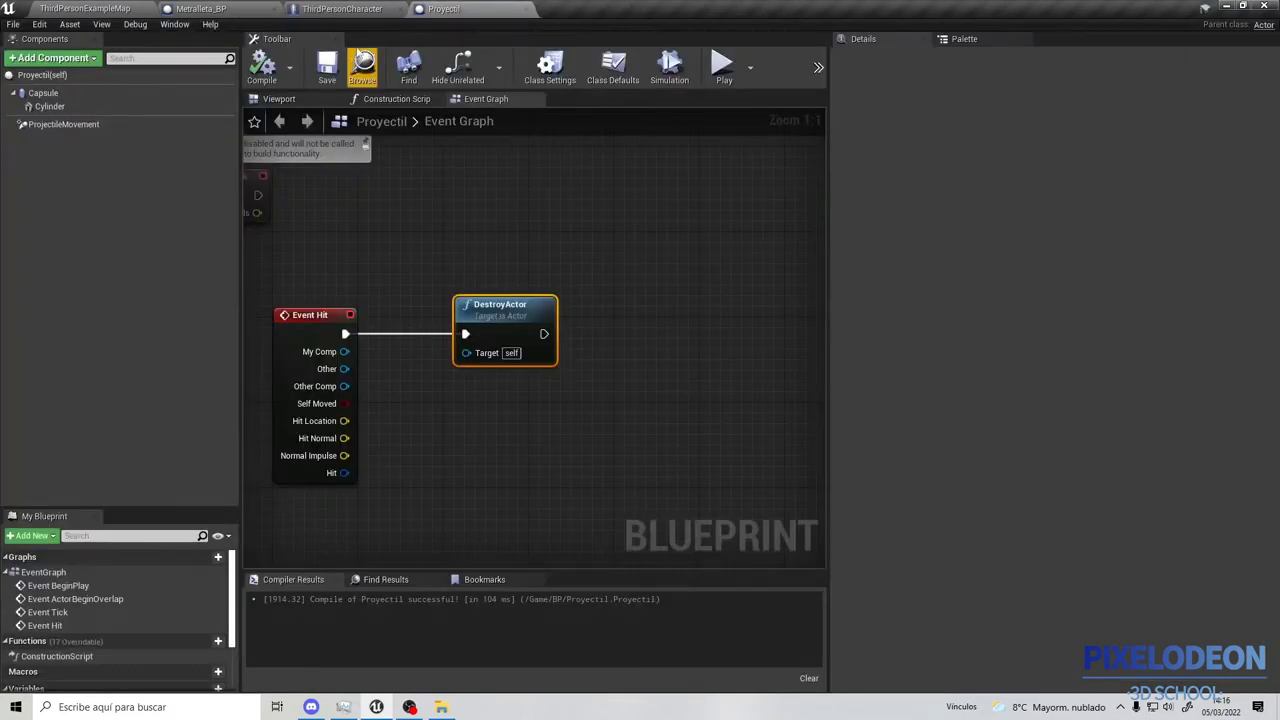
{"action": "left_click", "coordinate": [341, 8]}
Pan and zoom the Event Graph to the Audio component's Play and Stop nodes.
{"action": "scroll", "coordinate": [528, 220], "scroll_direction": "down", "scroll_amount": 8}
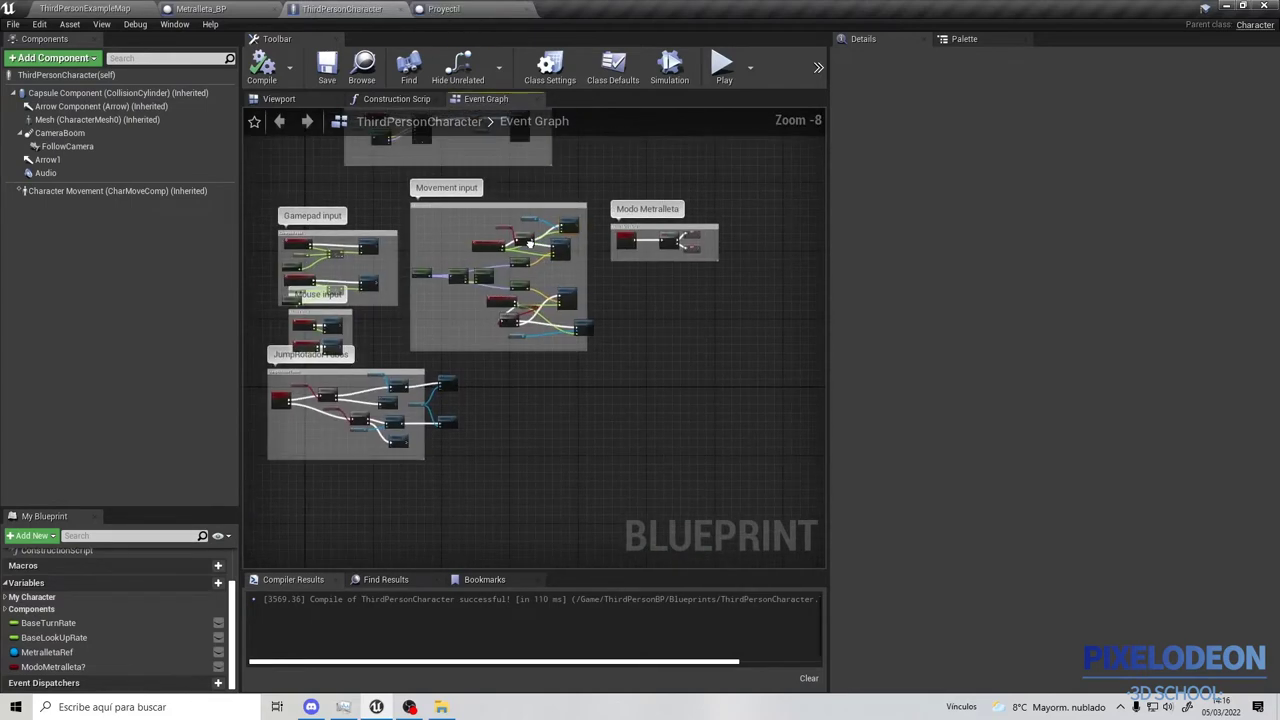
{"action": "right_click_drag", "start_coordinate": [528, 239], "coordinate": [550, 211]}
{"action": "scroll", "coordinate": [550, 211], "scroll_direction": "up", "scroll_amount": 4}
{"action": "mouse_move", "coordinate": [560, 264]}
{"action": "right_mouse_down"}
{"action": "mouse_move", "coordinate": [485, 208]}
{"action": "mouse_move", "coordinate": [497, 170]}
{"action": "right_mouse_up"}
{"action": "right_click", "coordinate": [529, 219]}
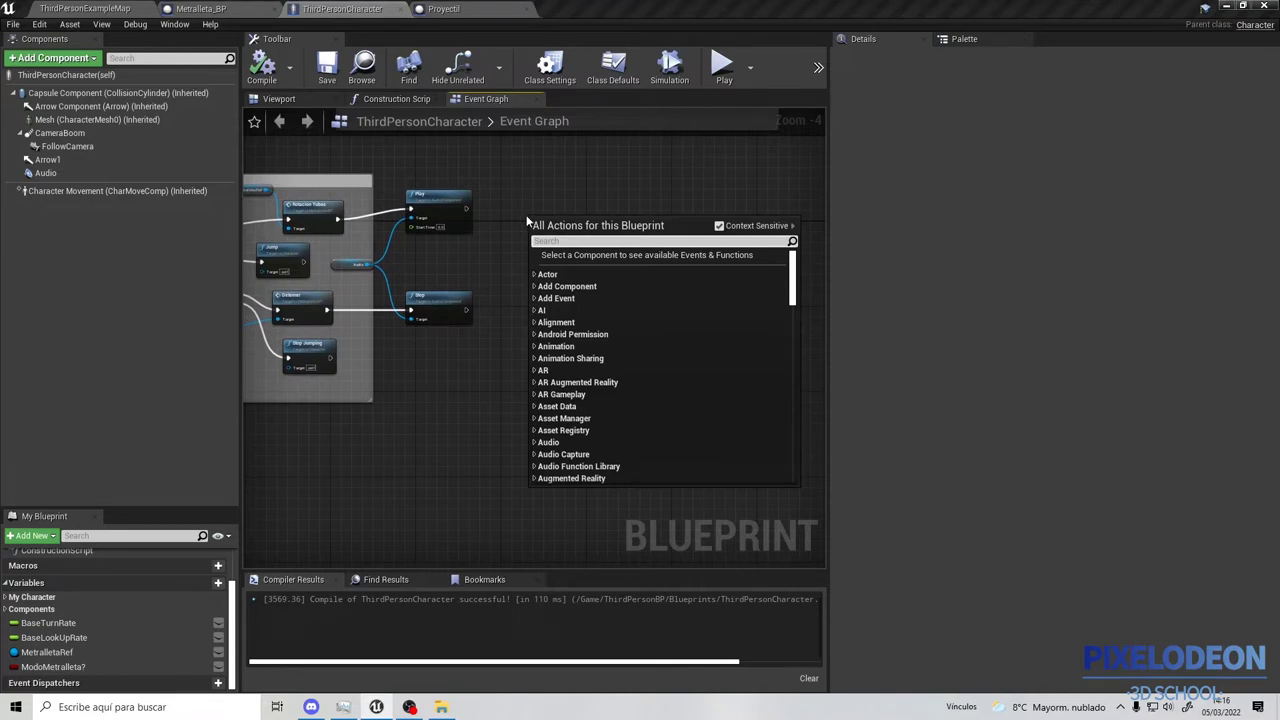
{"action": "left_click", "coordinate": [516, 183]}
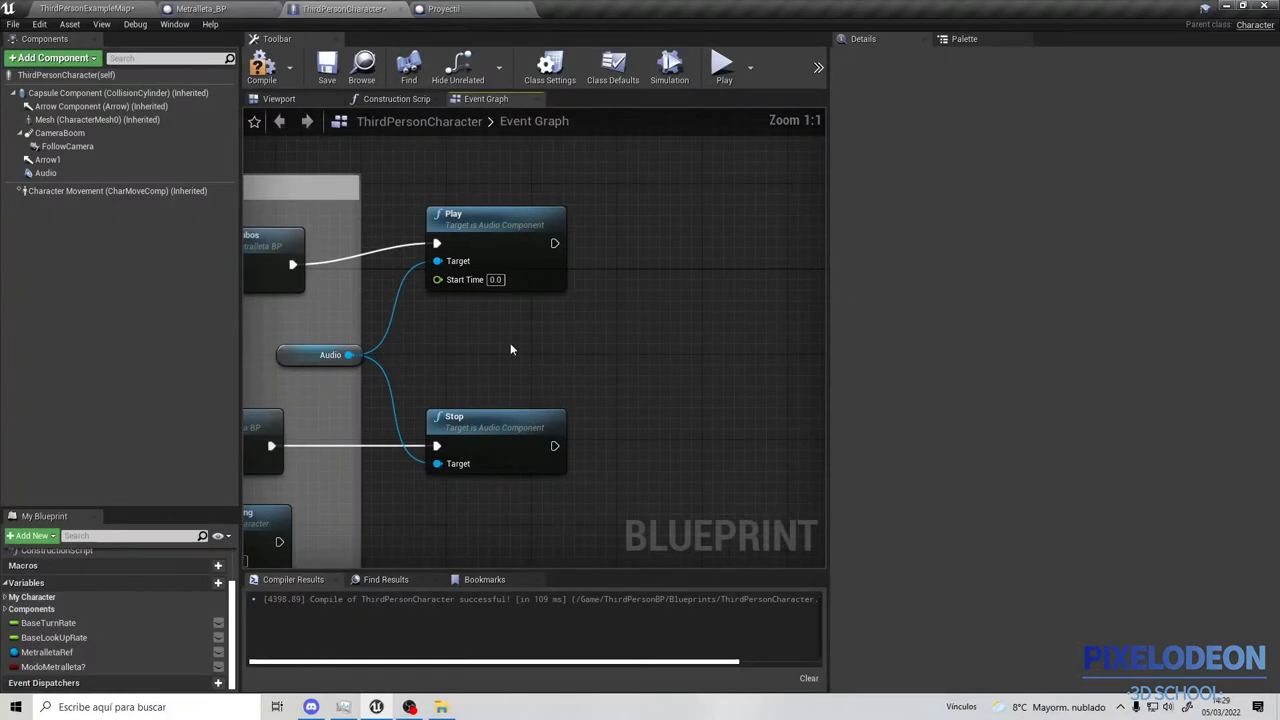
Add a Get Player Controller node to the character graph.
{"action": "right_click", "coordinate": [511, 349]}
{"action": "type", "text": "g"}
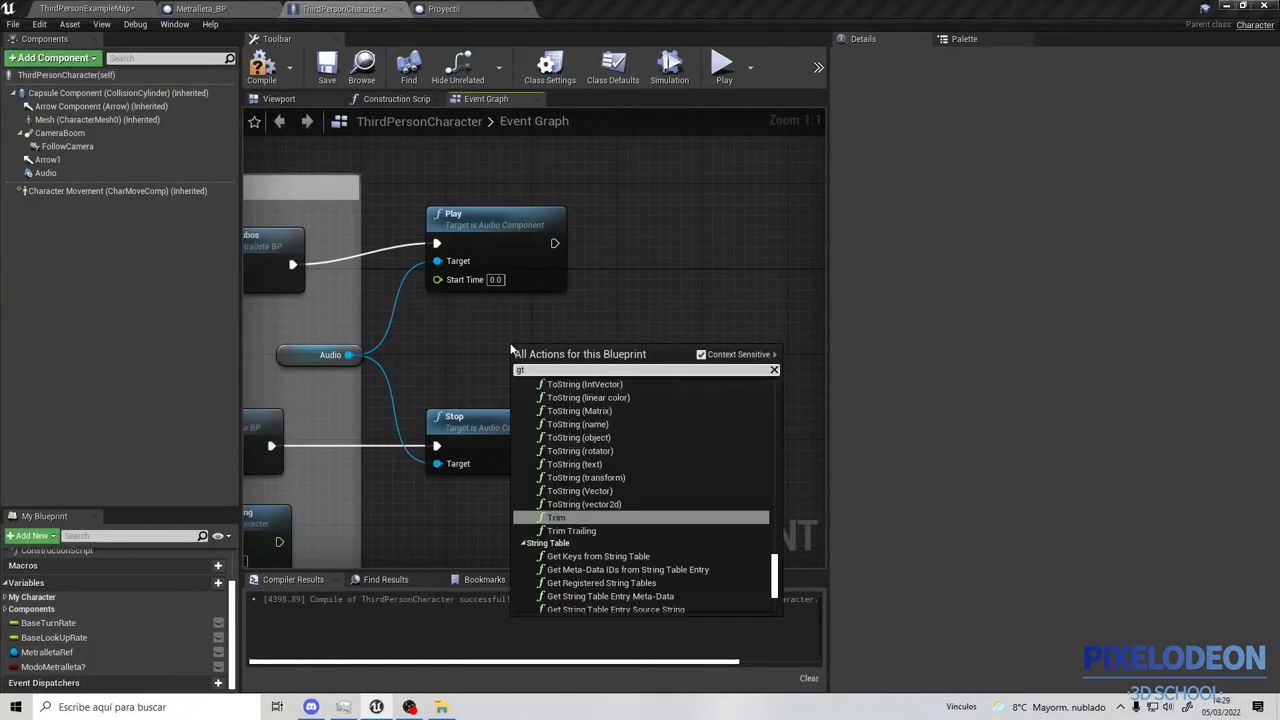
{"action": "type", "text": "et player "}
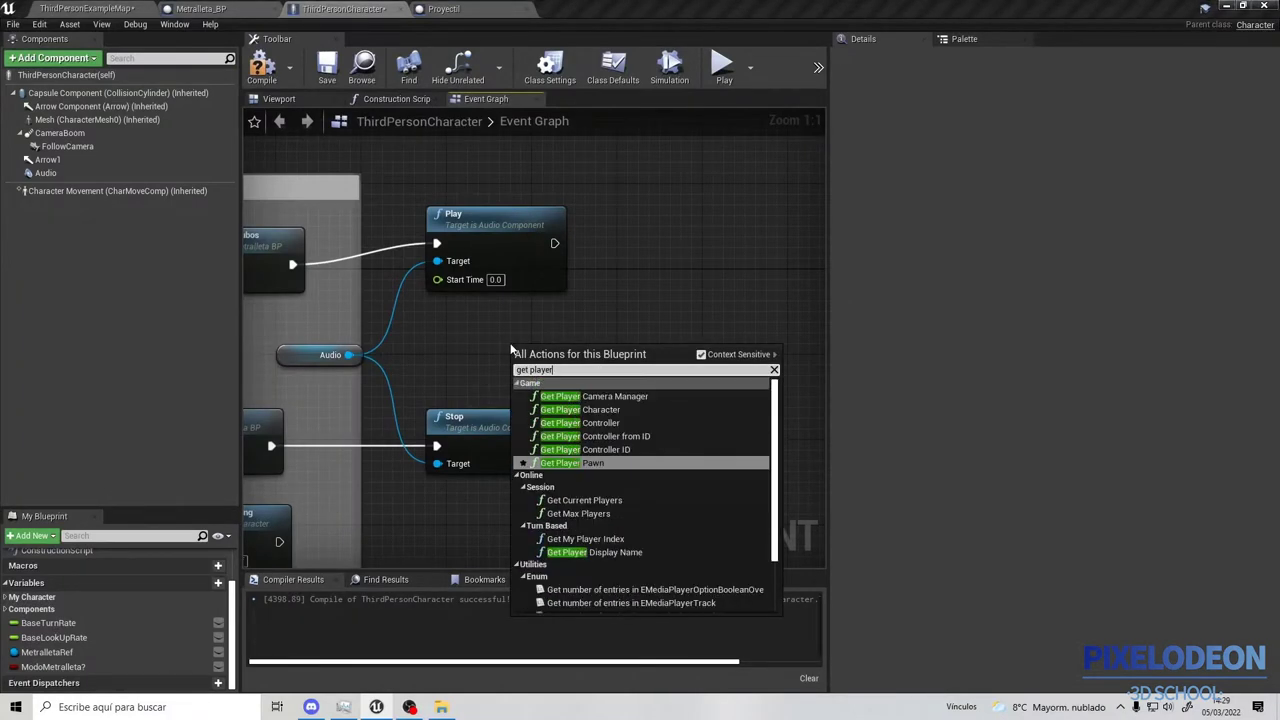
{"action": "type", "text": "cont"}
{"action": "key", "text": "Return"}
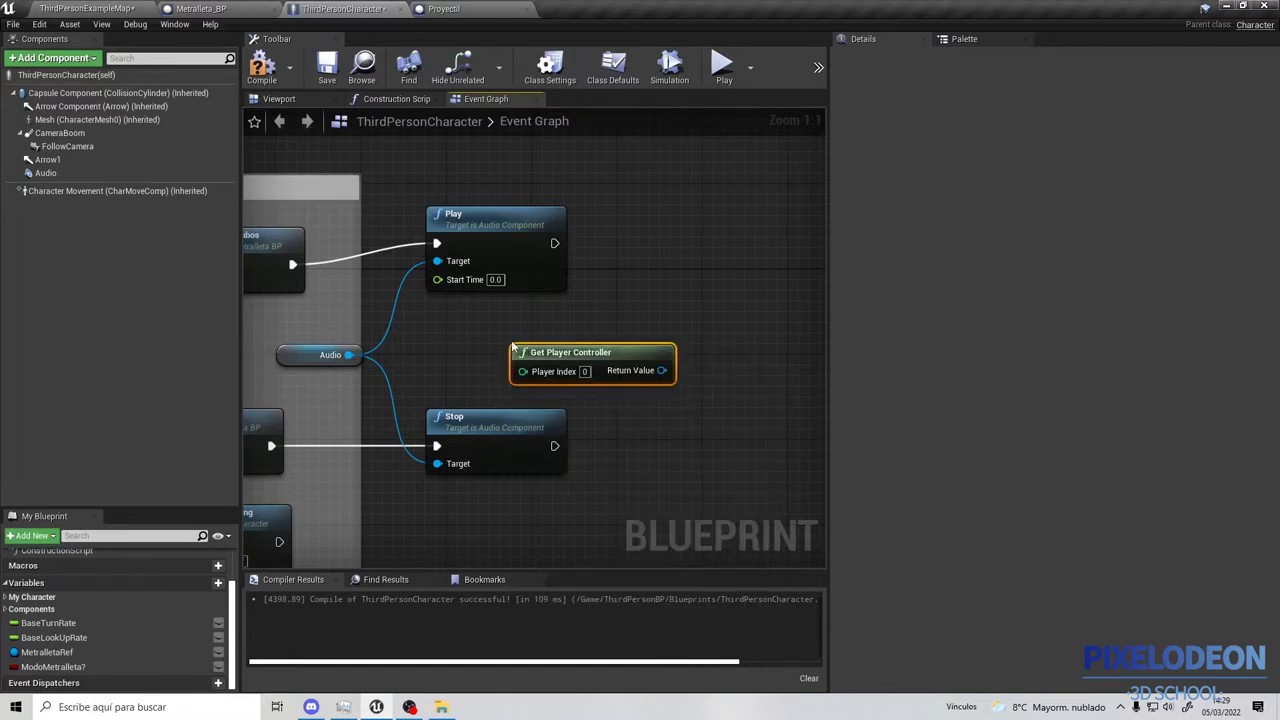
Add a Client Play Force Feedback node wired from the controller's Return Value, placed above.
{"action": "mouse_move", "coordinate": [594, 360]}
{"action": "left_mouse_down"}
{"action": "mouse_move", "coordinate": [562, 360]}
{"action": "mouse_move", "coordinate": [685, 266]}
{"action": "left_mouse_up"}
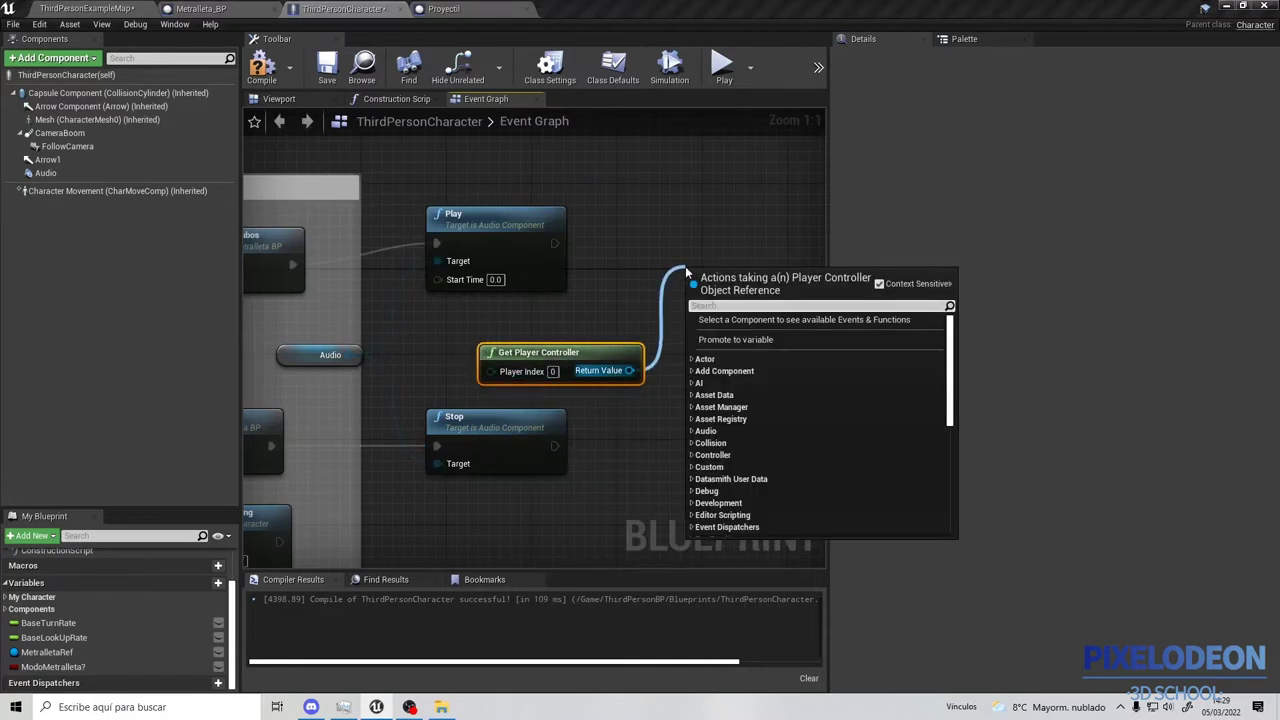
{"action": "type", "text": "client"}
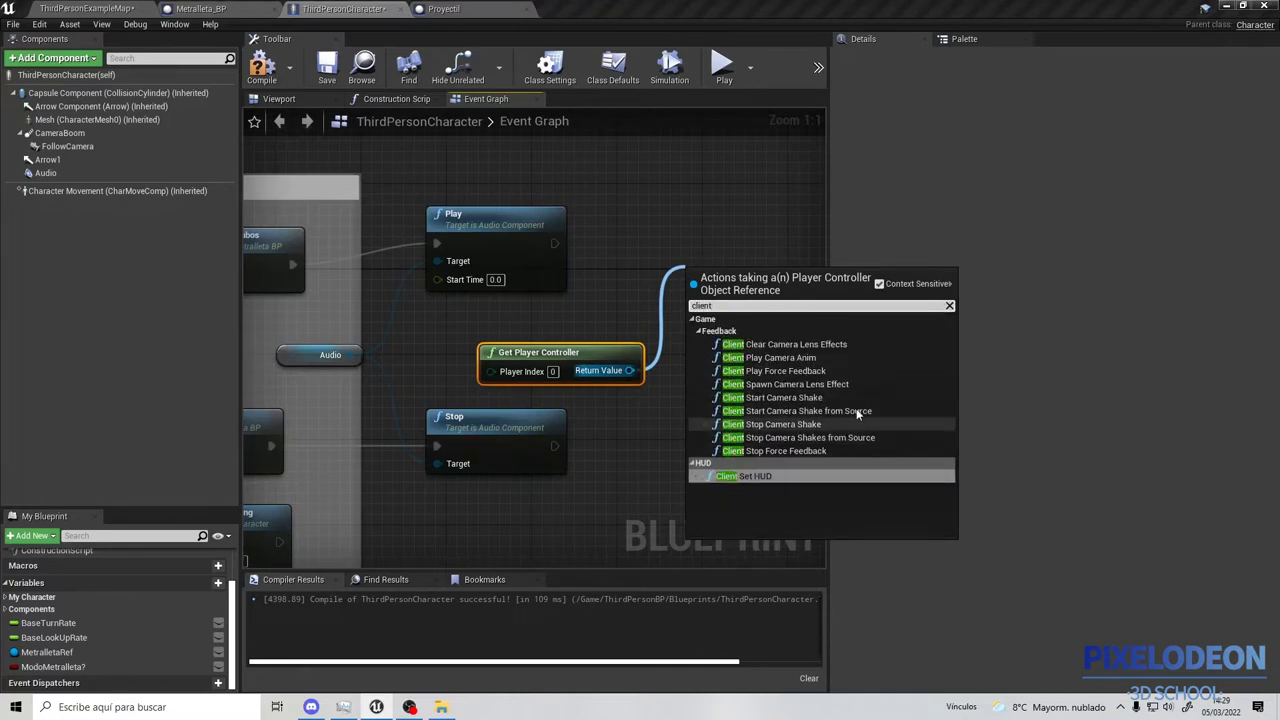
{"action": "left_click", "coordinate": [786, 371]}
{"action": "left_click_drag", "start_coordinate": [698, 240], "coordinate": [698, 176]}
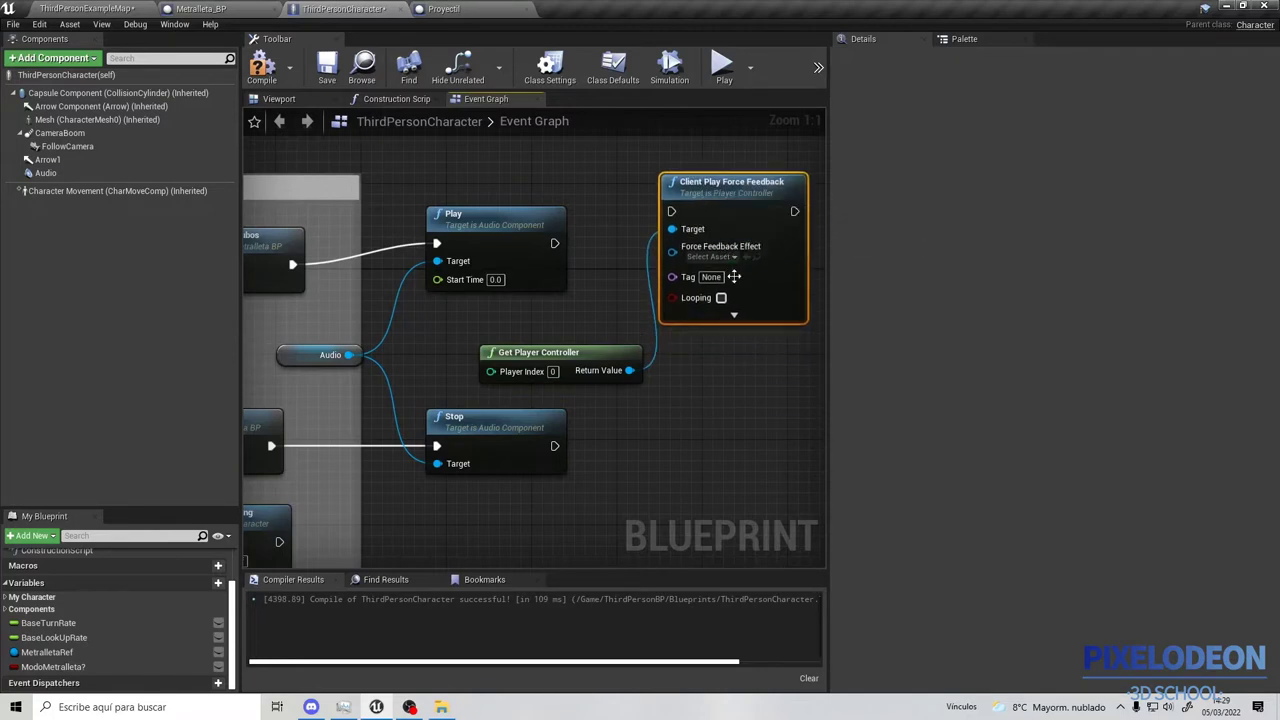
{"action": "left_click", "coordinate": [710, 257]}
Make the audio Play call trigger a looping Client Play Force Feedback using Vibracion.
{"action": "left_click", "coordinate": [739, 336]}
{"action": "left_click_drag", "start_coordinate": [554, 243], "coordinate": [606, 232]}
{"action": "left_click_drag", "start_coordinate": [675, 212], "coordinate": [673, 212]}
{"action": "left_click", "coordinate": [721, 300]}
Add a Client Stop Force Feedback from the controller, triggered by the audio Stop node.
{"action": "right_click_drag", "start_coordinate": [670, 412], "coordinate": [627, 255]}
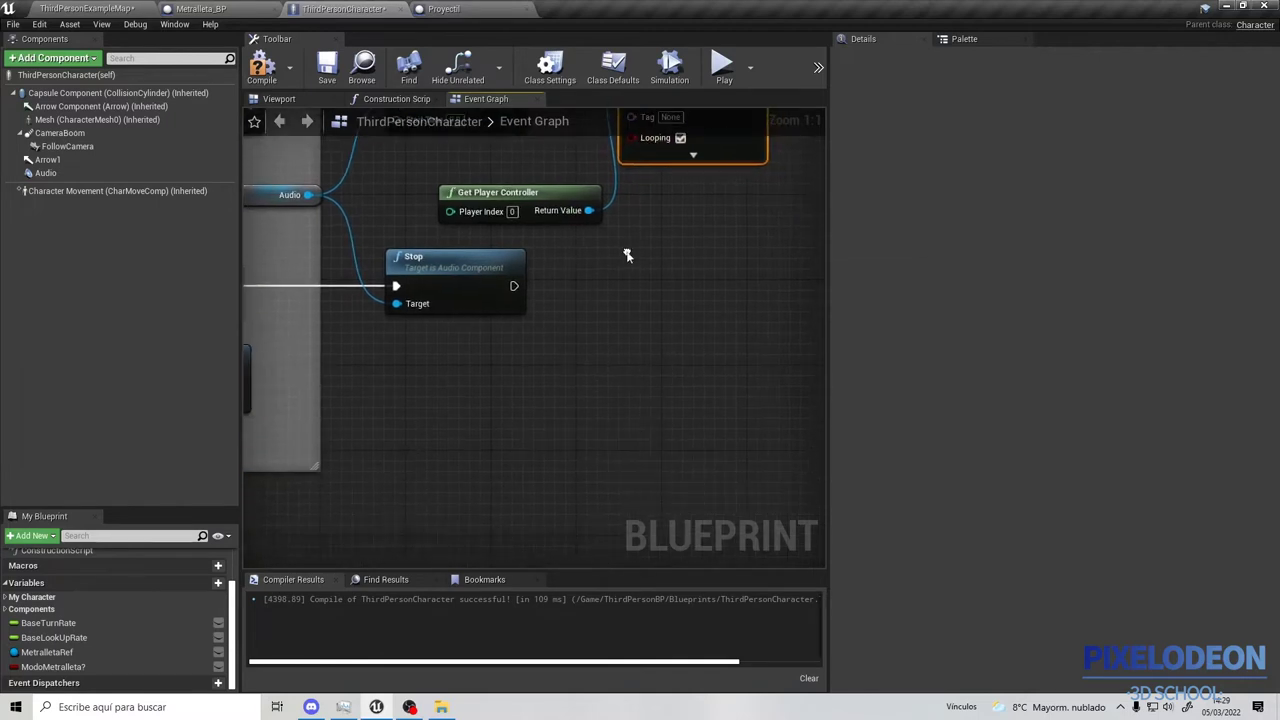
{"action": "left_click_drag", "start_coordinate": [589, 210], "coordinate": [646, 308]}
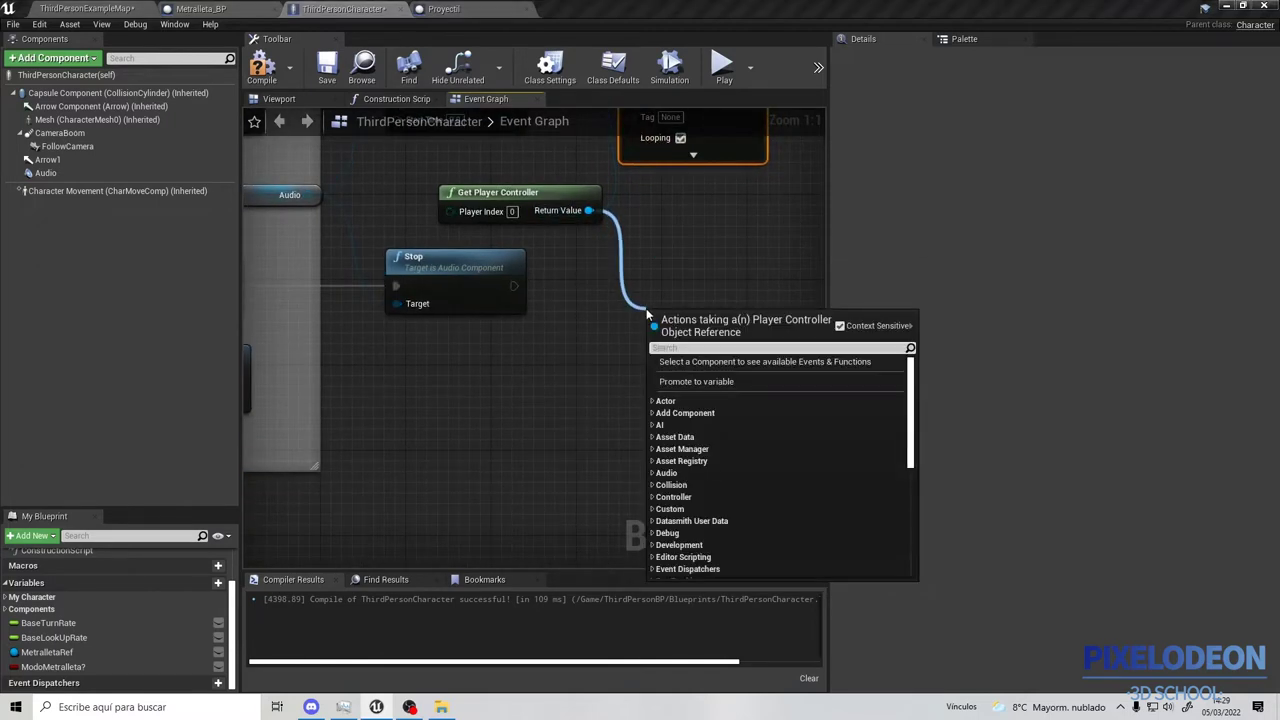
{"action": "scroll", "coordinate": [646, 308], "scroll_direction": "down", "scroll_amount": 5}
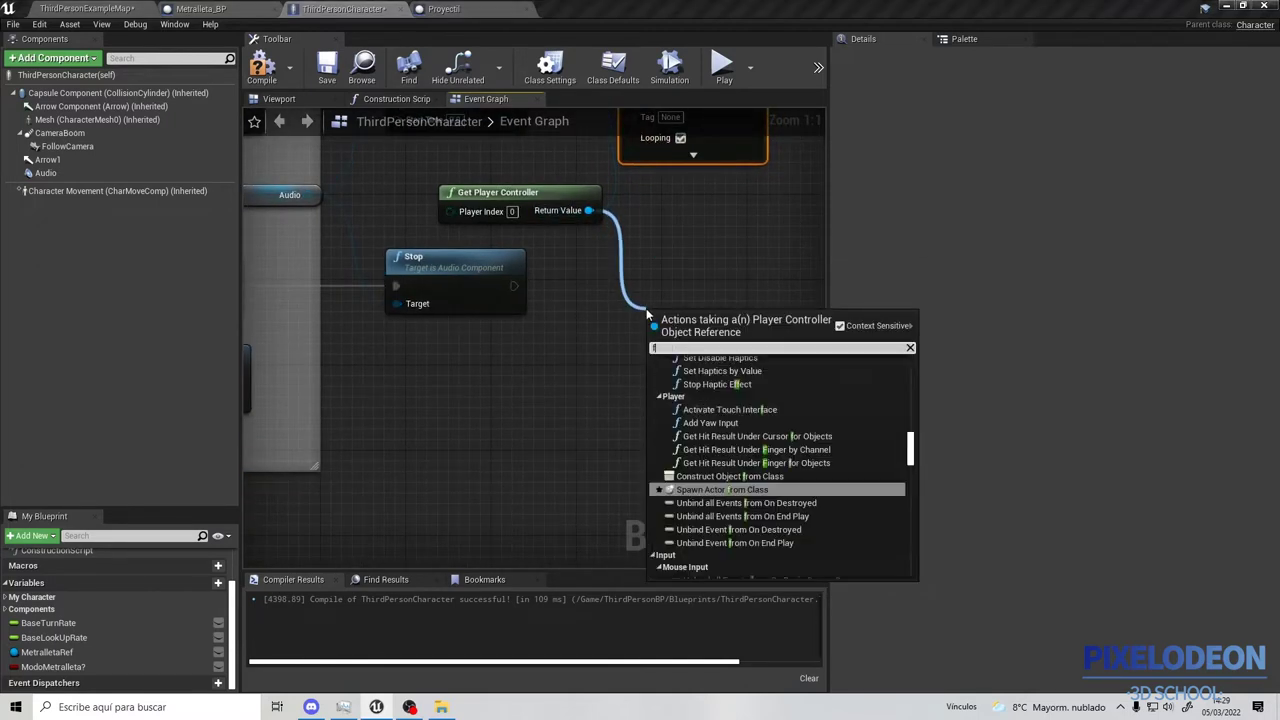
{"action": "scroll", "coordinate": [646, 308], "scroll_direction": "down", "scroll_amount": 5}
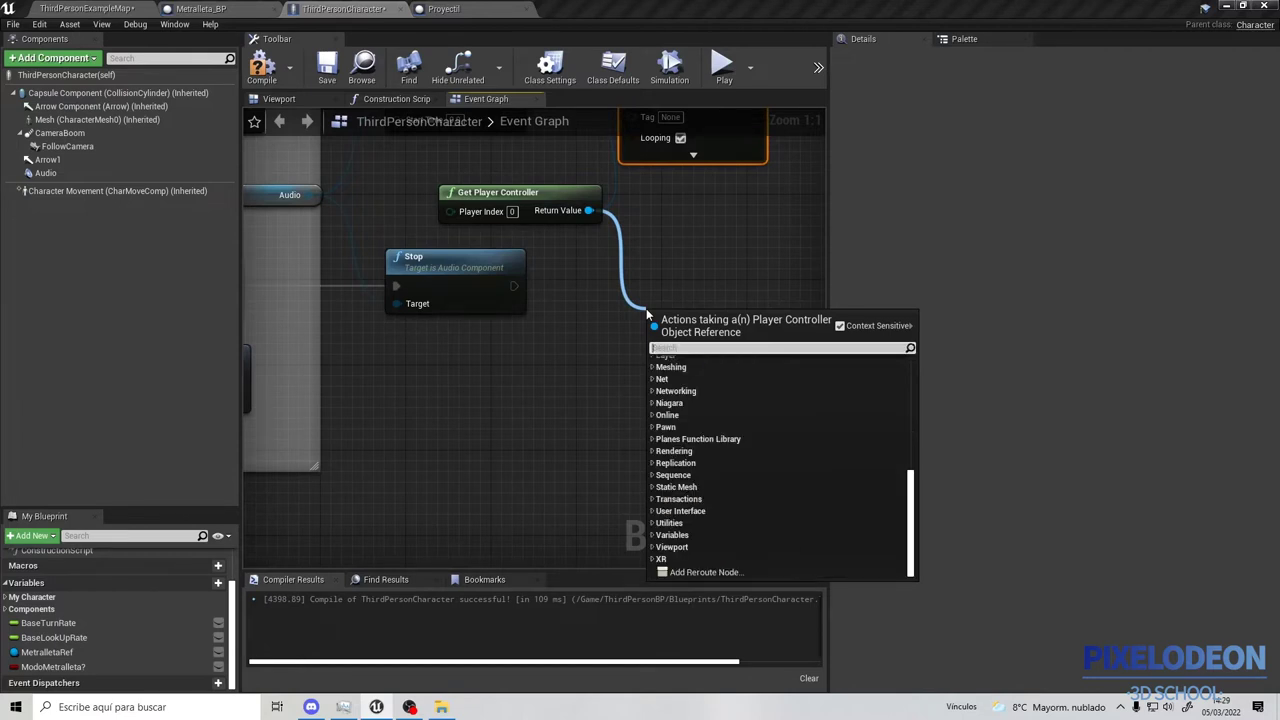
{"action": "type", "text": "client"}
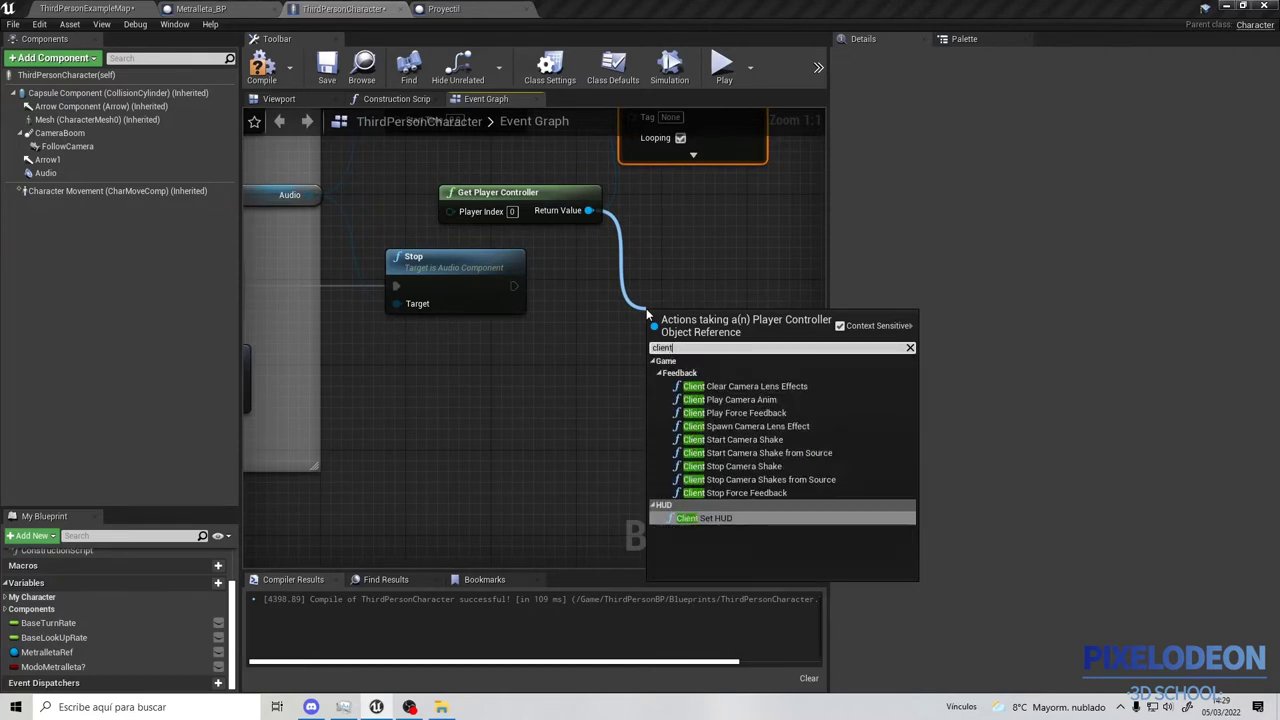
{"action": "left_click", "coordinate": [720, 493]}
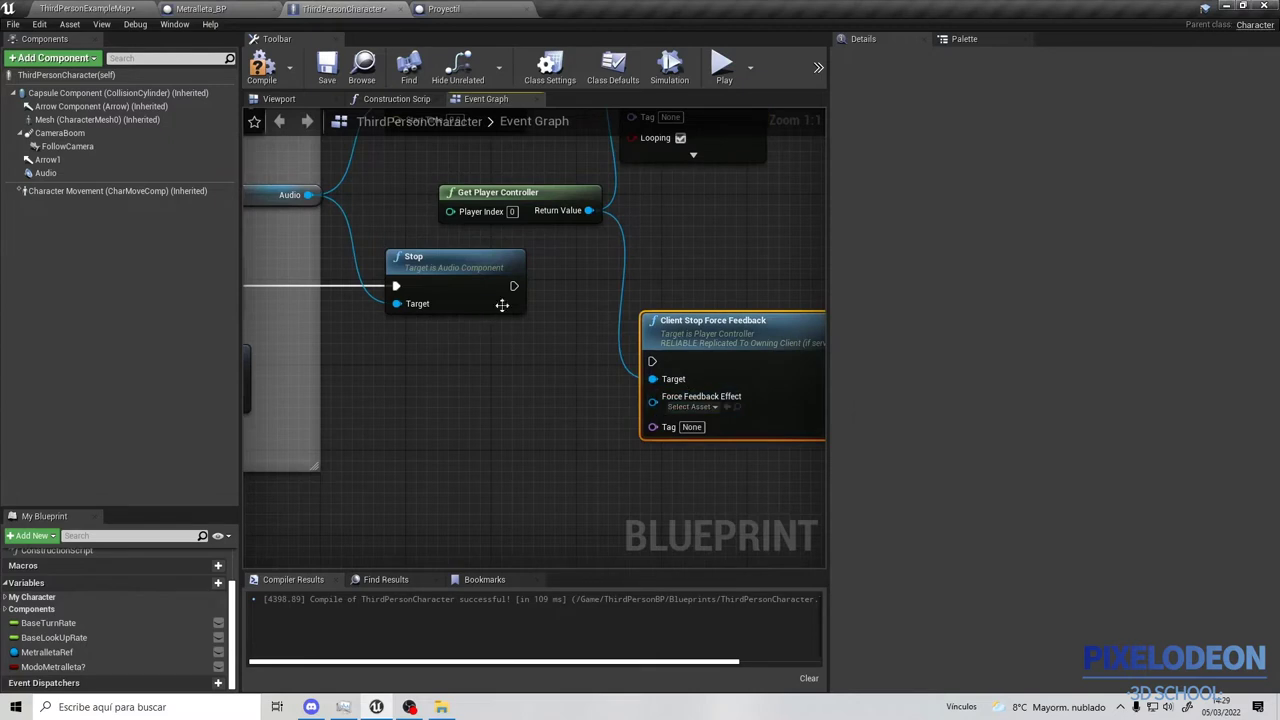
{"action": "left_click_drag", "start_coordinate": [514, 286], "coordinate": [653, 368]}
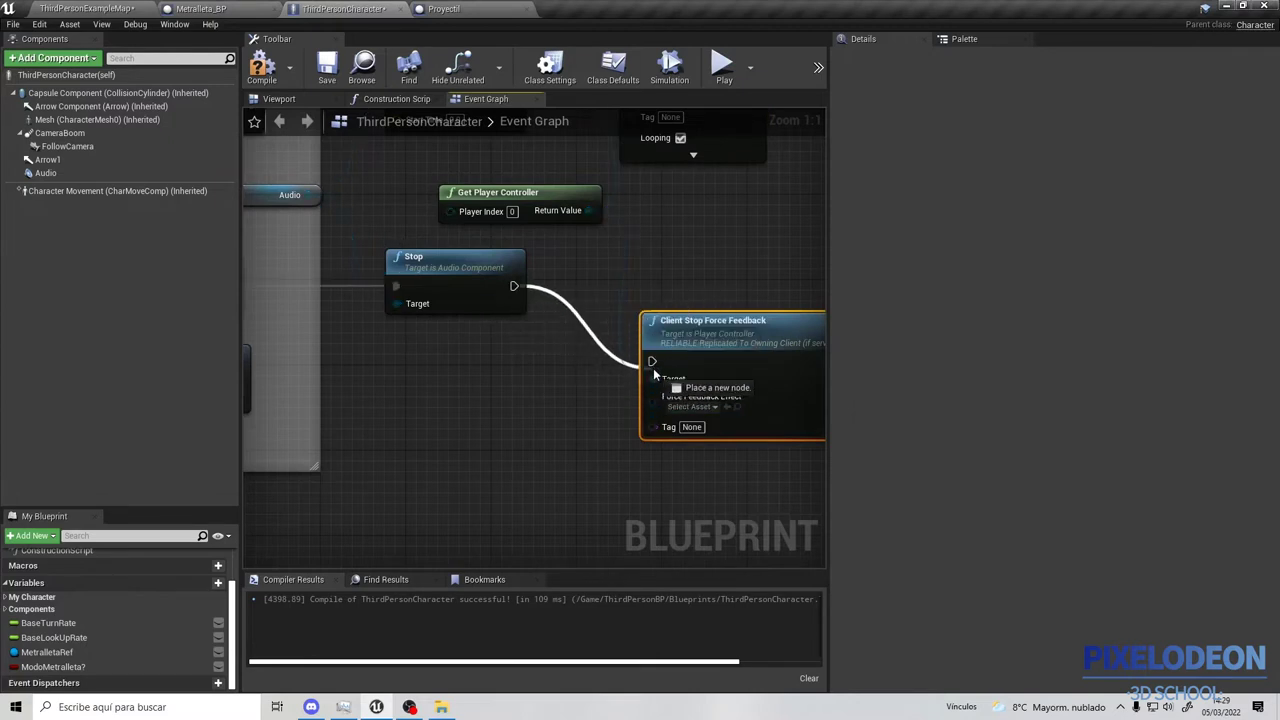
Set the Client Stop Force Feedback effect to Vibracion and tidy the node layout.
{"action": "left_click", "coordinate": [662, 289]}
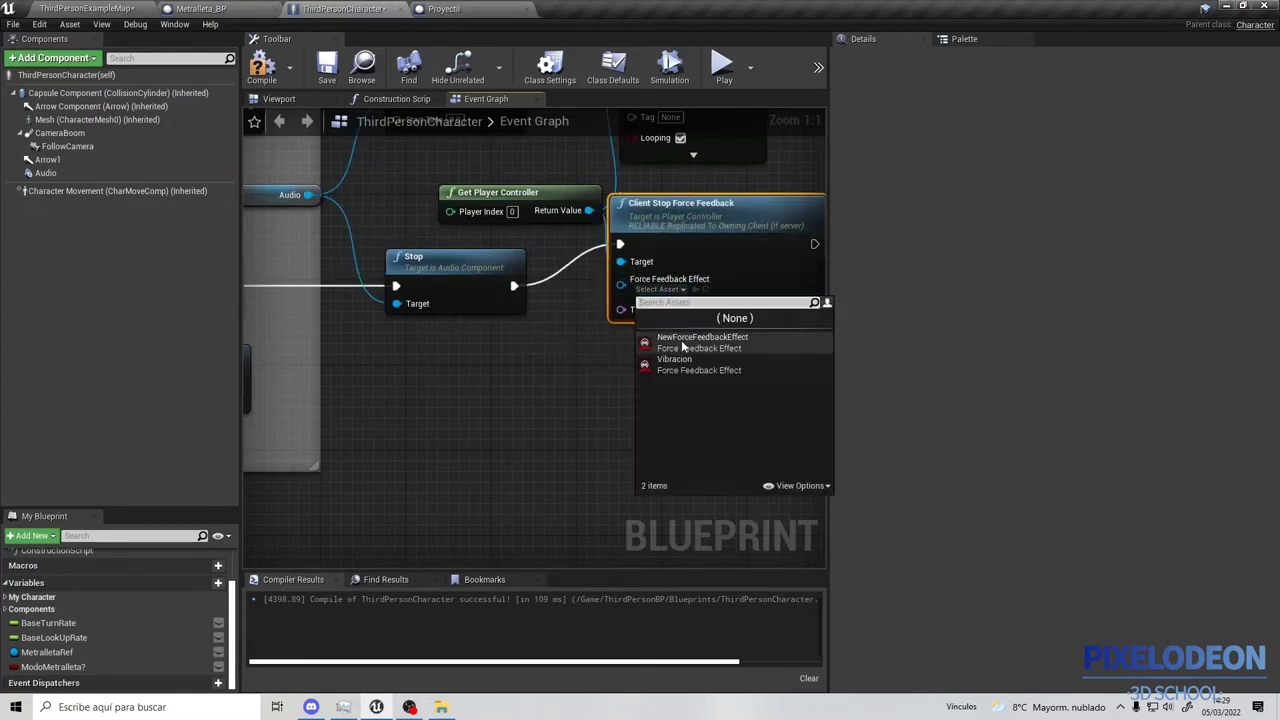
{"action": "left_click", "coordinate": [683, 345]}
{"action": "left_click", "coordinate": [667, 289]}
{"action": "left_click", "coordinate": [690, 365]}
{"action": "left_click_drag", "start_coordinate": [703, 232], "coordinate": [733, 296]}
{"action": "right_click_drag", "start_coordinate": [673, 220], "coordinate": [604, 266]}
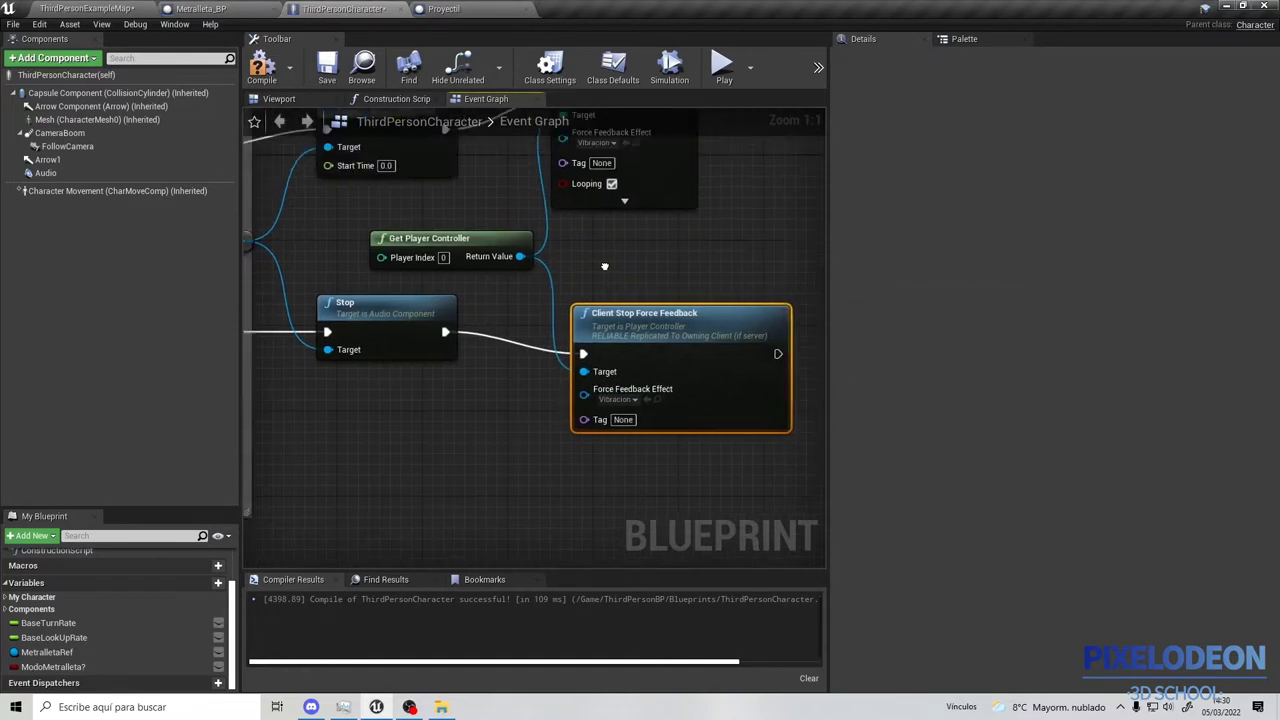
{"action": "scroll", "coordinate": [604, 266], "scroll_direction": "down", "scroll_amount": 3}
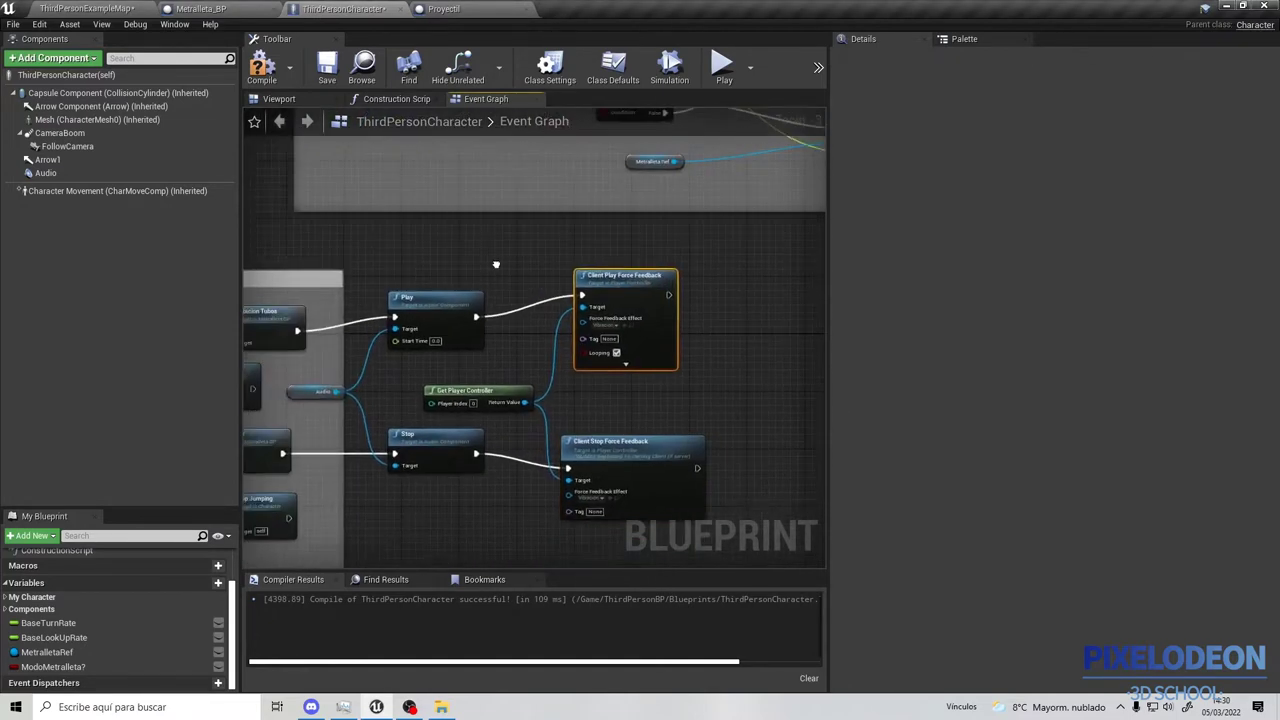
{"action": "right_click_drag", "start_coordinate": [495, 264], "coordinate": [581, 261]}
Compile ThirdPersonCharacter, return to the level, and open the Vibracion effect asset.
{"action": "left_click", "coordinate": [262, 66]}
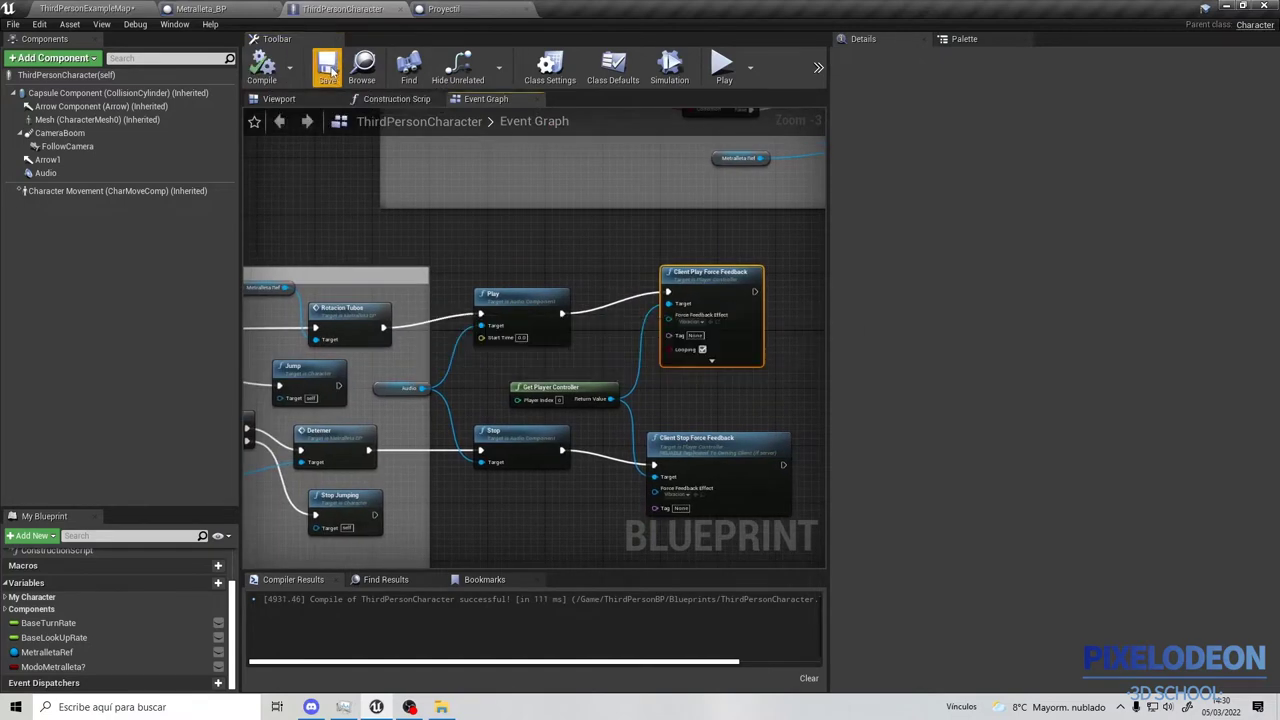
{"action": "left_click", "coordinate": [96, 8]}
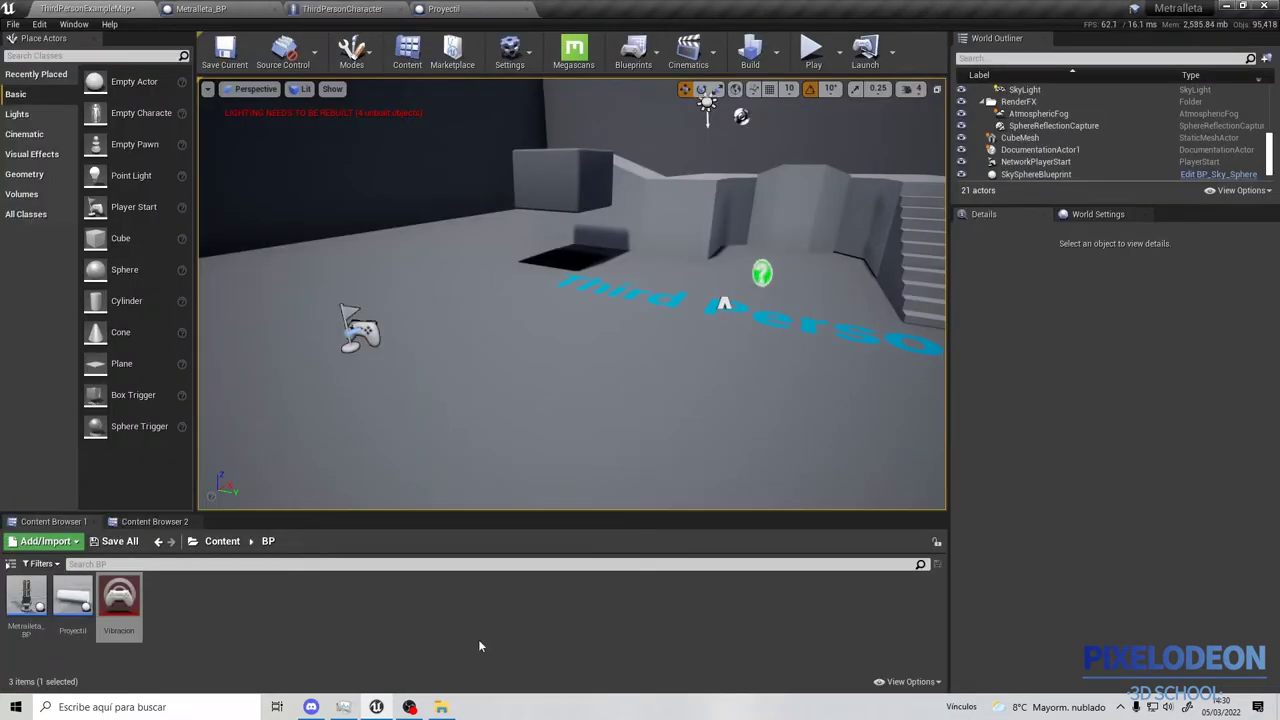
{"action": "double_click", "coordinate": [118, 600]}
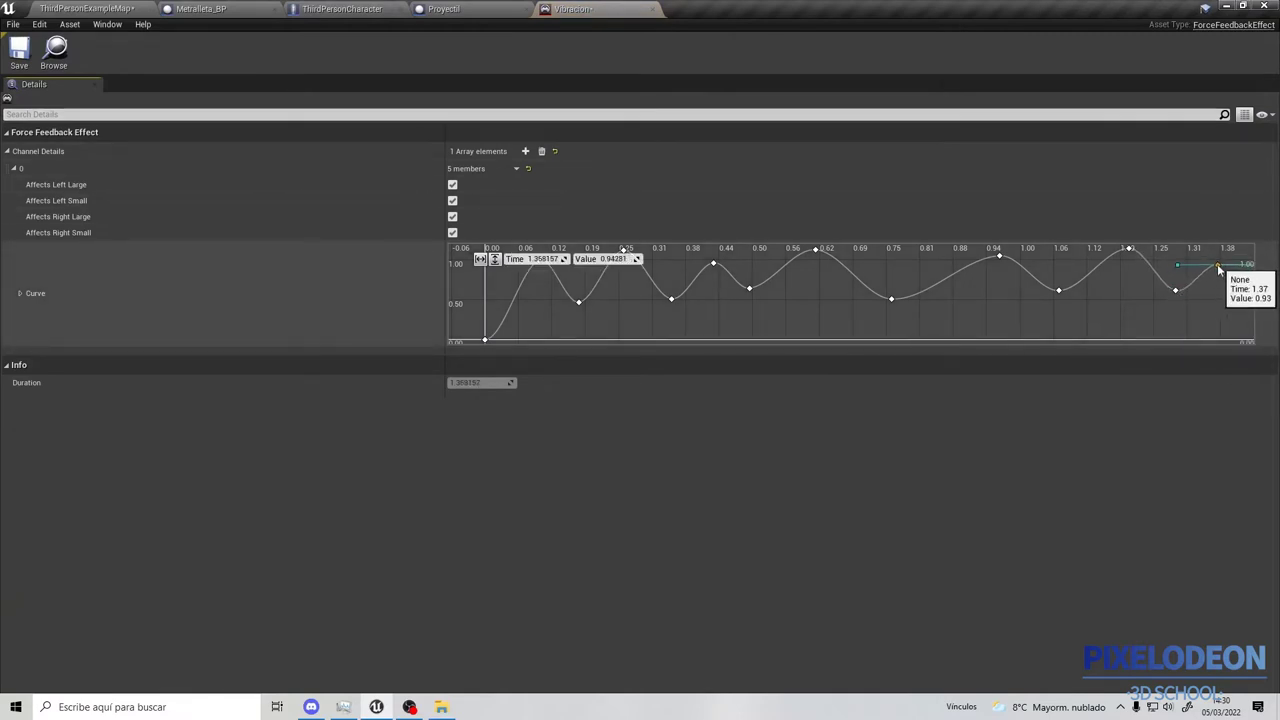
Frame the full Vibracion curve with F, then return to the level map.
{"action": "right_click_drag", "start_coordinate": [1219, 288], "coordinate": [1143, 271]}
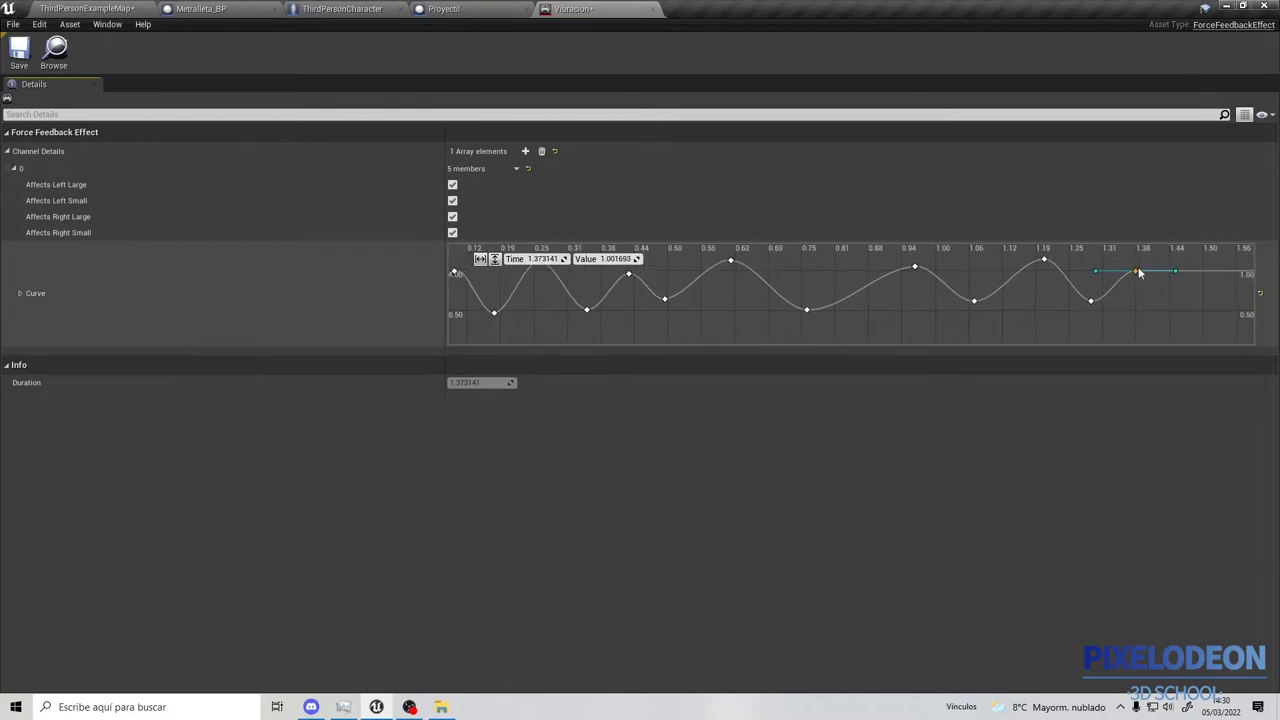
{"action": "key", "text": "f"}
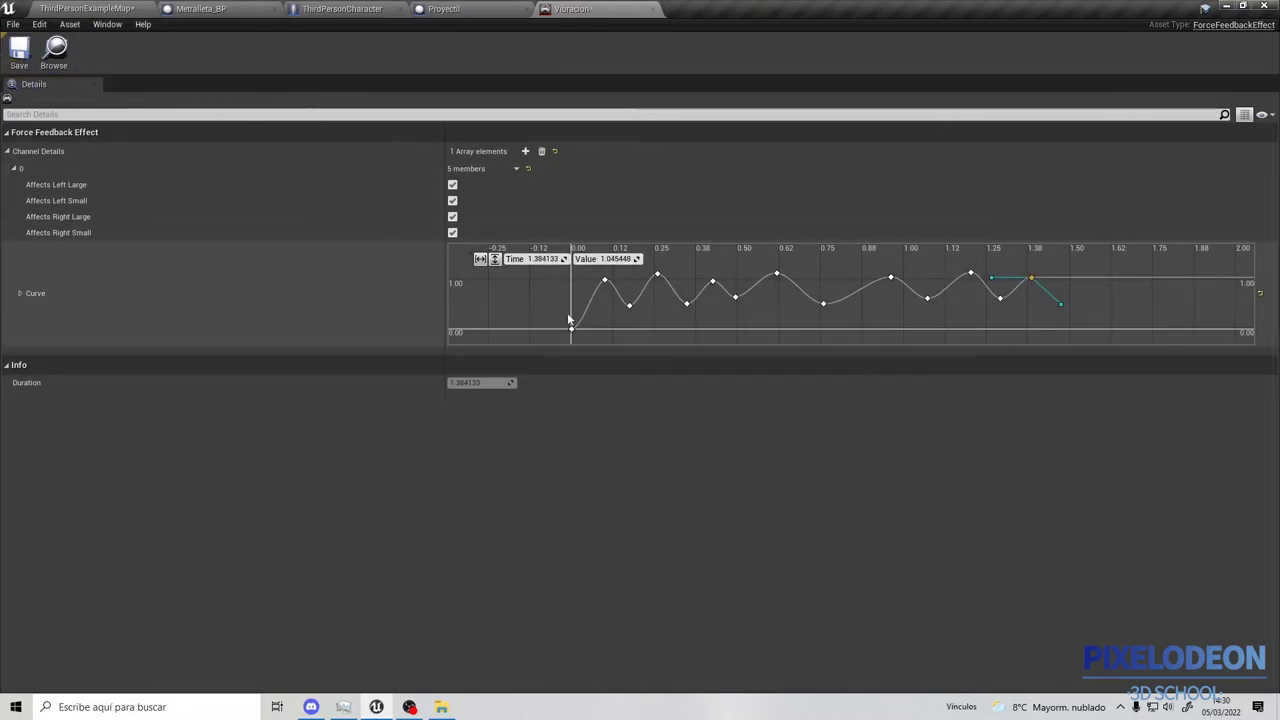
{"action": "left_click", "coordinate": [60, 8]}
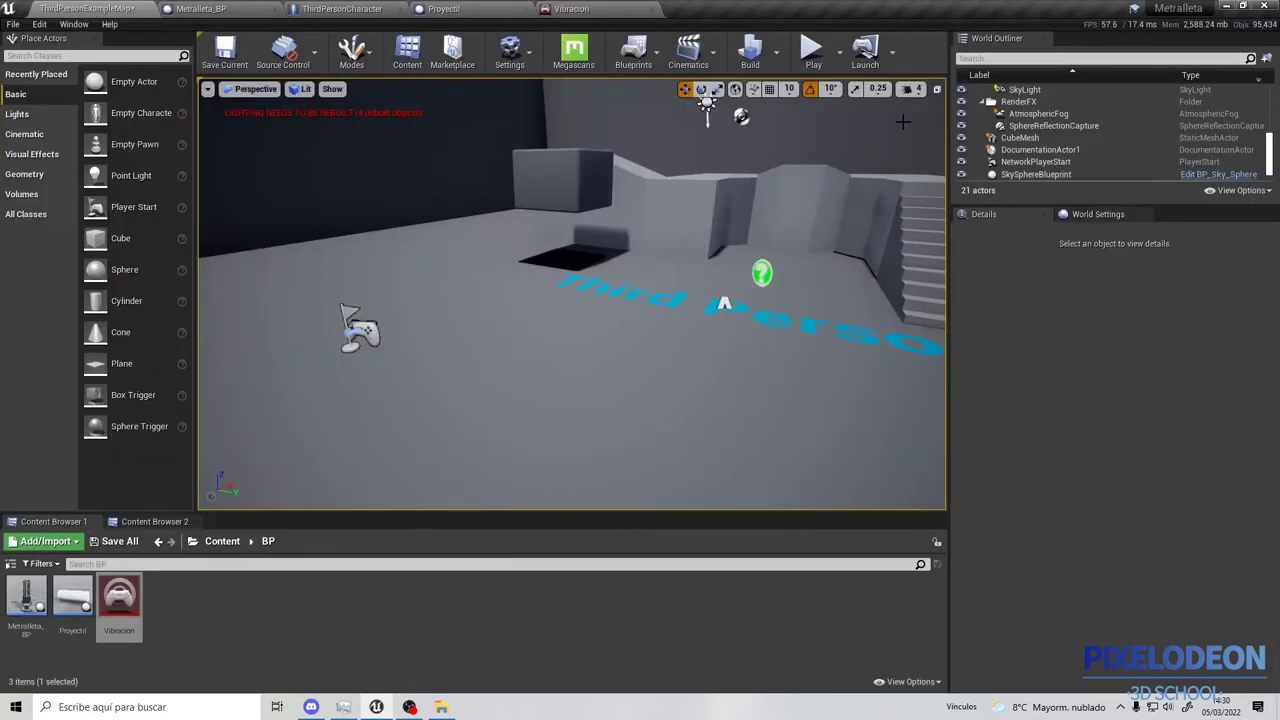
Play-test the level, walking the character toward the gun tower, then stop.
{"action": "left_click", "coordinate": [818, 58]}
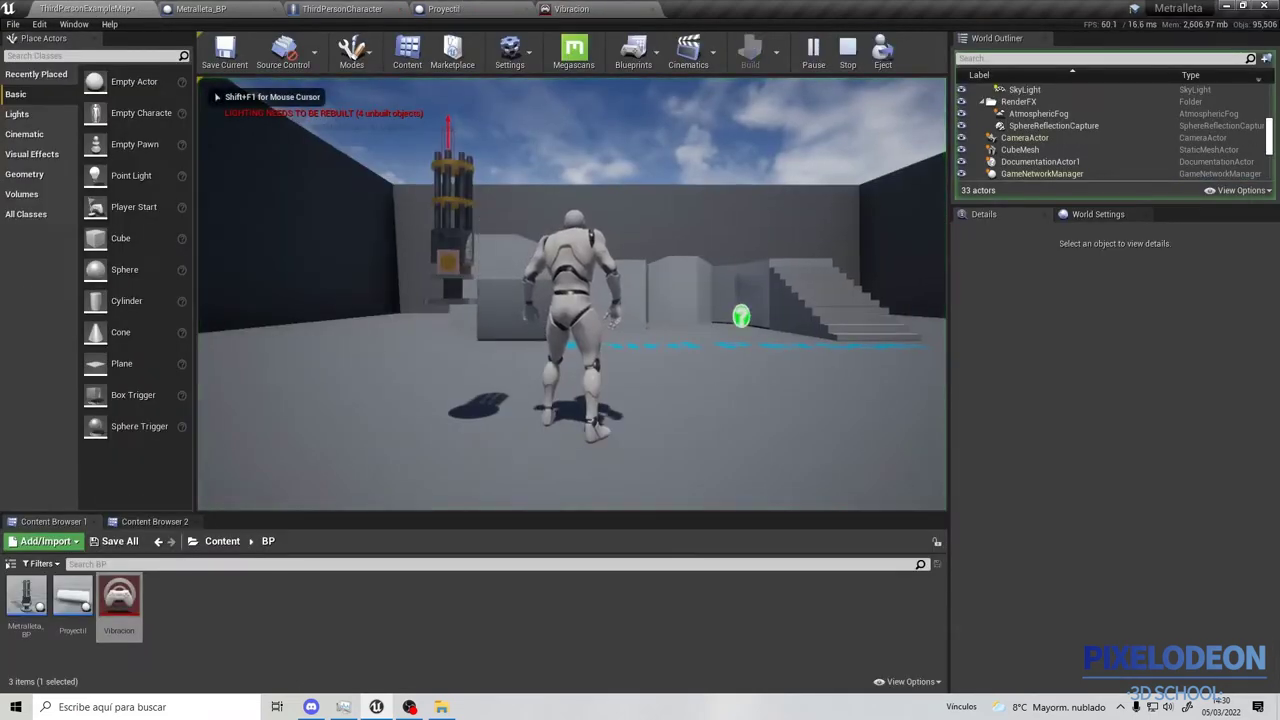
{"action": "key", "text": "w"}
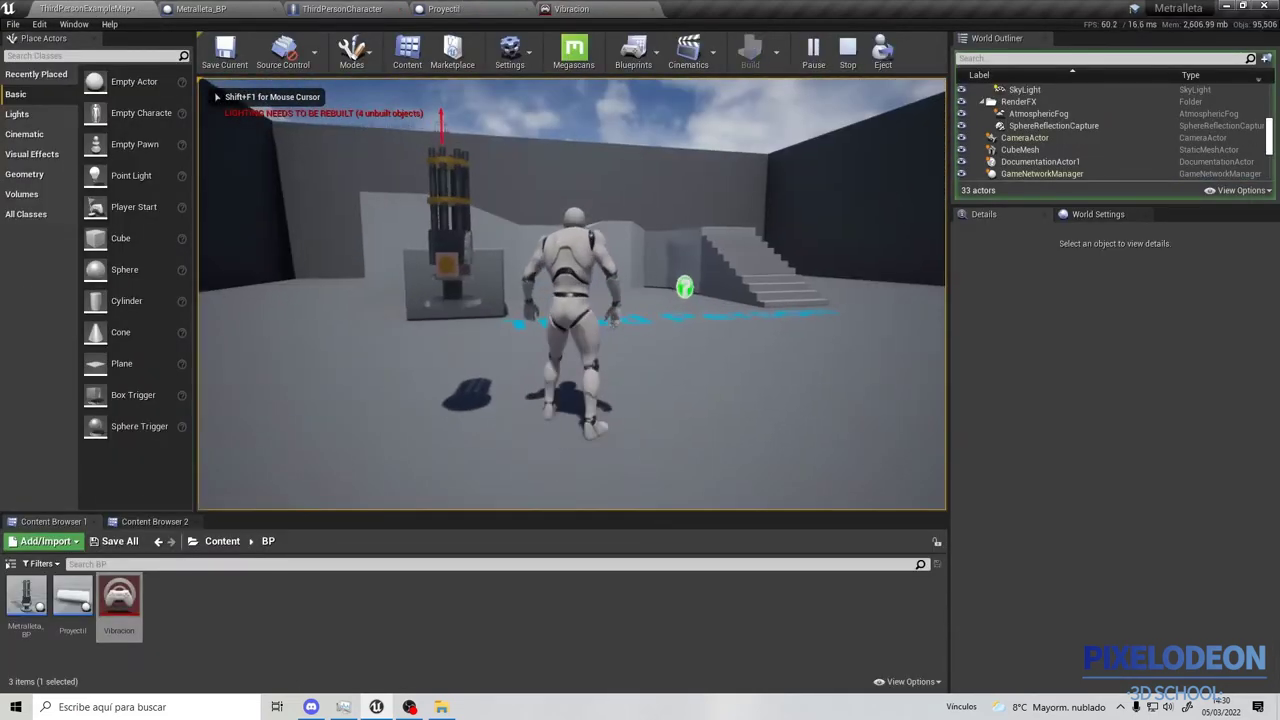
{"action": "key", "text": "w"}
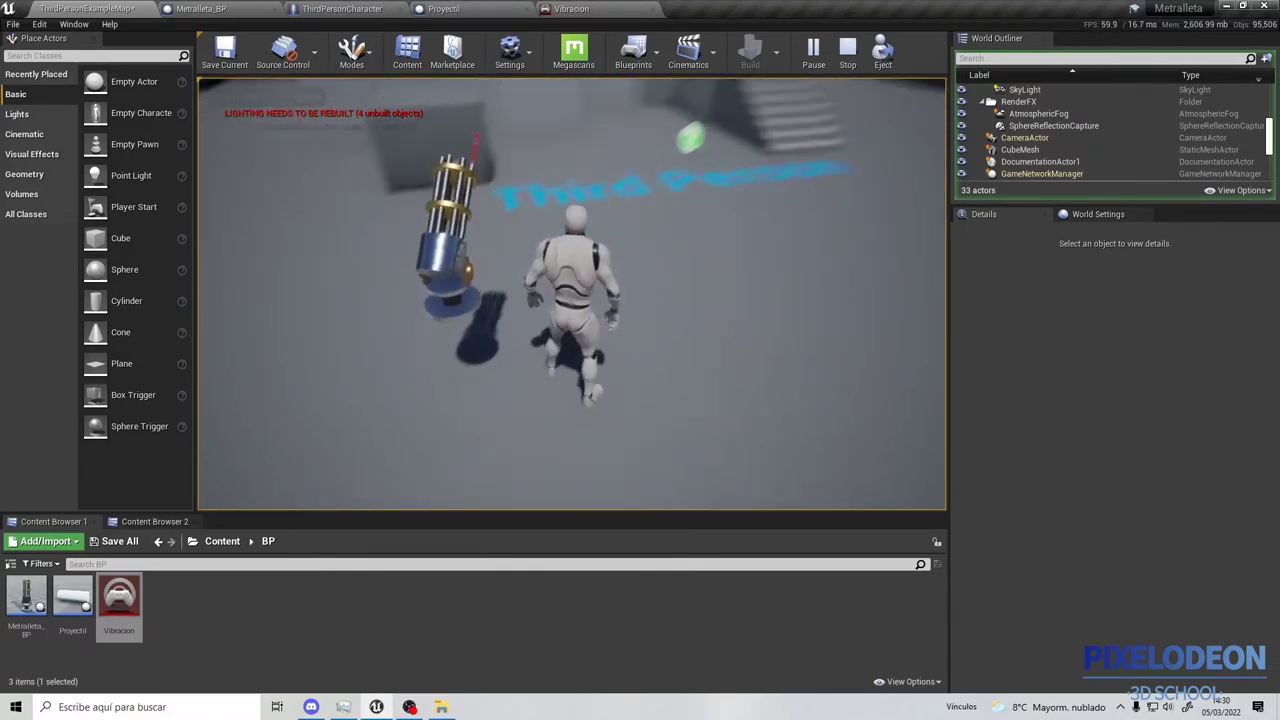
{"action": "key", "text": "w"}
{"action": "key", "text": "w"}
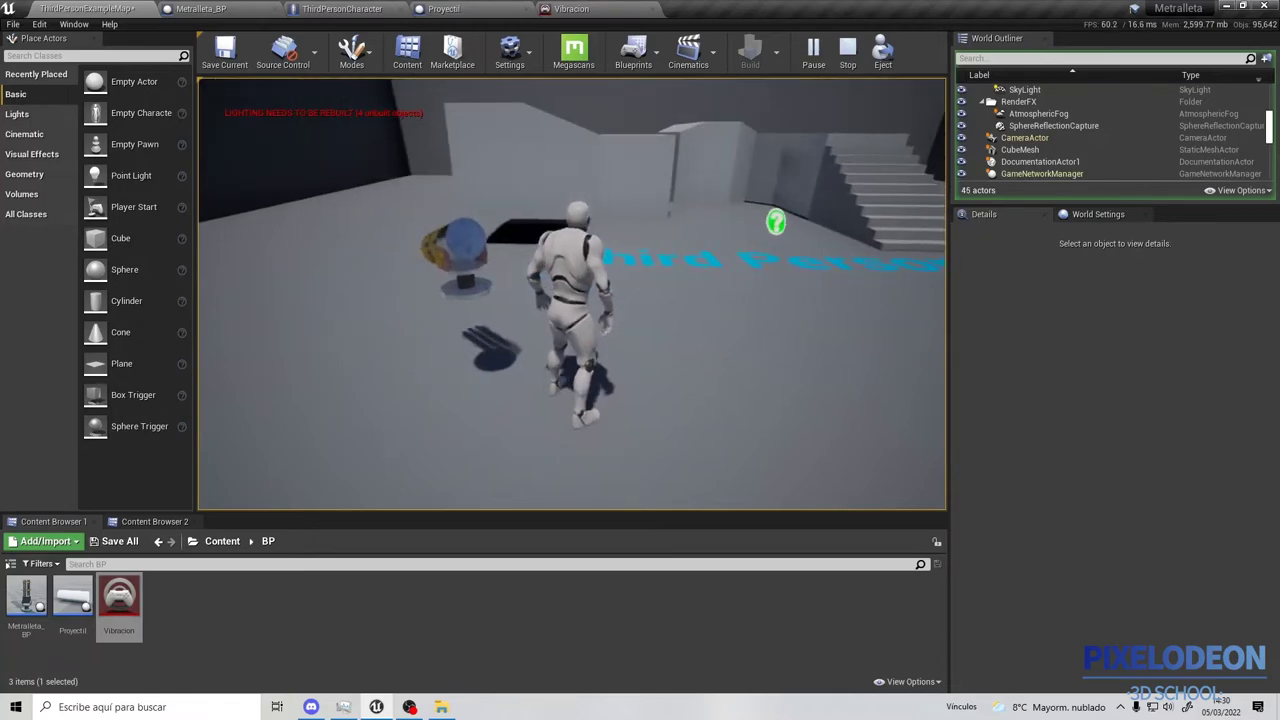
{"action": "key", "text": "Escape"}
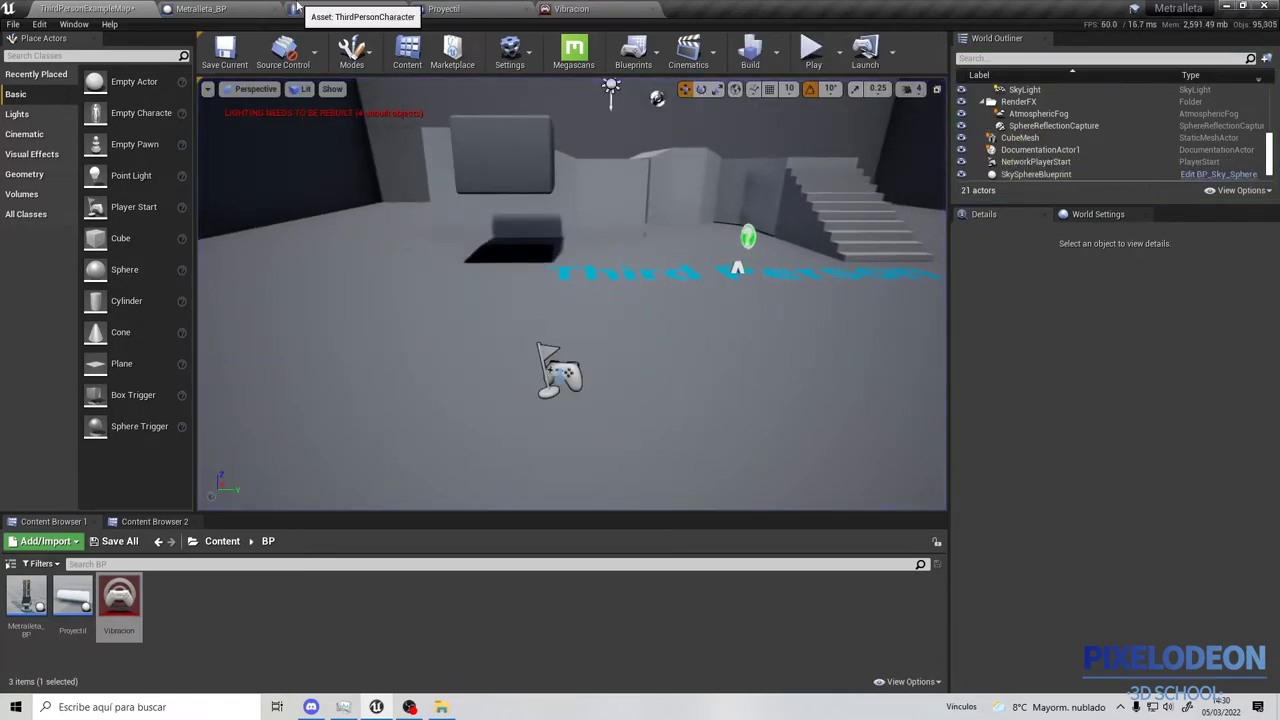
Review the Metralleta_BP Event Graph, then switch to the Proyectil blueprint.
{"action": "left_click", "coordinate": [250, 8]}
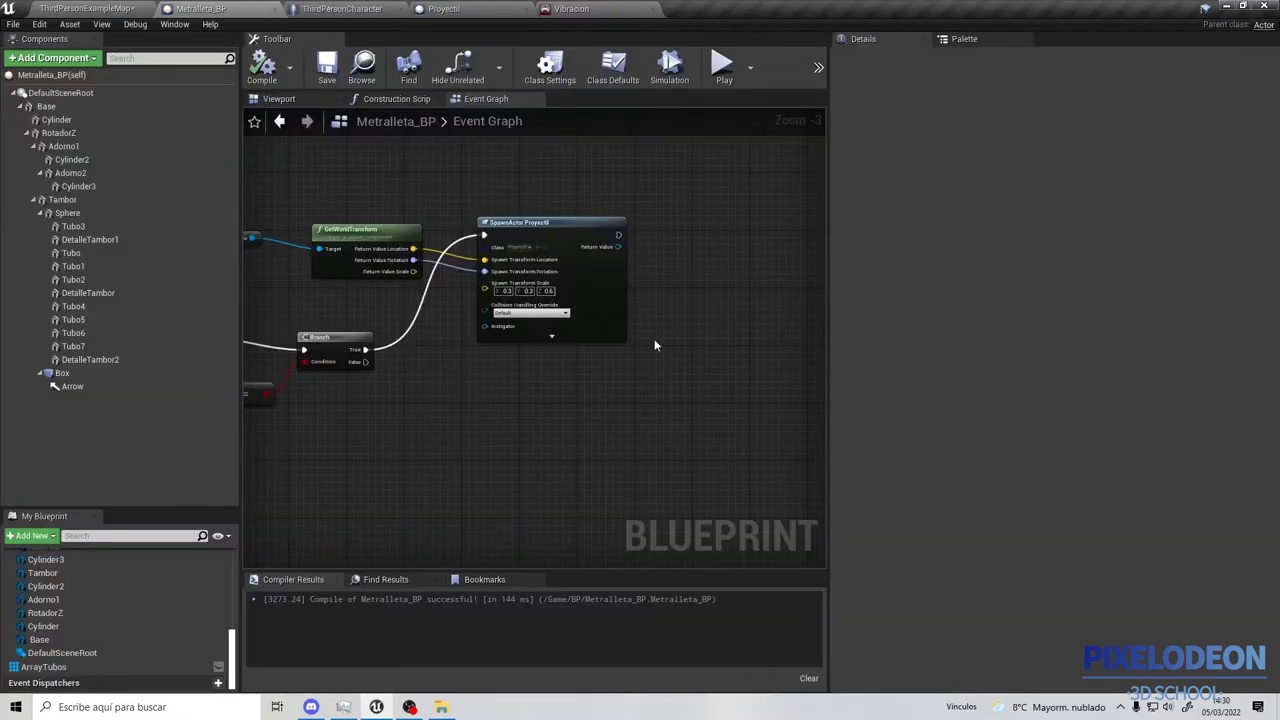
{"action": "scroll", "coordinate": [655, 345], "scroll_direction": "down", "scroll_amount": 3}
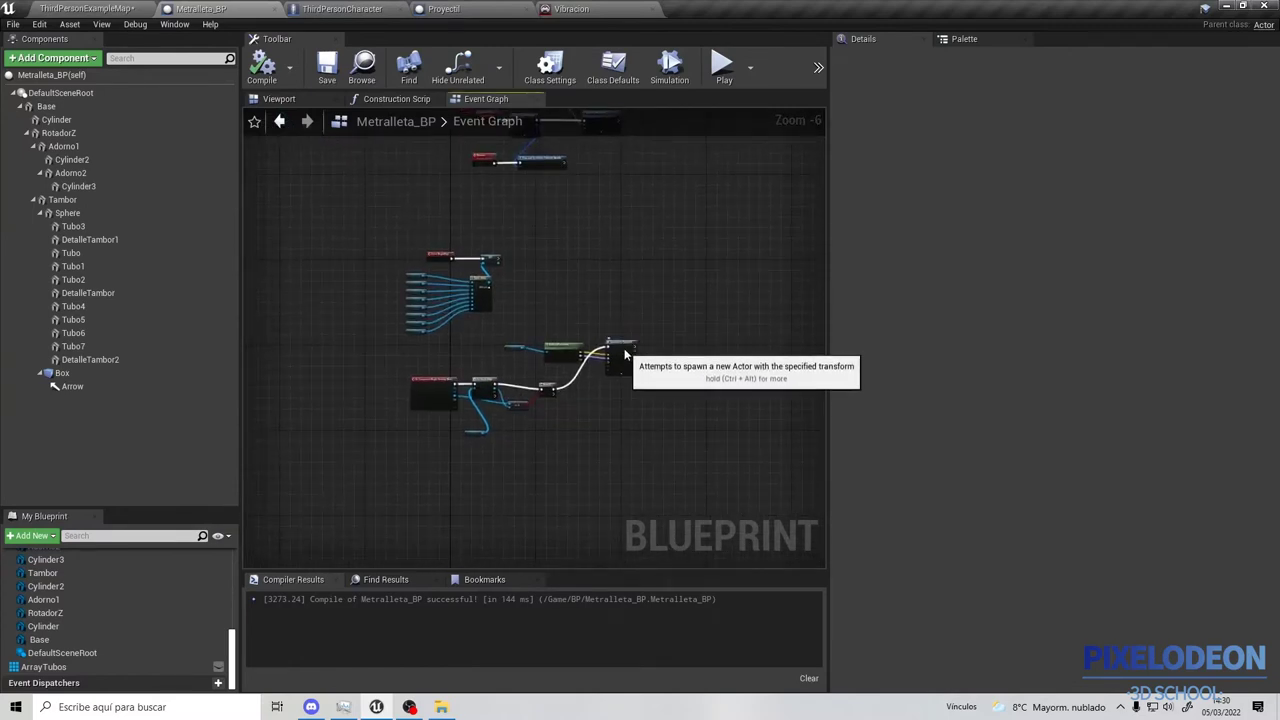
{"action": "scroll", "coordinate": [586, 269], "scroll_direction": "up", "scroll_amount": 3}
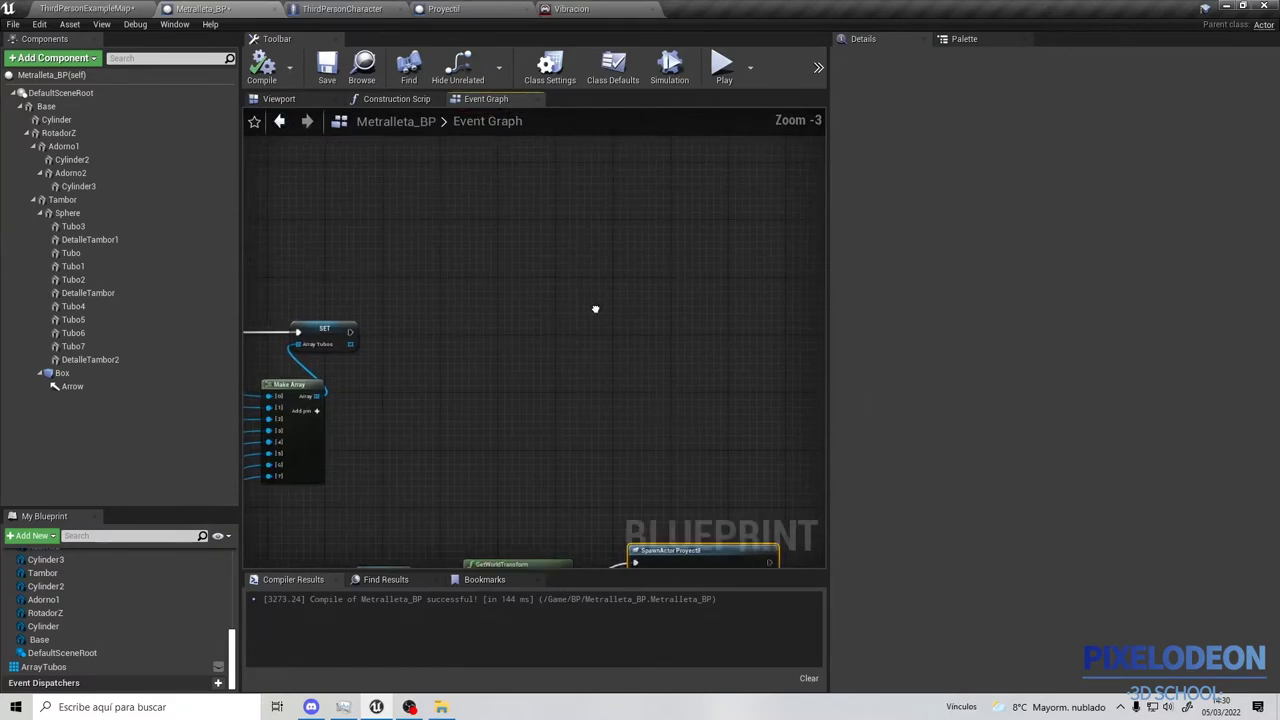
{"action": "left_click", "coordinate": [450, 8]}
Add a Spawn Emitter at Location node beside DestroyActor in Proyectil's graph.
{"action": "right_click_drag", "start_coordinate": [575, 287], "coordinate": [588, 167]}
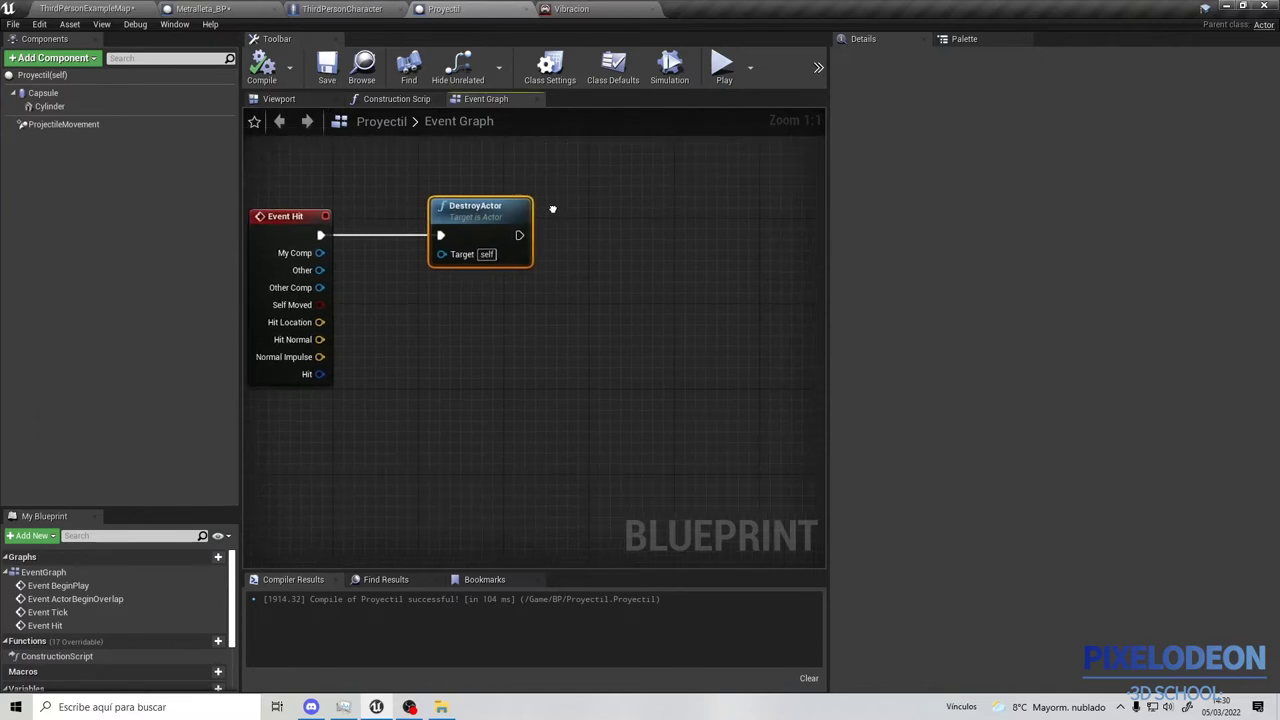
{"action": "left_click_drag", "start_coordinate": [510, 200], "coordinate": [584, 200]}
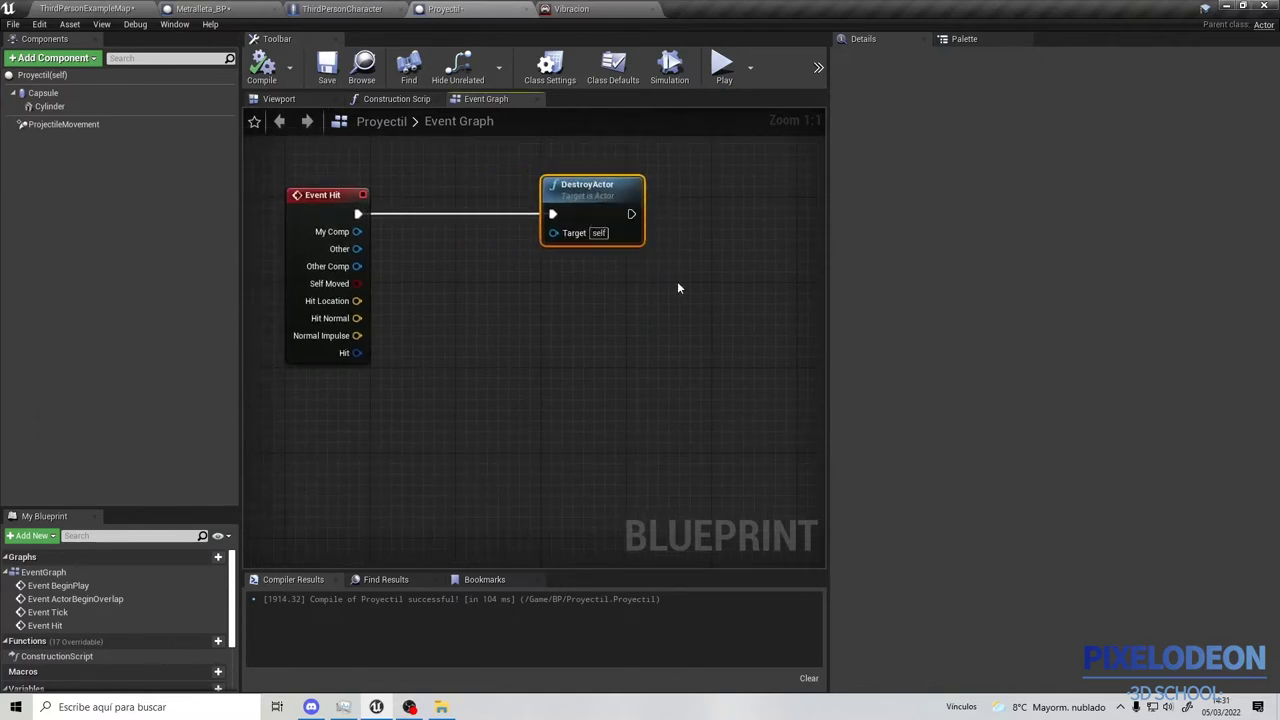
{"action": "right_click_drag", "start_coordinate": [678, 288], "coordinate": [493, 335]}
{"action": "right_click", "coordinate": [534, 310]}
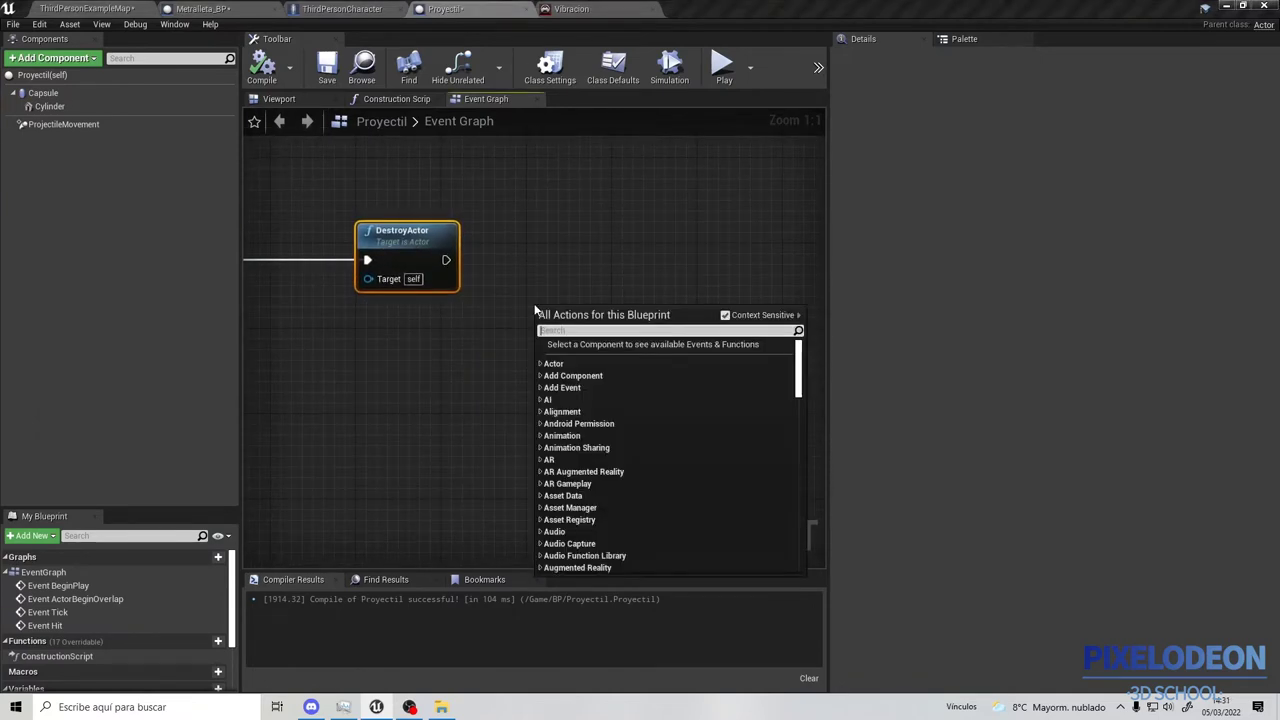
{"action": "type", "text": "xs"}
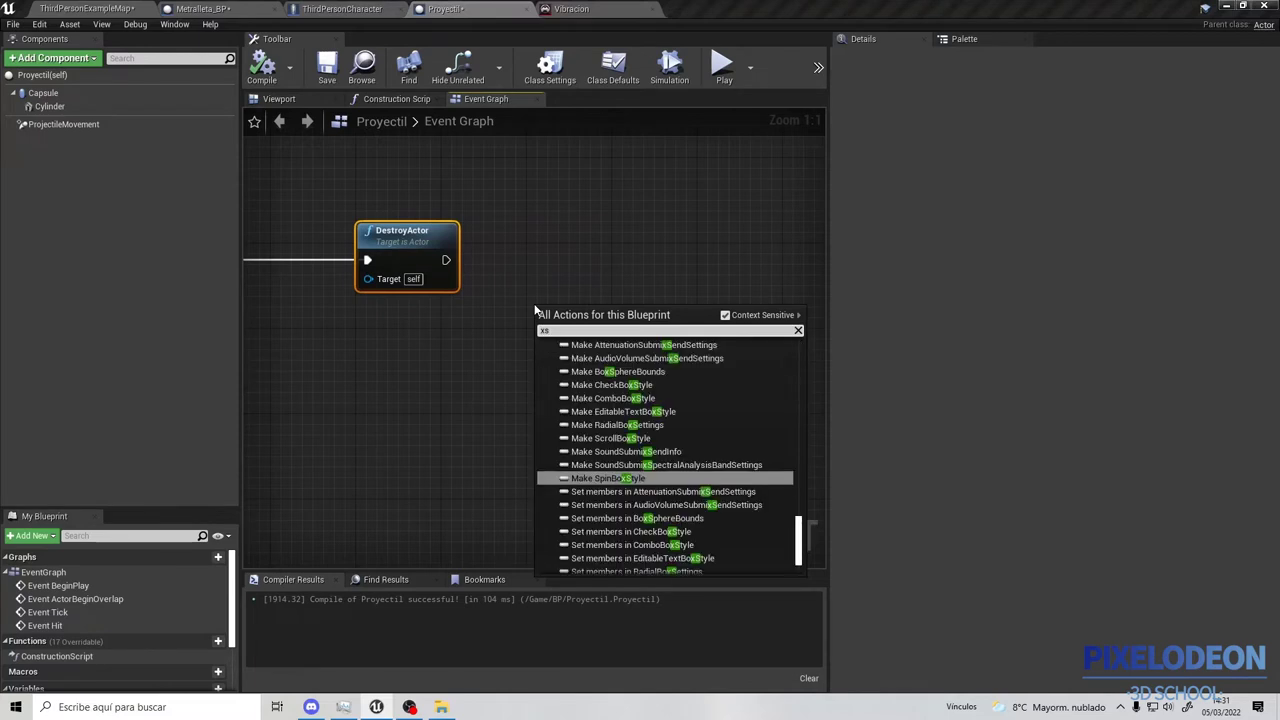
{"action": "key", "text": "BackSpace"}
{"action": "key", "text": "BackSpace"}
{"action": "type", "text": "spawn"}
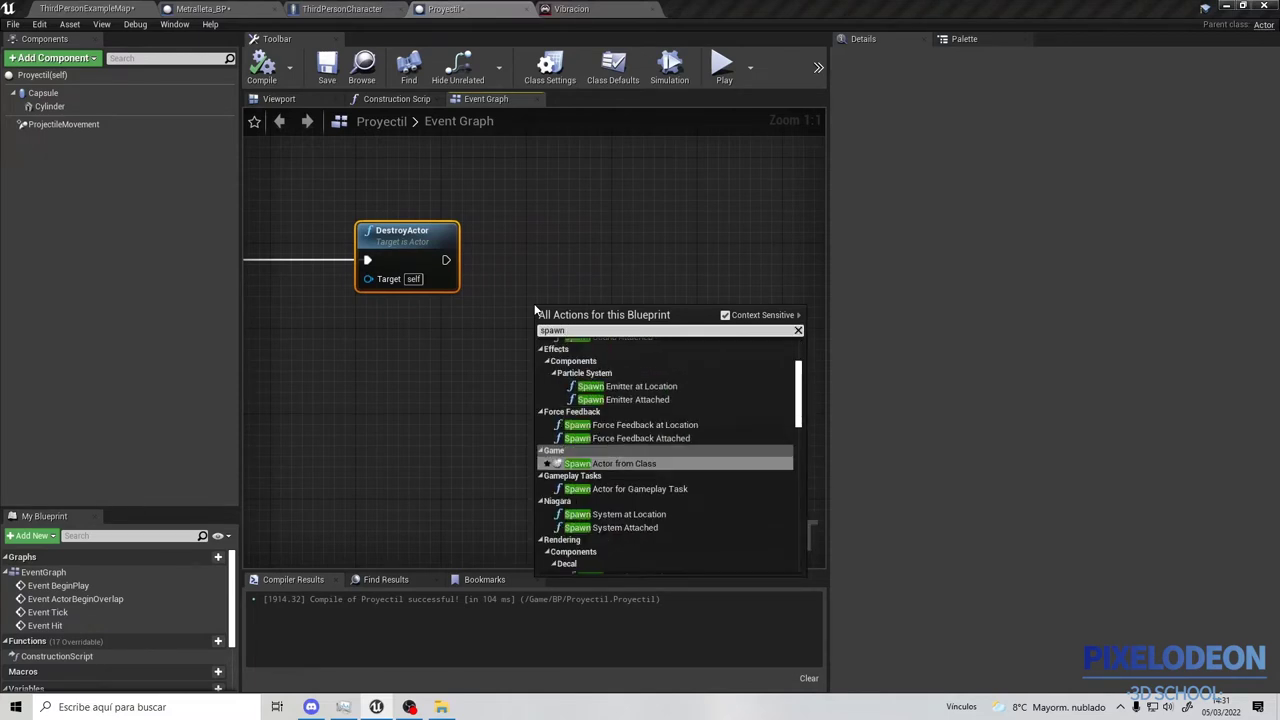
{"action": "left_click", "coordinate": [650, 390]}
{"action": "left_click_drag", "start_coordinate": [636, 324], "coordinate": [630, 250]}
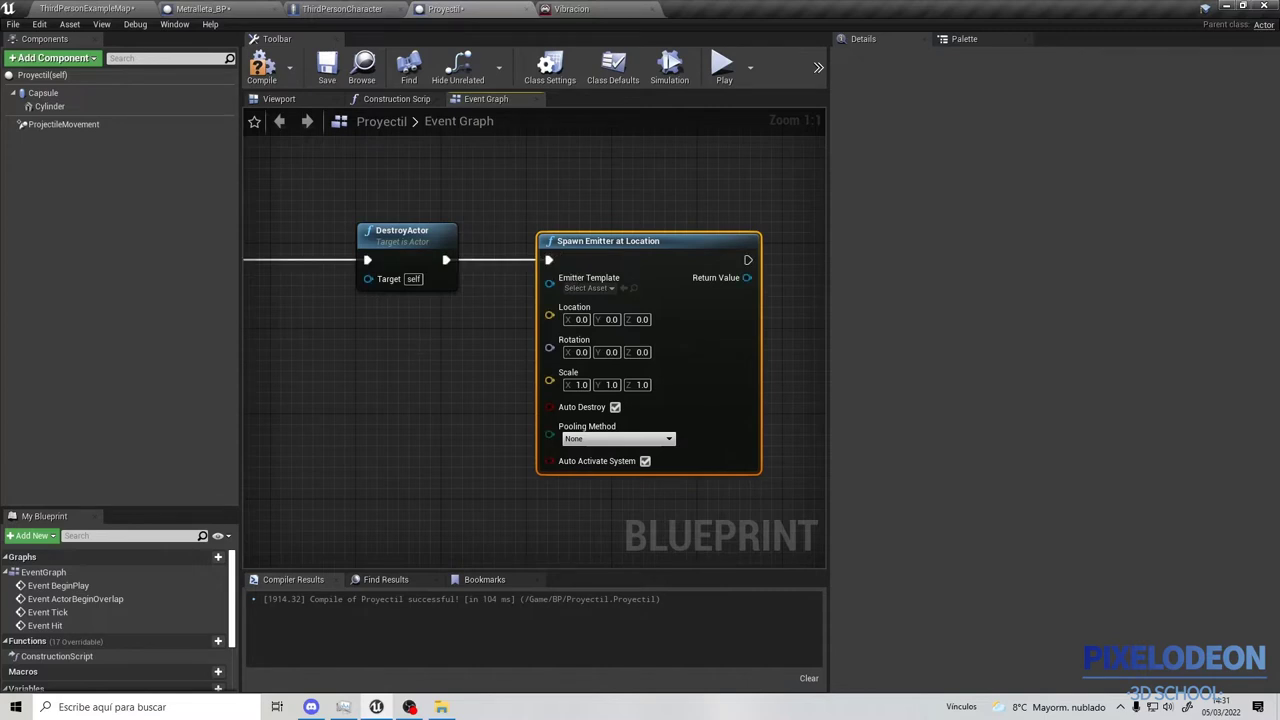
Connect Event Hit's Hit Location to the emitter's Location input.
{"action": "right_click_drag", "start_coordinate": [421, 360], "coordinate": [597, 343]}
{"action": "right_click_drag", "start_coordinate": [345, 347], "coordinate": [350, 262]}
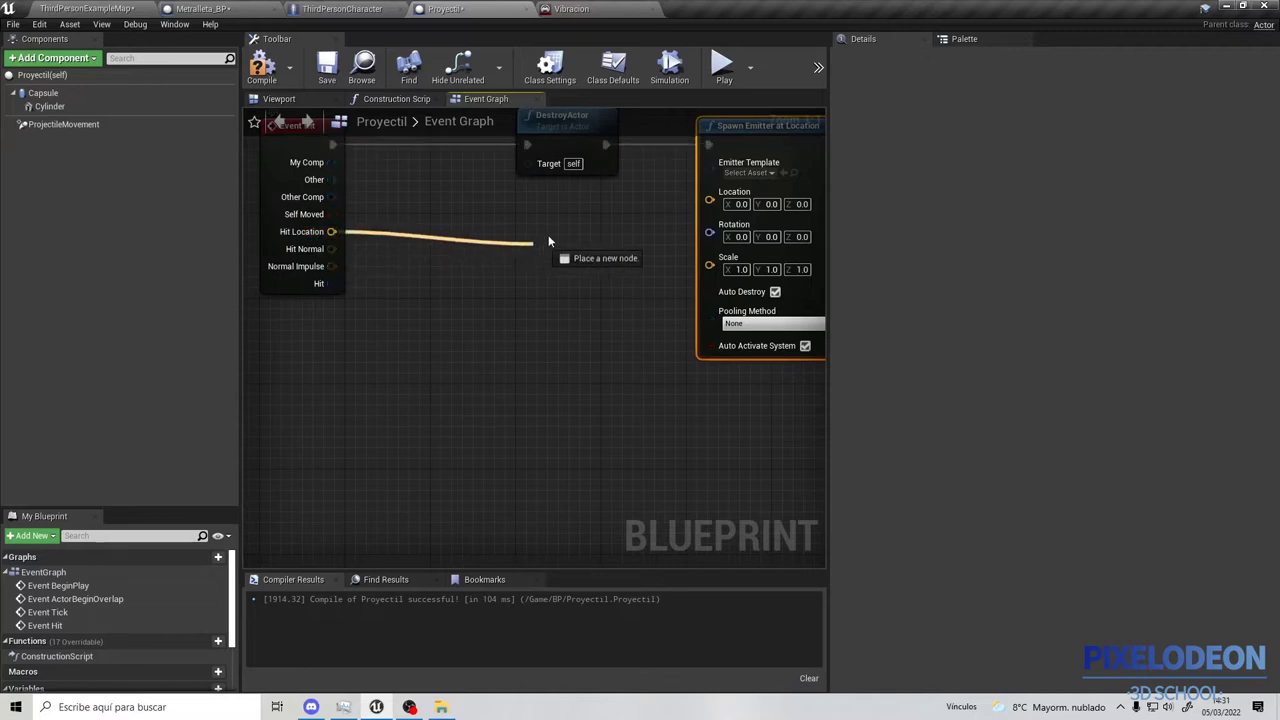
{"action": "left_click_drag", "start_coordinate": [705, 197], "coordinate": [709, 198]}
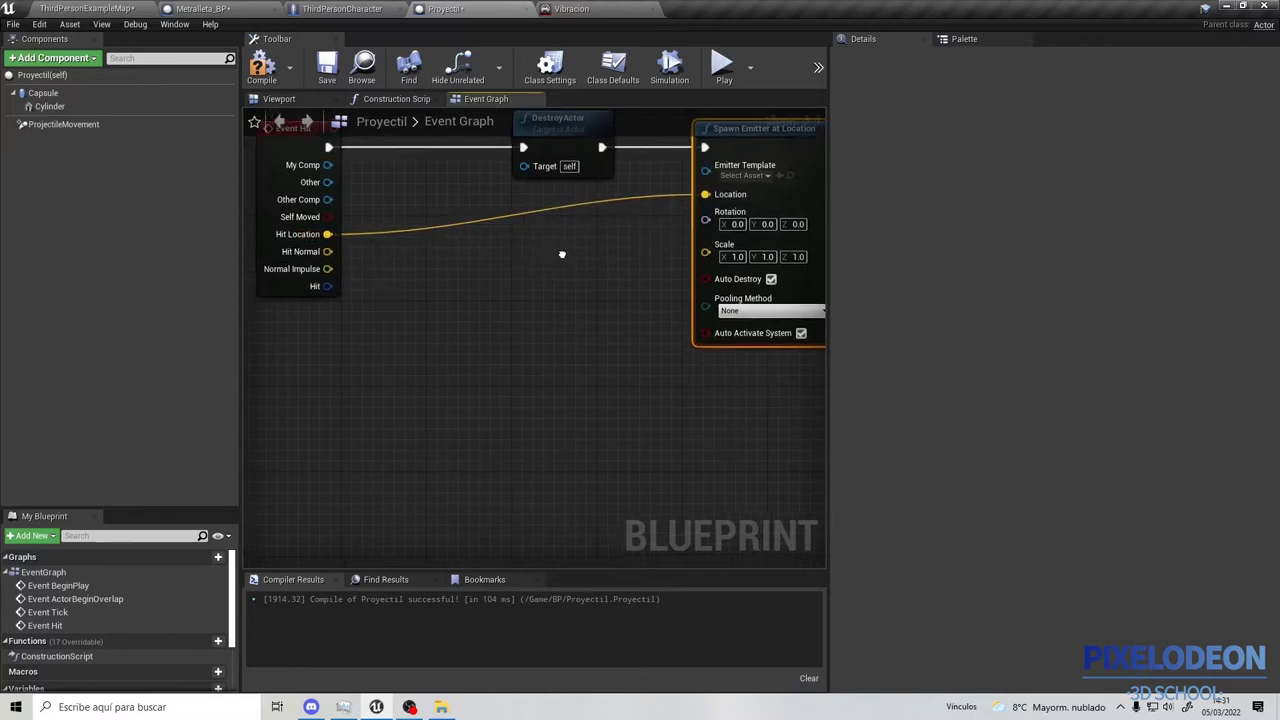
{"action": "scroll", "coordinate": [588, 297], "scroll_direction": "up", "scroll_amount": 2}
{"action": "right_click_drag", "start_coordinate": [465, 329], "coordinate": [493, 373]}
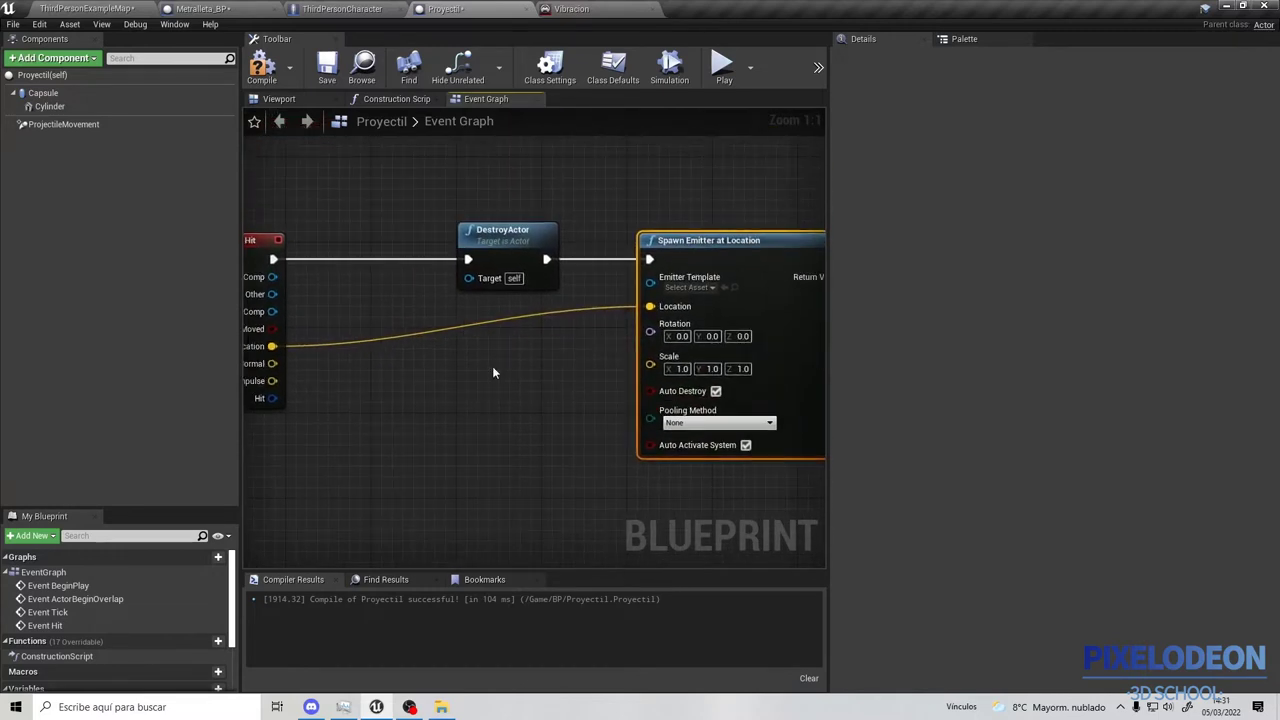
{"action": "right_click_drag", "start_coordinate": [638, 297], "coordinate": [610, 317]}
Set the Emitter Template to P_Explosion1 and compile the Proyectil blueprint.
{"action": "left_click", "coordinate": [668, 308]}
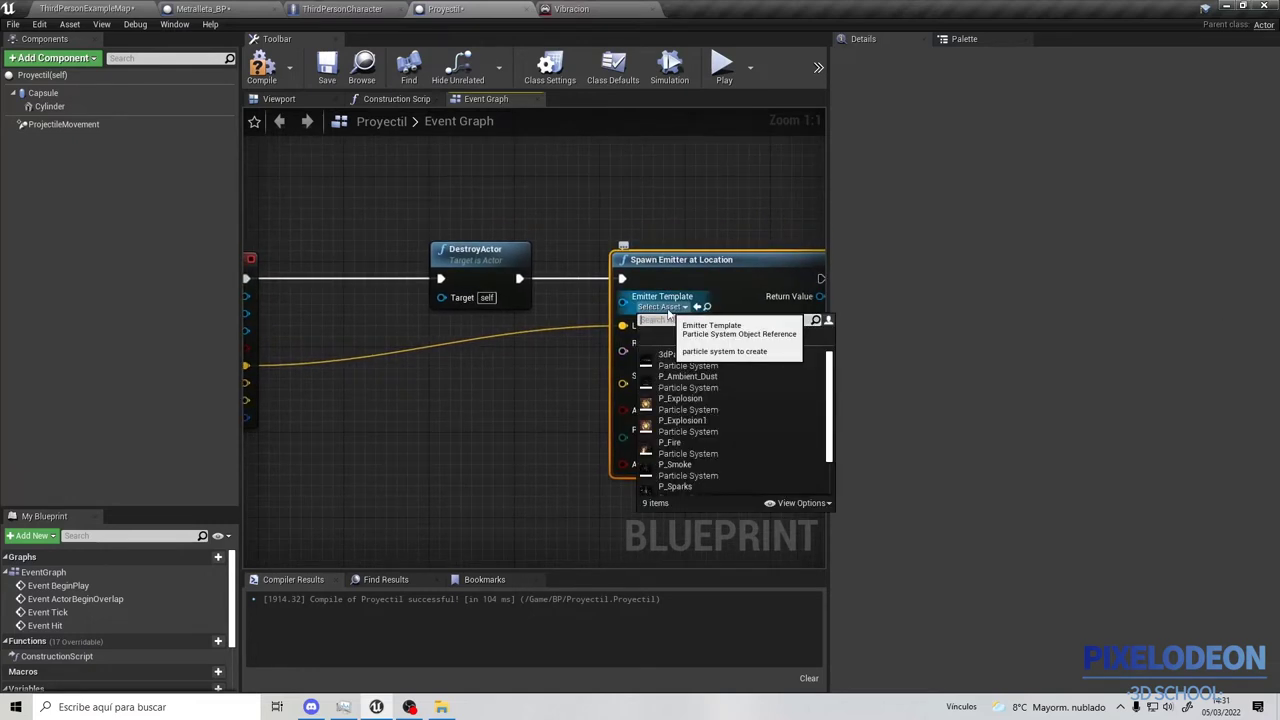
{"action": "scroll", "coordinate": [745, 426], "scroll_direction": "down", "scroll_amount": 2}
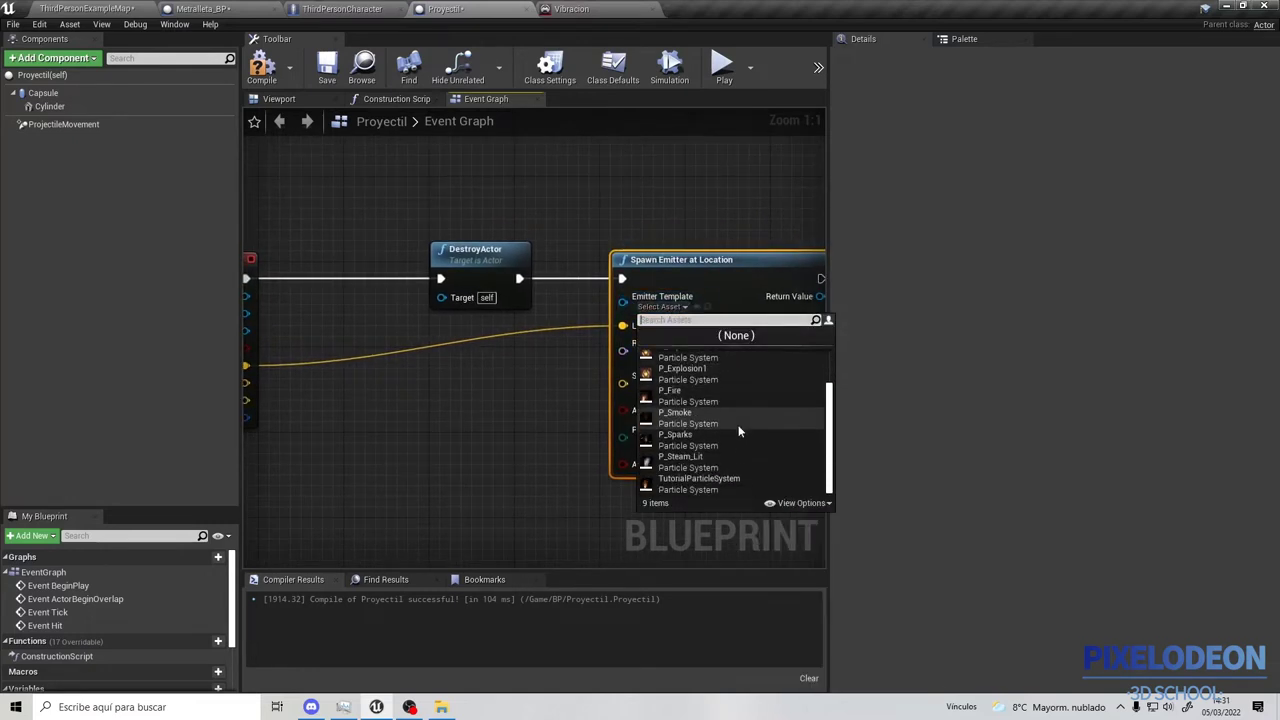
{"action": "scroll", "coordinate": [738, 431], "scroll_direction": "up", "scroll_amount": 1}
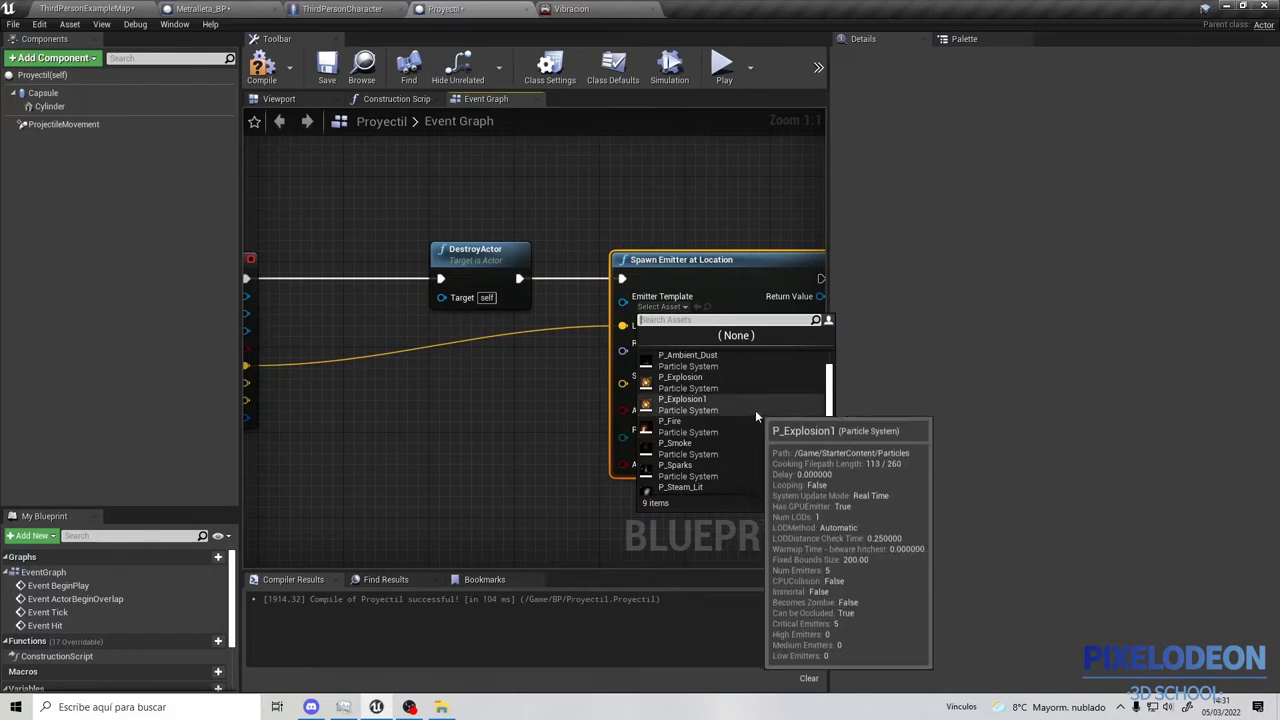
{"action": "left_click", "coordinate": [723, 402]}
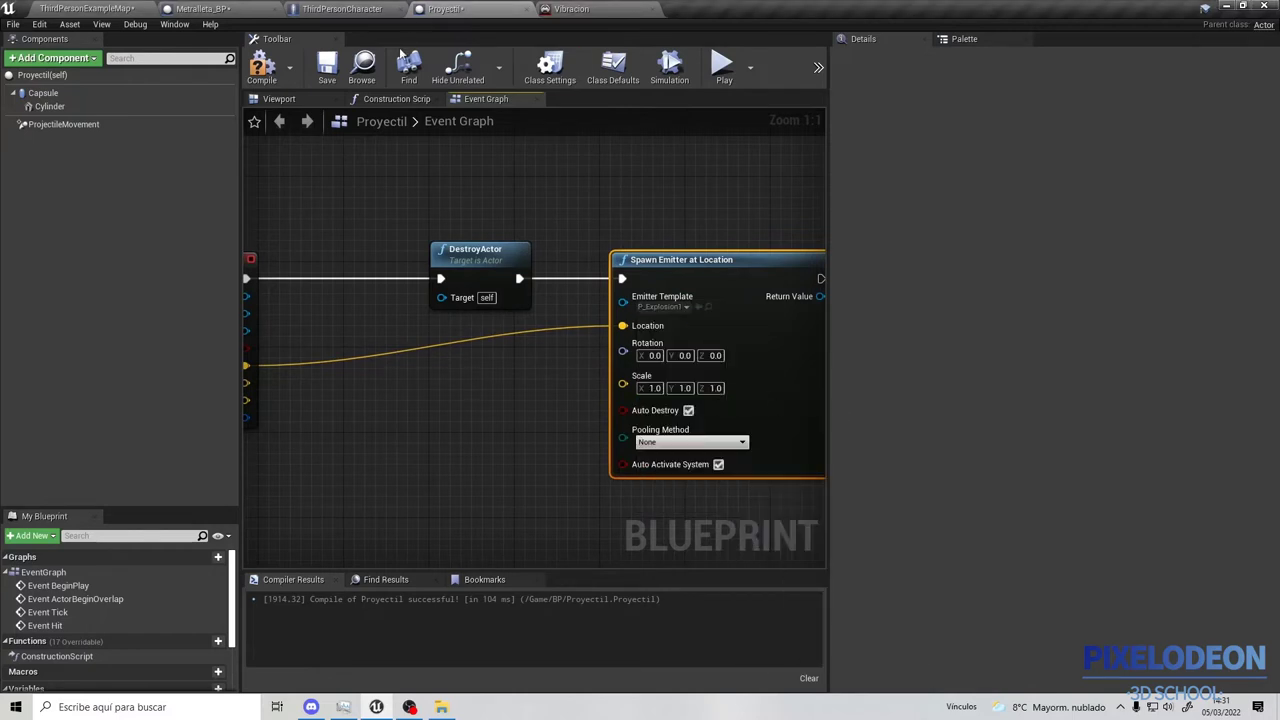
{"action": "left_click", "coordinate": [264, 64]}
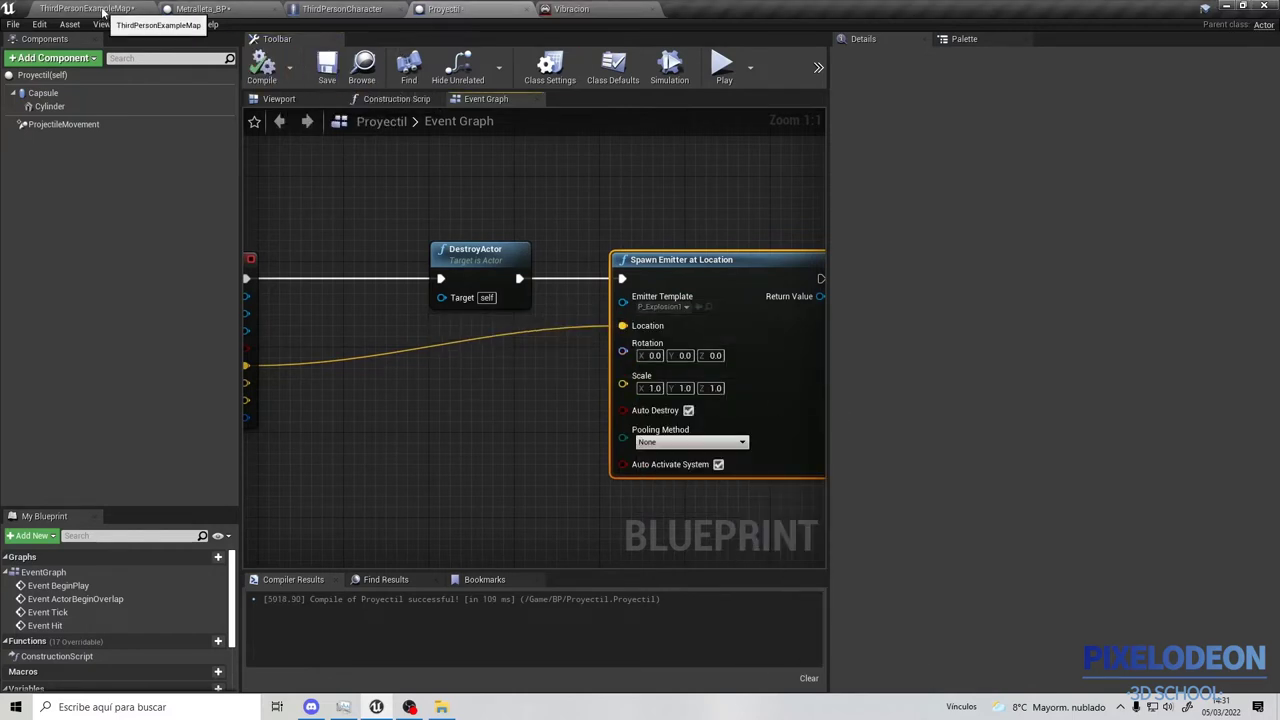
{"action": "left_click", "coordinate": [102, 10]}
Play-test the projectile explosion, stop, and return to the Proyectil blueprint.
{"action": "left_click", "coordinate": [806, 55]}
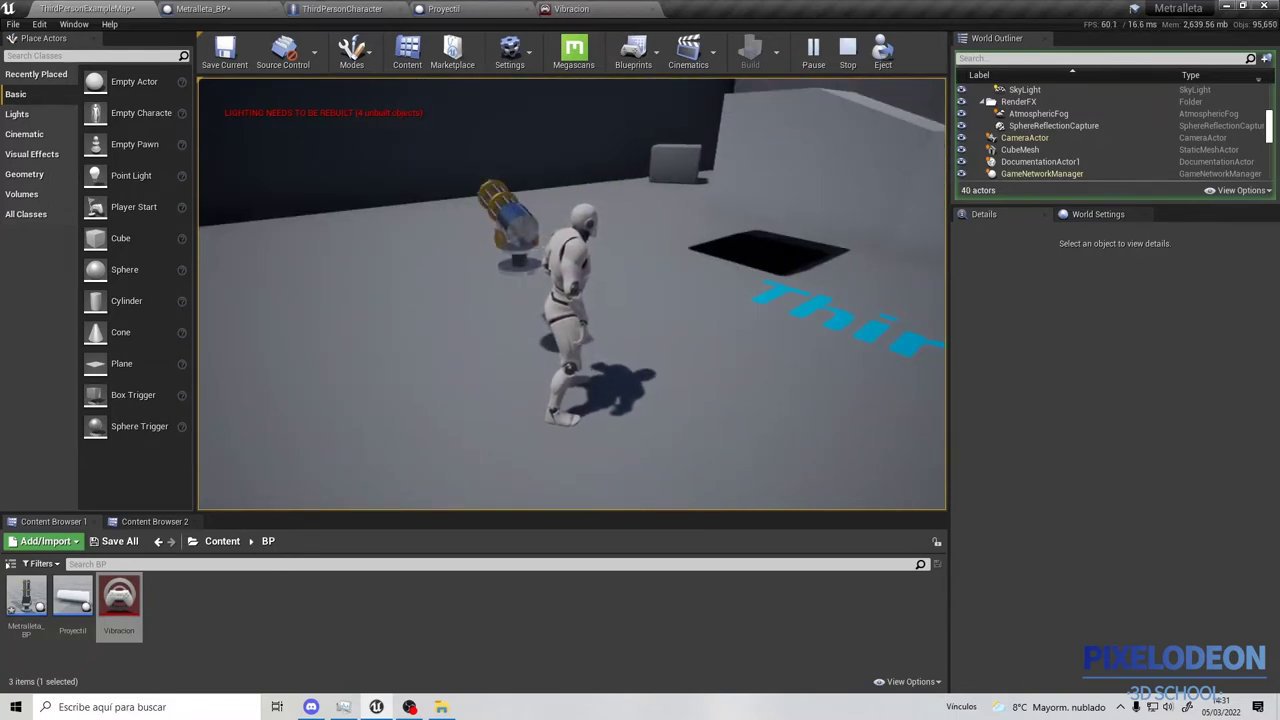
{"action": "key", "text": "Escape"}
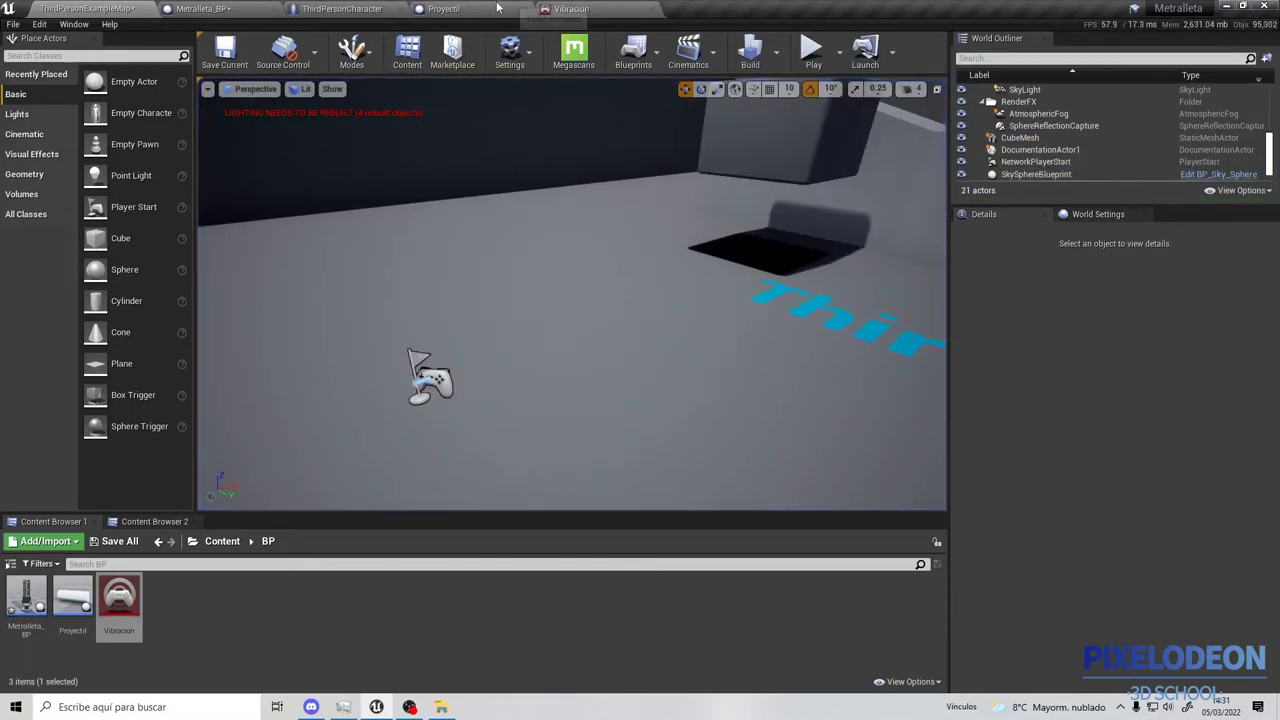
{"action": "left_click", "coordinate": [480, 8]}
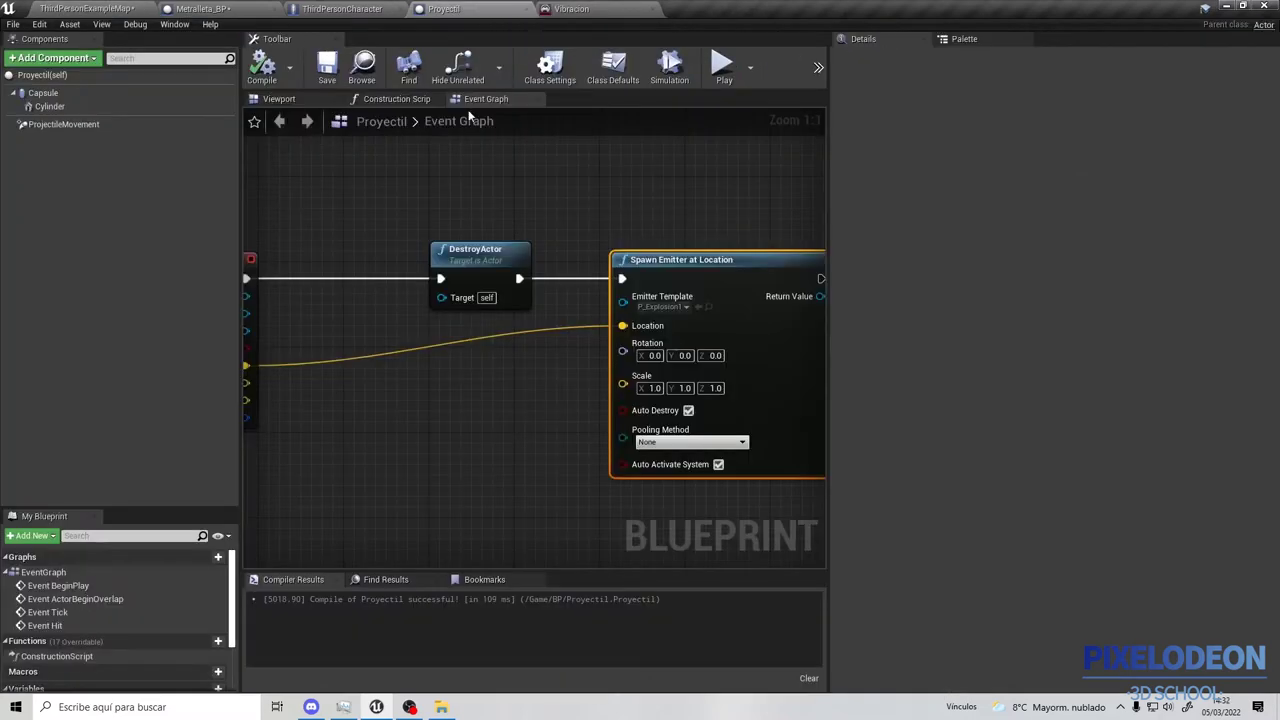
Unlink DestroyActor from Spawn Emitter at Location and rearrange the nodes near Event Hit.
{"action": "mouse_move", "coordinate": [531, 378]}
{"action": "right_mouse_down"}
{"action": "mouse_move", "coordinate": [674, 337]}
{"action": "mouse_move", "coordinate": [630, 282]}
{"action": "mouse_move", "coordinate": [626, 297]}
{"action": "mouse_move", "coordinate": [434, 300]}
{"action": "right_mouse_up"}
{"action": "right_click_drag", "start_coordinate": [696, 240], "coordinate": [578, 238]}
{"action": "right_click_drag", "start_coordinate": [291, 169], "coordinate": [400, 250]}
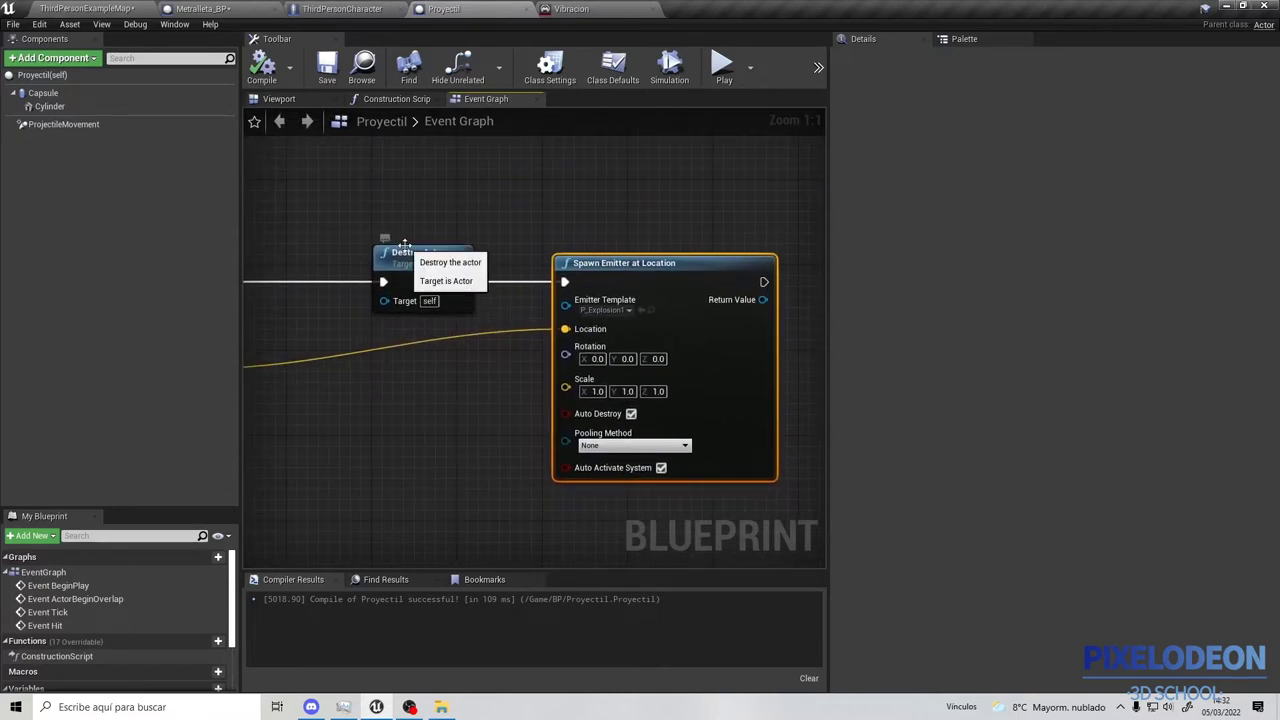
{"action": "right_click_drag", "start_coordinate": [291, 275], "coordinate": [505, 298]}
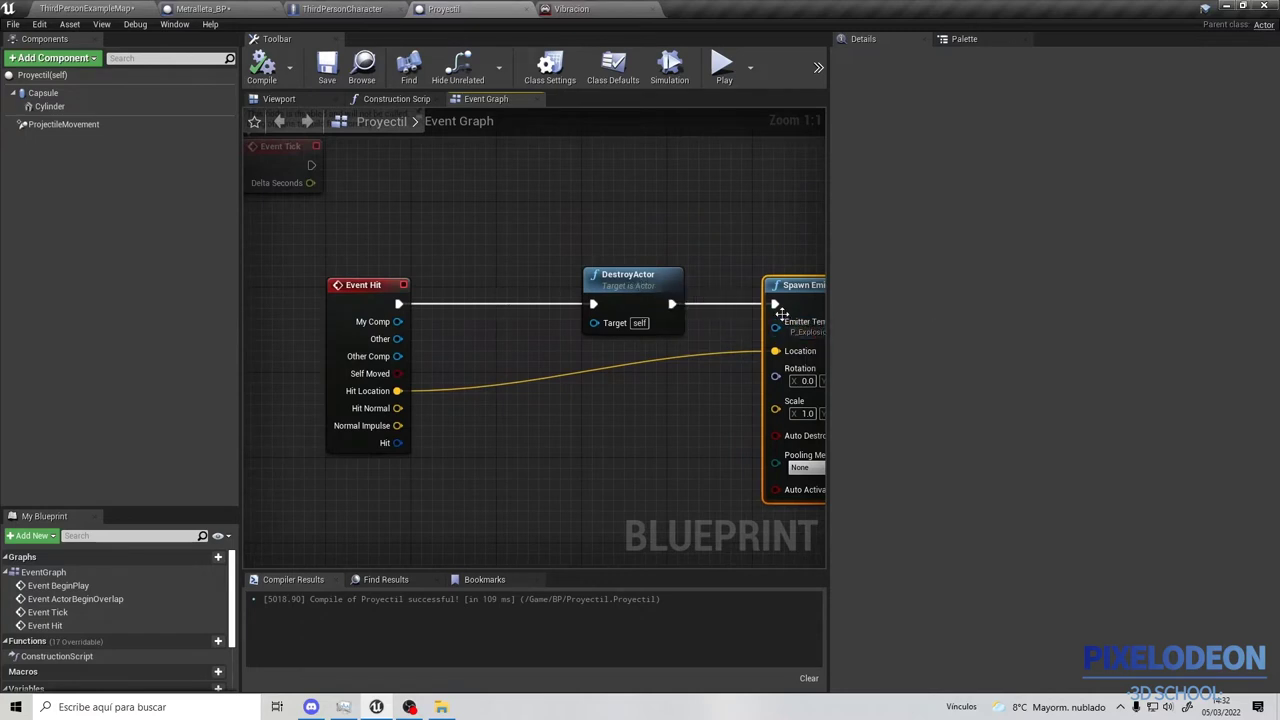
{"action": "left_click_drag", "start_coordinate": [780, 308], "coordinate": [723, 336], "text": "ctrl"}
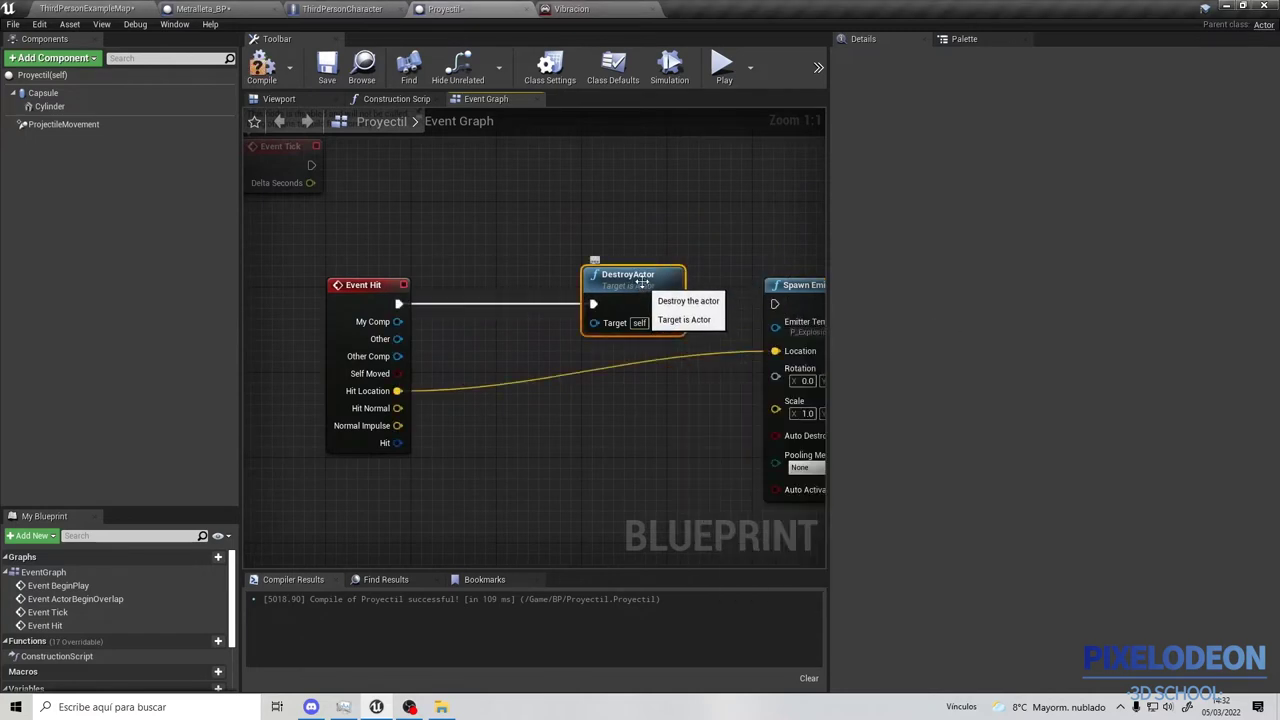
{"action": "left_click_drag", "start_coordinate": [650, 285], "coordinate": [809, 209]}
{"action": "left_click_drag", "start_coordinate": [793, 307], "coordinate": [514, 285]}
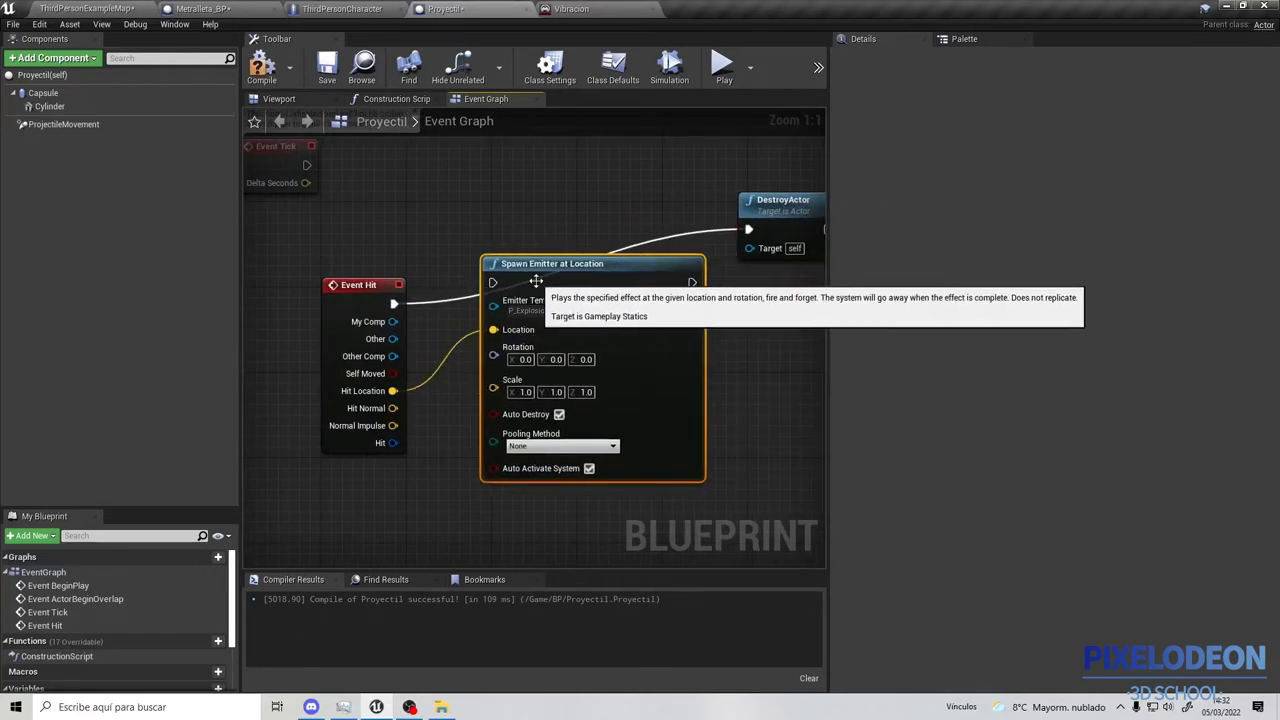
{"action": "left_click_drag", "start_coordinate": [660, 240], "coordinate": [692, 379]}
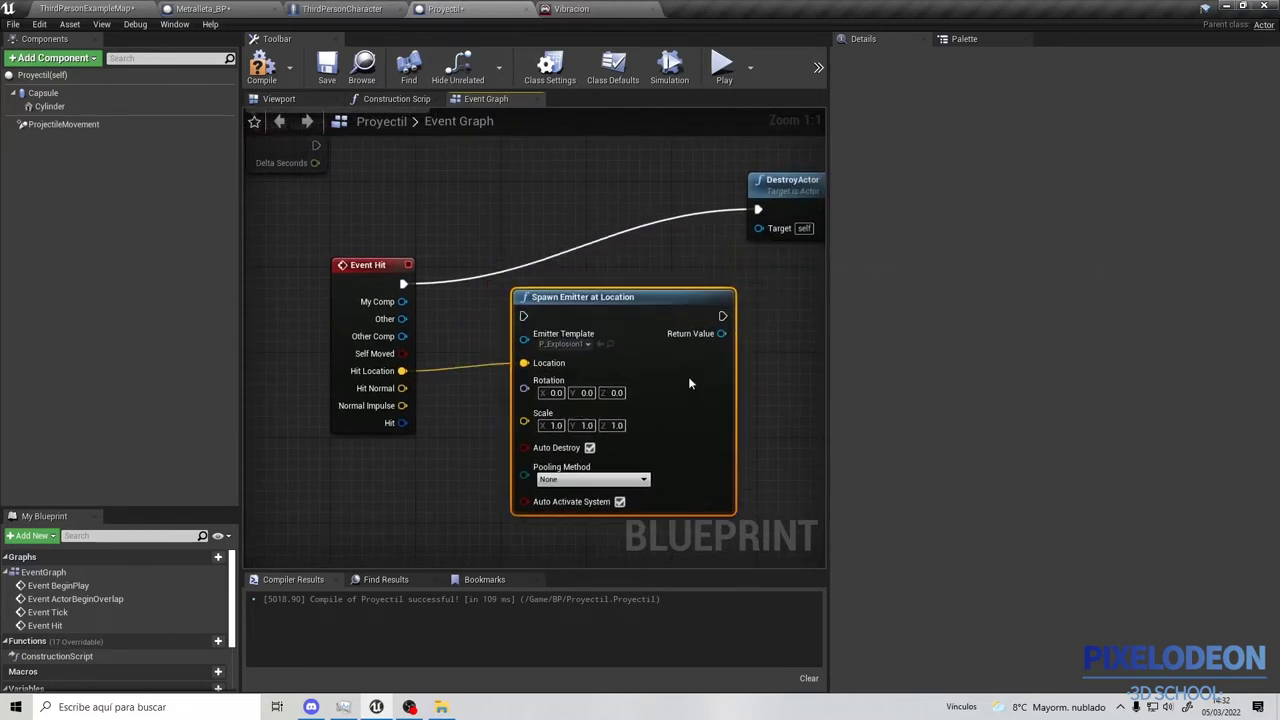
Add a Print String node fired by Event Hit's execution wire.
{"action": "left_click_drag", "start_coordinate": [762, 212], "coordinate": [605, 283], "text": "ctrl"}
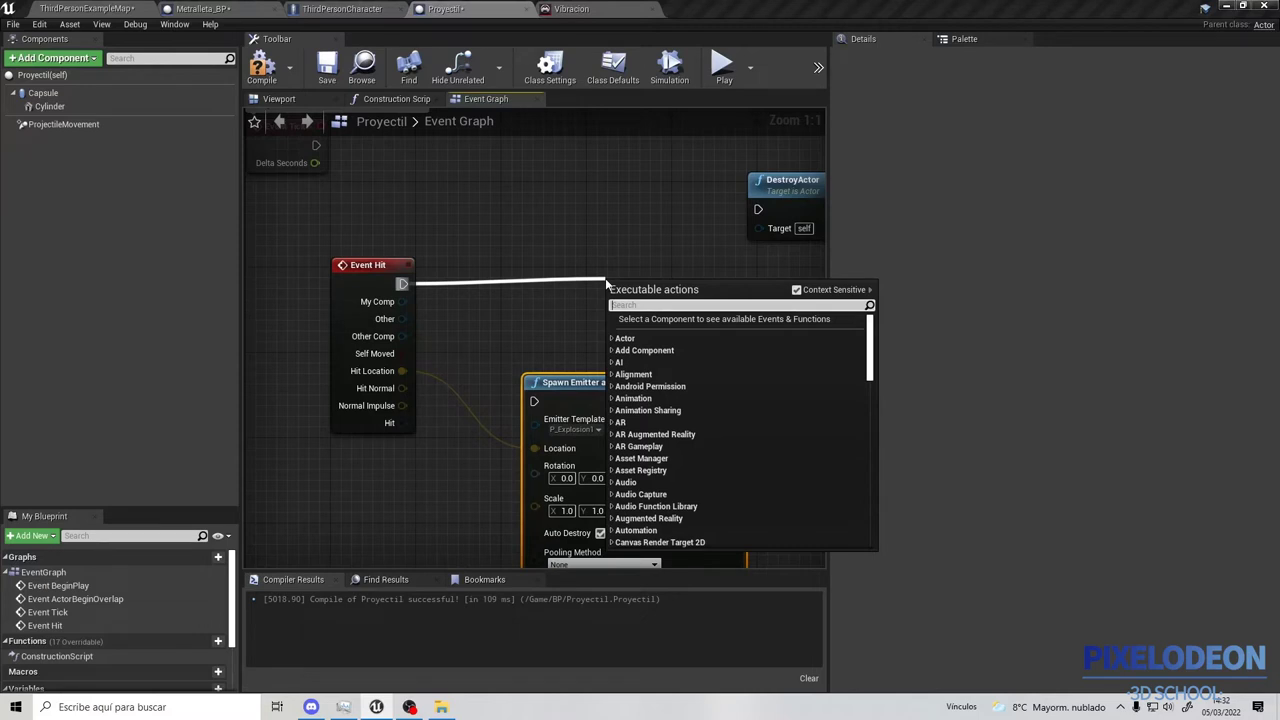
{"action": "type", "text": "print string"}
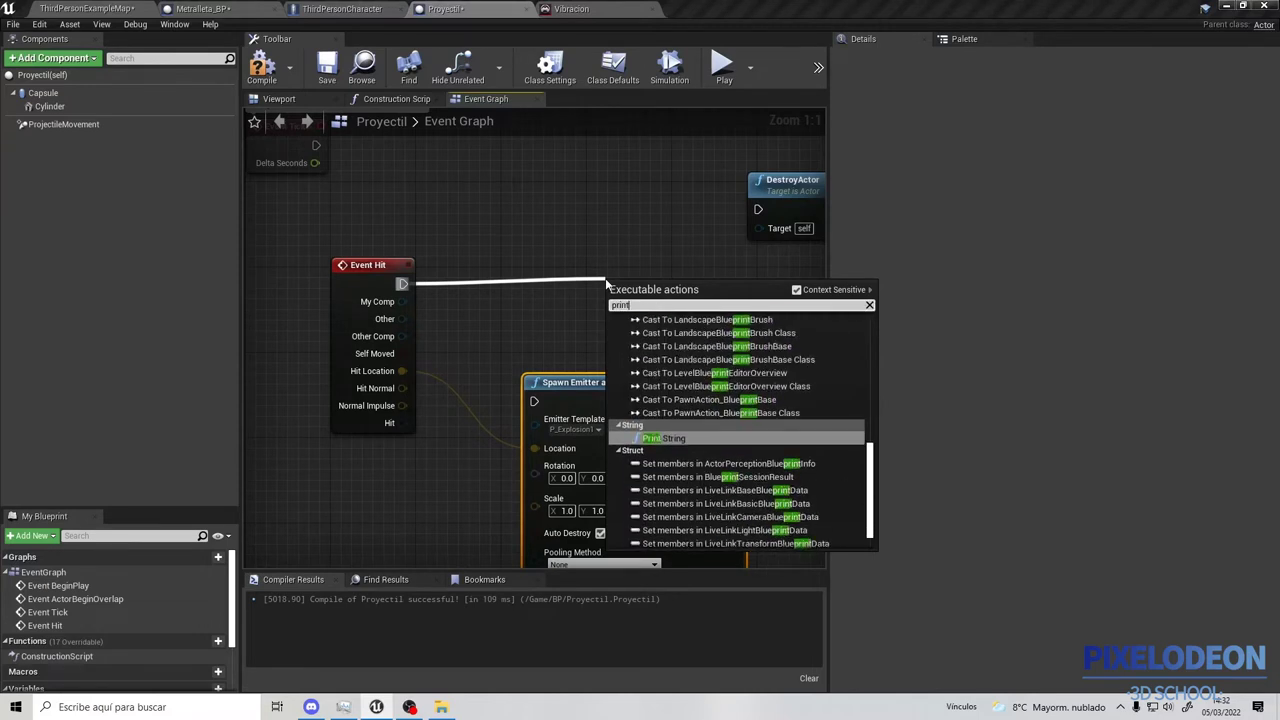
{"action": "key", "text": "Return"}
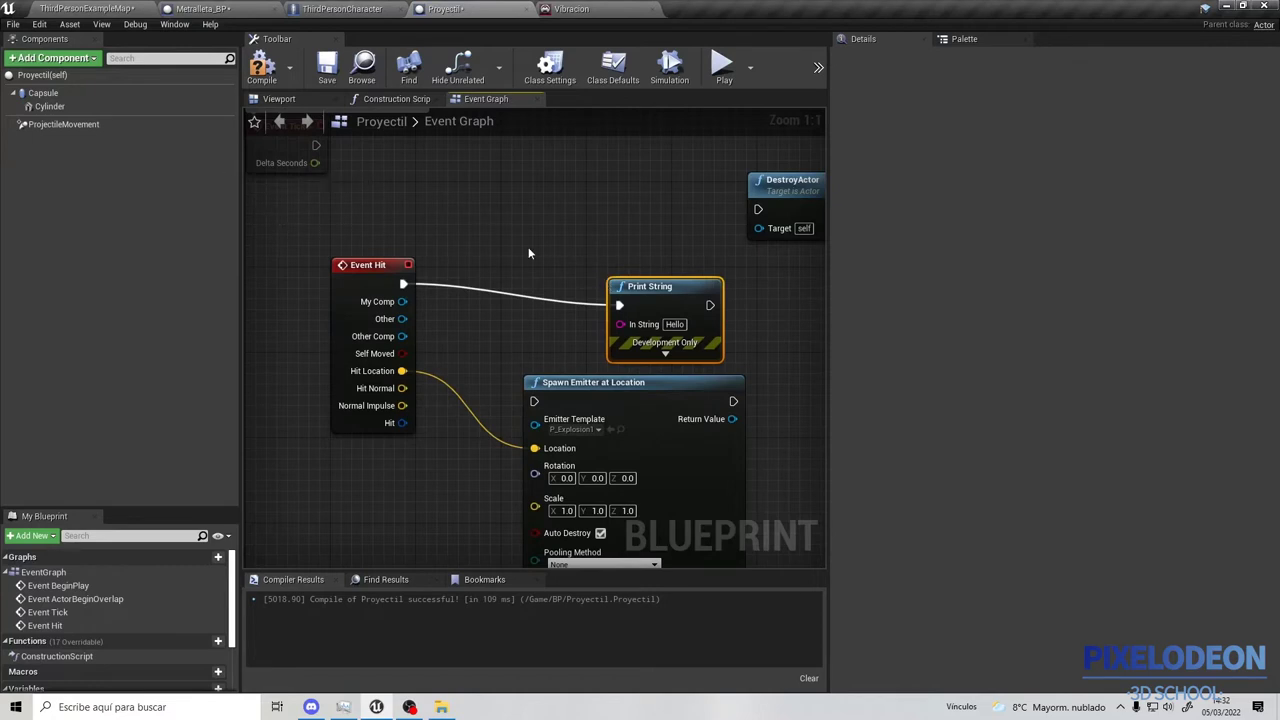
{"action": "left_click", "coordinate": [42, 93]}
Enable Simulation Generates Hit Events on the Capsule and select the Cylinder component.
{"action": "scroll", "coordinate": [1025, 400], "scroll_direction": "down", "scroll_amount": 5}
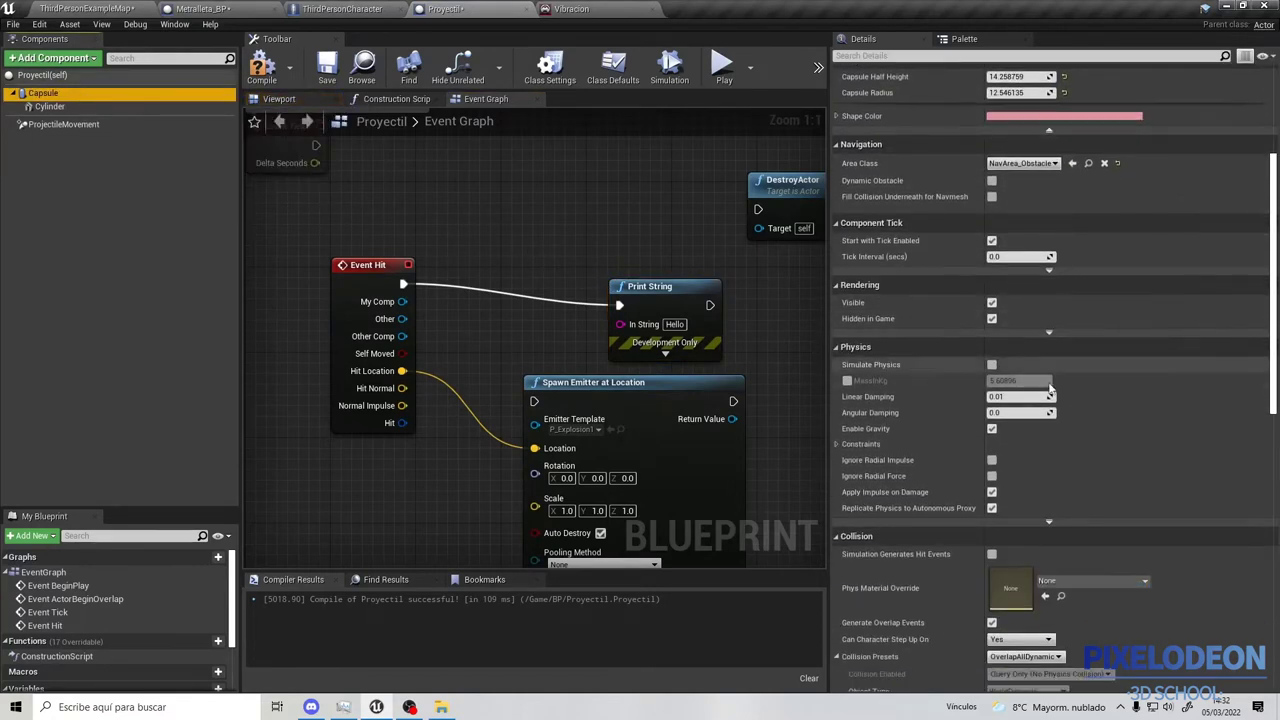
{"action": "scroll", "coordinate": [1025, 462], "scroll_direction": "down", "scroll_amount": 5}
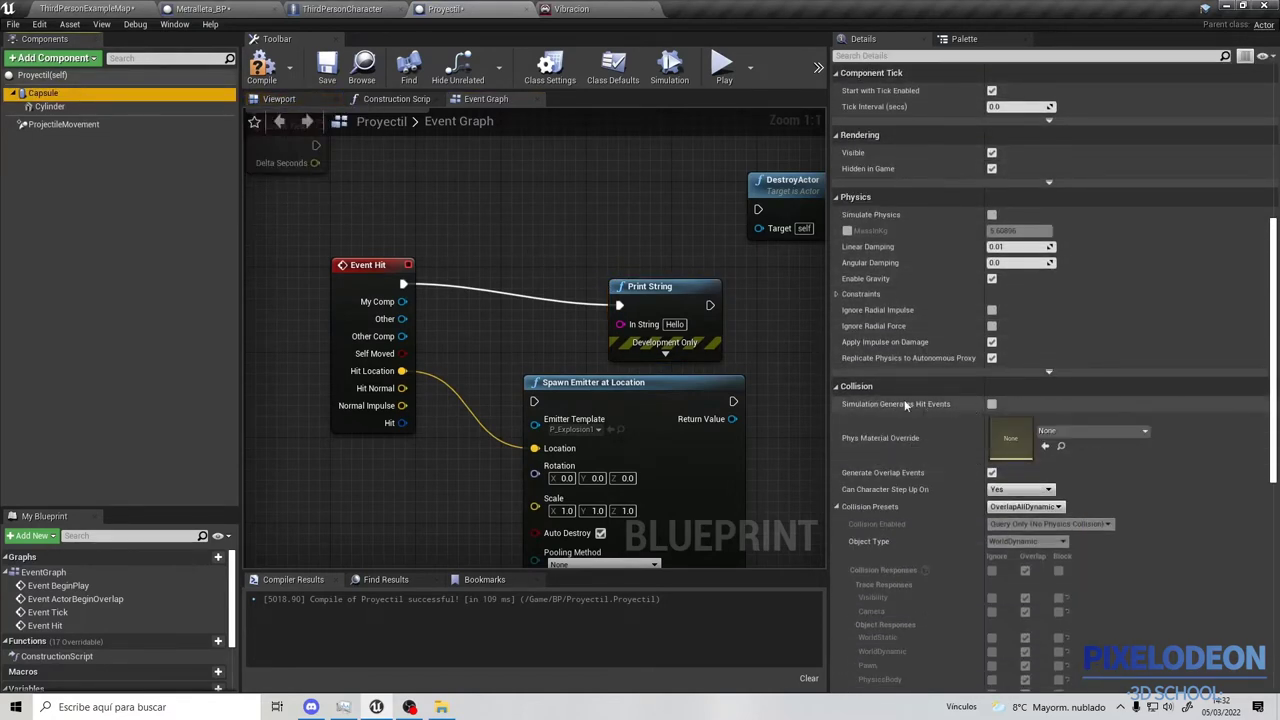
{"action": "left_click", "coordinate": [992, 404]}
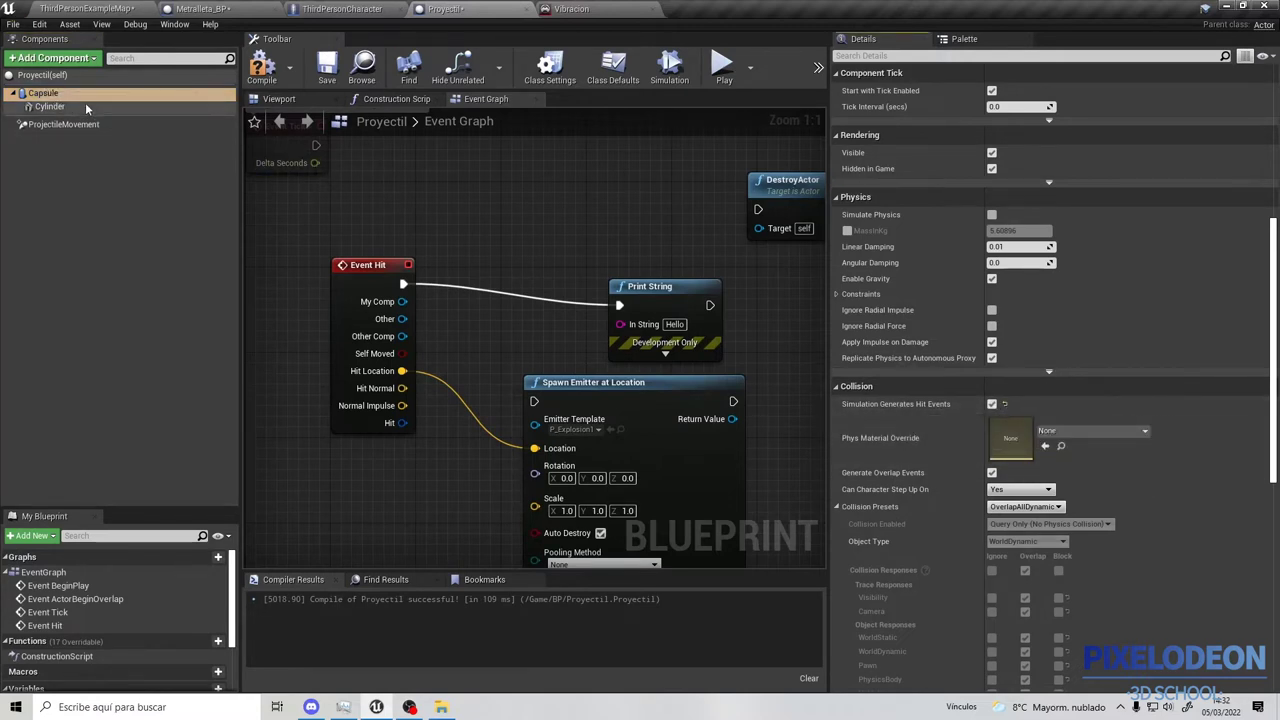
{"action": "left_click", "coordinate": [50, 106]}
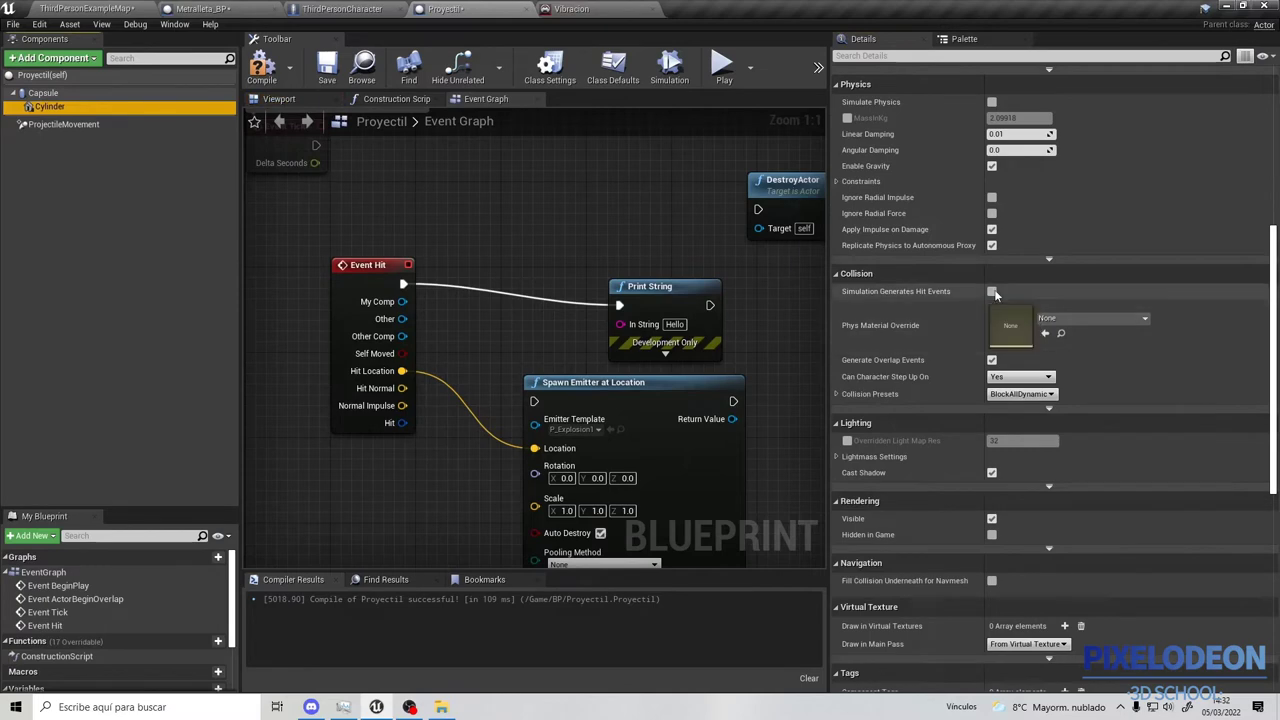
Compile and save the Proyectil blueprint, then go back to the level map.
{"action": "left_click", "coordinate": [265, 65]}
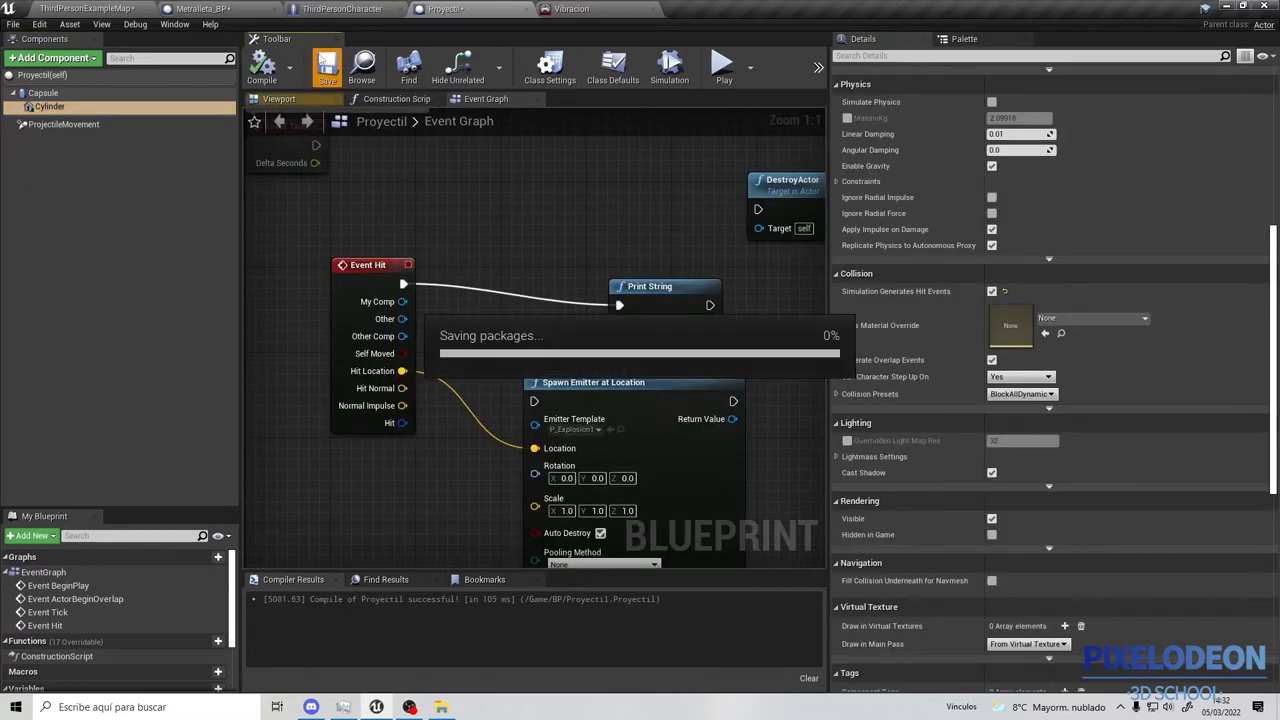
{"action": "left_click", "coordinate": [7, 8]}
{"action": "left_click", "coordinate": [91, 7]}
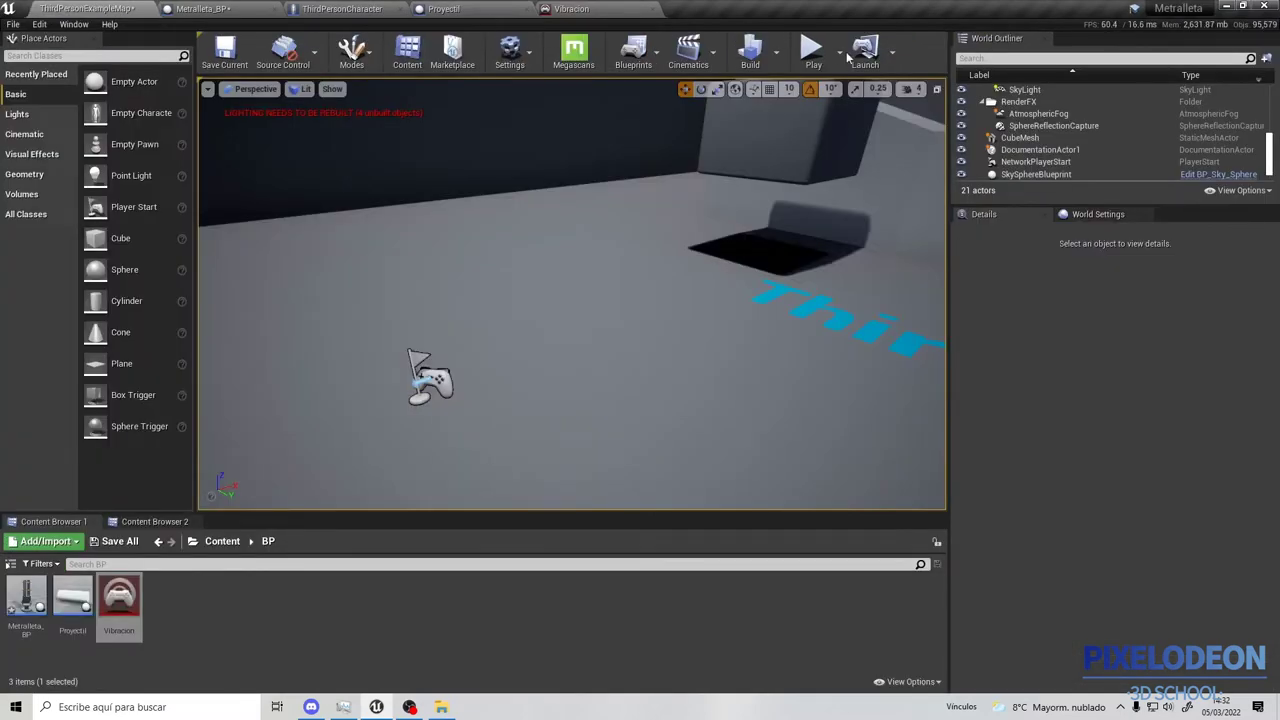
Play-test the level to see Hello printed on hits, then reopen Proyectil.
{"action": "left_click", "coordinate": [812, 50]}
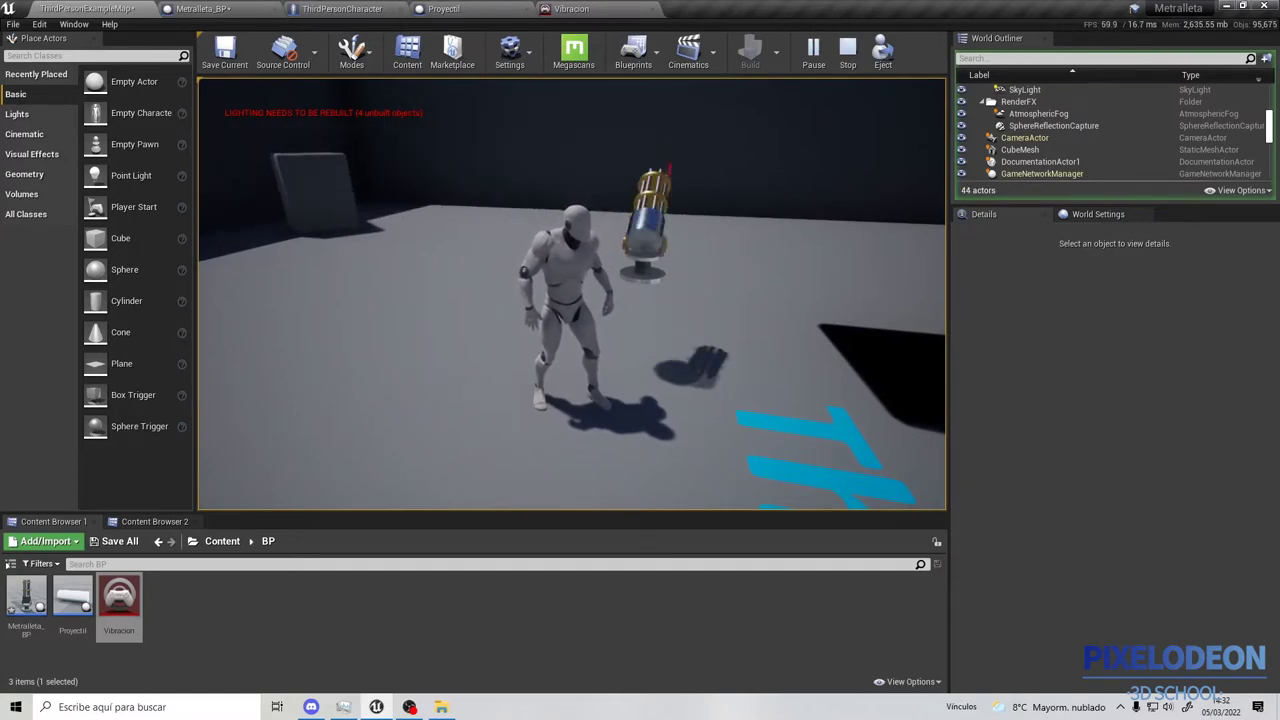
{"action": "key", "text": "Escape"}
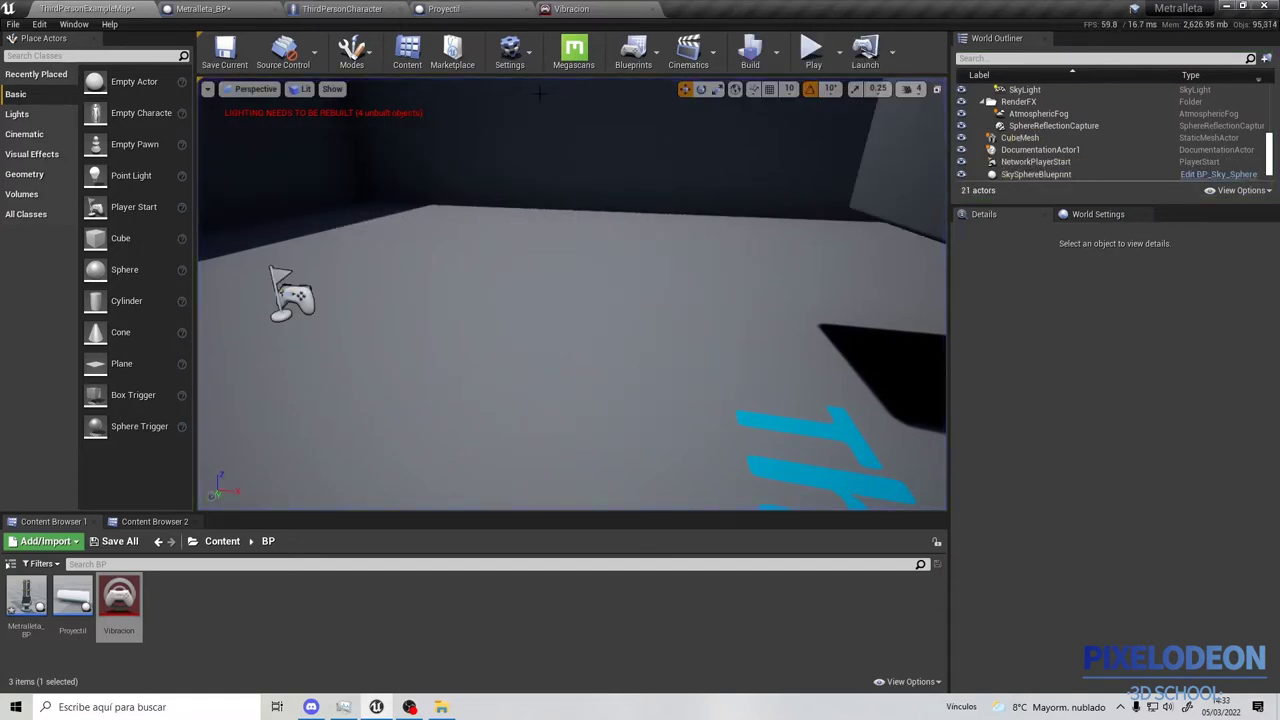
{"action": "left_click", "coordinate": [459, 8]}
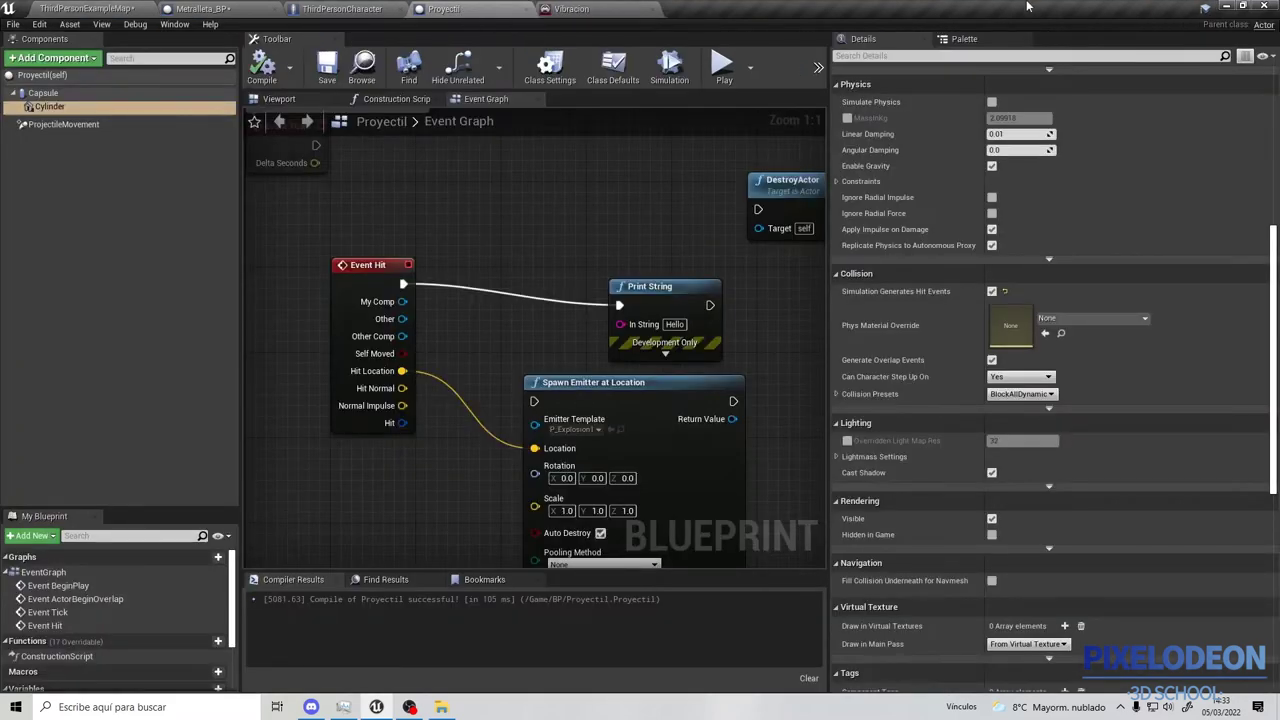
Review the ProjectileMovement details, recompile Proyectil, and return to the level map.
{"action": "left_click", "coordinate": [72, 125]}
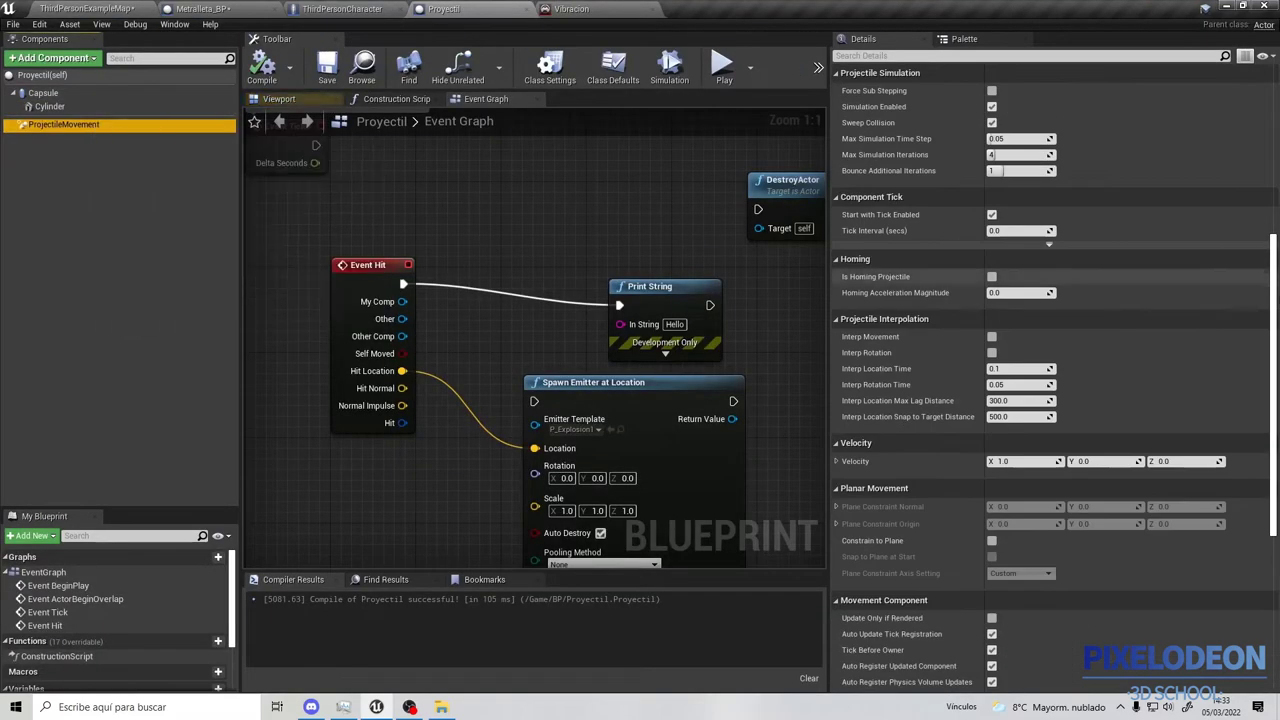
{"action": "scroll", "coordinate": [1093, 337], "scroll_direction": "up", "scroll_amount": 2}
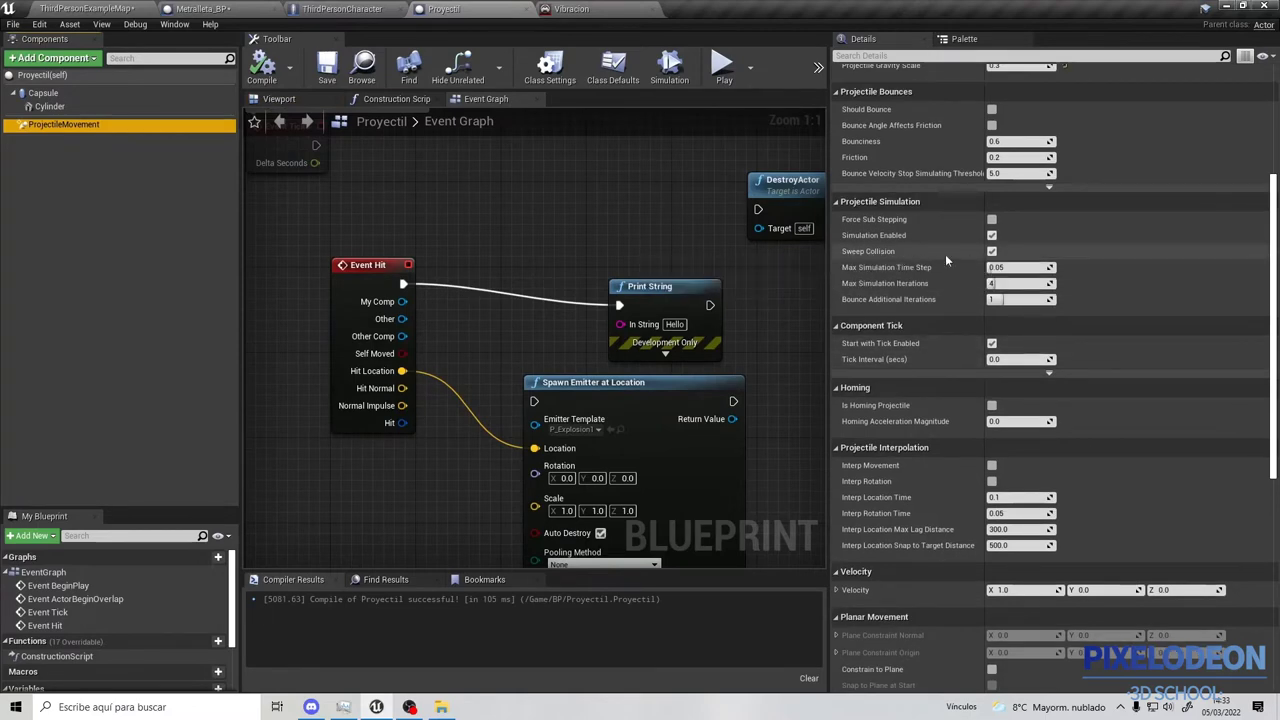
{"action": "left_click", "coordinate": [263, 68]}
{"action": "left_click", "coordinate": [143, 7]}
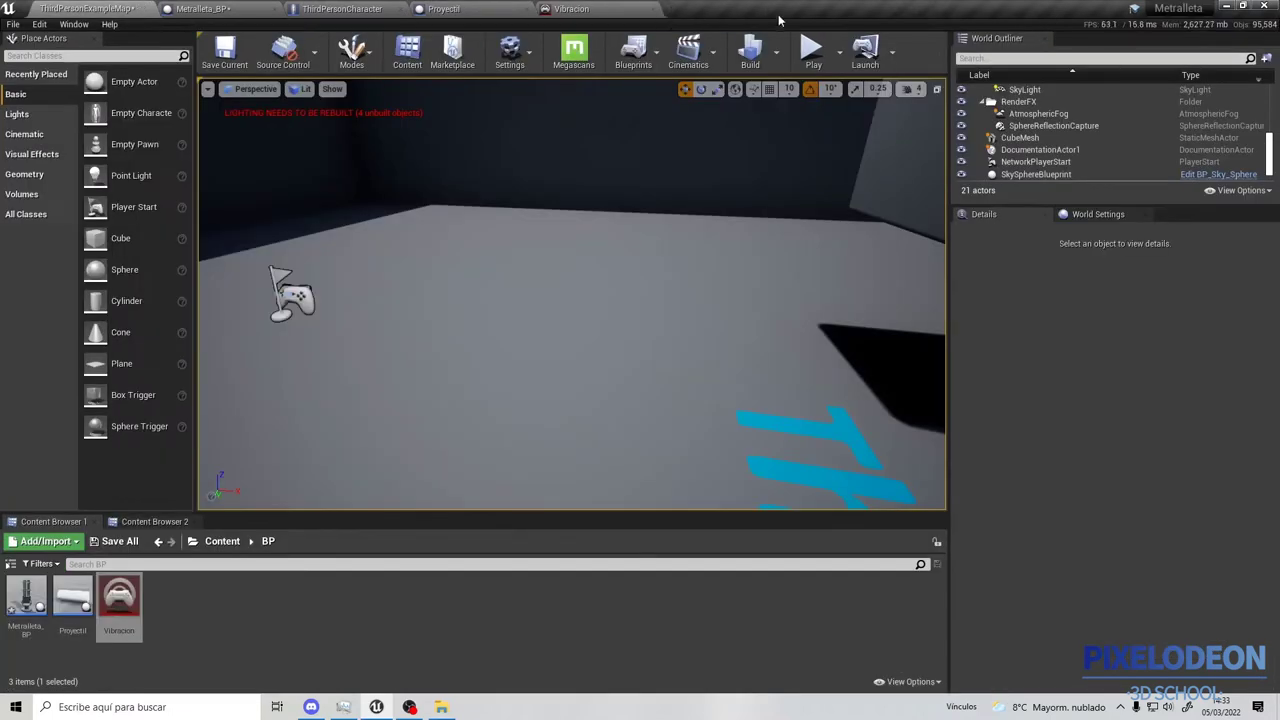
Play-test the level again, stop, and select the Floor mesh.
{"action": "left_click", "coordinate": [813, 50]}
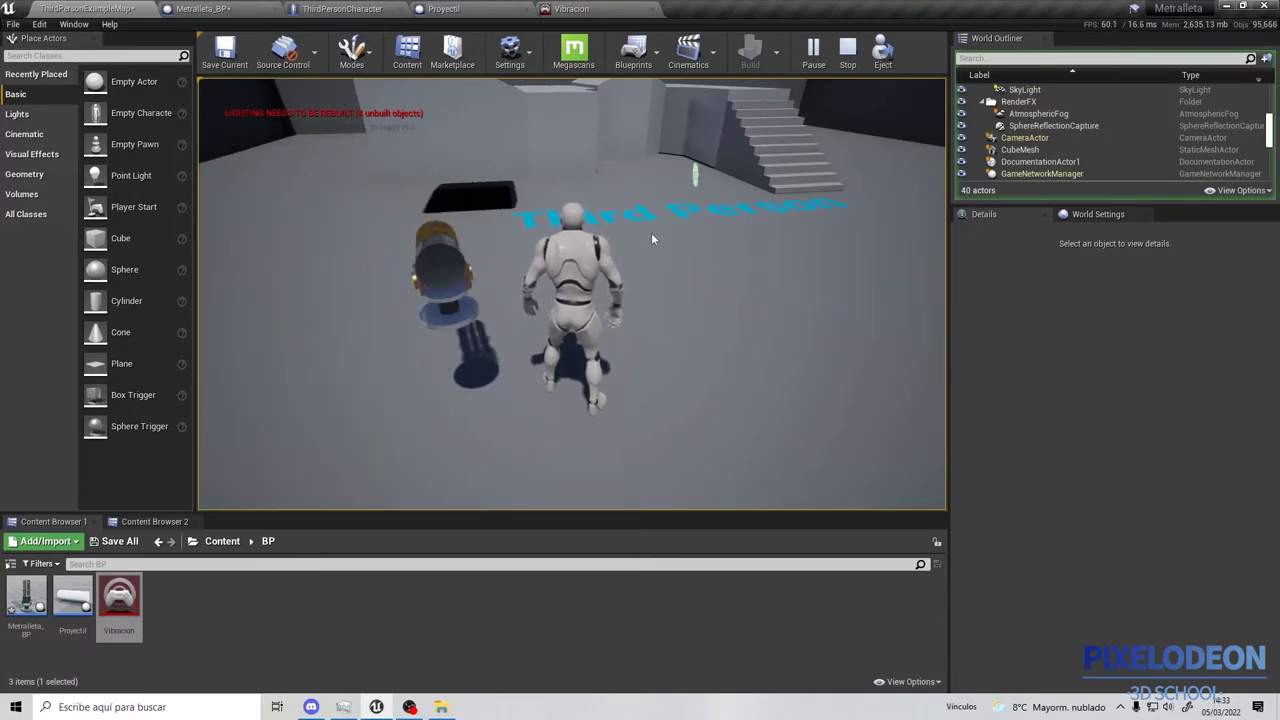
{"action": "key", "text": "Escape"}
{"action": "left_click", "coordinate": [345, 304]}
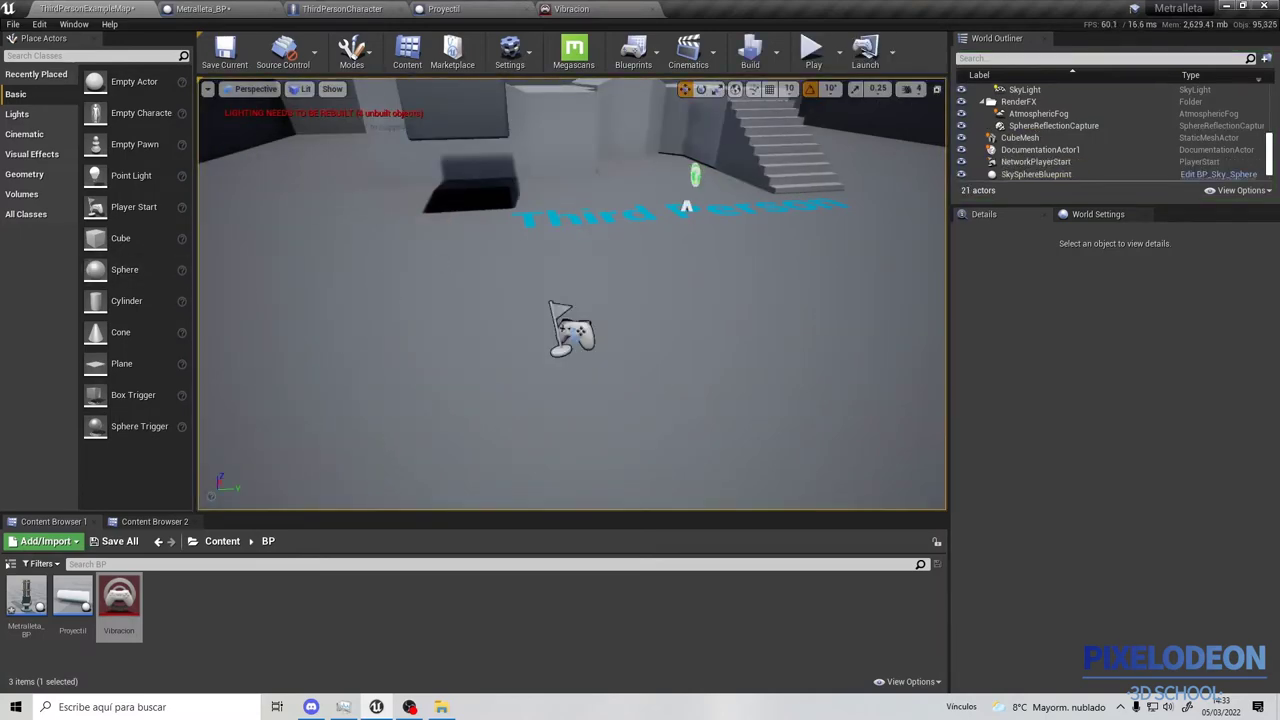
Tick Simulation Generates Hit Events on the Floor, then select the Ramp, LeftArm and Bump meshes.
{"action": "scroll", "coordinate": [1068, 508], "scroll_direction": "down", "scroll_amount": 4}
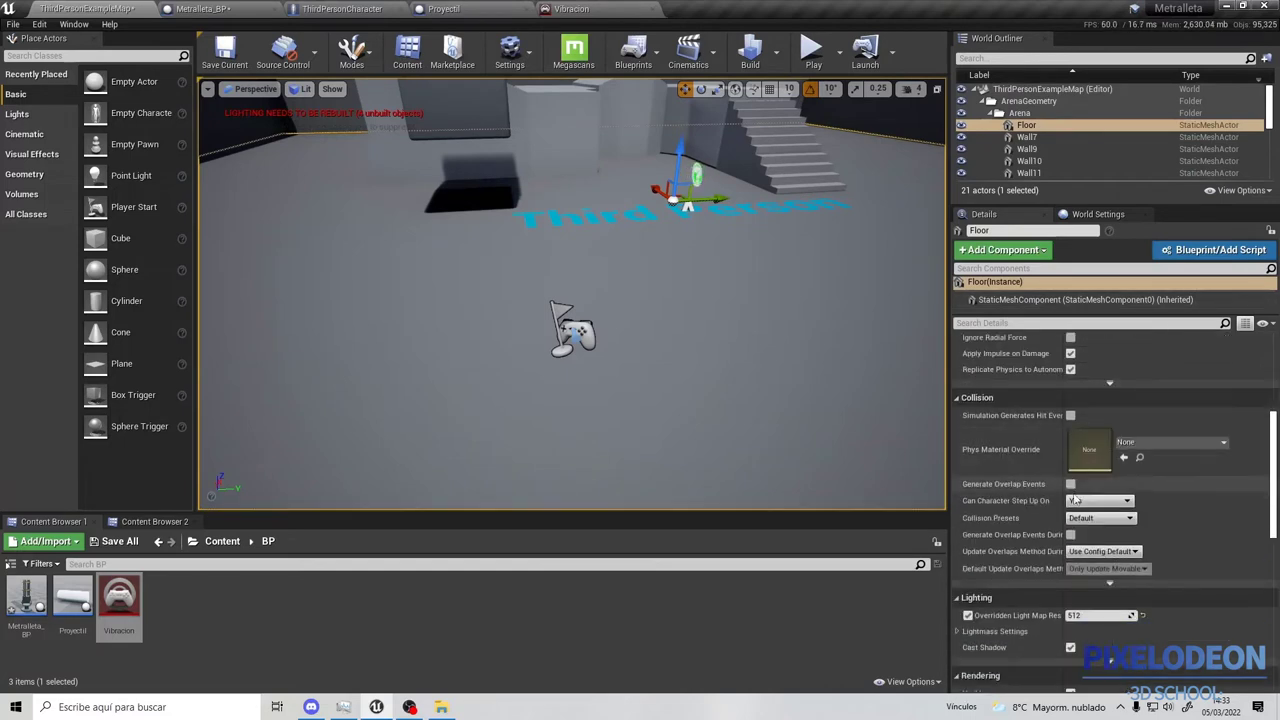
{"action": "left_click", "coordinate": [1070, 415]}
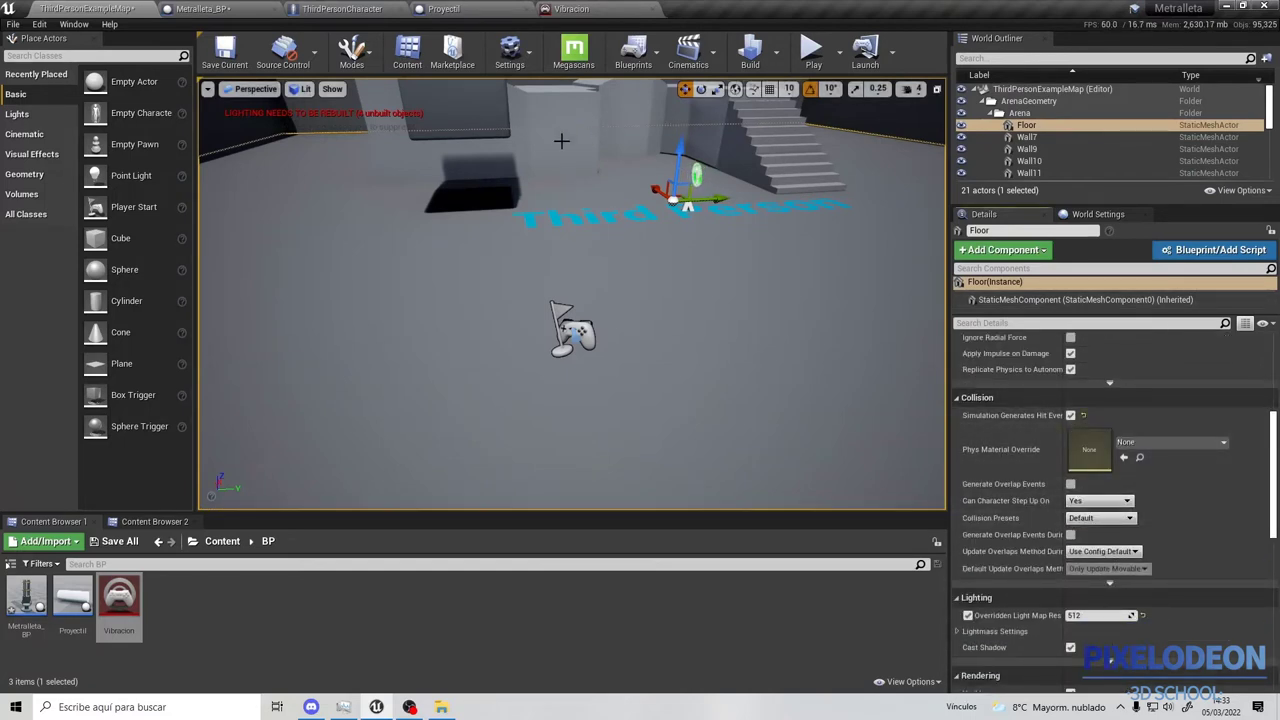
{"action": "left_click", "coordinate": [525, 145]}
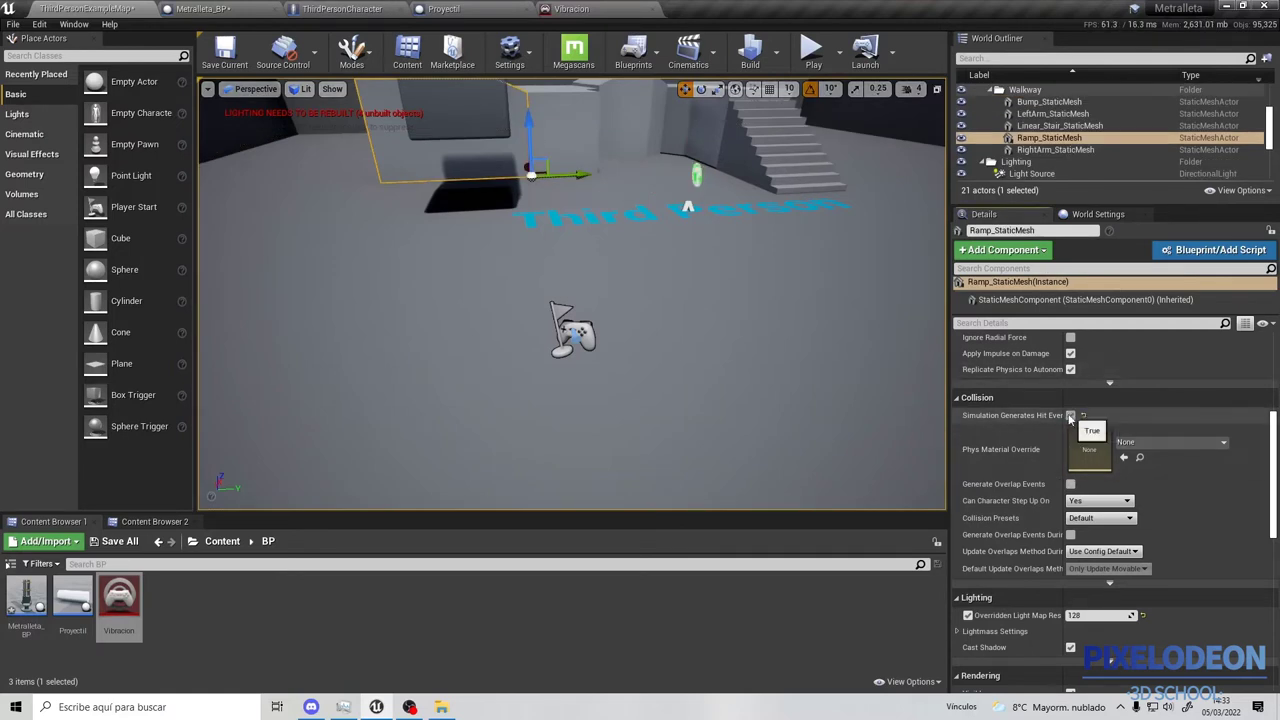
{"action": "left_click", "coordinate": [598, 124]}
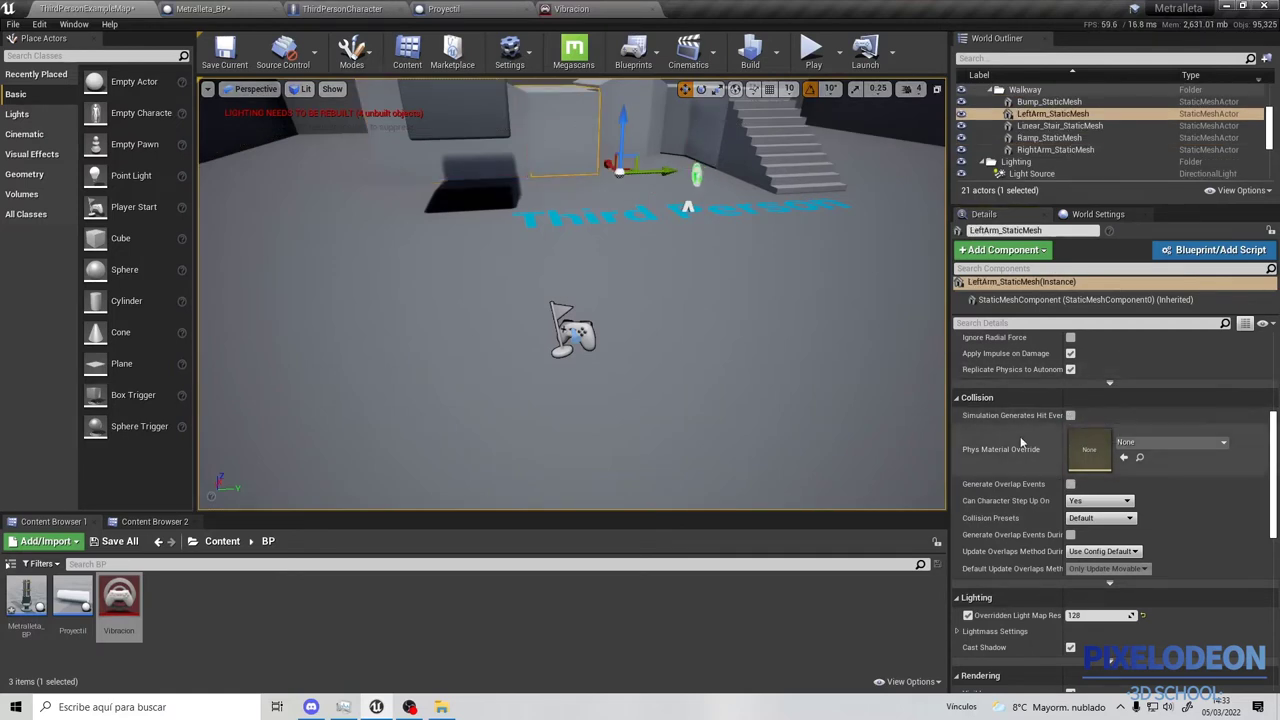
{"action": "left_click", "coordinate": [640, 132]}
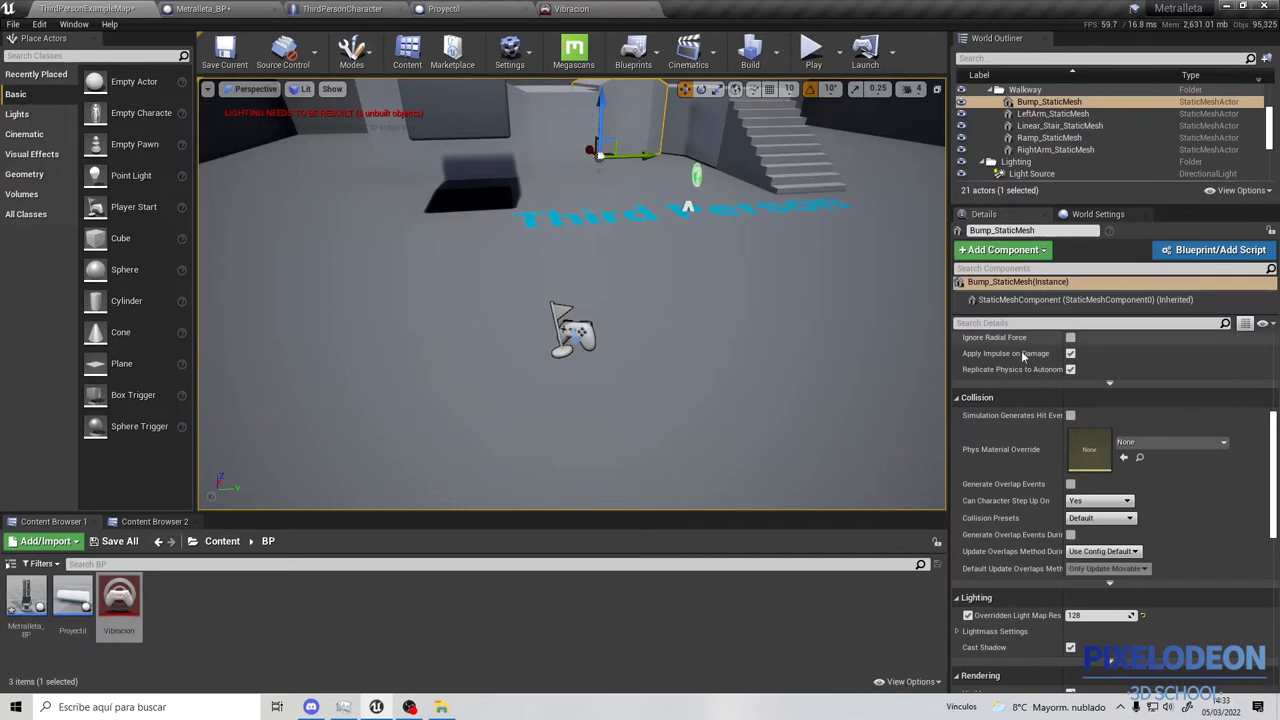
Play the level, walk the character forward into the gun, then stop the test.
{"action": "left_click", "coordinate": [812, 50]}
{"action": "key", "text": "w"}
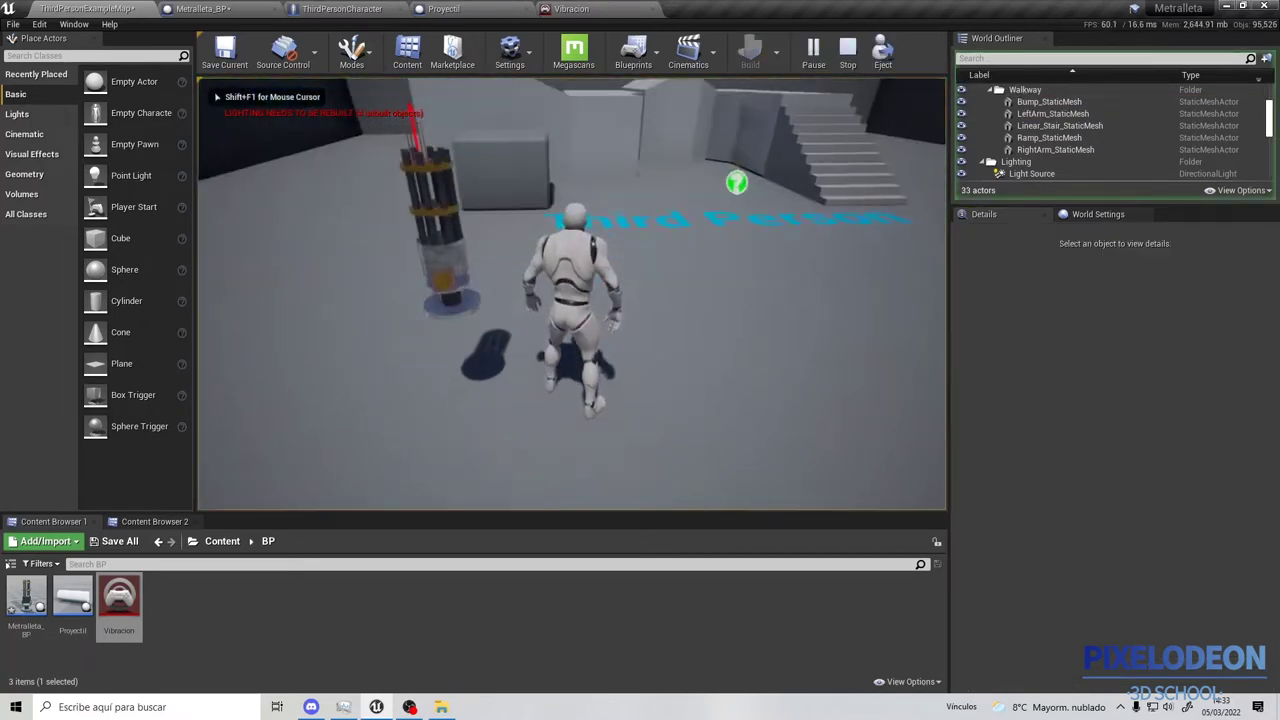
{"action": "key", "text": "w"}
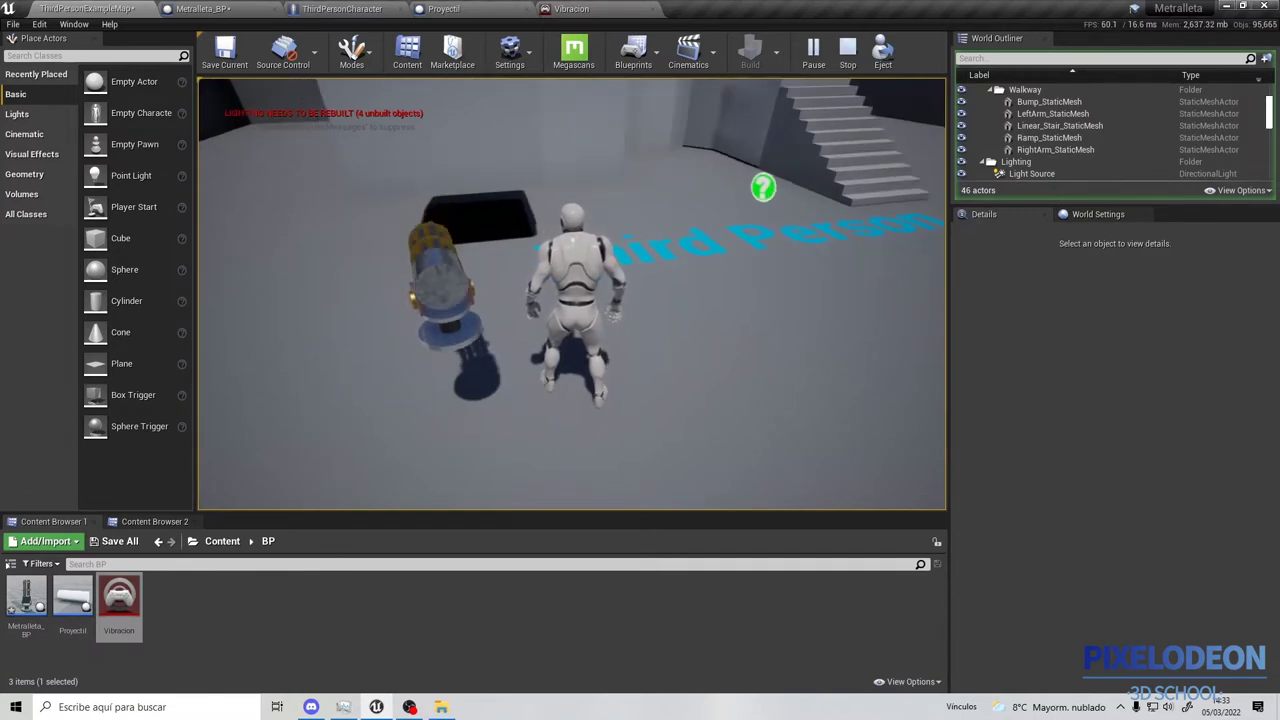
{"action": "key", "text": "Escape"}
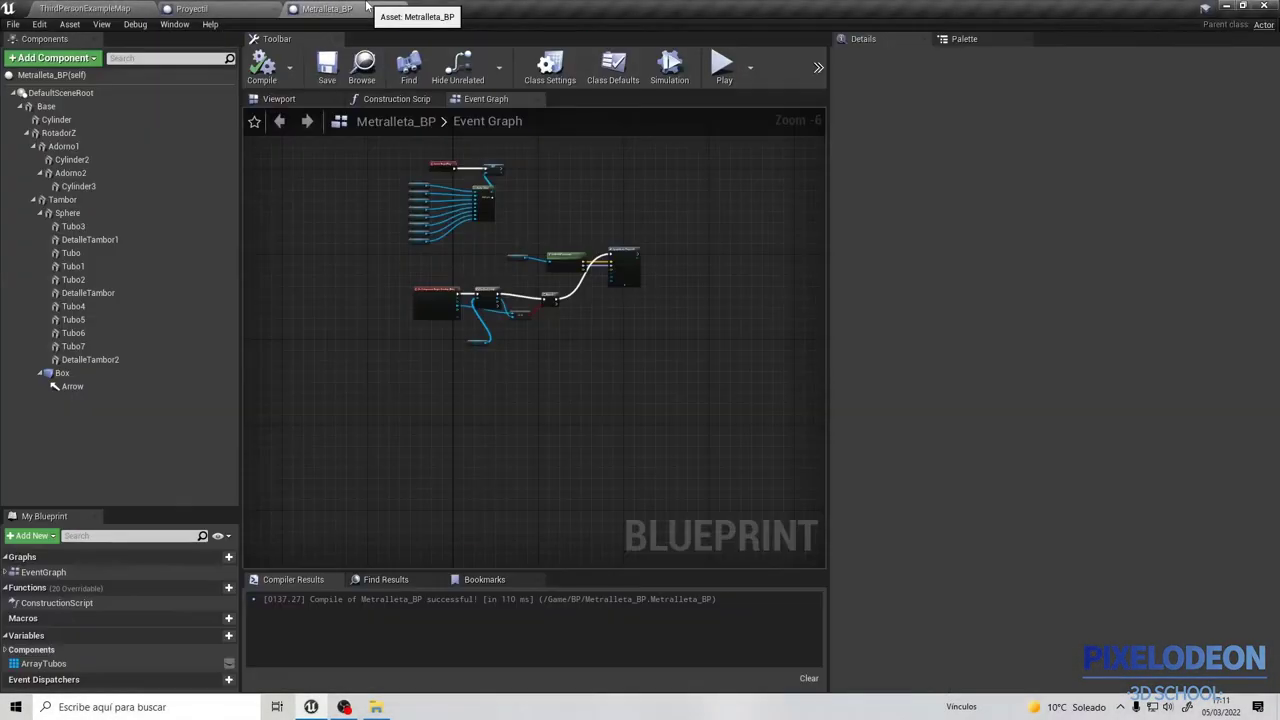
Turn on Sweep Collision in the Proyectil blueprint and compile it.
{"action": "left_click", "coordinate": [223, 8]}
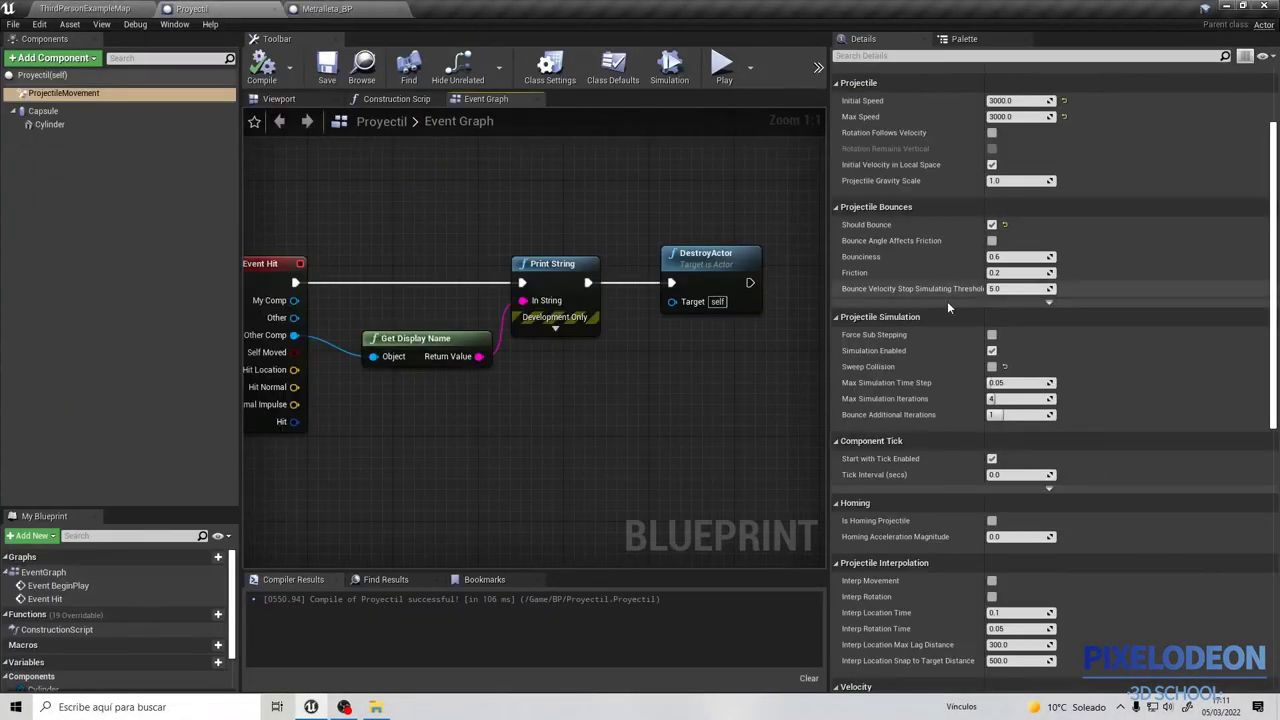
{"action": "left_click", "coordinate": [991, 367]}
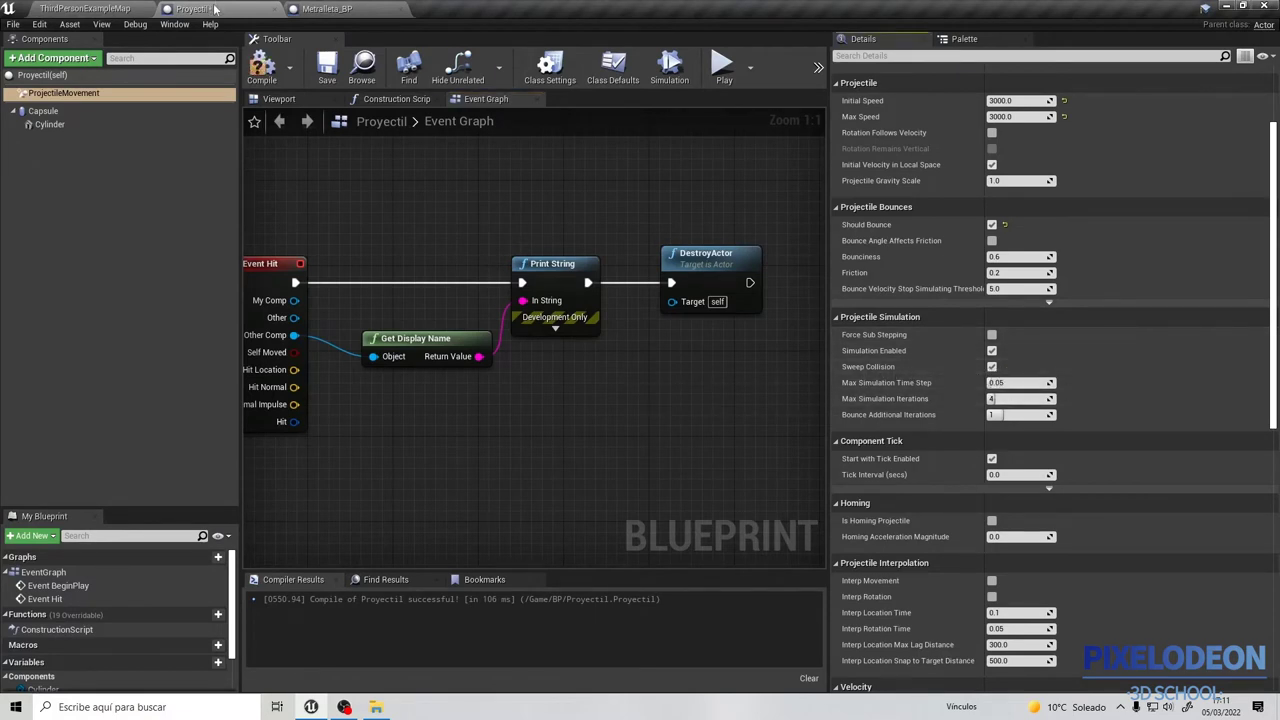
{"action": "left_click", "coordinate": [263, 70]}
Play-test the level, walking to the gun and firing projectiles at a cube and a wall.
{"action": "left_click", "coordinate": [85, 8]}
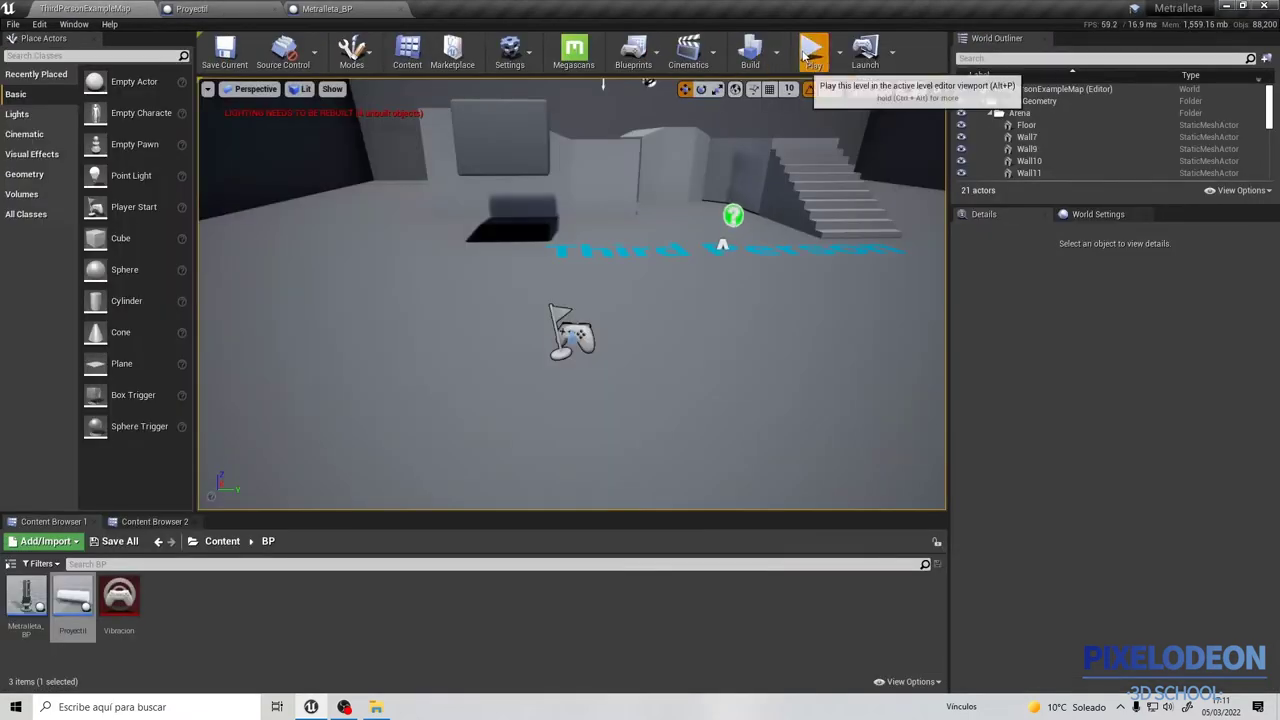
{"action": "left_click", "coordinate": [812, 50]}
{"action": "left_click", "coordinate": [658, 226]}
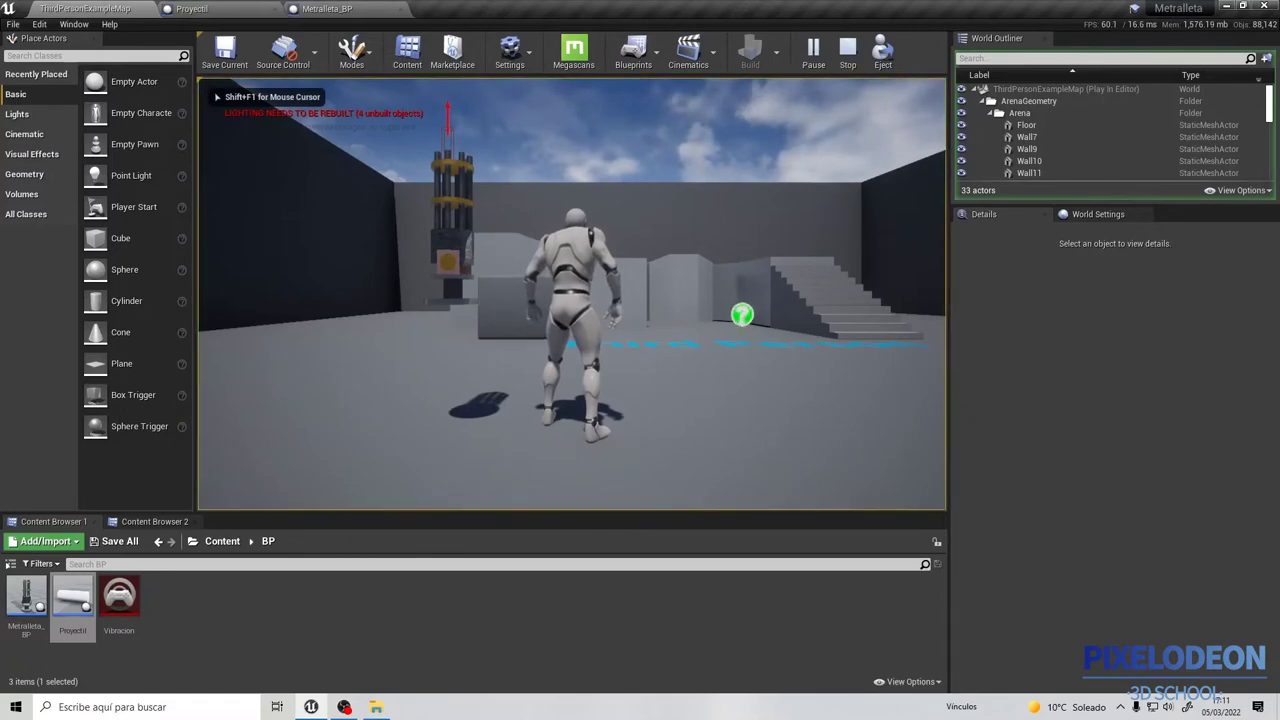
{"action": "key", "text": "w"}
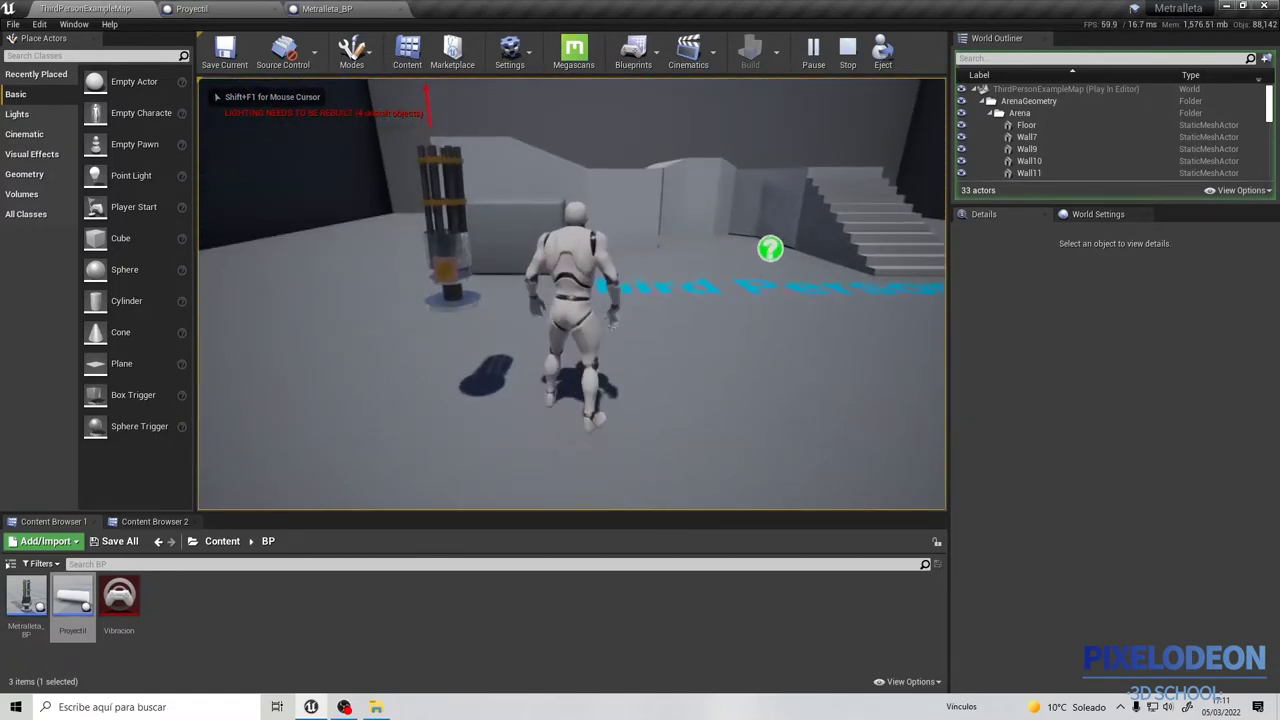
{"action": "key", "text": "a"}
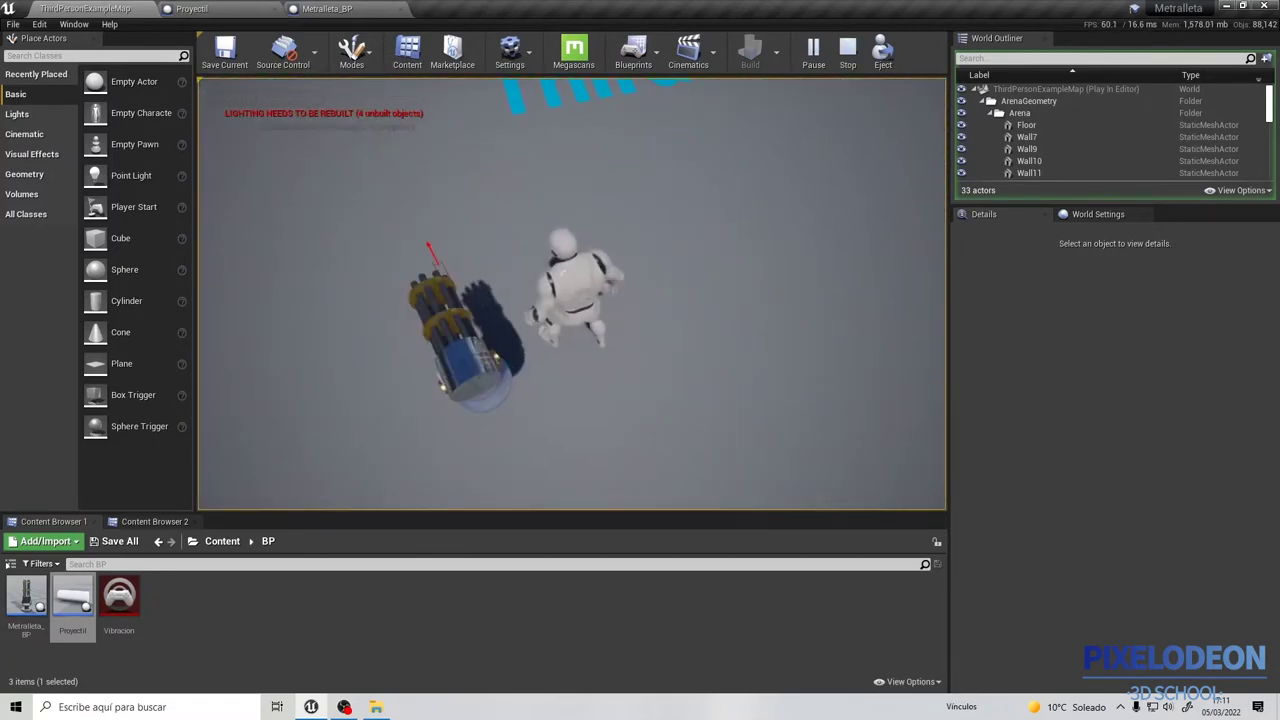
{"action": "left_click", "coordinate": [571, 293]}
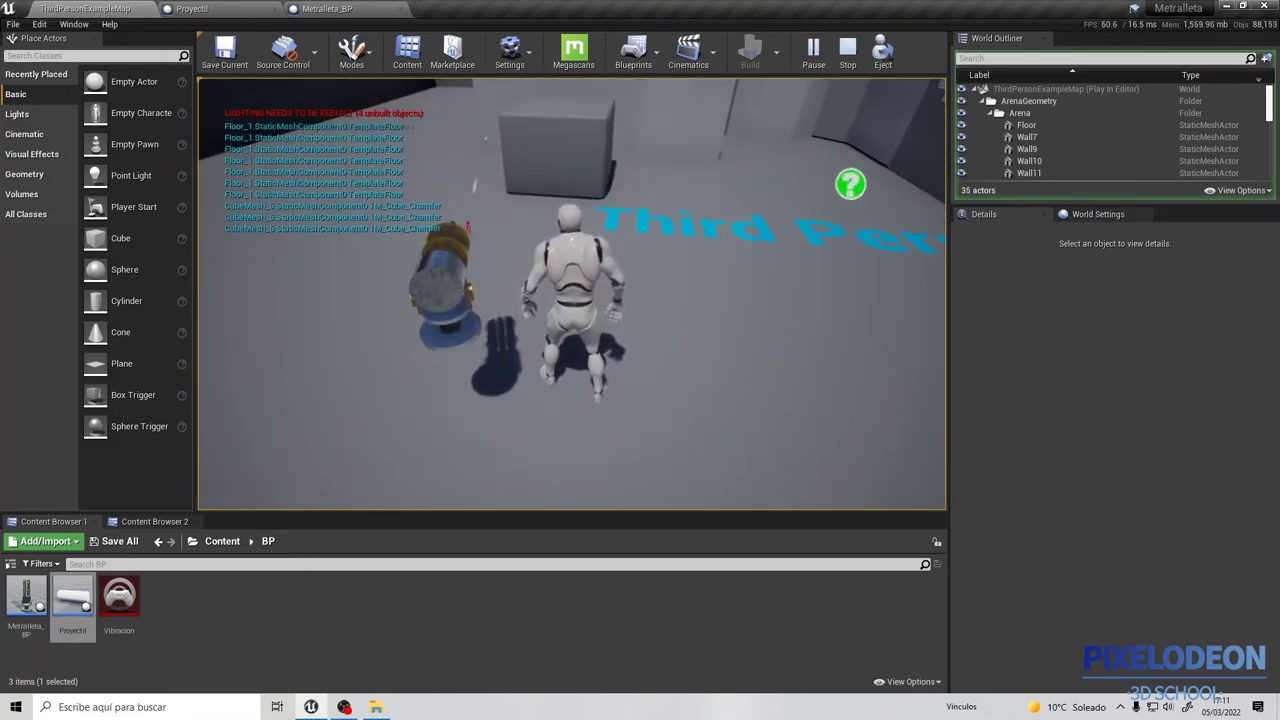
{"action": "left_click", "coordinate": [571, 293]}
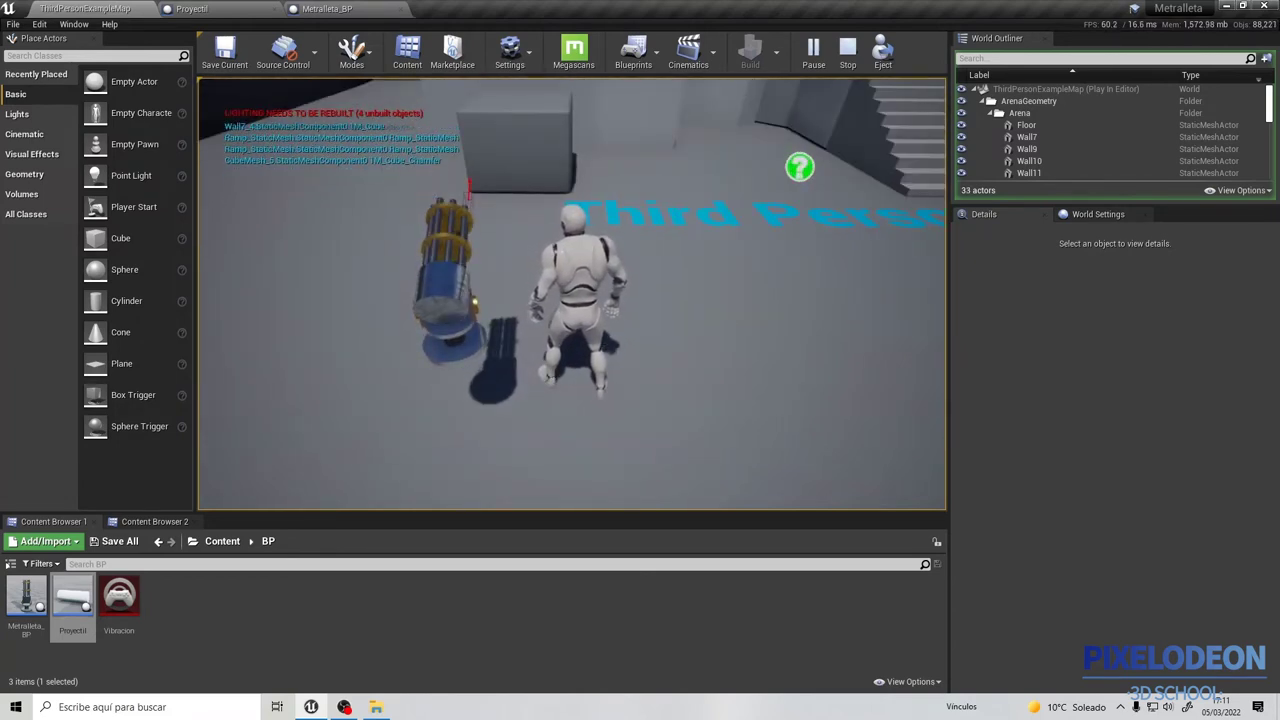
{"action": "key", "text": "Escape"}
Turn Sweep Collision back off in Proyectil, save it and return to the level.
{"action": "left_click", "coordinate": [225, 8]}
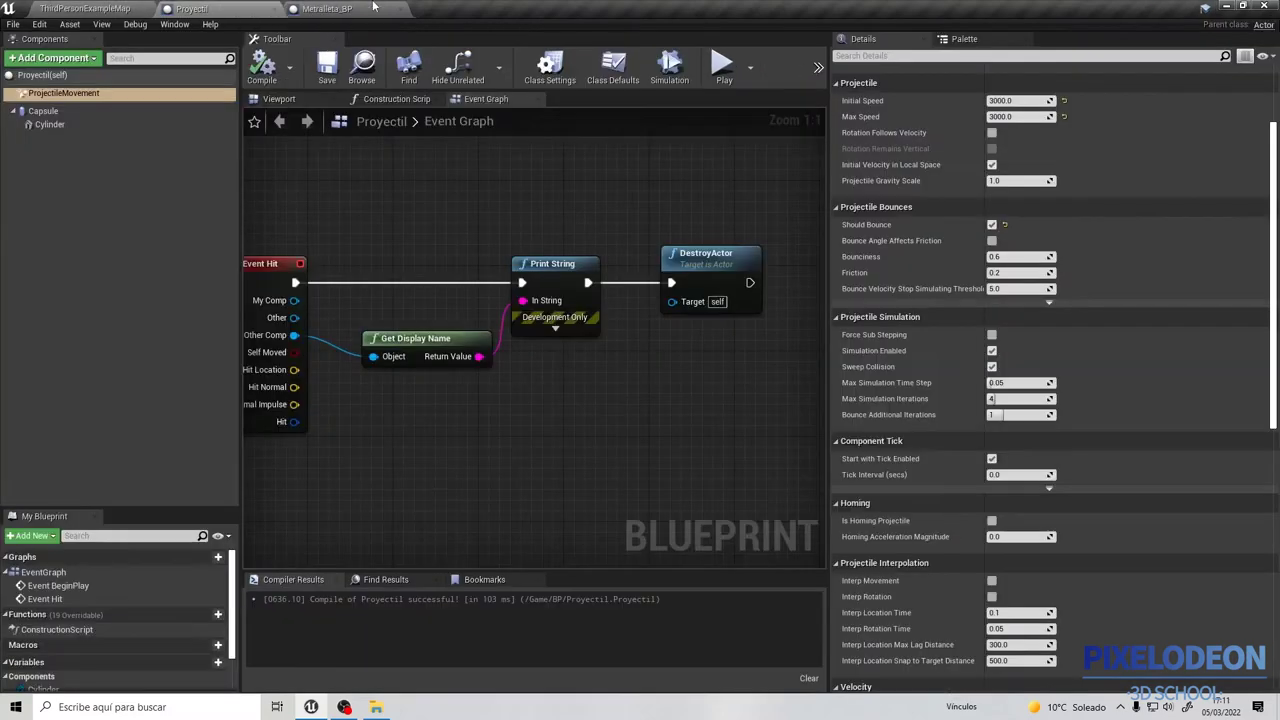
{"action": "left_click", "coordinate": [318, 8]}
{"action": "left_click", "coordinate": [225, 8]}
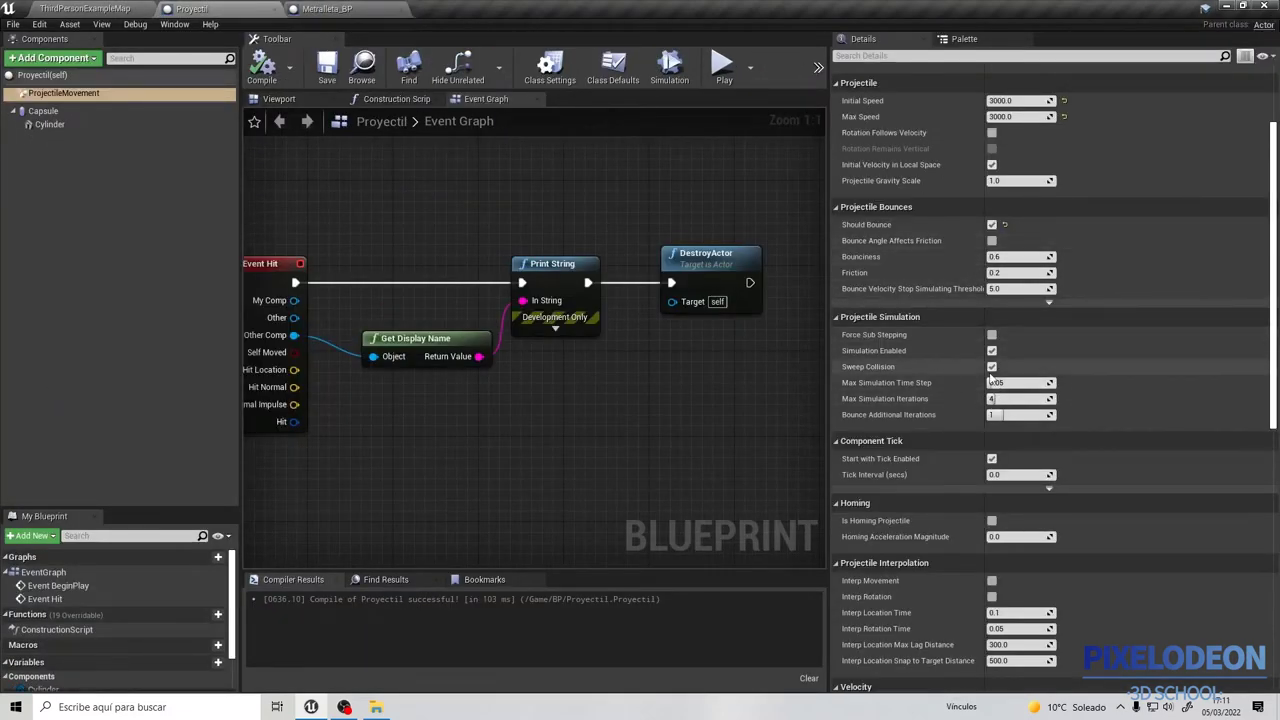
{"action": "left_click", "coordinate": [327, 68]}
{"action": "left_click", "coordinate": [85, 8]}
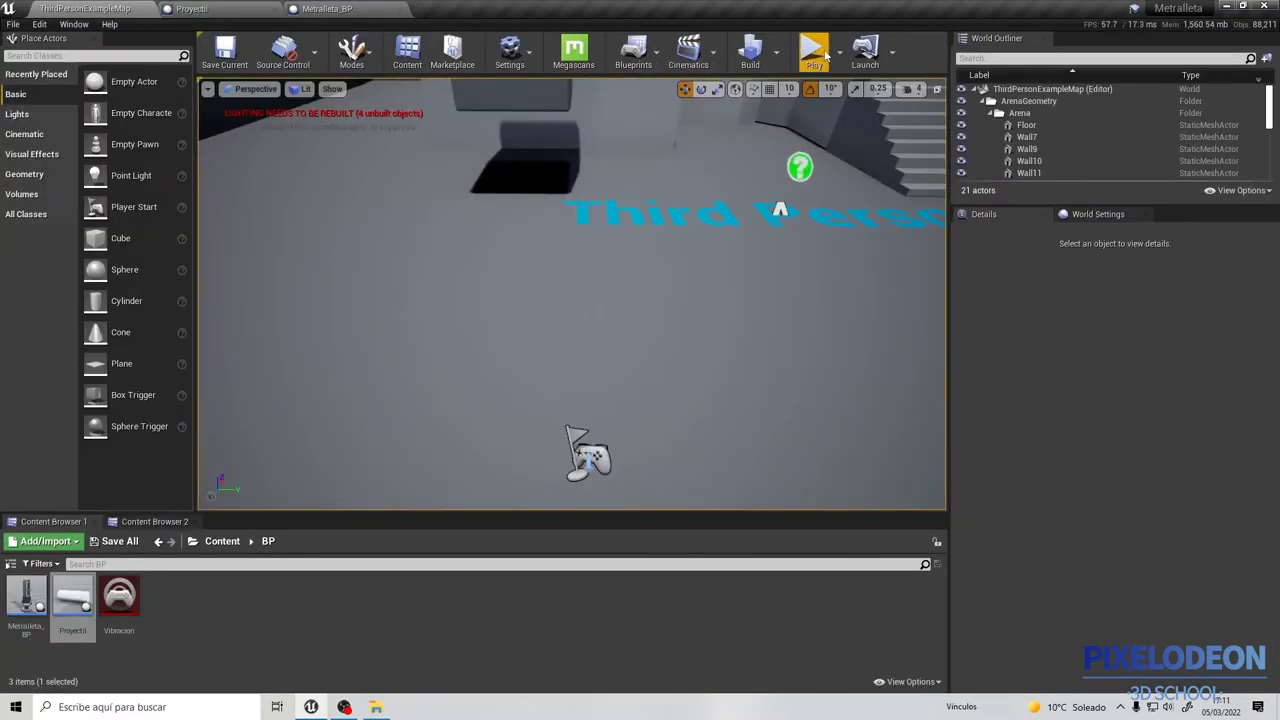
{"action": "left_click", "coordinate": [823, 55]}
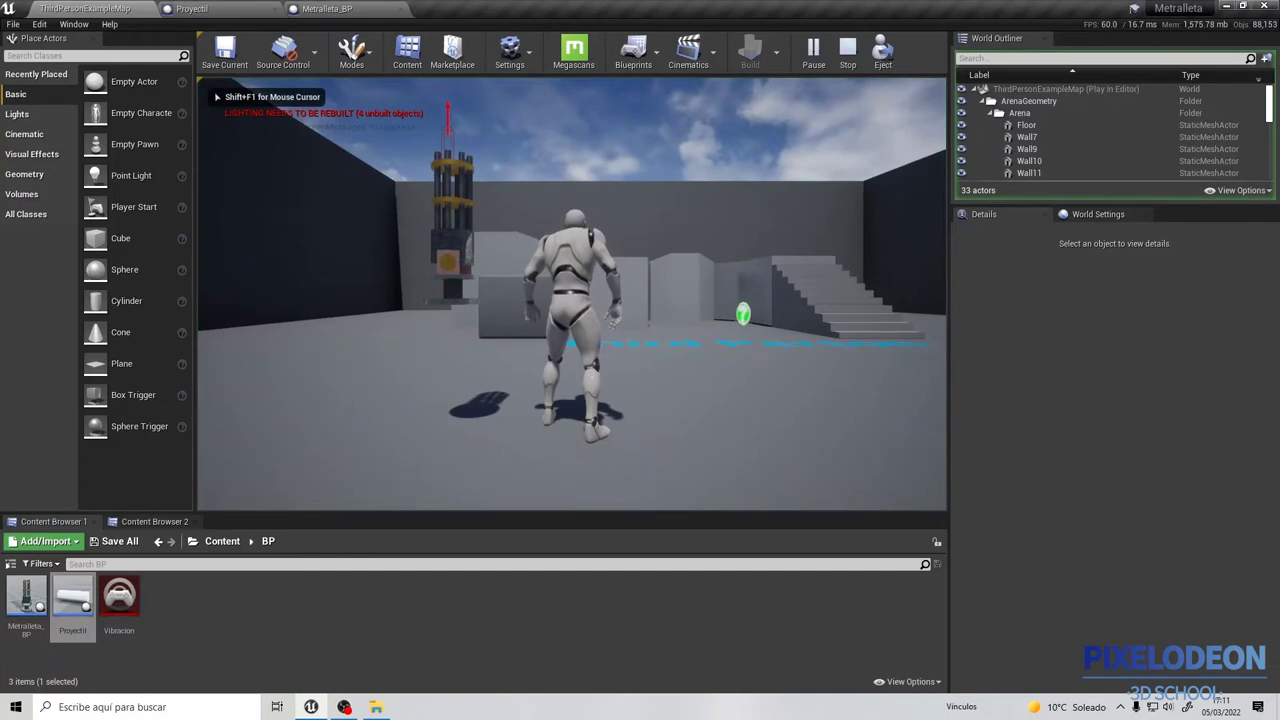
{"action": "key", "text": "w"}
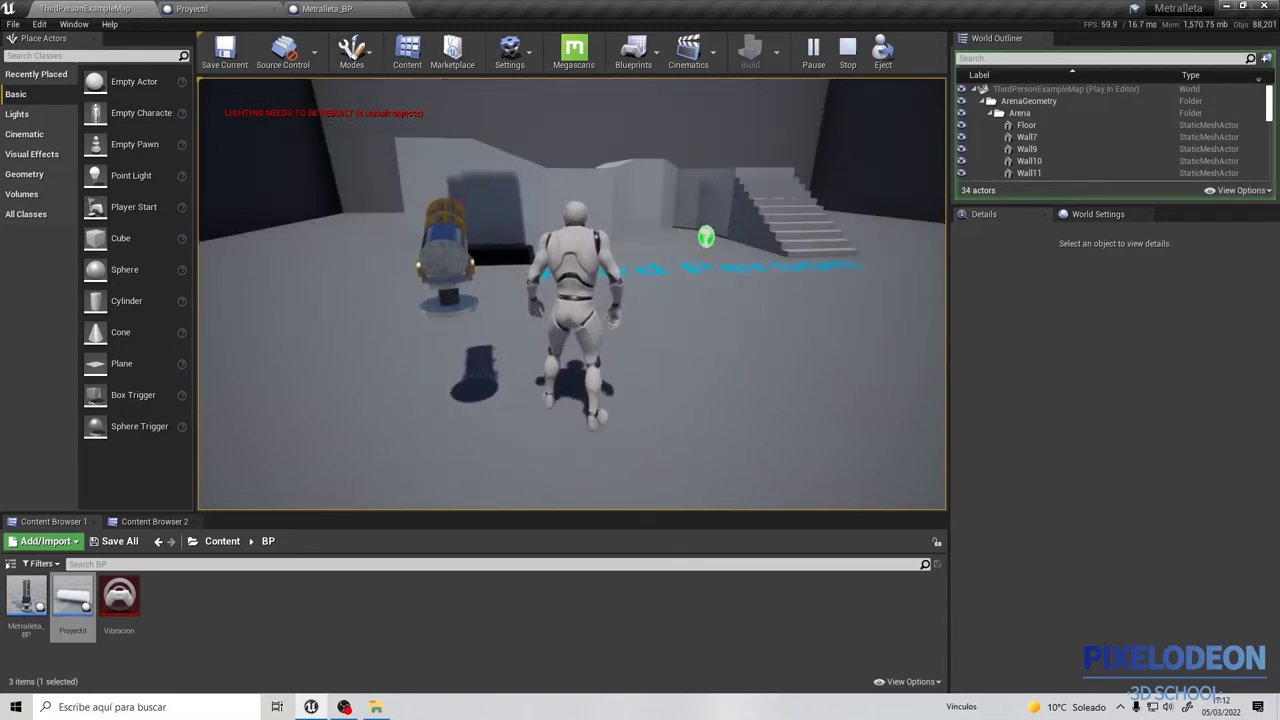
{"action": "key", "text": "w"}
{"action": "key", "text": "w"}
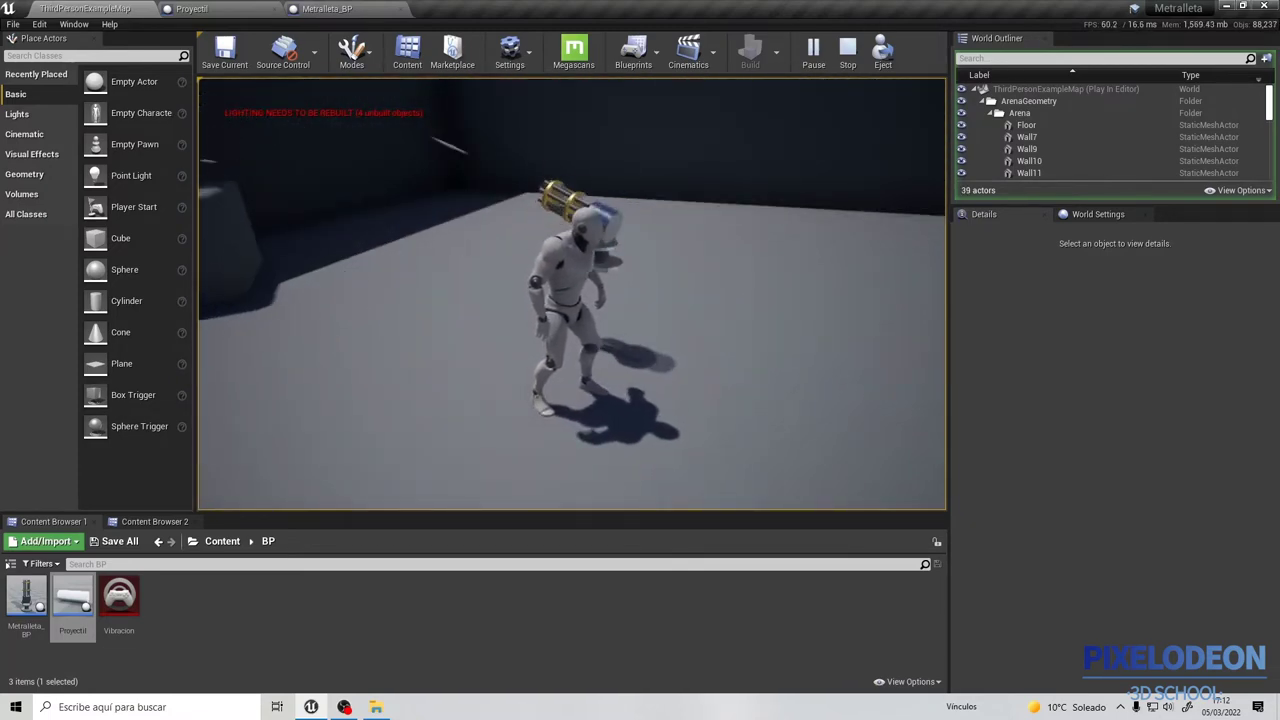
{"action": "key", "text": "Escape"}
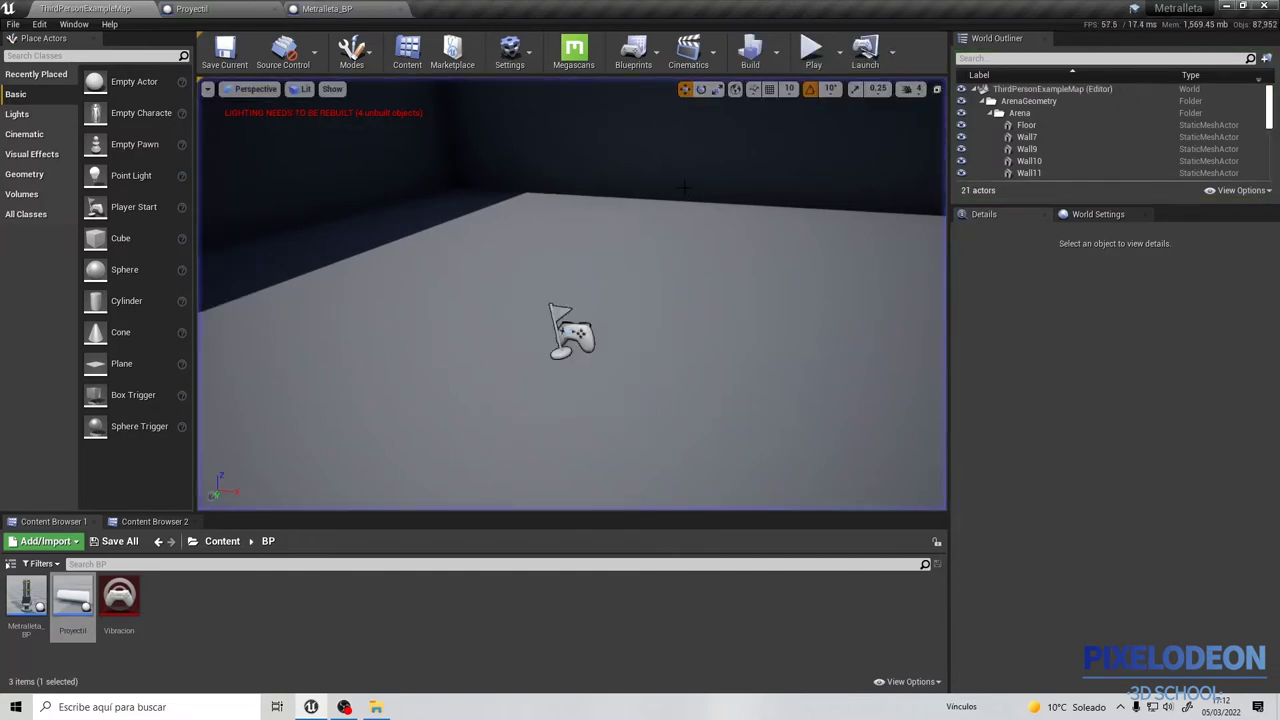
{"action": "left_click", "coordinate": [191, 8]}
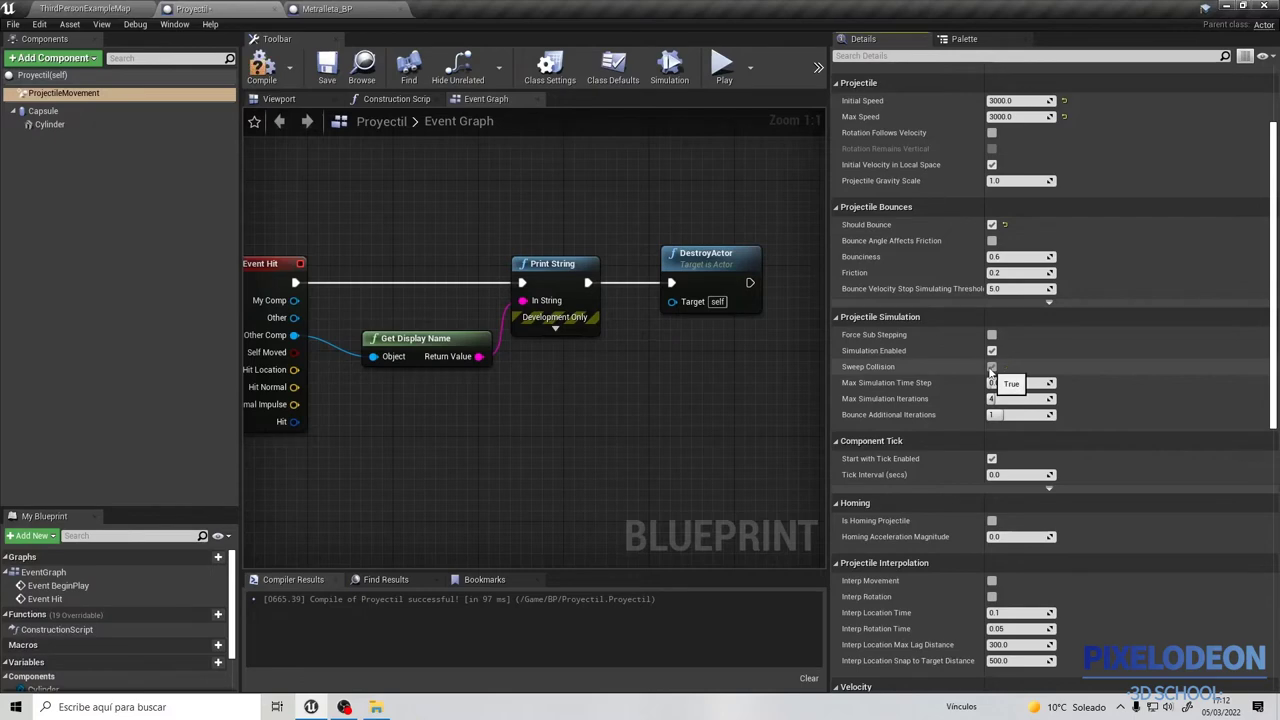
Delete the Get Display Name and Print String nodes from the Proyectil graph.
{"action": "right_click_drag", "start_coordinate": [363, 358], "coordinate": [503, 317]}
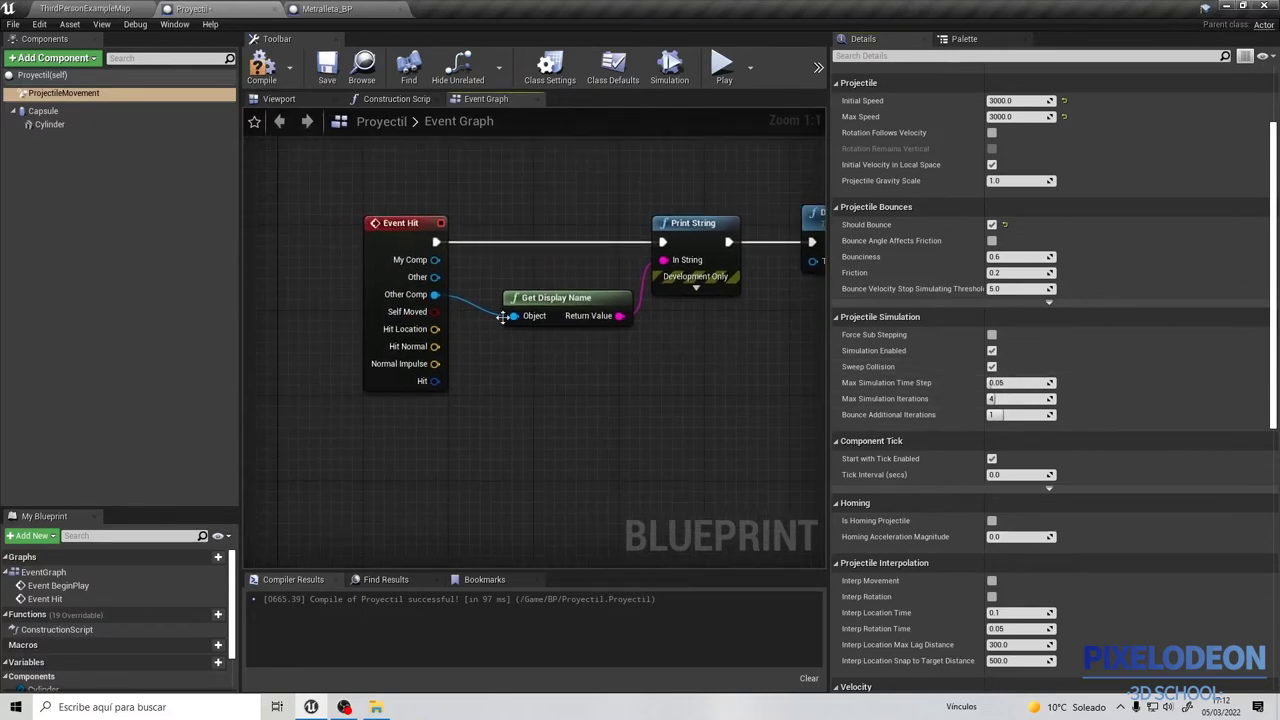
{"action": "scroll", "coordinate": [515, 268], "scroll_direction": "down", "scroll_amount": 2}
{"action": "left_click", "coordinate": [545, 291]}
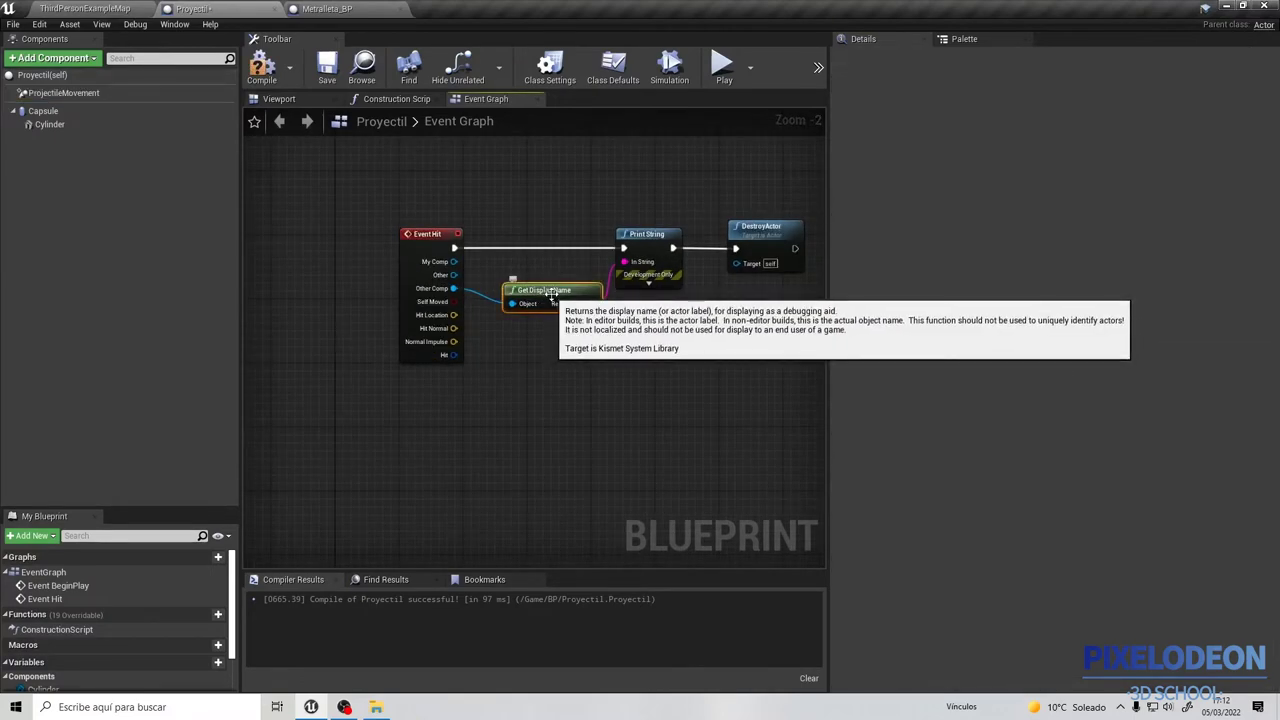
{"action": "key", "text": "Delete"}
{"action": "left_click", "coordinate": [622, 261]}
{"action": "key", "text": "Delete"}
Add an Is Simulating Physics node fed by Event Hit's Other Comp.
{"action": "left_click_drag", "start_coordinate": [462, 287], "coordinate": [504, 291]}
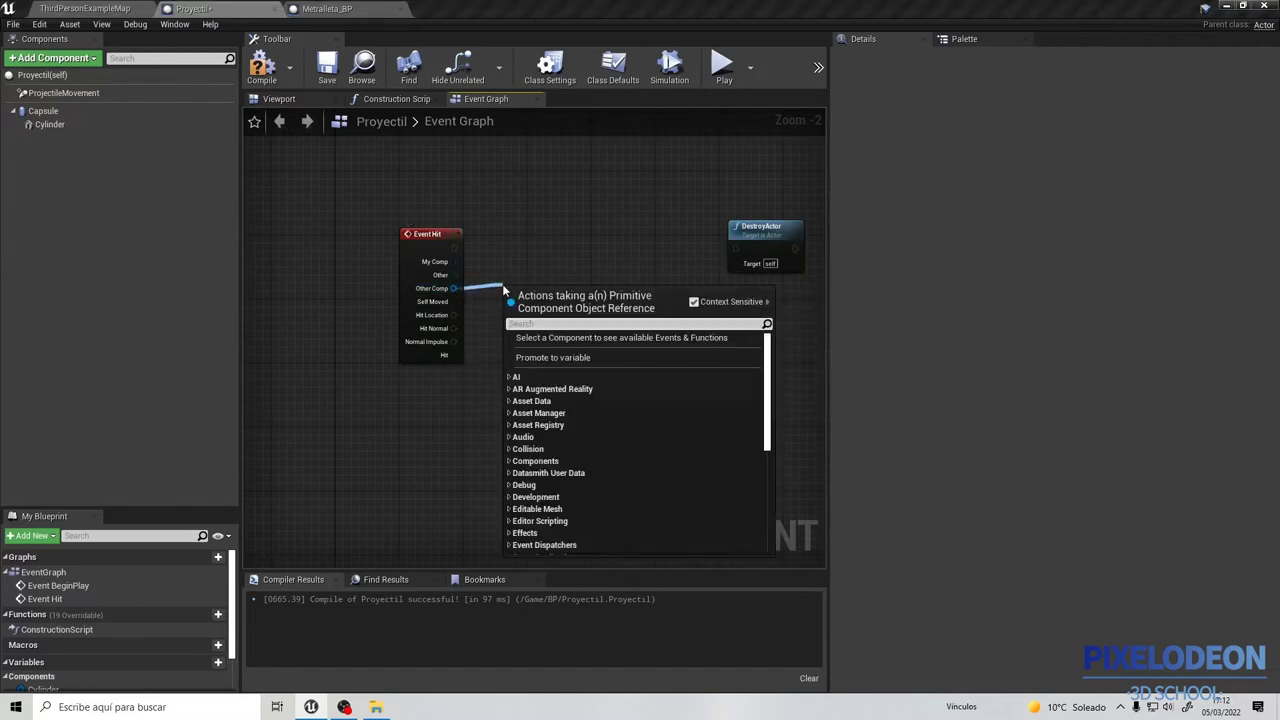
{"action": "type", "text": "i"}
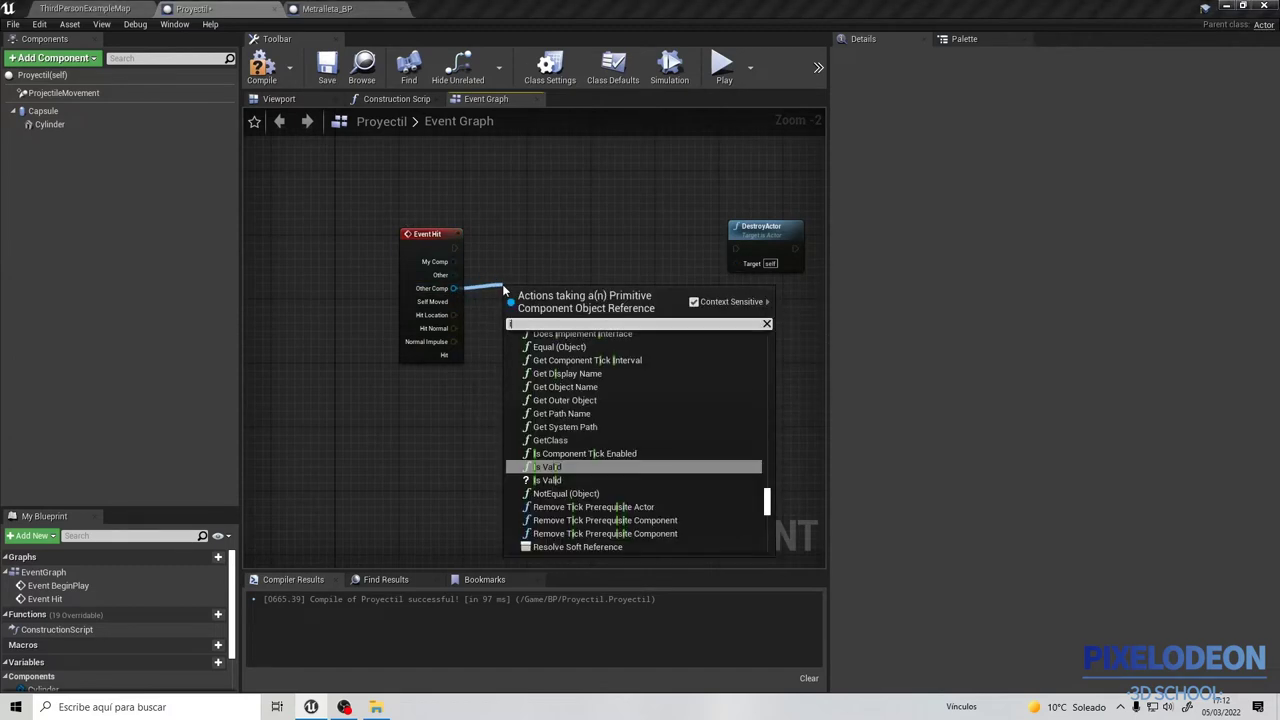
{"action": "key", "text": "BackSpace"}
{"action": "type", "text": "is sim"}
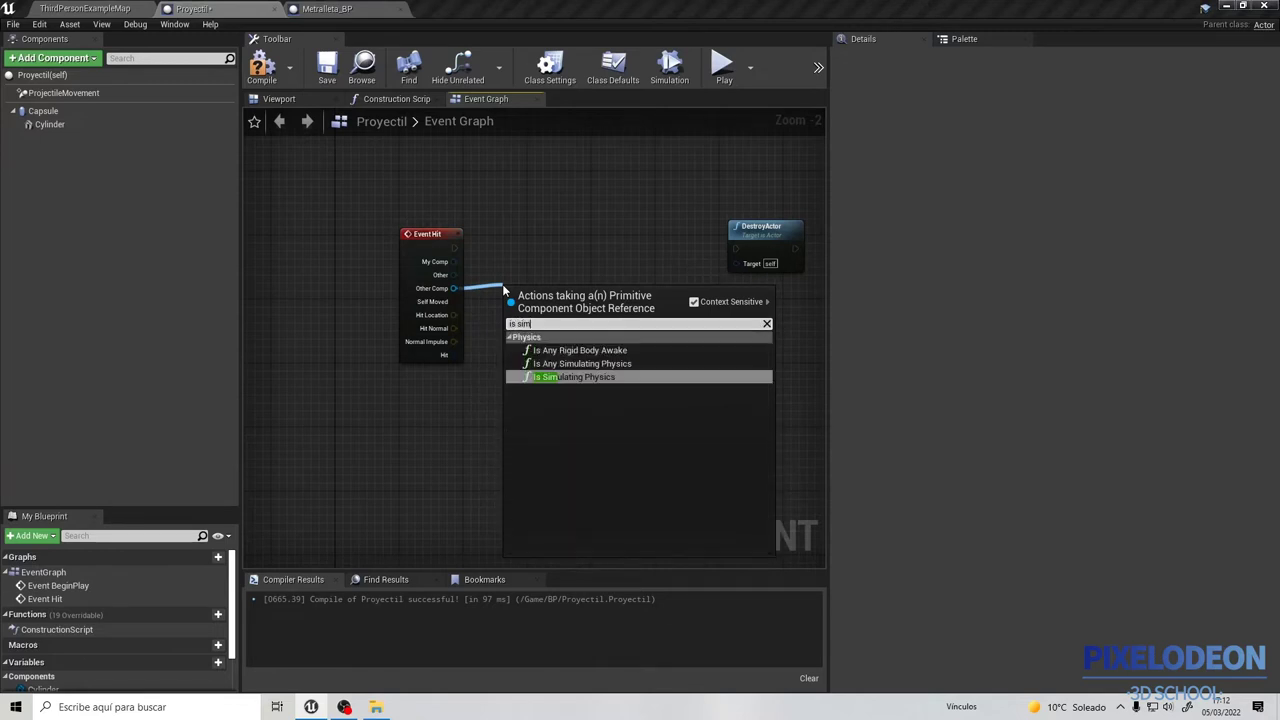
{"action": "left_click", "coordinate": [597, 377]}
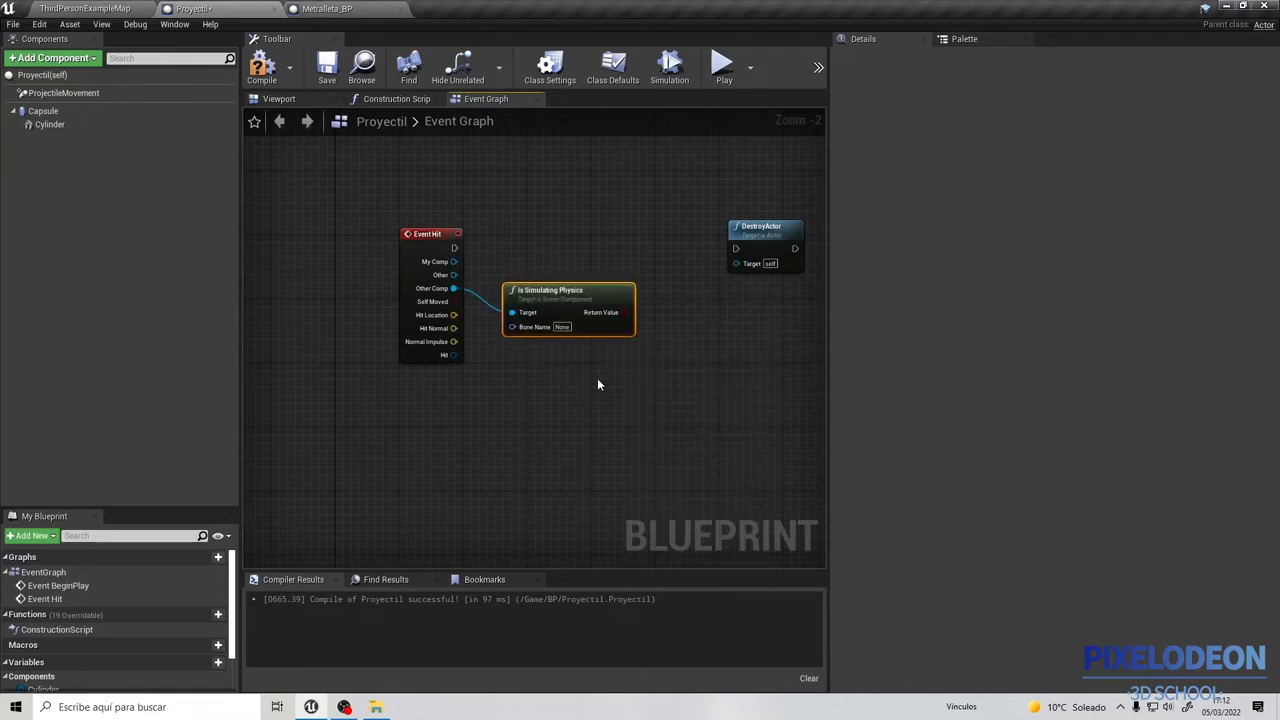
{"action": "right_click_drag", "start_coordinate": [568, 314], "coordinate": [538, 344]}
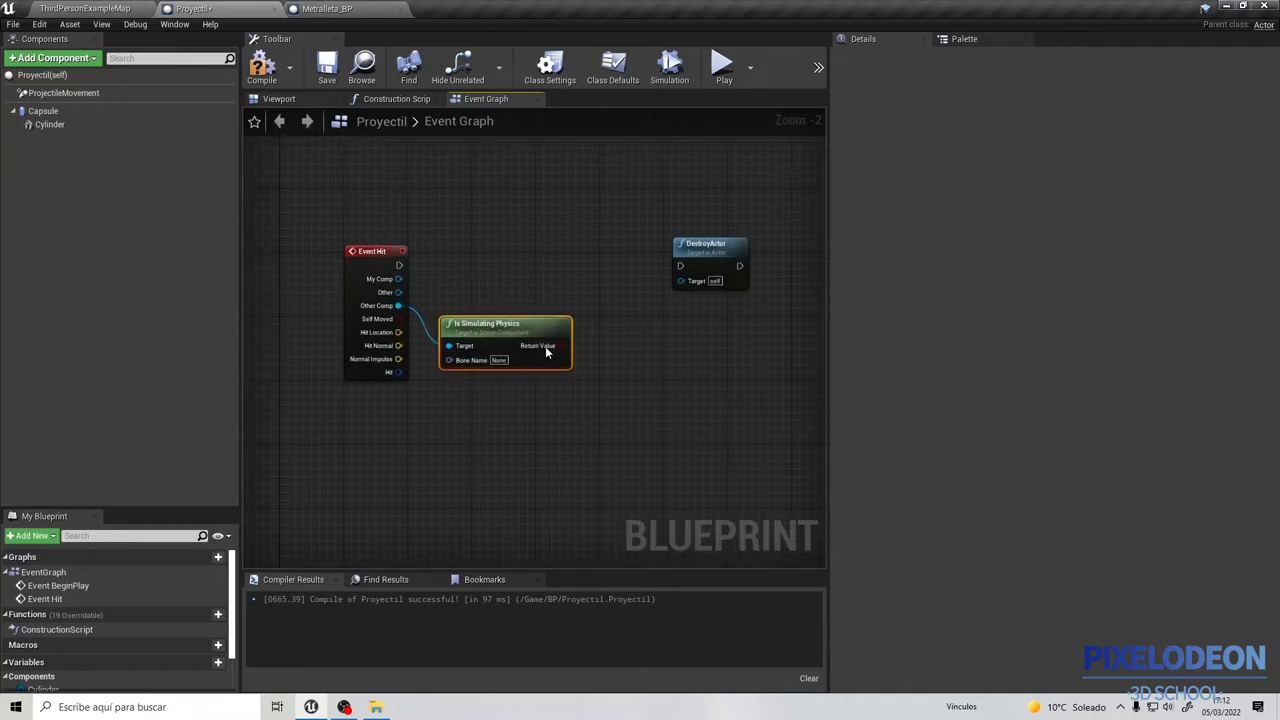
Add a Branch whose Condition is Is Simulating Physics, and move DestroyActor aside.
{"action": "left_click", "coordinate": [485, 252]}
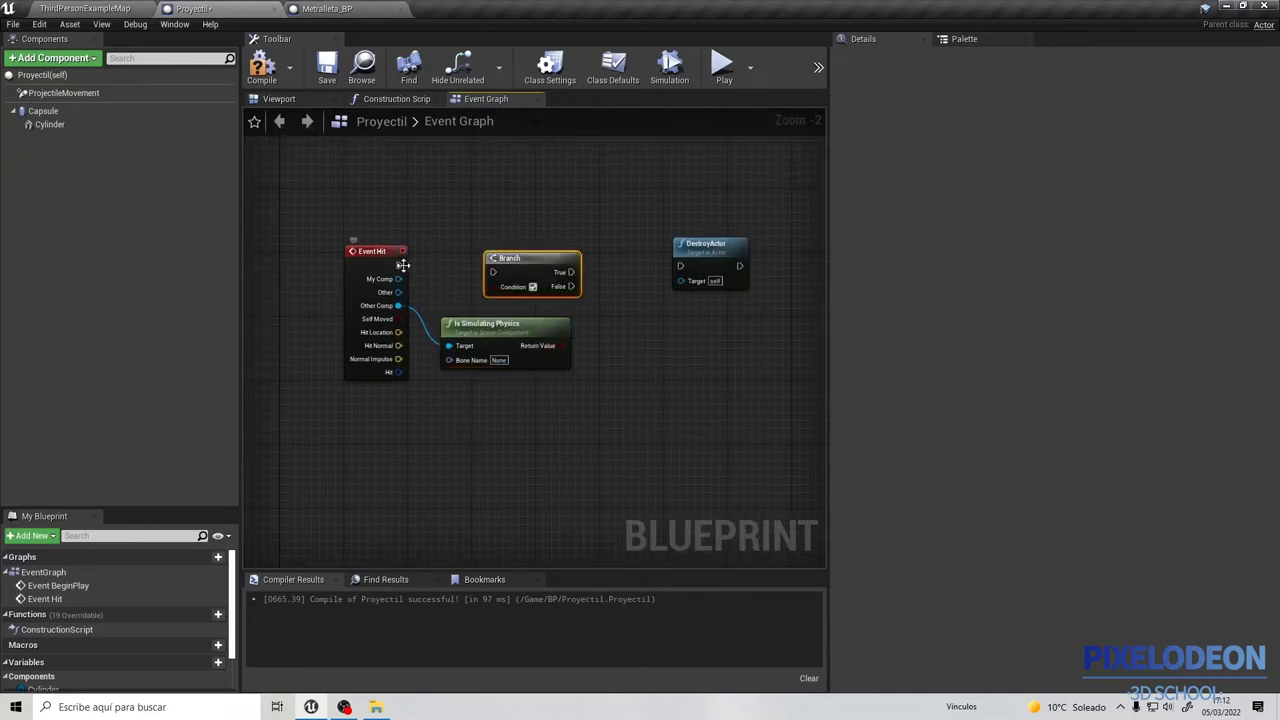
{"action": "left_click_drag", "start_coordinate": [561, 345], "coordinate": [492, 295]}
{"action": "right_click_drag", "start_coordinate": [578, 318], "coordinate": [568, 301]}
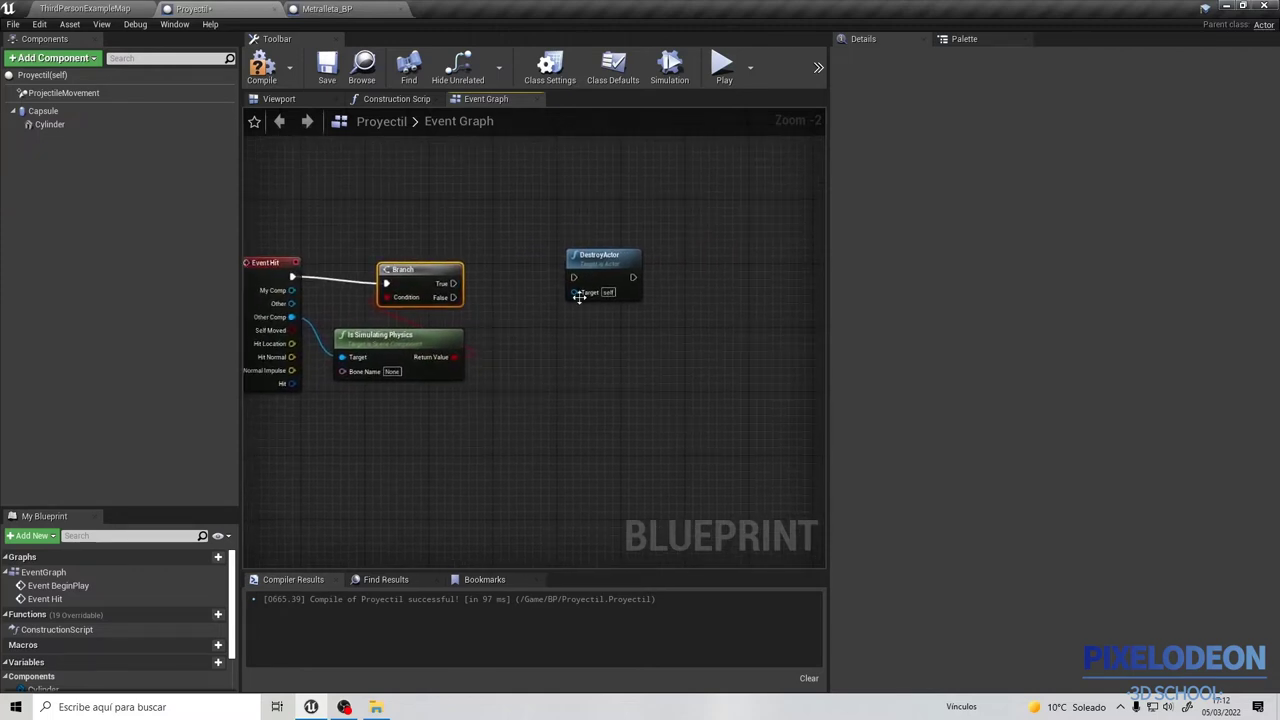
{"action": "left_click_drag", "start_coordinate": [607, 263], "coordinate": [675, 367]}
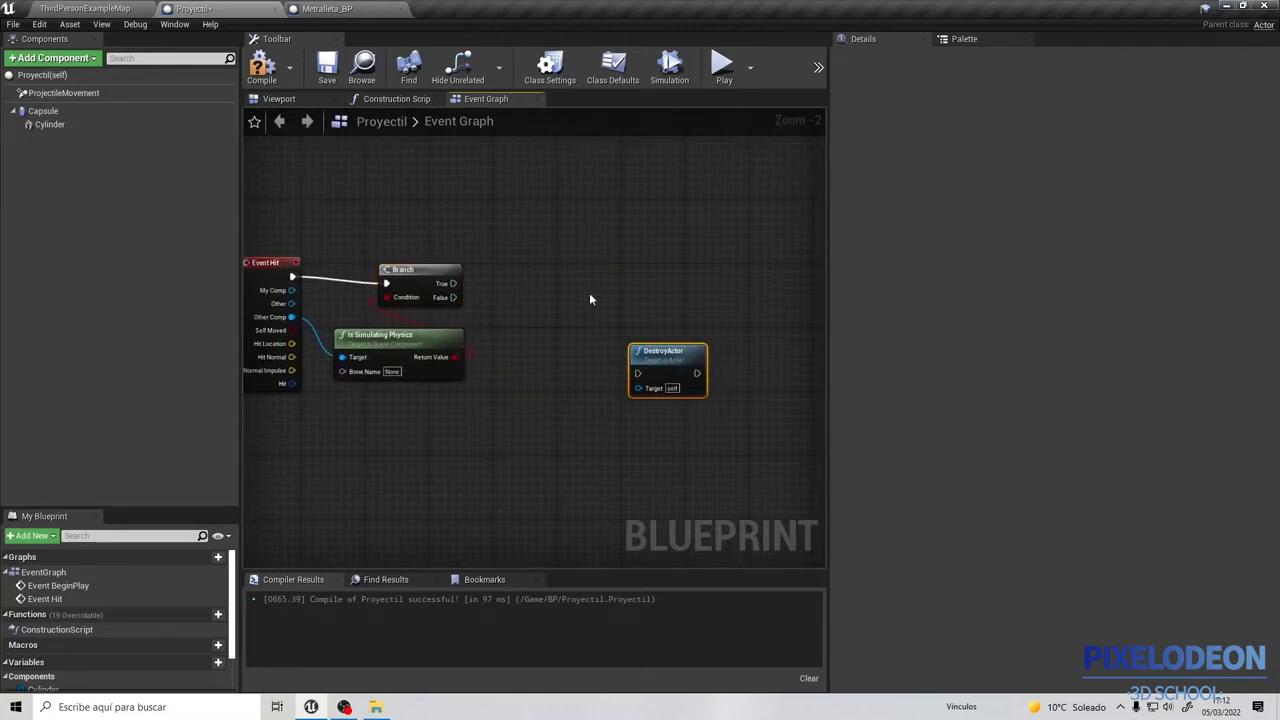
{"action": "right_click_drag", "start_coordinate": [589, 299], "coordinate": [610, 390]}
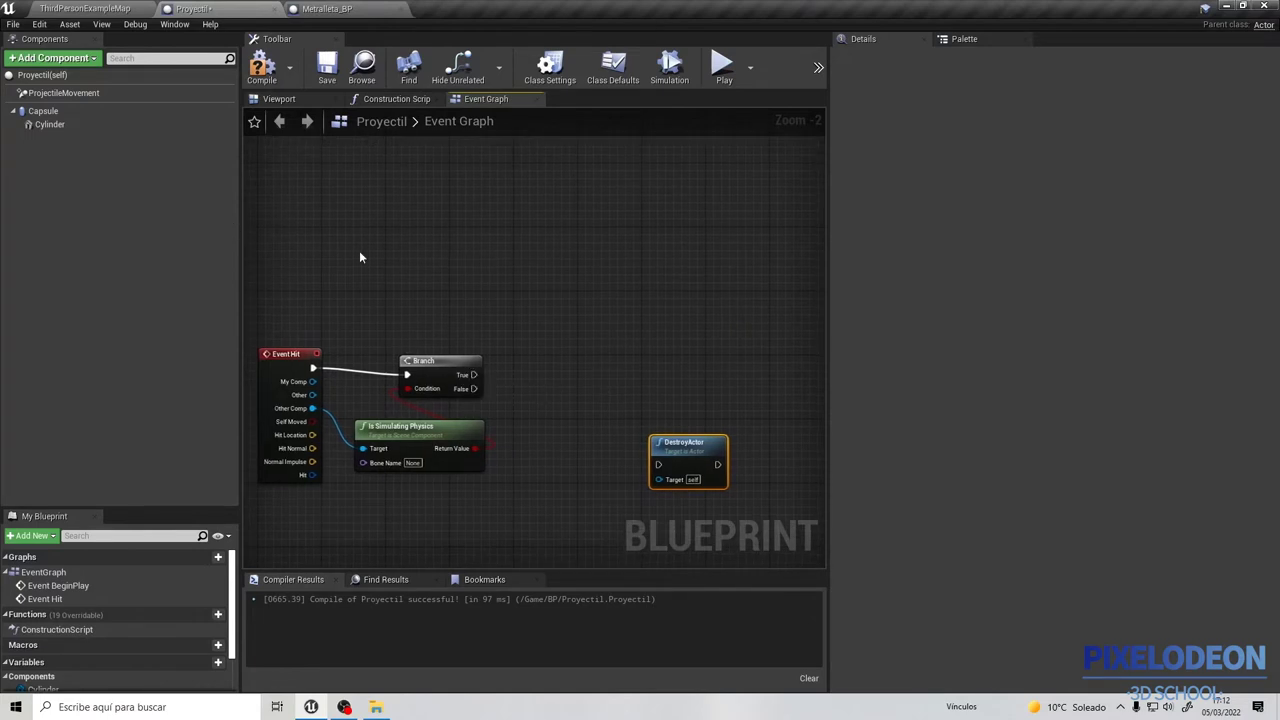
Add a Get Velocity node multiplied by a float of 500.0.
{"action": "right_click", "coordinate": [361, 258]}
{"action": "type", "text": "get veloc"}
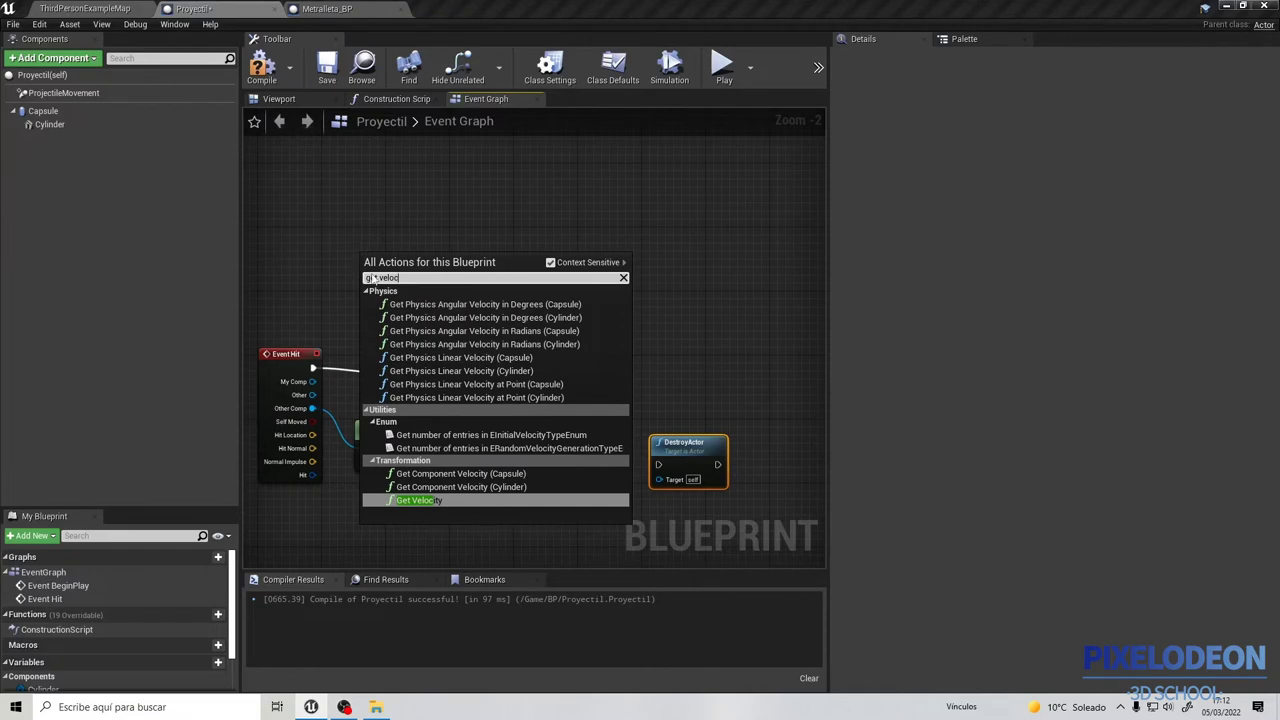
{"action": "left_click", "coordinate": [447, 500]}
{"action": "right_click_drag", "start_coordinate": [433, 314], "coordinate": [447, 348]}
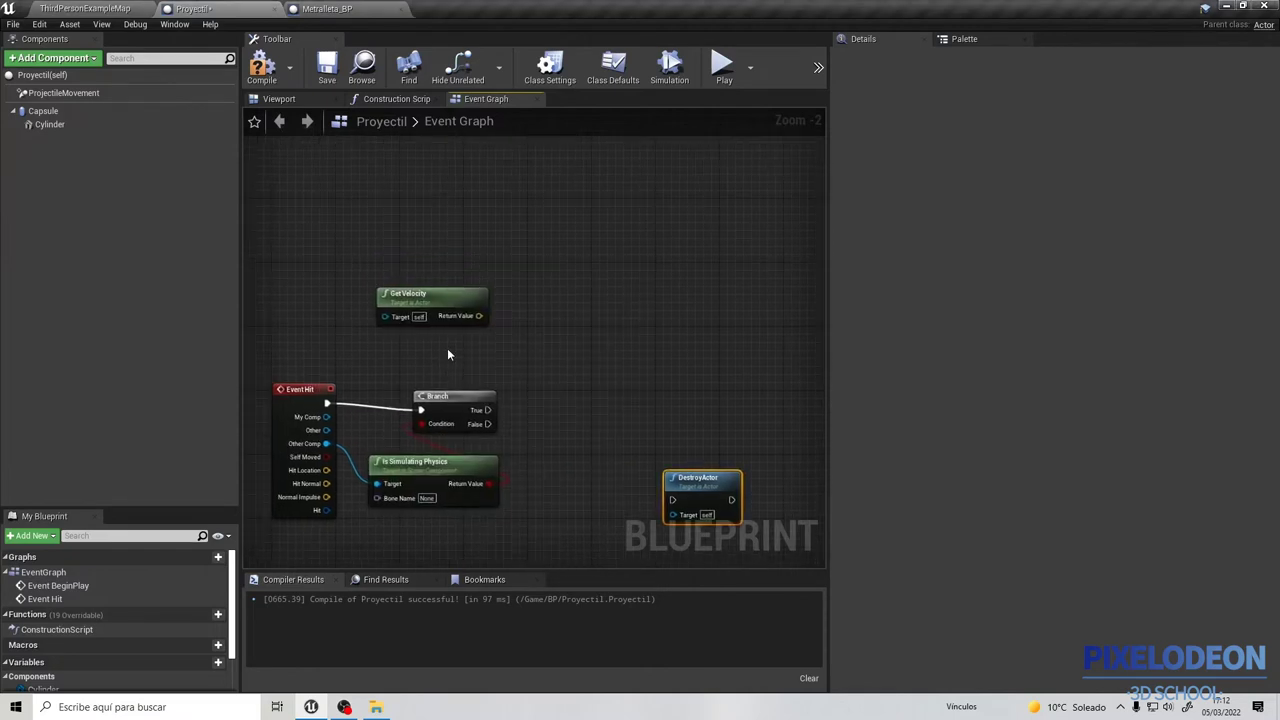
{"action": "mouse_move", "coordinate": [462, 316]}
{"action": "left_mouse_down"}
{"action": "mouse_move", "coordinate": [380, 284]}
{"action": "mouse_move", "coordinate": [443, 308]}
{"action": "left_mouse_up"}
{"action": "type", "text": "*"}
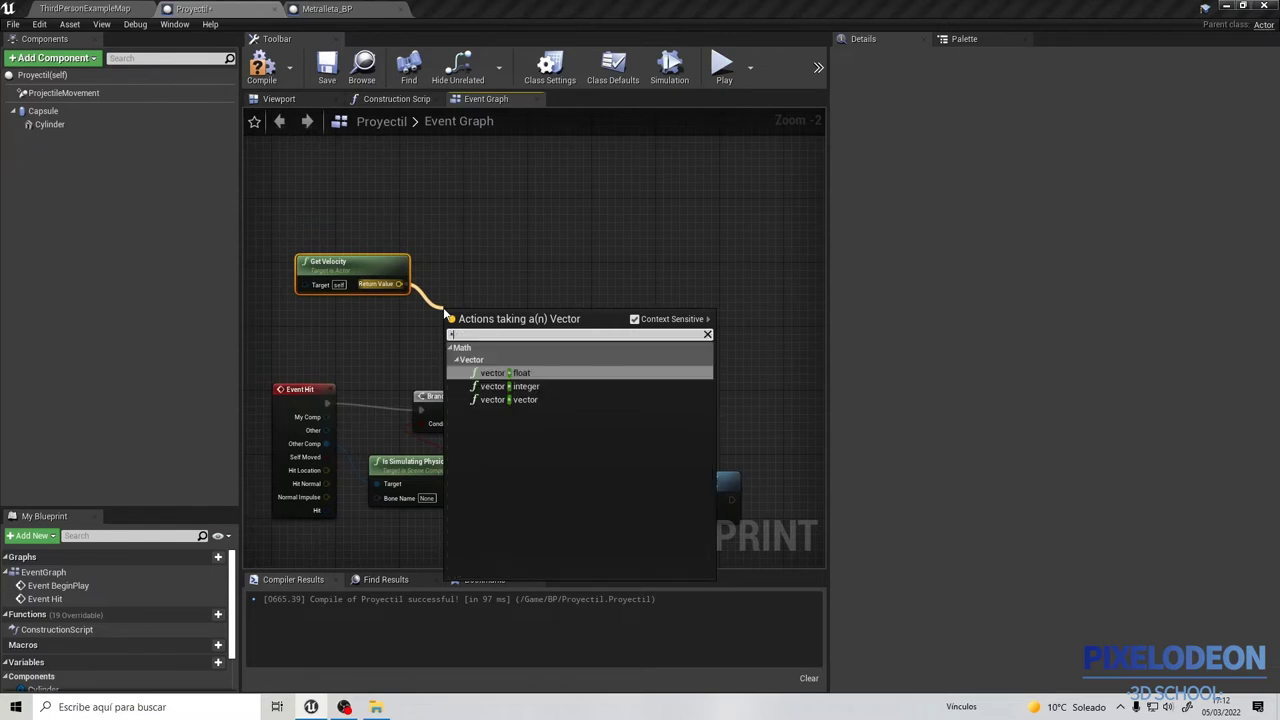
{"action": "left_click", "coordinate": [503, 373]}
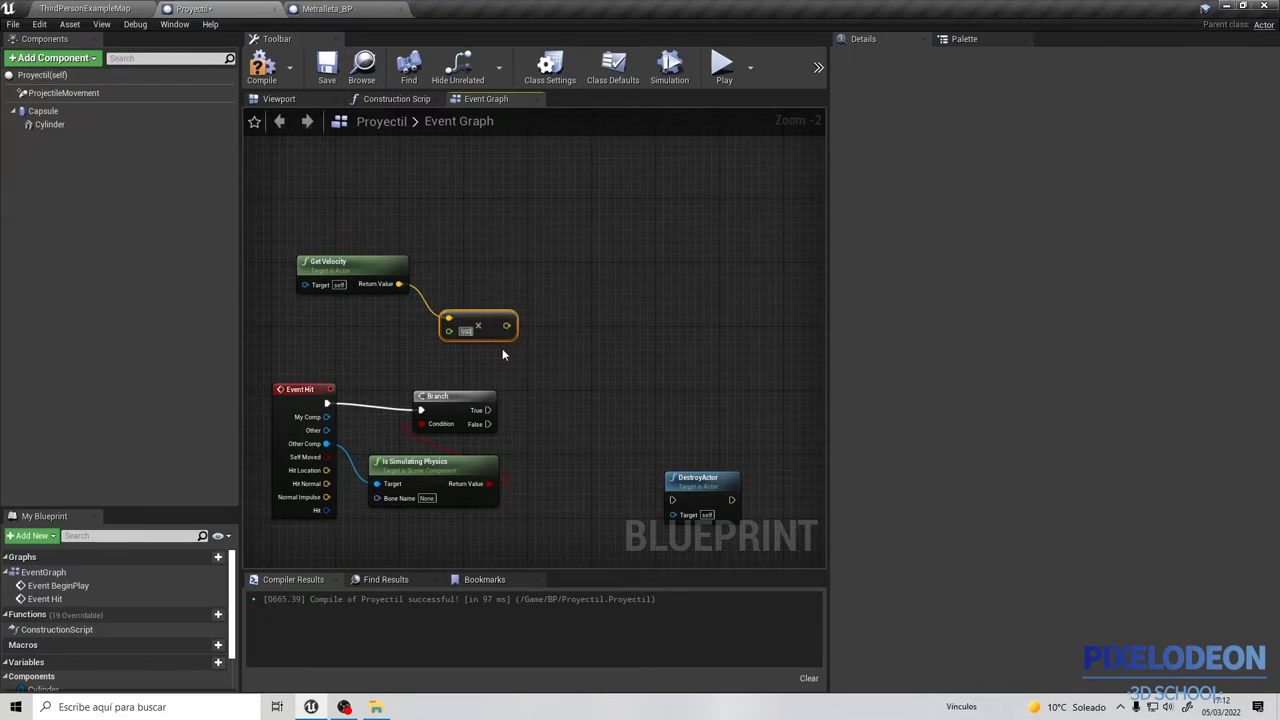
{"action": "type", "text": "500"}
{"action": "left_click", "coordinate": [502, 348]}
{"action": "right_click_drag", "start_coordinate": [488, 269], "coordinate": [435, 284]}
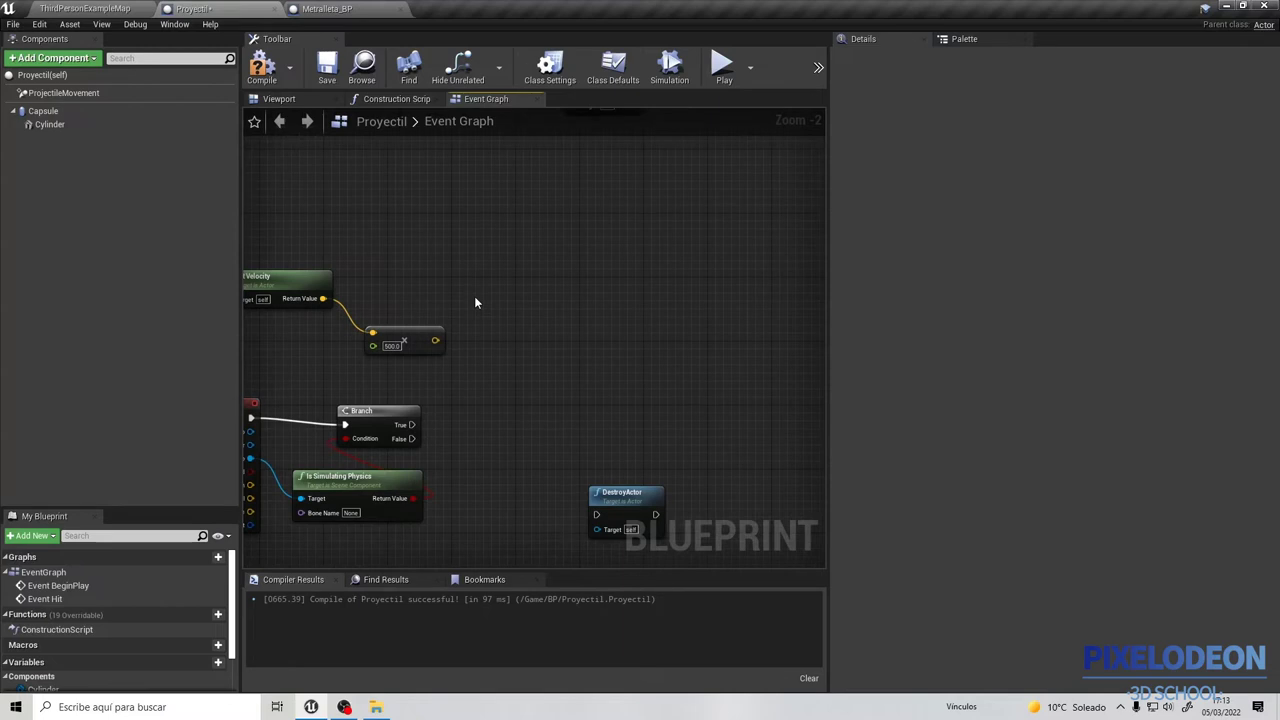
Add an Add Impulse at Location node targeting Other Comp, run on the Branch's True output.
{"action": "right_click", "coordinate": [474, 296]}
{"action": "type", "text": "add impuls"}
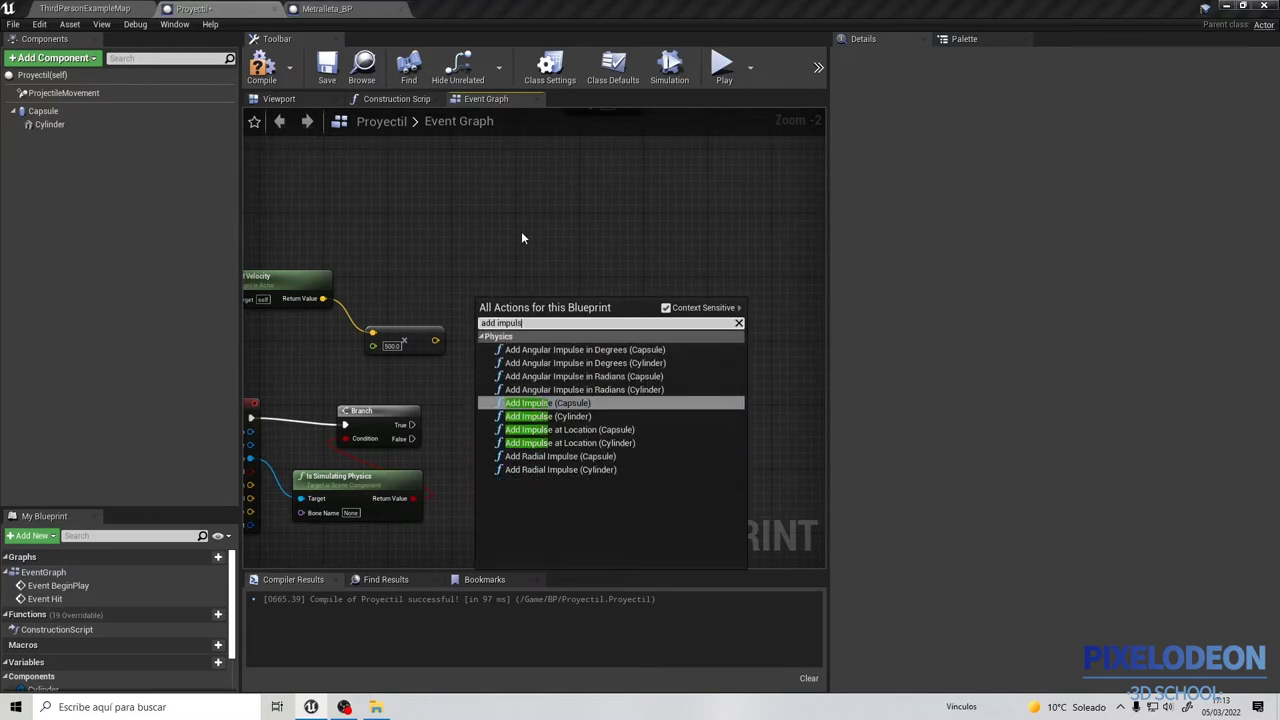
{"action": "type", "text": "e at lo"}
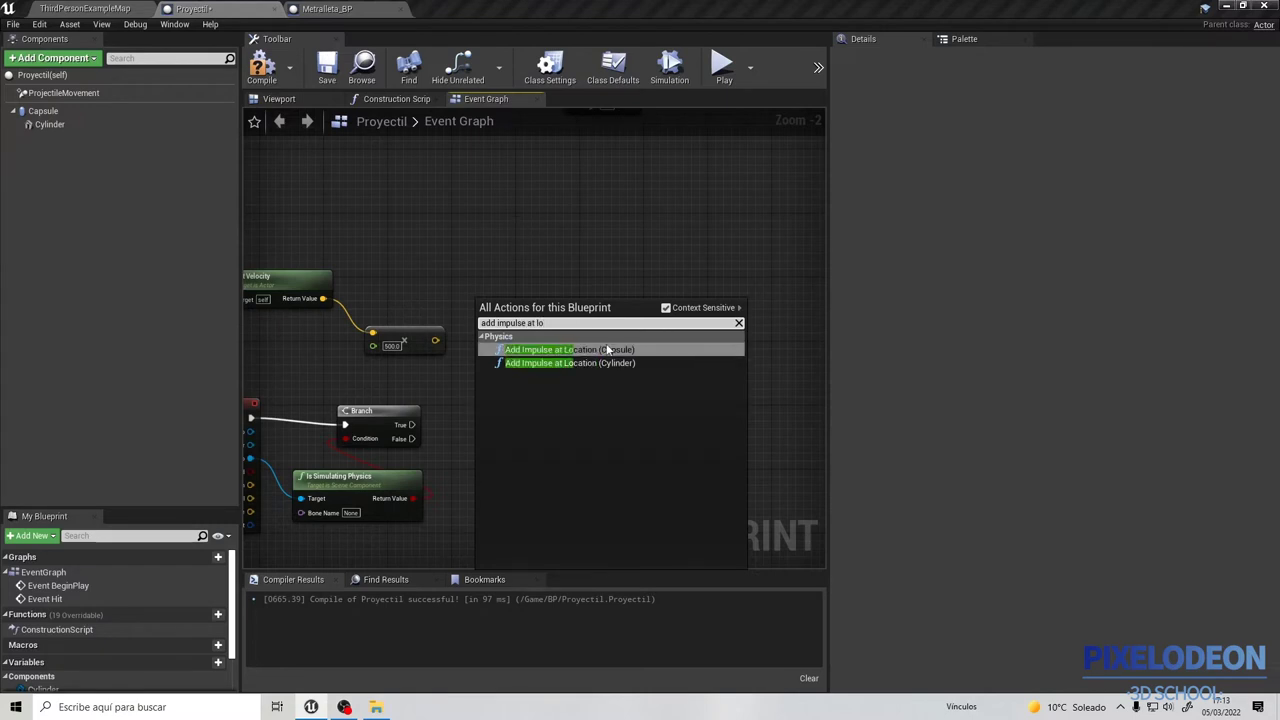
{"action": "left_click", "coordinate": [606, 350]}
{"action": "left_click", "coordinate": [405, 293]}
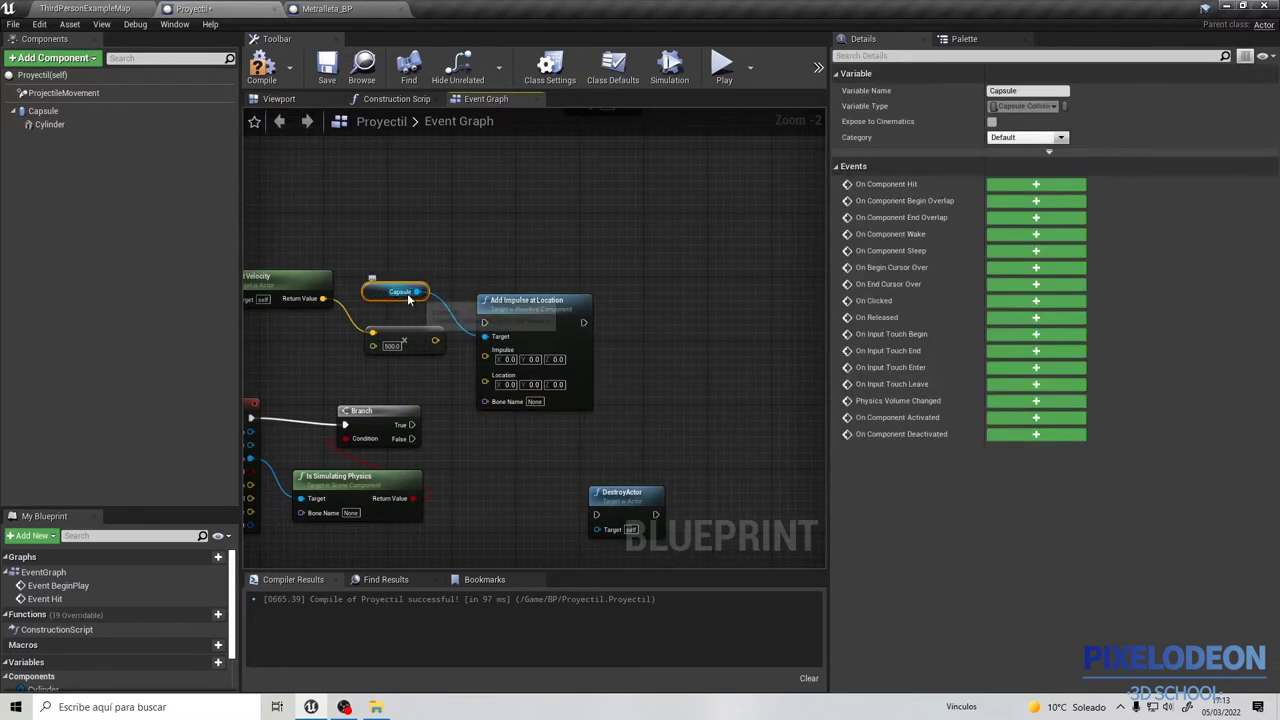
{"action": "key", "text": "Delete"}
{"action": "right_click_drag", "start_coordinate": [407, 299], "coordinate": [432, 393]}
{"action": "left_click_drag", "start_coordinate": [366, 413], "coordinate": [600, 298]}
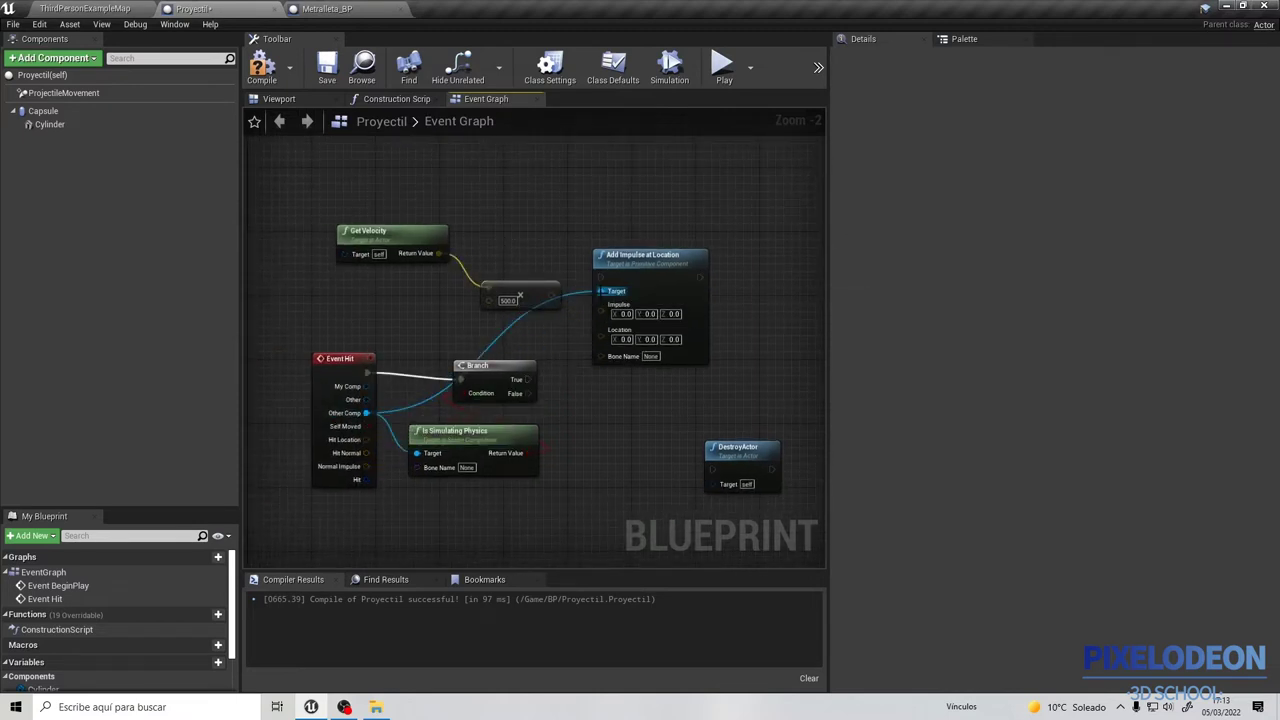
{"action": "left_click_drag", "start_coordinate": [527, 379], "coordinate": [600, 277]}
Feed the scaled velocity into Impulse and Hit Location into the impulse's Location.
{"action": "right_click_drag", "start_coordinate": [544, 317], "coordinate": [475, 340]}
{"action": "mouse_move", "coordinate": [485, 318]}
{"action": "left_mouse_down"}
{"action": "mouse_move", "coordinate": [503, 353]}
{"action": "mouse_move", "coordinate": [528, 364]}
{"action": "mouse_move", "coordinate": [535, 337]}
{"action": "left_mouse_up"}
{"action": "right_click_drag", "start_coordinate": [429, 402], "coordinate": [474, 368]}
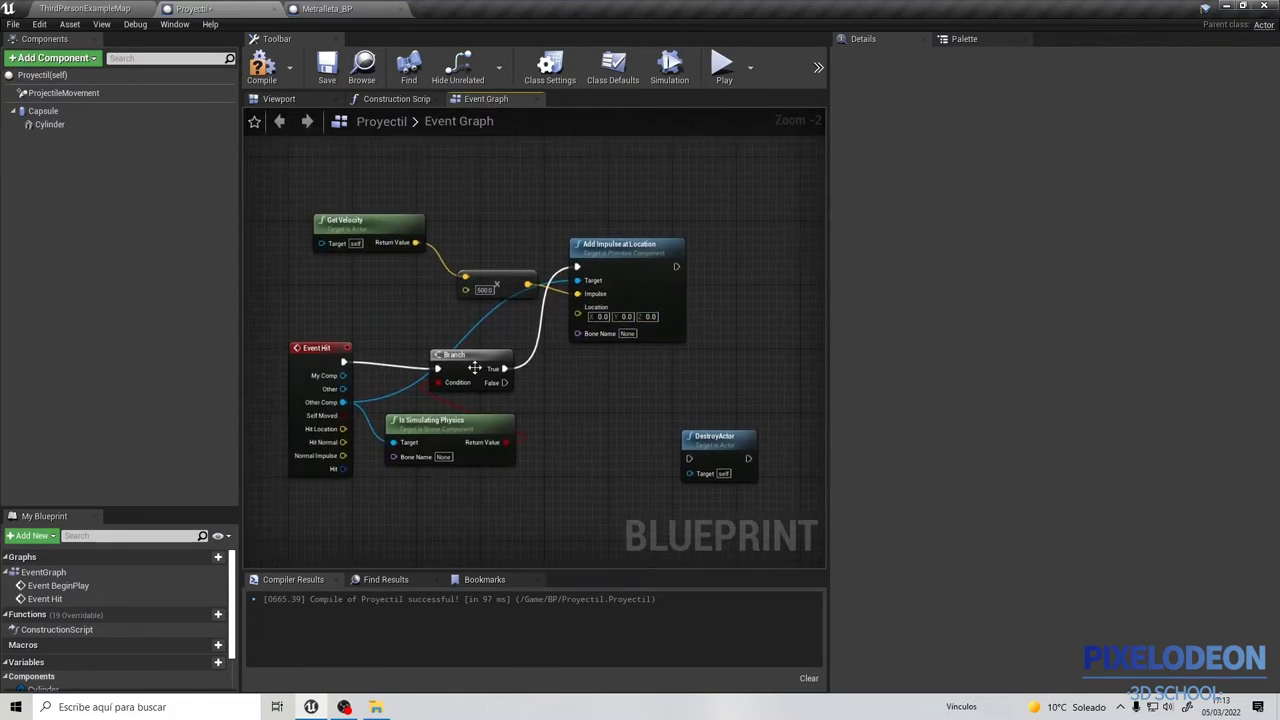
{"action": "left_click_drag", "start_coordinate": [343, 429], "coordinate": [580, 316]}
{"action": "right_click_drag", "start_coordinate": [686, 377], "coordinate": [630, 377]}
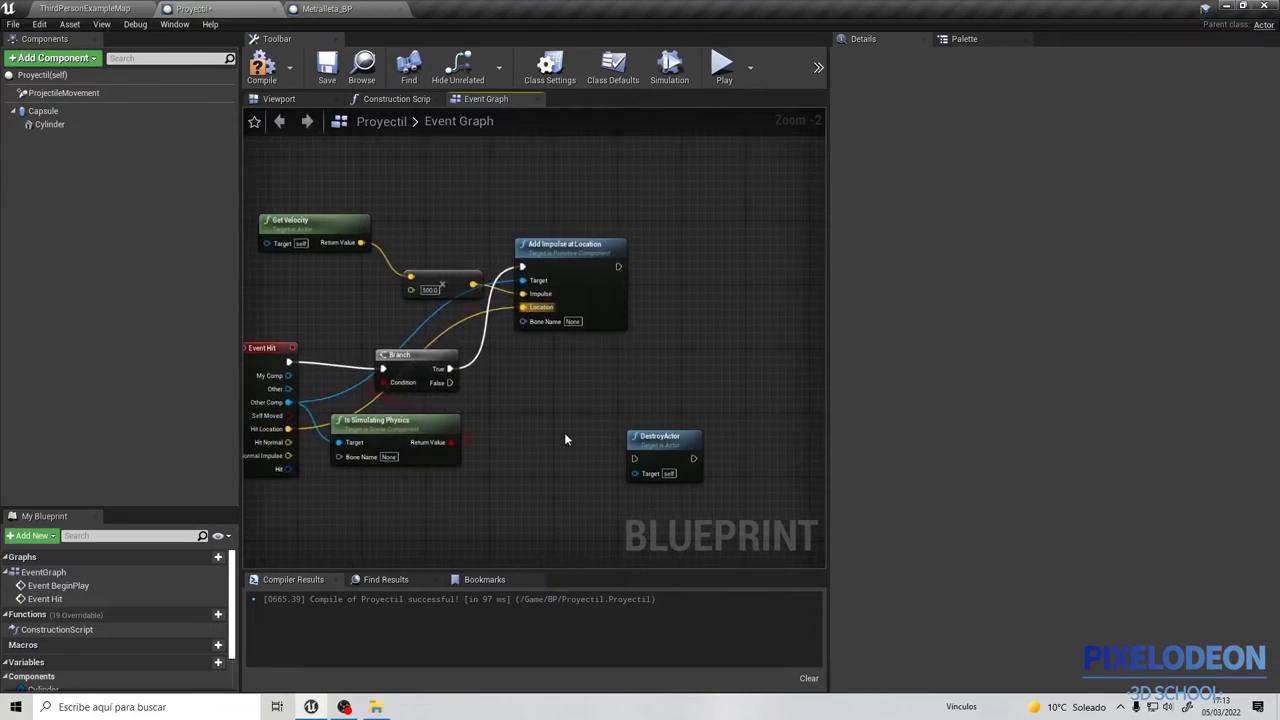
Run DestroyActor after the impulse and on the Branch's False output, then compile.
{"action": "right_click_drag", "start_coordinate": [602, 446], "coordinate": [576, 415]}
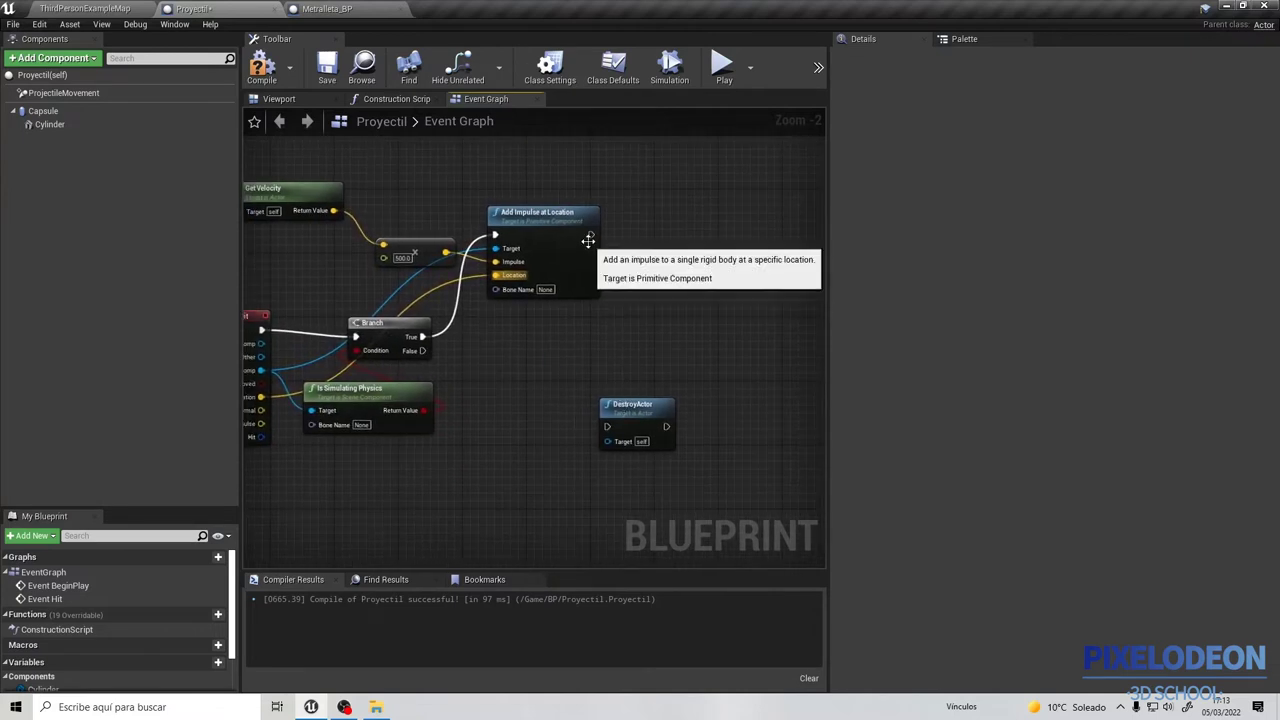
{"action": "left_click_drag", "start_coordinate": [591, 234], "coordinate": [606, 427]}
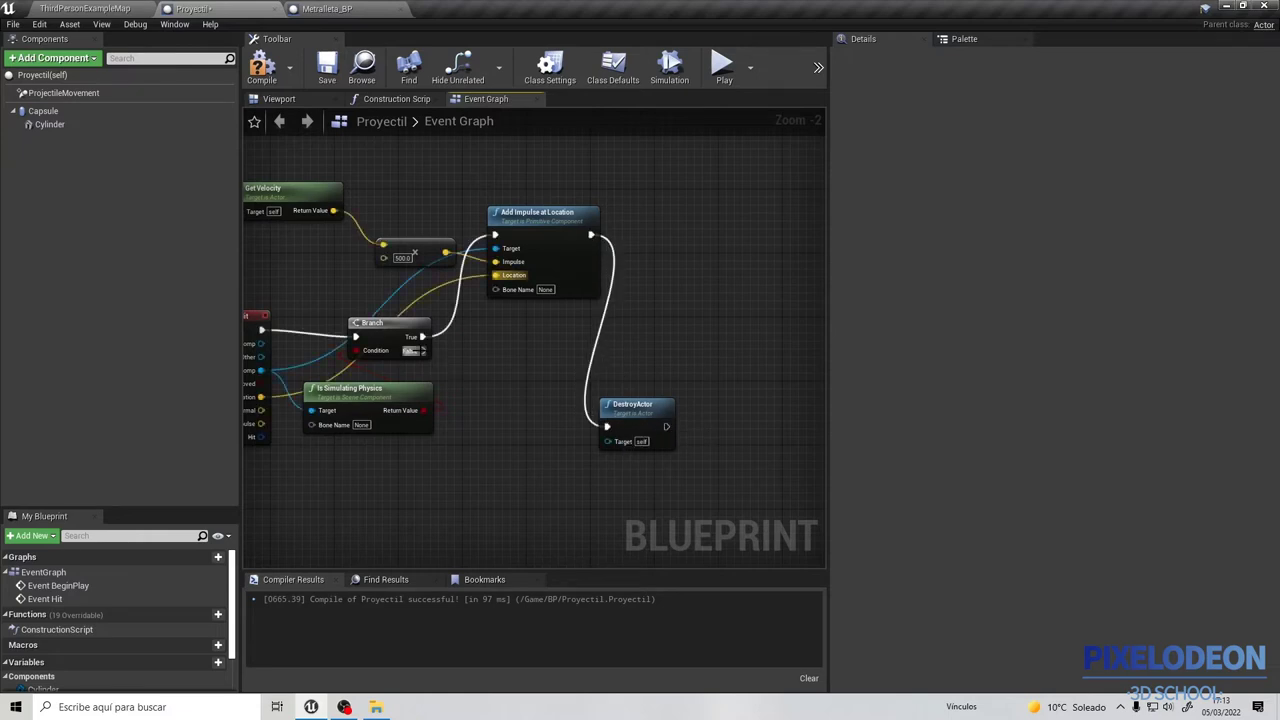
{"action": "left_click_drag", "start_coordinate": [422, 350], "coordinate": [606, 427]}
{"action": "right_click_drag", "start_coordinate": [340, 275], "coordinate": [431, 254]}
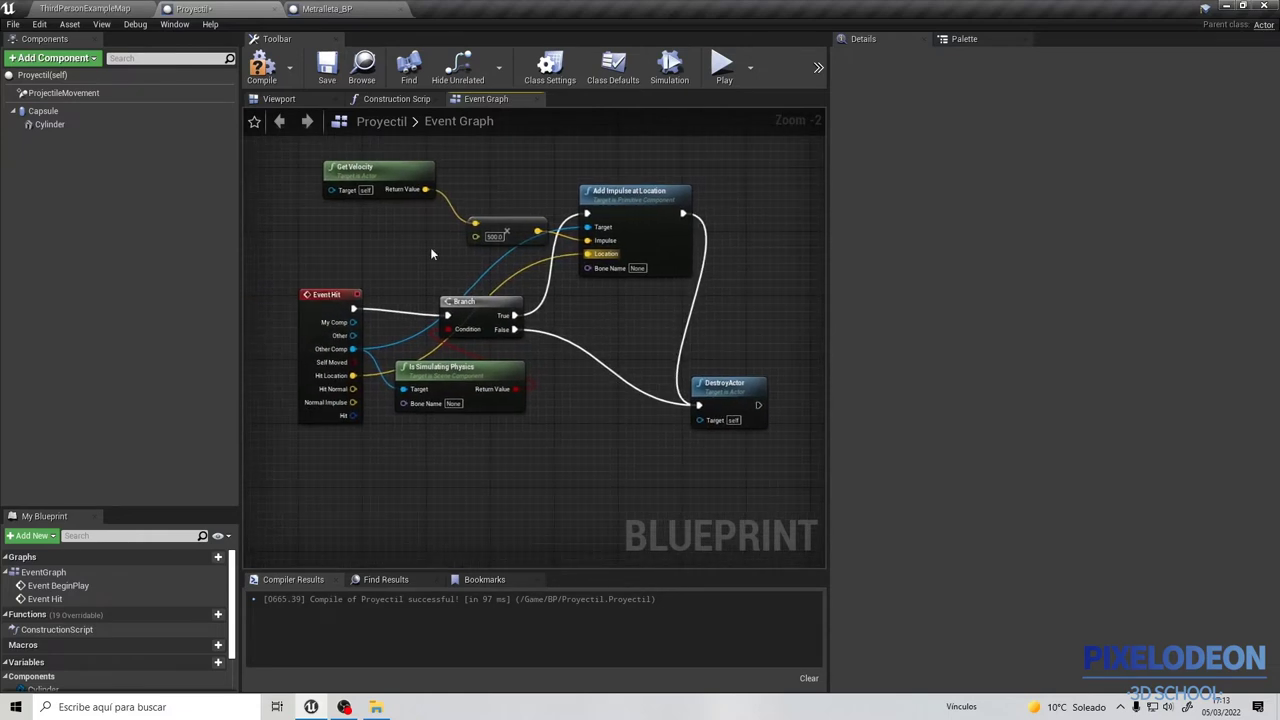
{"action": "left_click", "coordinate": [262, 66]}
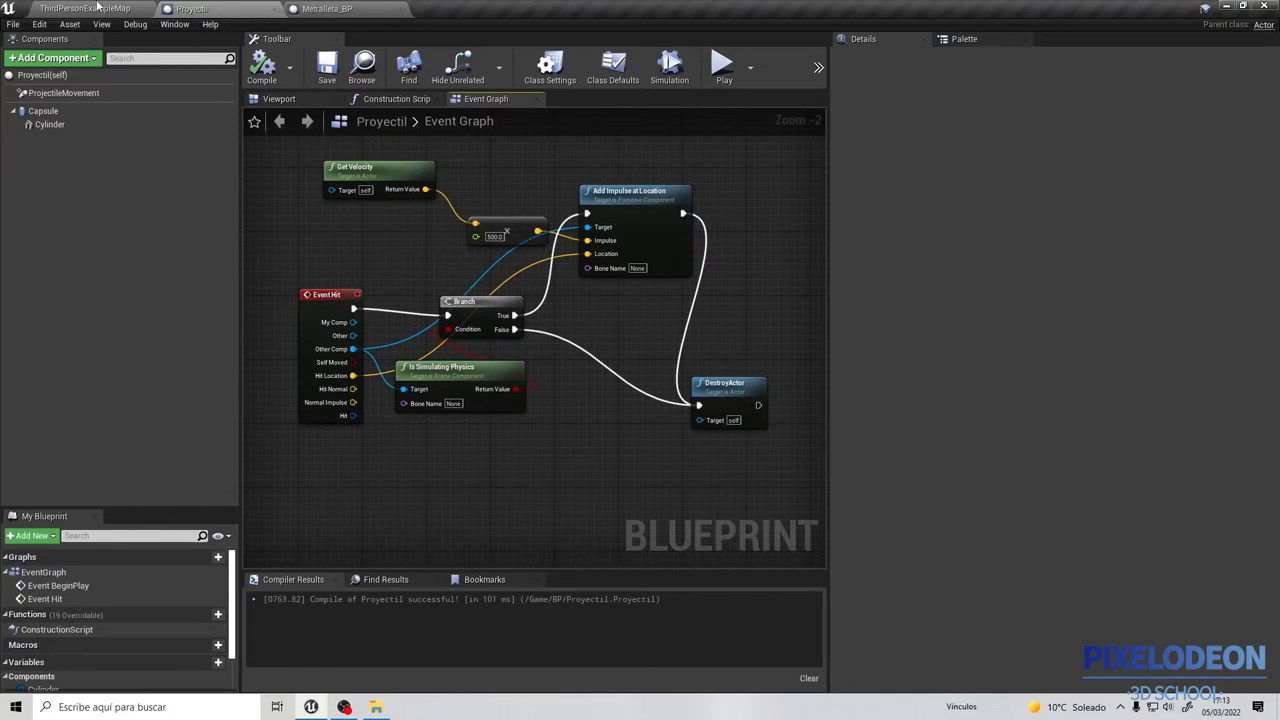
{"action": "left_click", "coordinate": [98, 8]}
{"action": "left_click", "coordinate": [809, 52]}
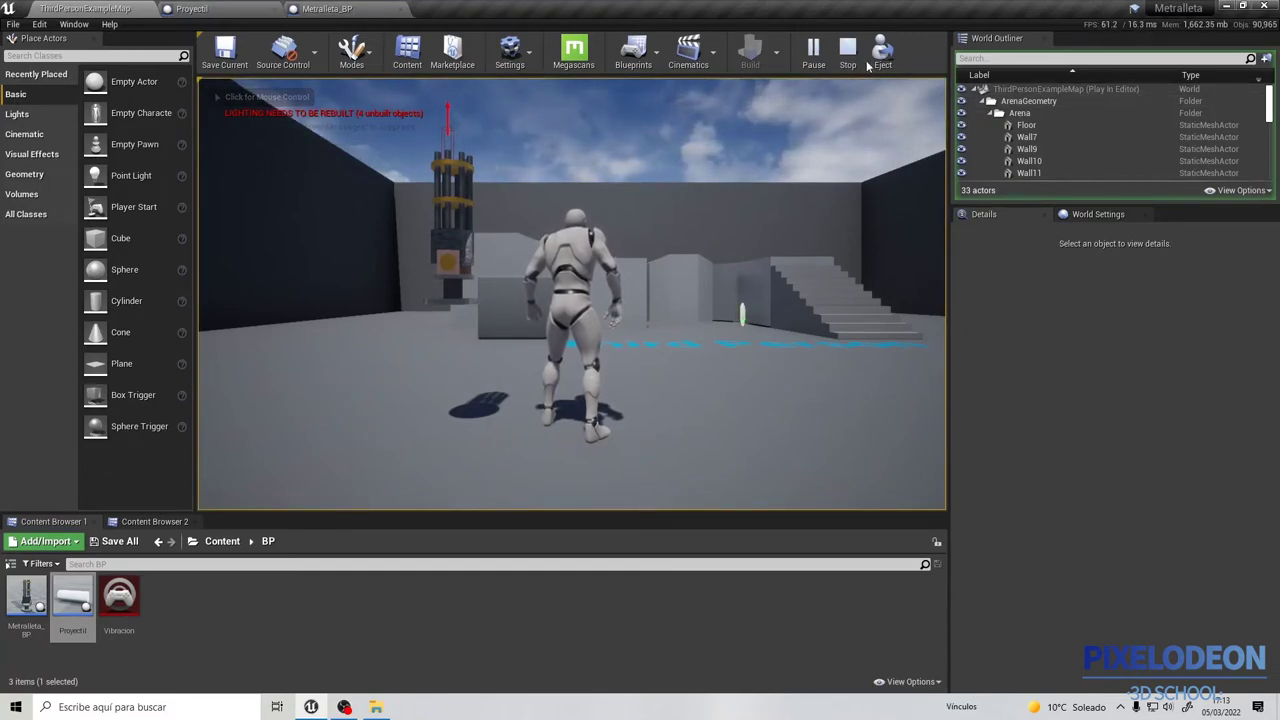
{"action": "left_click", "coordinate": [841, 57]}
{"action": "left_click", "coordinate": [366, 12]}
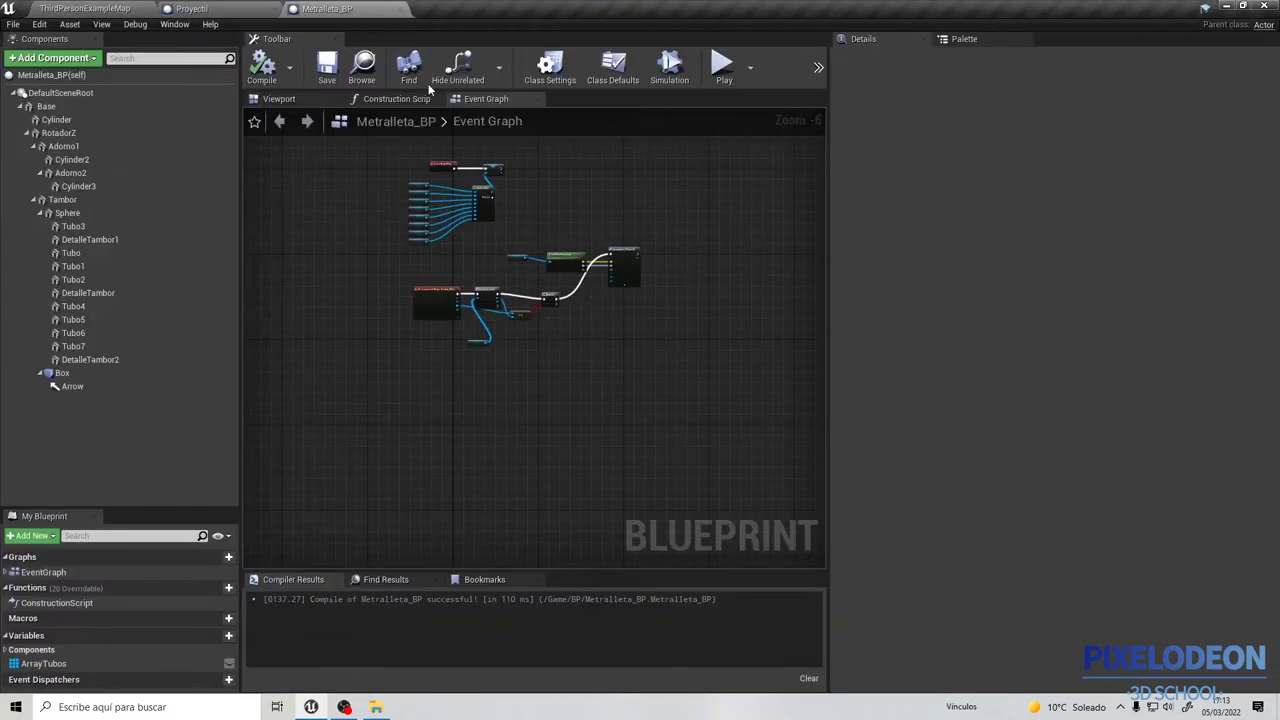
{"action": "left_click", "coordinate": [222, 9]}
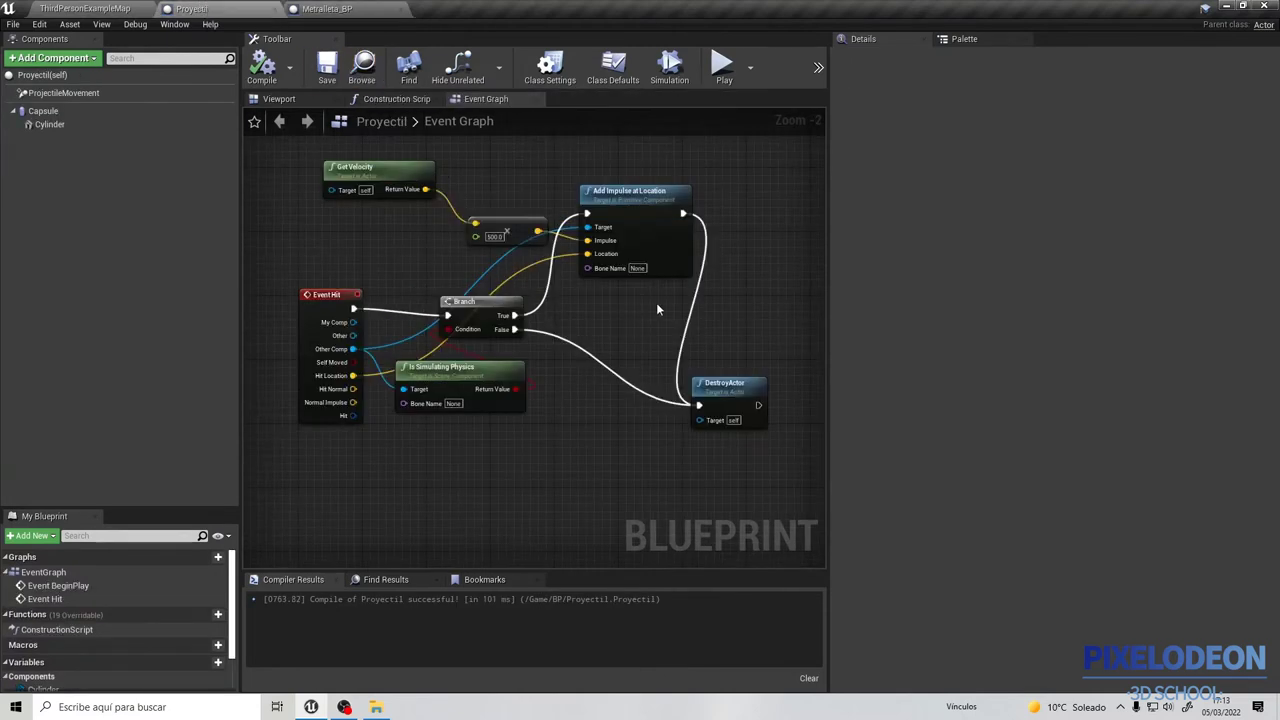
Make room beside the Branch and add a Print String node with a message.
{"action": "right_click_drag", "start_coordinate": [658, 310], "coordinate": [553, 323]}
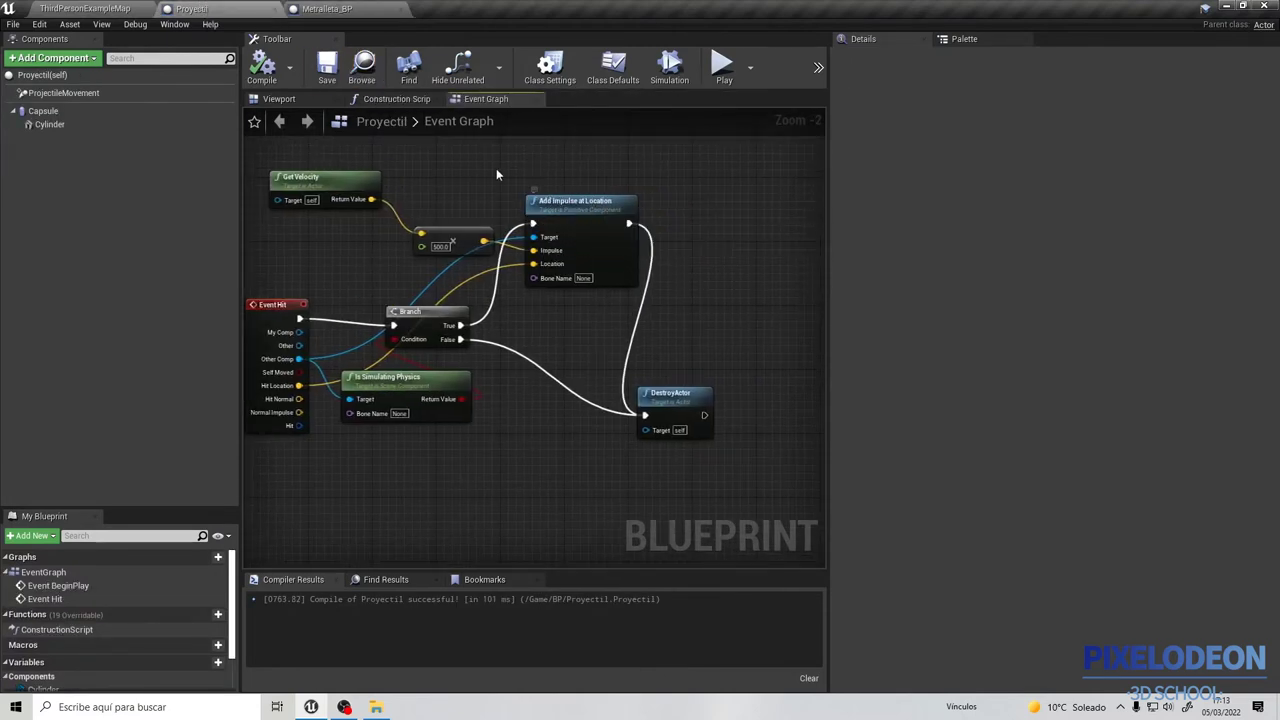
{"action": "left_click_drag", "start_coordinate": [615, 245], "coordinate": [727, 245]}
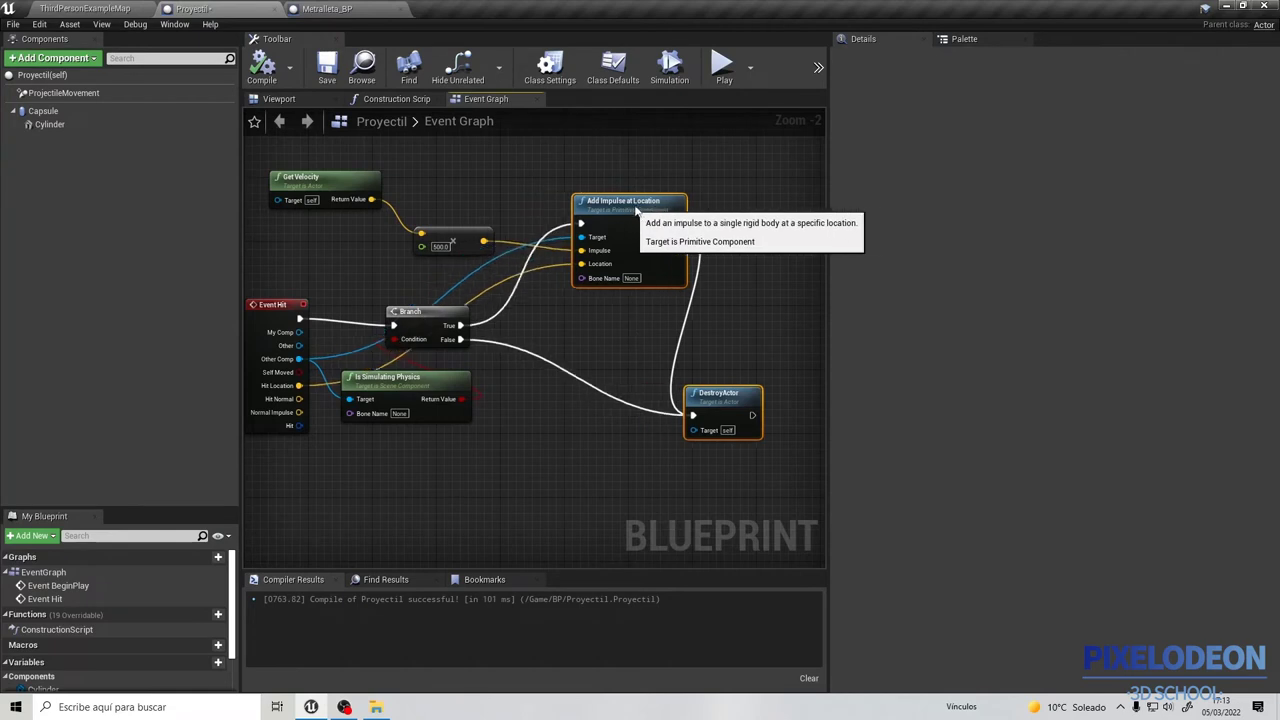
{"action": "right_click", "coordinate": [519, 399]}
{"action": "type", "text": "print"}
{"action": "key", "text": "Return"}
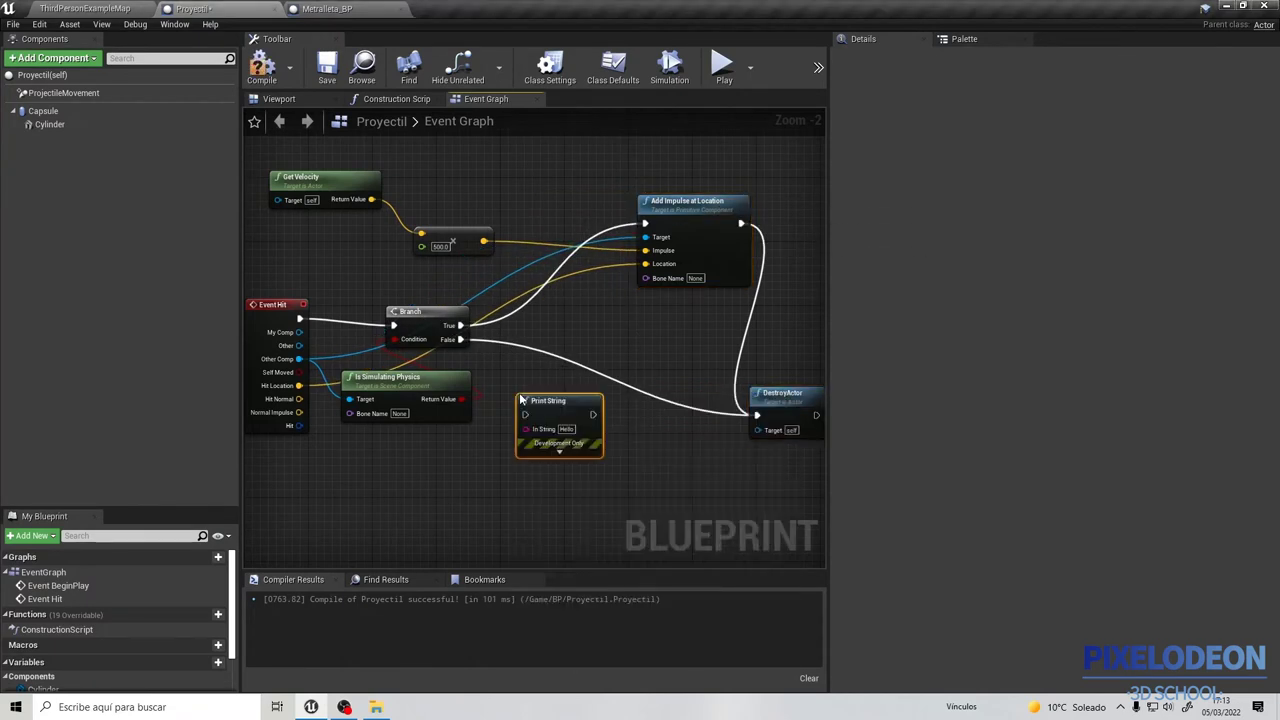
{"action": "left_click", "coordinate": [576, 432]}
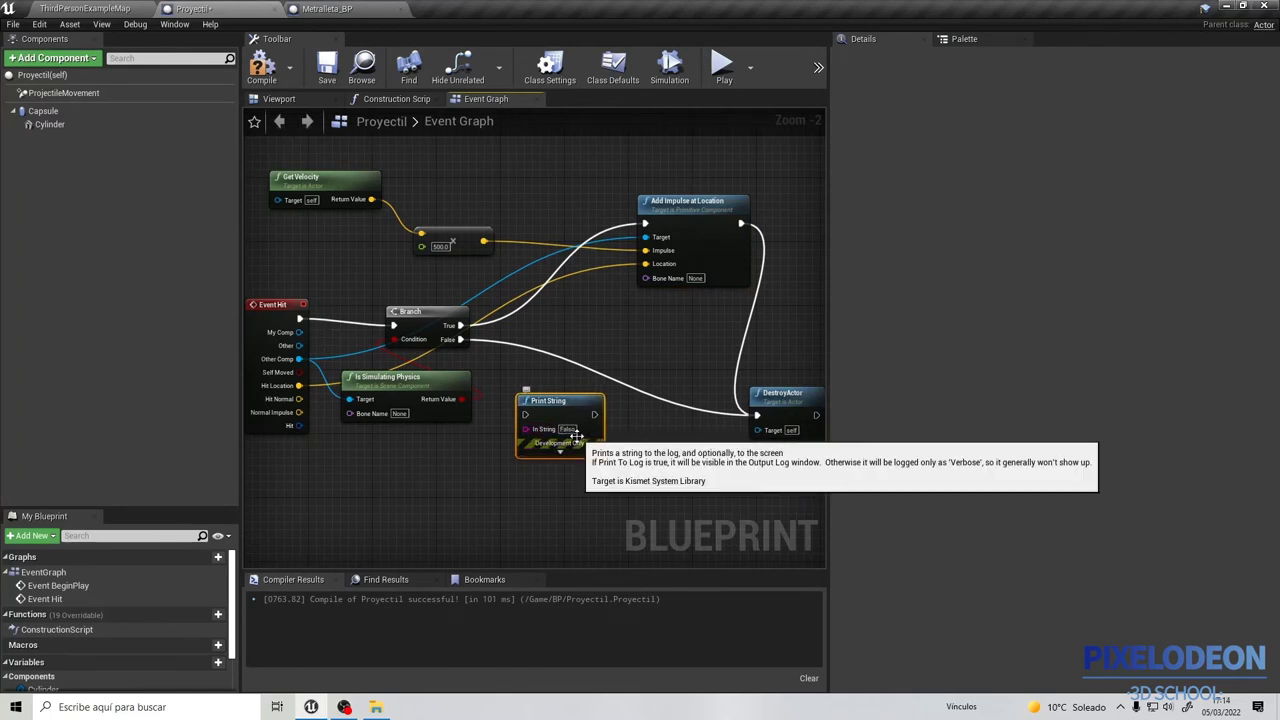
Duplicate the Print String for the Verdadero and Falso messages and arrange both beside the Branch.
{"action": "right_click_drag", "start_coordinate": [559, 506], "coordinate": [544, 404]}
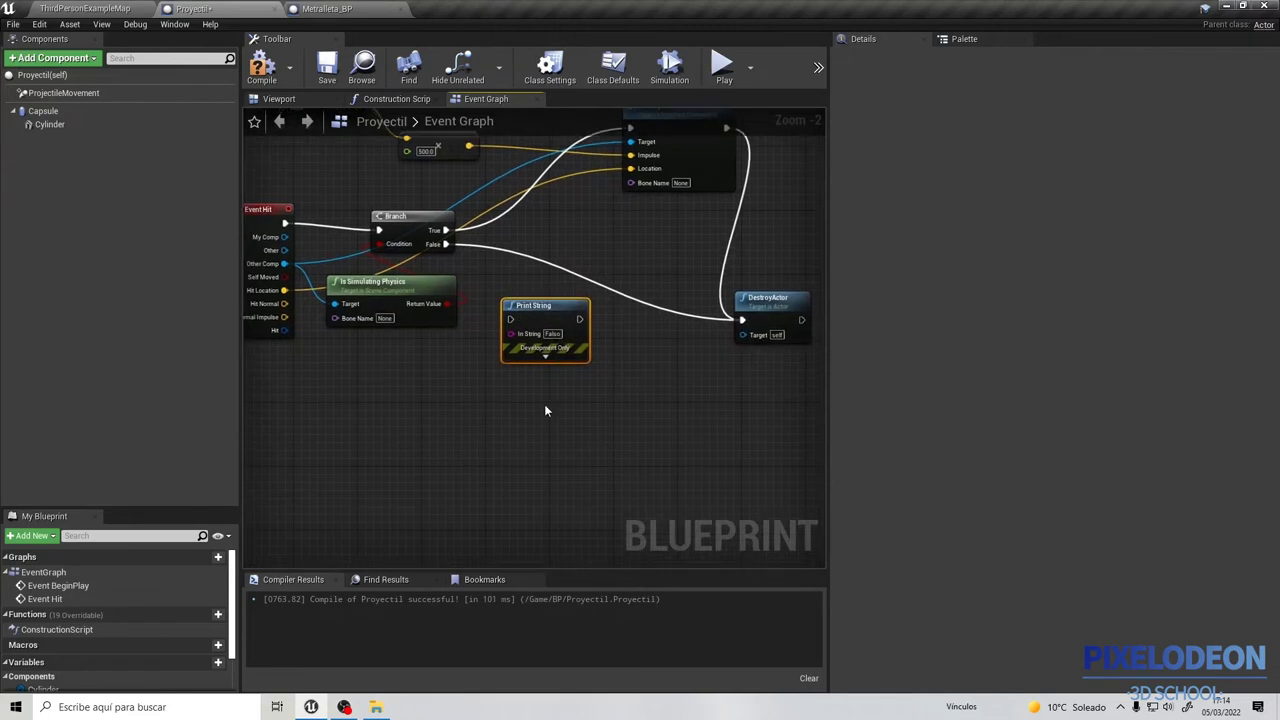
{"action": "key", "text": "ctrl+c"}
{"action": "key", "text": "ctrl+v"}
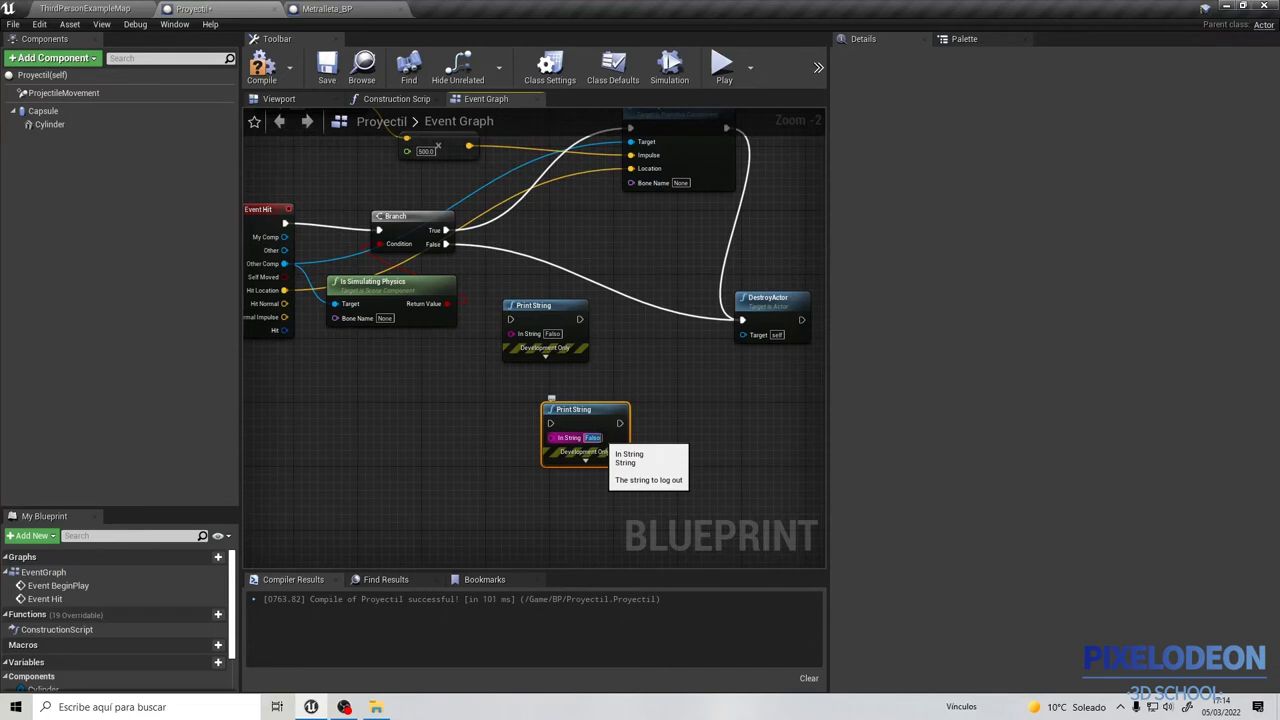
{"action": "key", "text": "BackSpace"}
{"action": "type", "text": "Verdadero"}
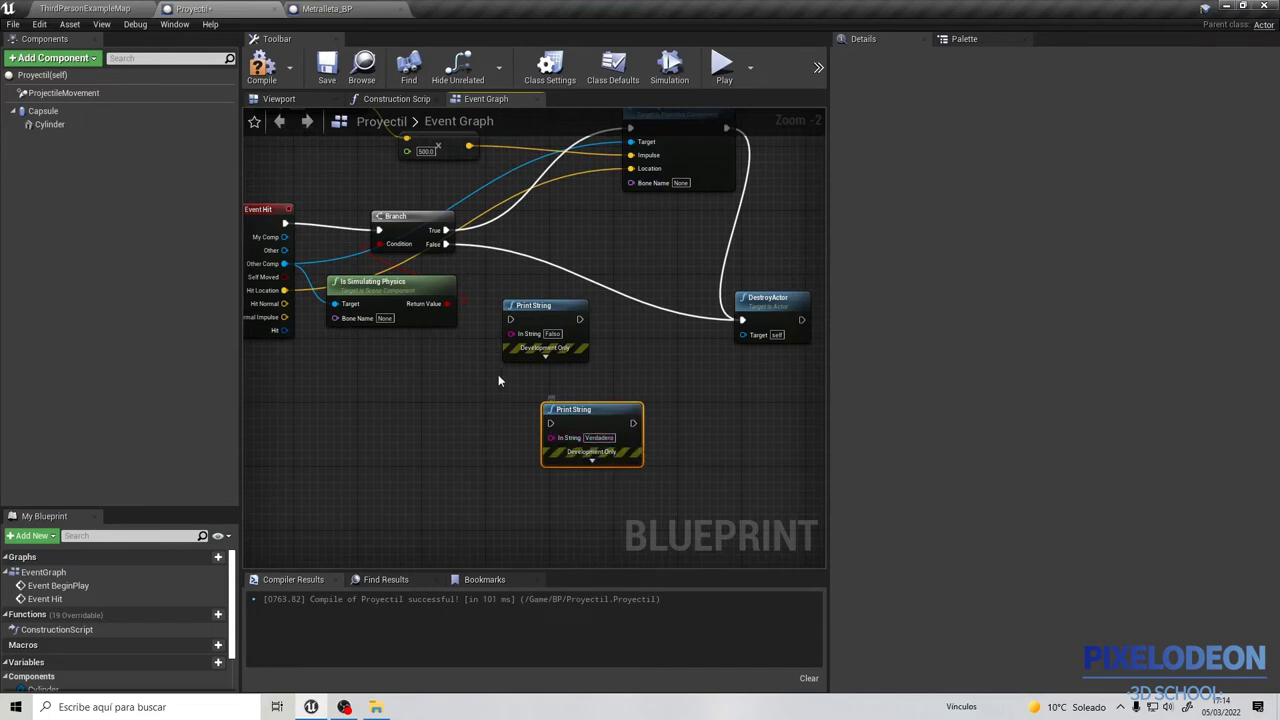
{"action": "left_click_drag", "start_coordinate": [560, 318], "coordinate": [568, 207]}
{"action": "right_click_drag", "start_coordinate": [568, 207], "coordinate": [547, 299]}
{"action": "mouse_move", "coordinate": [424, 323]}
{"action": "left_mouse_down"}
{"action": "mouse_move", "coordinate": [500, 305]}
{"action": "mouse_move", "coordinate": [609, 220]}
{"action": "left_mouse_up"}
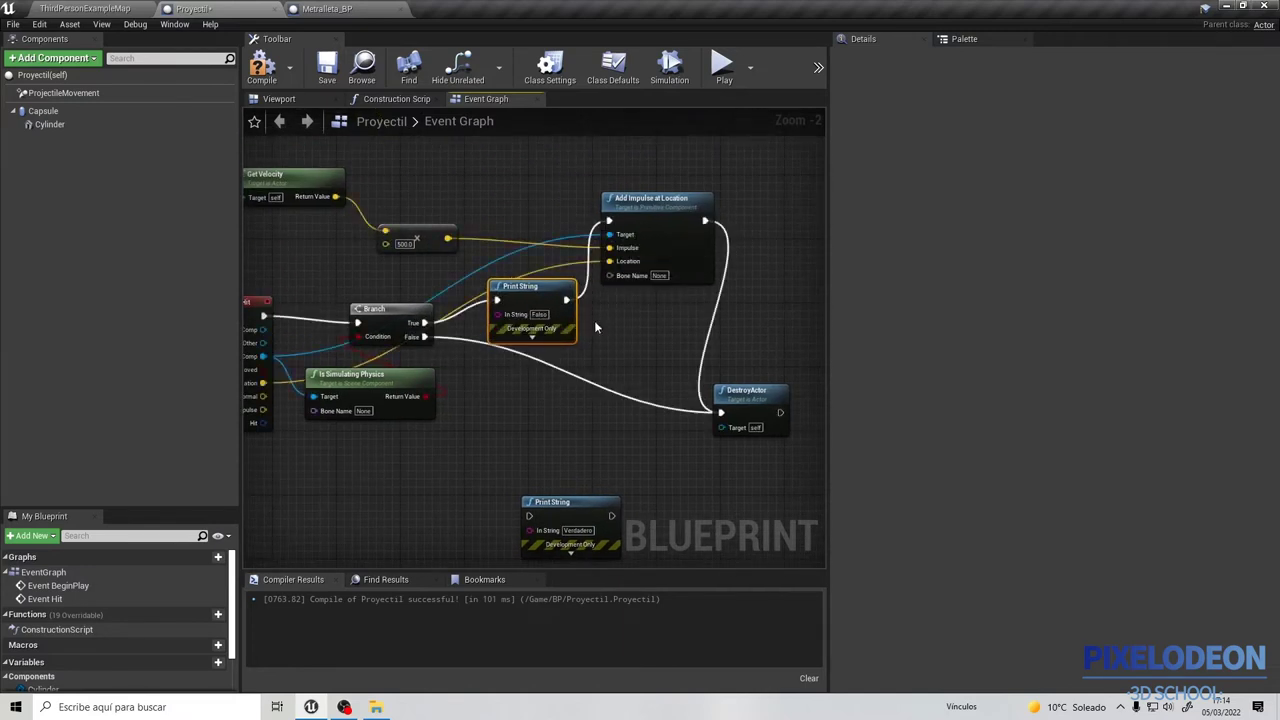
{"action": "left_click_drag", "start_coordinate": [554, 546], "coordinate": [554, 424]}
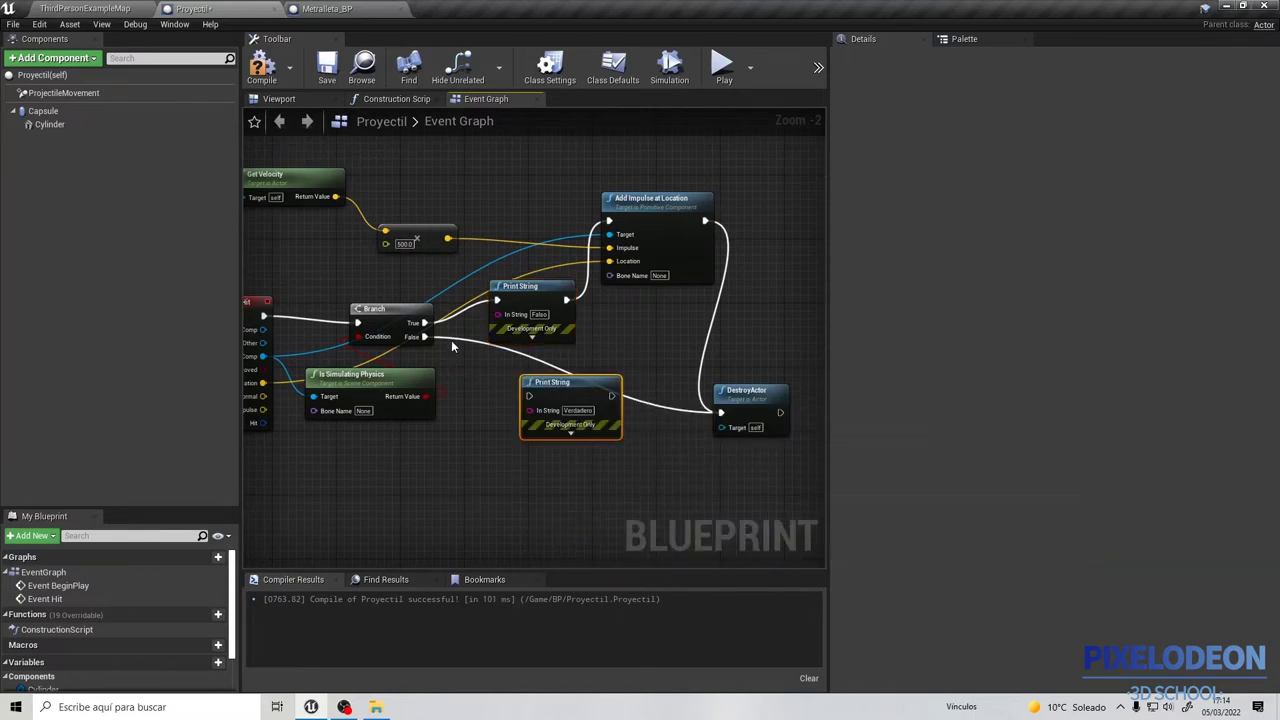
{"action": "left_click_drag", "start_coordinate": [566, 300], "coordinate": [596, 303], "text": "ctrl"}
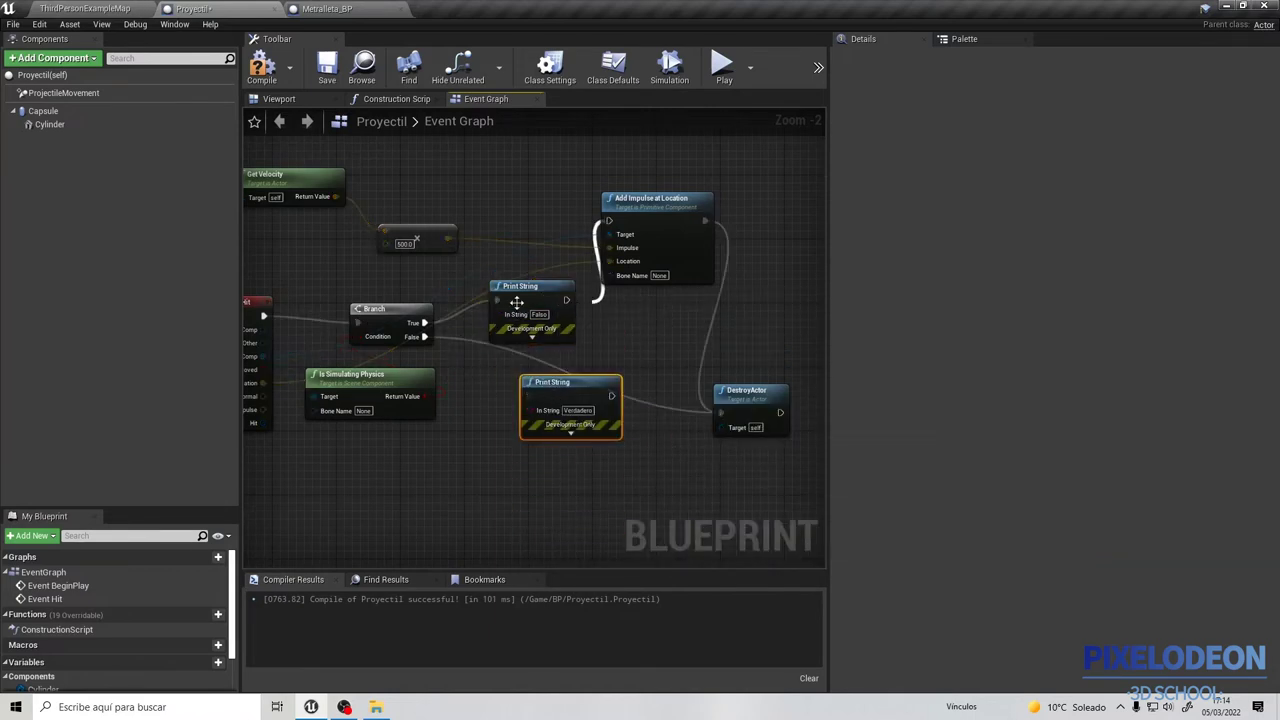
{"action": "left_click", "coordinate": [505, 307]}
{"action": "mouse_move", "coordinate": [528, 287]}
{"action": "left_mouse_down"}
{"action": "mouse_move", "coordinate": [486, 407]}
{"action": "mouse_move", "coordinate": [502, 252]}
{"action": "left_mouse_up"}
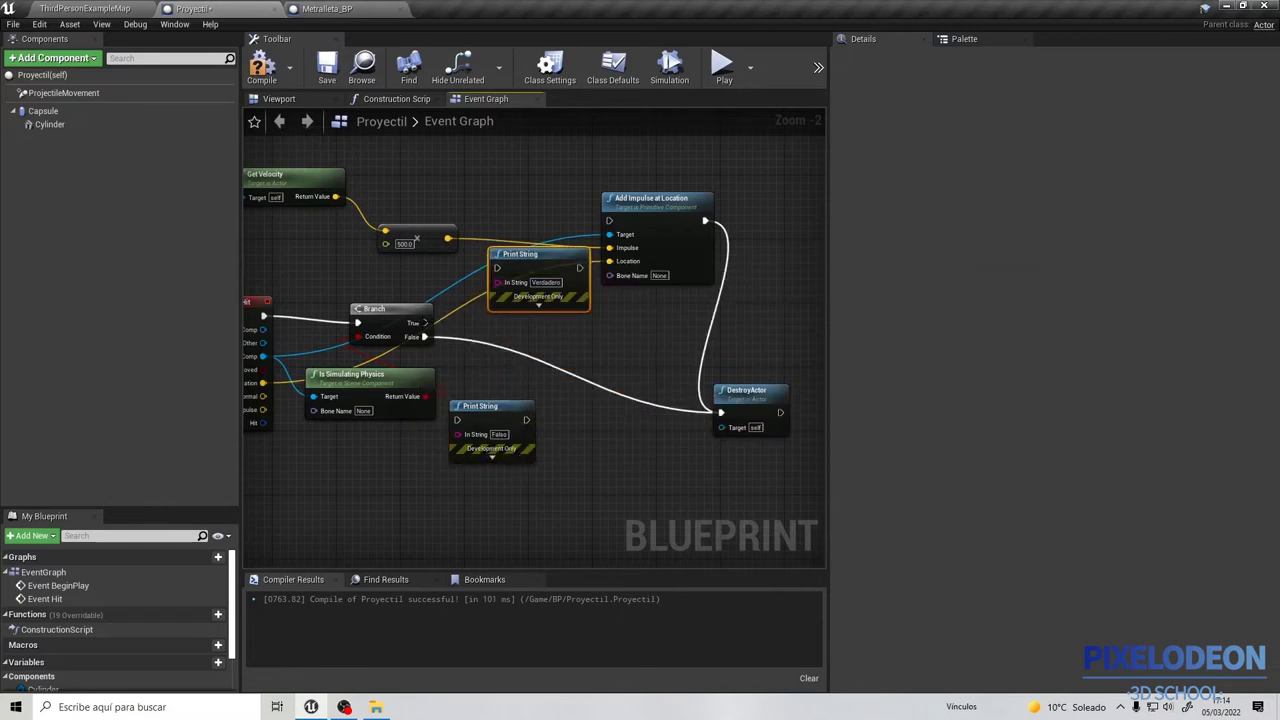
Wire True through Verdadero to Add Impulse, and False through Falso to DestroyActor.
{"action": "left_click_drag", "start_coordinate": [418, 323], "coordinate": [494, 282]}
{"action": "key", "text": "Escape"}
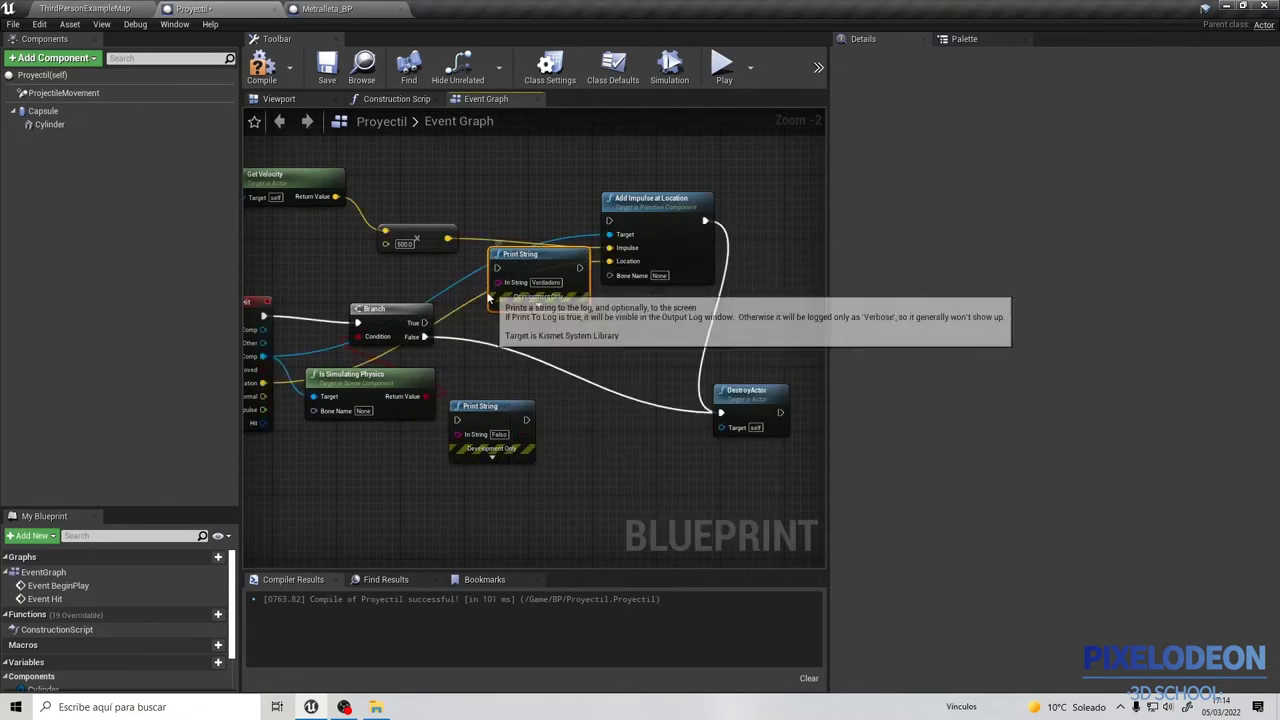
{"action": "mouse_move", "coordinate": [418, 323]}
{"action": "left_mouse_down"}
{"action": "mouse_move", "coordinate": [502, 262]}
{"action": "mouse_move", "coordinate": [579, 268]}
{"action": "left_mouse_up"}
{"action": "left_click_drag", "start_coordinate": [609, 221], "coordinate": [609, 221]}
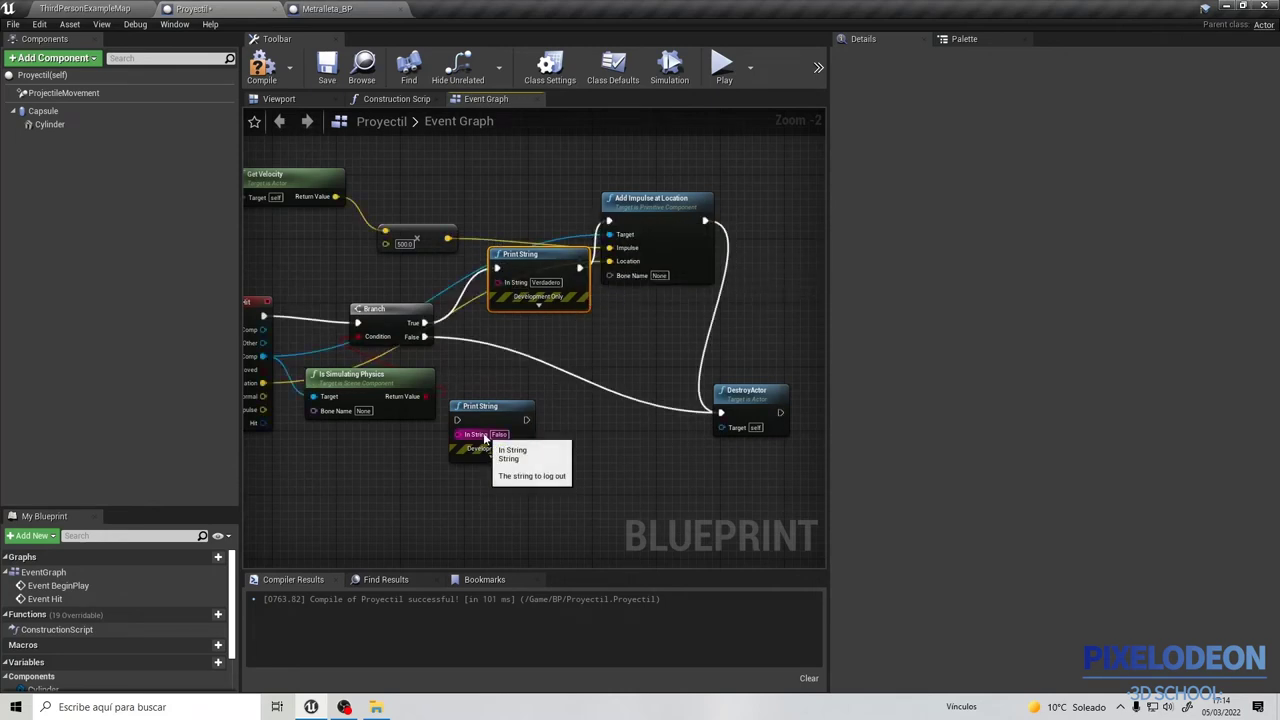
{"action": "left_click_drag", "start_coordinate": [480, 406], "coordinate": [526, 358]}
{"action": "left_click_drag", "start_coordinate": [418, 337], "coordinate": [507, 377]}
{"action": "right_click_drag", "start_coordinate": [589, 392], "coordinate": [520, 410]}
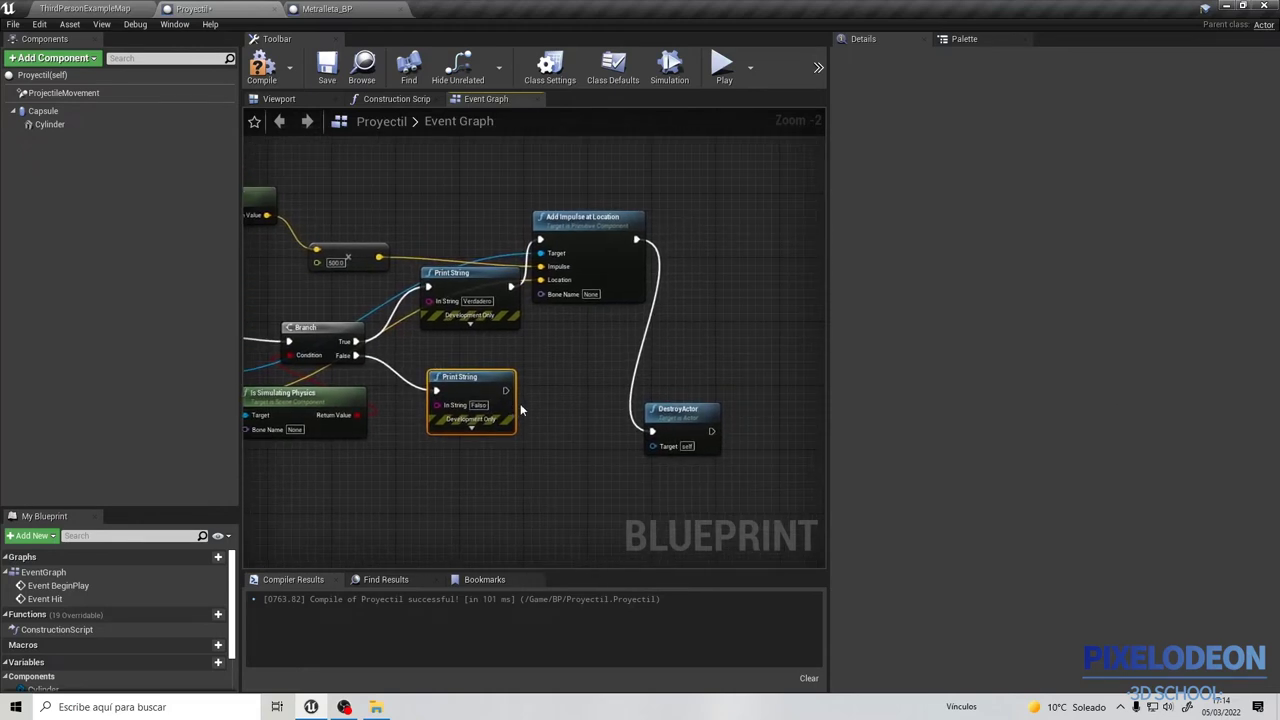
{"action": "left_click_drag", "start_coordinate": [506, 390], "coordinate": [652, 431]}
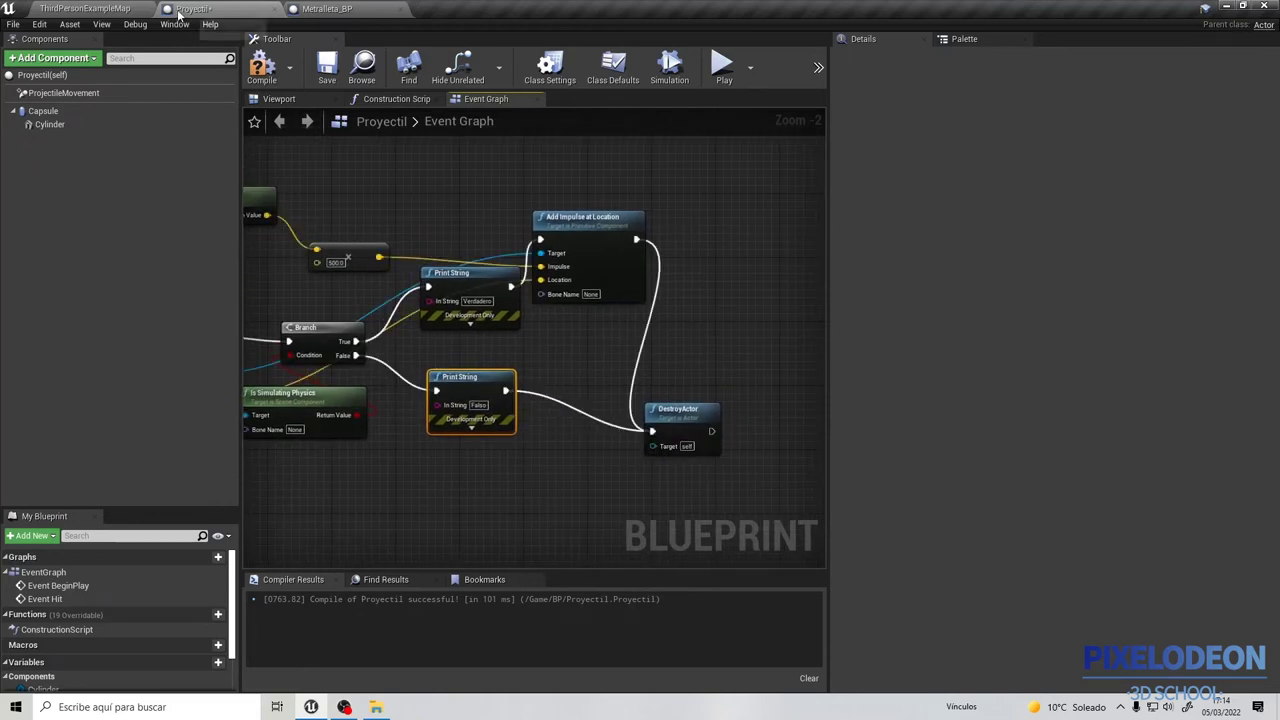
Compile Proyectil and play ThirdPersonExampleMap to test the messages.
{"action": "left_click", "coordinate": [256, 70]}
{"action": "left_click", "coordinate": [85, 8]}
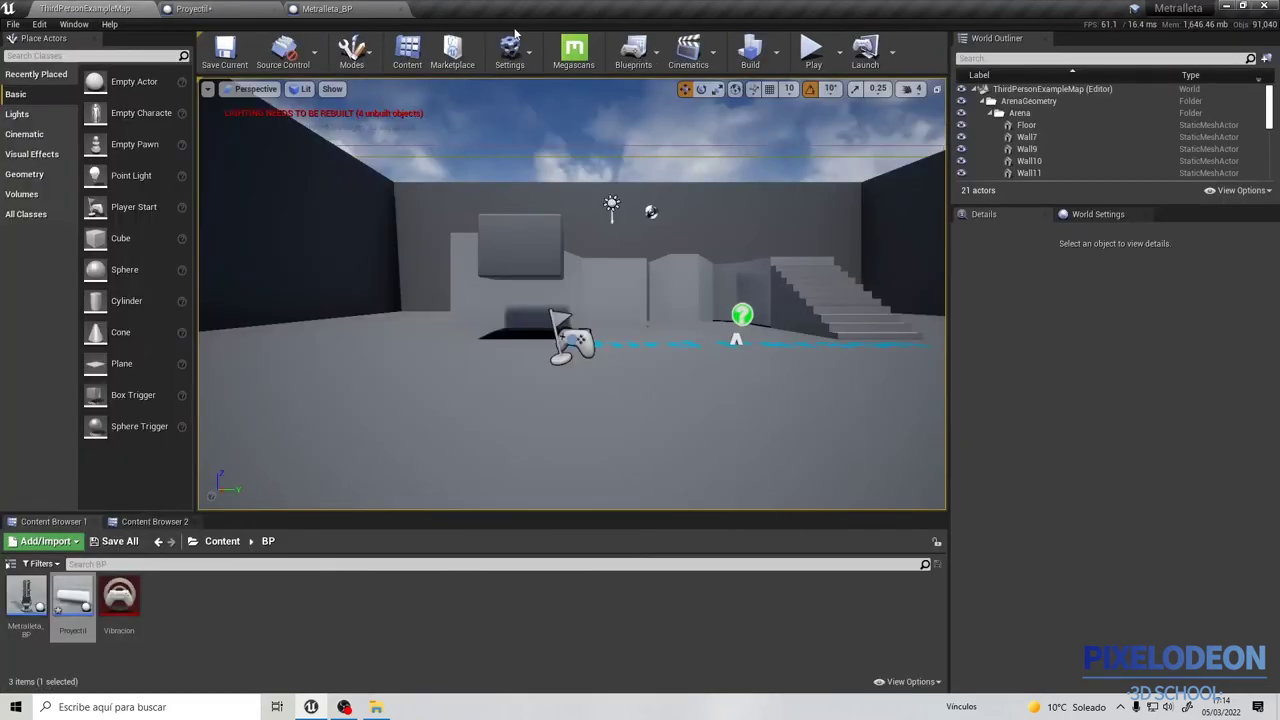
{"action": "left_click", "coordinate": [813, 52]}
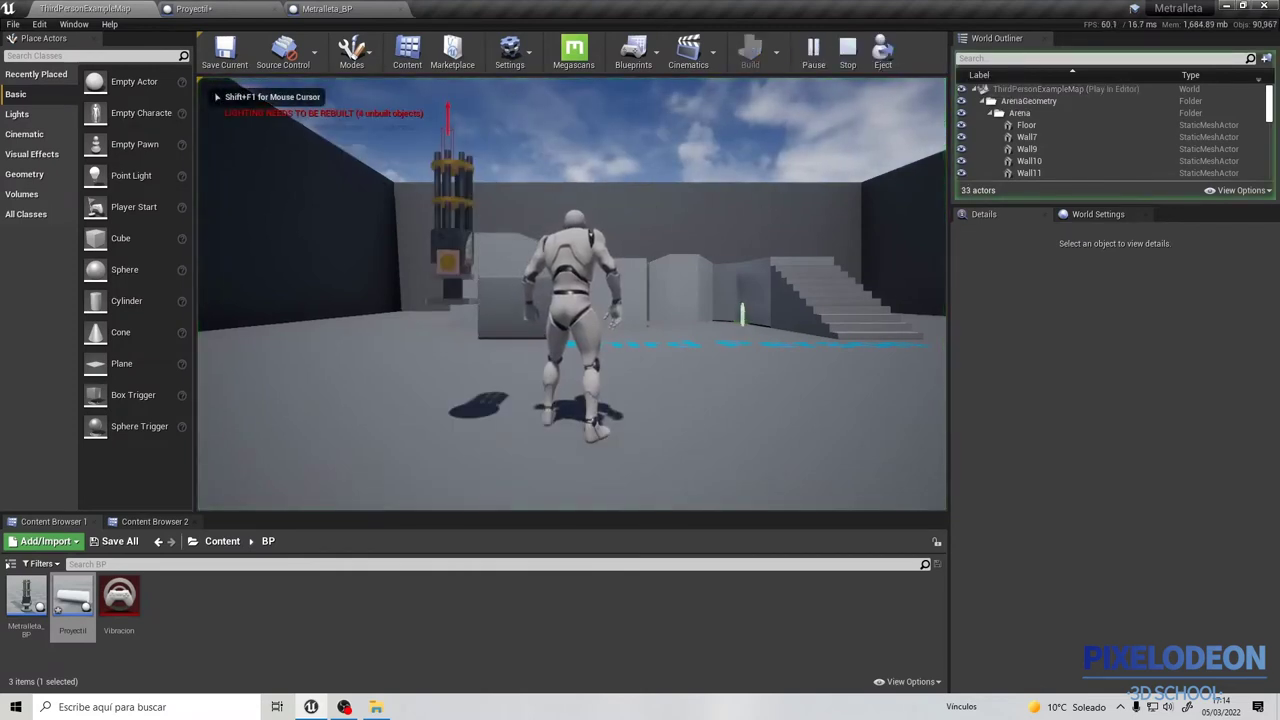
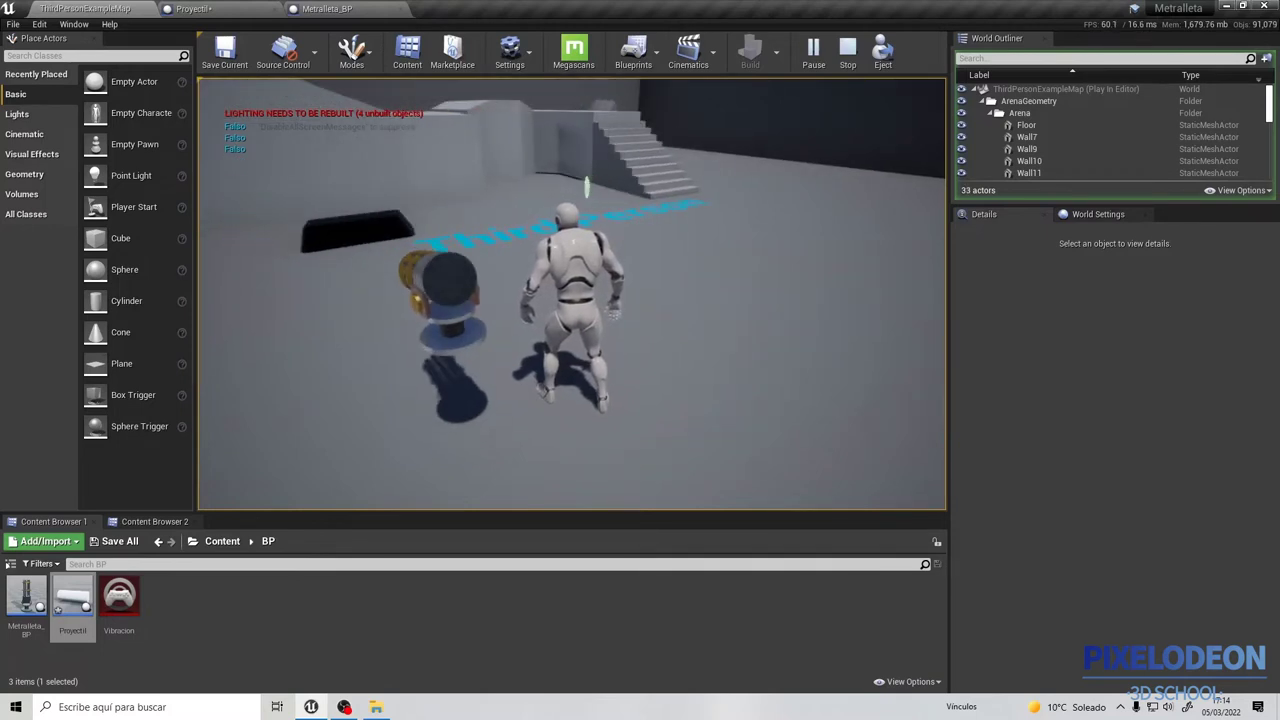
Stop the play session, open P_Explosion1 from StarterContent > Particles, and return to Proyectil's Event Graph.
{"action": "key", "text": "Escape"}
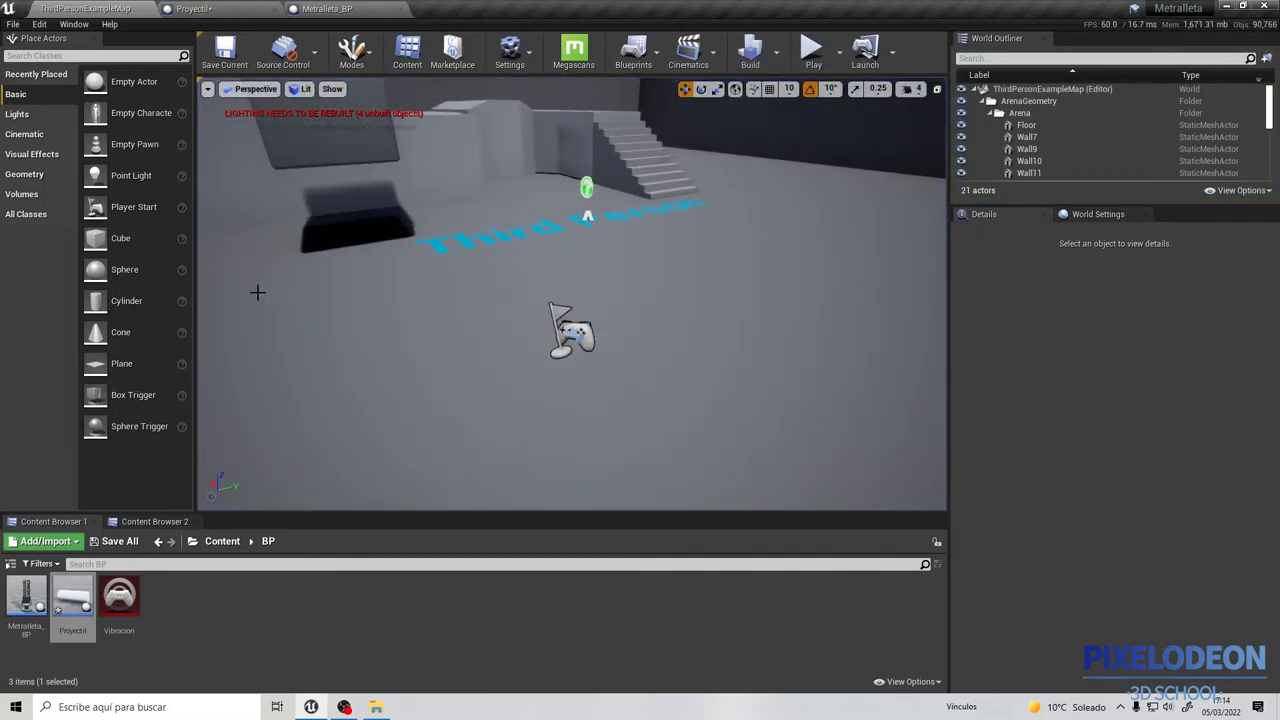
{"action": "left_click", "coordinate": [152, 521]}
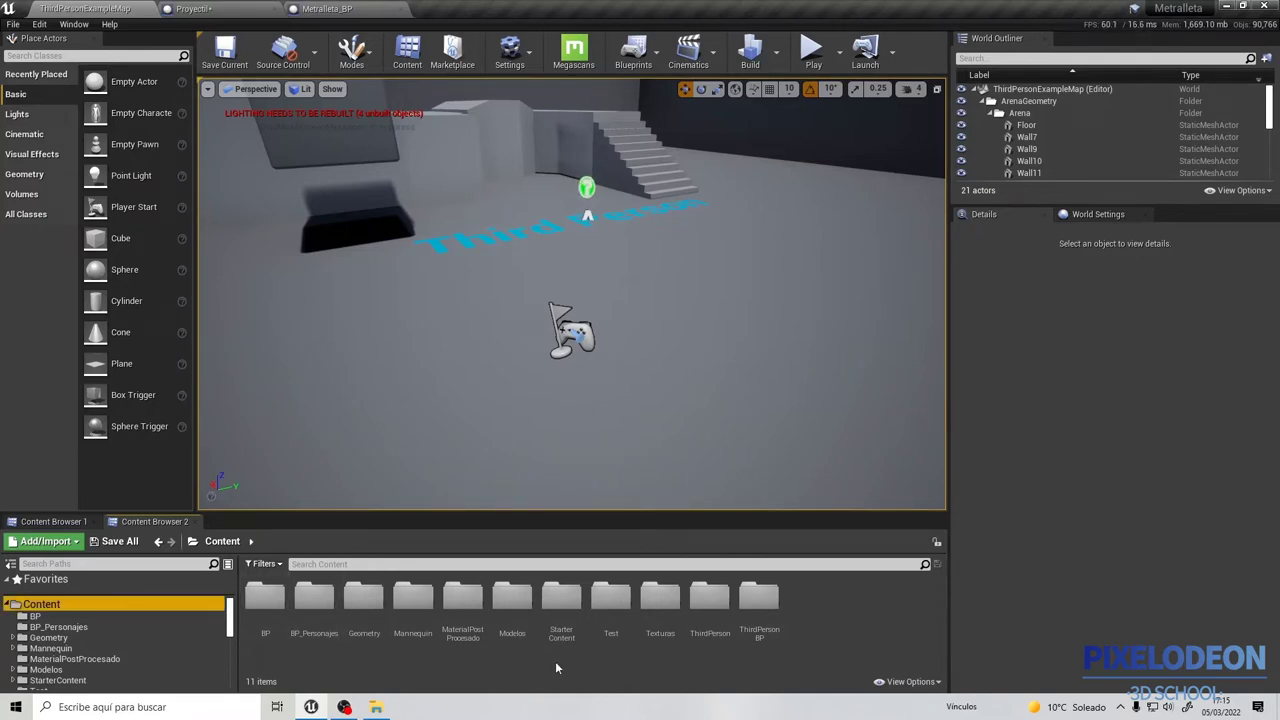
{"action": "double_click", "coordinate": [567, 600]}
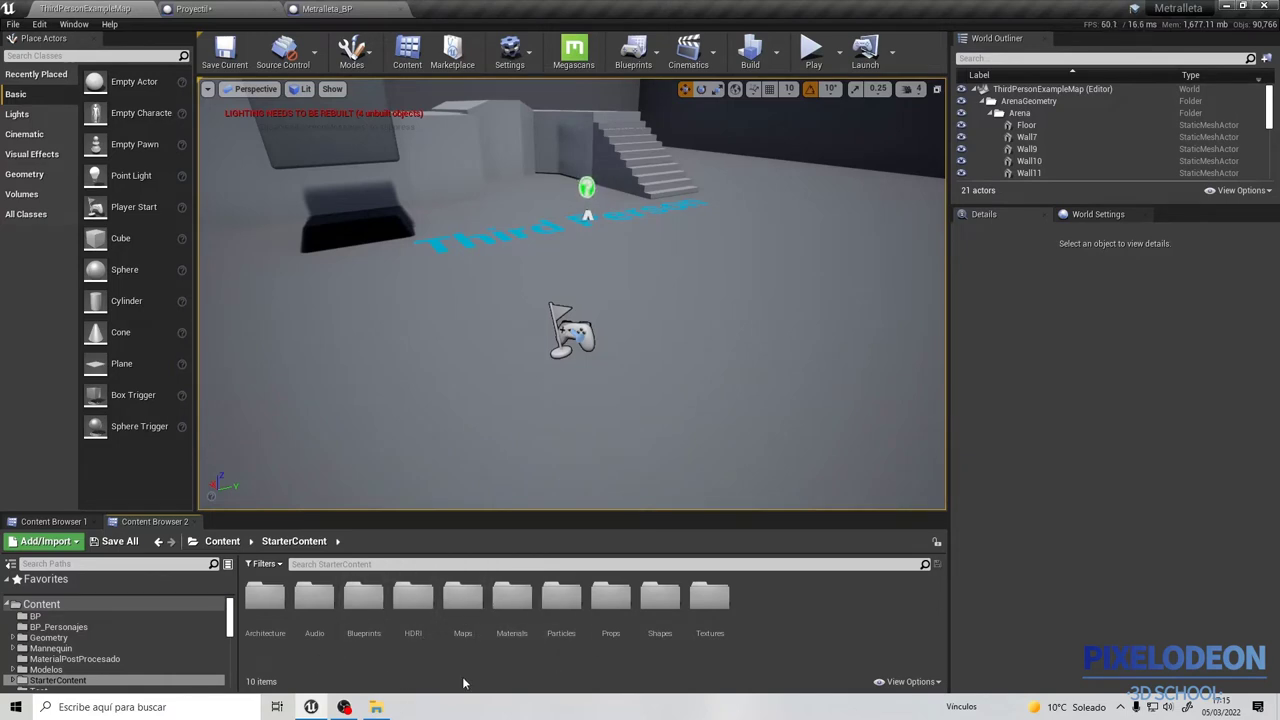
{"action": "double_click", "coordinate": [561, 598]}
{"action": "left_click", "coordinate": [413, 610]}
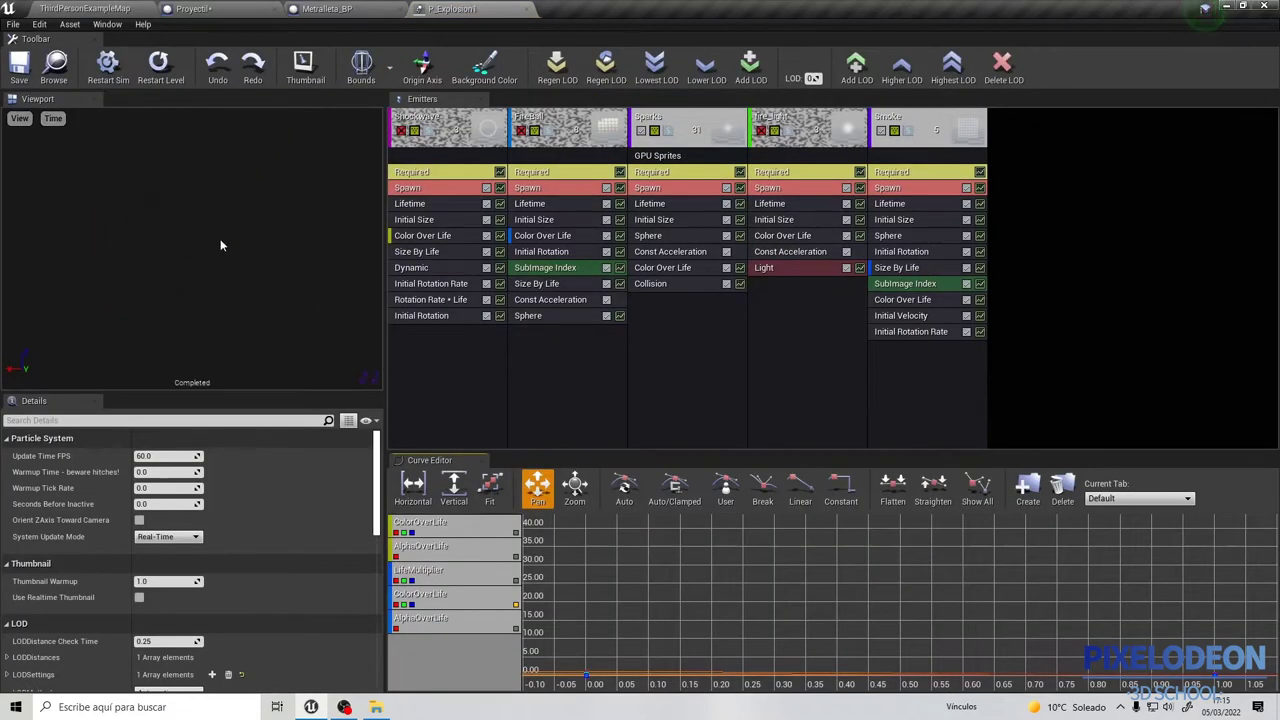
{"action": "left_click", "coordinate": [85, 8]}
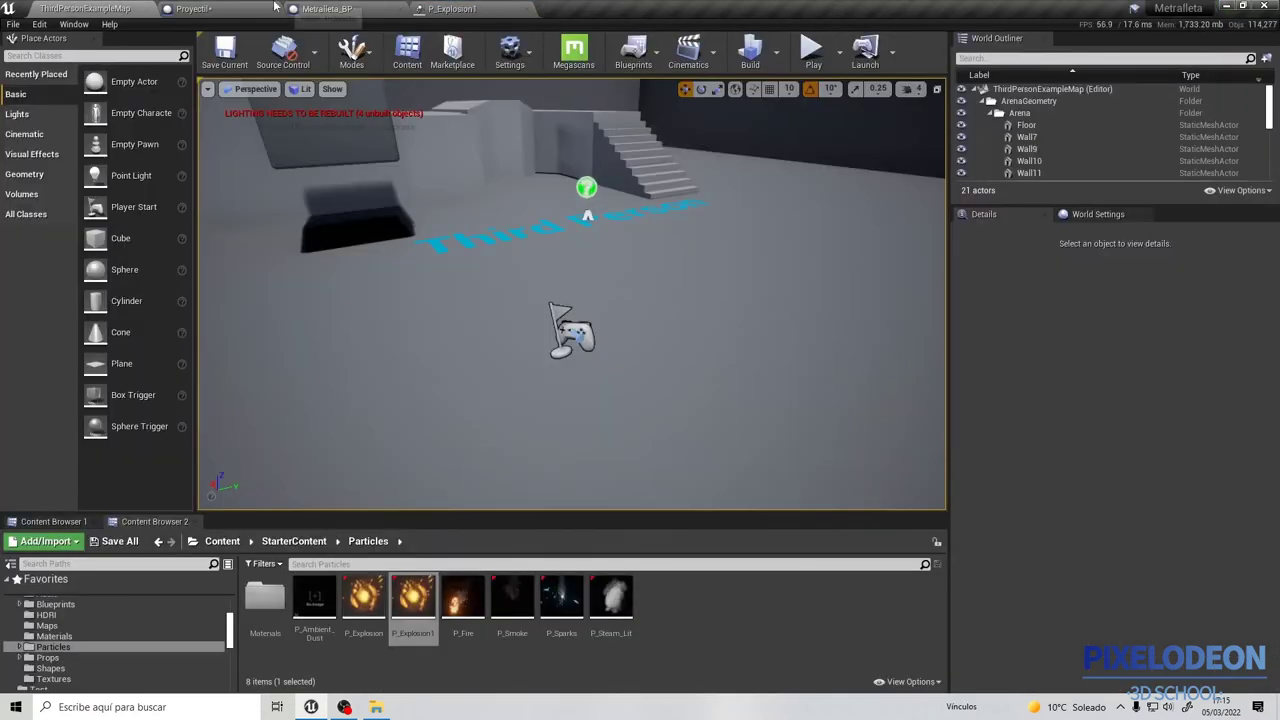
{"action": "left_click", "coordinate": [253, 7]}
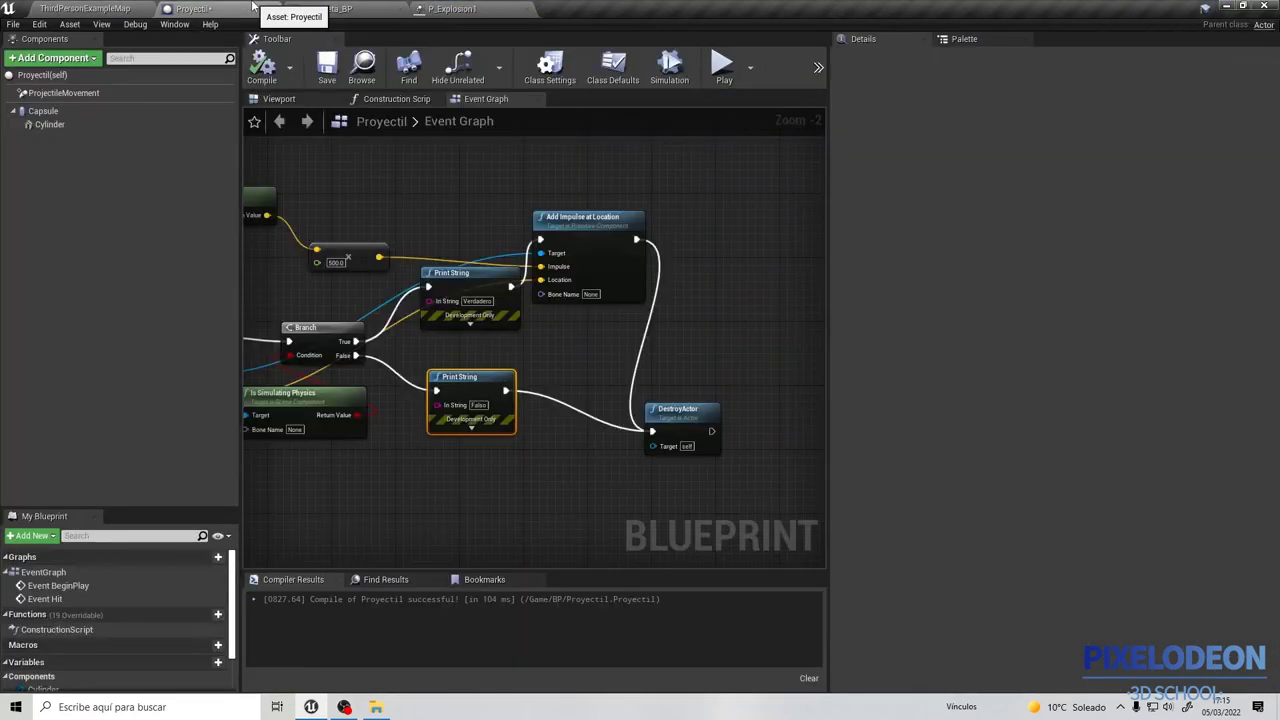
Delete both Print String nodes and disconnect Add Impulse at Location from DestroyActor.
{"action": "right_click_drag", "start_coordinate": [442, 224], "coordinate": [452, 264]}
{"action": "left_click", "coordinate": [481, 327]}
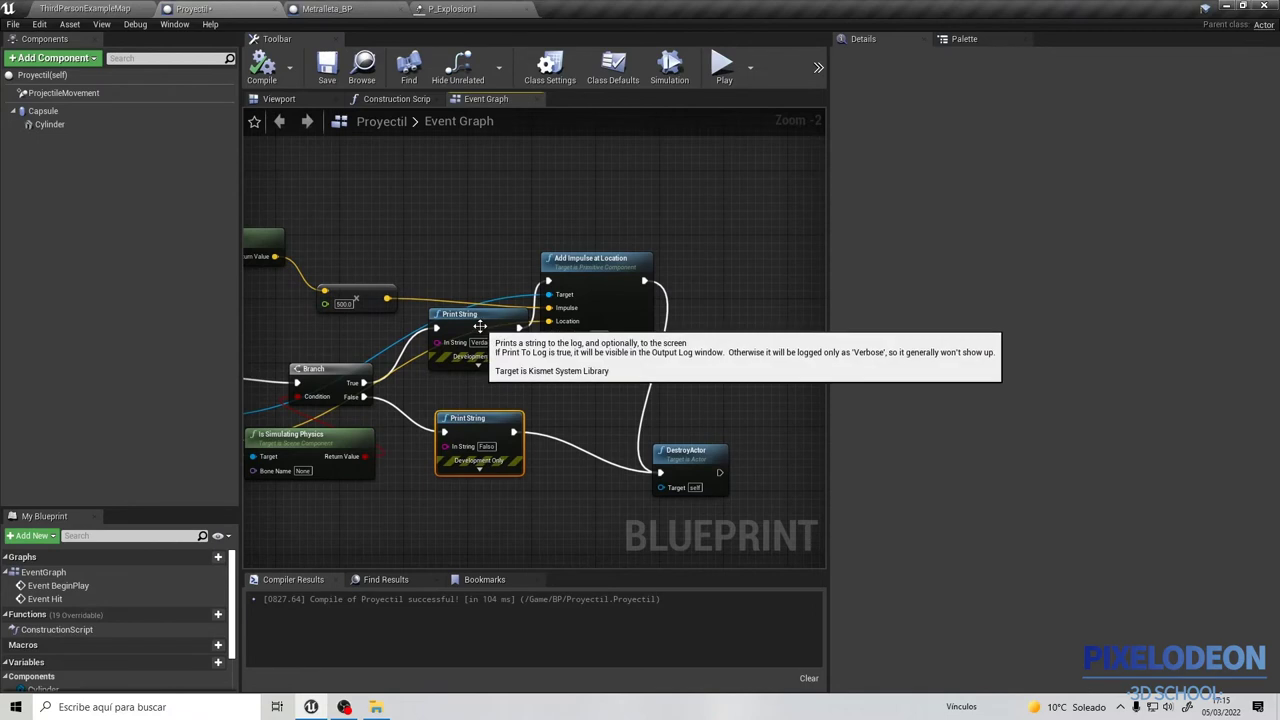
{"action": "key", "text": "Delete"}
{"action": "left_click", "coordinate": [467, 418]}
{"action": "key", "text": "Delete"}
{"action": "left_click_drag", "start_coordinate": [364, 383], "coordinate": [548, 281]}
{"action": "mouse_move", "coordinate": [645, 281]}
{"action": "left_mouse_down", "text": "ctrl"}
{"action": "mouse_move", "coordinate": [611, 264]}
{"action": "mouse_move", "coordinate": [536, 264]}
{"action": "left_mouse_up", "text": "ctrl"}
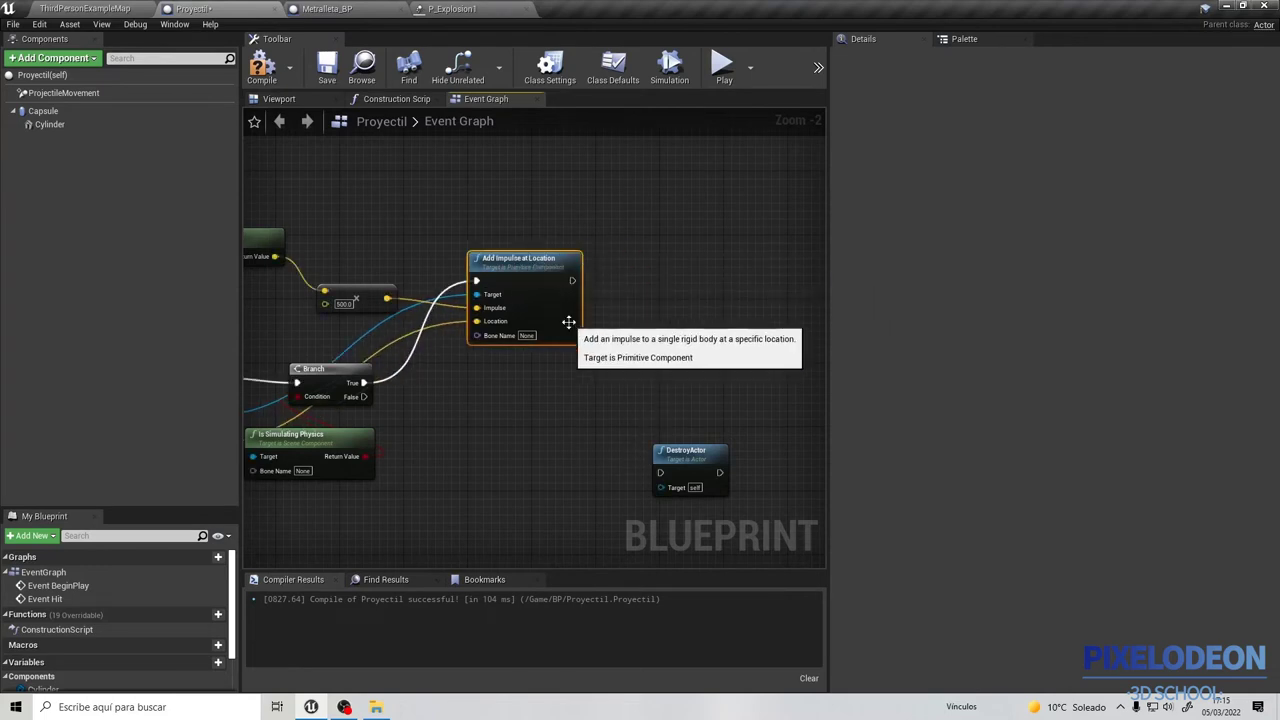
{"action": "right_click_drag", "start_coordinate": [569, 323], "coordinate": [459, 306]}
{"action": "left_click_drag", "start_coordinate": [567, 440], "coordinate": [589, 423]}
Add a Spawn Emitter at Location node by searching 'spawn emi' in the graph actions.
{"action": "right_click", "coordinate": [480, 420]}
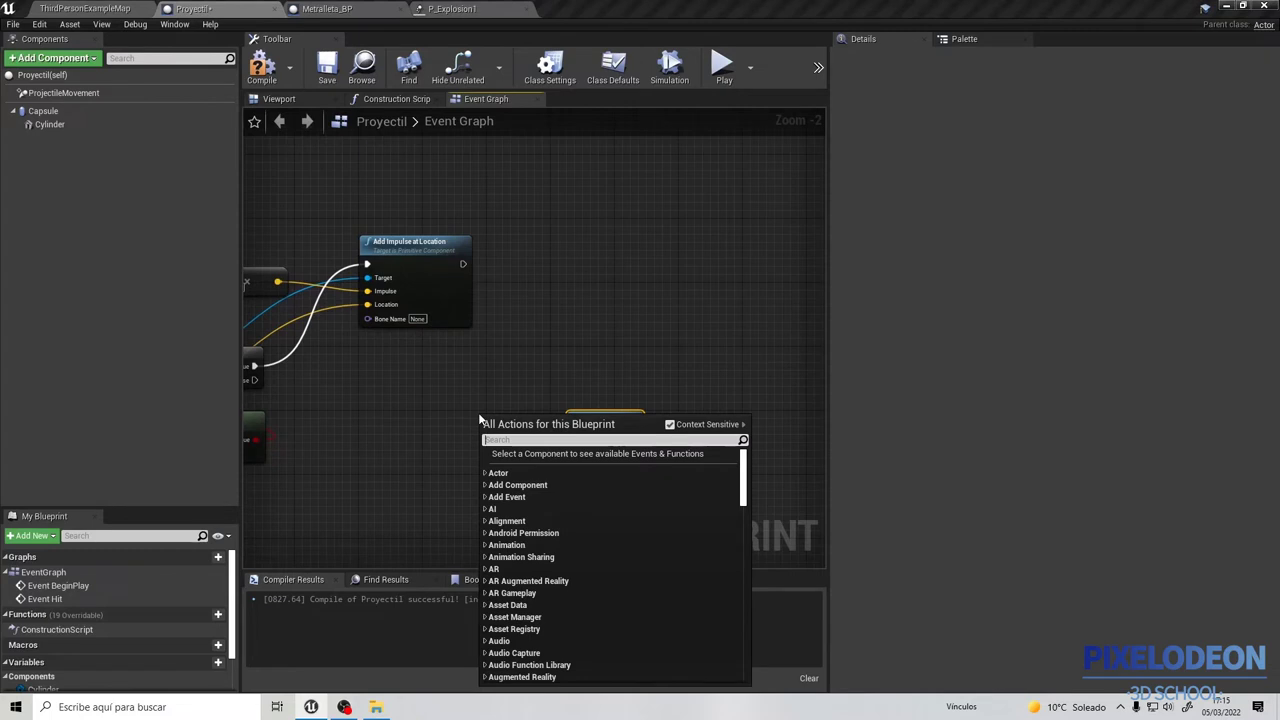
{"action": "type", "text": "spe"}
{"action": "key", "text": "BackSpace"}
{"action": "type", "text": "w"}
{"action": "key", "text": "BackSpace"}
{"action": "key", "text": "BackSpace"}
{"action": "key", "text": "BackSpace"}
{"action": "key", "text": "BackSpace"}
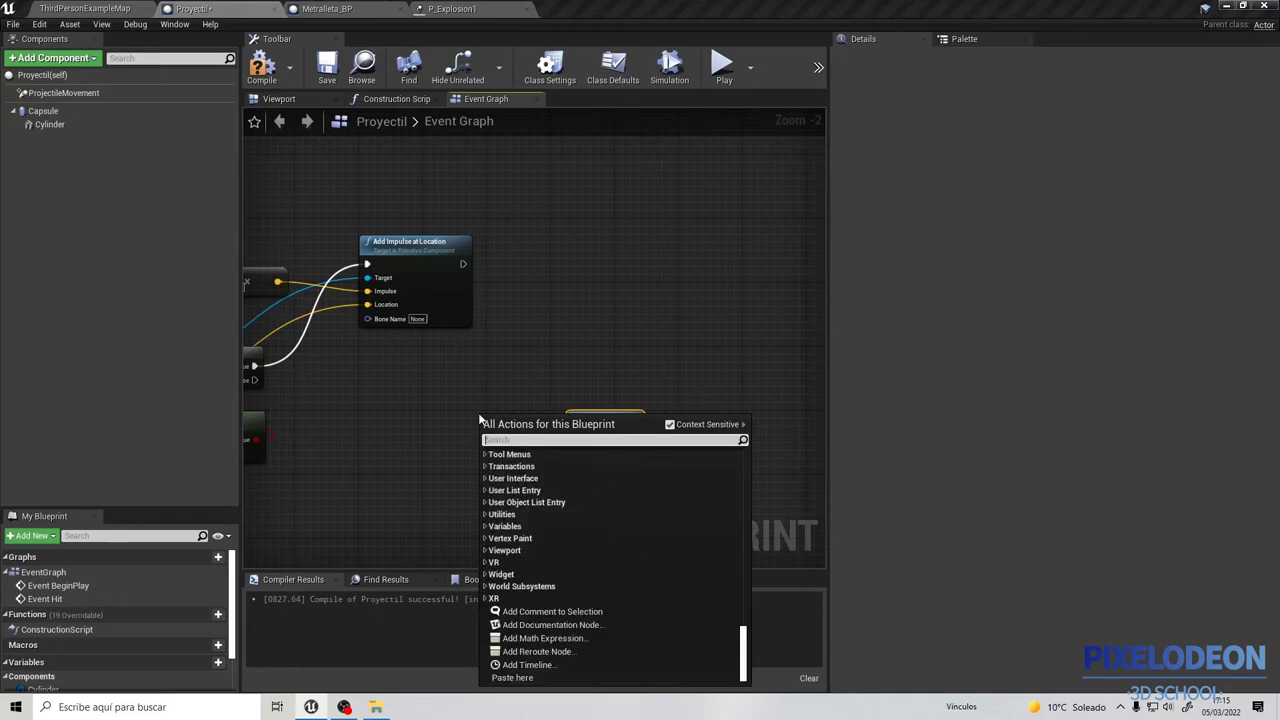
{"action": "type", "text": "spawn"}
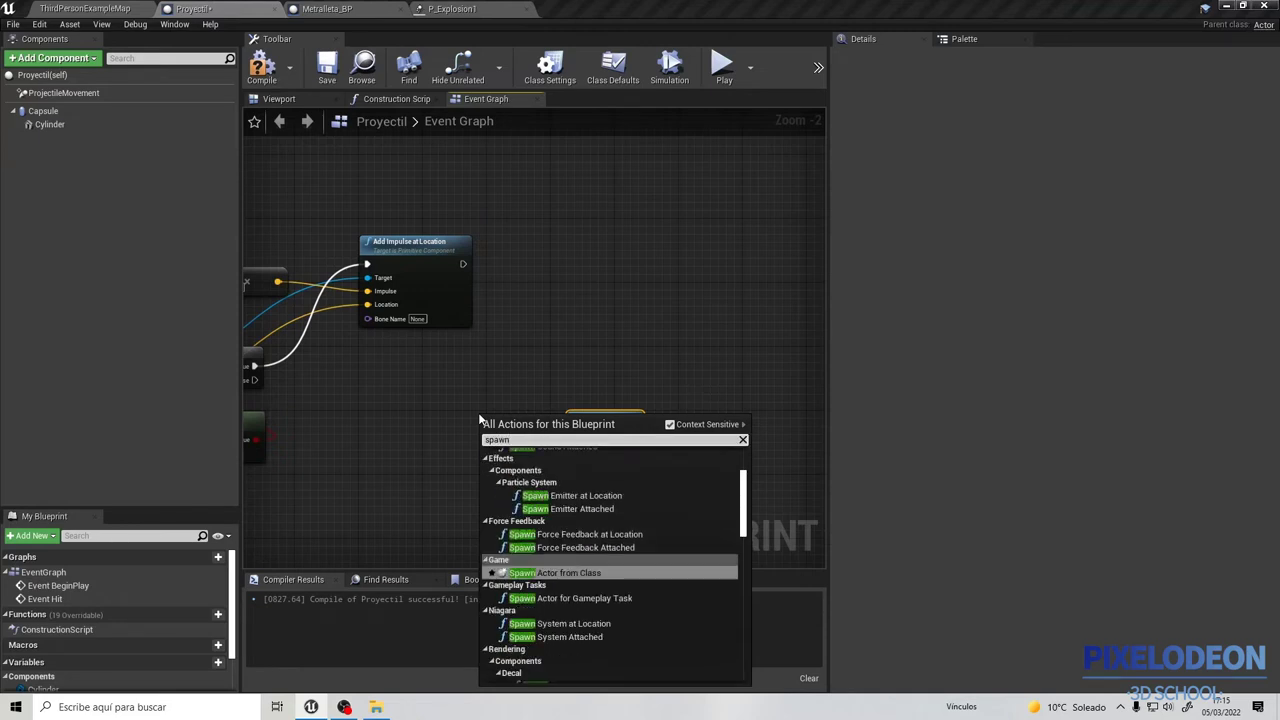
{"action": "type", "text": " emi"}
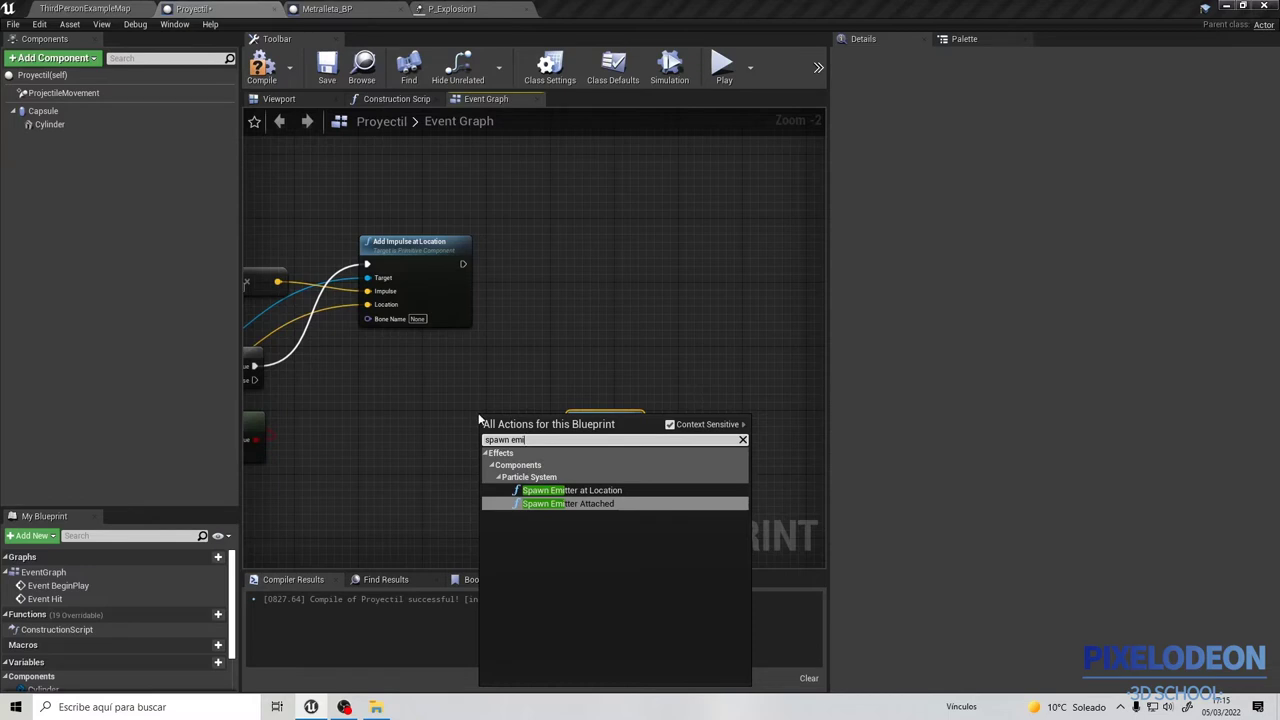
{"action": "left_click", "coordinate": [587, 490]}
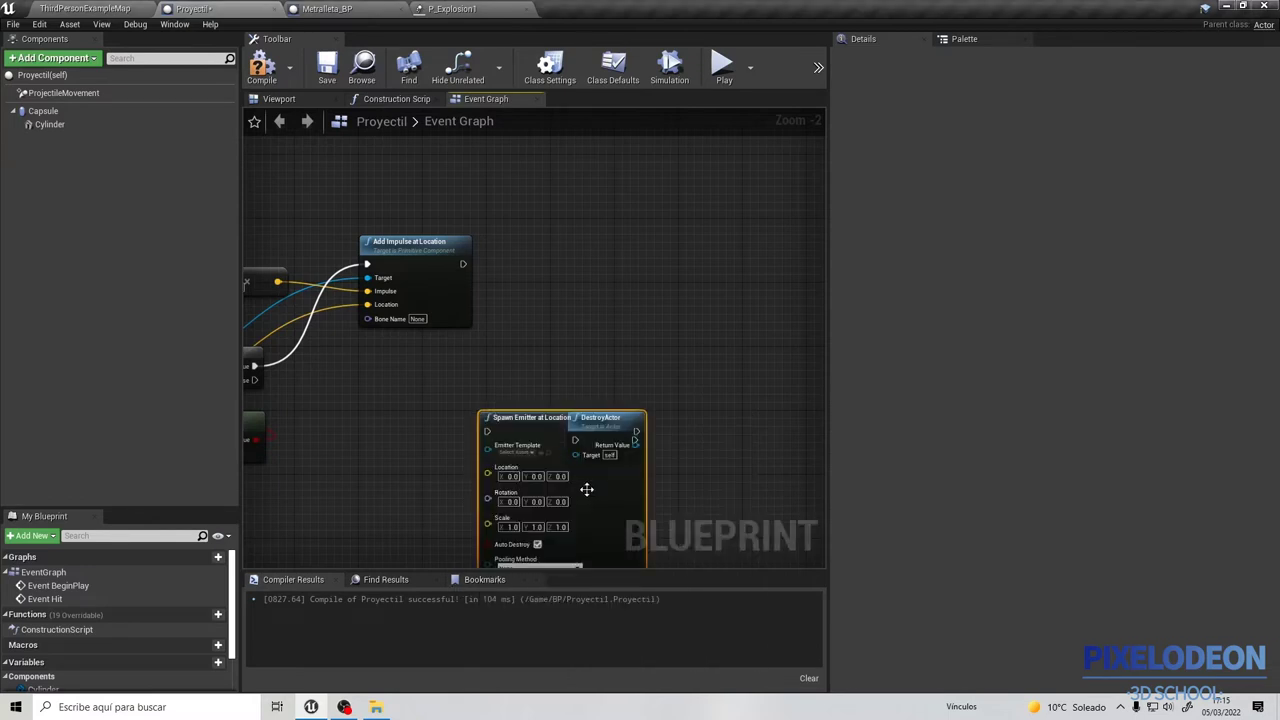
Chain Add Impulse and Branch False into Spawn Emitter, and Spawn Emitter into DestroyActor.
{"action": "left_click_drag", "start_coordinate": [557, 417], "coordinate": [477, 361]}
{"action": "left_click_drag", "start_coordinate": [627, 444], "coordinate": [707, 405]}
{"action": "left_click_drag", "start_coordinate": [557, 375], "coordinate": [594, 384]}
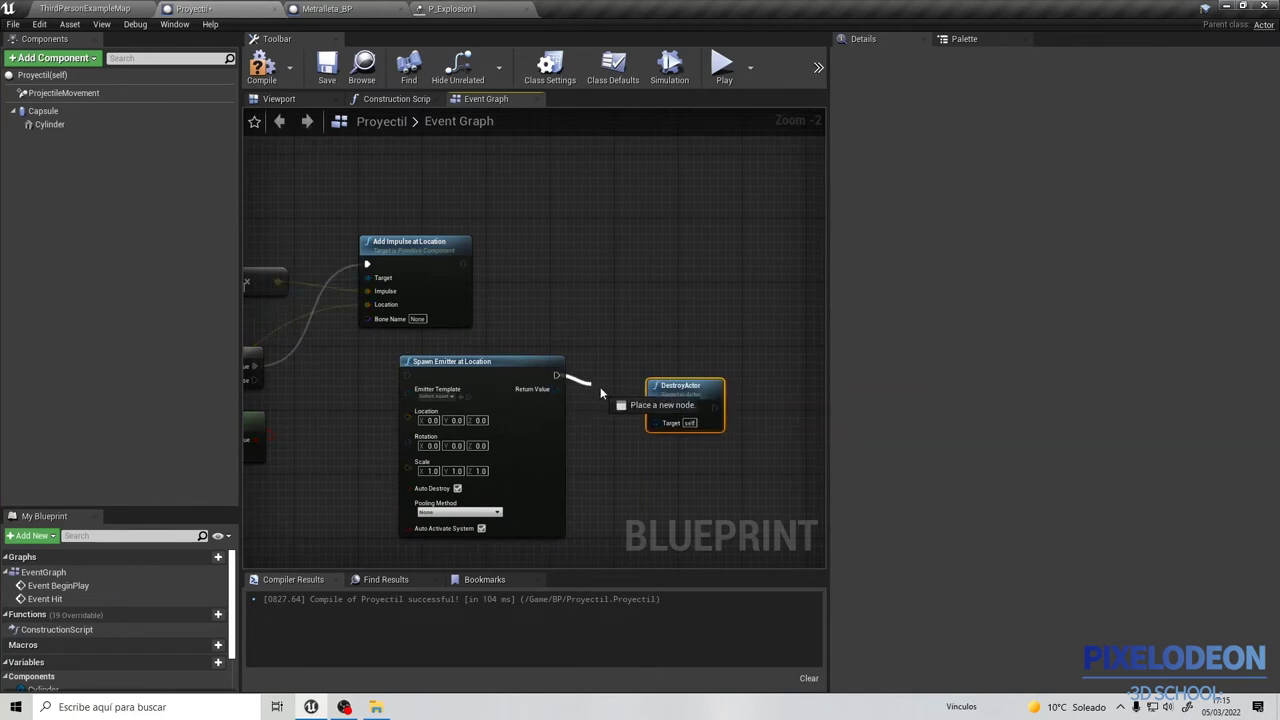
{"action": "left_click_drag", "start_coordinate": [657, 410], "coordinate": [657, 410]}
{"action": "left_click_drag", "start_coordinate": [528, 365], "coordinate": [598, 365]}
{"action": "left_click_drag", "start_coordinate": [462, 264], "coordinate": [479, 375]}
{"action": "right_click_drag", "start_coordinate": [281, 391], "coordinate": [386, 377]}
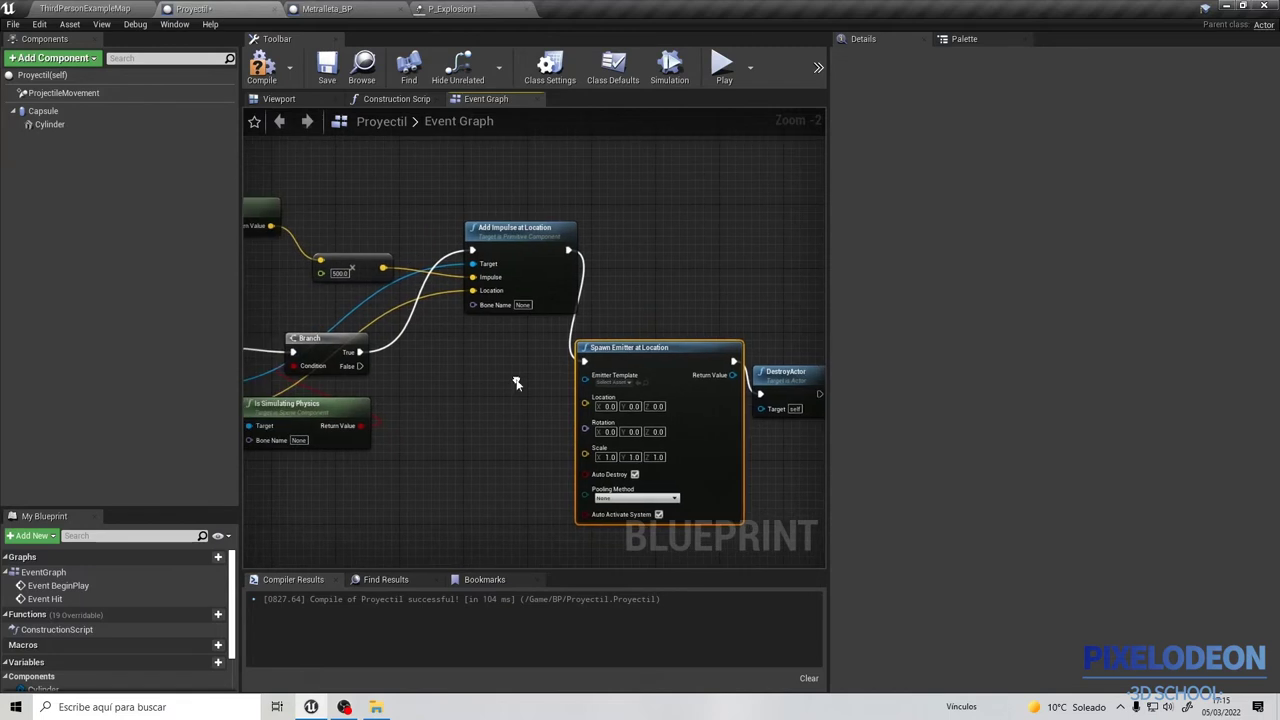
{"action": "left_click_drag", "start_coordinate": [359, 366], "coordinate": [585, 361]}
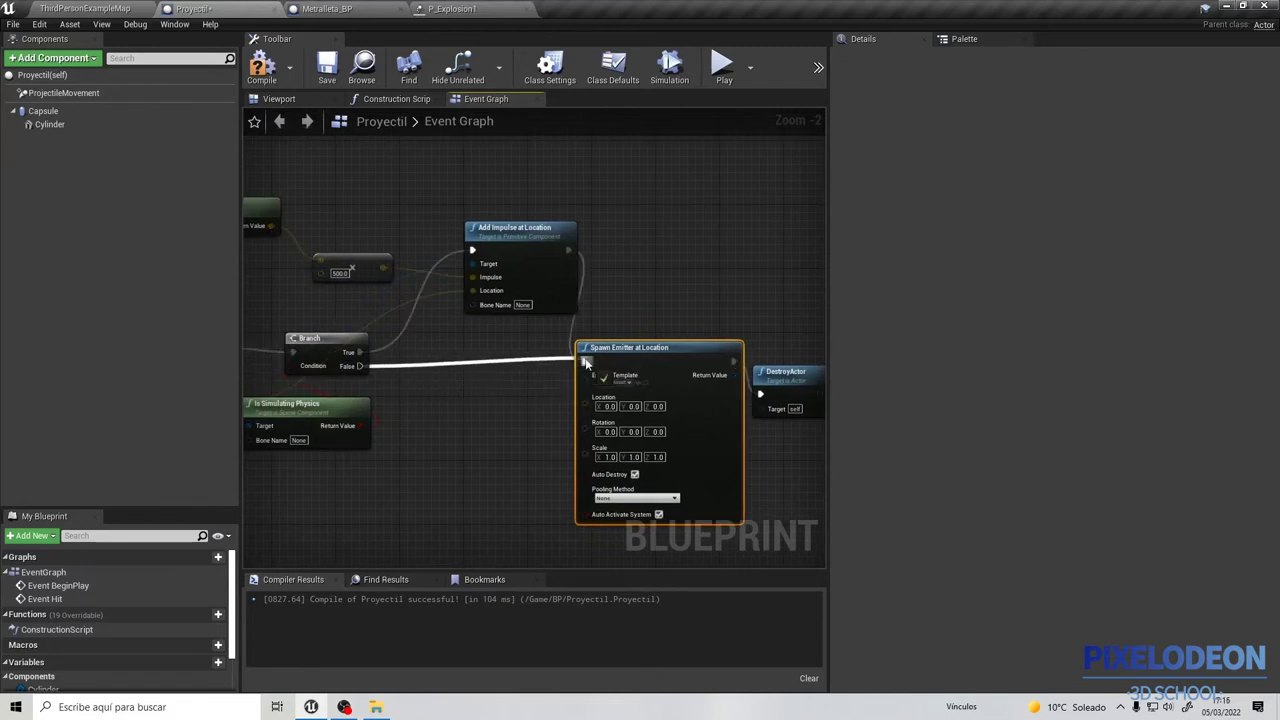
Set the Spawn Emitter at Location template to P_Explosion1.
{"action": "scroll", "coordinate": [540, 368], "scroll_direction": "up", "scroll_amount": 1}
{"action": "scroll", "coordinate": [537, 368], "scroll_direction": "up", "scroll_amount": 1}
{"action": "right_click_drag", "start_coordinate": [535, 368], "coordinate": [553, 324]}
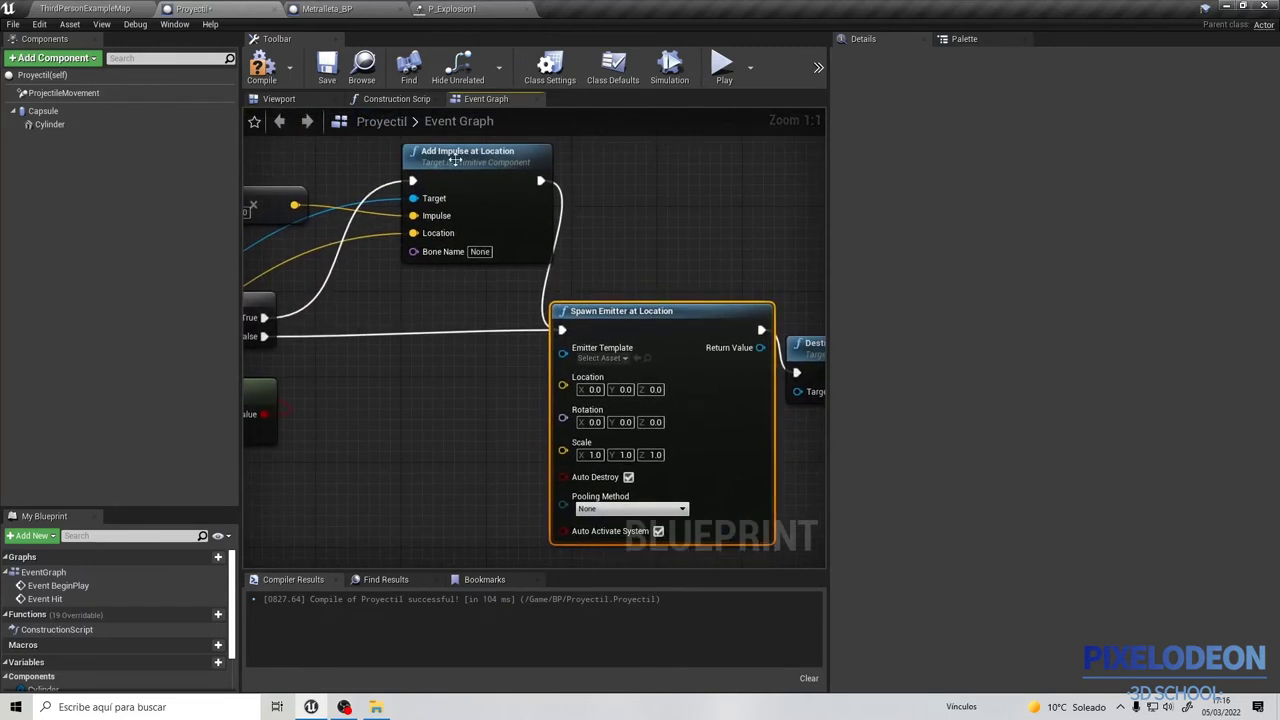
{"action": "left_click", "coordinate": [465, 179]}
{"action": "left_click_drag", "start_coordinate": [465, 179], "coordinate": [444, 190]}
{"action": "right_click_drag", "start_coordinate": [603, 360], "coordinate": [529, 356]}
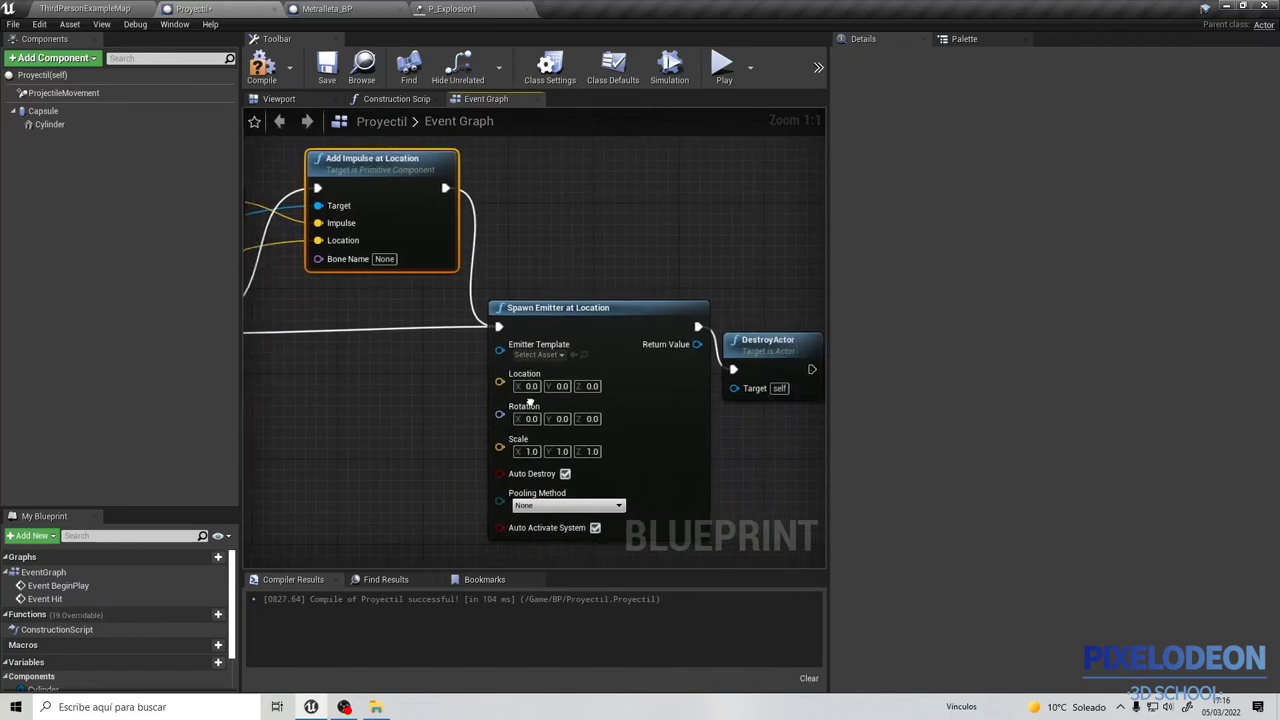
{"action": "left_click", "coordinate": [529, 355]}
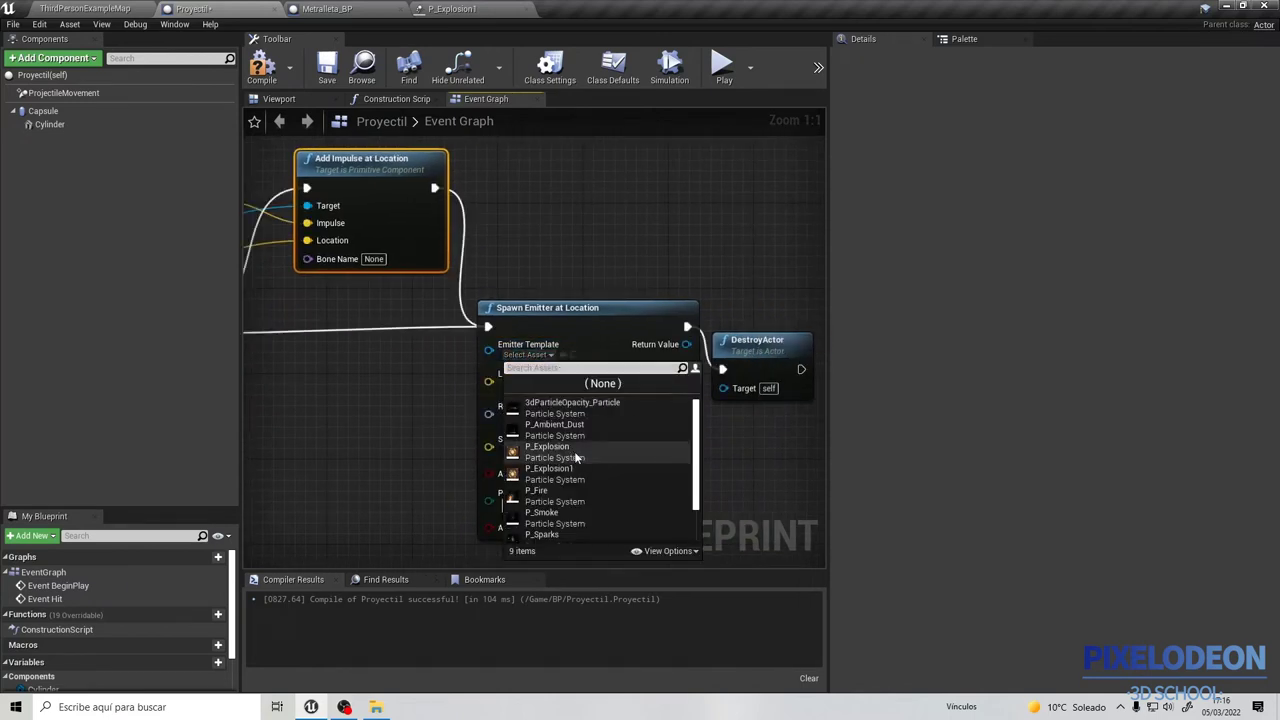
{"action": "left_click", "coordinate": [603, 468]}
Feed Event Hit's Hit Location into the emitter's Location, compile Proyectil, and start a play test.
{"action": "scroll", "coordinate": [439, 375], "scroll_direction": "down", "scroll_amount": 4}
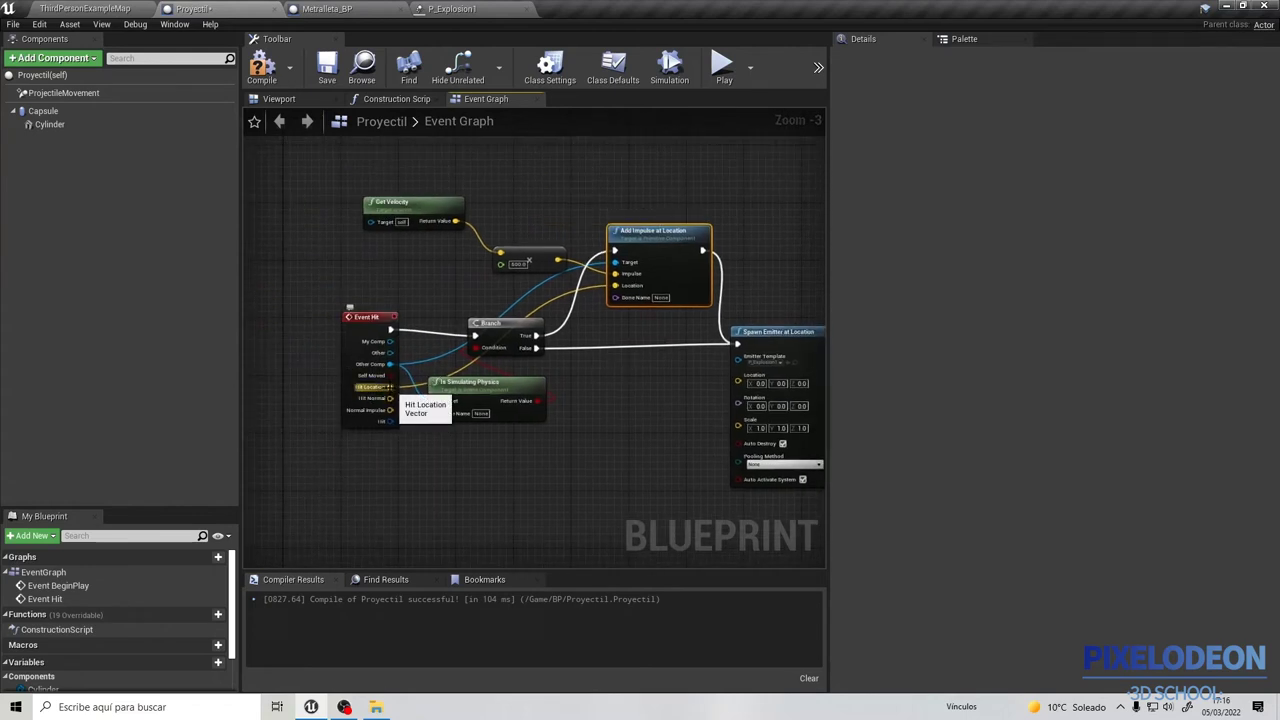
{"action": "left_click_drag", "start_coordinate": [390, 387], "coordinate": [634, 409]}
{"action": "left_click_drag", "start_coordinate": [713, 388], "coordinate": [738, 382]}
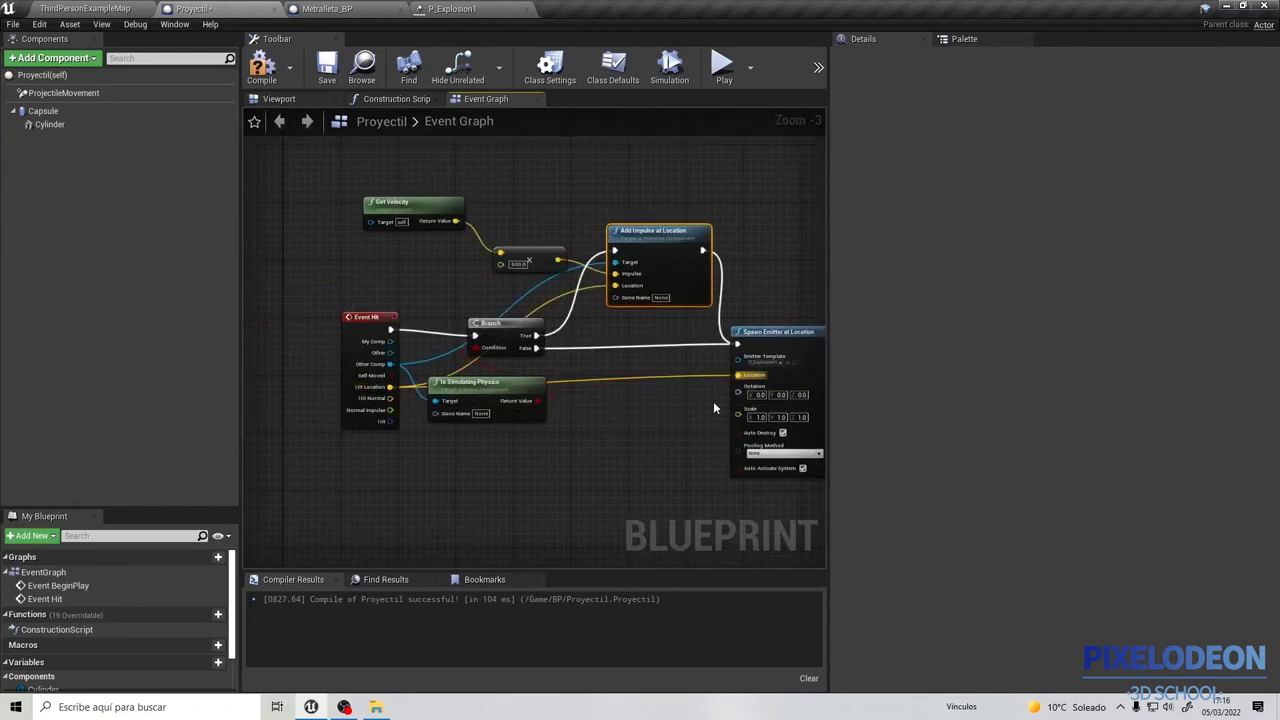
{"action": "scroll", "coordinate": [713, 401], "scroll_direction": "up", "scroll_amount": 4}
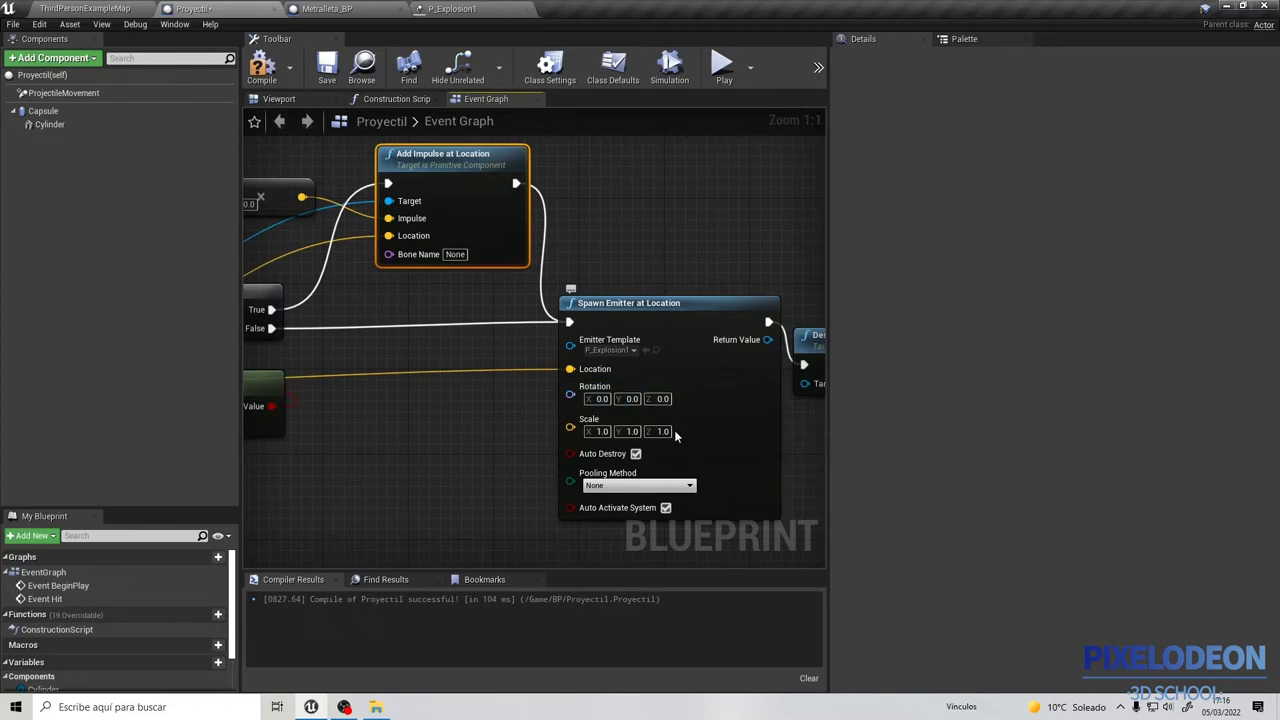
{"action": "left_click", "coordinate": [264, 84]}
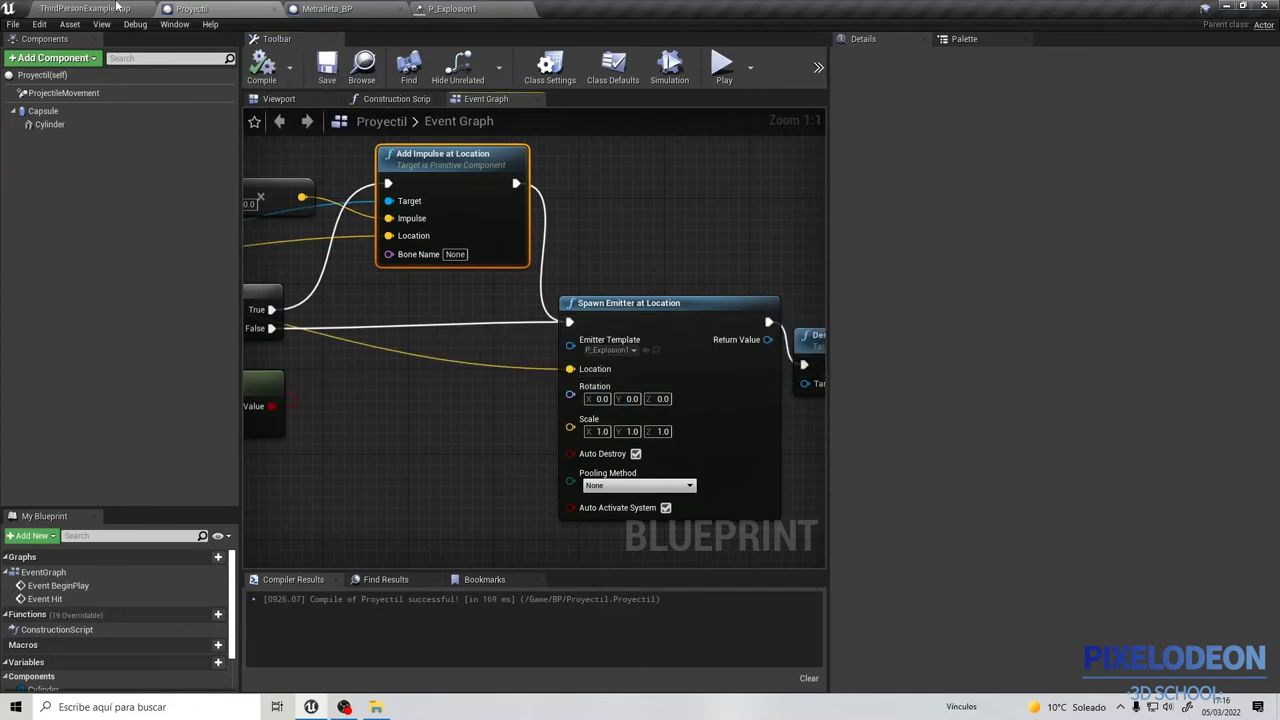
{"action": "left_click", "coordinate": [118, 8]}
{"action": "left_click", "coordinate": [810, 50]}
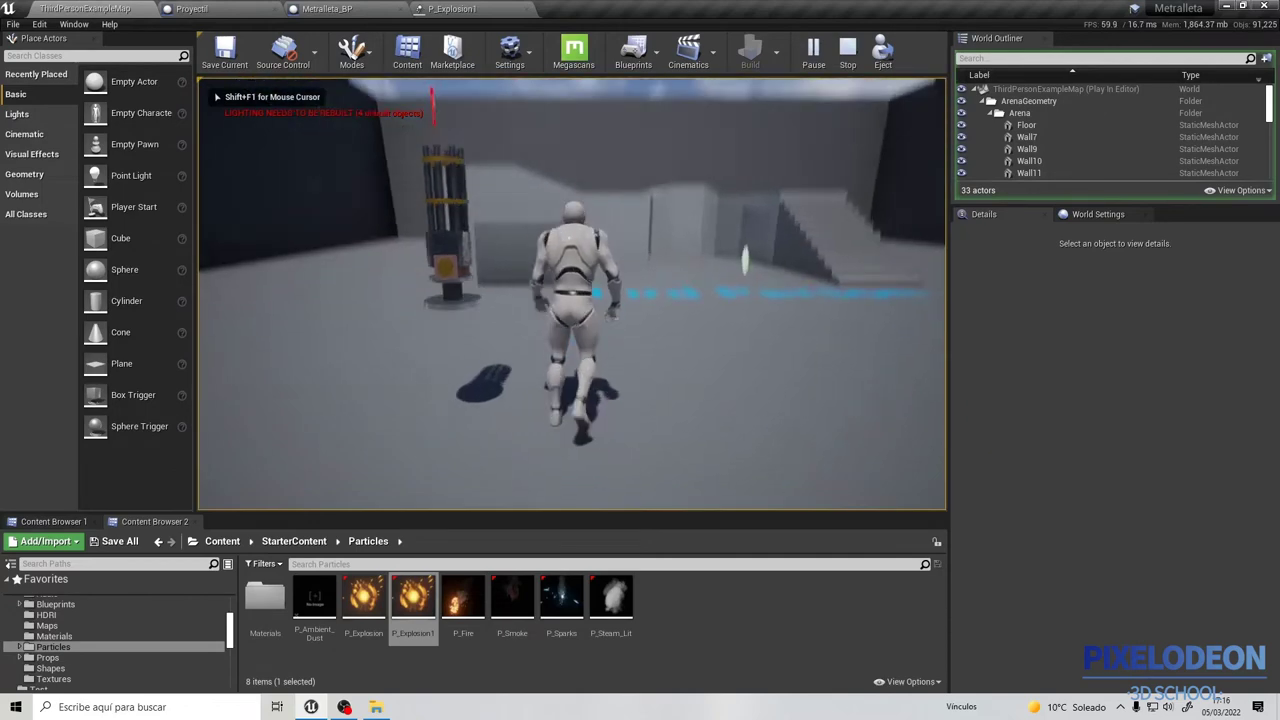
Run the character toward the grey cube to test impact explosions, then stop and open Metralleta_BP.
{"action": "key", "text": "s"}
{"action": "key", "text": "w"}
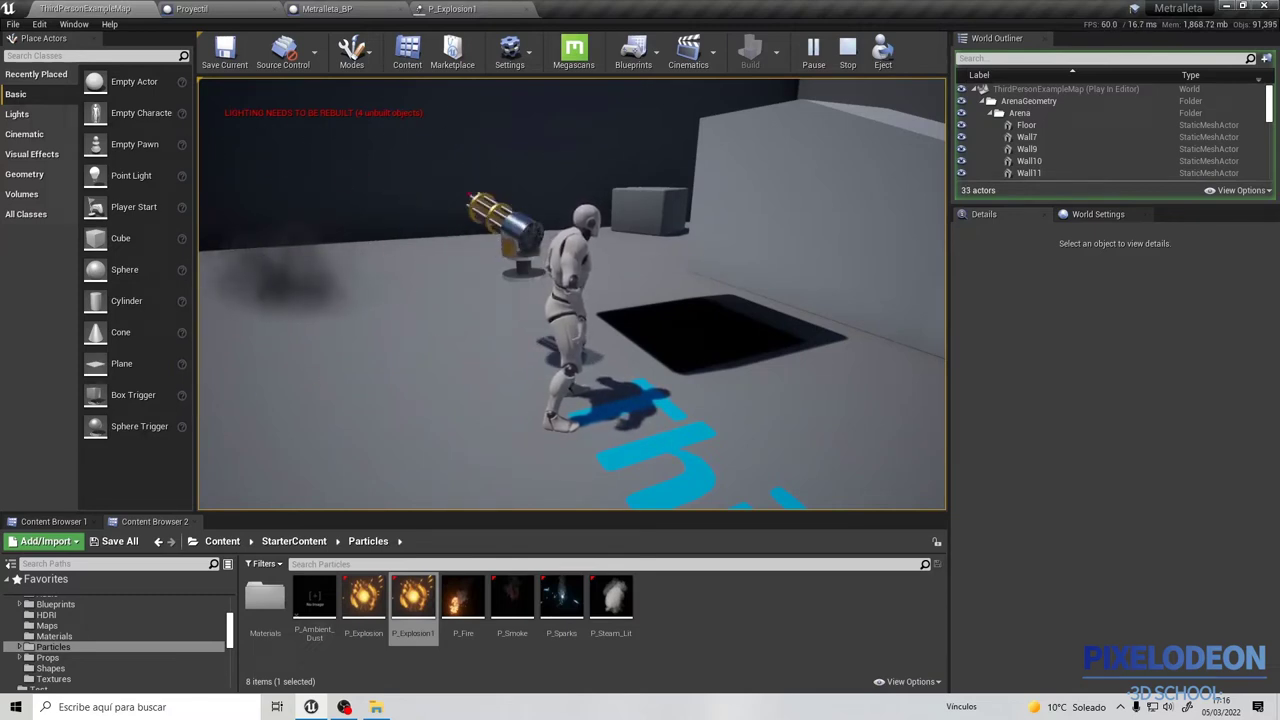
{"action": "key", "text": "Escape"}
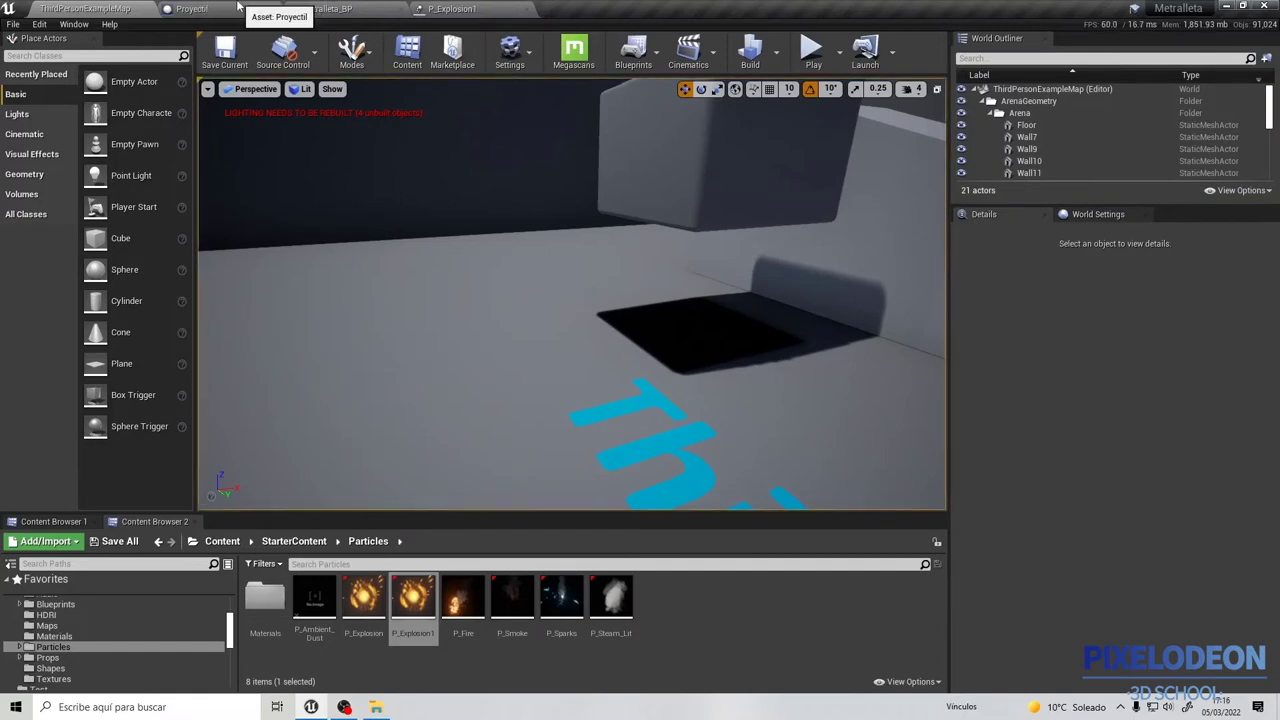
{"action": "left_click", "coordinate": [385, 9]}
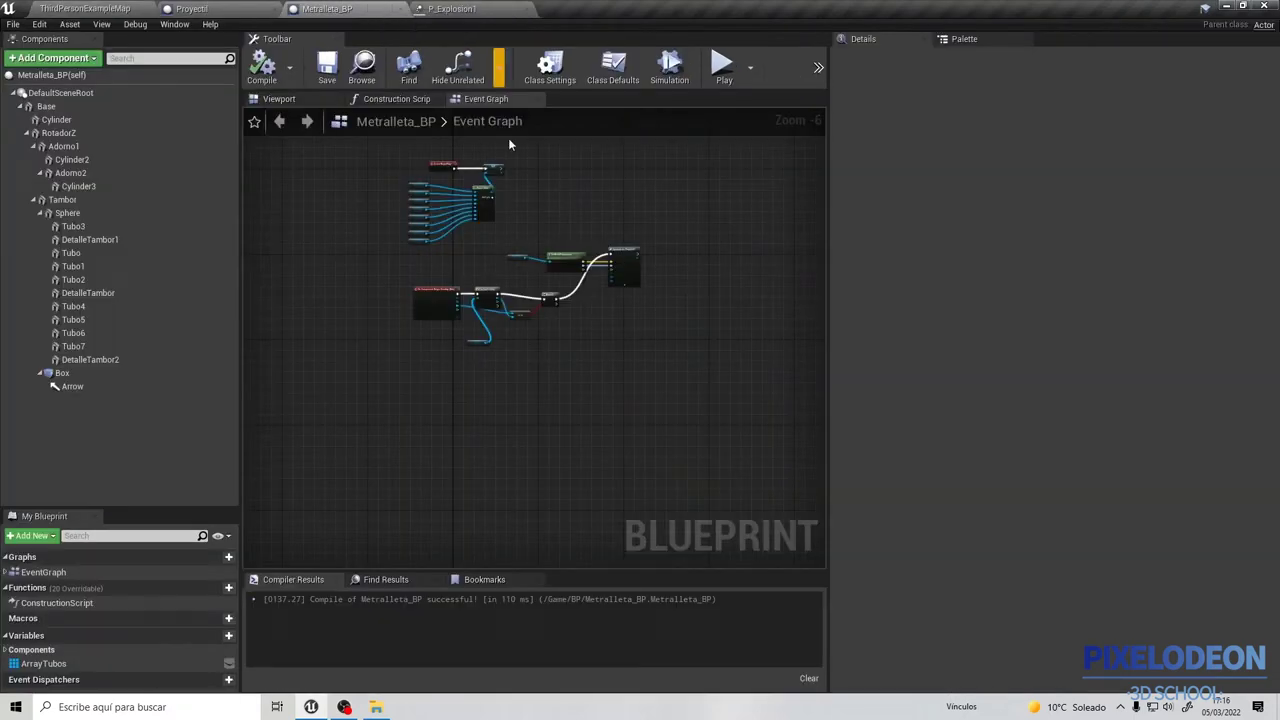
Set Proyectil's Spawn Emitter scale to 0.6, then compile and save the blueprint.
{"action": "scroll", "coordinate": [531, 213], "scroll_direction": "up", "scroll_amount": 1}
{"action": "left_click", "coordinate": [192, 9]}
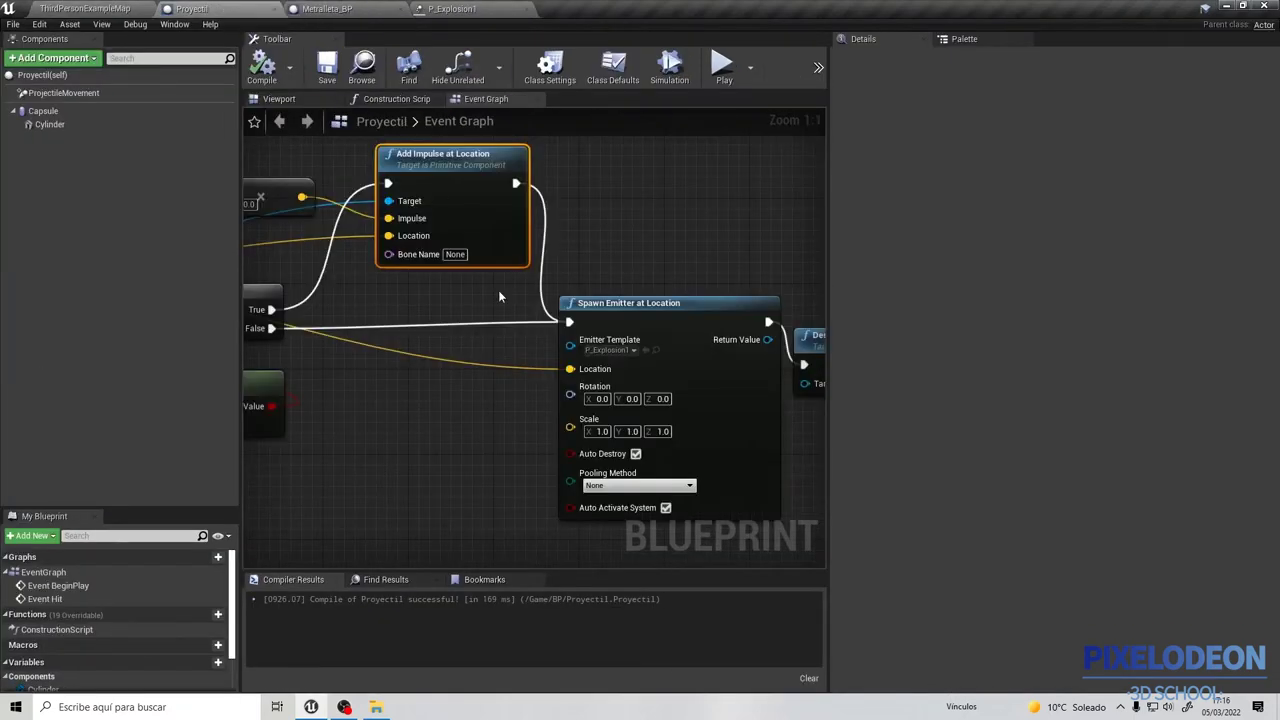
{"action": "right_click_drag", "start_coordinate": [593, 381], "coordinate": [498, 345]}
{"action": "scroll", "coordinate": [498, 366], "scroll_direction": "up", "scroll_amount": 1}
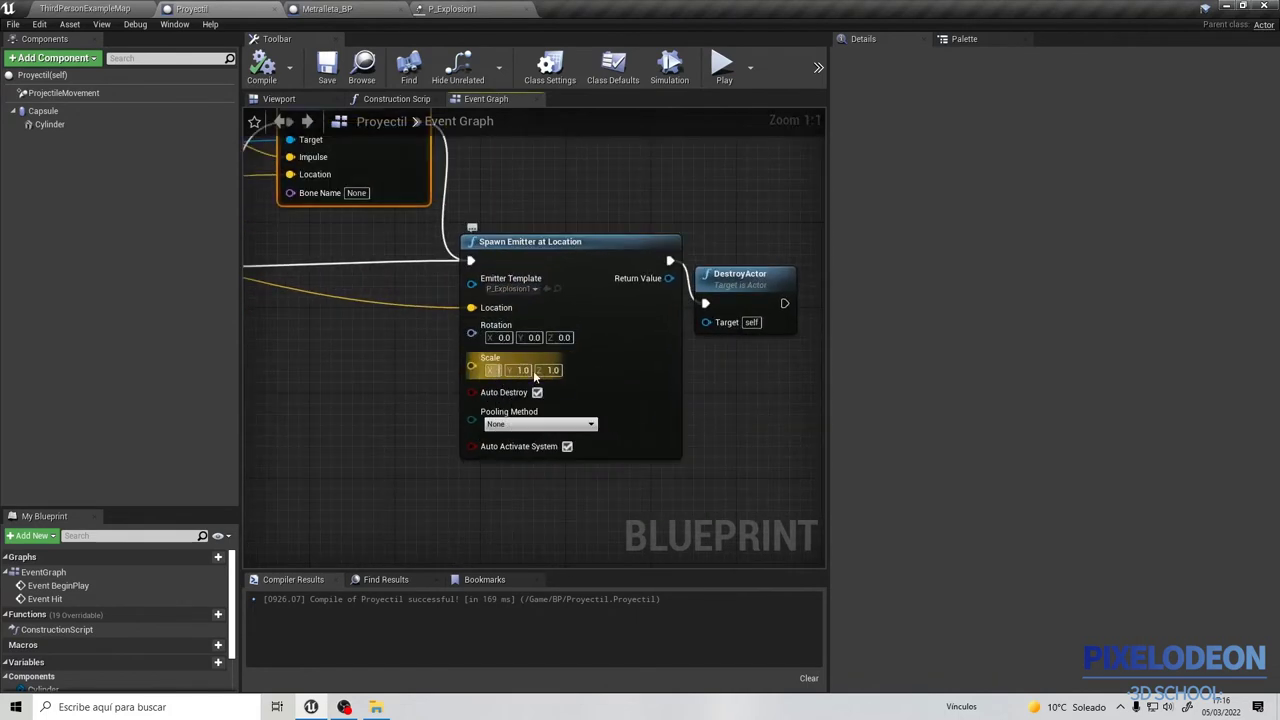
{"action": "type", "text": "0.6"}
{"action": "key", "text": "Return"}
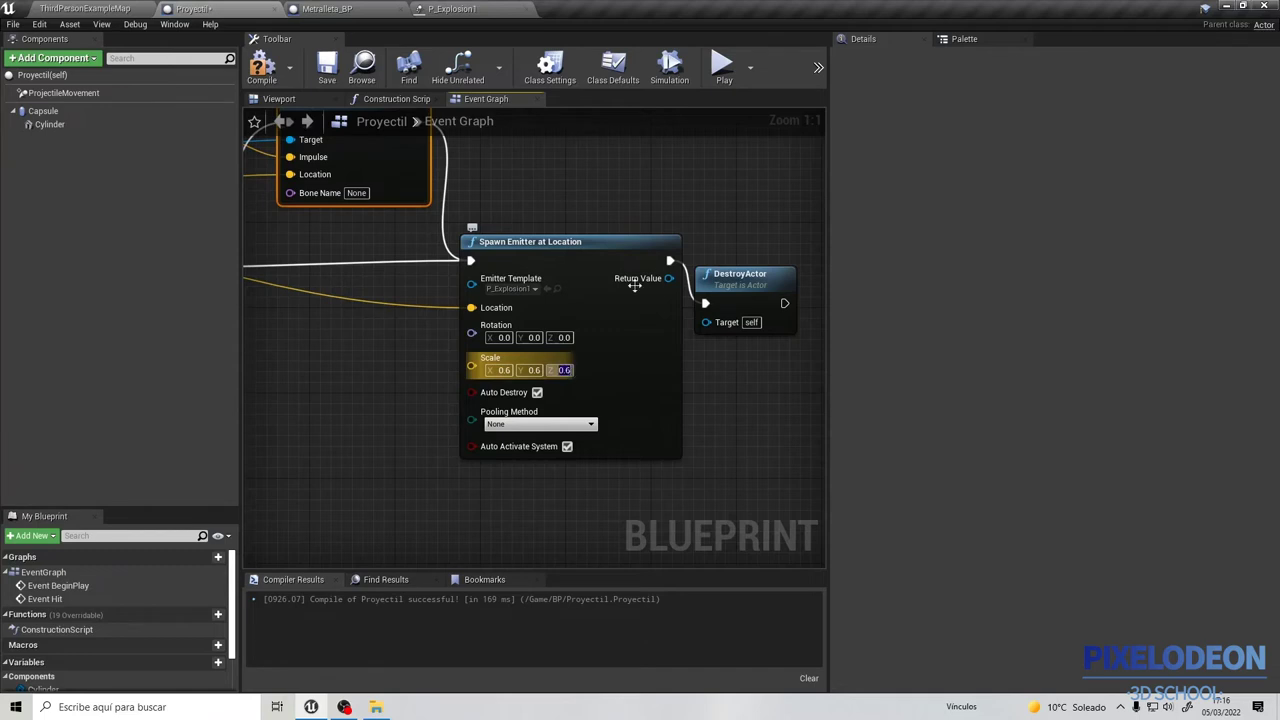
{"action": "left_click", "coordinate": [262, 68]}
{"action": "left_click", "coordinate": [327, 68]}
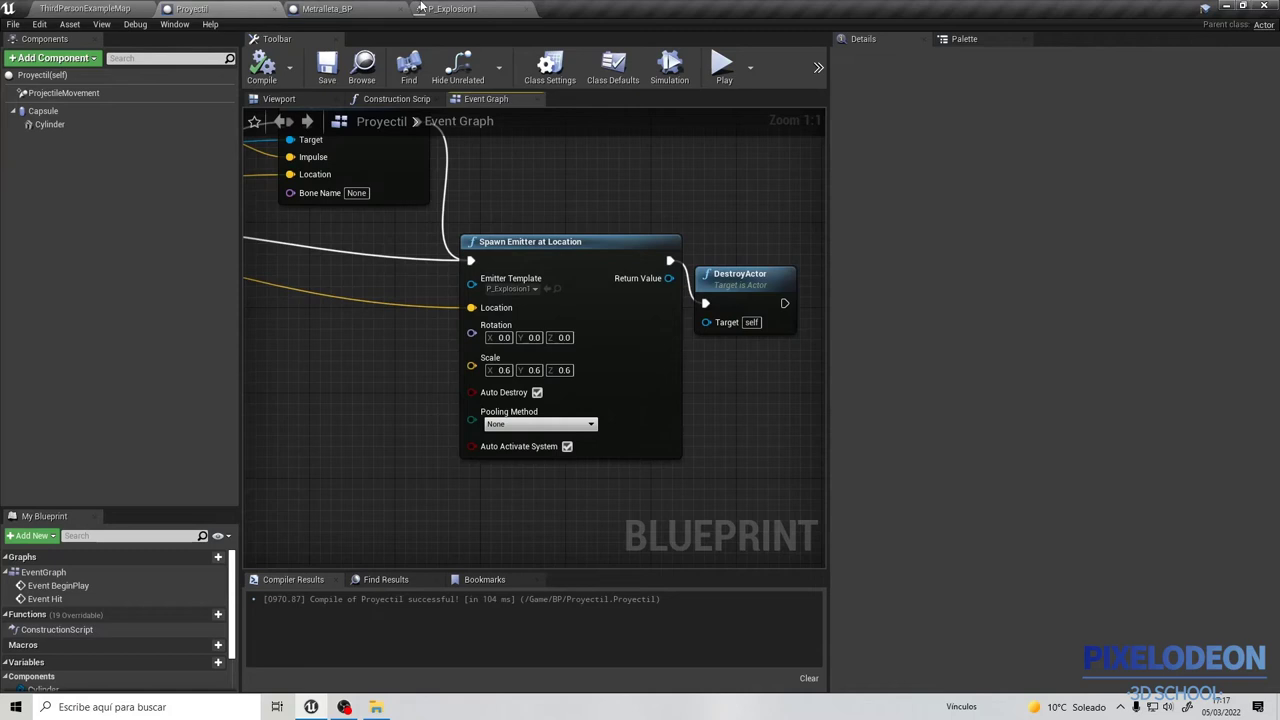
{"action": "left_click", "coordinate": [350, 8]}
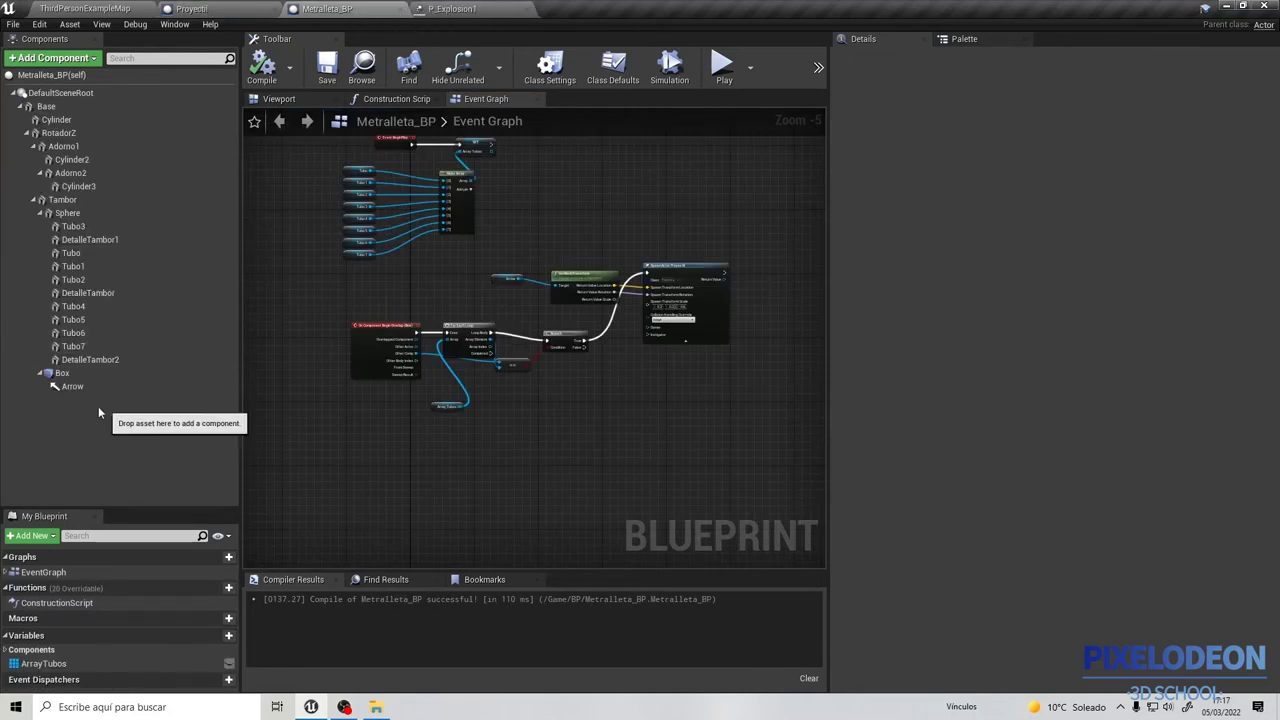
Inspect the gun's Box component and muzzle Arrow in the Metralleta_BP viewport.
{"action": "left_click", "coordinate": [60, 373]}
{"action": "left_click", "coordinate": [278, 98]}
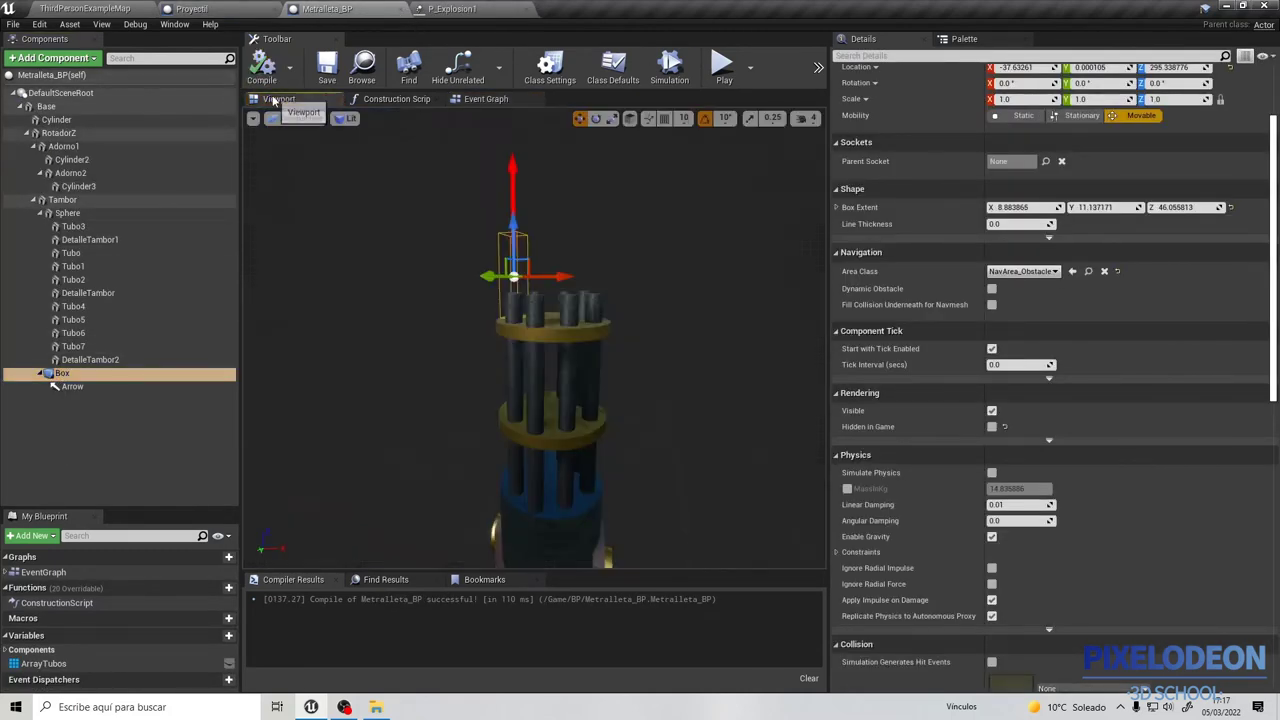
{"action": "right_click_drag", "start_coordinate": [520, 330], "coordinate": [560, 300]}
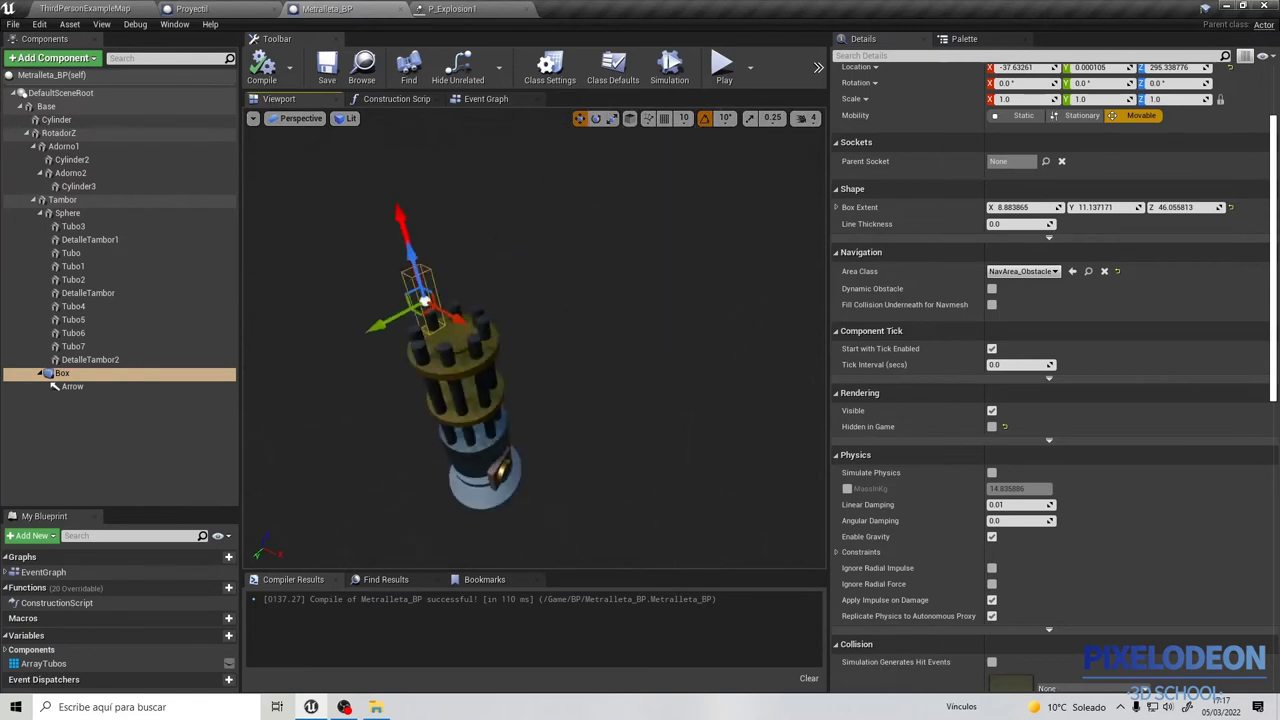
{"action": "right_click_drag", "start_coordinate": [524, 307], "coordinate": [524, 307]}
{"action": "key", "text": "f"}
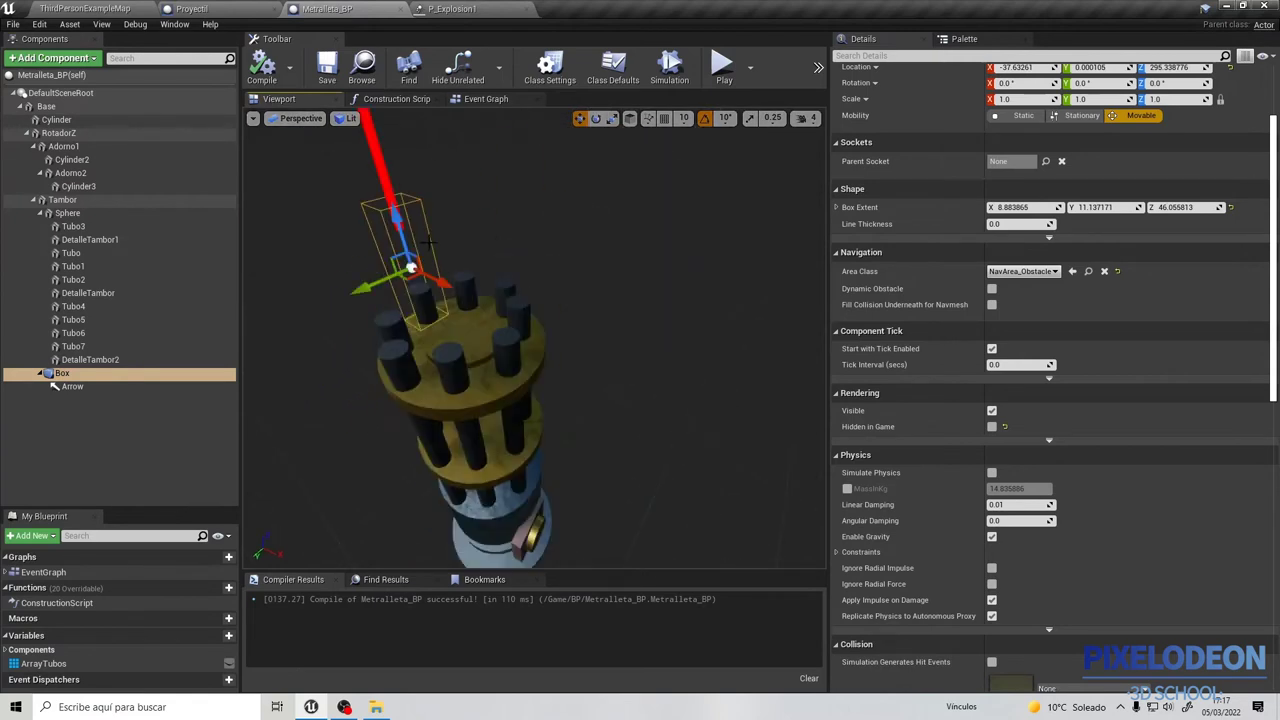
{"action": "left_click", "coordinate": [383, 188]}
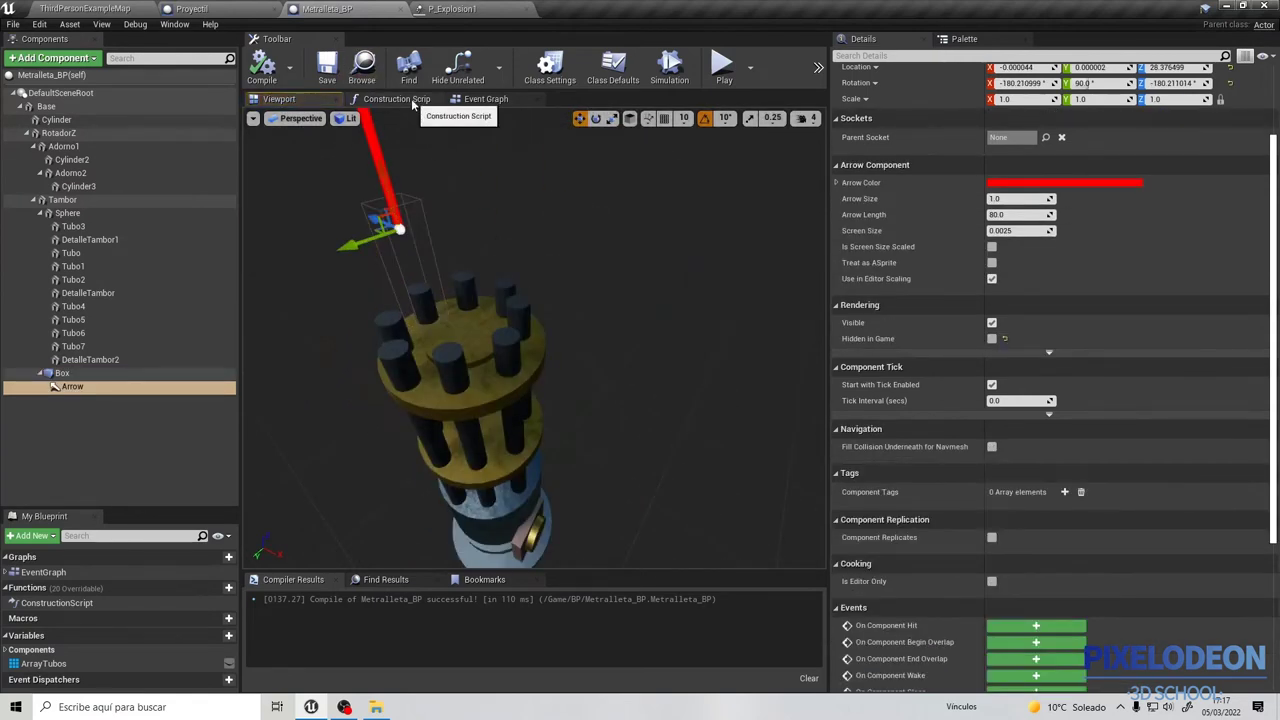
Review Metralleta_BP's SpawnActor node in the Event Graph, then go back to Proyectil.
{"action": "left_click", "coordinate": [480, 99]}
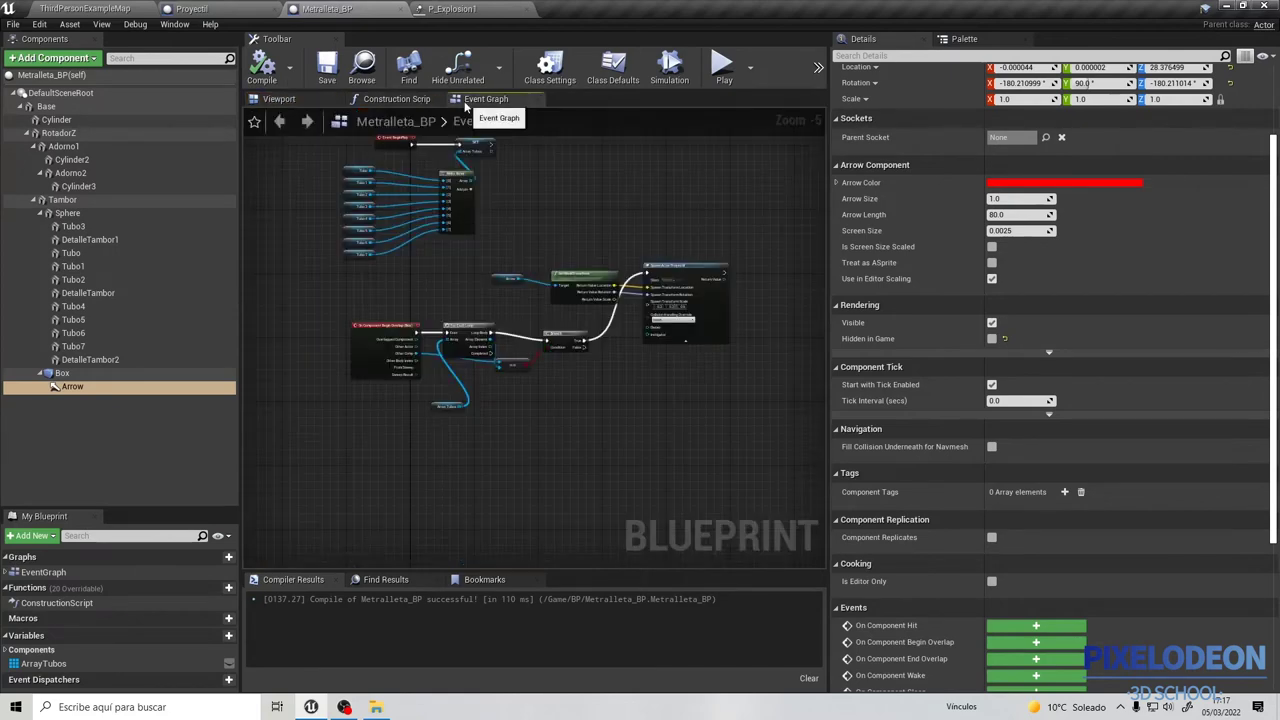
{"action": "scroll", "coordinate": [580, 287], "scroll_direction": "up", "scroll_amount": 3}
{"action": "scroll", "coordinate": [634, 280], "scroll_direction": "up", "scroll_amount": 1}
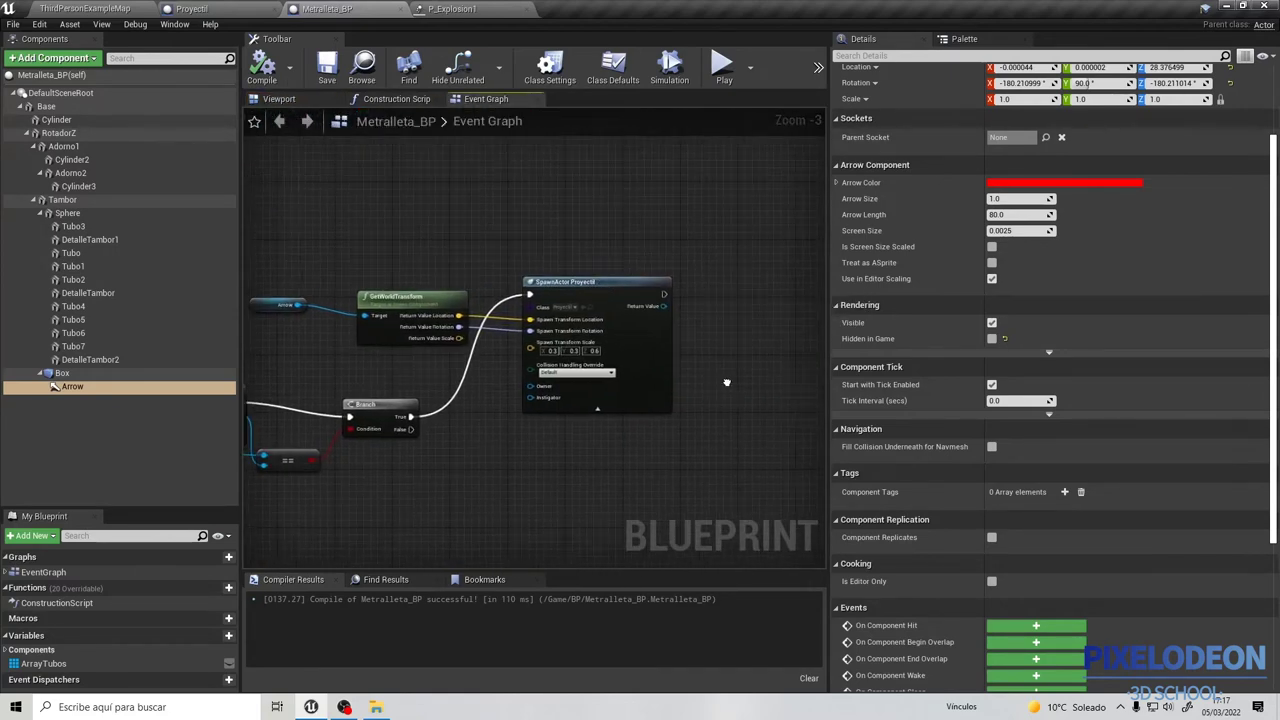
{"action": "scroll", "coordinate": [728, 371], "scroll_direction": "up", "scroll_amount": 1}
{"action": "left_click", "coordinate": [241, 9]}
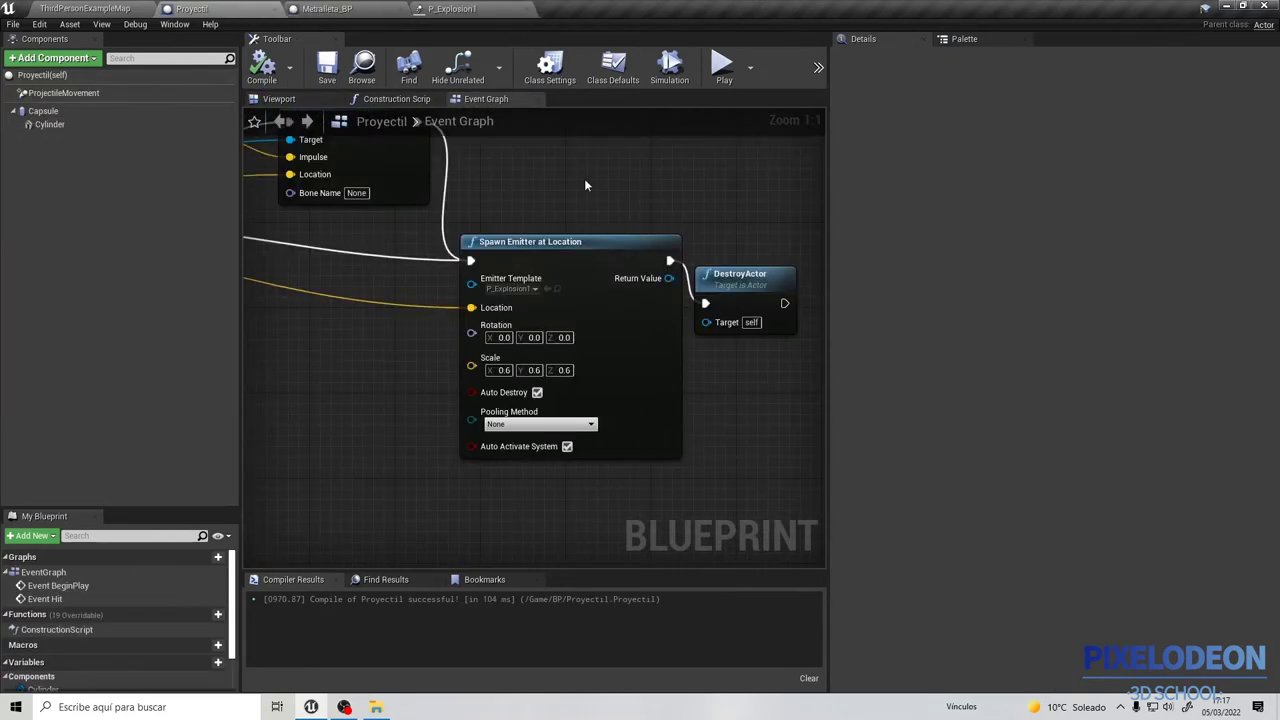
Take Proyectil's Spawn Emitter at Location node over to Metralleta_BP.
{"action": "left_click", "coordinate": [579, 247]}
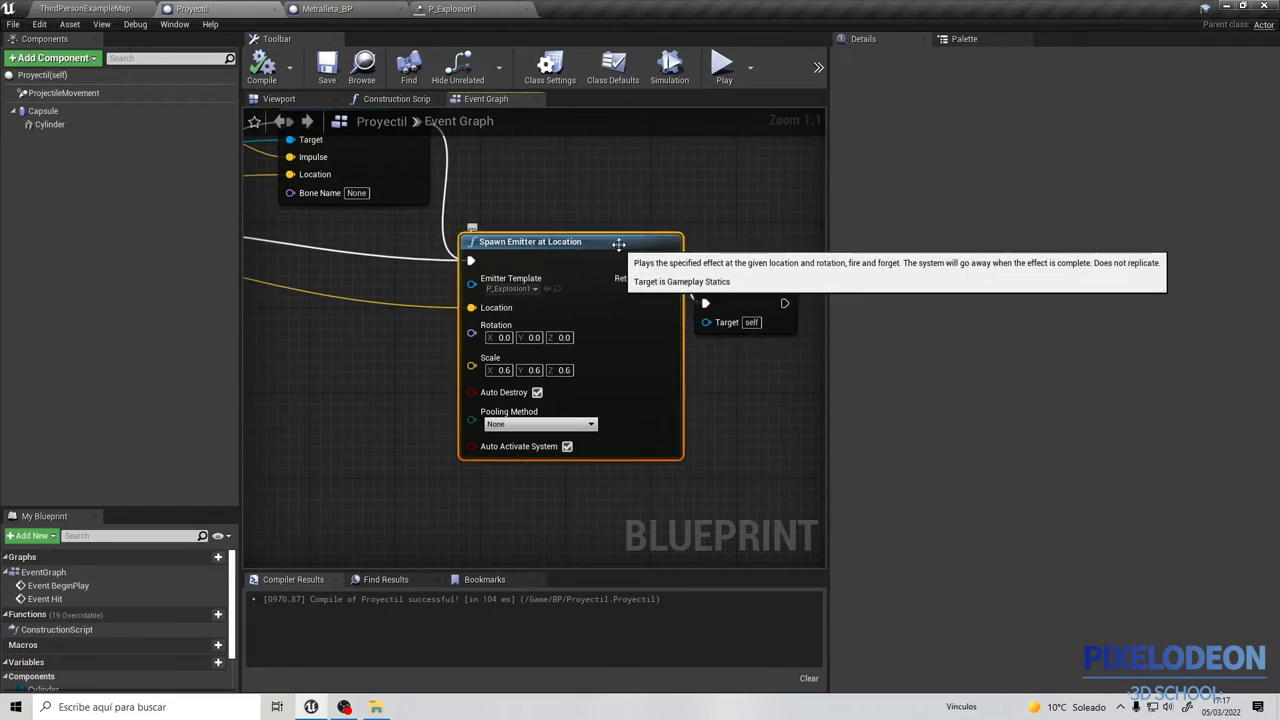
{"action": "left_click", "coordinate": [325, 9]}
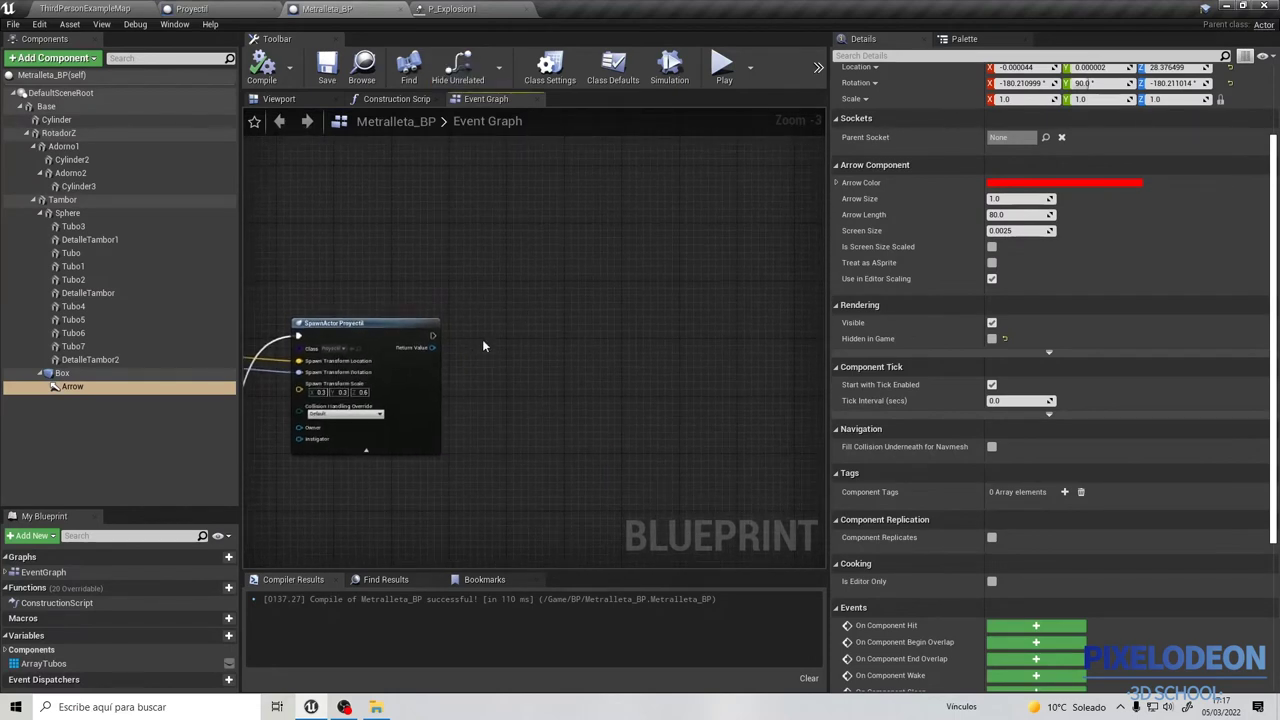
Paste the Spawn Emitter node, run it after SpawnActor Proyectil, and feed it the muzzle location.
{"action": "key", "text": "ctrl+v"}
{"action": "left_click_drag", "start_coordinate": [526, 331], "coordinate": [534, 338]}
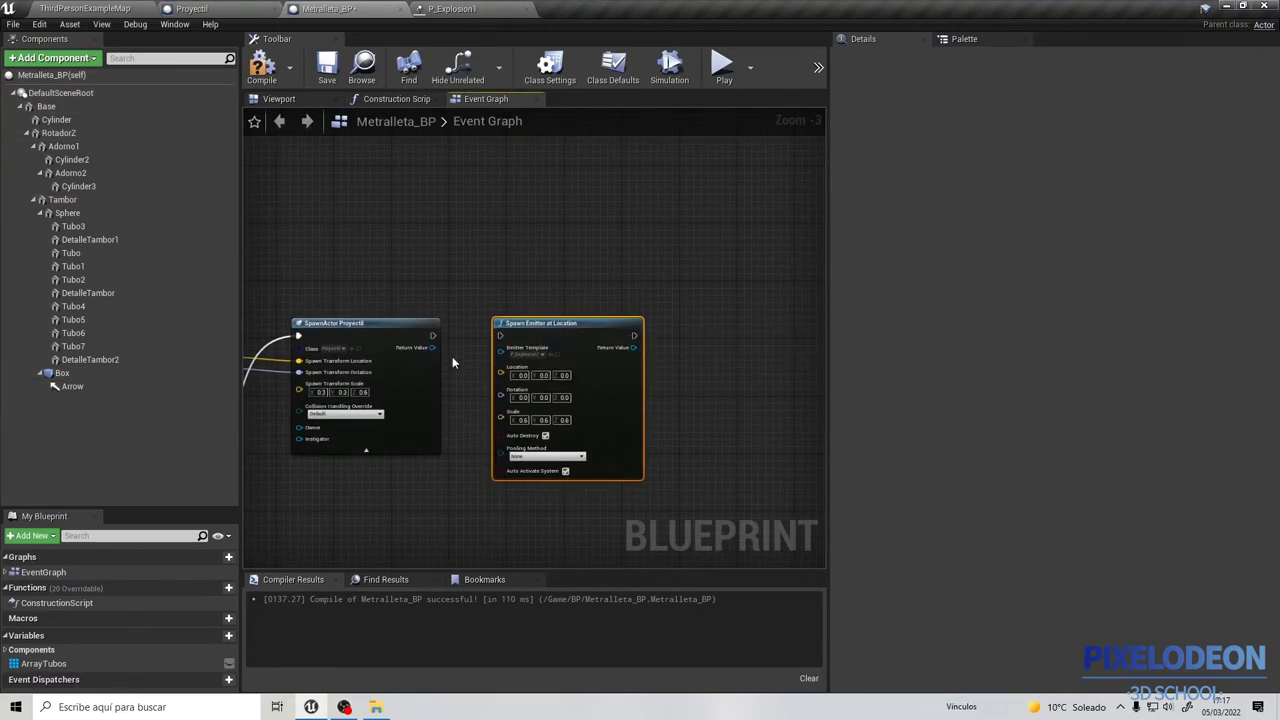
{"action": "left_click_drag", "start_coordinate": [436, 342], "coordinate": [501, 339]}
{"action": "right_click_drag", "start_coordinate": [250, 373], "coordinate": [410, 345]}
{"action": "left_click_drag", "start_coordinate": [387, 329], "coordinate": [667, 346]}
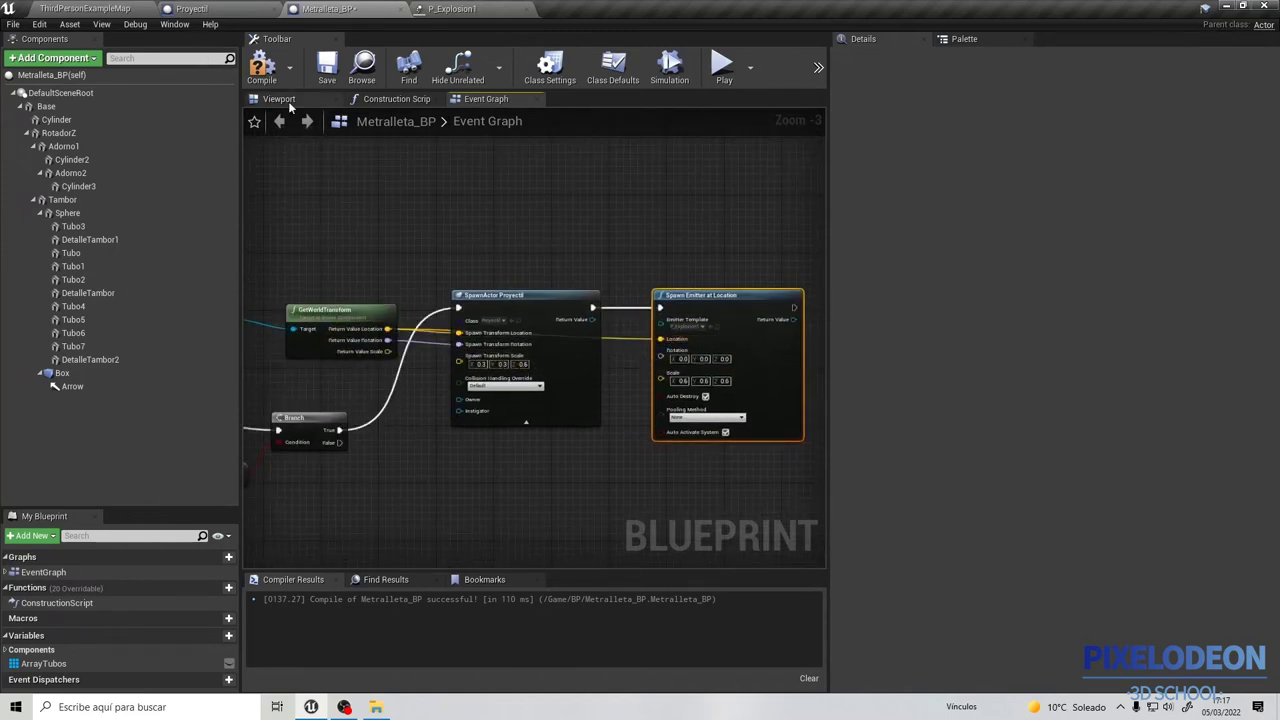
Move the Arrow component lower toward the barrel top, then compile and save Metralleta_BP.
{"action": "left_click", "coordinate": [285, 100]}
{"action": "left_click", "coordinate": [395, 218]}
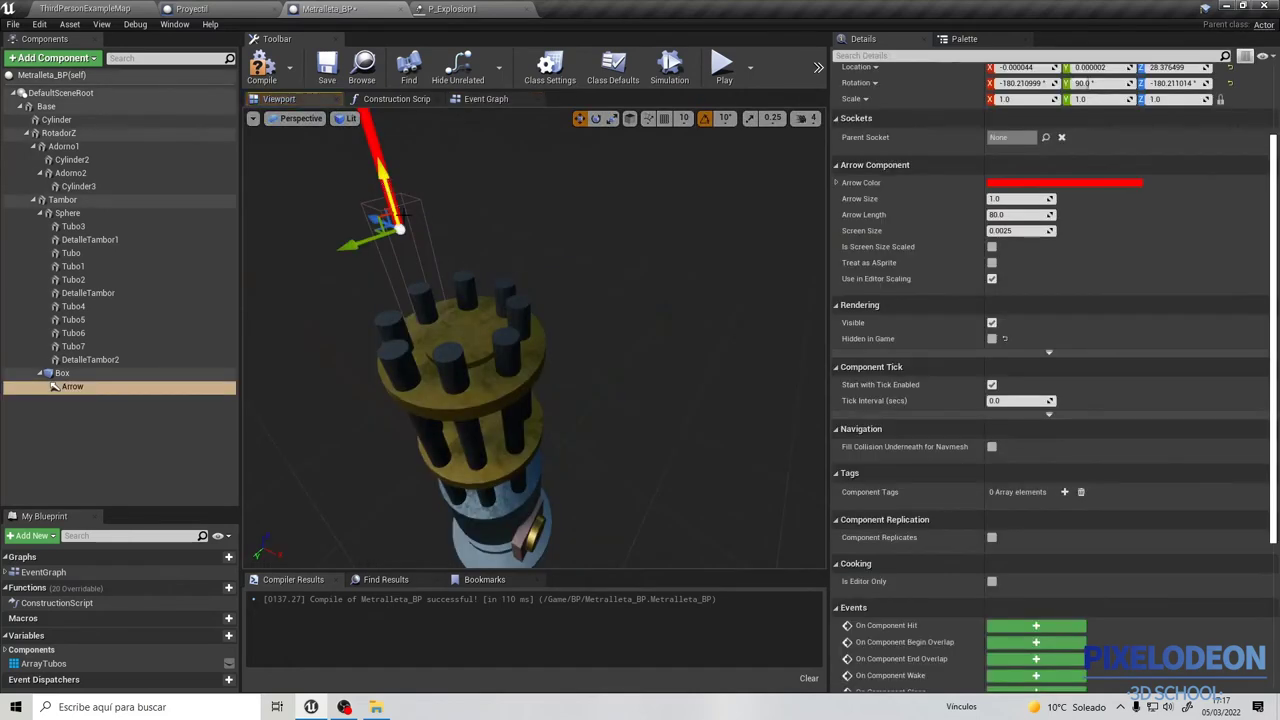
{"action": "left_click_drag", "start_coordinate": [389, 192], "coordinate": [408, 236]}
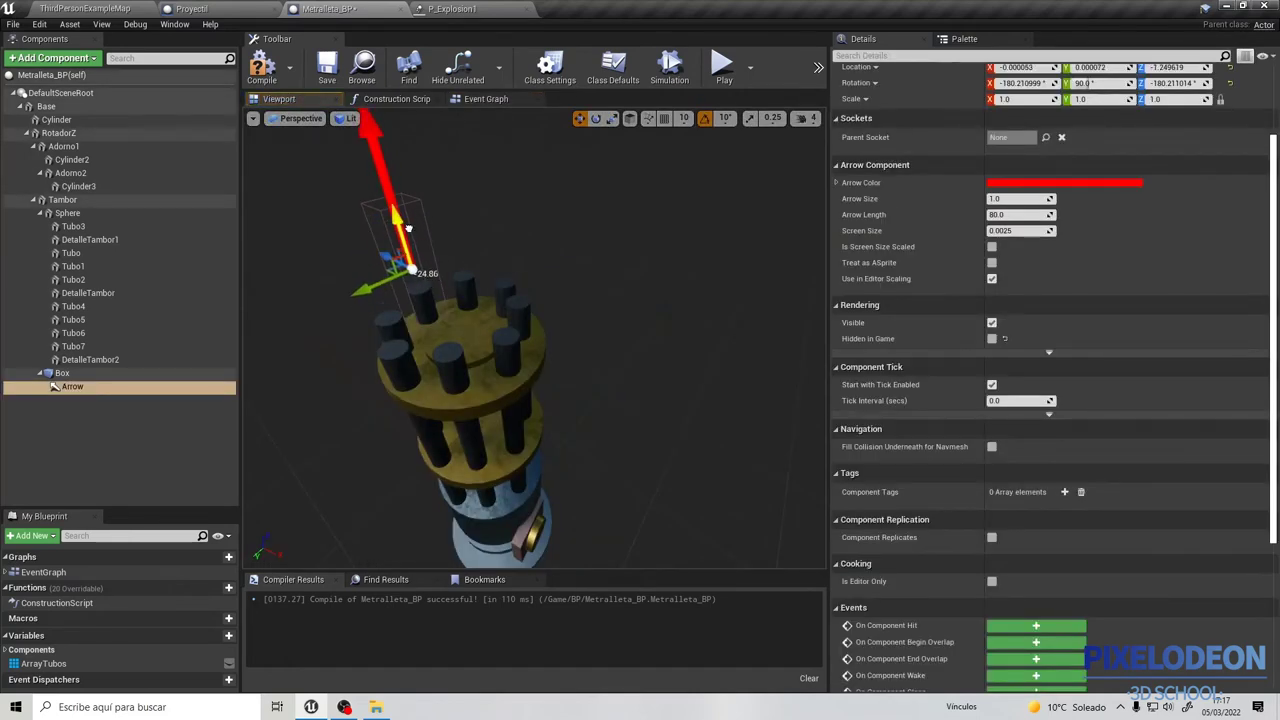
{"action": "left_click", "coordinate": [262, 66]}
{"action": "left_click", "coordinate": [327, 66]}
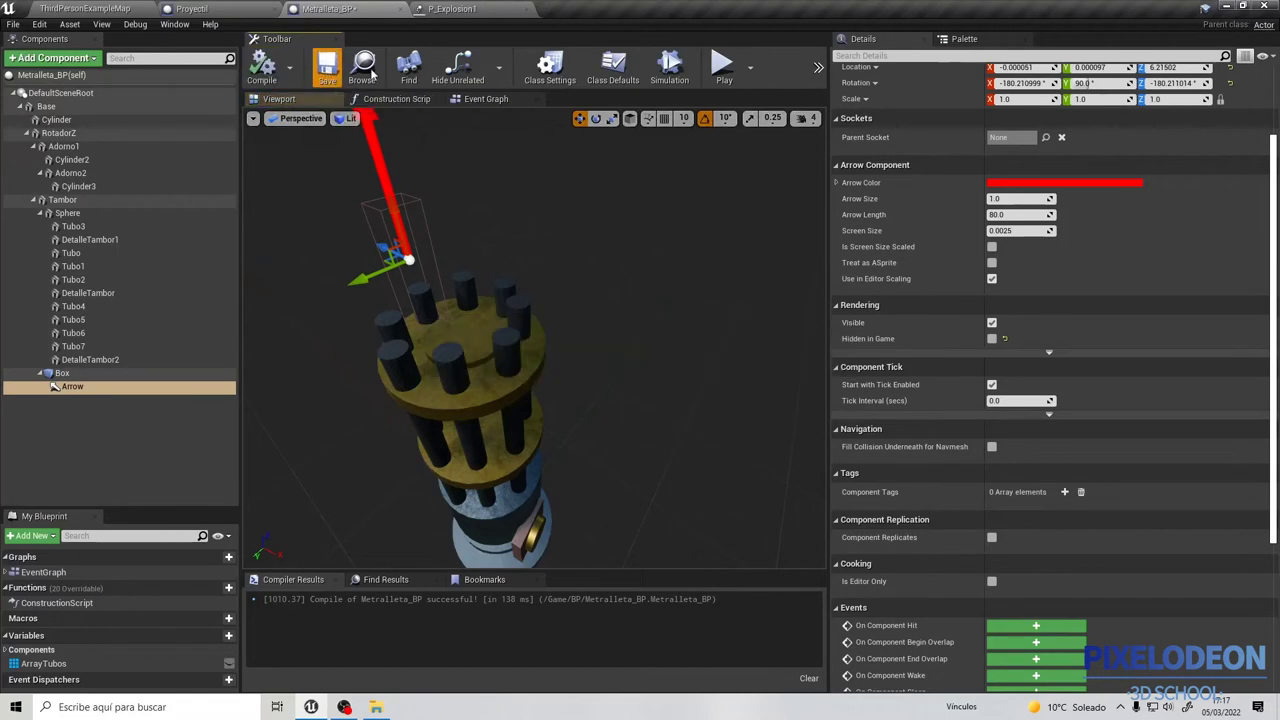
{"action": "left_click", "coordinate": [485, 100]}
{"action": "scroll", "coordinate": [600, 262], "scroll_direction": "down", "scroll_amount": 2}
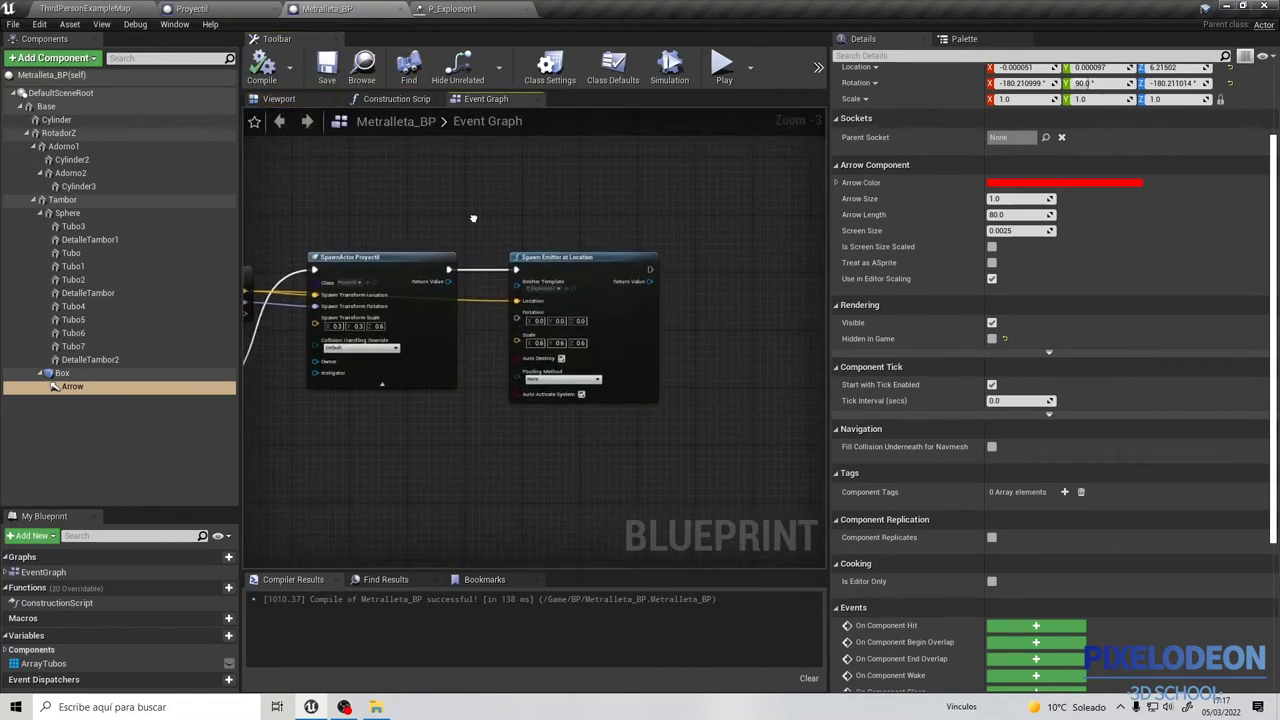
Set the muzzle emitter's Scale to 0.4 on all axes and compile Metralleta_BP.
{"action": "scroll", "coordinate": [542, 300], "scroll_direction": "up", "scroll_amount": 1}
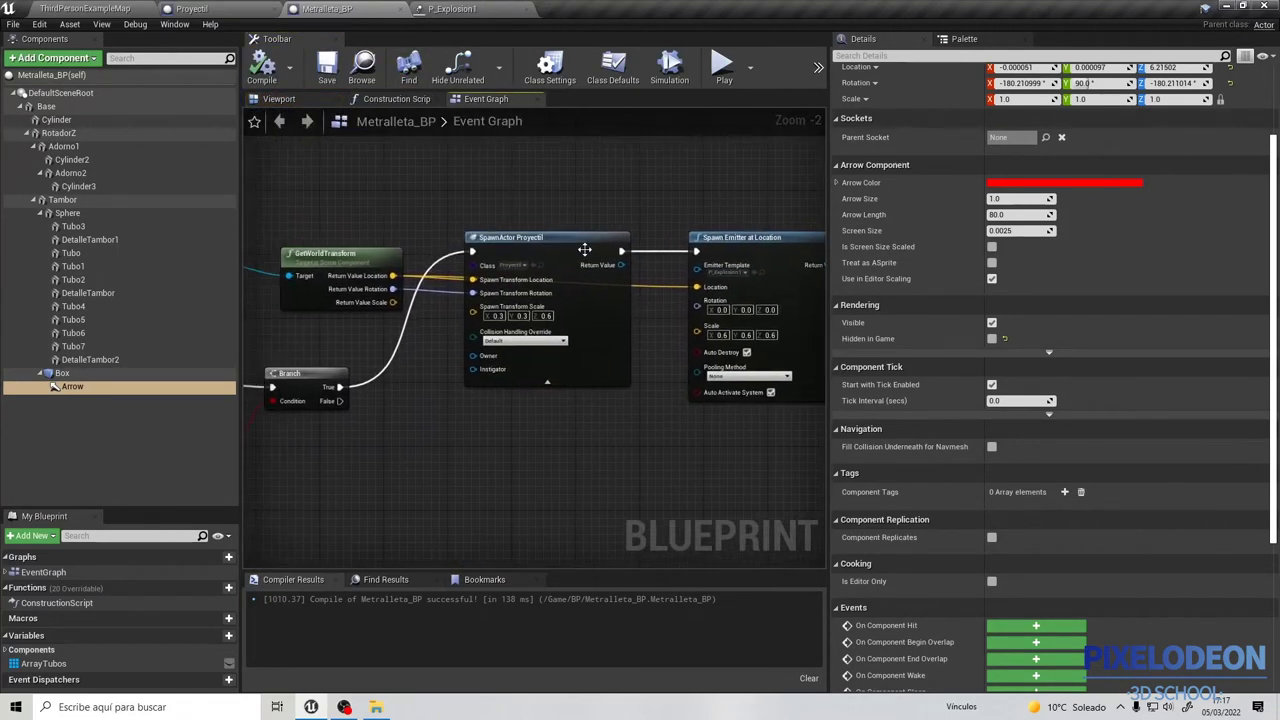
{"action": "left_click", "coordinate": [573, 243]}
{"action": "right_click_drag", "start_coordinate": [589, 309], "coordinate": [434, 300]}
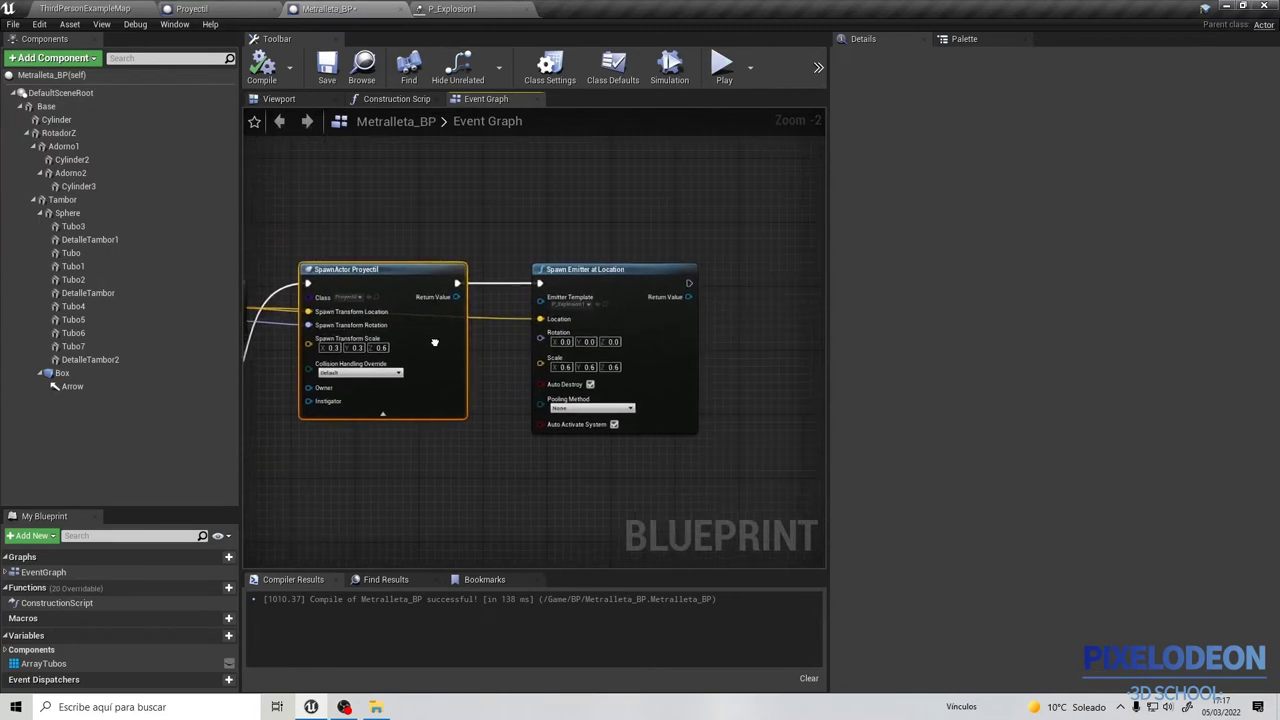
{"action": "scroll", "coordinate": [504, 264], "scroll_direction": "up", "scroll_amount": 2}
{"action": "right_click_drag", "start_coordinate": [504, 264], "coordinate": [465, 181]}
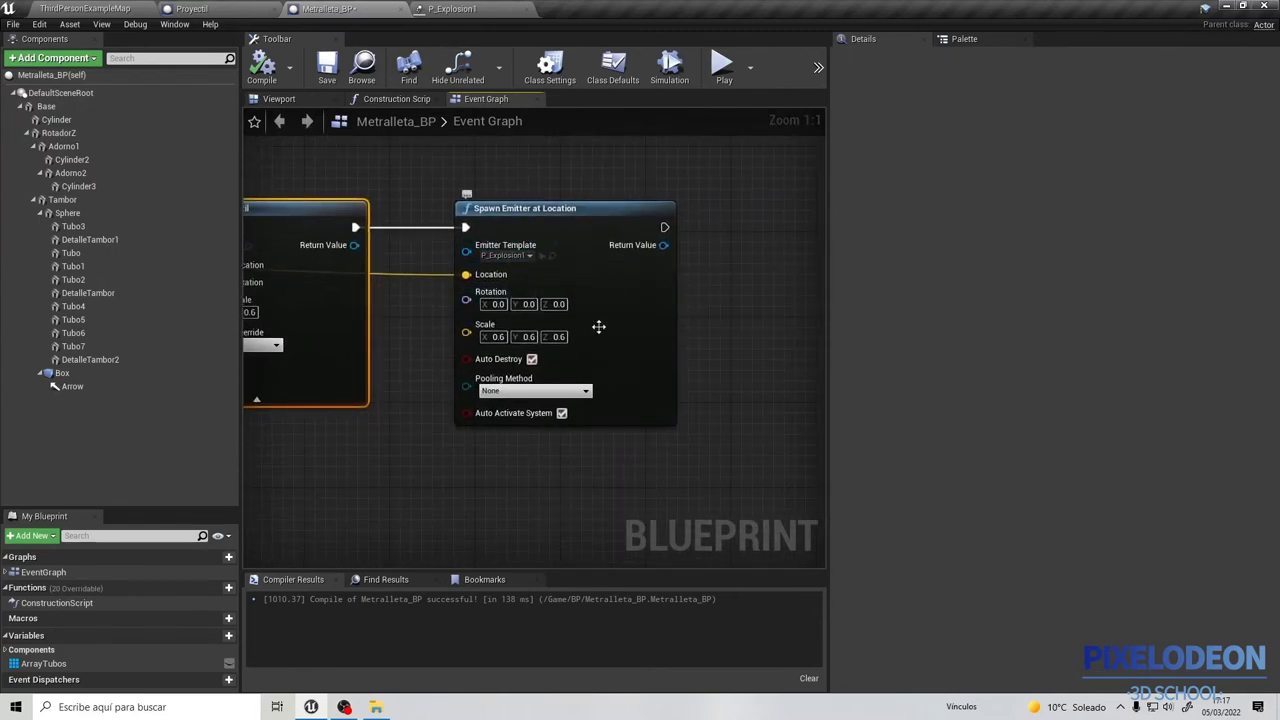
{"action": "left_click", "coordinate": [497, 336]}
{"action": "type", "text": "0.4"}
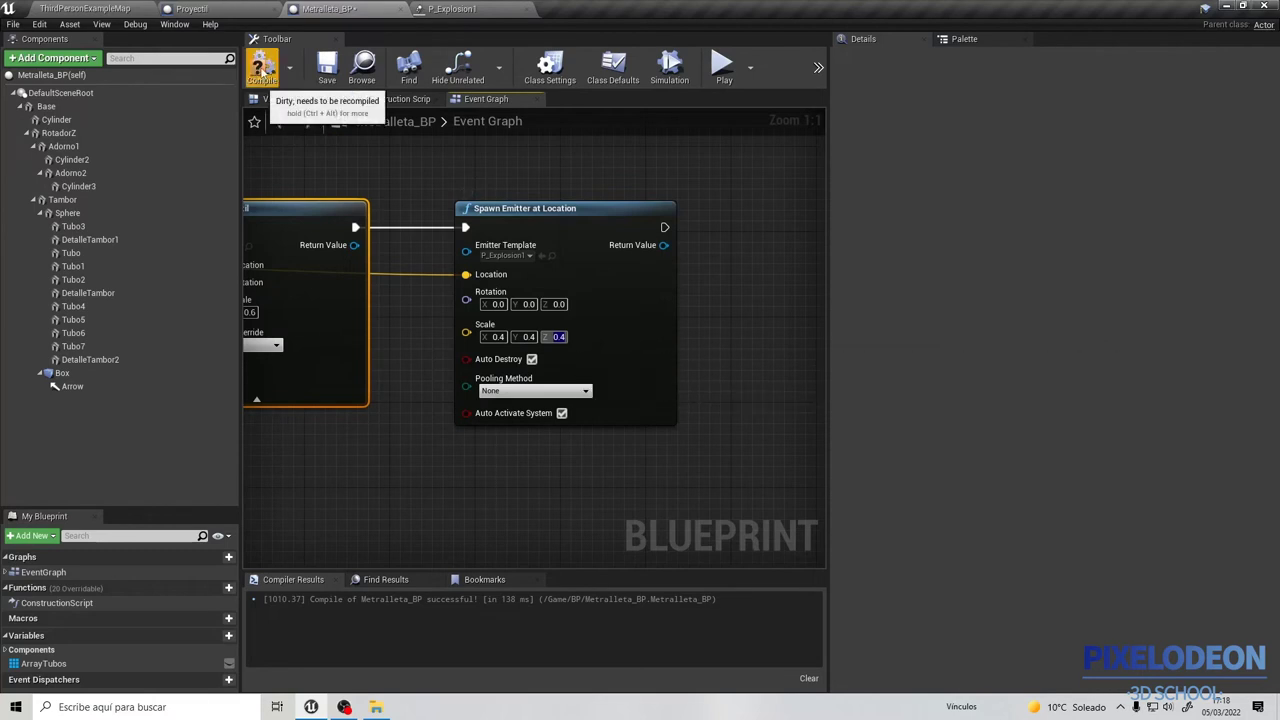
{"action": "left_click", "coordinate": [262, 66]}
{"action": "left_click", "coordinate": [115, 6]}
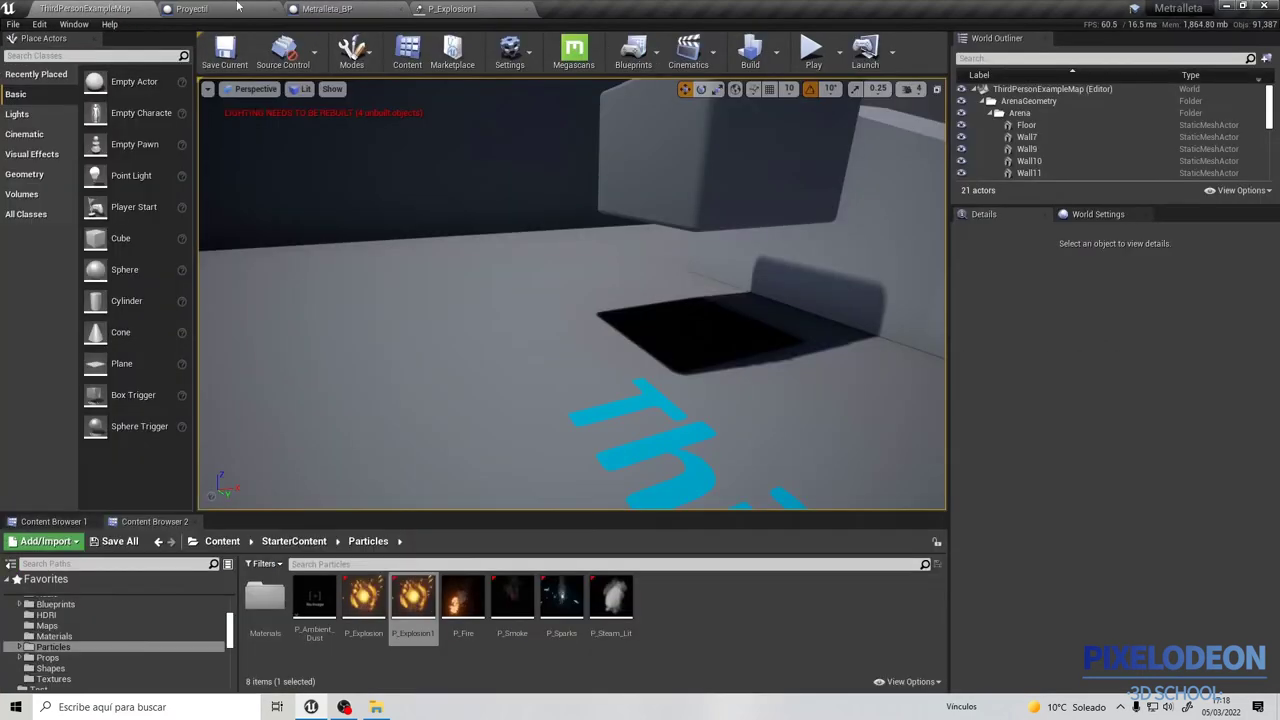
Play-test firing to see the smoky muzzle bursts, then return to Proyectil's Event Graph.
{"action": "left_click", "coordinate": [815, 55]}
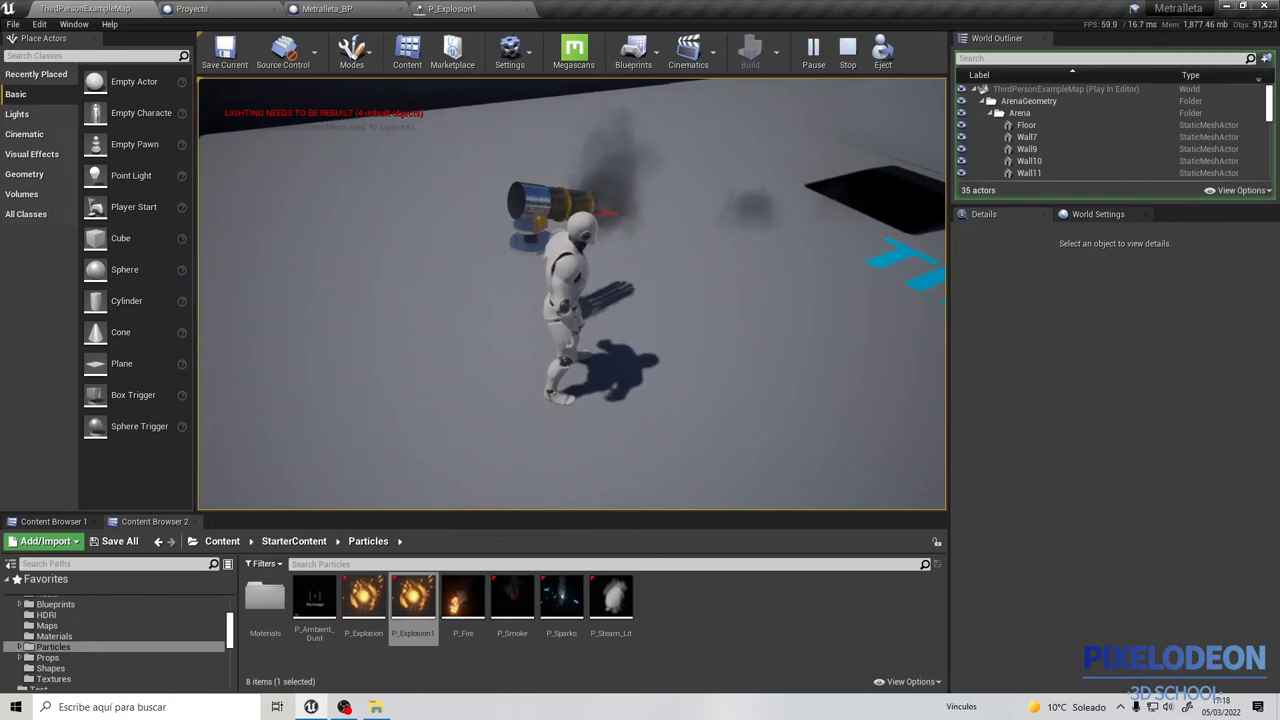
{"action": "key", "text": "Escape"}
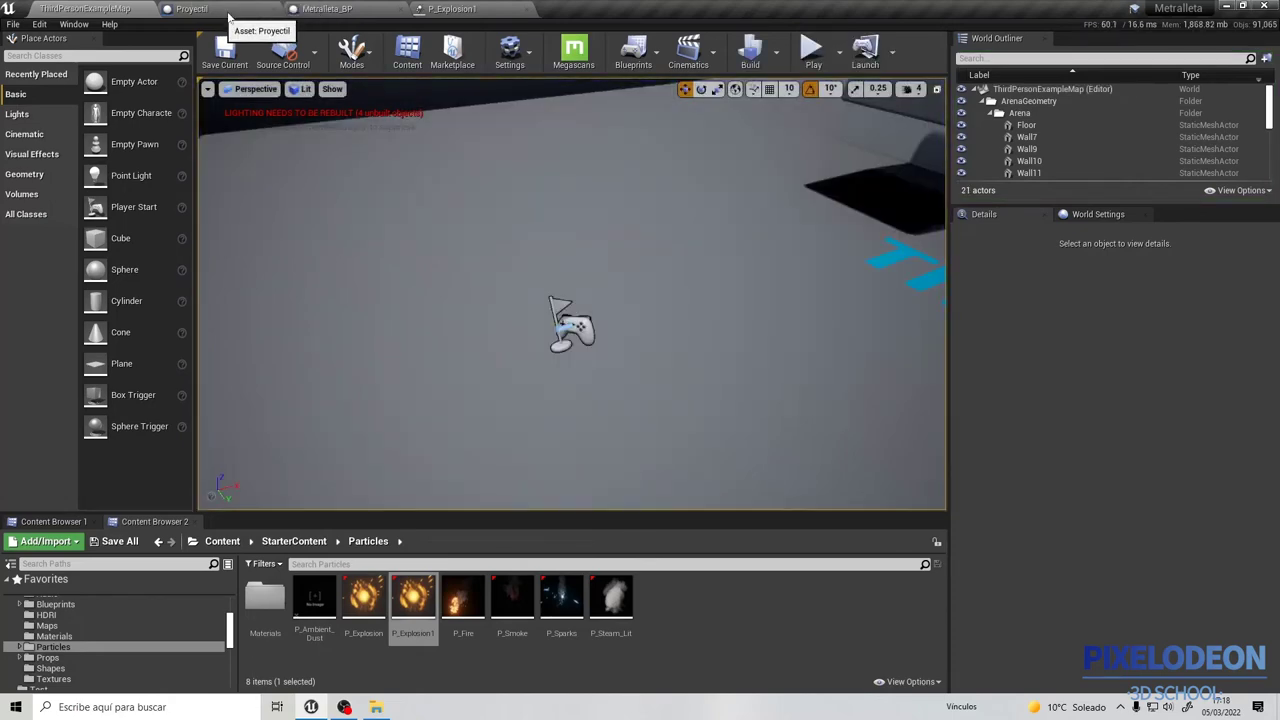
{"action": "left_click", "coordinate": [350, 8]}
{"action": "left_click", "coordinate": [195, 8]}
{"action": "scroll", "coordinate": [588, 215], "scroll_direction": "down", "scroll_amount": 2}
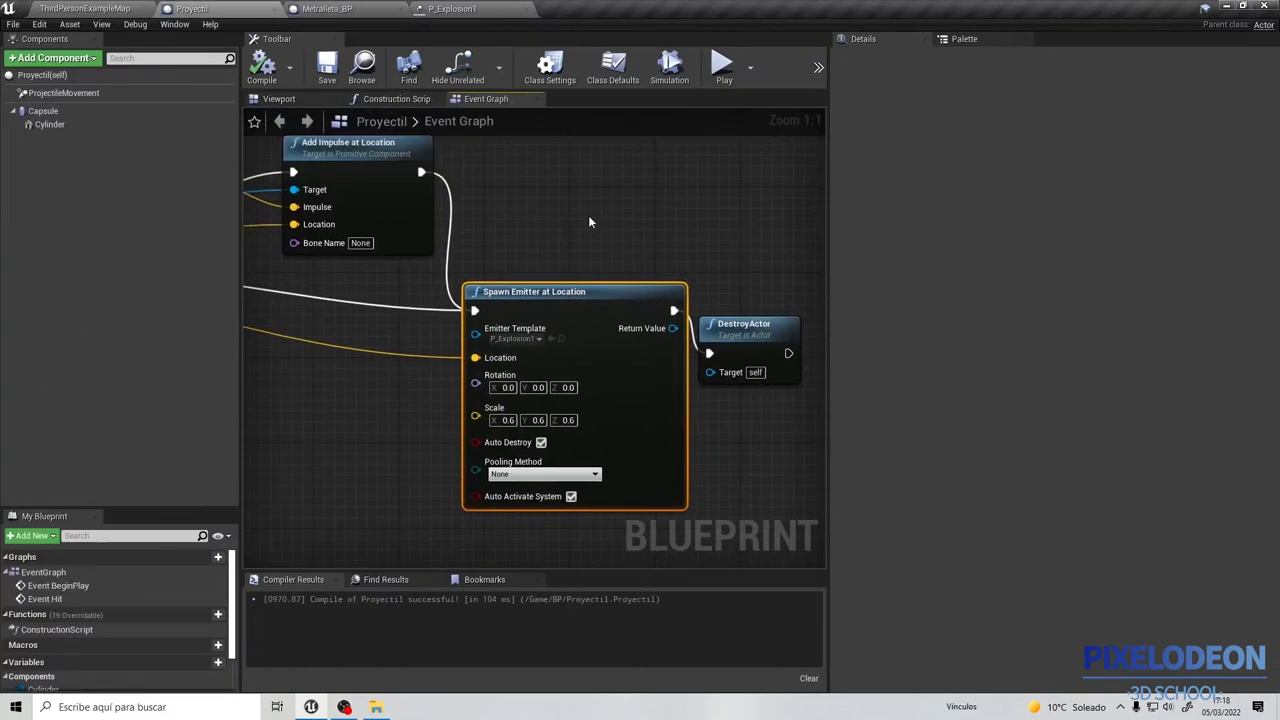
Spawn Metralleta_BP's explosion at 0.1 scale, compile and save, then start a level play test.
{"action": "left_click", "coordinate": [370, 8]}
{"action": "mouse_move", "coordinate": [334, 290]}
{"action": "right_mouse_down"}
{"action": "mouse_move", "coordinate": [442, 295]}
{"action": "mouse_move", "coordinate": [358, 314]}
{"action": "right_mouse_up"}
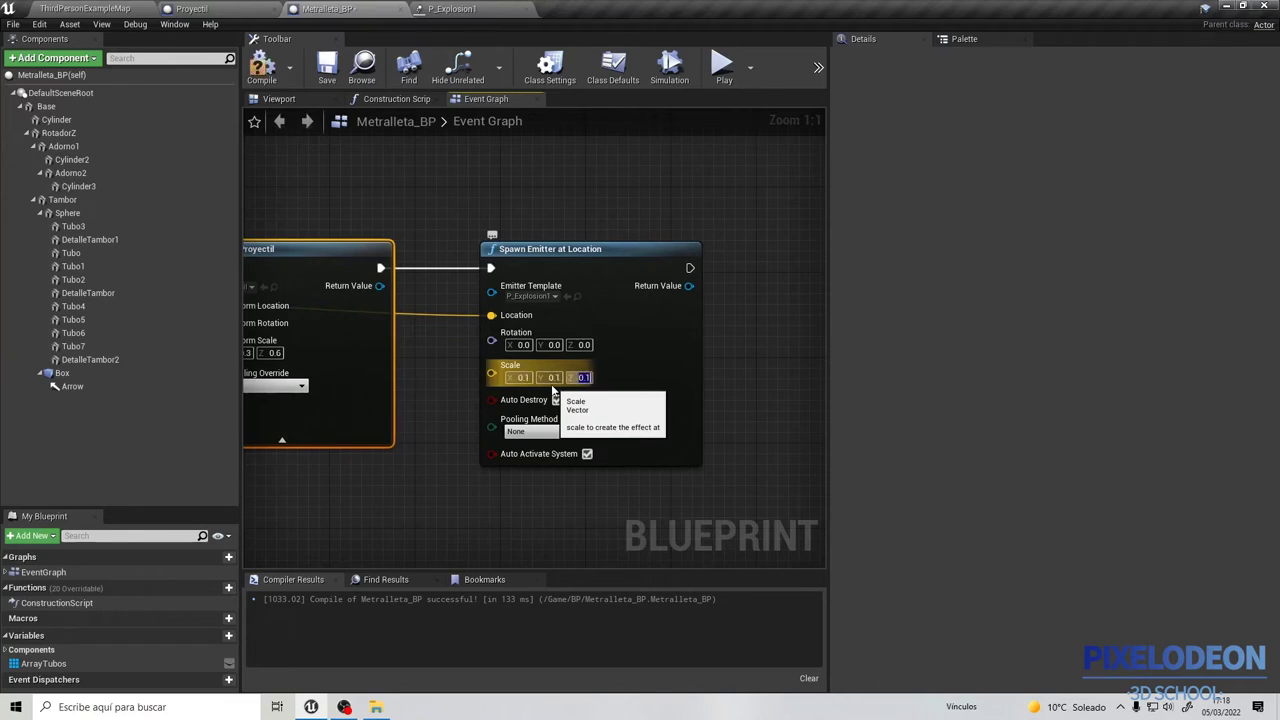
{"action": "left_click", "coordinate": [262, 65]}
{"action": "left_click", "coordinate": [327, 65]}
{"action": "left_click", "coordinate": [812, 50]}
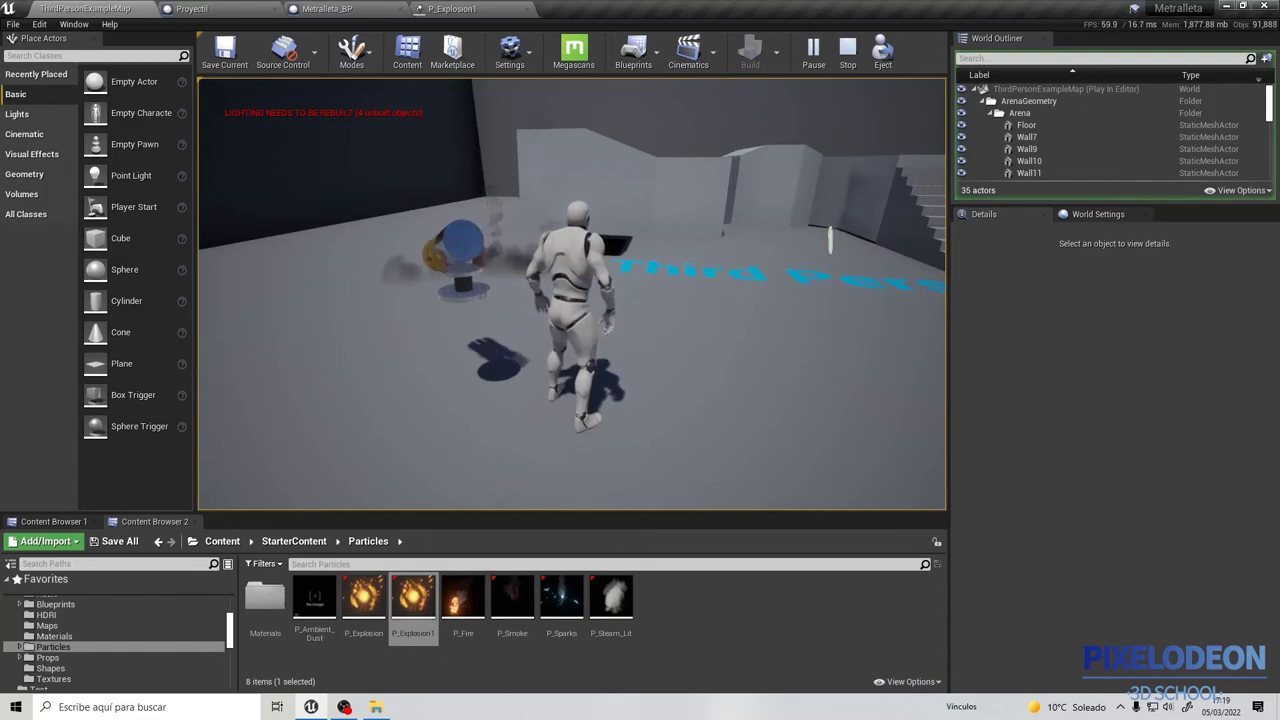
Stop the play test and return to Metralleta_BP by way of the Proyectil blueprint.
{"action": "key", "text": "Escape"}
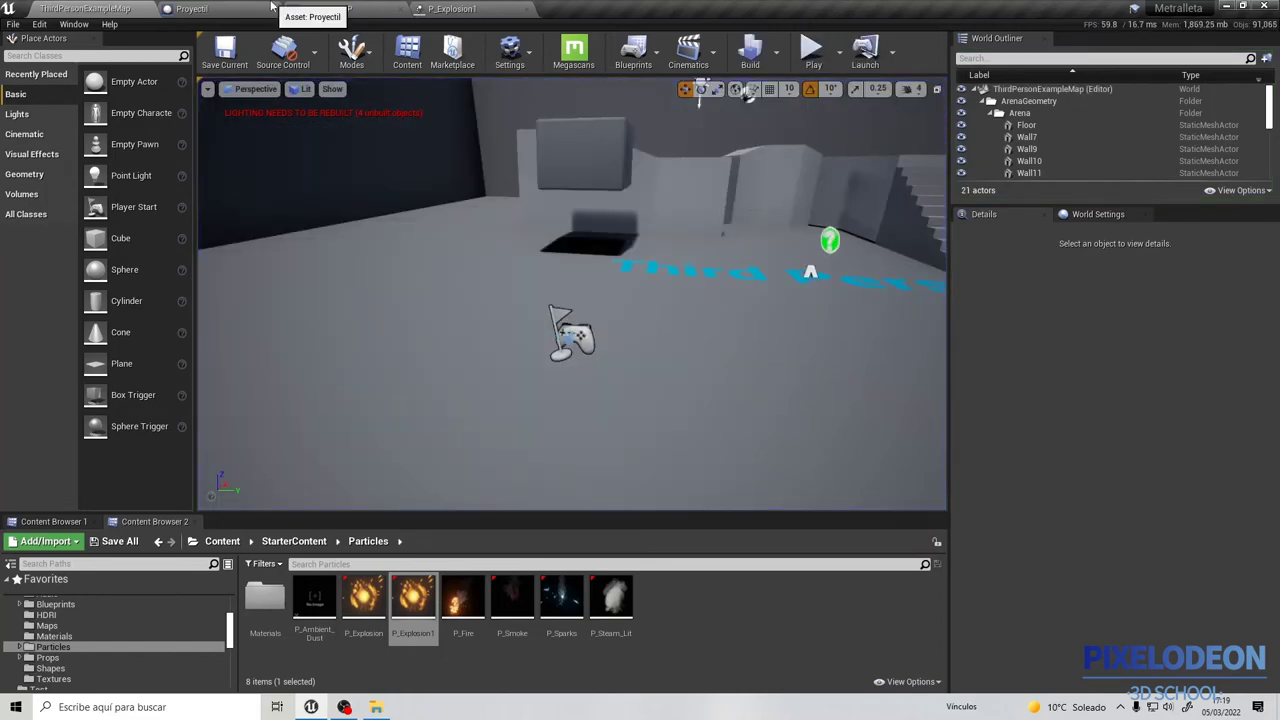
{"action": "left_click", "coordinate": [268, 7]}
{"action": "left_click", "coordinate": [341, 8]}
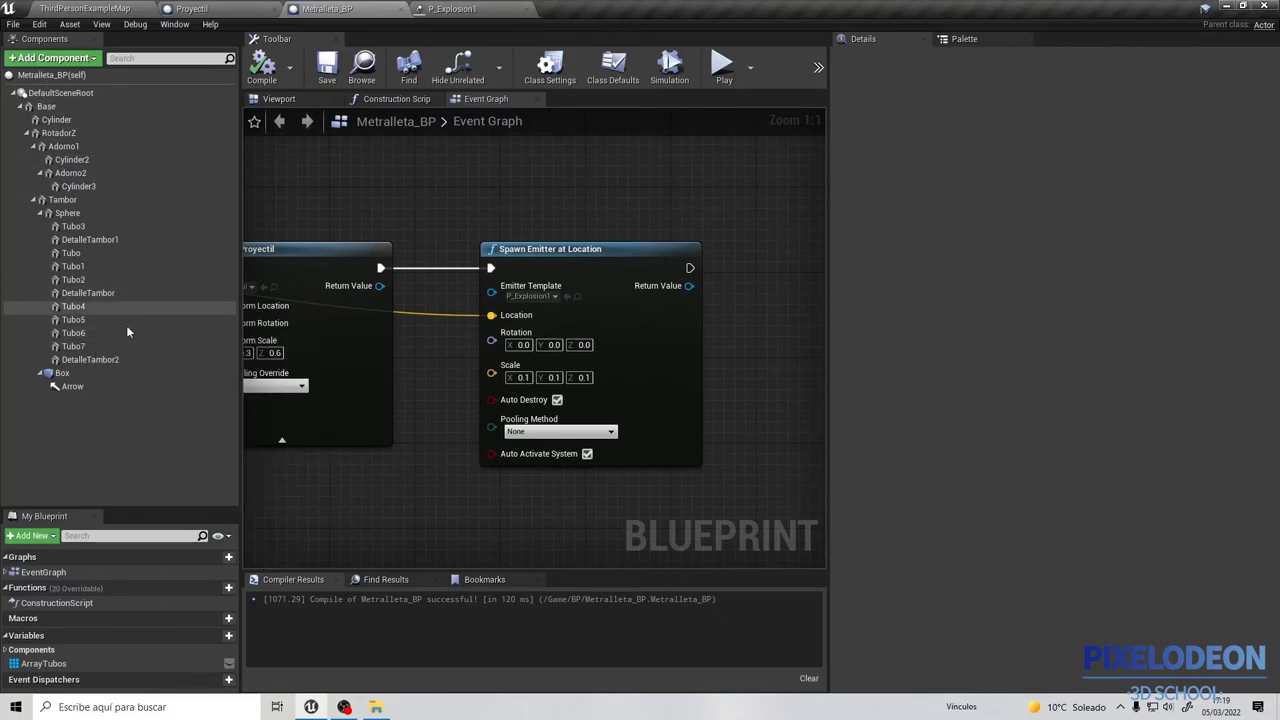
Add a new Particle System component to Metralleta_BP under the Tambor component.
{"action": "left_click", "coordinate": [119, 362]}
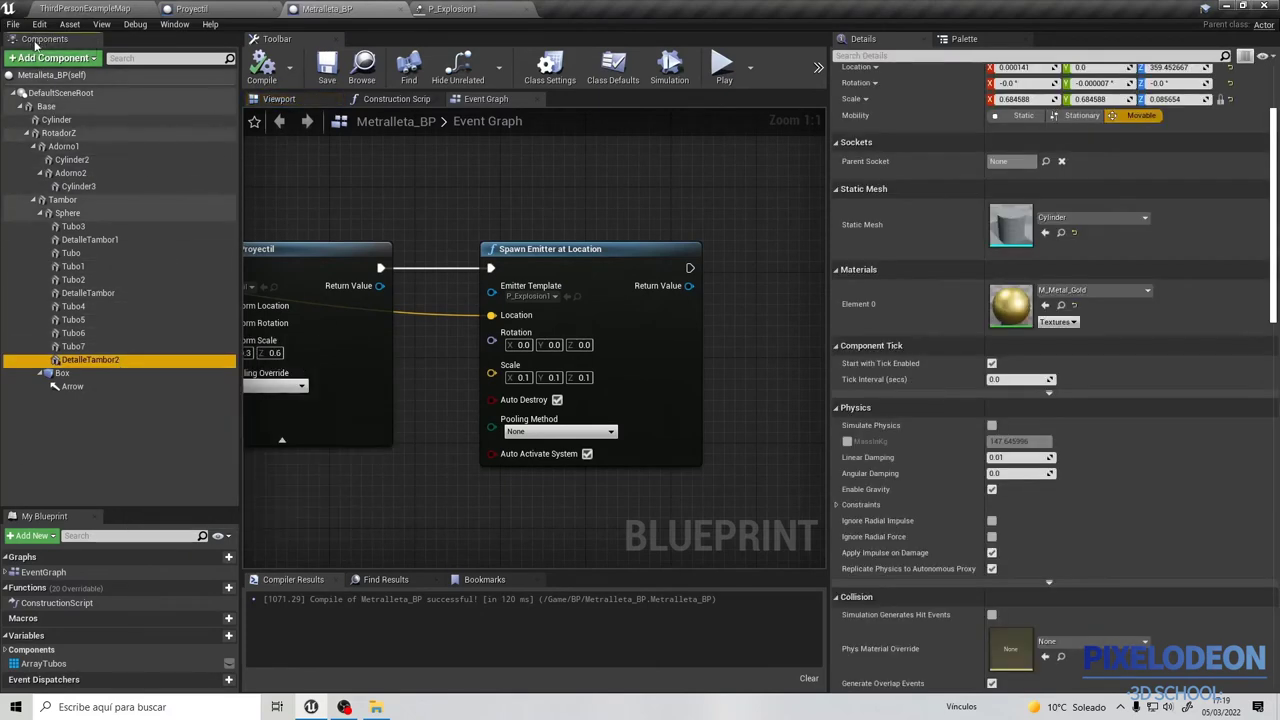
{"action": "left_click", "coordinate": [66, 200]}
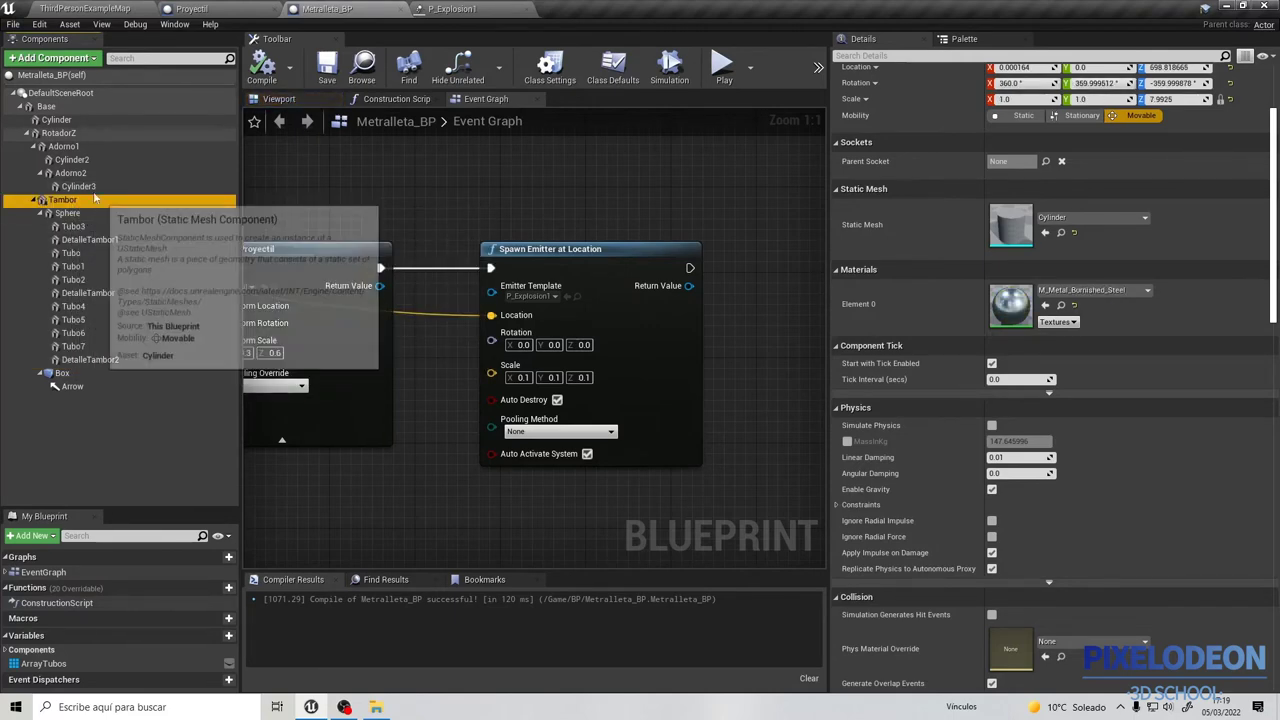
{"action": "left_click", "coordinate": [48, 57]}
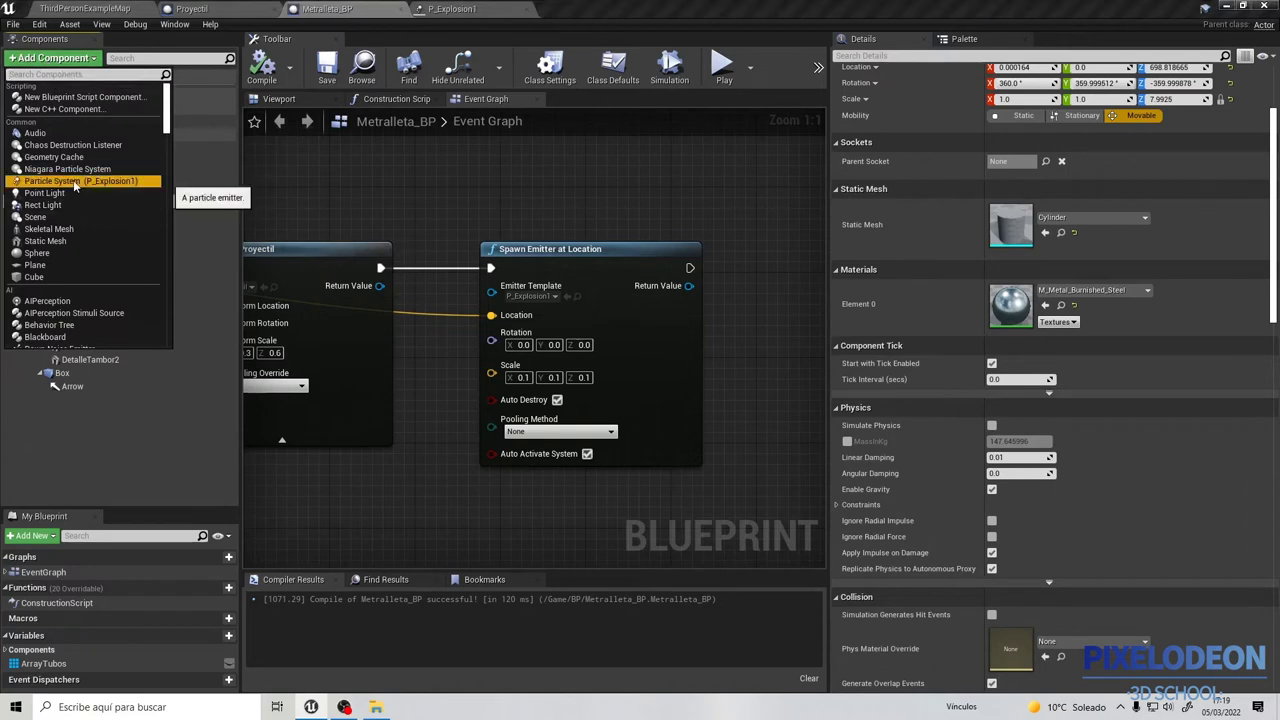
{"action": "left_click", "coordinate": [73, 180]}
{"action": "left_click", "coordinate": [82, 401]}
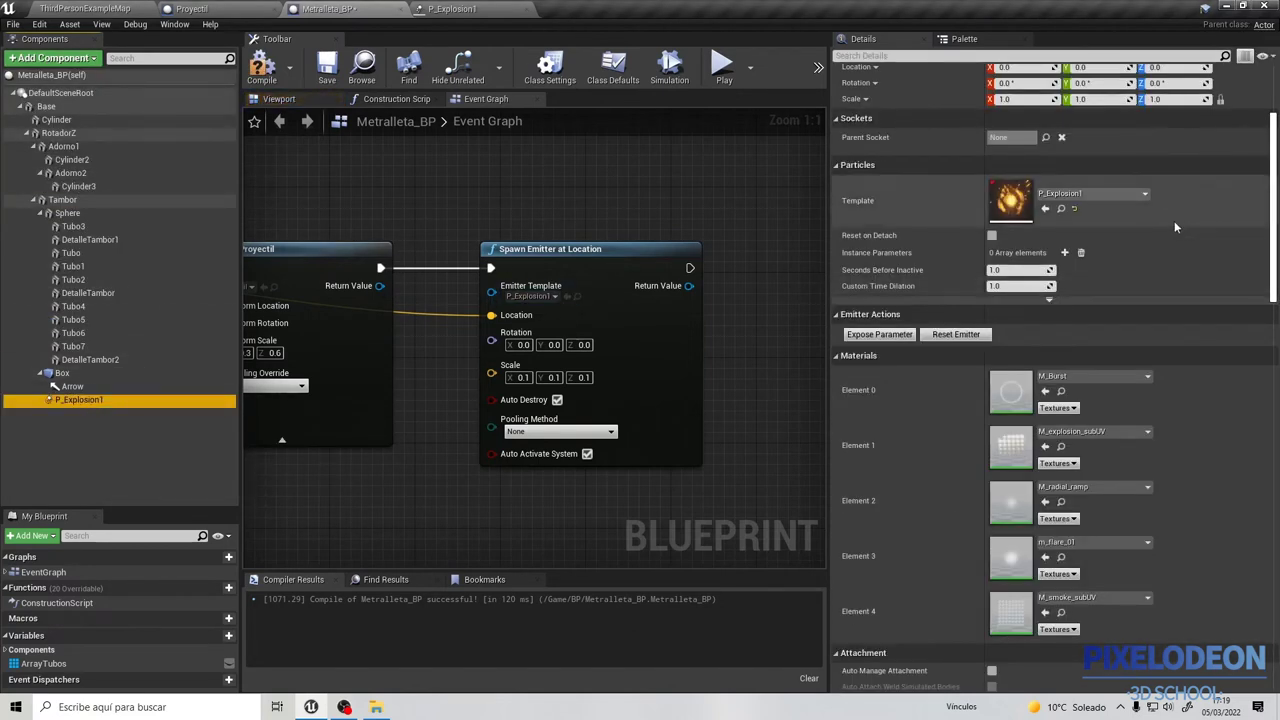
Give the particle component the P_Steam_Lit template, raise it above the barrel, and scale it to about 0.68.
{"action": "left_click", "coordinate": [1104, 197]}
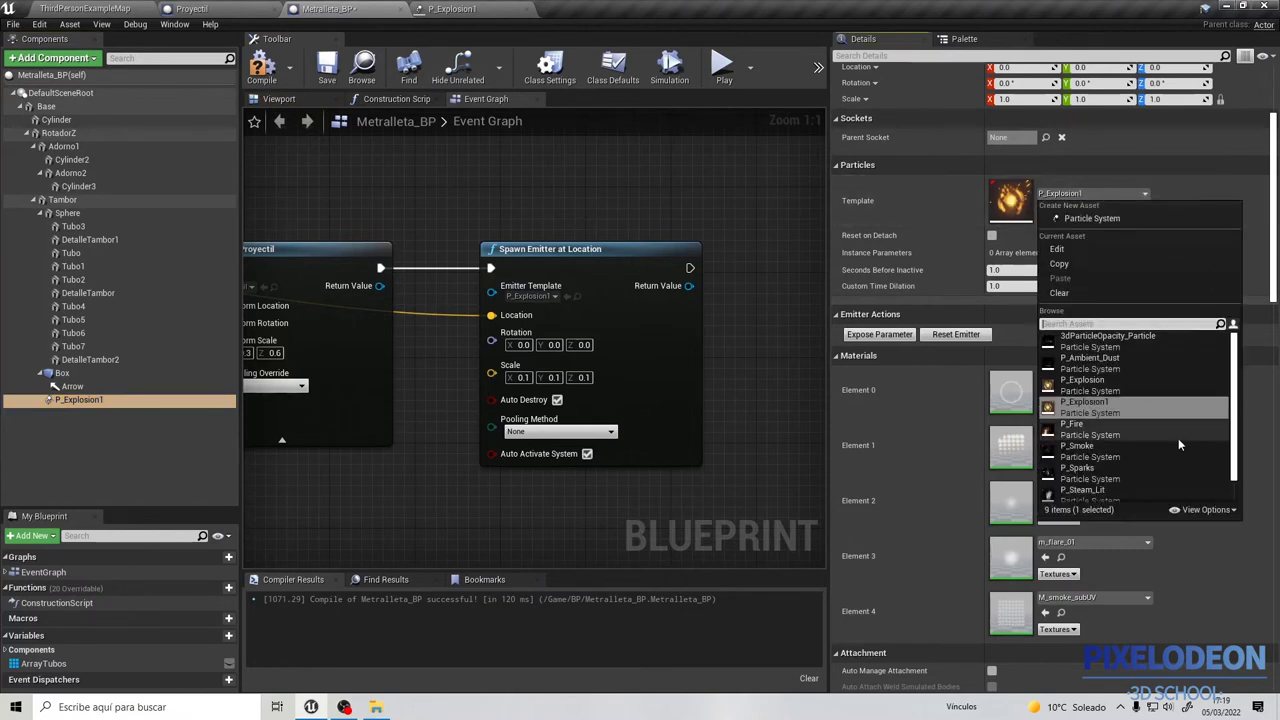
{"action": "scroll", "coordinate": [1178, 444], "scroll_direction": "down", "scroll_amount": 1}
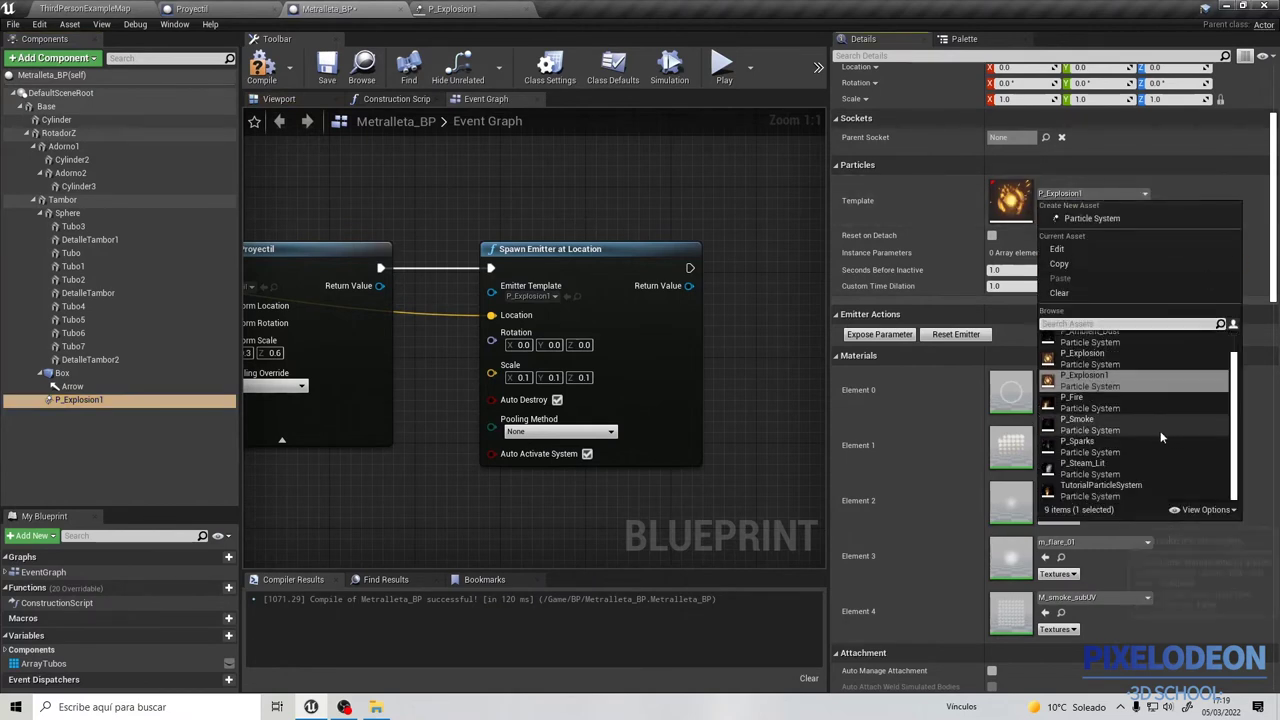
{"action": "left_click", "coordinate": [1118, 464]}
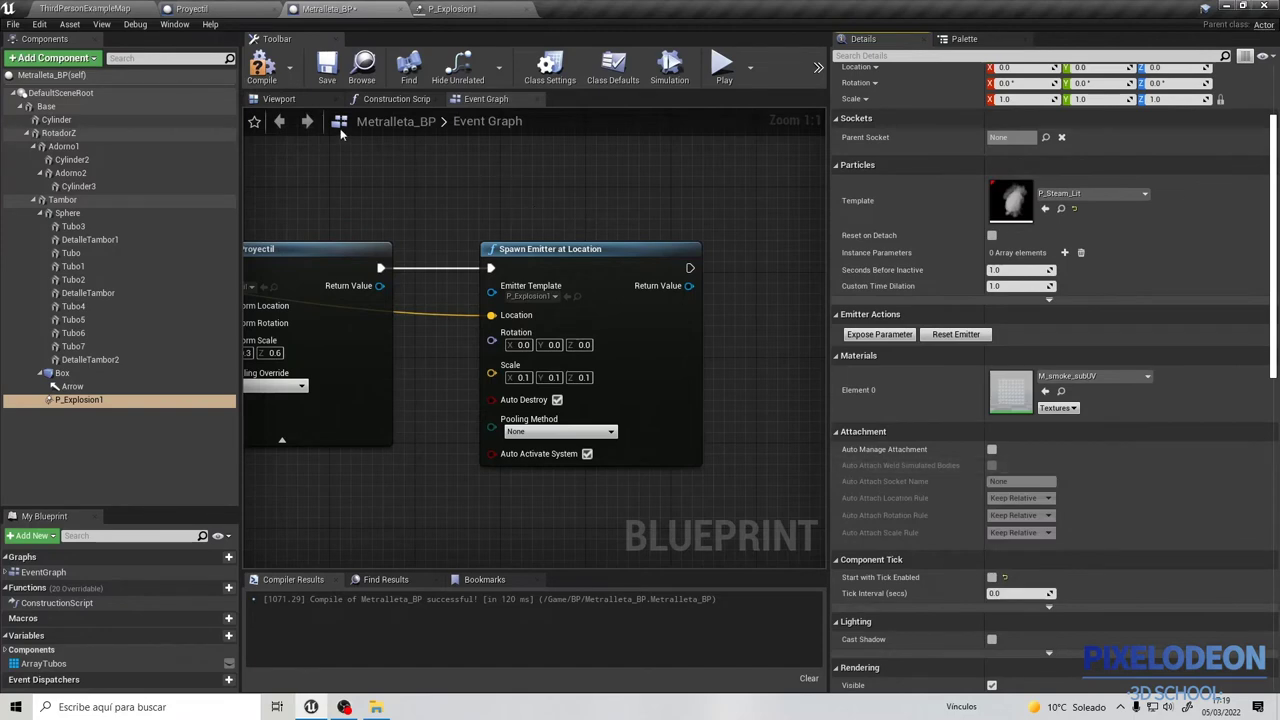
{"action": "left_click", "coordinate": [300, 103]}
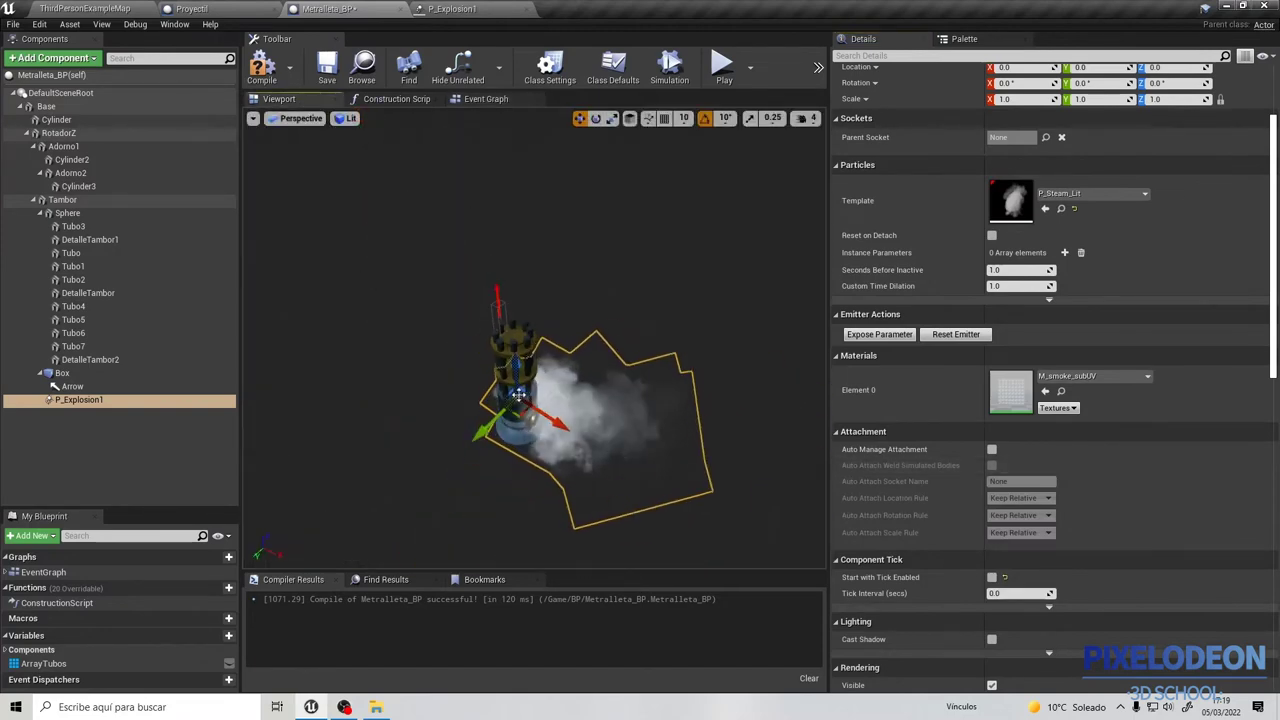
{"action": "left_click_drag", "start_coordinate": [514, 370], "coordinate": [521, 270]}
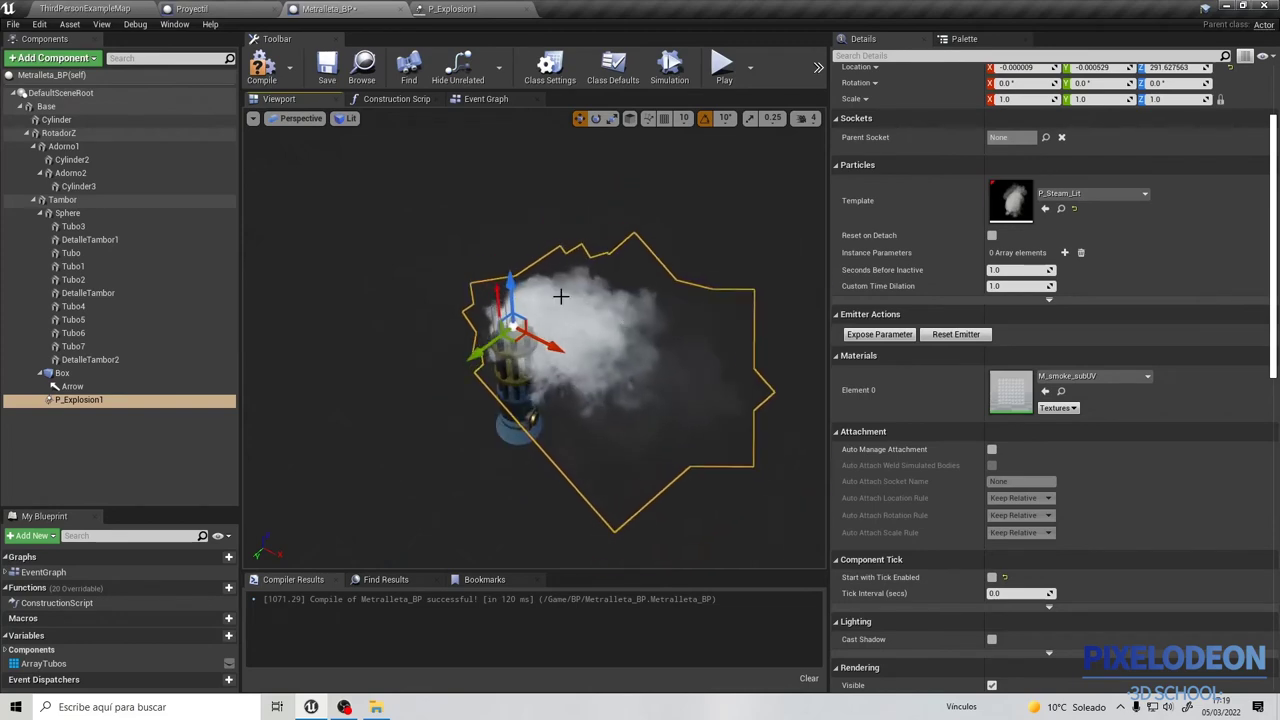
{"action": "scroll", "coordinate": [973, 112], "scroll_direction": "up", "scroll_amount": 2}
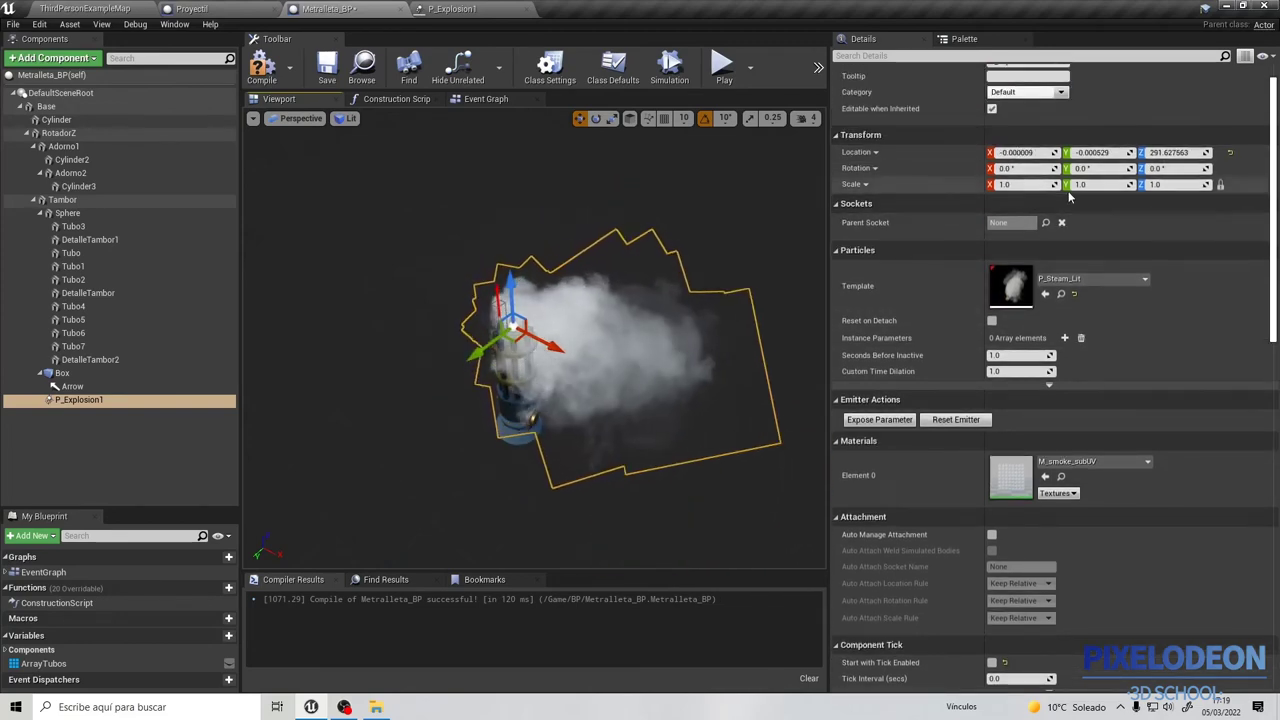
{"action": "left_click_drag", "start_coordinate": [1050, 185], "coordinate": [1000, 185]}
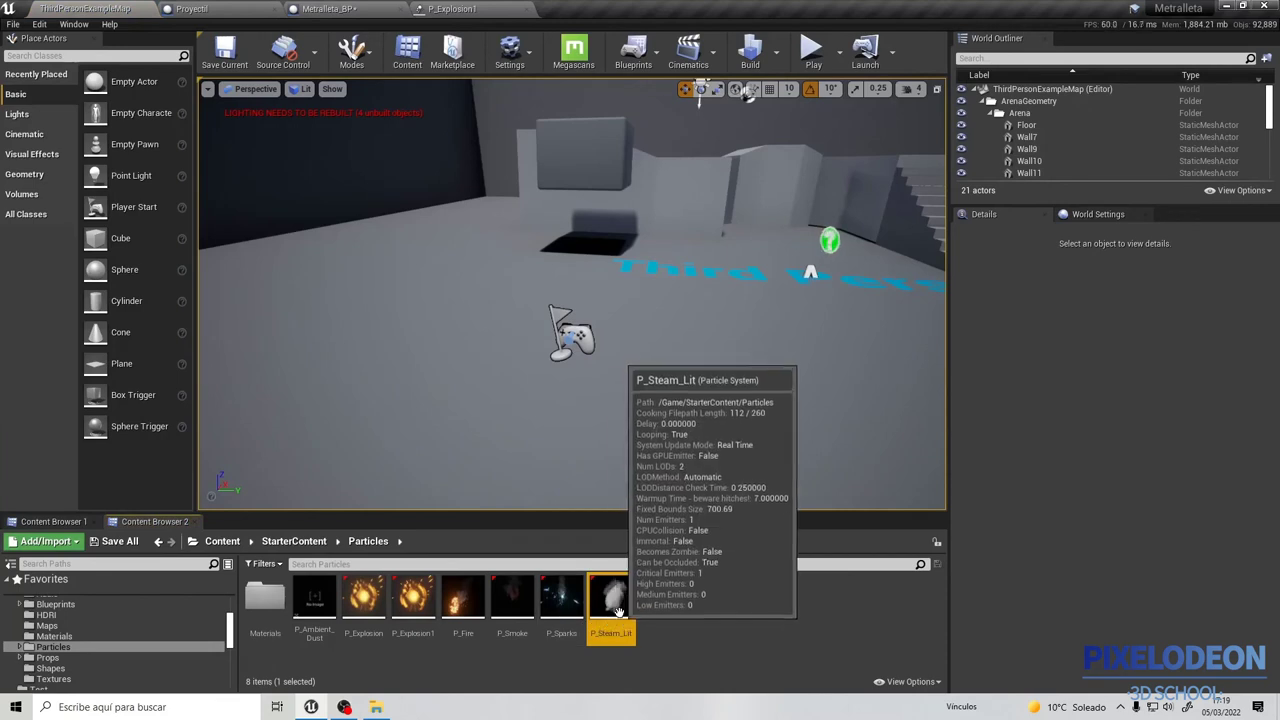
Duplicate the P_Steam_Lit particle system as P_Steam_Lit1 and open it in Cascade.
{"action": "right_click", "coordinate": [618, 609]}
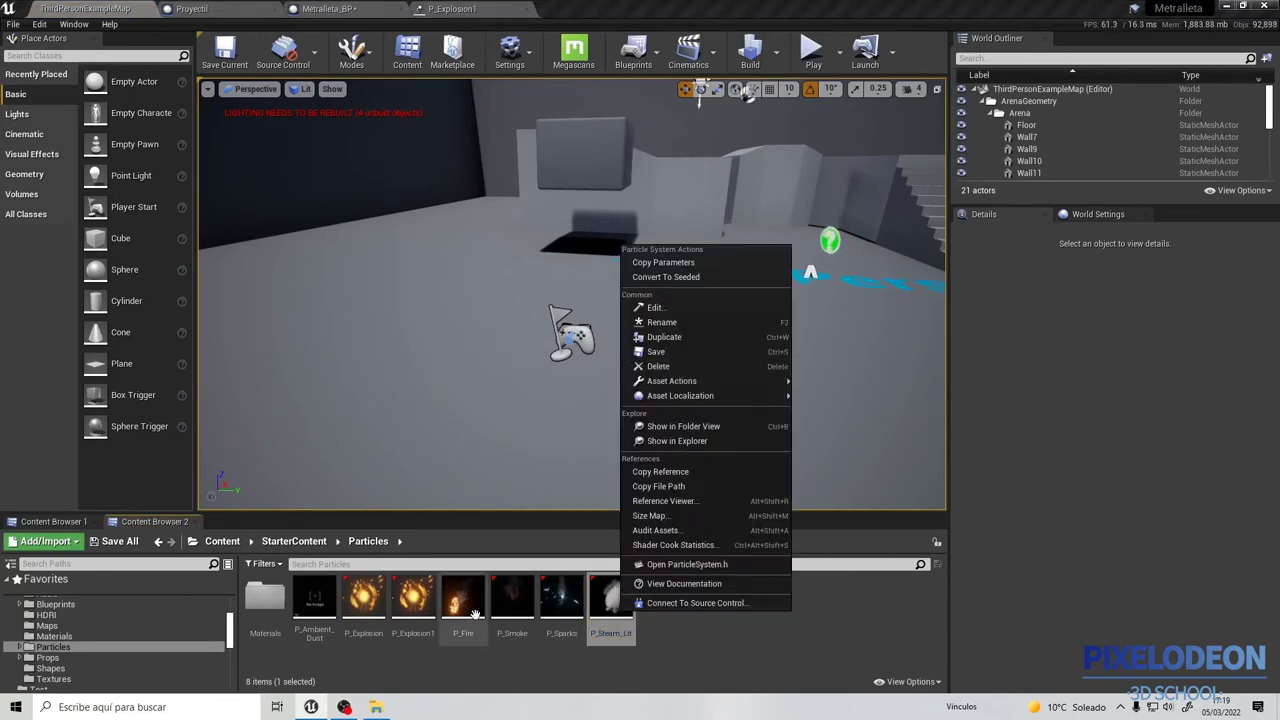
{"action": "left_click", "coordinate": [615, 608]}
{"action": "right_click", "coordinate": [610, 607]}
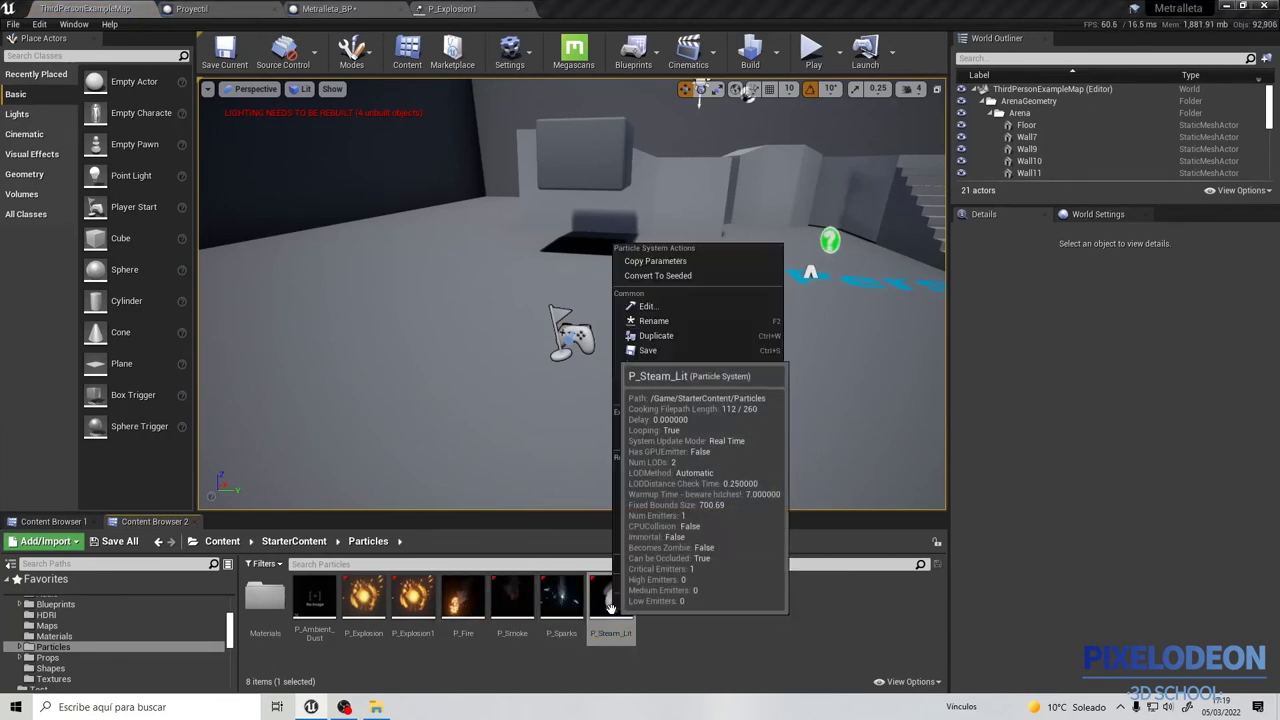
{"action": "left_click", "coordinate": [675, 336]}
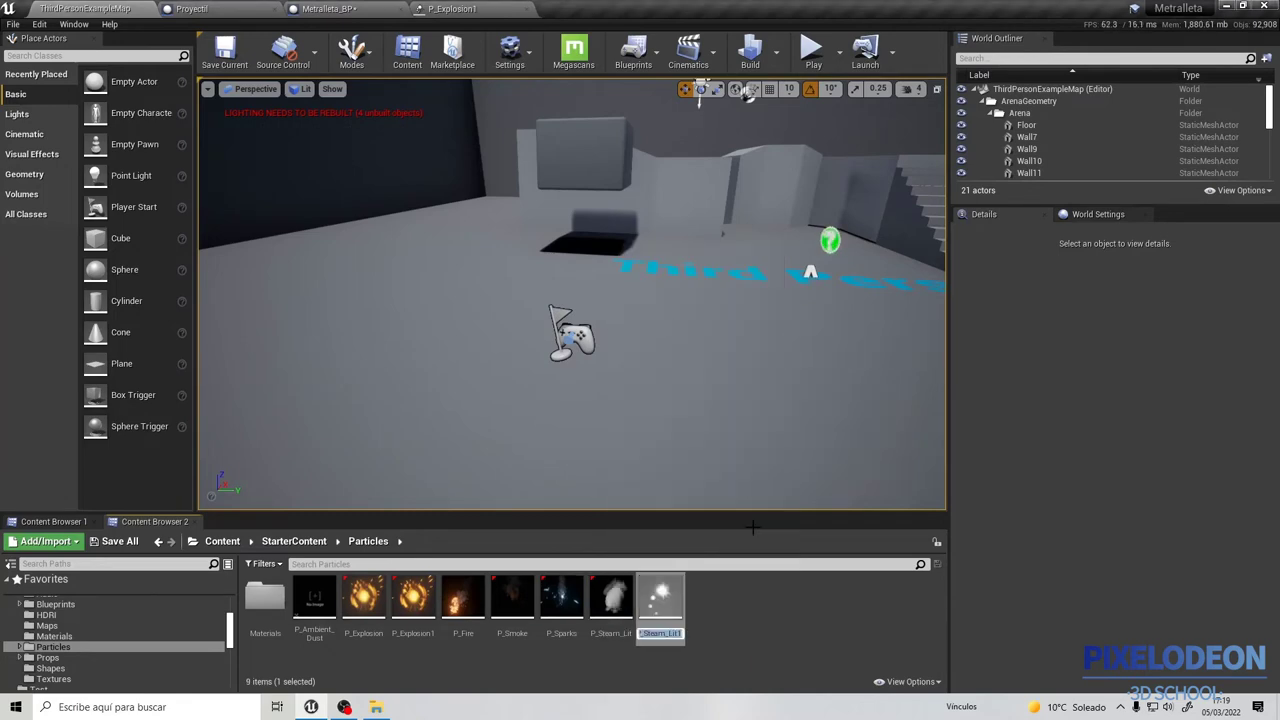
{"action": "key", "text": "Return"}
{"action": "double_click", "coordinate": [662, 598]}
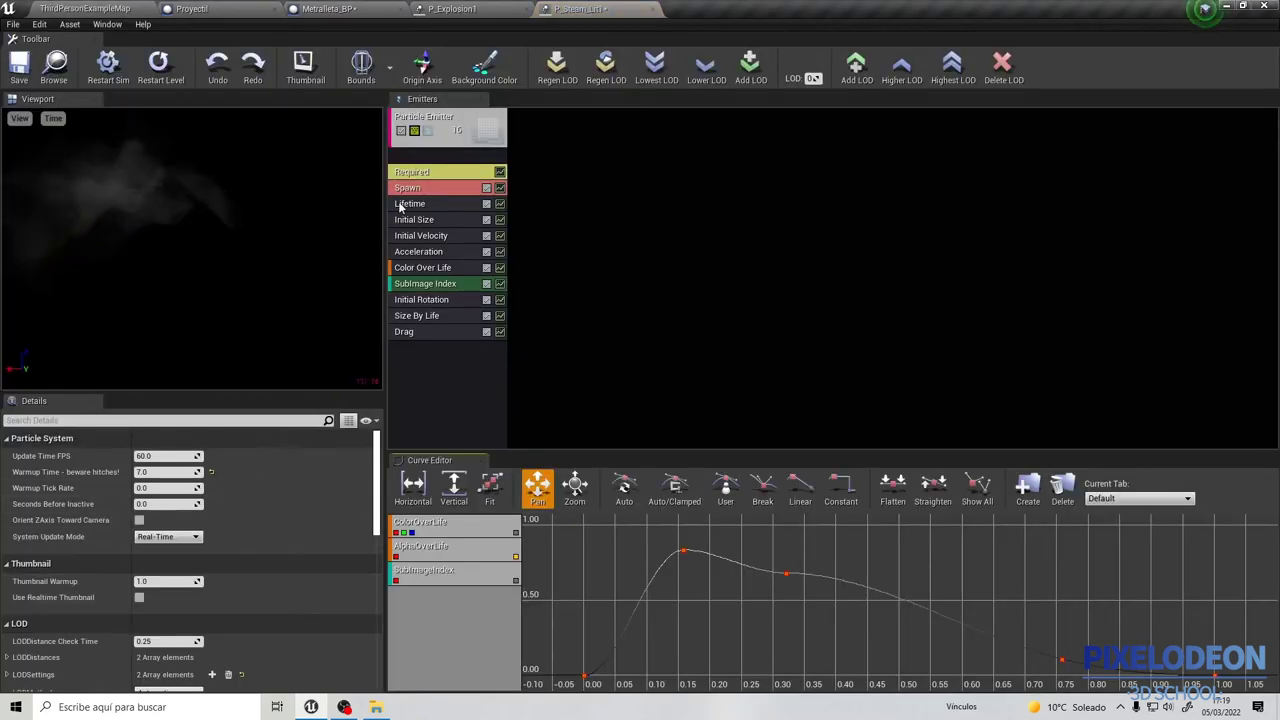
Expand Color Over Life down to the Alpha Over Life constant curve's five points.
{"action": "left_click", "coordinate": [431, 275]}
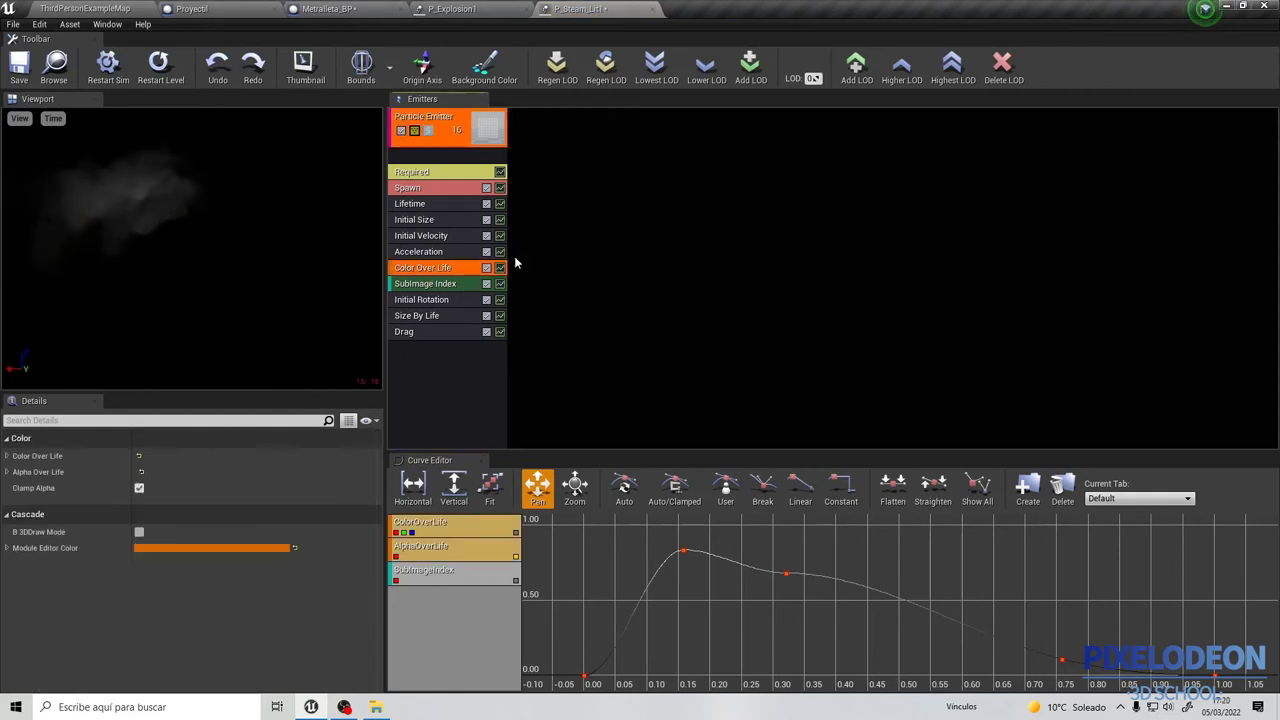
{"action": "left_click", "coordinate": [7, 456]}
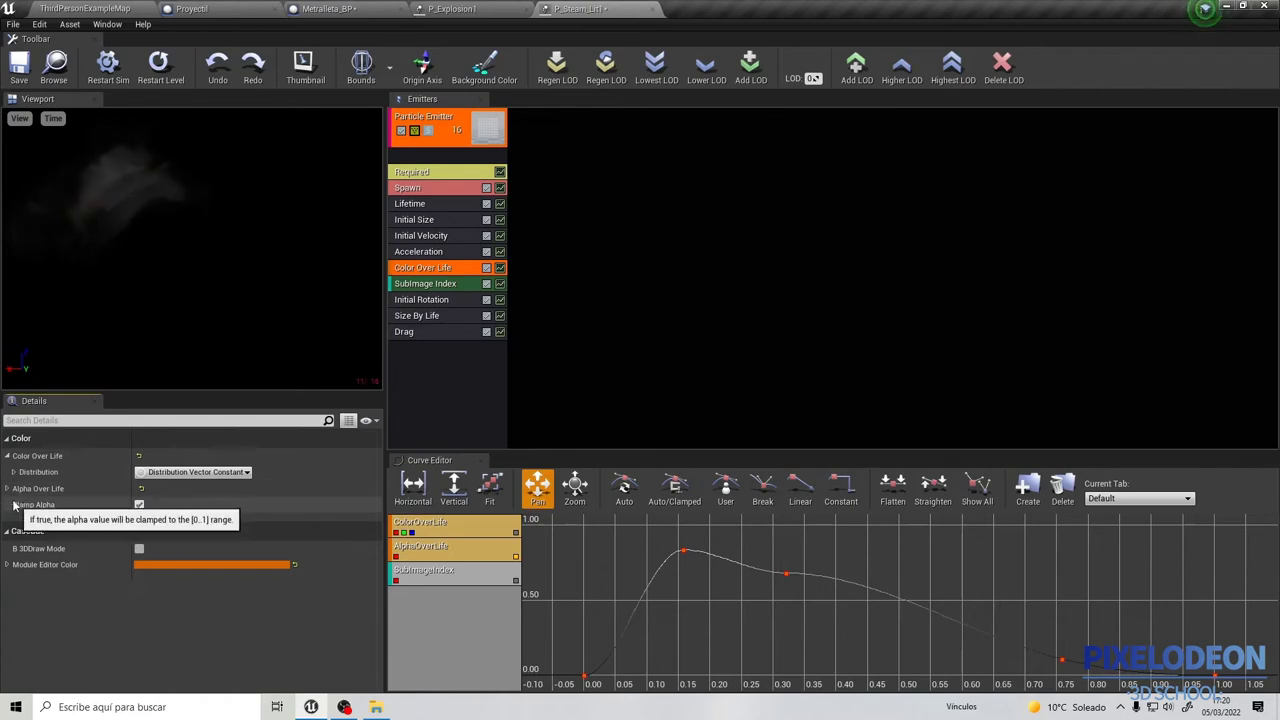
{"action": "left_click", "coordinate": [7, 489]}
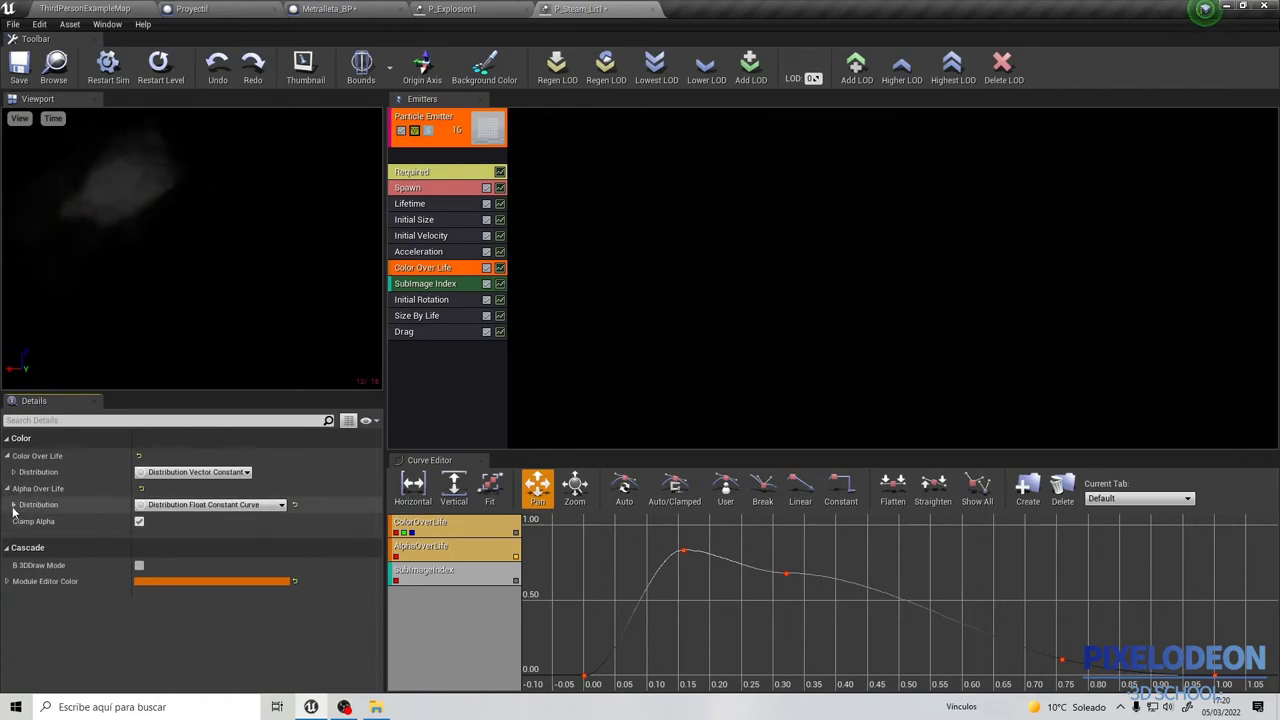
{"action": "left_click", "coordinate": [13, 504]}
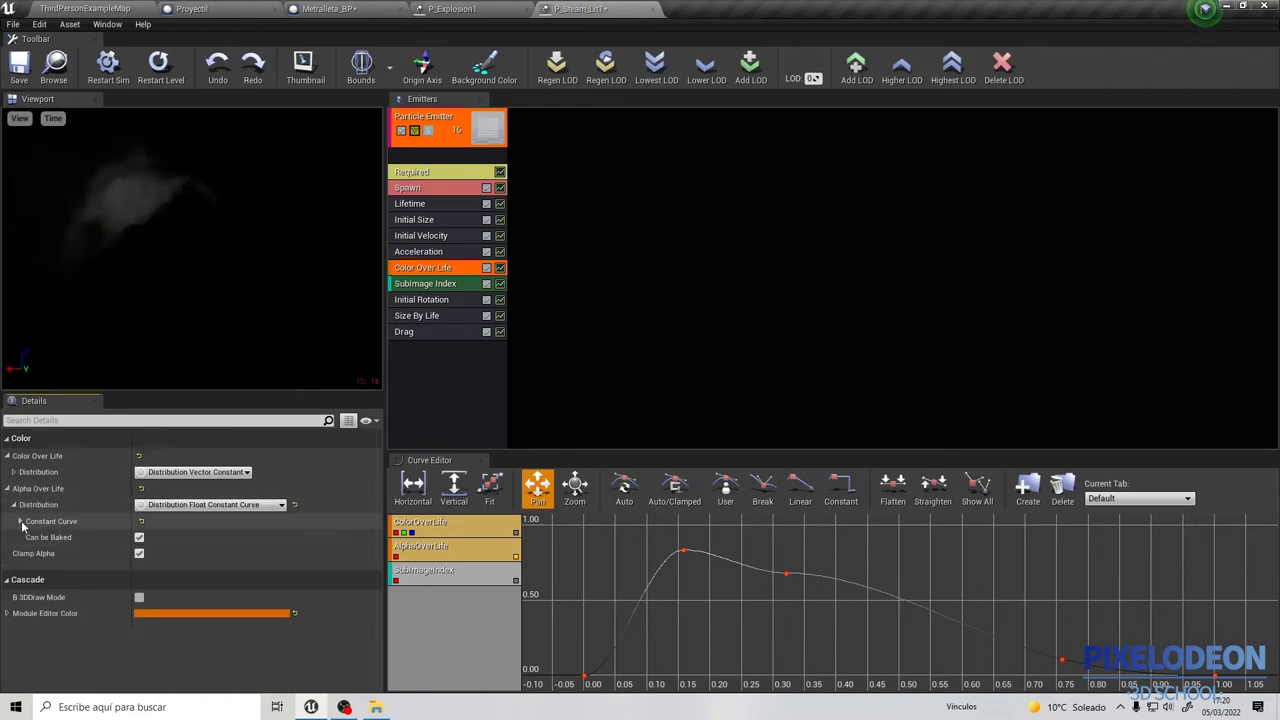
{"action": "left_click", "coordinate": [19, 521]}
{"action": "left_click", "coordinate": [27, 539]}
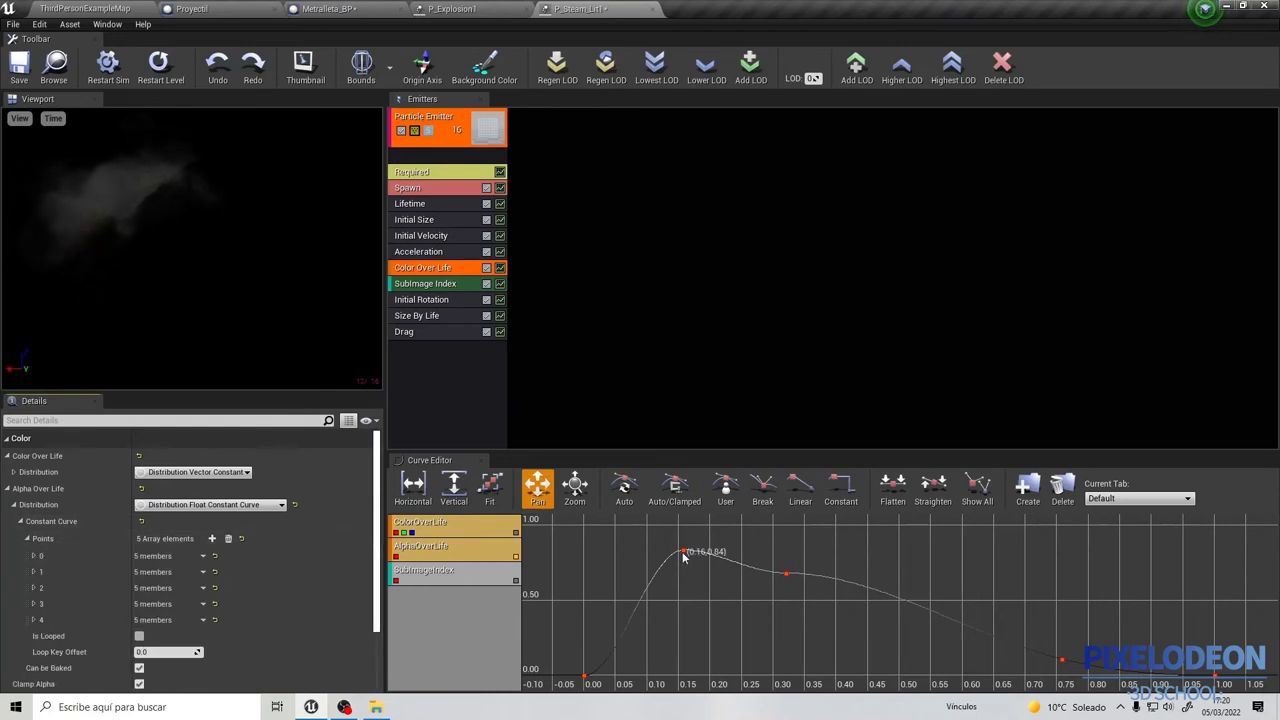
Lower the alpha keys near 0.16, 0.18 and 0.32 toward zero and adjust the 0.75 key.
{"action": "left_click_drag", "start_coordinate": [683, 558], "coordinate": [697, 663]}
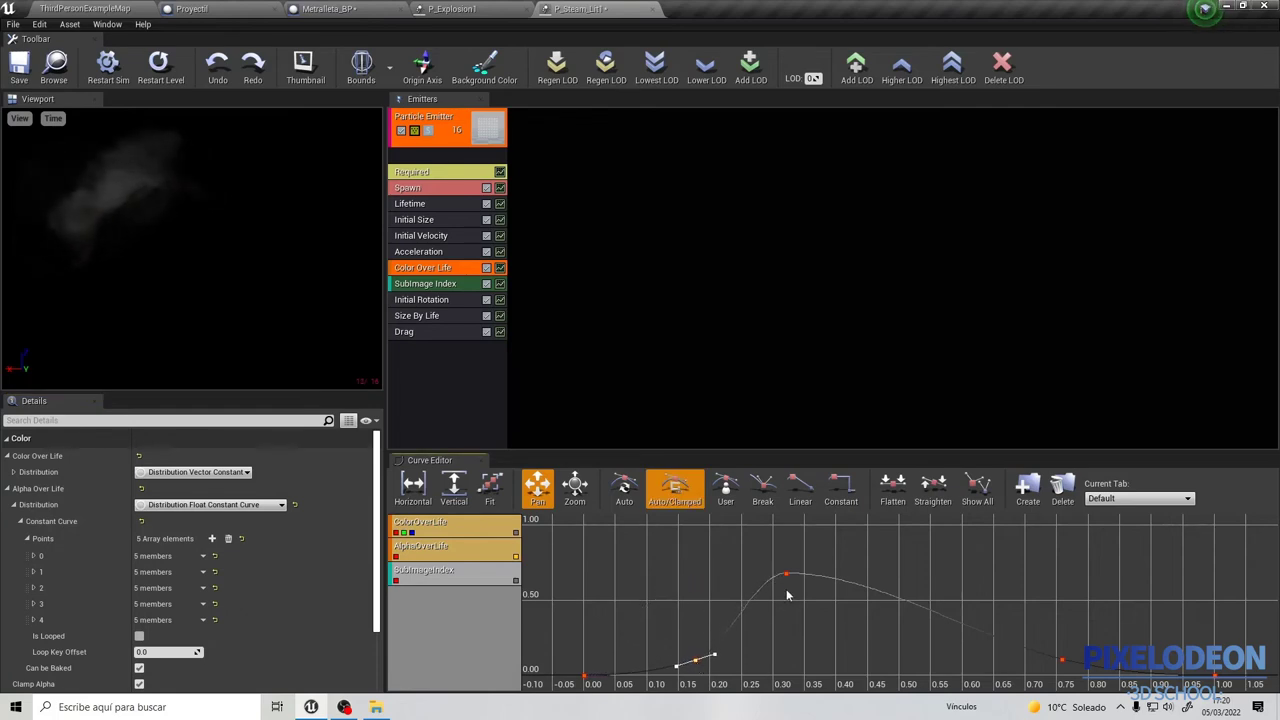
{"action": "left_click_drag", "start_coordinate": [788, 577], "coordinate": [810, 645]}
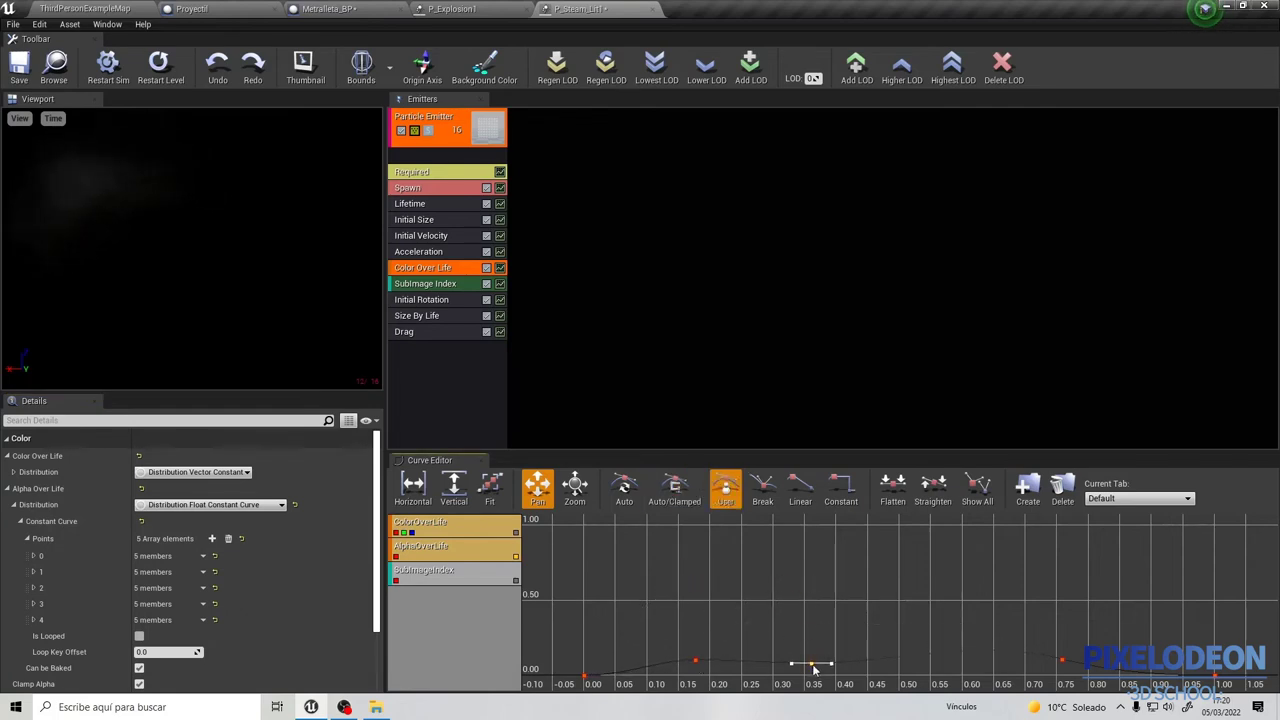
{"action": "left_click_drag", "start_coordinate": [698, 663], "coordinate": [698, 668]}
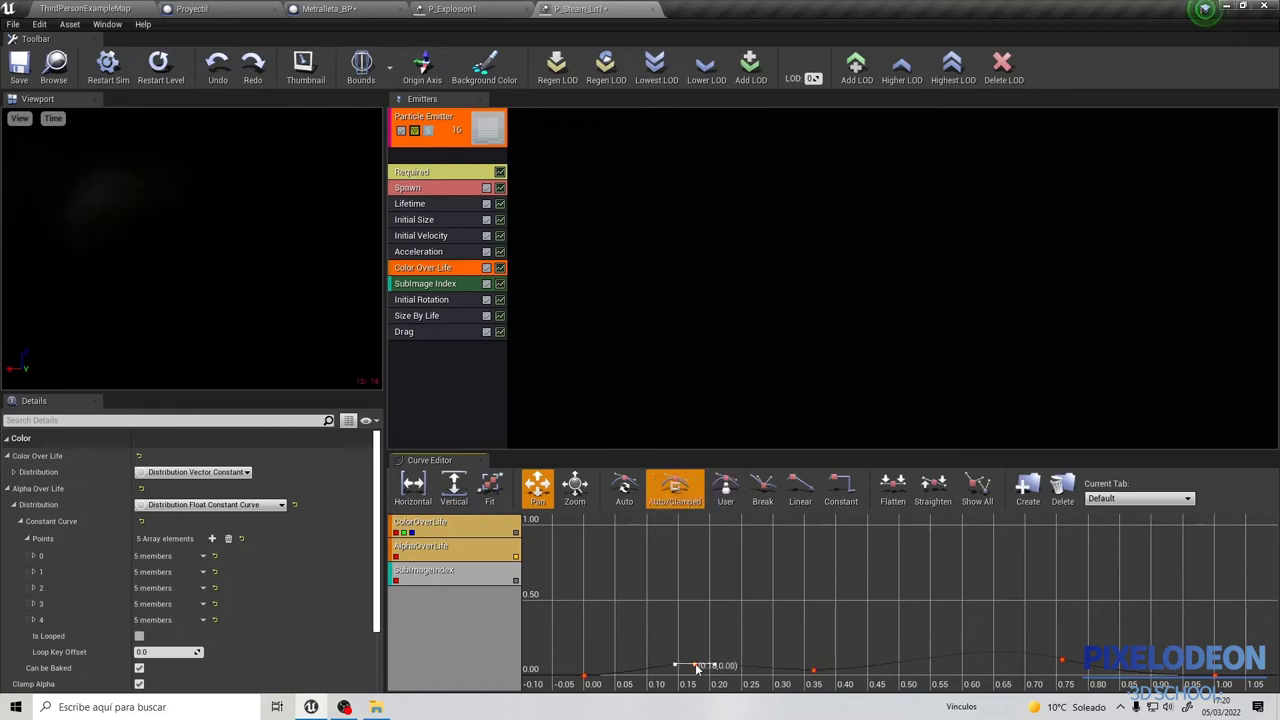
{"action": "left_click", "coordinate": [1063, 663]}
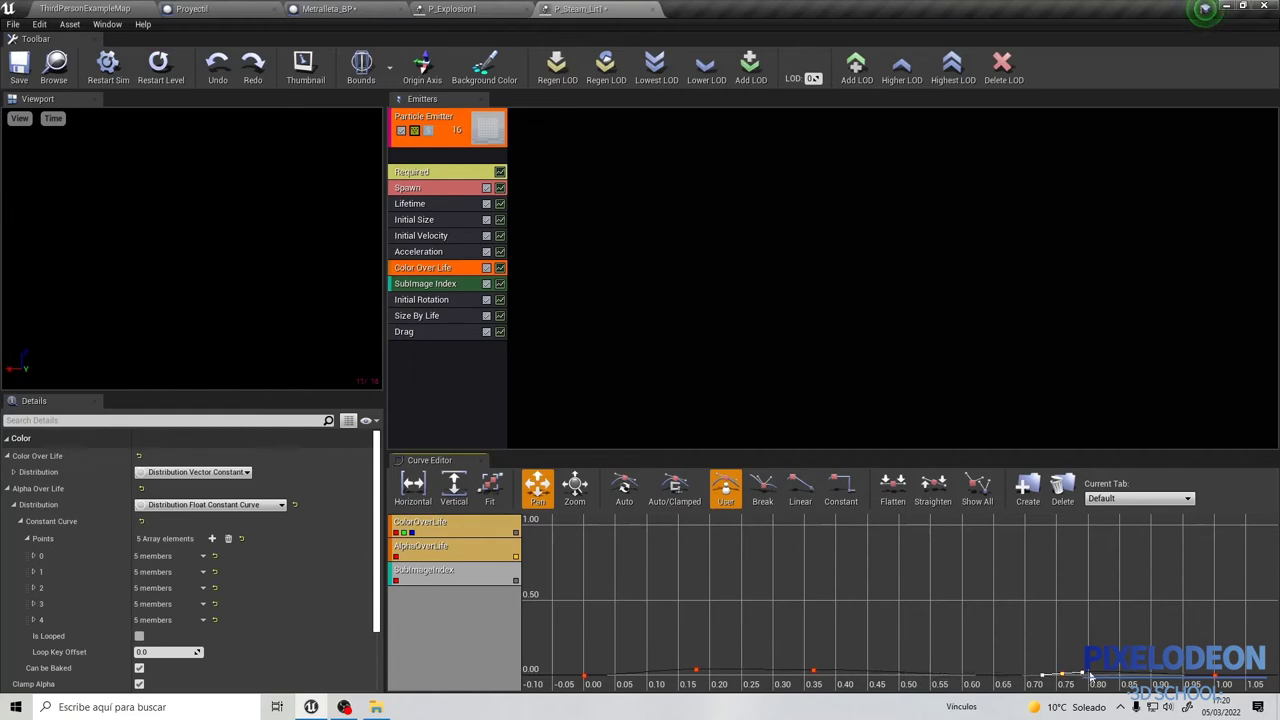
{"action": "left_click", "coordinate": [699, 671]}
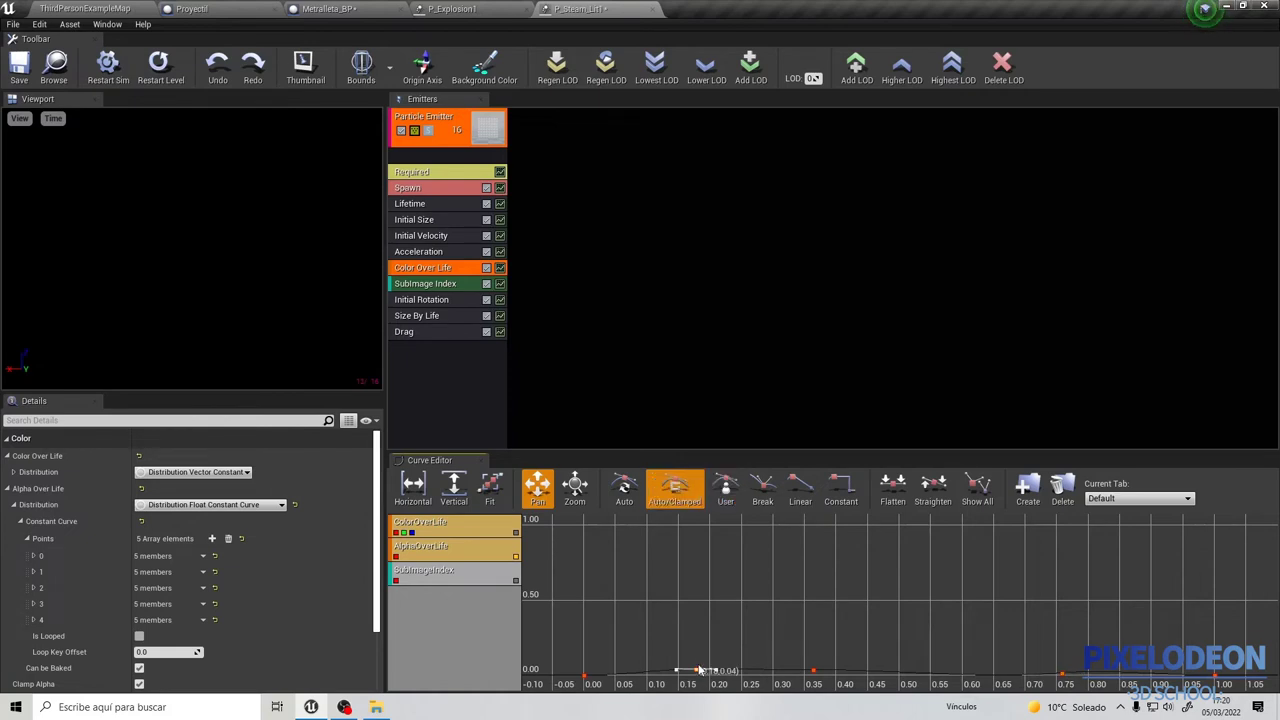
{"action": "left_click", "coordinate": [815, 672]}
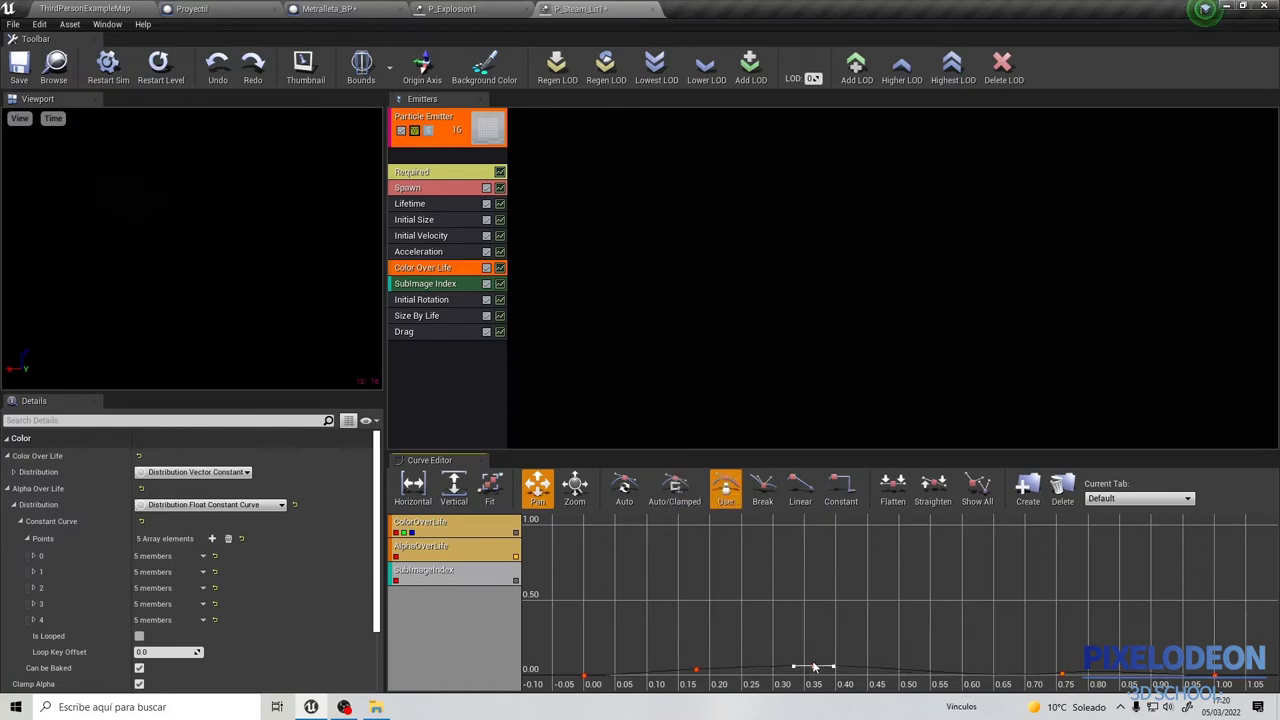
{"action": "left_click_drag", "start_coordinate": [1062, 678], "coordinate": [1060, 681]}
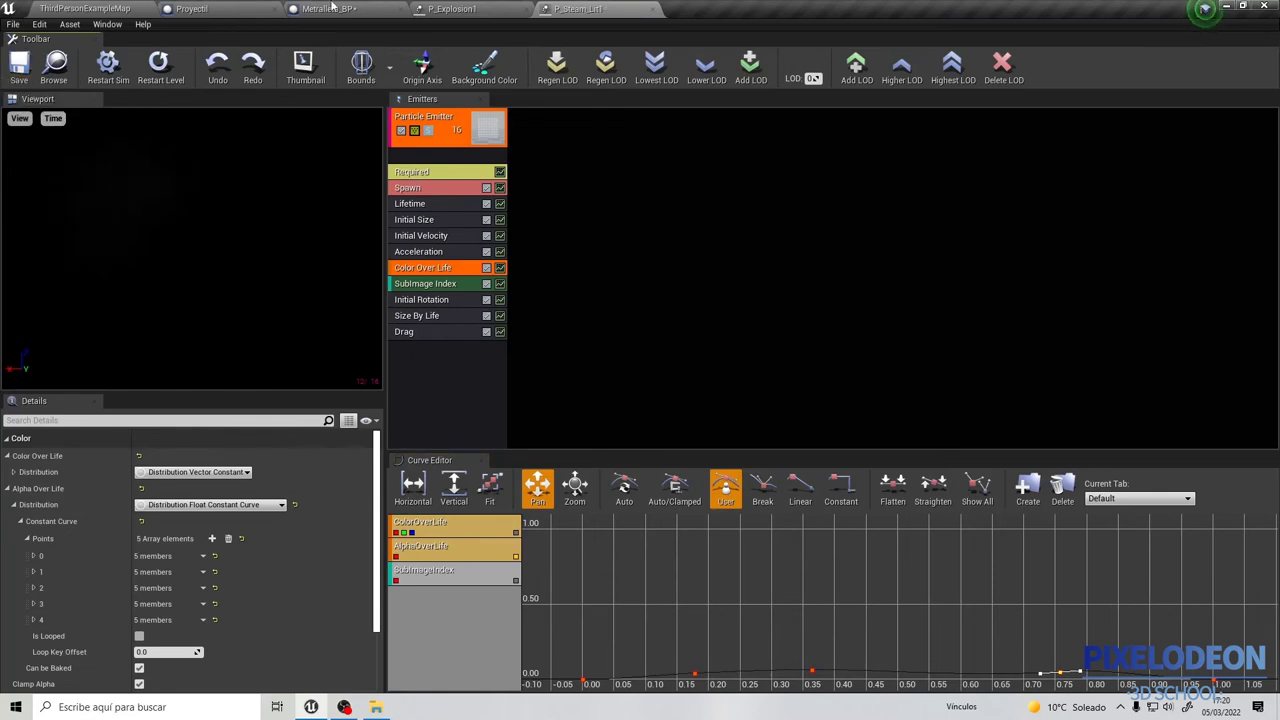
{"action": "left_click", "coordinate": [221, 7]}
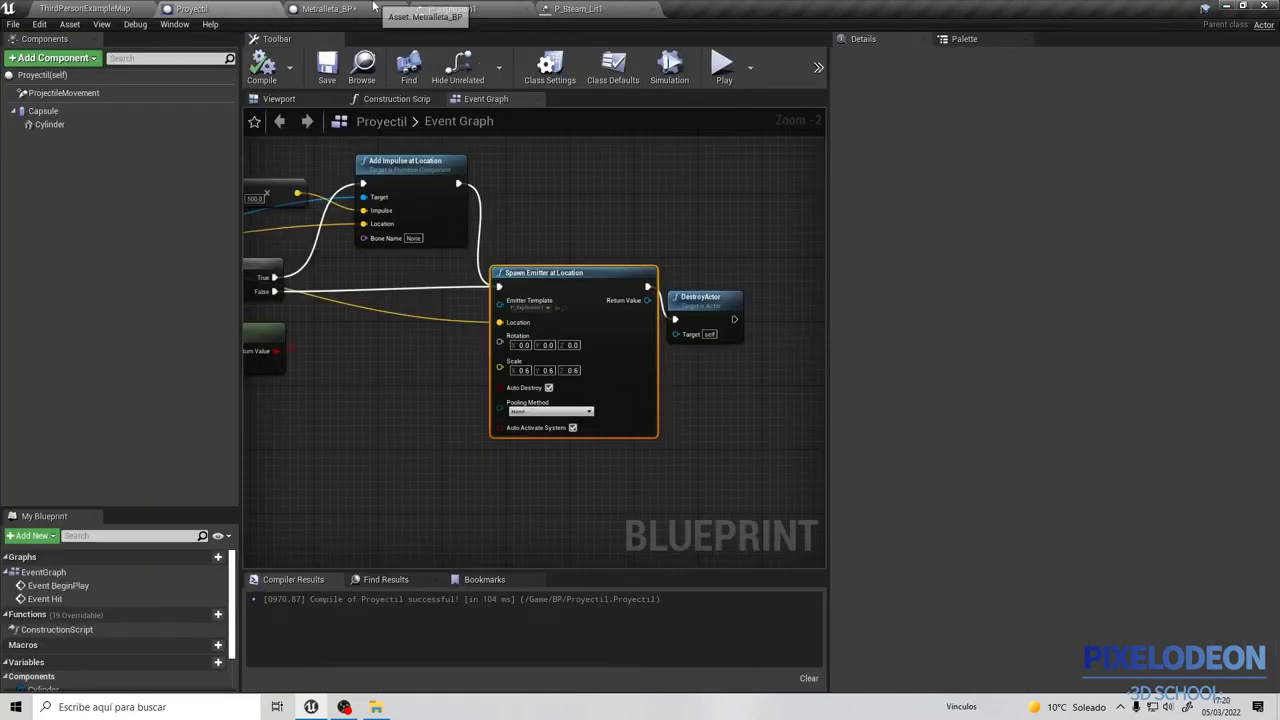
Switch Metralleta_BP's steam particle component template to P_Steam_Lit1 and recompile the blueprint.
{"action": "left_click", "coordinate": [372, 8]}
{"action": "left_click", "coordinate": [262, 67]}
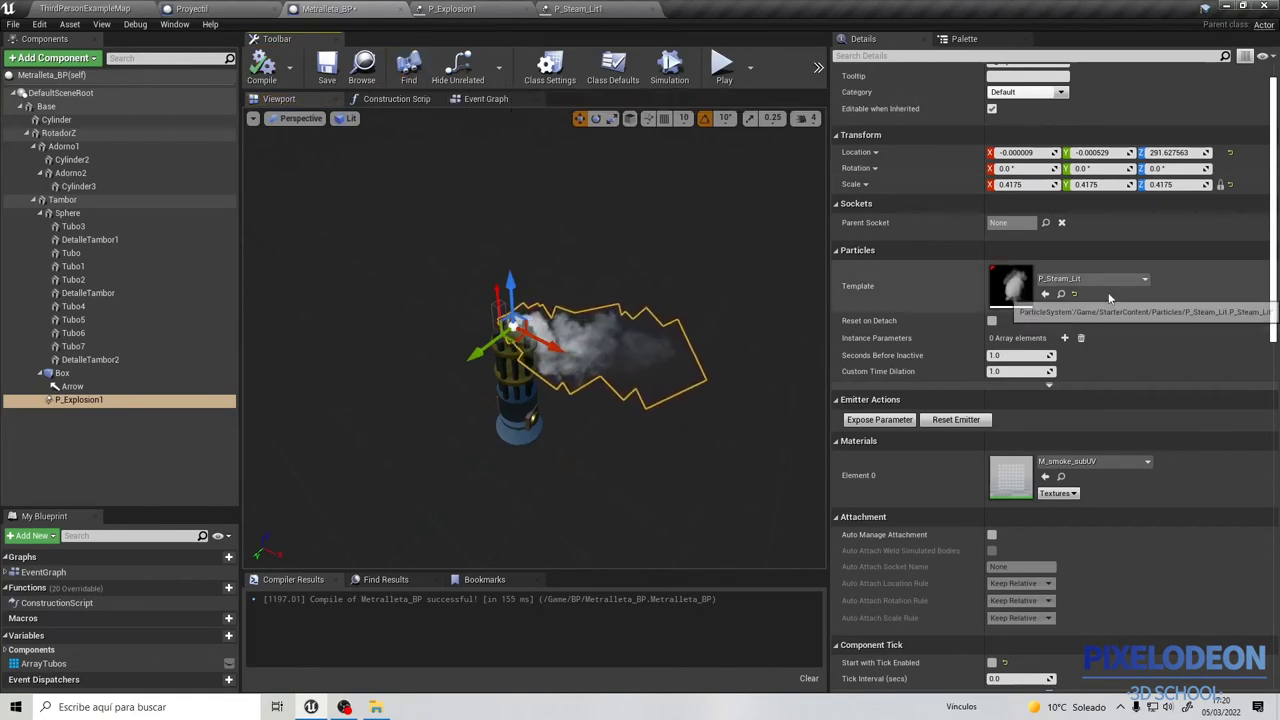
{"action": "left_click", "coordinate": [1090, 279]}
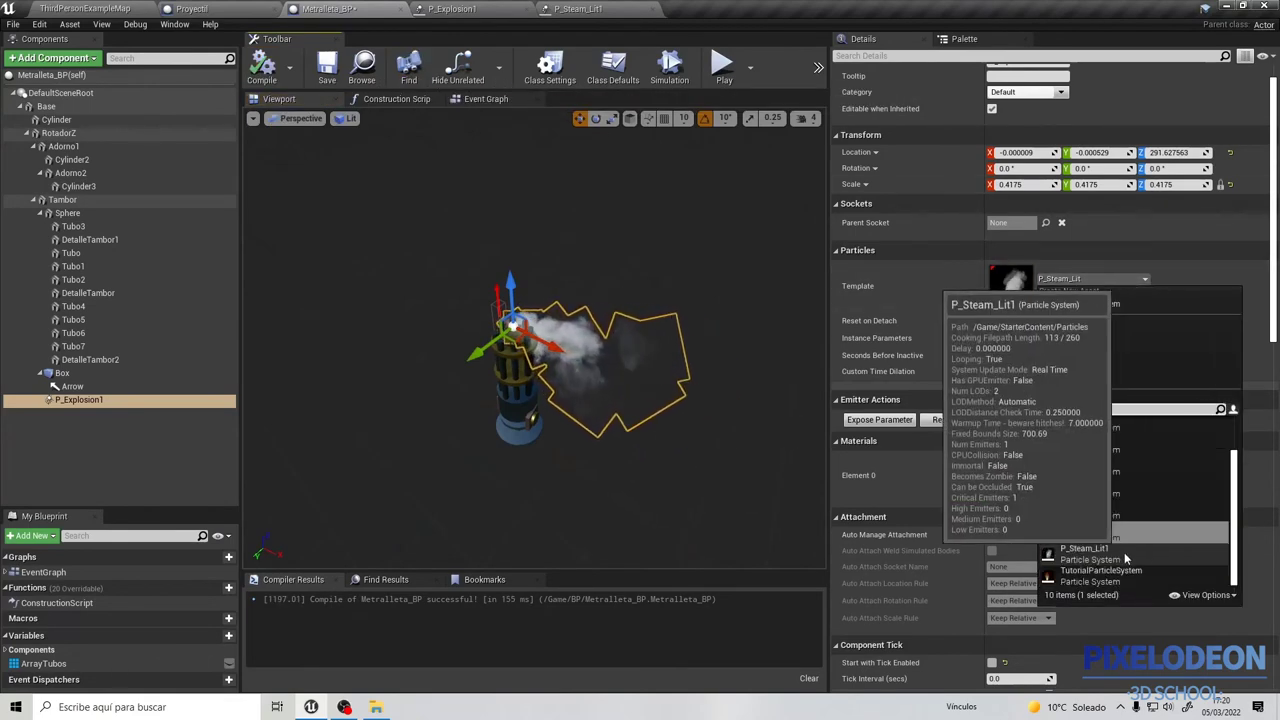
{"action": "left_click", "coordinate": [1123, 551]}
{"action": "scroll", "coordinate": [565, 352], "scroll_direction": "up", "scroll_amount": 2}
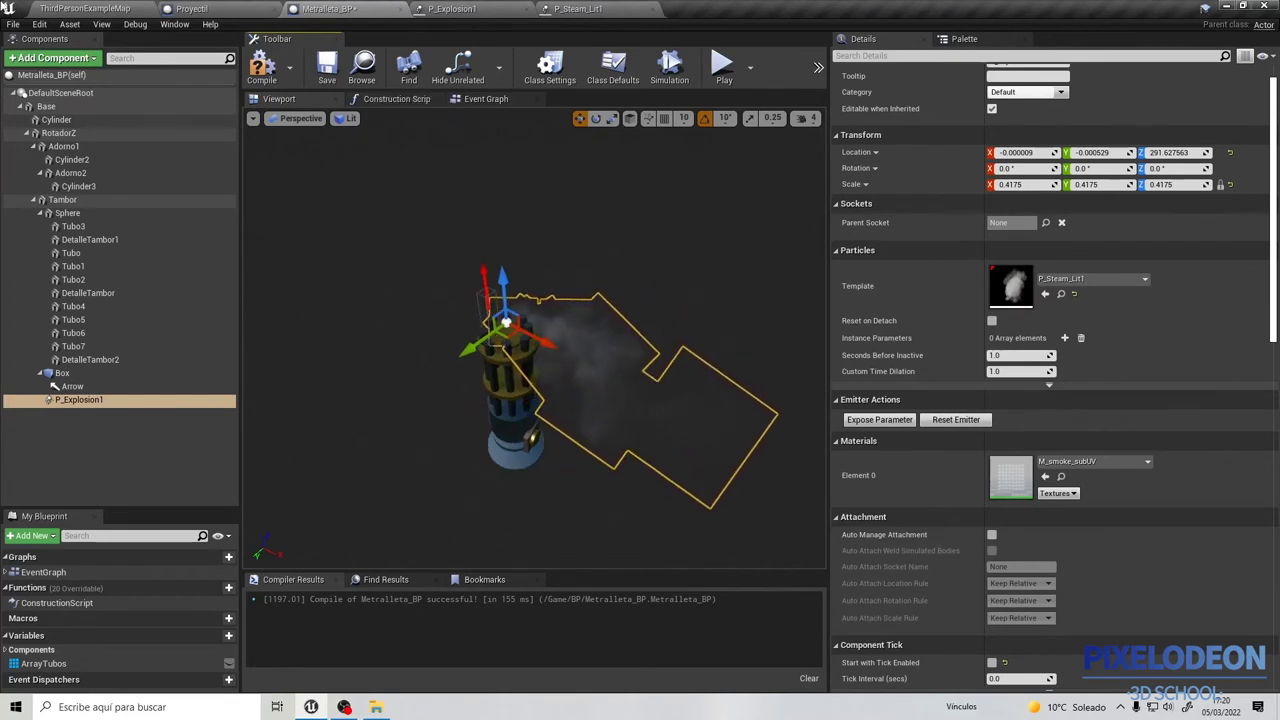
{"action": "left_click", "coordinate": [277, 70]}
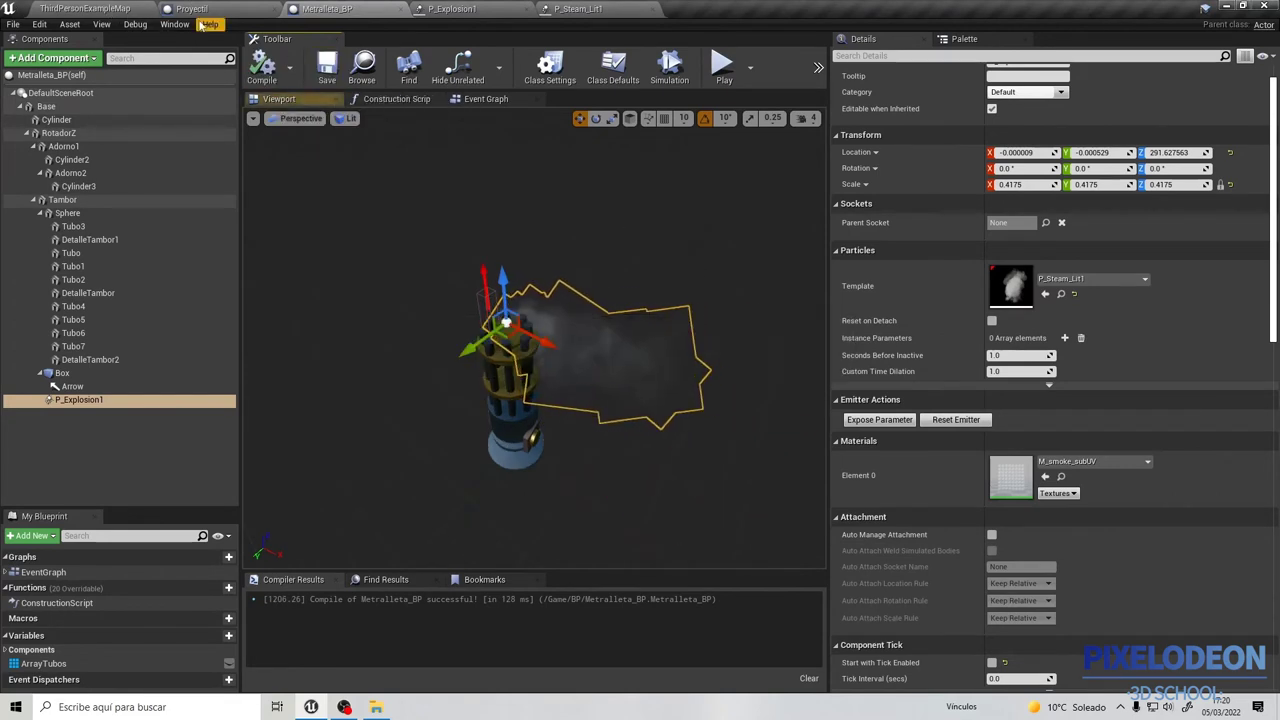
{"action": "left_click", "coordinate": [390, 99]}
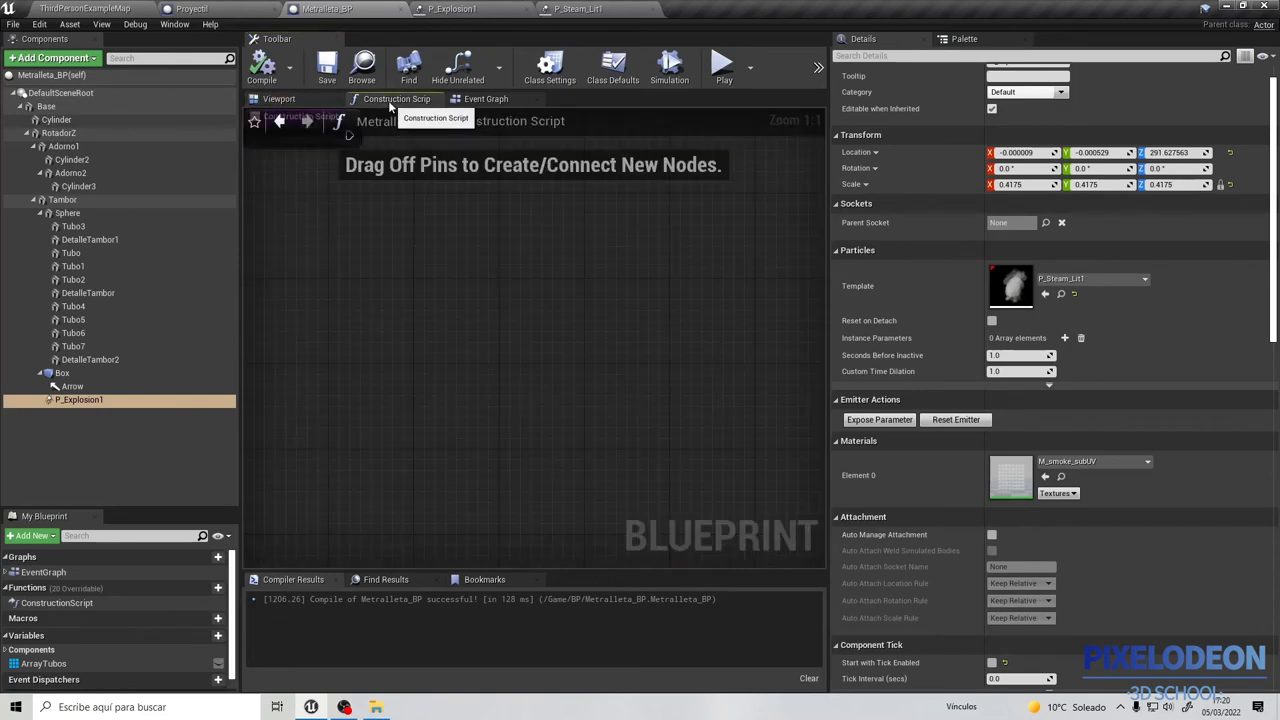
Bring P_Explosion1 into the Event Graph as a node near the RotadorZ group.
{"action": "left_click", "coordinate": [486, 99]}
{"action": "scroll", "coordinate": [522, 482], "scroll_direction": "down", "scroll_amount": 6}
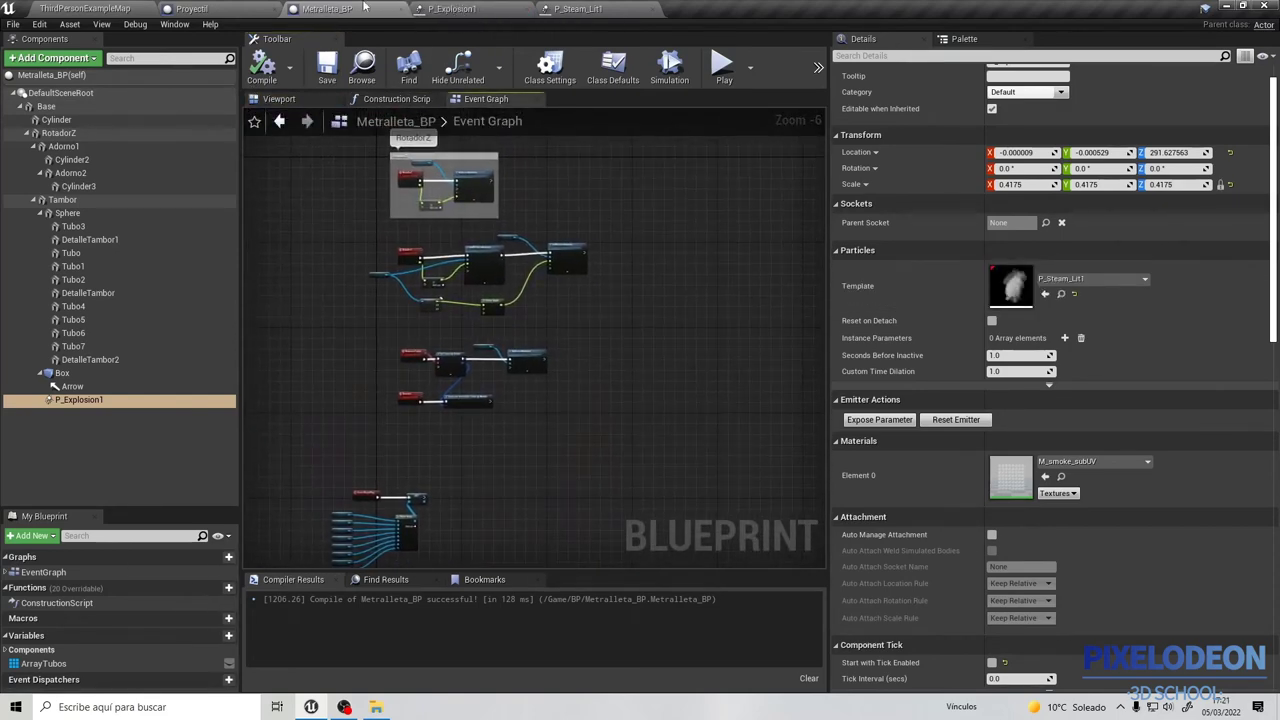
{"action": "scroll", "coordinate": [538, 243], "scroll_direction": "down", "scroll_amount": 2}
{"action": "right_click_drag", "start_coordinate": [538, 243], "coordinate": [618, 210]}
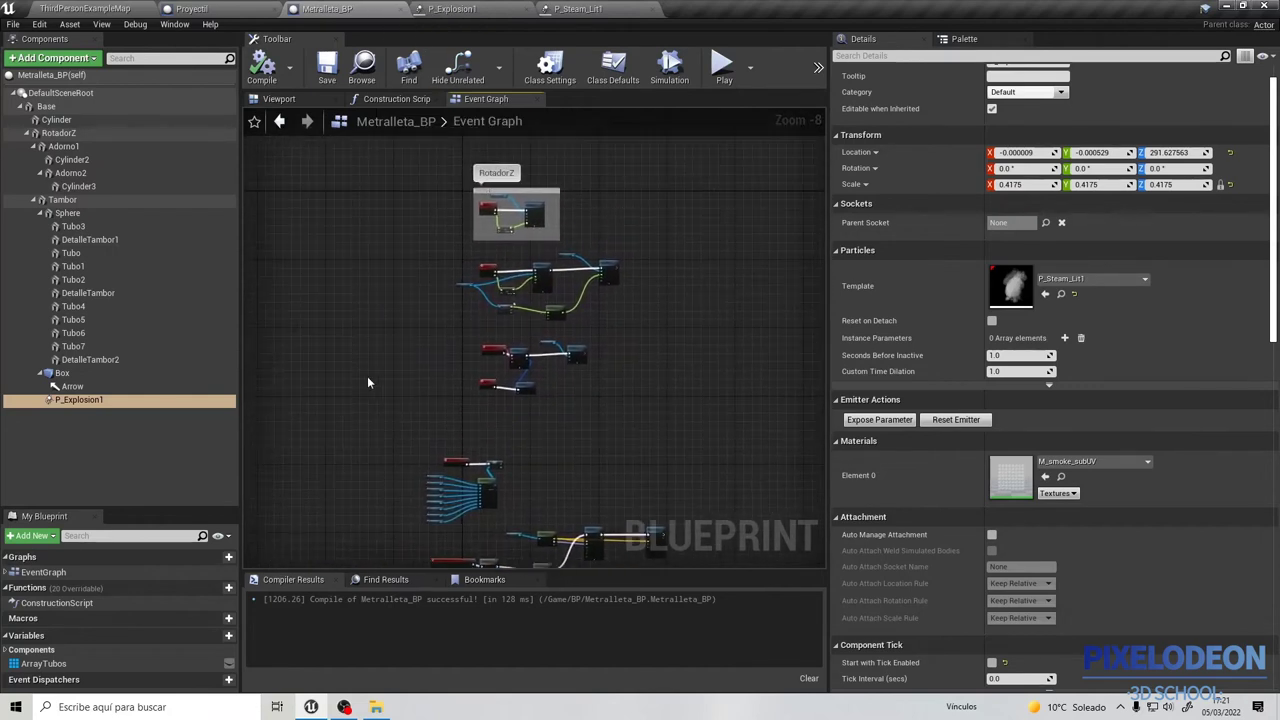
{"action": "scroll", "coordinate": [404, 234], "scroll_direction": "up", "scroll_amount": 1}
{"action": "right_click_drag", "start_coordinate": [404, 234], "coordinate": [509, 306]}
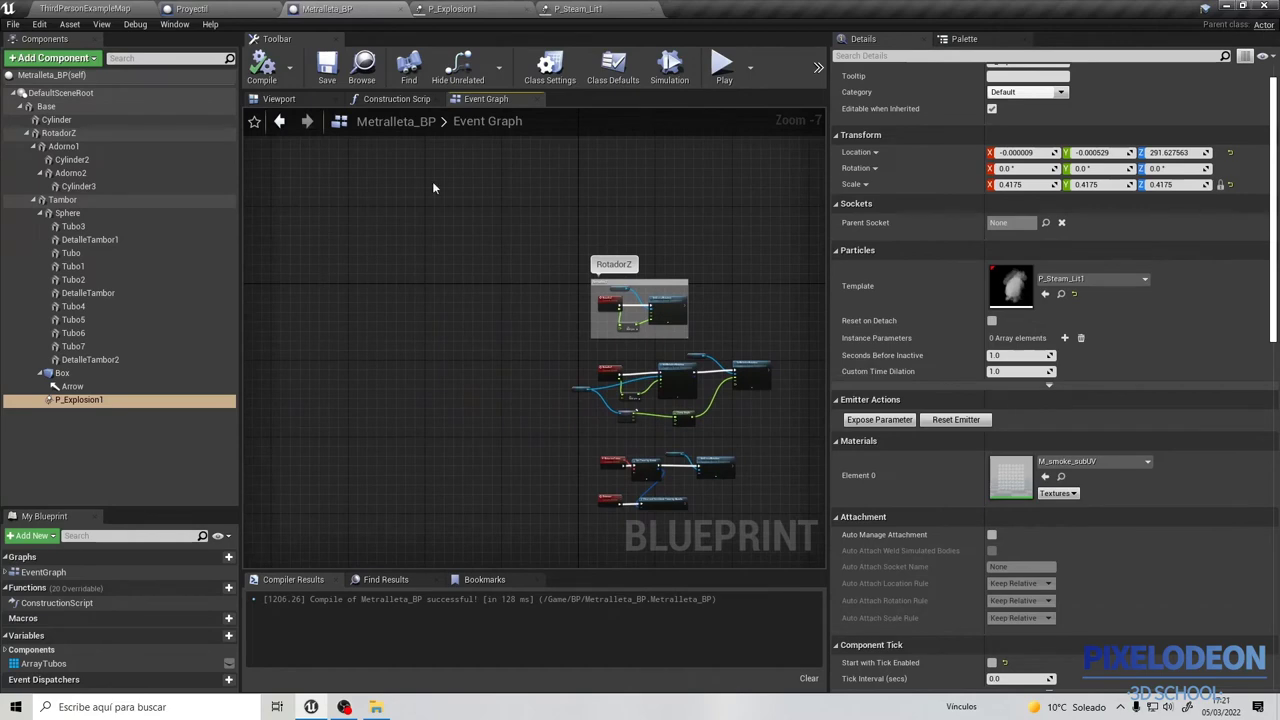
{"action": "right_click_drag", "start_coordinate": [431, 189], "coordinate": [451, 240]}
{"action": "scroll", "coordinate": [451, 240], "scroll_direction": "up", "scroll_amount": 1}
{"action": "scroll", "coordinate": [452, 243], "scroll_direction": "up", "scroll_amount": 1}
{"action": "scroll", "coordinate": [453, 245], "scroll_direction": "up", "scroll_amount": 1}
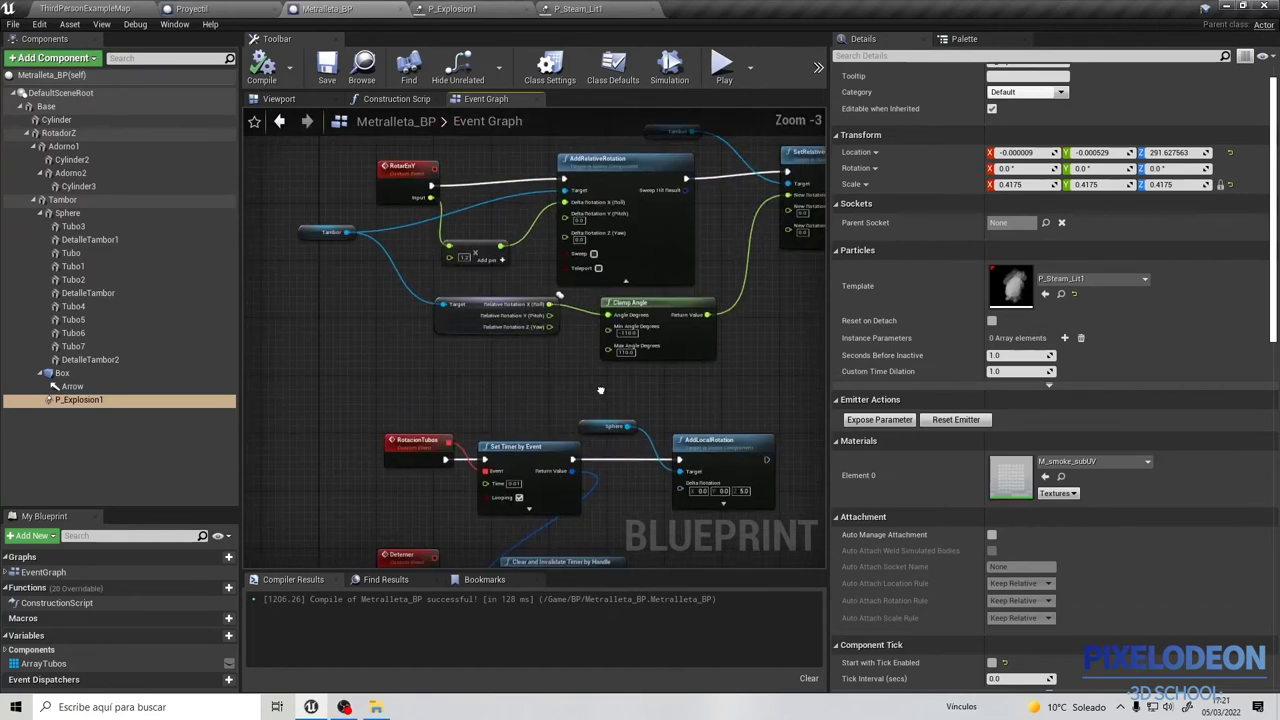
{"action": "scroll", "coordinate": [454, 247], "scroll_direction": "up", "scroll_amount": 1}
{"action": "right_click_drag", "start_coordinate": [533, 367], "coordinate": [493, 334]}
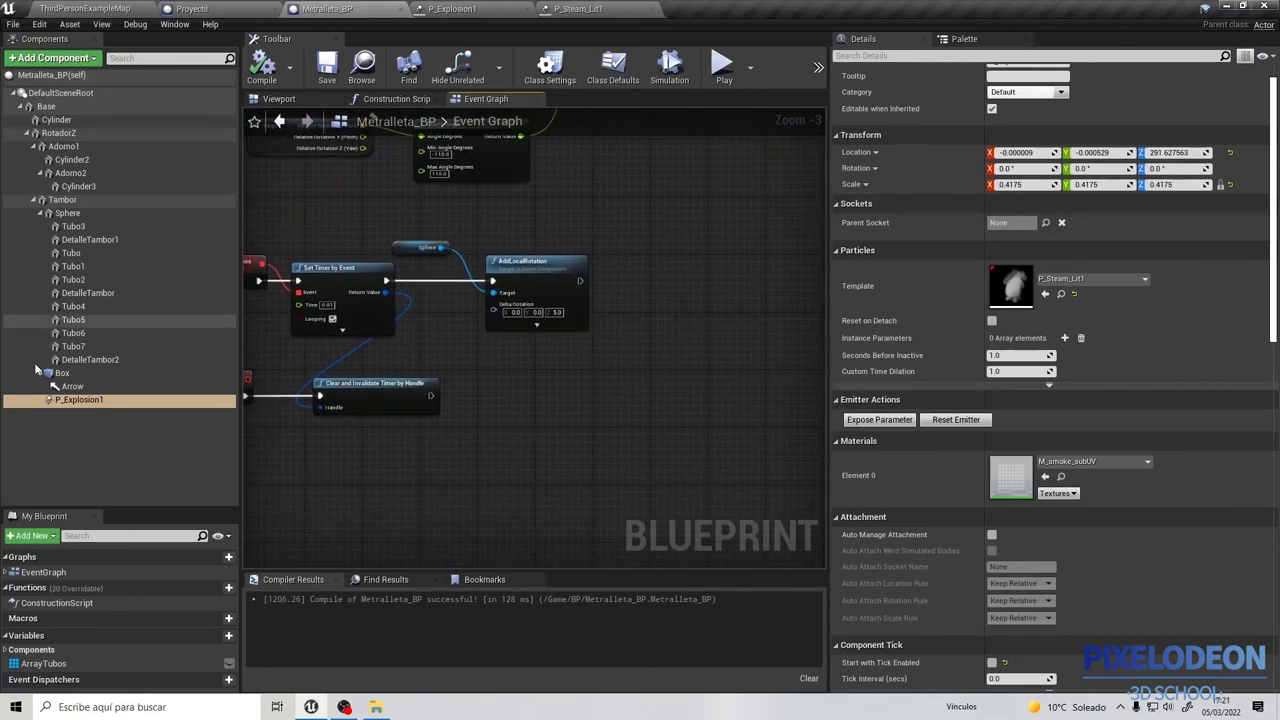
{"action": "left_click_drag", "start_coordinate": [78, 399], "coordinate": [345, 435]}
Add a Set Hidden in Game node for P_Explosion1 after Clear and Invalidate Timer.
{"action": "mouse_move", "coordinate": [589, 357]}
{"action": "left_mouse_down"}
{"action": "mouse_move", "coordinate": [572, 364]}
{"action": "mouse_move", "coordinate": [657, 360]}
{"action": "left_mouse_up"}
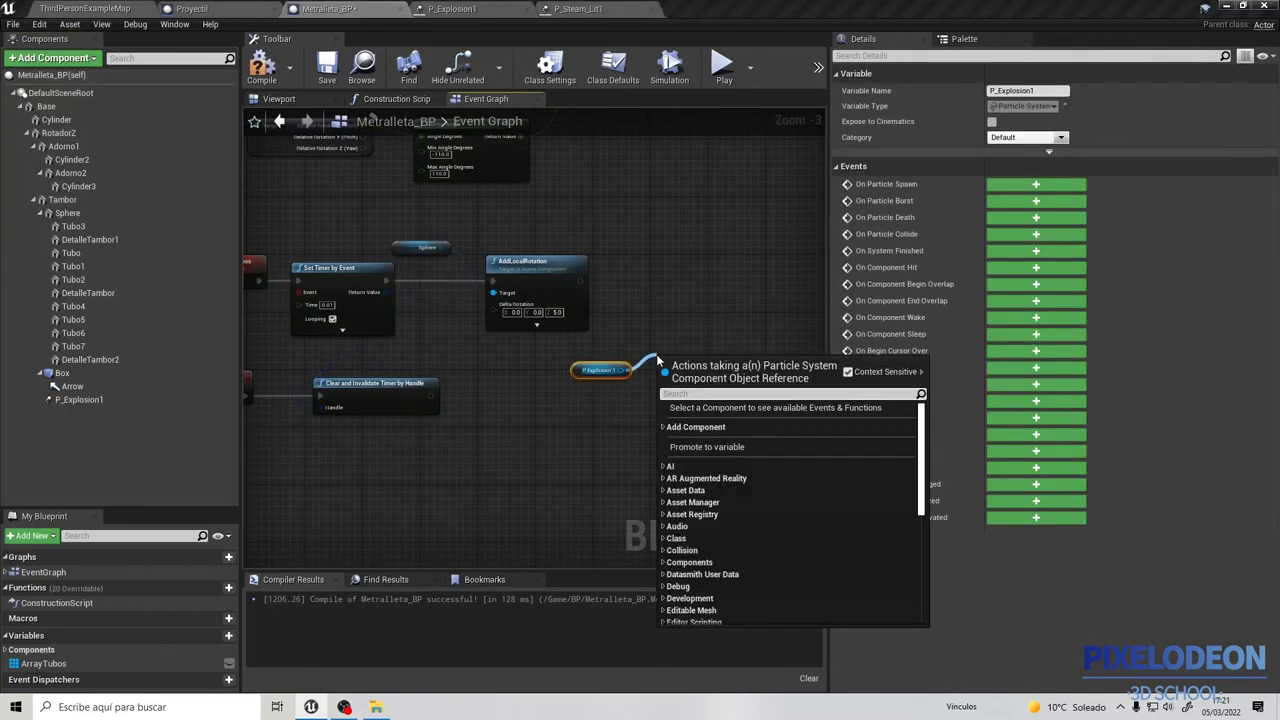
{"action": "type", "text": "set hid"}
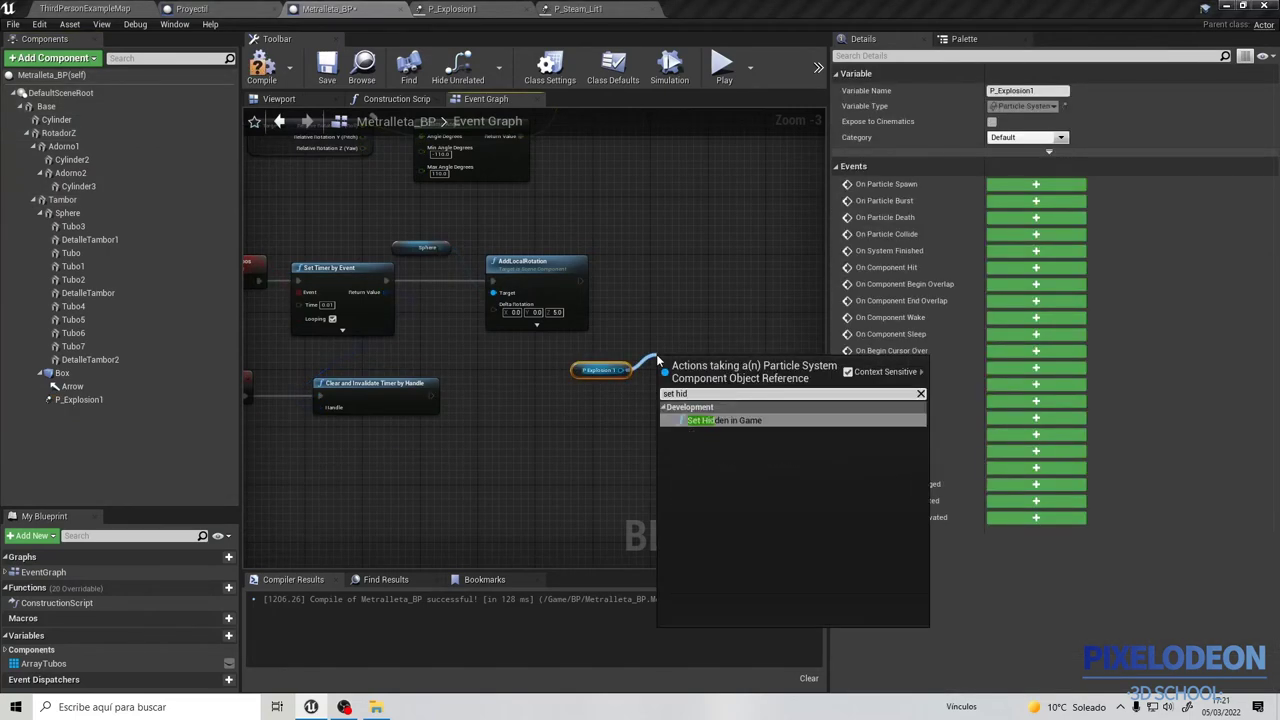
{"action": "left_click", "coordinate": [724, 420]}
{"action": "left_click_drag", "start_coordinate": [712, 373], "coordinate": [690, 381]}
{"action": "left_click_drag", "start_coordinate": [583, 376], "coordinate": [462, 433]}
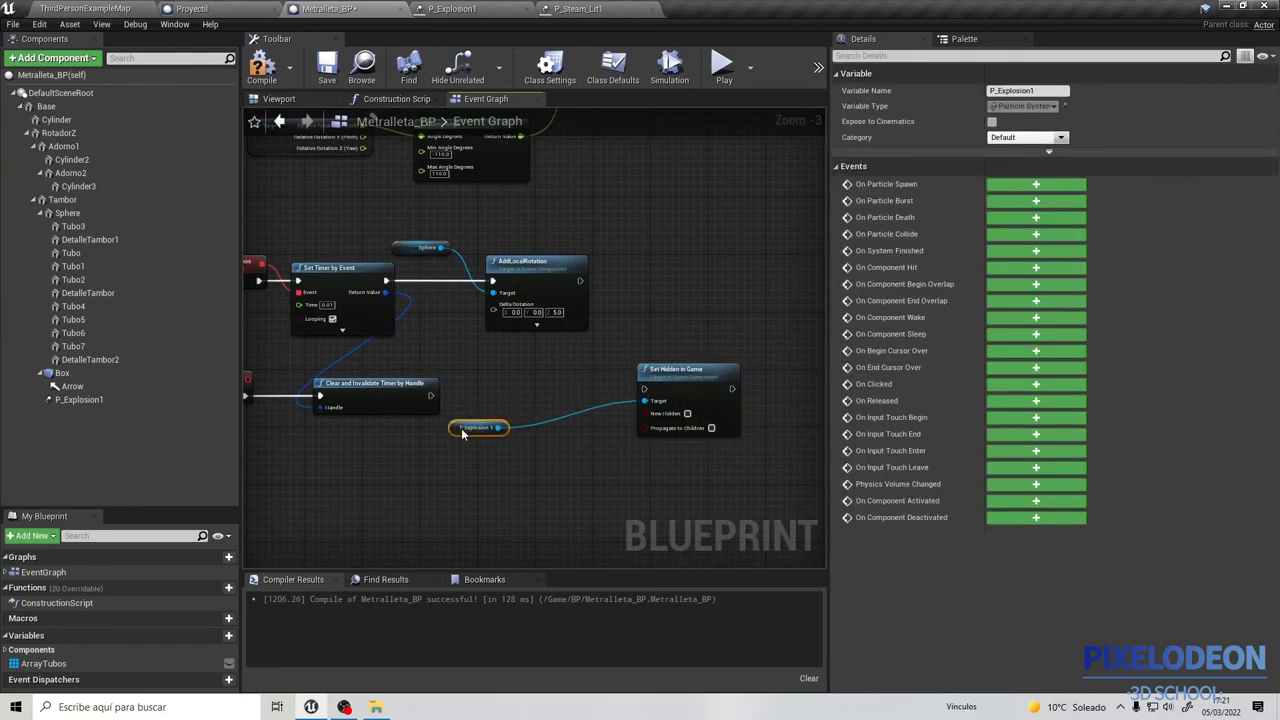
{"action": "left_click_drag", "start_coordinate": [690, 397], "coordinate": [544, 404]}
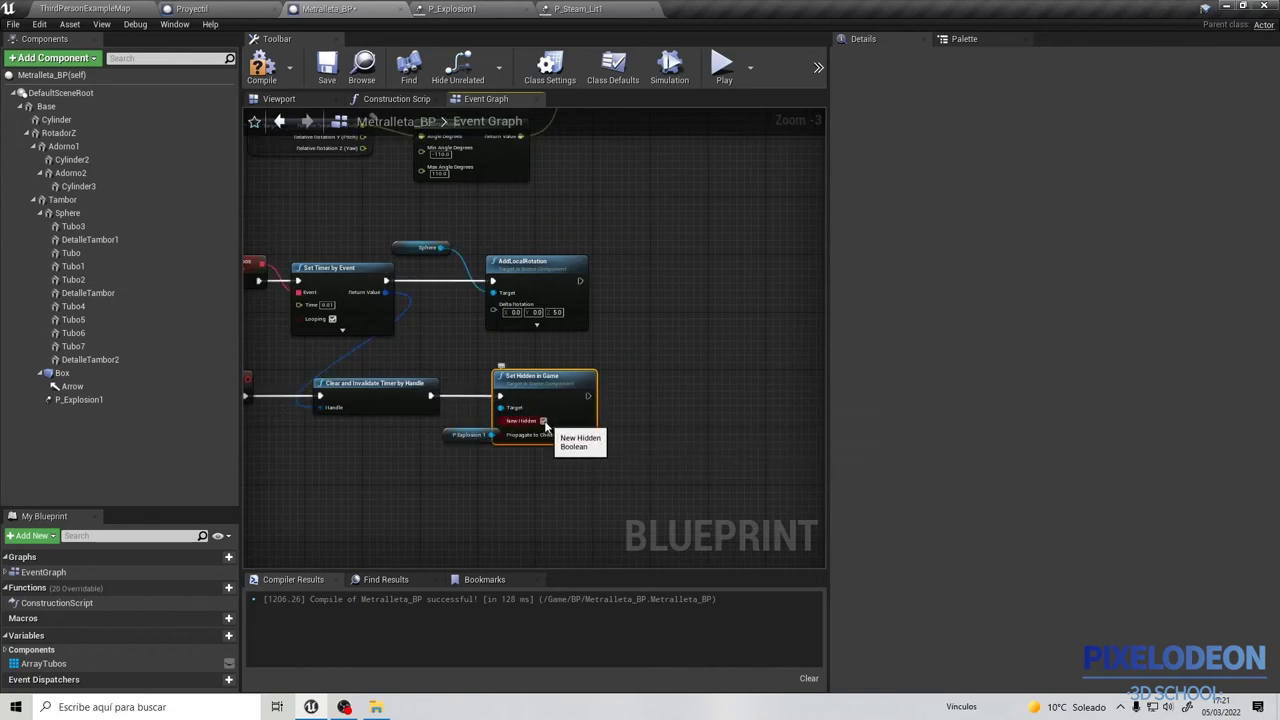
Tick Hidden in Game on the P_Explosion1 component so it starts hidden.
{"action": "left_click", "coordinate": [113, 398]}
{"action": "scroll", "coordinate": [1017, 395], "scroll_direction": "down", "scroll_amount": 5}
{"action": "scroll", "coordinate": [1017, 395], "scroll_direction": "down", "scroll_amount": 3}
{"action": "scroll", "coordinate": [1017, 395], "scroll_direction": "down", "scroll_amount": 3}
{"action": "left_click", "coordinate": [991, 453]}
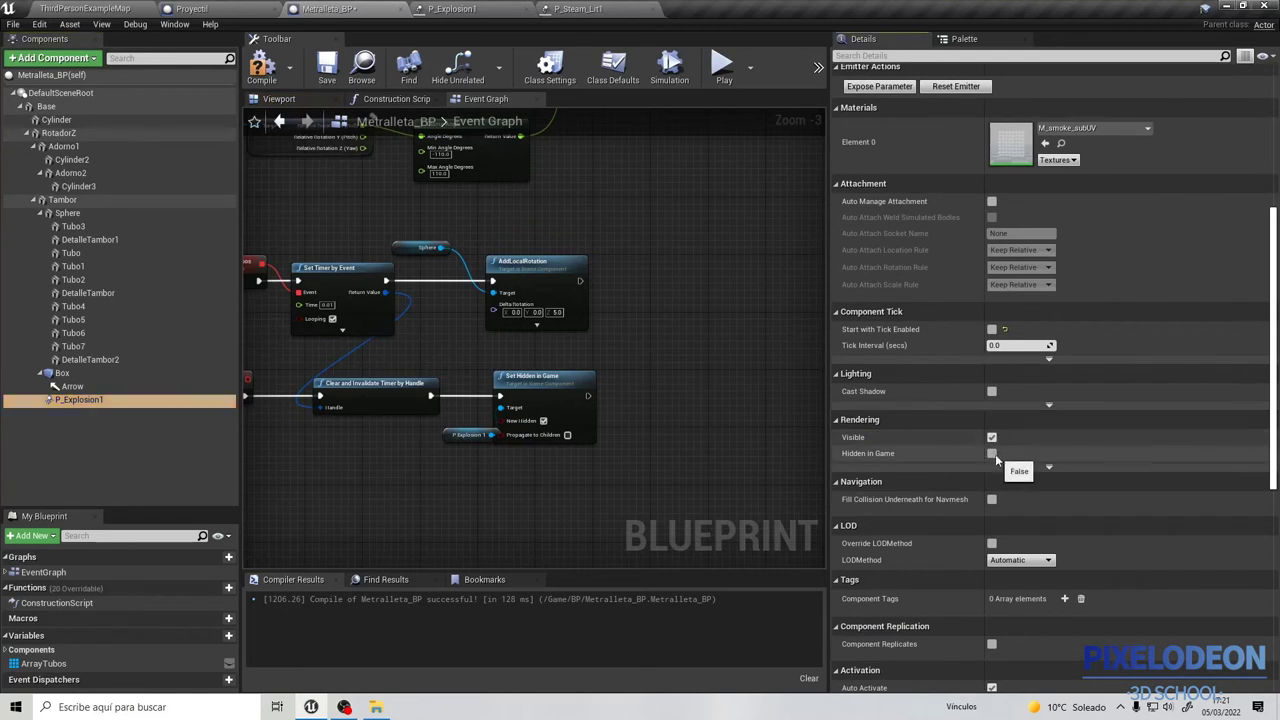
Copy and paste the P_Explosion1 and Set Hidden in Game nodes.
{"action": "right_click_drag", "start_coordinate": [455, 432], "coordinate": [590, 425]}
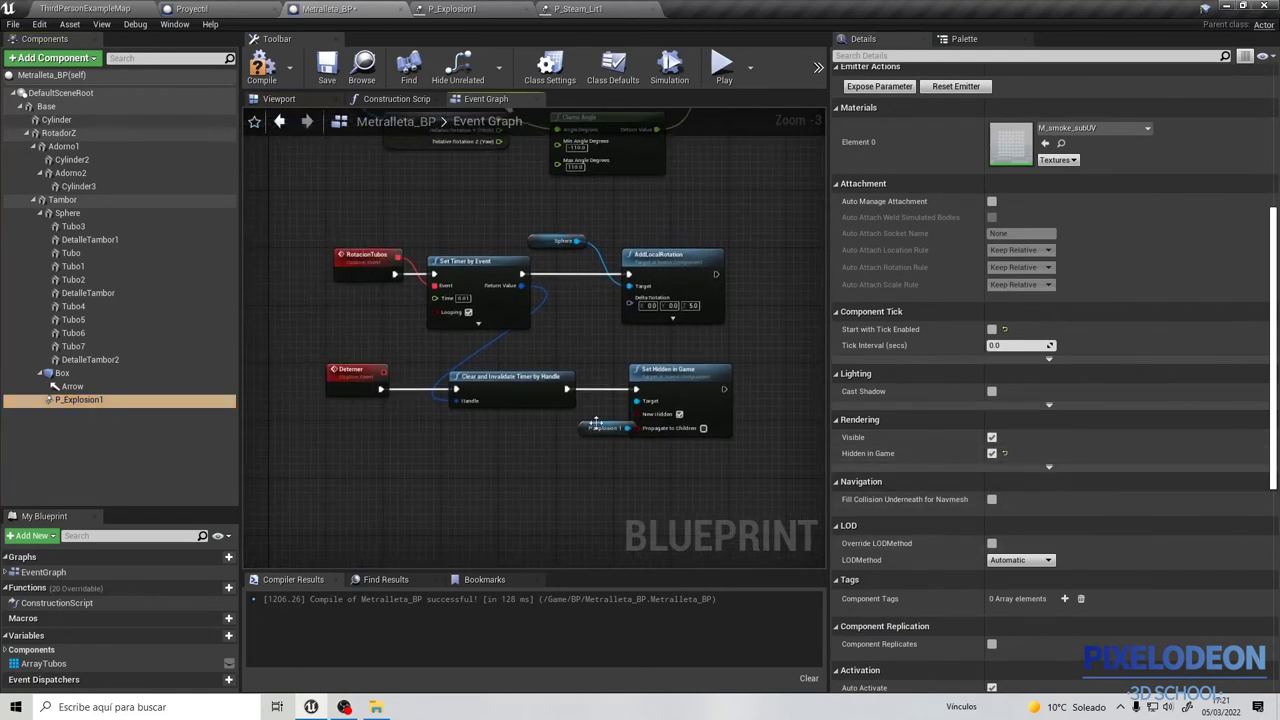
{"action": "left_click_drag", "start_coordinate": [588, 430], "coordinate": [550, 436]}
{"action": "right_click_drag", "start_coordinate": [631, 346], "coordinate": [500, 357]}
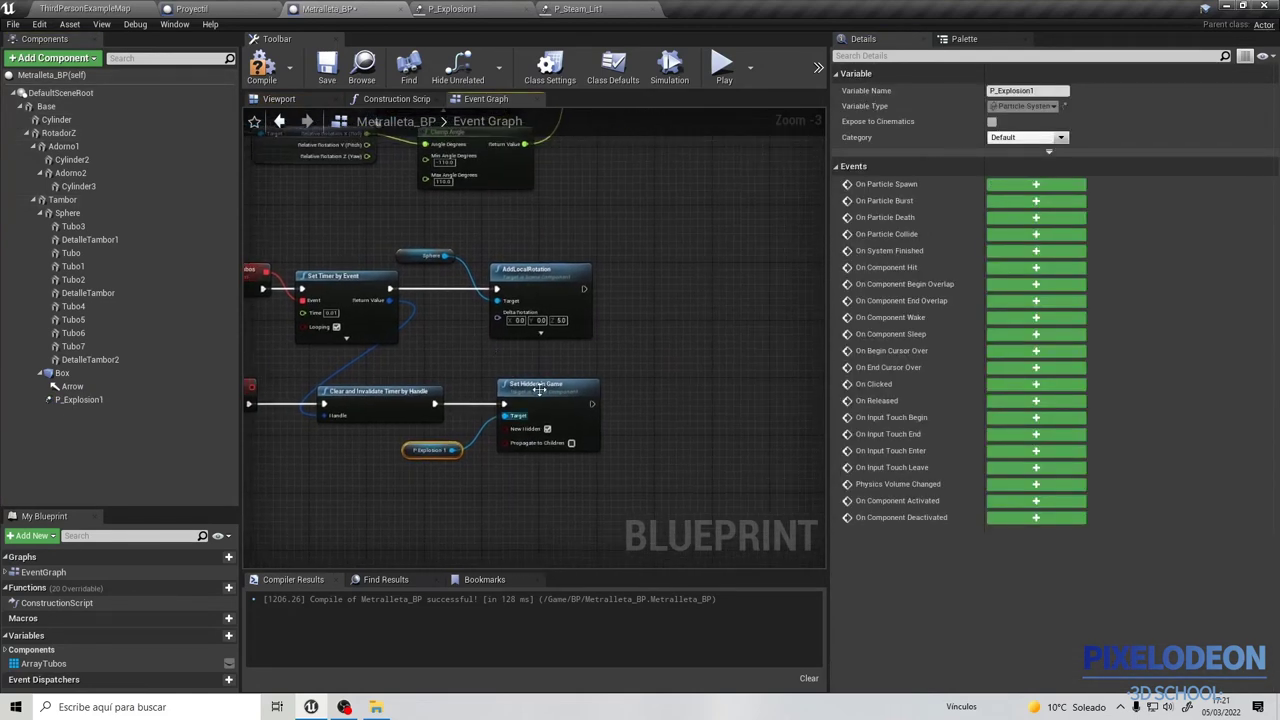
{"action": "left_click", "coordinate": [535, 397]}
{"action": "right_click", "coordinate": [649, 310]}
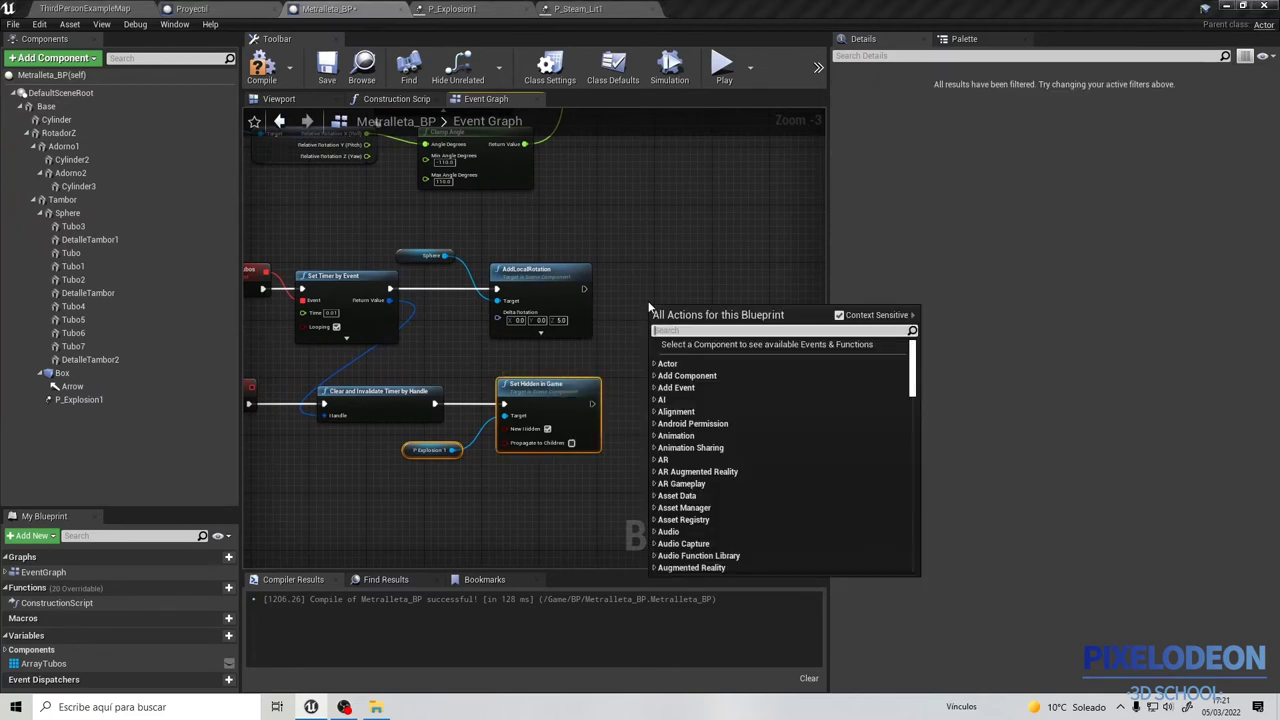
{"action": "left_click", "coordinate": [657, 275]}
{"action": "left_click", "coordinate": [431, 449]}
{"action": "left_click", "coordinate": [530, 391], "text": "ctrl"}
{"action": "key", "text": "ctrl+c"}
{"action": "key", "text": "ctrl+v"}
Wire AddLocalRotation into the copied Set Hidden in Game to unhide P_Explosion1, and save all.
{"action": "left_click_drag", "start_coordinate": [583, 290], "coordinate": [598, 293]}
{"action": "left_click_drag", "start_coordinate": [688, 313], "coordinate": [690, 312]}
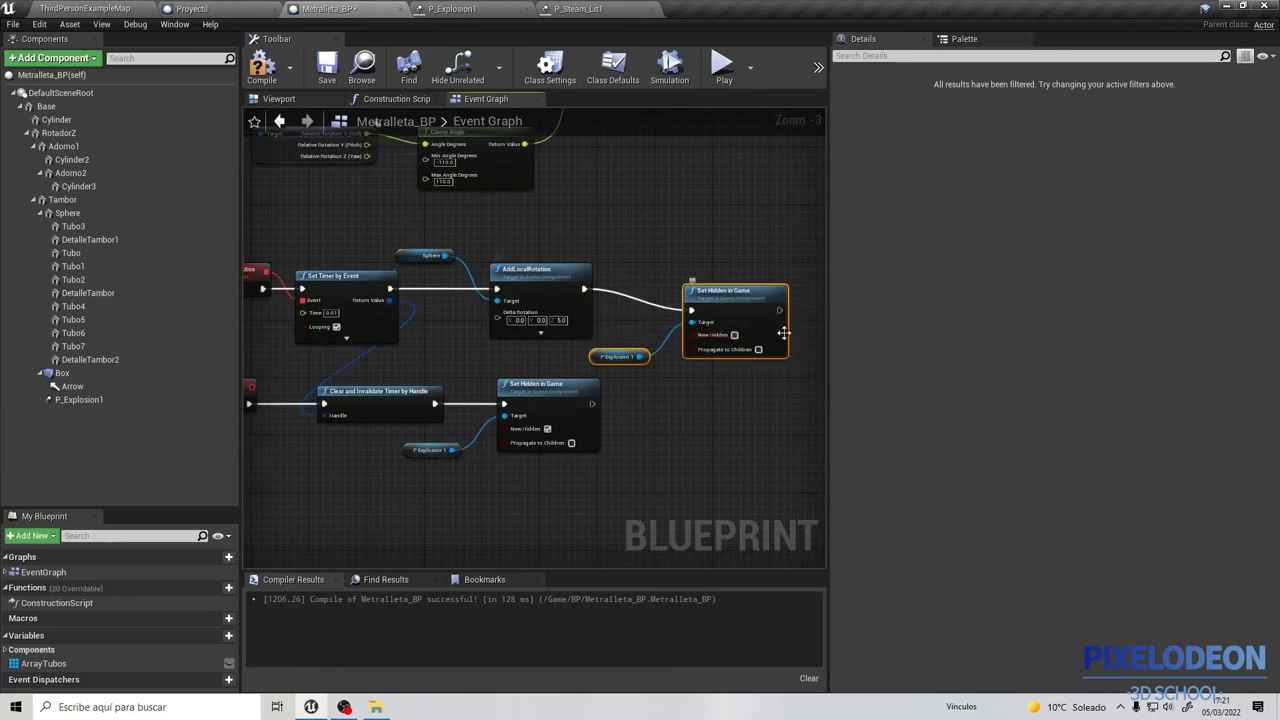
{"action": "left_click_drag", "start_coordinate": [784, 333], "coordinate": [769, 304]}
{"action": "left_click", "coordinate": [327, 65]}
{"action": "left_click", "coordinate": [85, 8]}
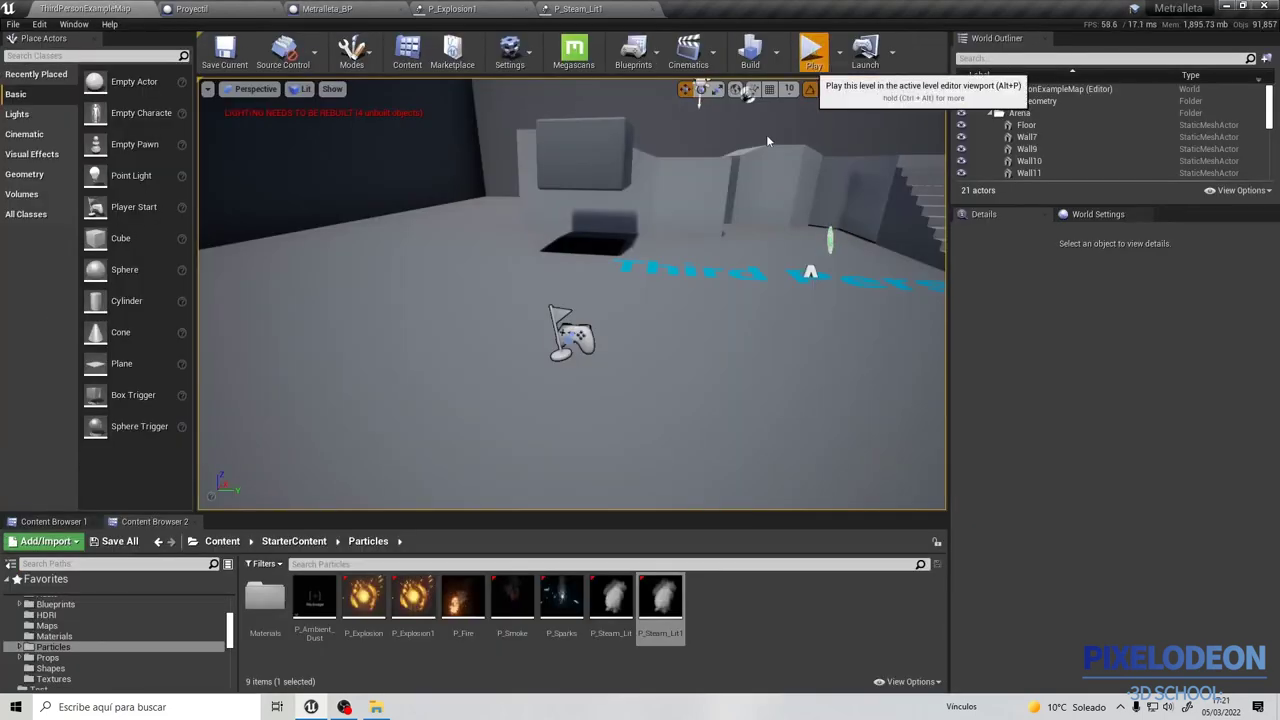
Play-test the level, walking the character to the turret to check the steam, then stop.
{"action": "left_click", "coordinate": [813, 52]}
{"action": "key", "text": "w"}
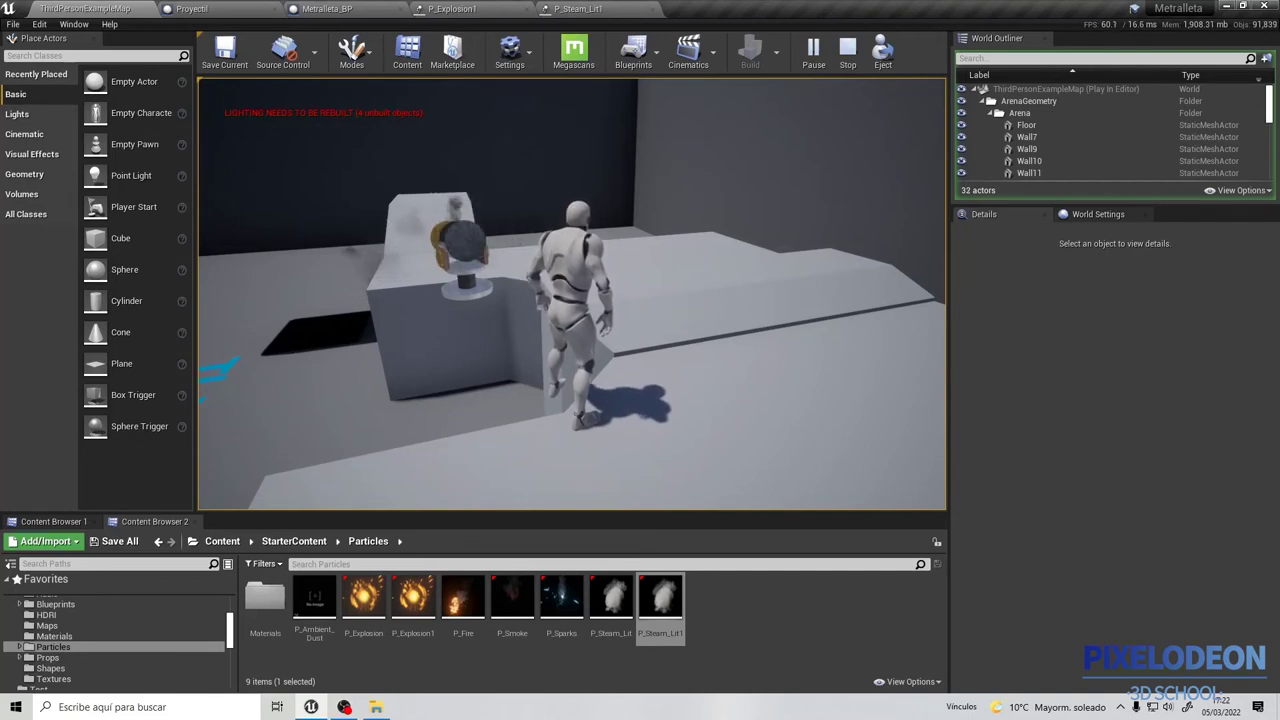
{"action": "key", "text": "Escape"}
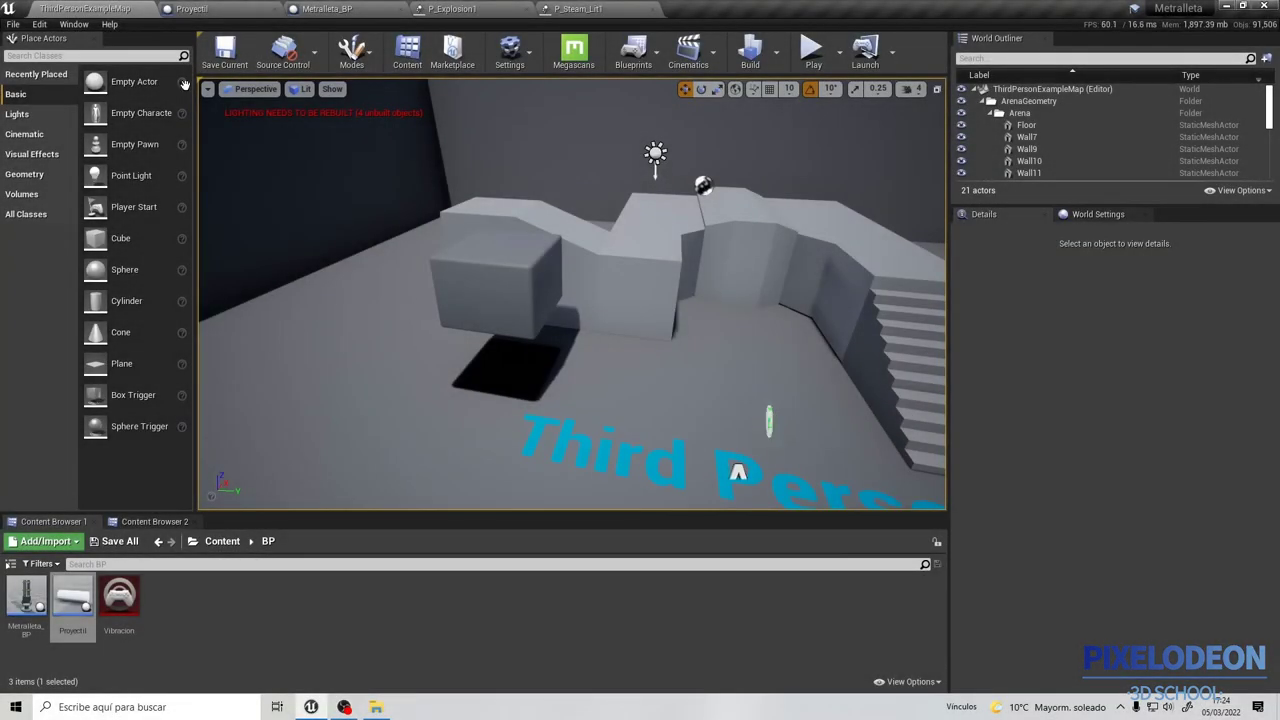
Locate the level cube's 1M_Cube_Chamfer mesh and duplicate it as 1M_Cube_Chamfer1.
{"action": "left_click", "coordinate": [488, 291]}
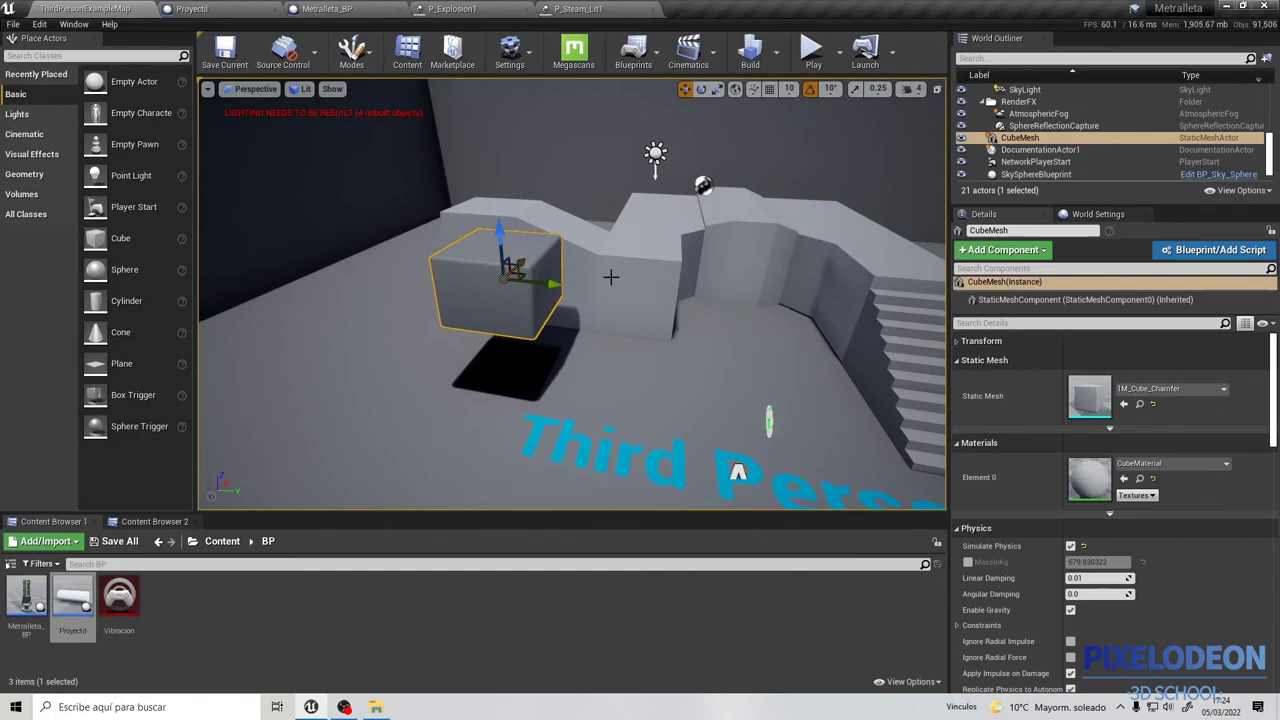
{"action": "left_click", "coordinate": [1139, 403]}
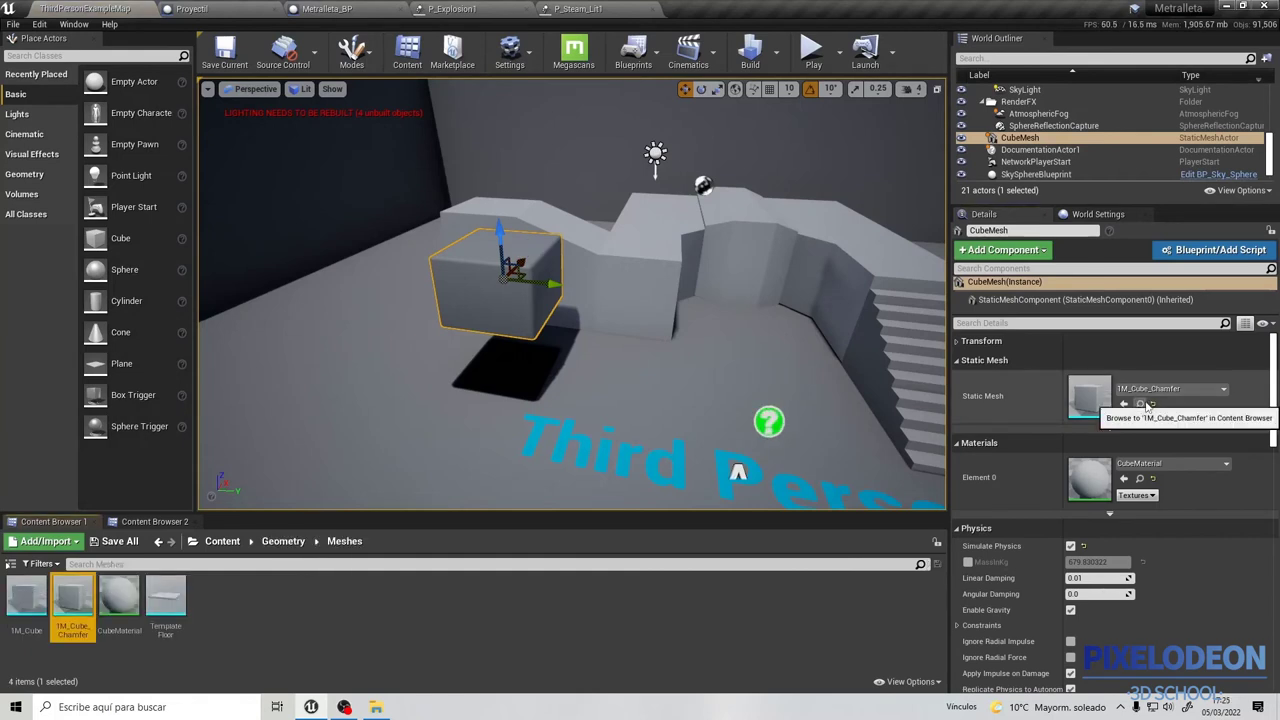
{"action": "right_click", "coordinate": [75, 600]}
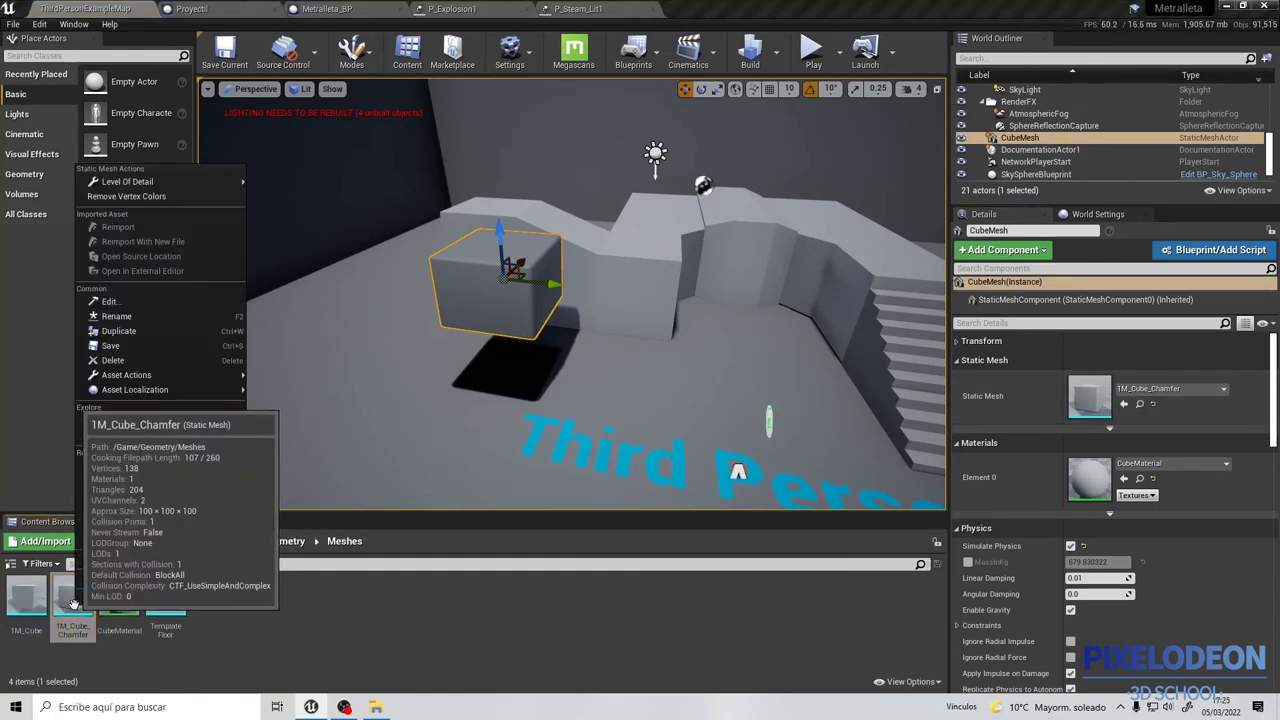
{"action": "left_click", "coordinate": [189, 335]}
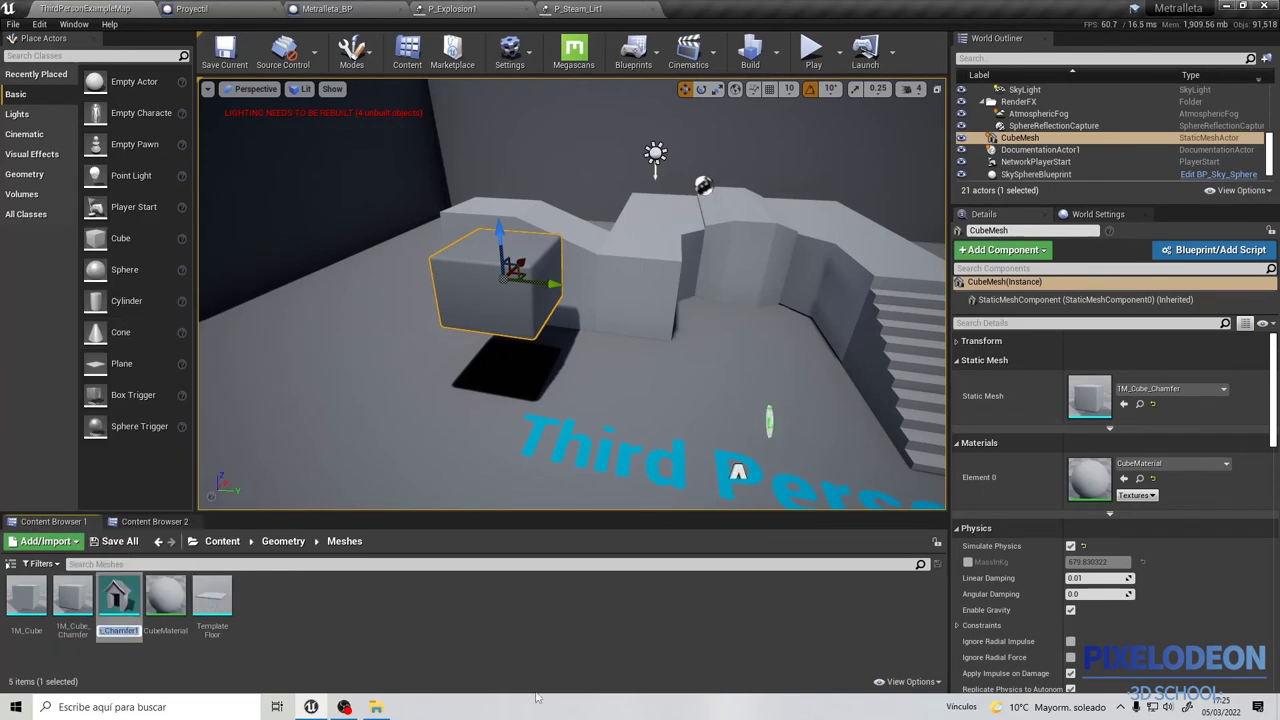
{"action": "key", "text": "Return"}
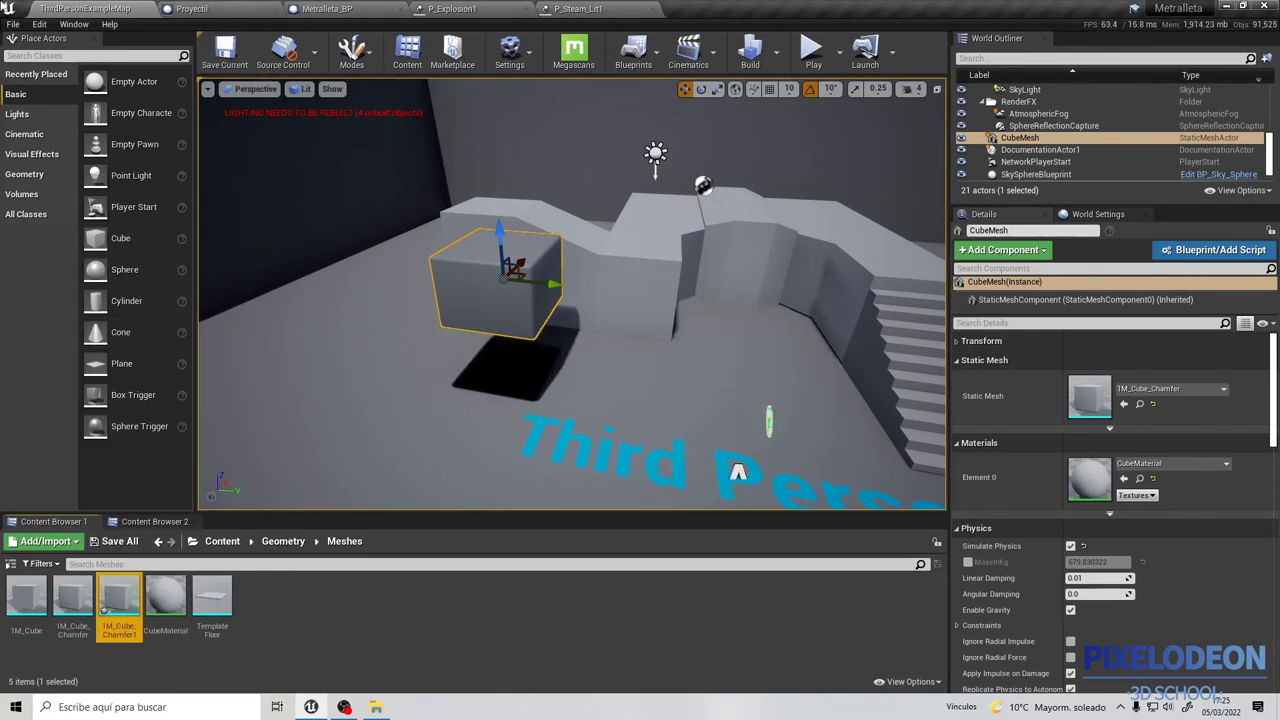
{"action": "left_click", "coordinate": [39, 23]}
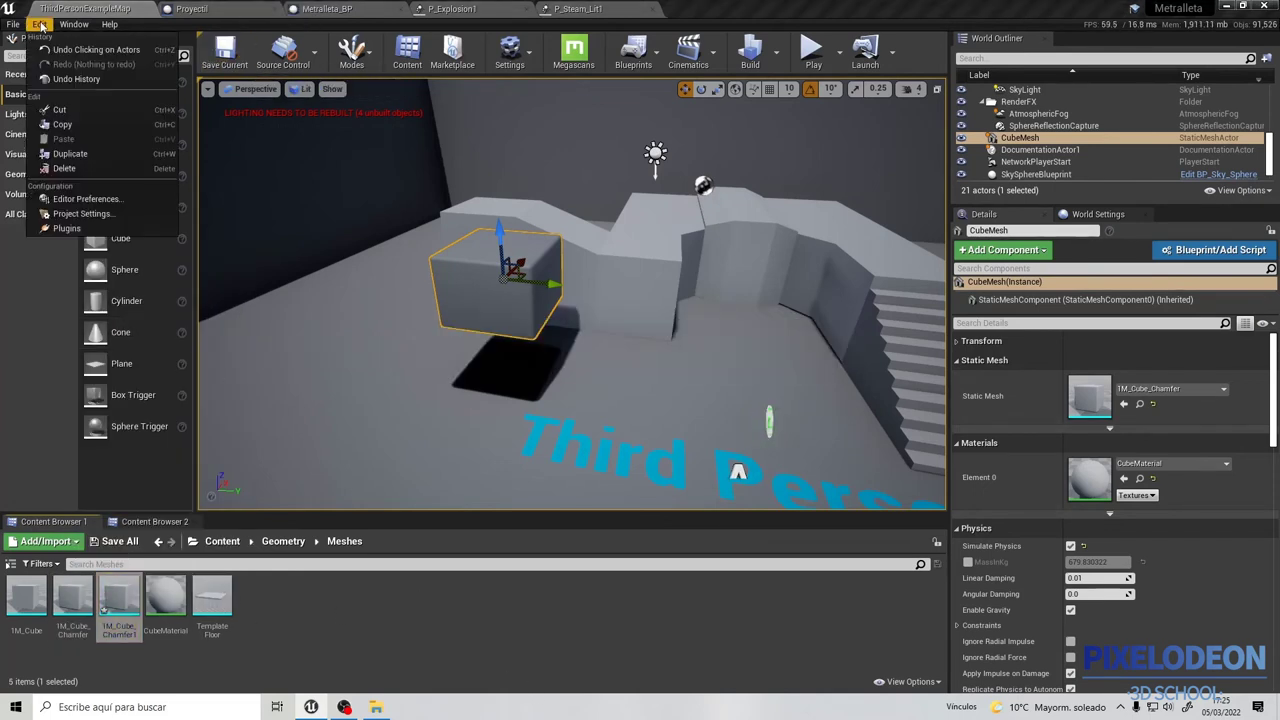
Enable the Apex Destruction plugin, save the new mesh, restart, and reopen previous asset editors.
{"action": "left_click", "coordinate": [72, 227]}
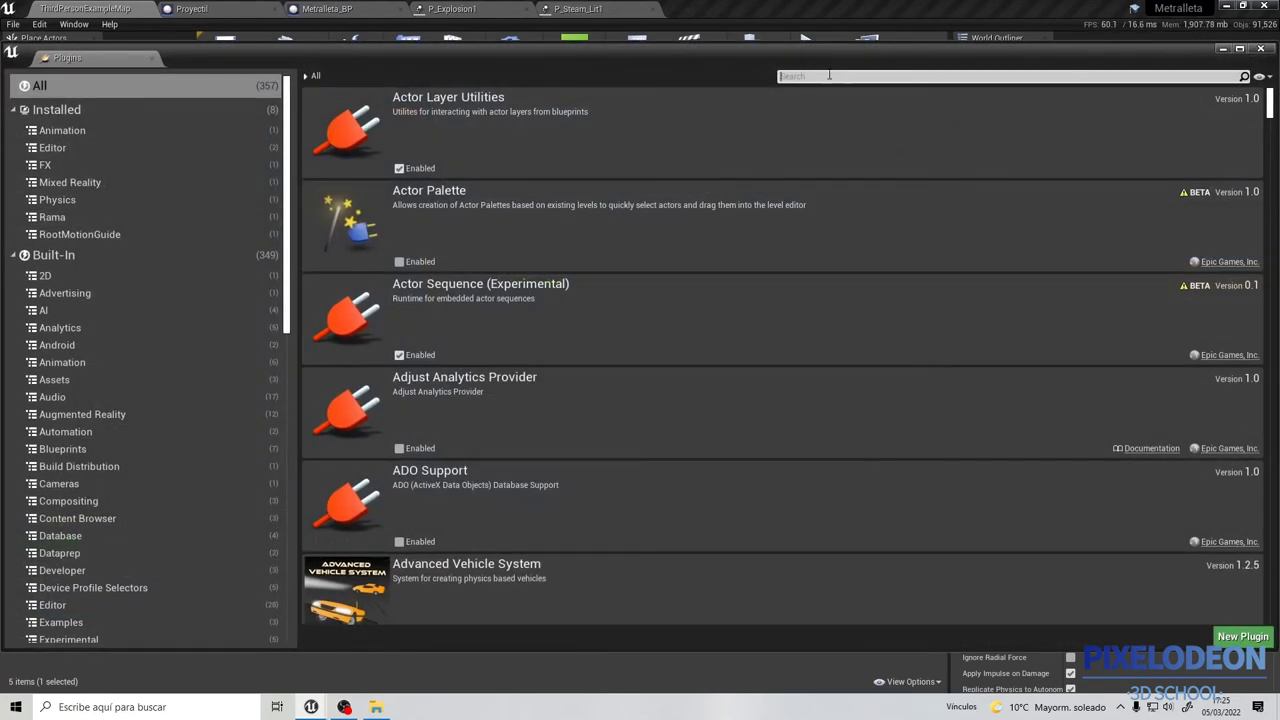
{"action": "type", "text": "ape"}
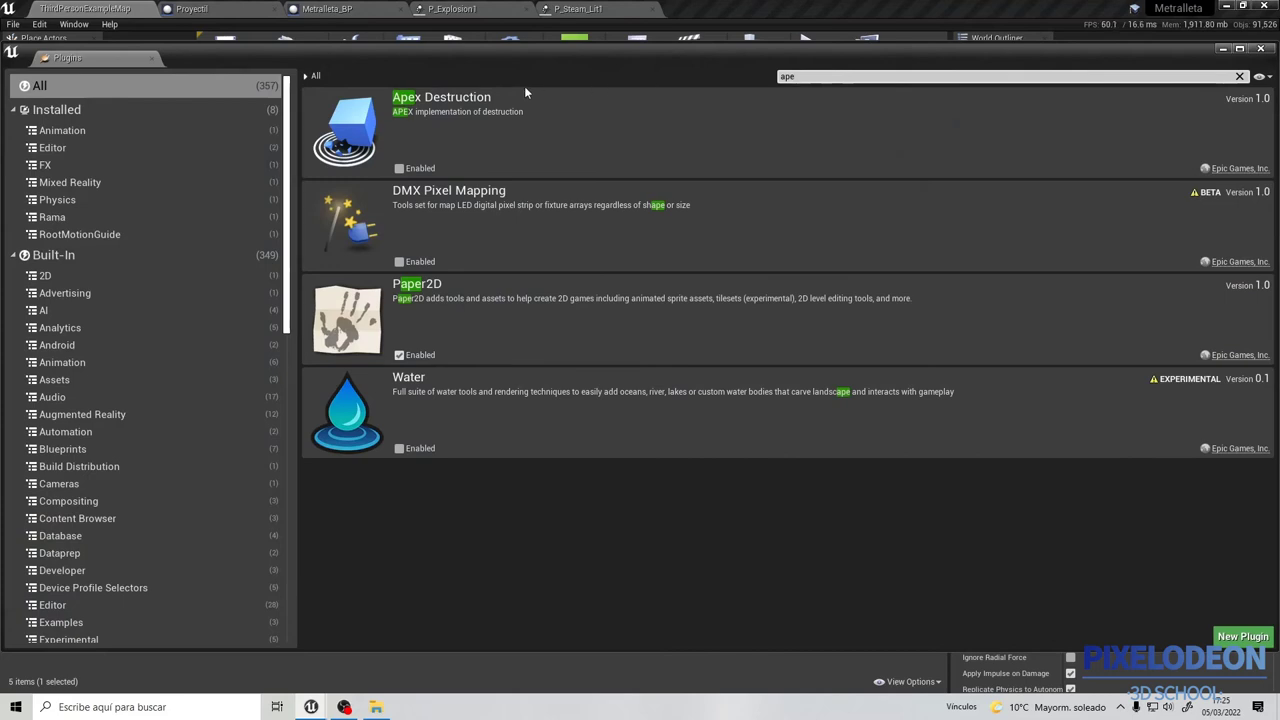
{"action": "left_click", "coordinate": [399, 168]}
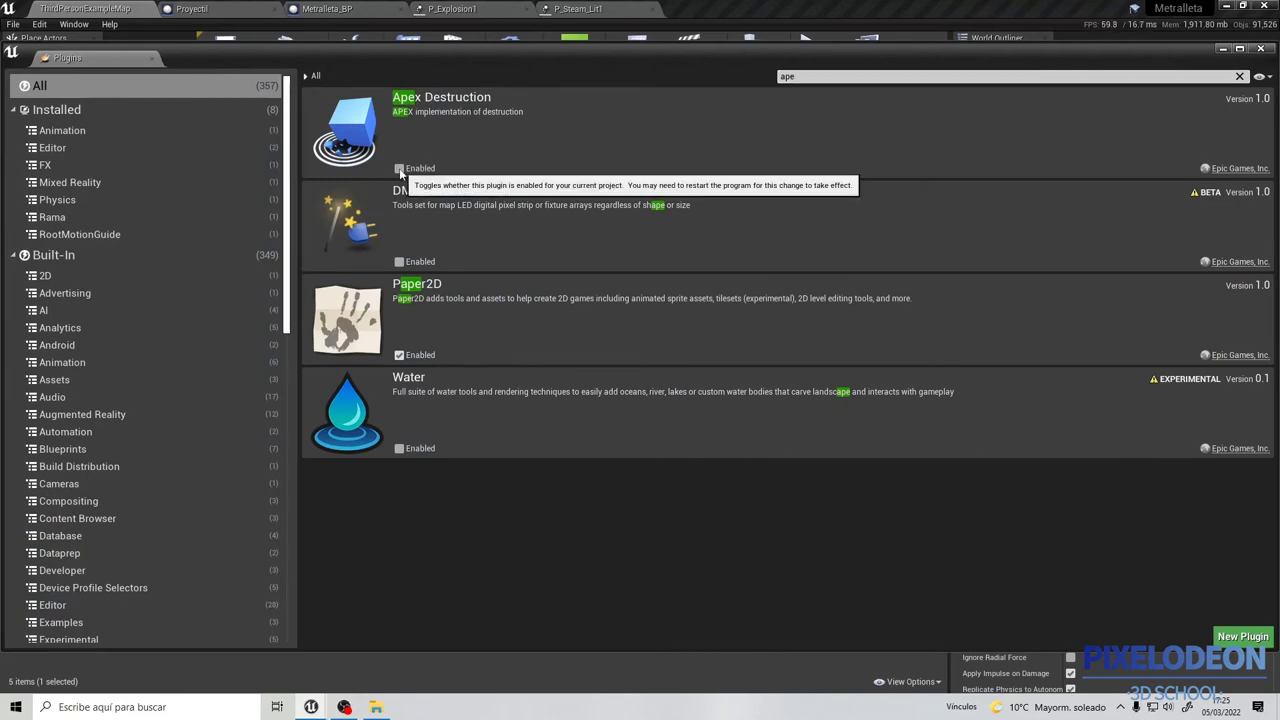
{"action": "left_click", "coordinate": [1236, 610]}
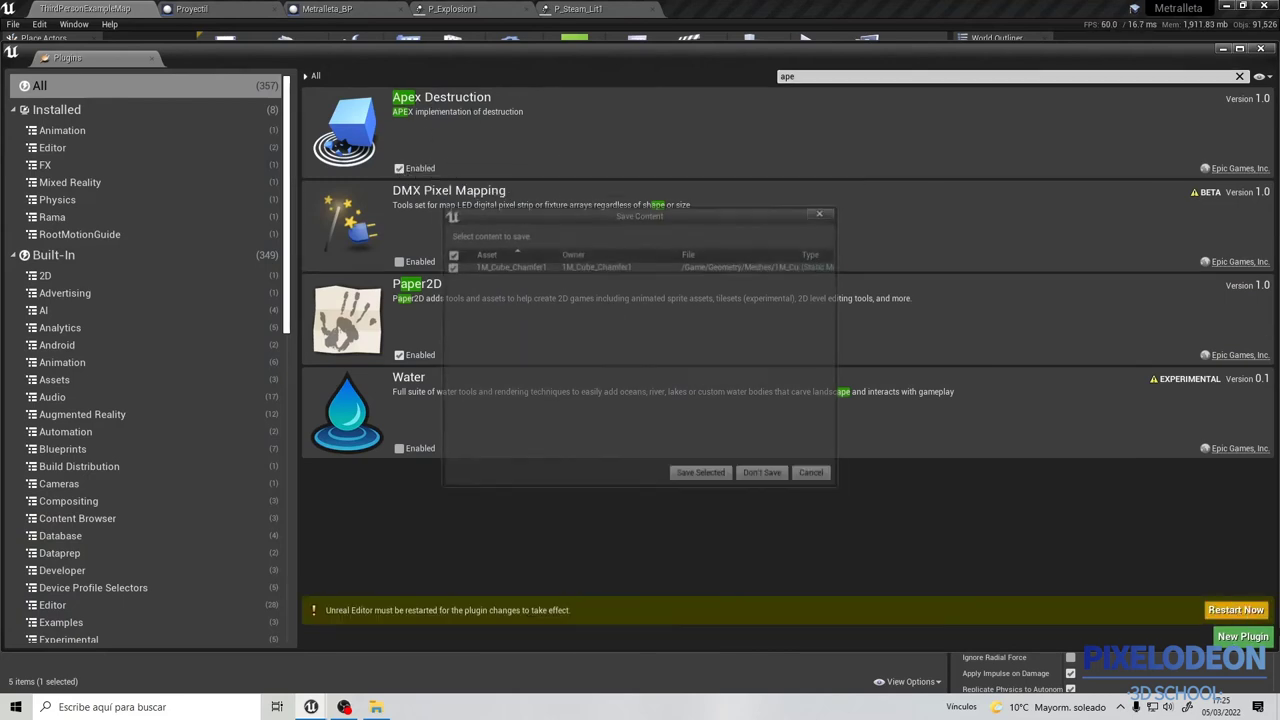
{"action": "left_click", "coordinate": [705, 478]}
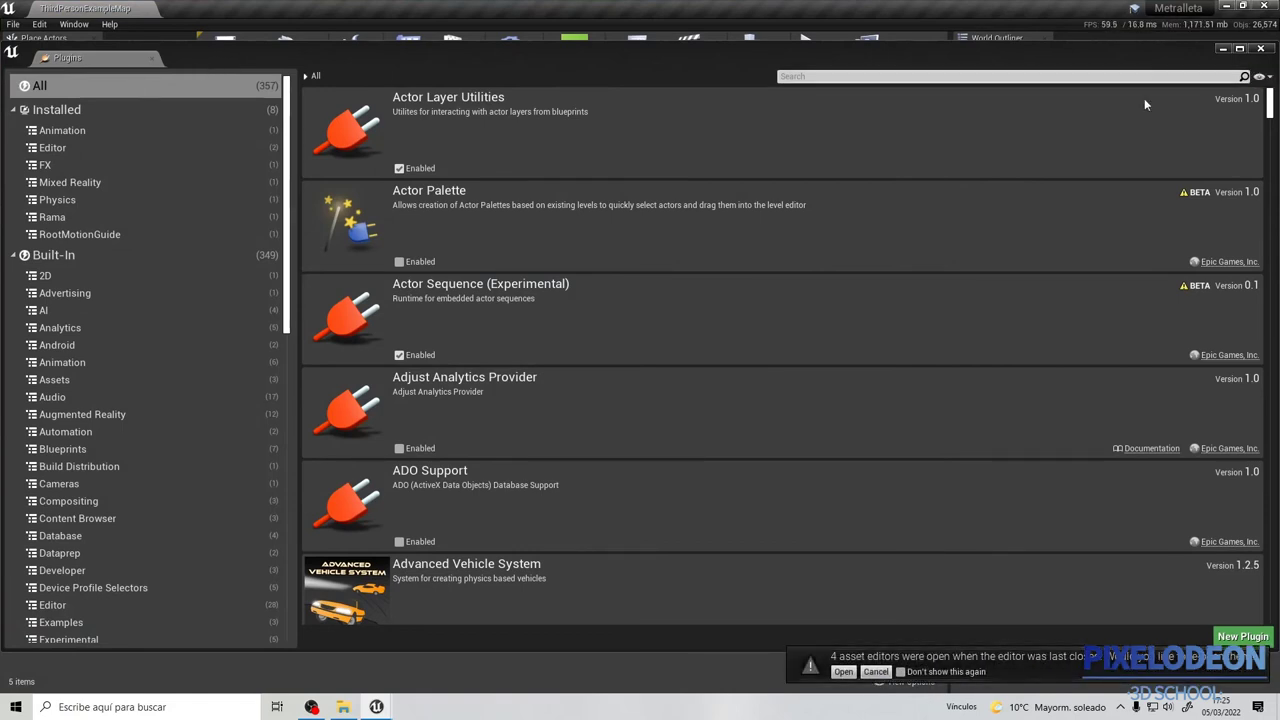
{"action": "left_click", "coordinate": [845, 672]}
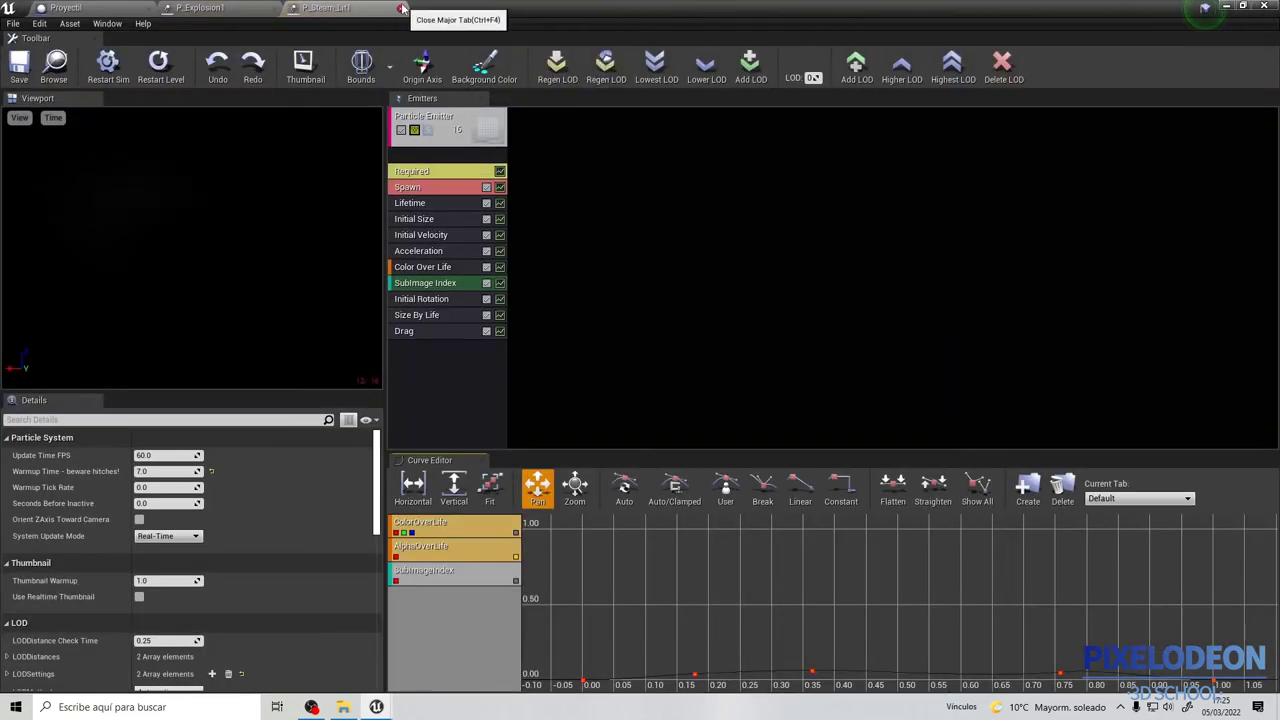
Close the P_Steam_Lit1 and P_Explosion1 editors and the Plugins browser, returning to ThirdPersonExampleMap.
{"action": "left_click", "coordinate": [366, 8]}
{"action": "left_click", "coordinate": [275, 8]}
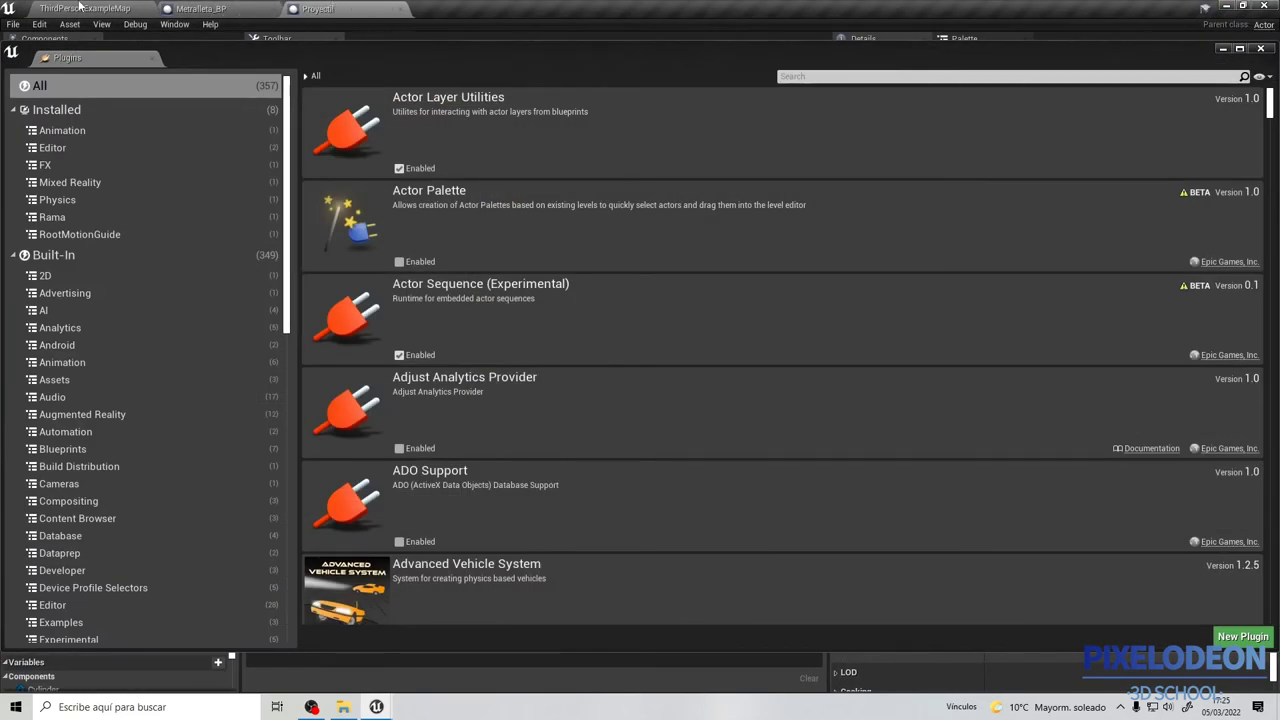
{"action": "left_click", "coordinate": [80, 7]}
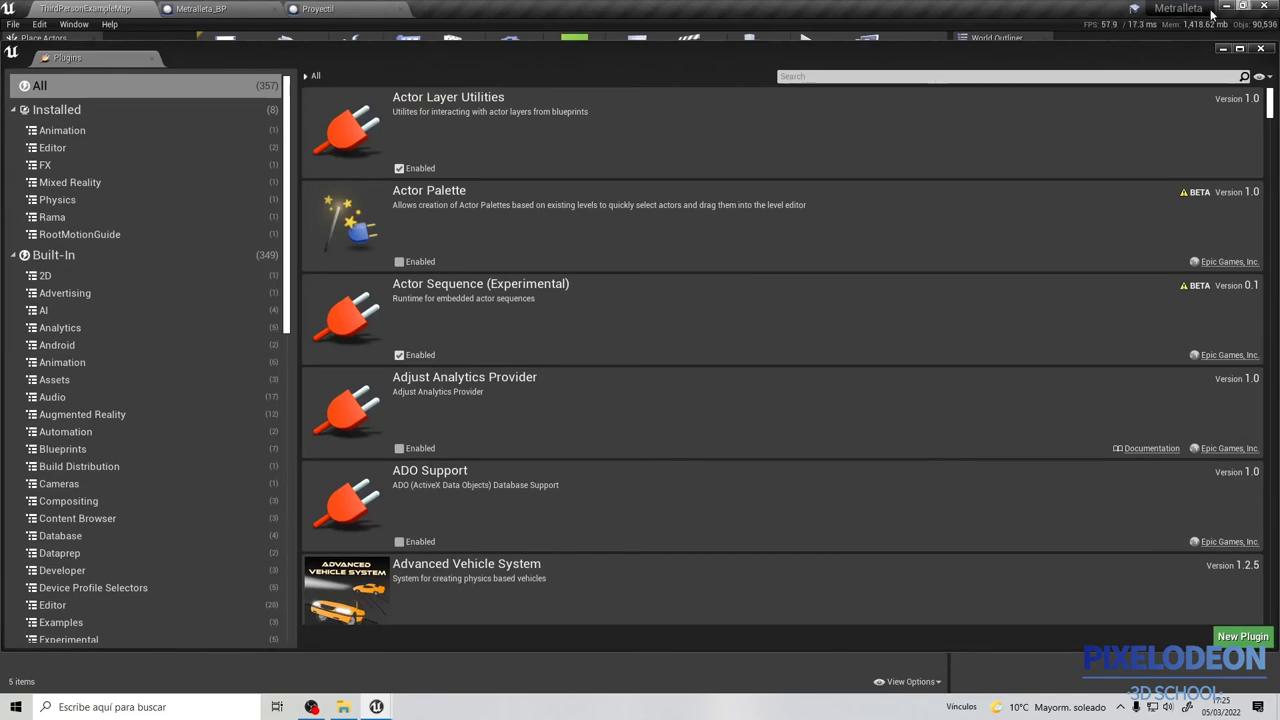
{"action": "left_click", "coordinate": [1263, 49]}
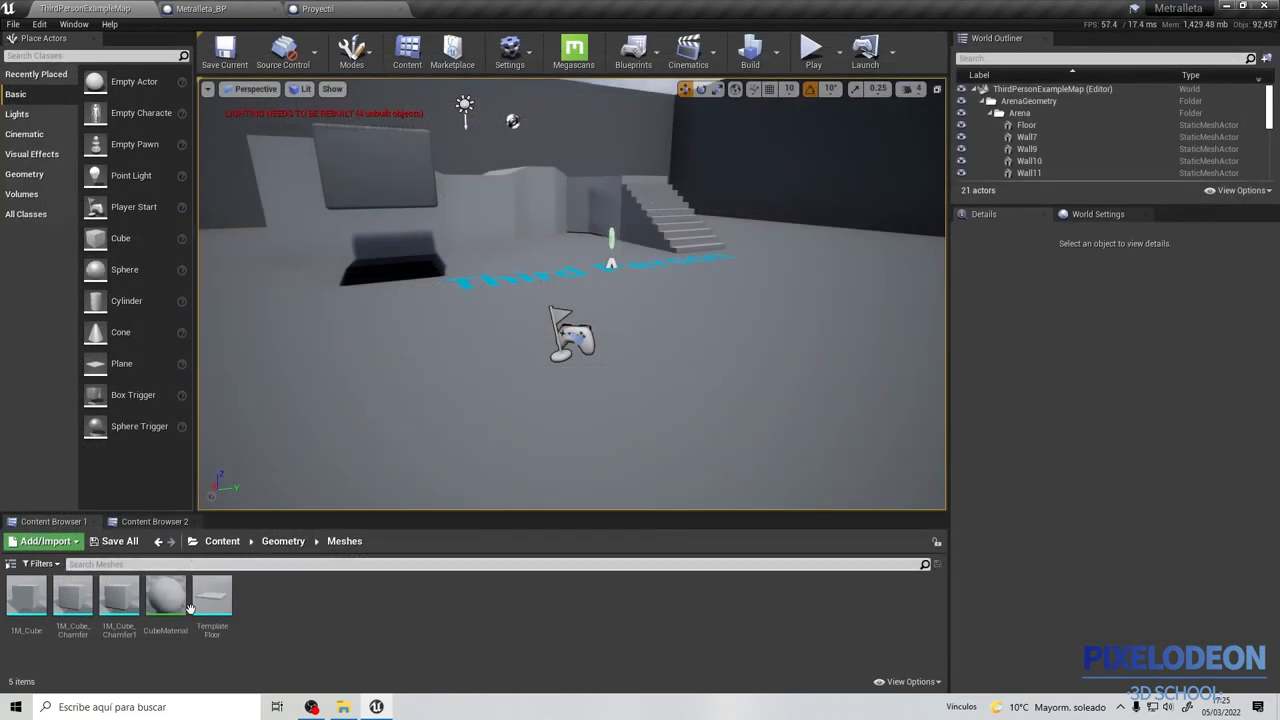
{"action": "right_click", "coordinate": [128, 630]}
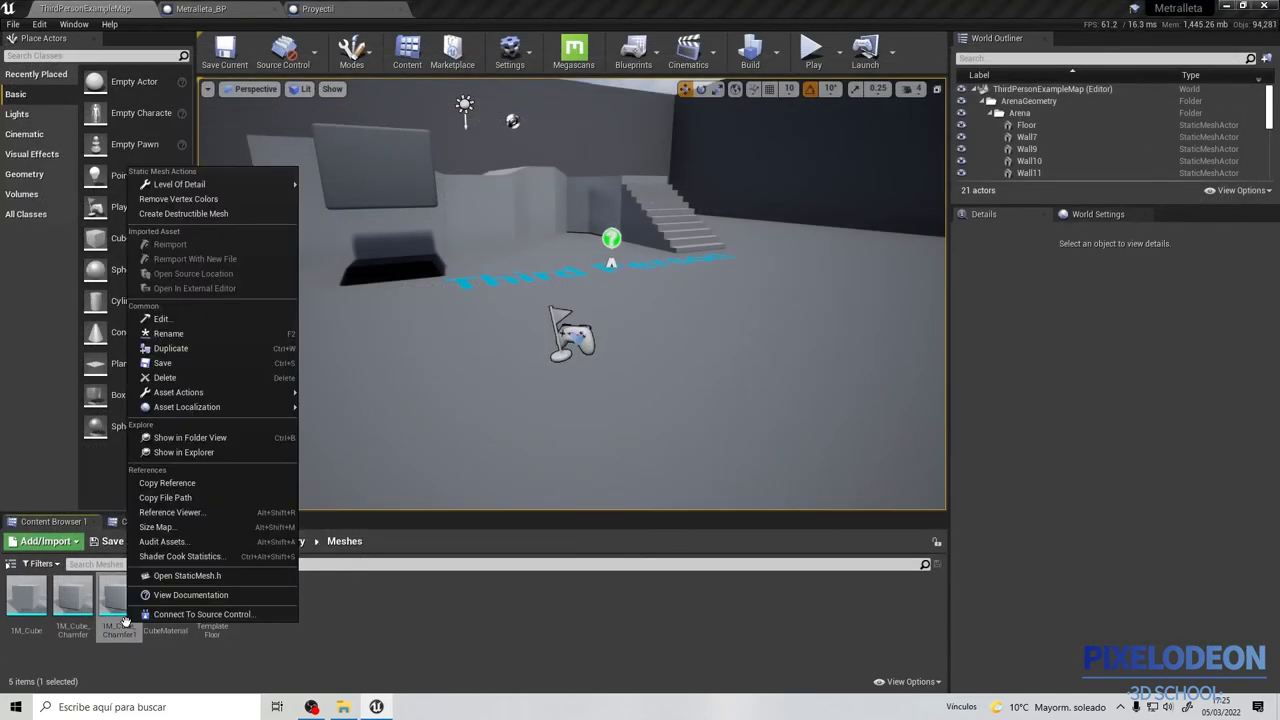
Create 1M_Cube_Chamfer1_DM with impact damage enabled and fracture it into 25 Voronoi cells.
{"action": "left_click", "coordinate": [209, 215]}
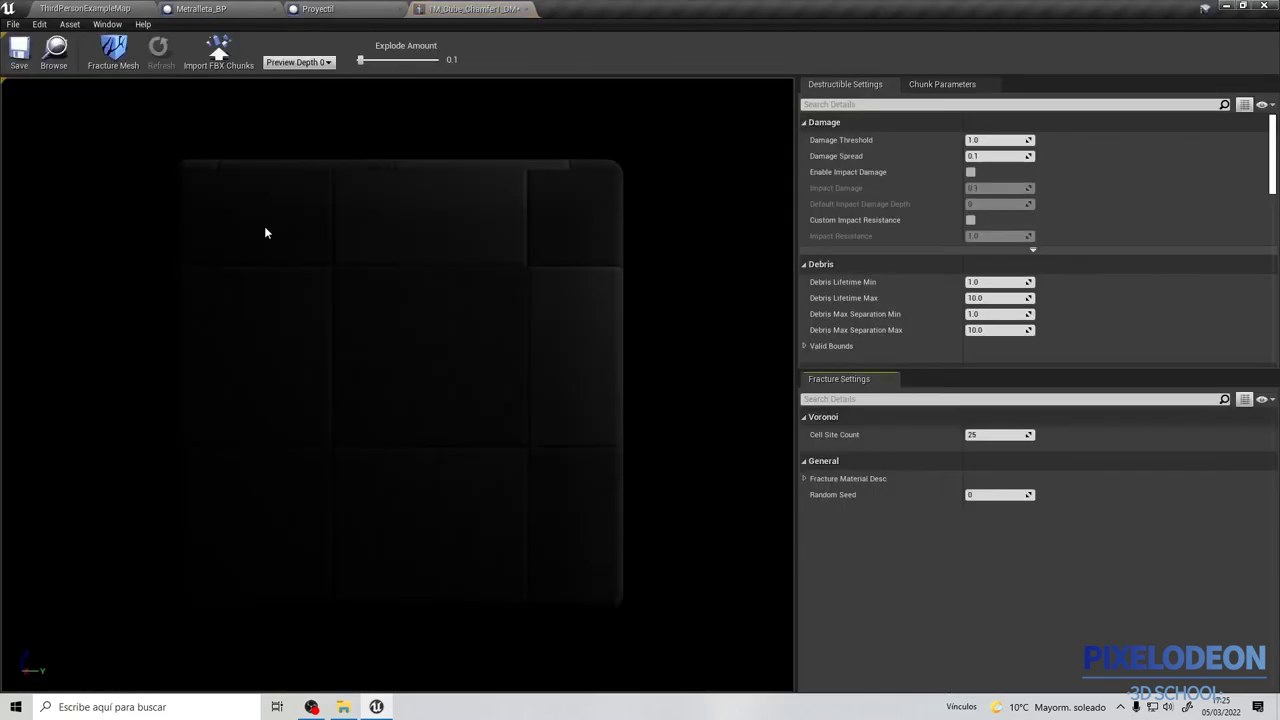
{"action": "scroll", "coordinate": [430, 240], "scroll_direction": "up", "scroll_amount": 2}
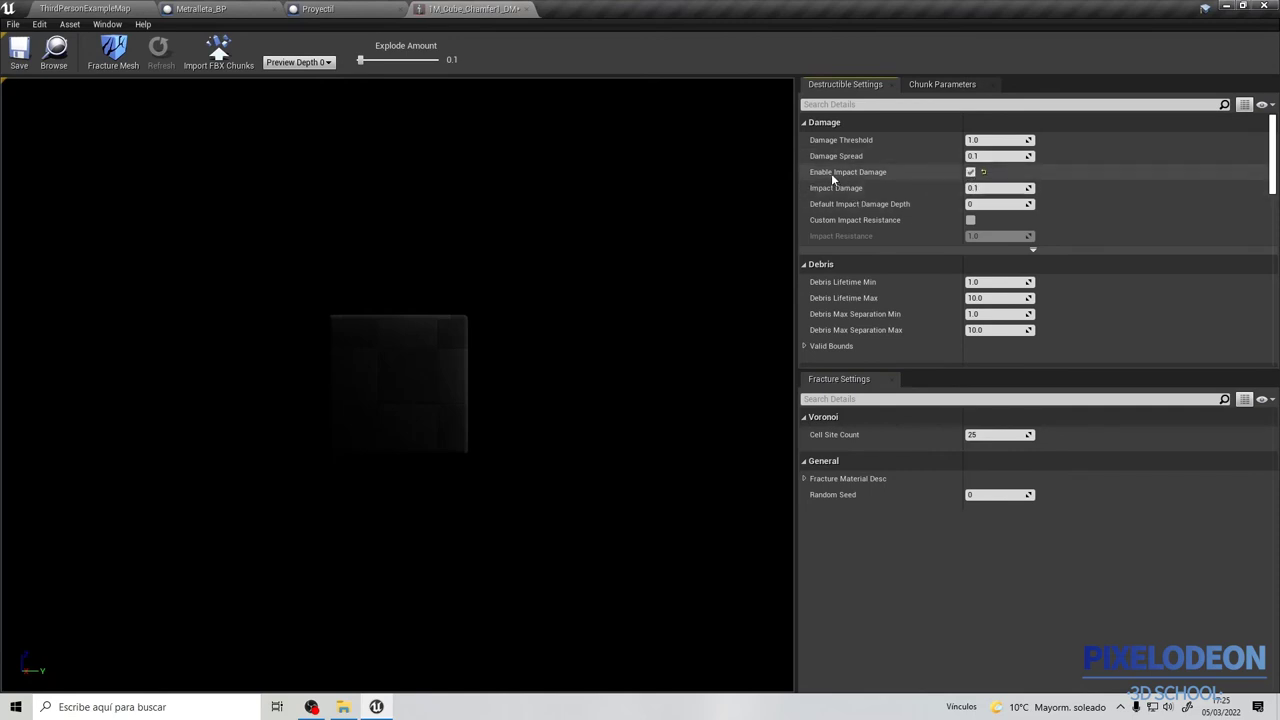
{"action": "left_click", "coordinate": [113, 50]}
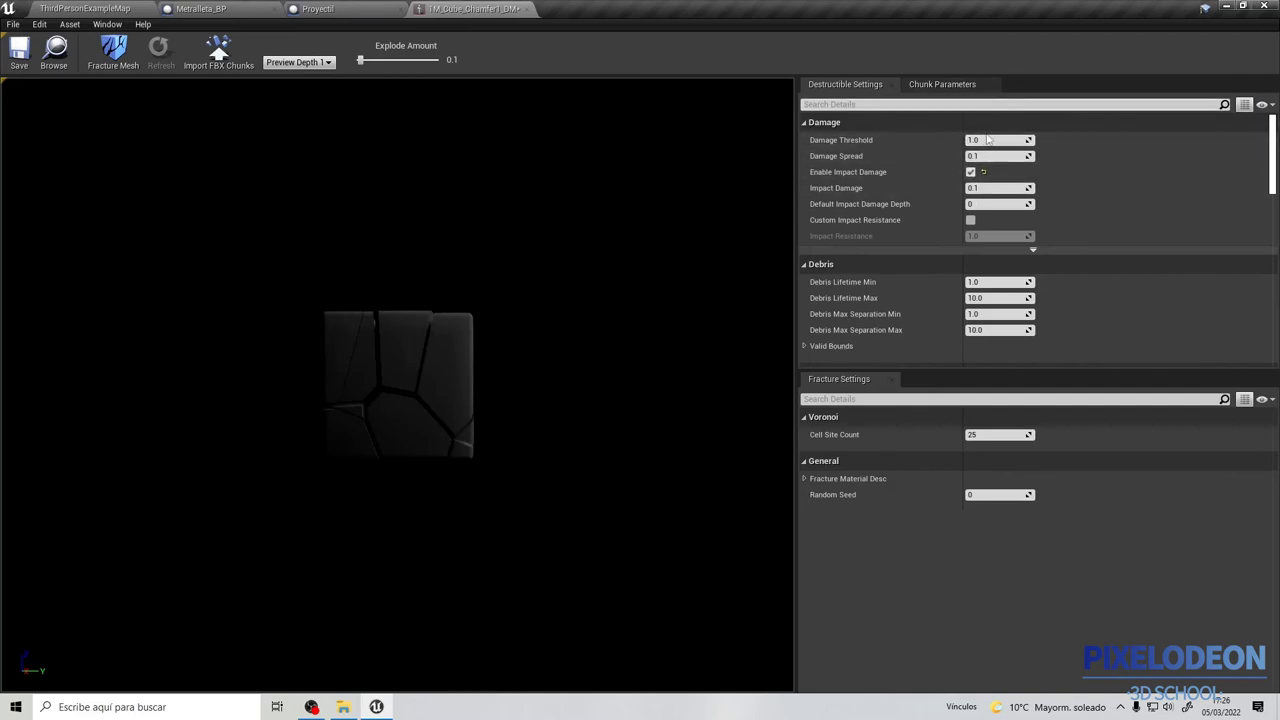
{"action": "scroll", "coordinate": [1020, 346], "scroll_direction": "down", "scroll_amount": 3}
{"action": "scroll", "coordinate": [1009, 366], "scroll_direction": "down", "scroll_amount": 2}
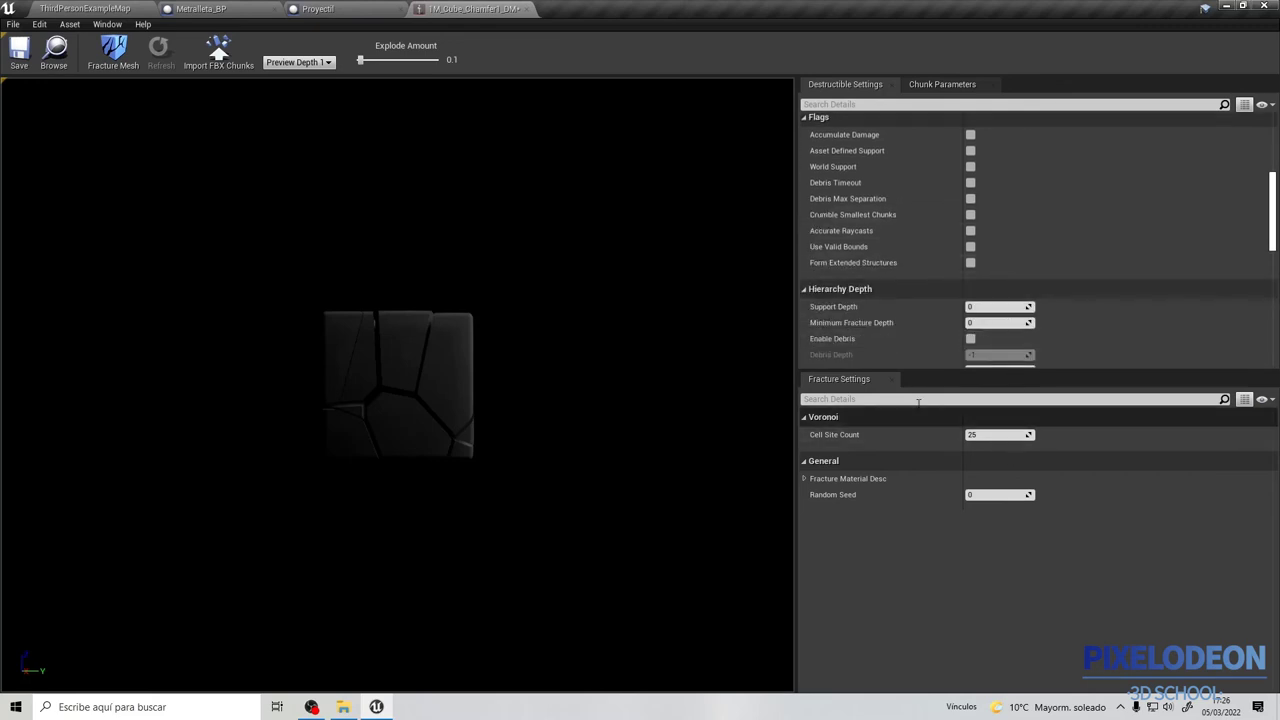
{"action": "left_click", "coordinate": [61, 7]}
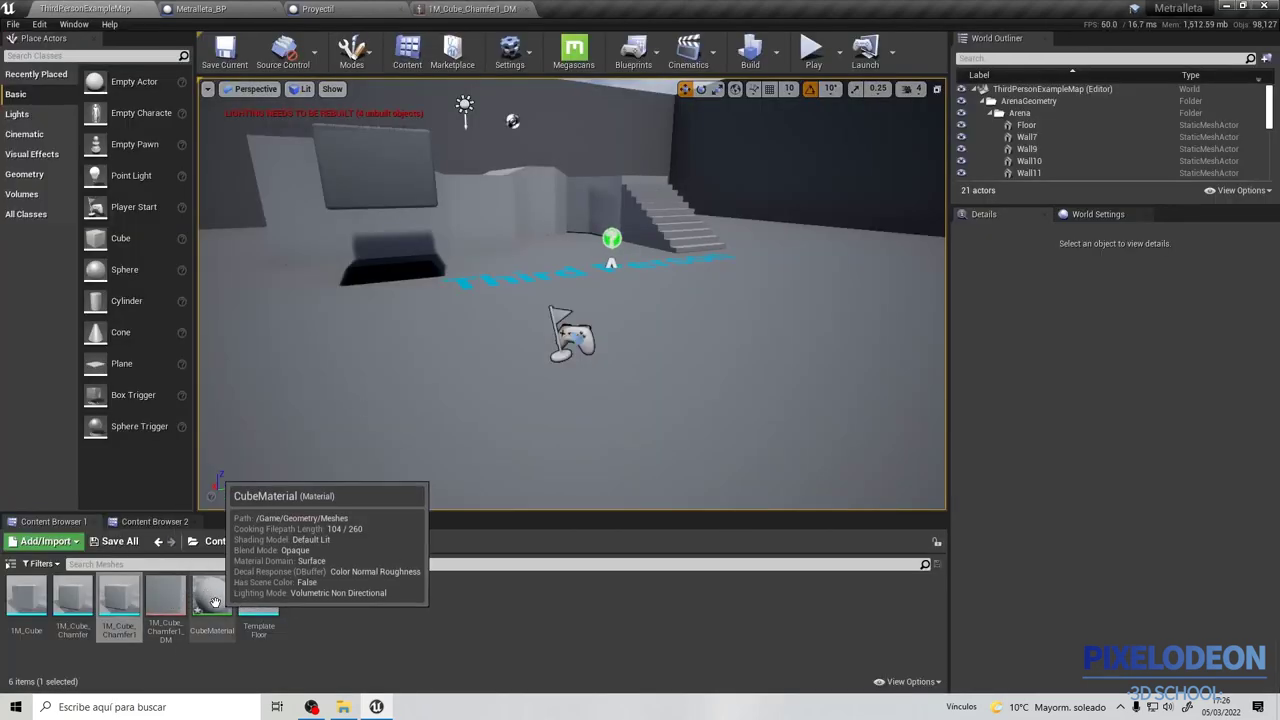
Place 1M_Cube_Chamfer1_DM in front of the stairs and play-test the level.
{"action": "left_click_drag", "start_coordinate": [165, 600], "coordinate": [527, 222]}
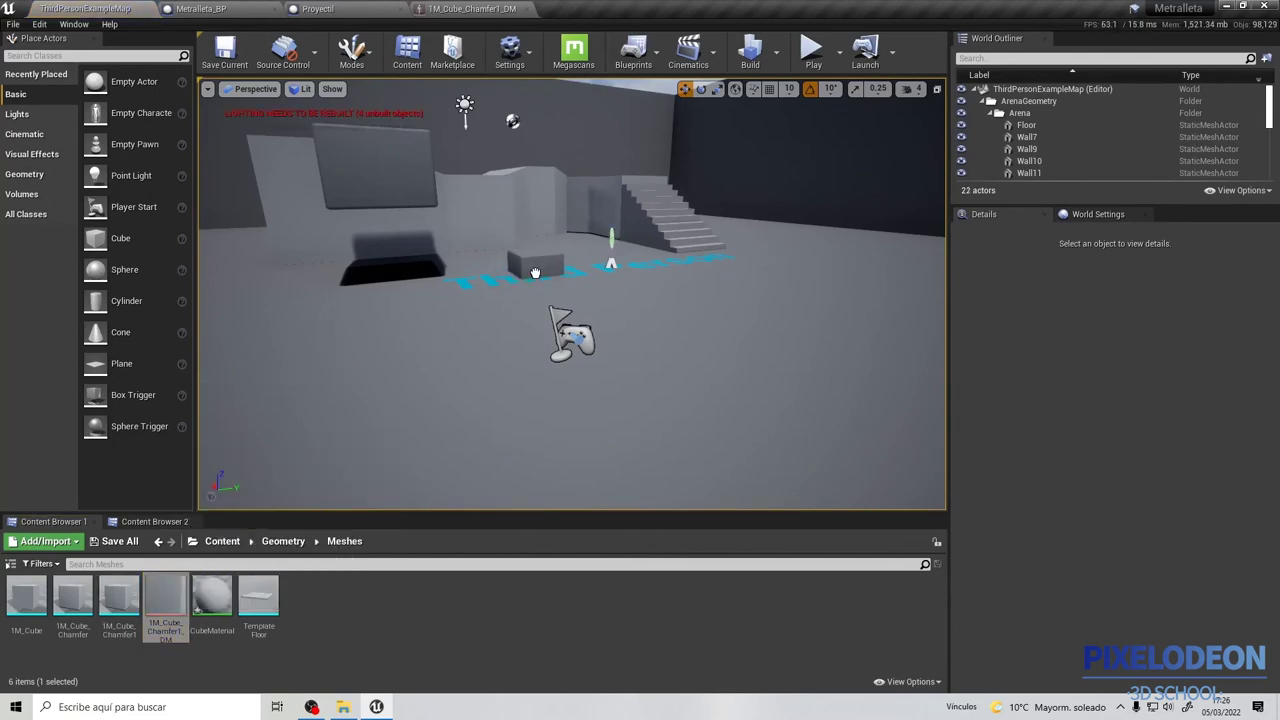
{"action": "left_click_drag", "start_coordinate": [524, 284], "coordinate": [514, 293]}
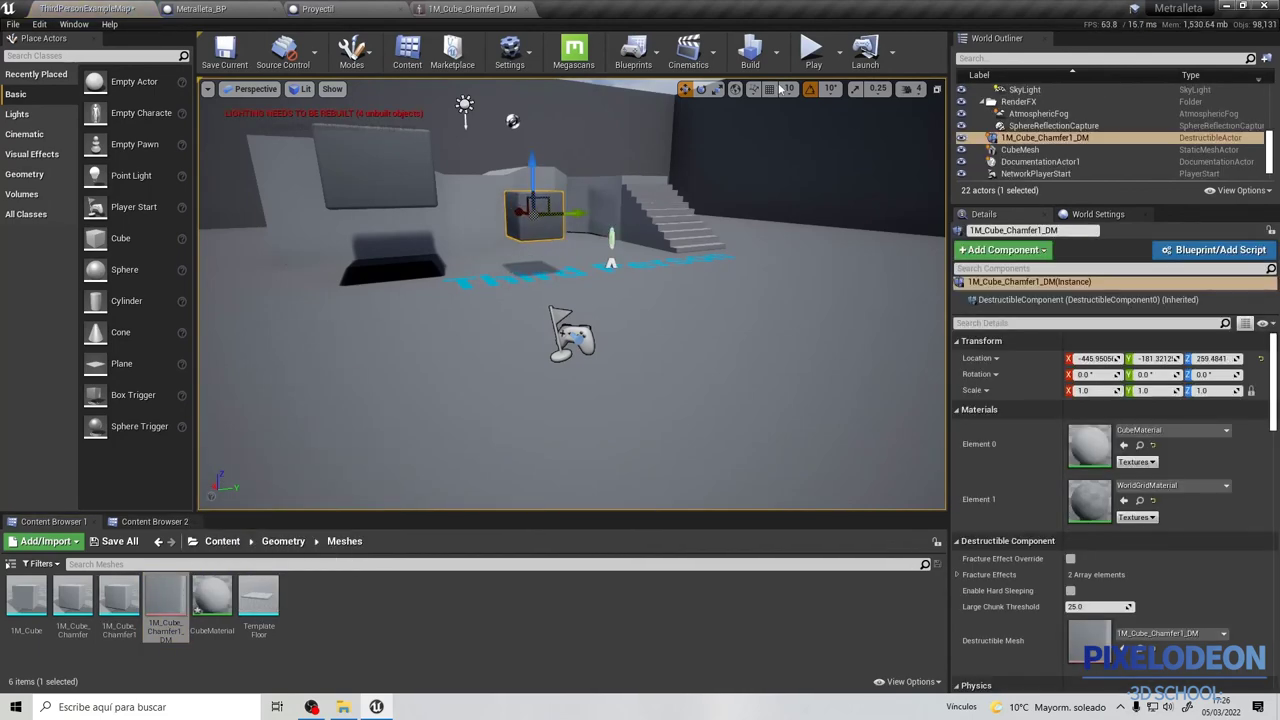
{"action": "left_click", "coordinate": [813, 62]}
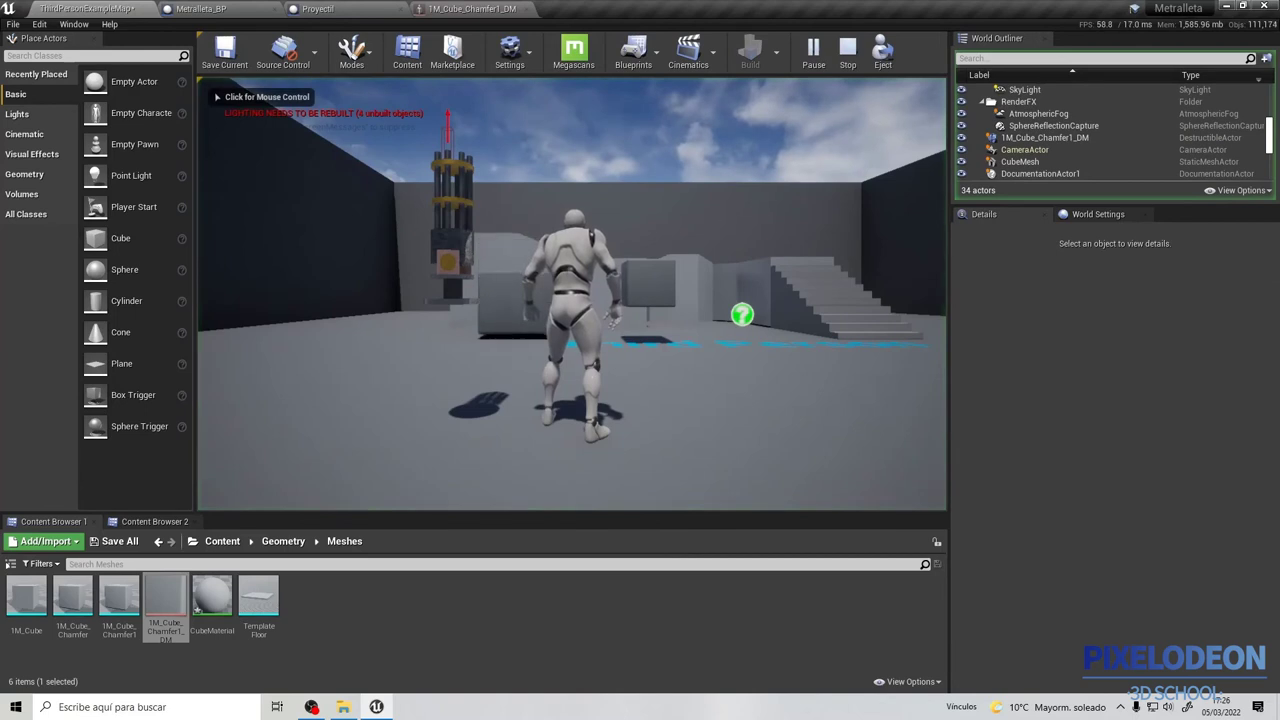
{"action": "left_click", "coordinate": [712, 216]}
{"action": "key", "text": "w"}
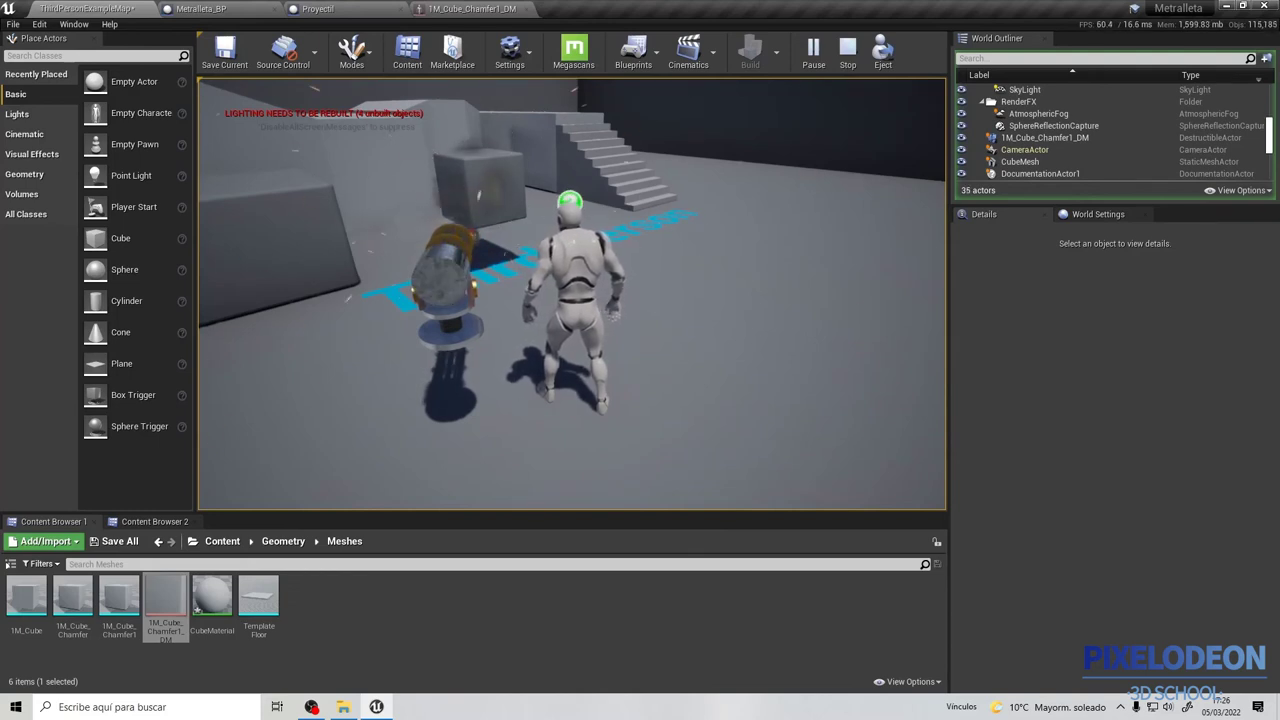
{"action": "key", "text": "Escape"}
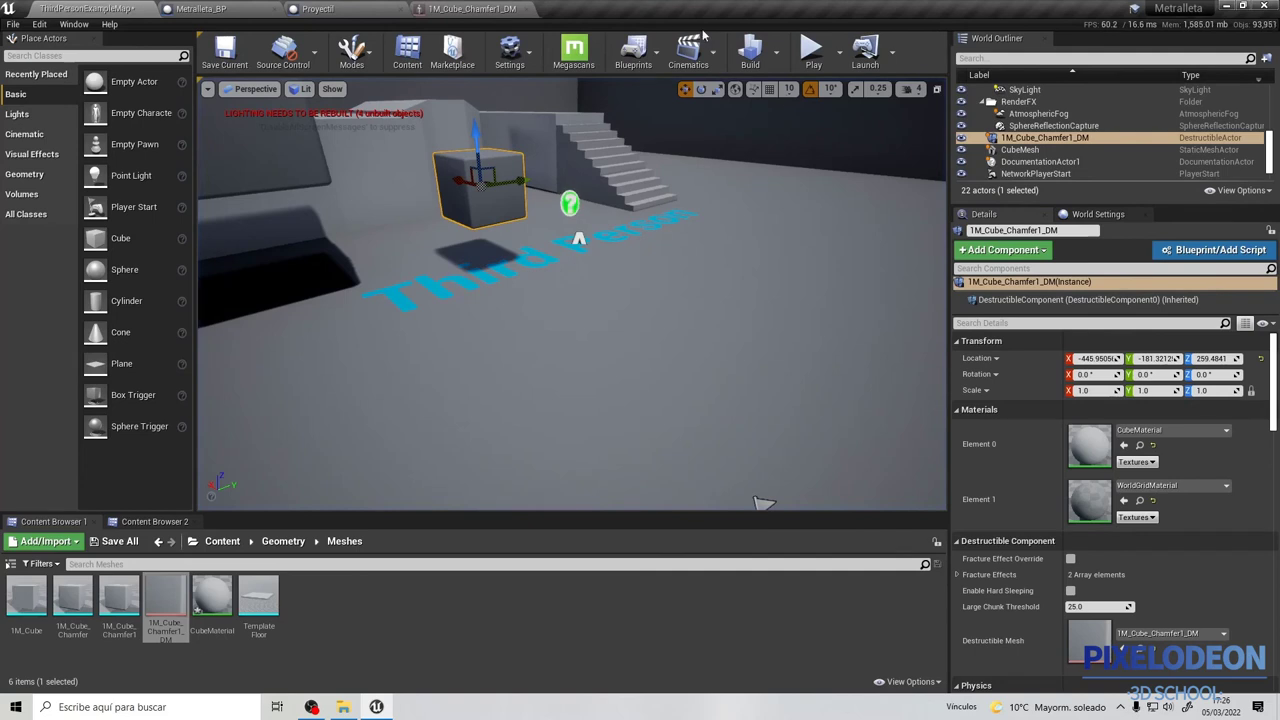
Turn on Simulate Physics for the destructible cube with 0.01 linear damping.
{"action": "scroll", "coordinate": [1036, 463], "scroll_direction": "down", "scroll_amount": 1}
{"action": "scroll", "coordinate": [1036, 463], "scroll_direction": "down", "scroll_amount": 2}
{"action": "scroll", "coordinate": [1045, 436], "scroll_direction": "down", "scroll_amount": 1}
{"action": "scroll", "coordinate": [1061, 437], "scroll_direction": "down", "scroll_amount": 1}
{"action": "type", "text": "0.01"}
{"action": "scroll", "coordinate": [1116, 528], "scroll_direction": "down", "scroll_amount": 3}
{"action": "scroll", "coordinate": [1047, 418], "scroll_direction": "up", "scroll_amount": 3}
{"action": "scroll", "coordinate": [1050, 418], "scroll_direction": "up", "scroll_amount": 2}
{"action": "scroll", "coordinate": [1051, 425], "scroll_direction": "up", "scroll_amount": 2}
{"action": "scroll", "coordinate": [1051, 425], "scroll_direction": "down", "scroll_amount": 2}
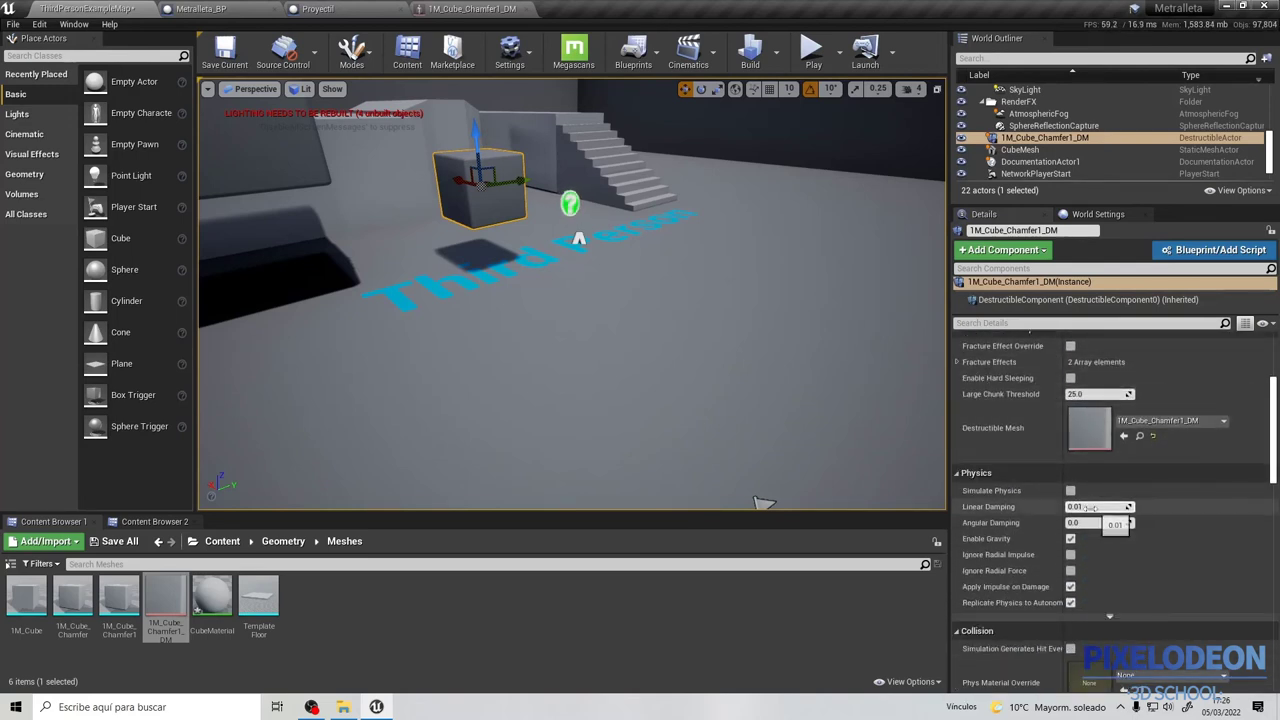
{"action": "scroll", "coordinate": [1080, 490], "scroll_direction": "down", "scroll_amount": 3}
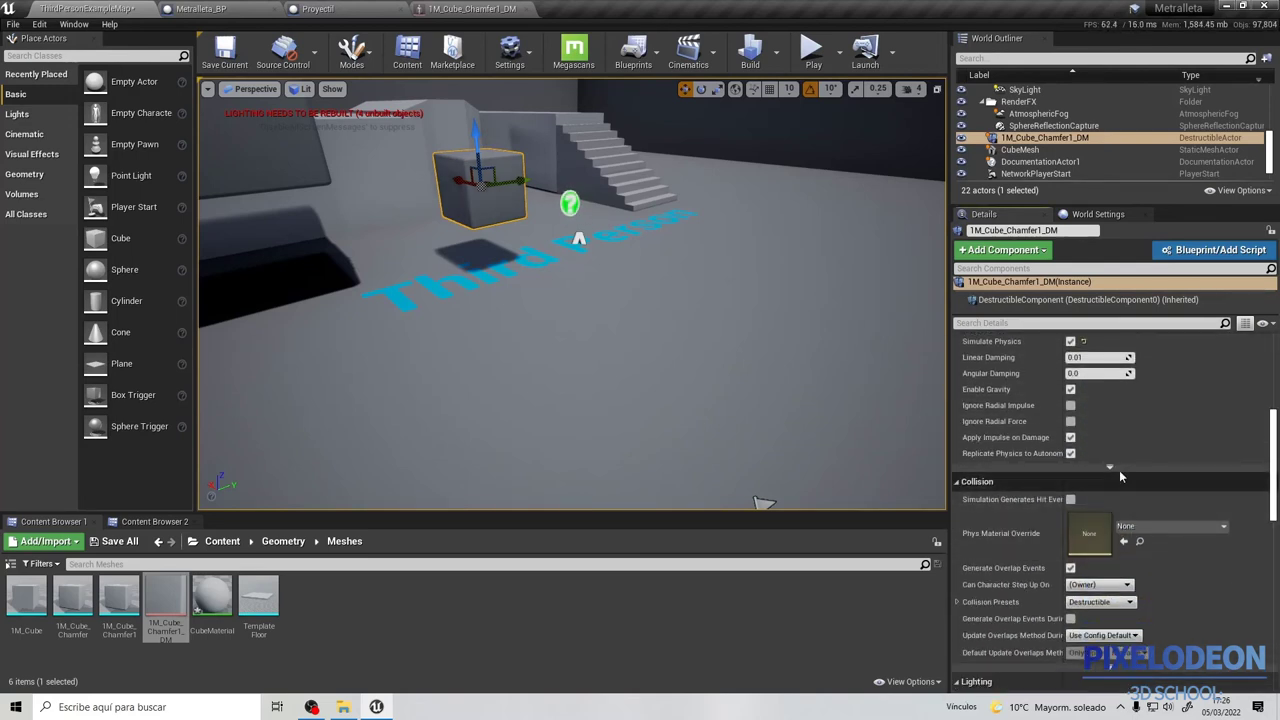
Untick Start Awake in the advanced physics settings and start a play test.
{"action": "left_click", "coordinate": [1115, 470]}
{"action": "scroll", "coordinate": [1094, 431], "scroll_direction": "down", "scroll_amount": 2}
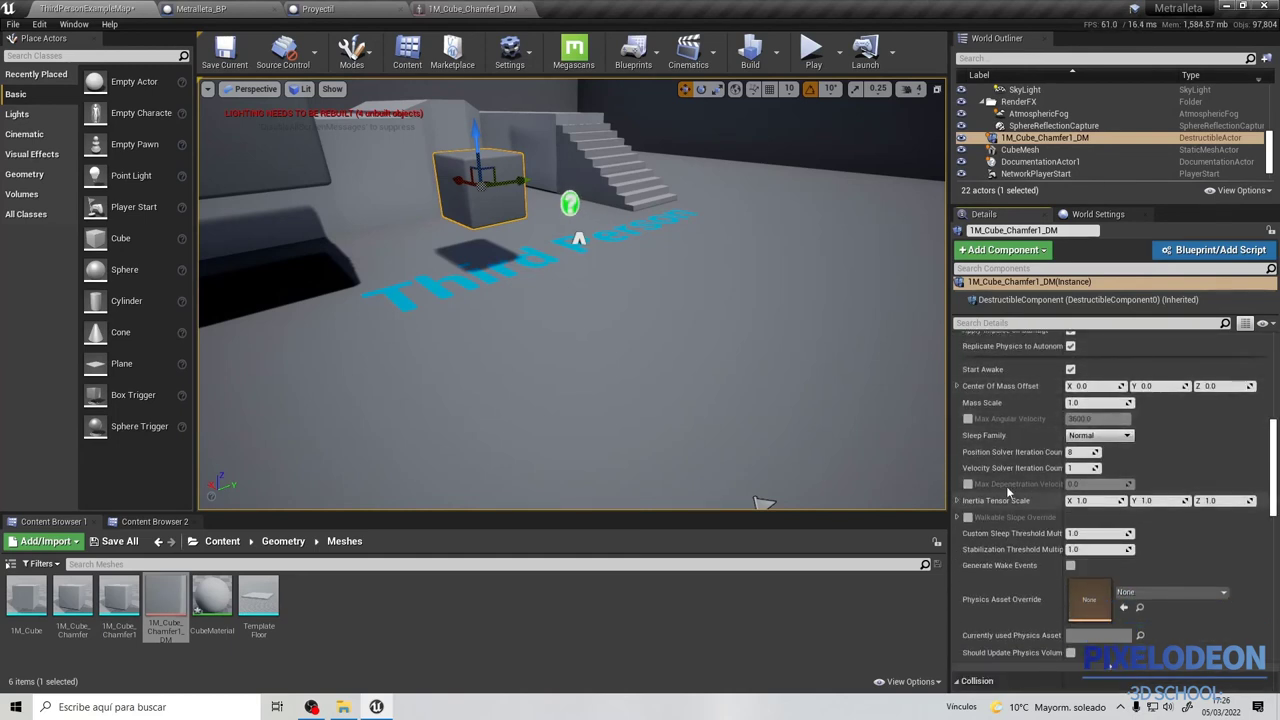
{"action": "scroll", "coordinate": [1004, 482], "scroll_direction": "down", "scroll_amount": 1}
{"action": "scroll", "coordinate": [1030, 421], "scroll_direction": "up", "scroll_amount": 2}
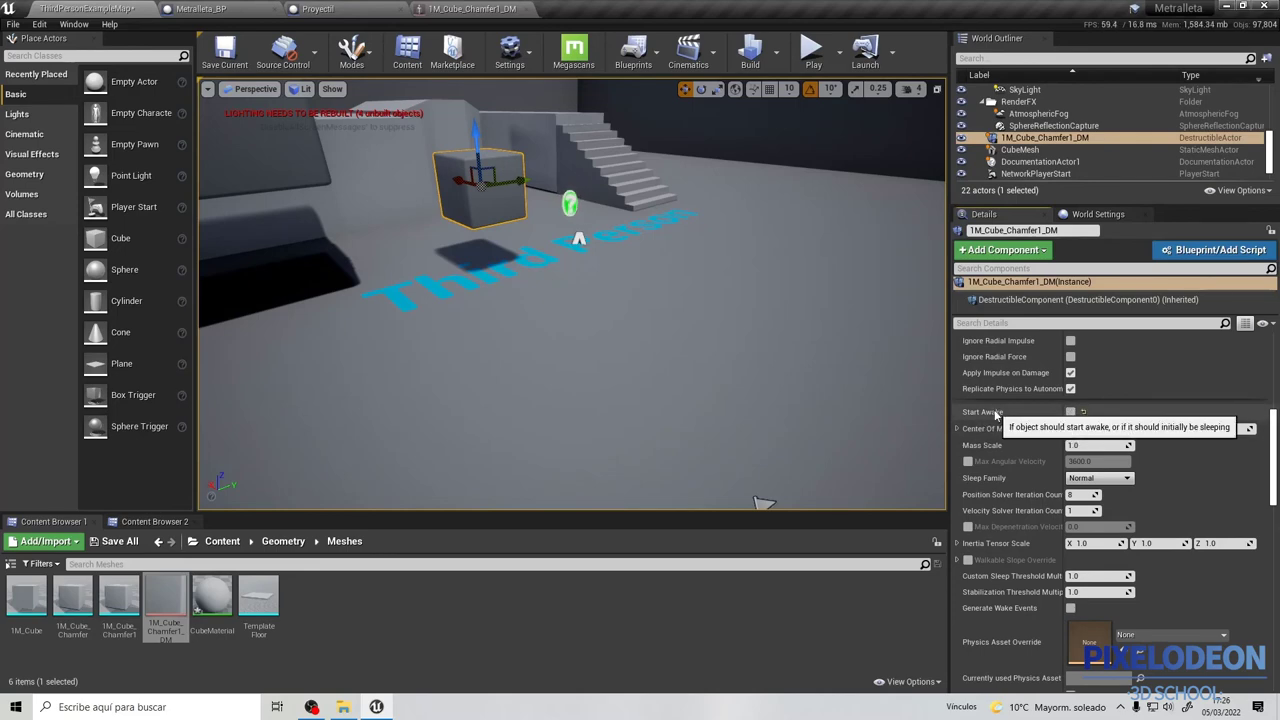
{"action": "left_click", "coordinate": [812, 50]}
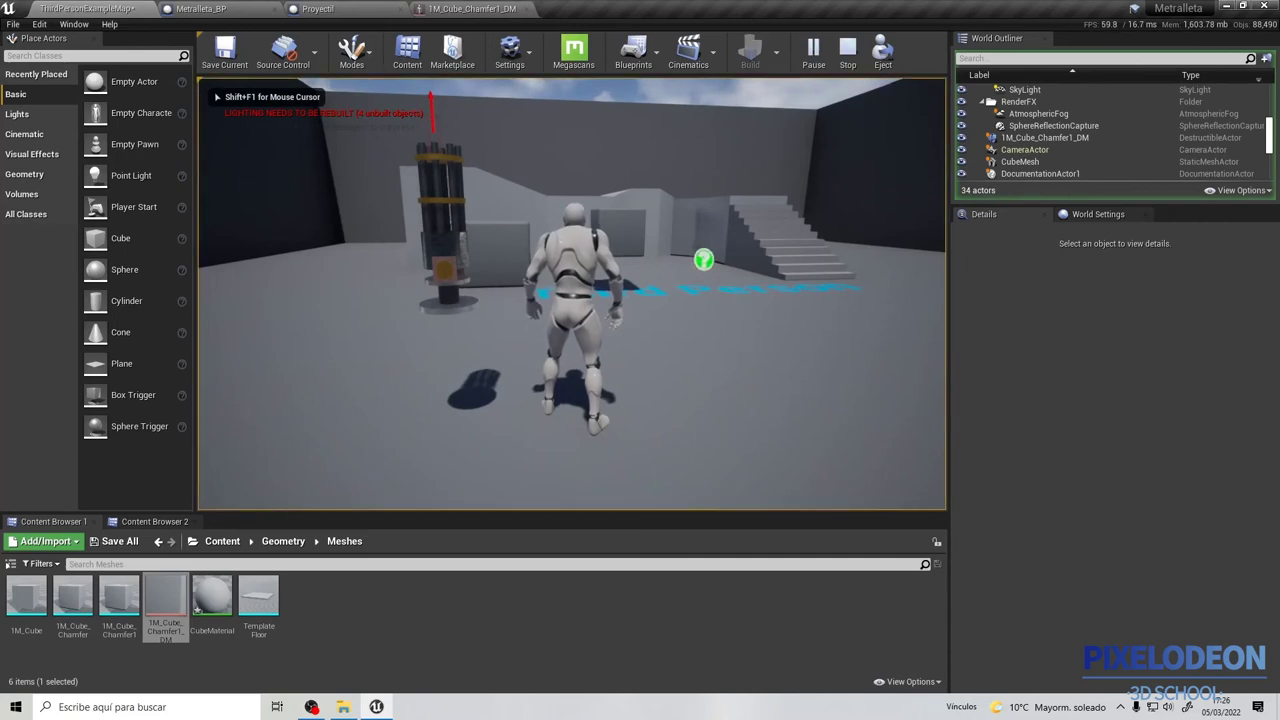
Run two play tests, walking the character around the gun pillar and turret.
{"action": "key", "text": "w"}
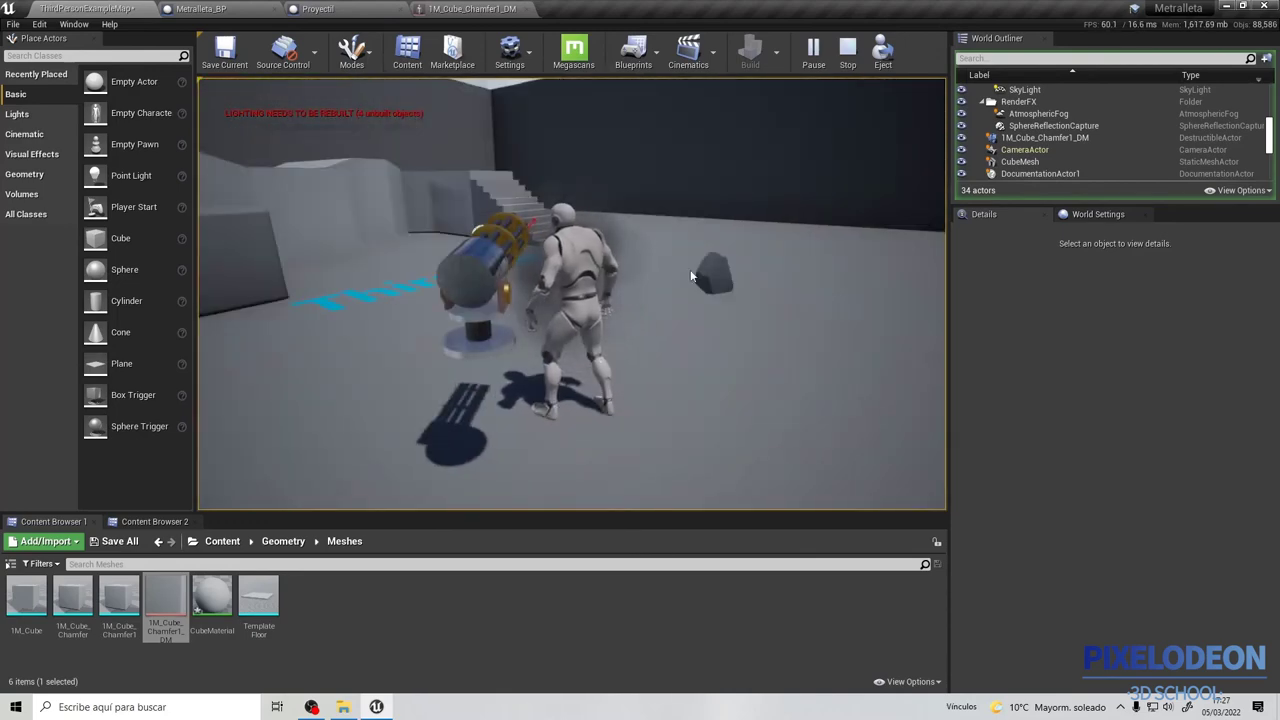
{"action": "key", "text": "Escape"}
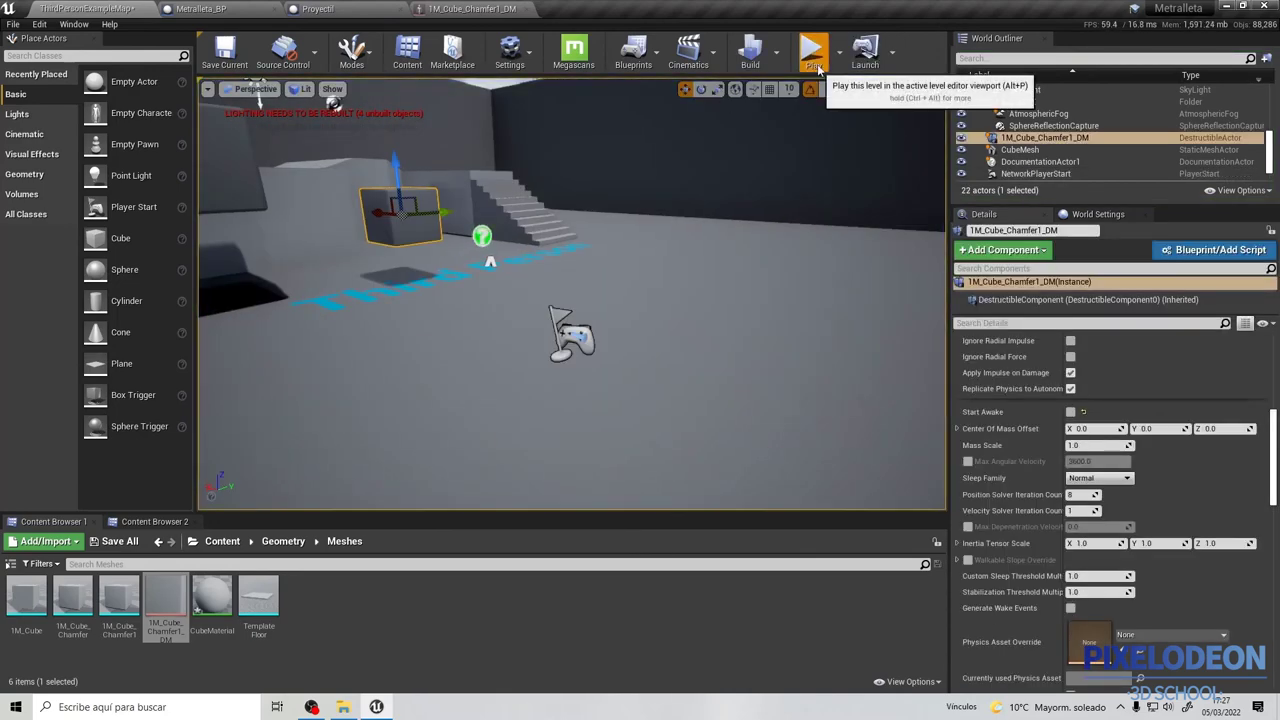
{"action": "left_click", "coordinate": [812, 50]}
{"action": "key", "text": "w"}
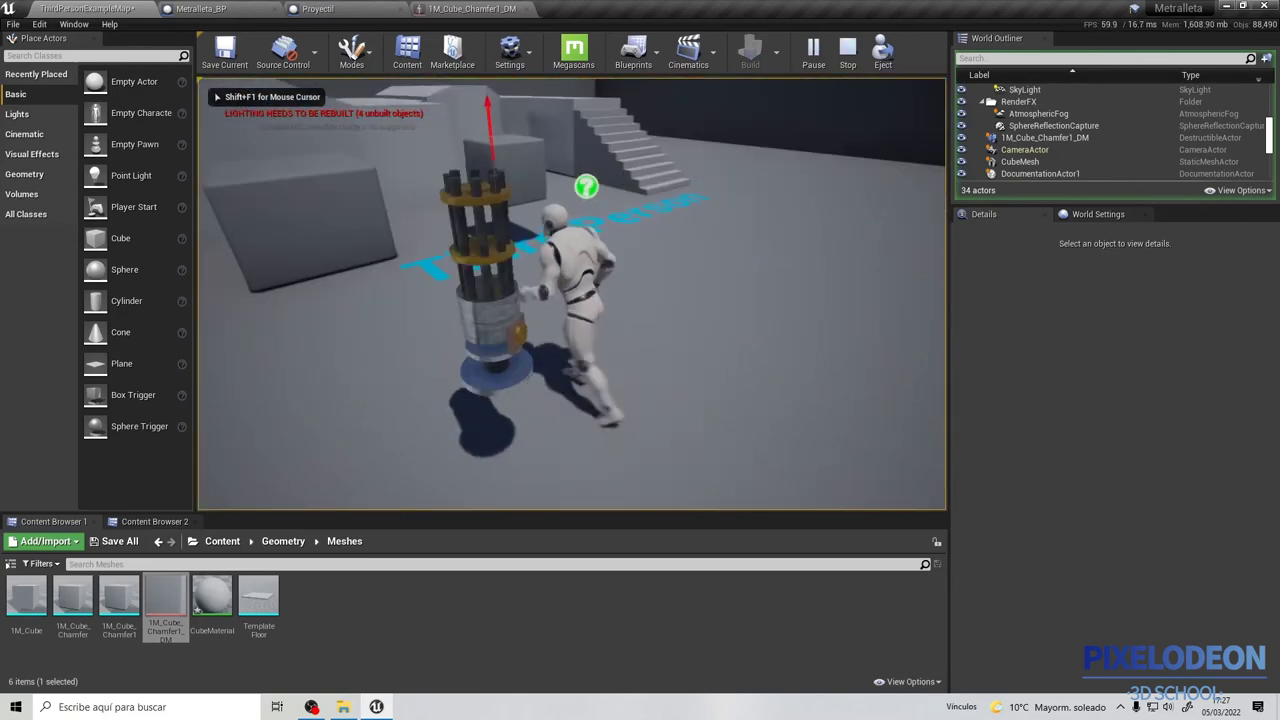
{"action": "key", "text": "w"}
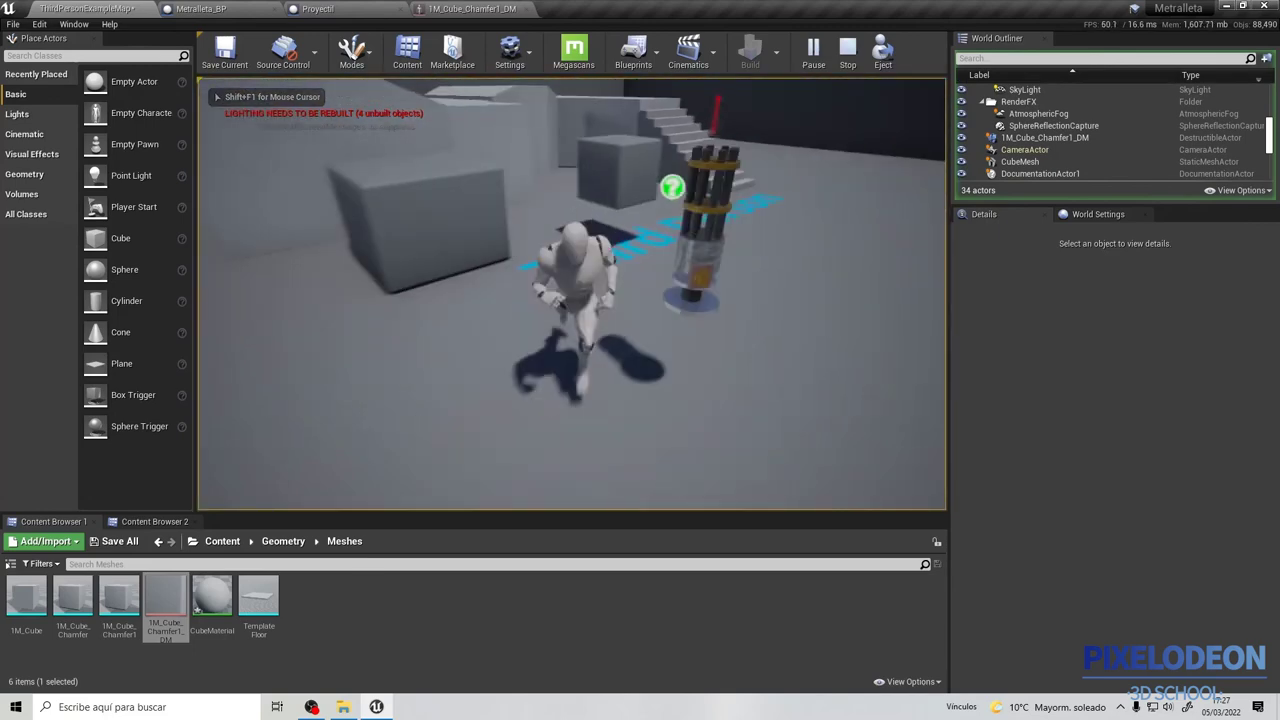
{"action": "key", "text": "w"}
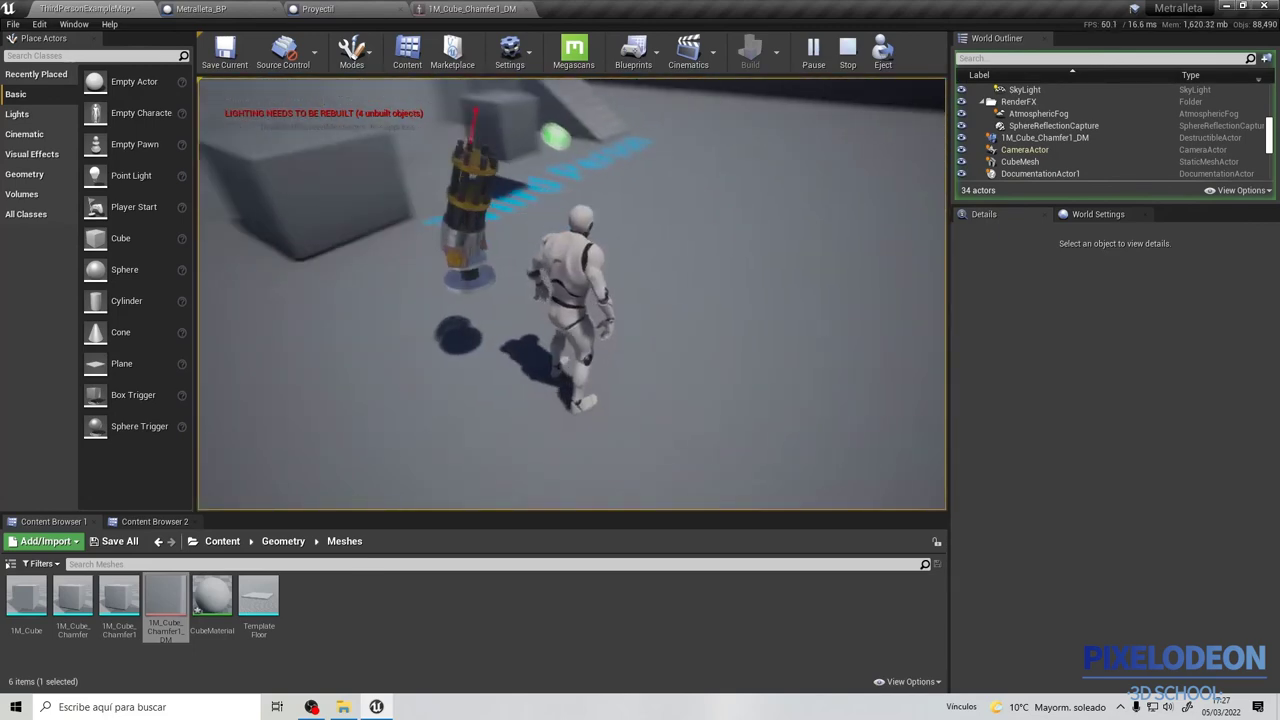
{"action": "key", "text": "w"}
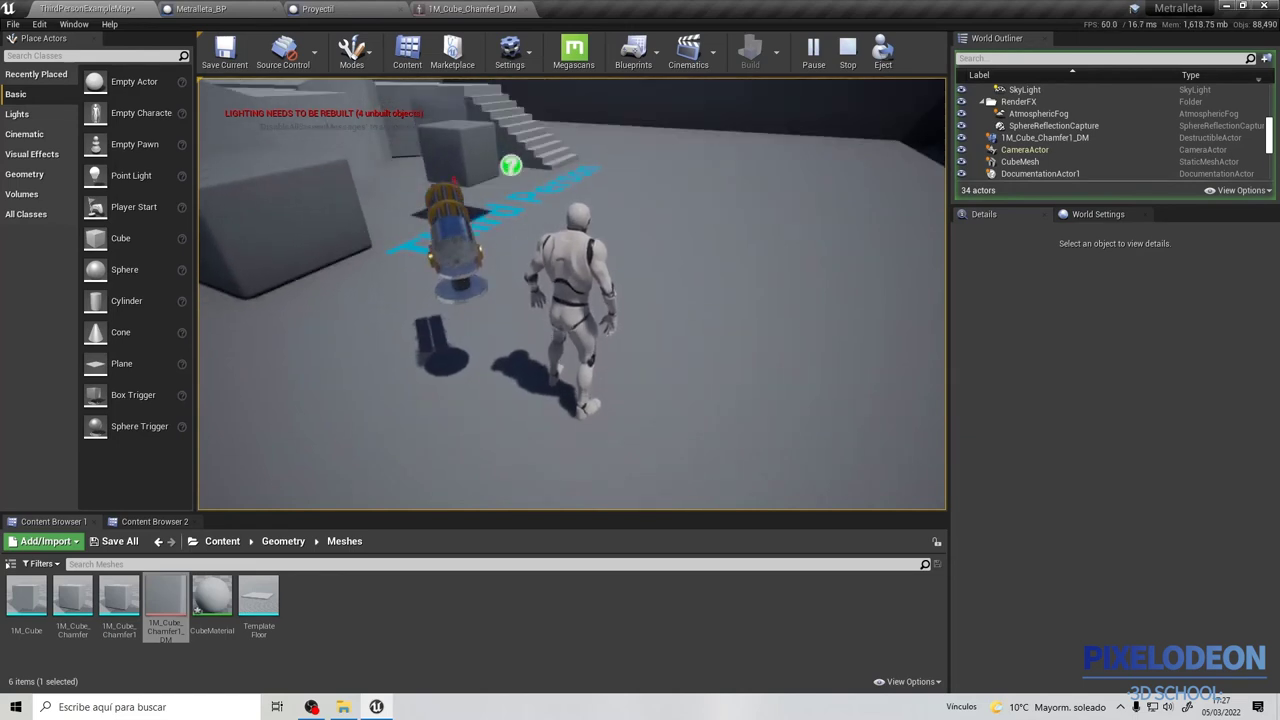
{"action": "key", "text": "w"}
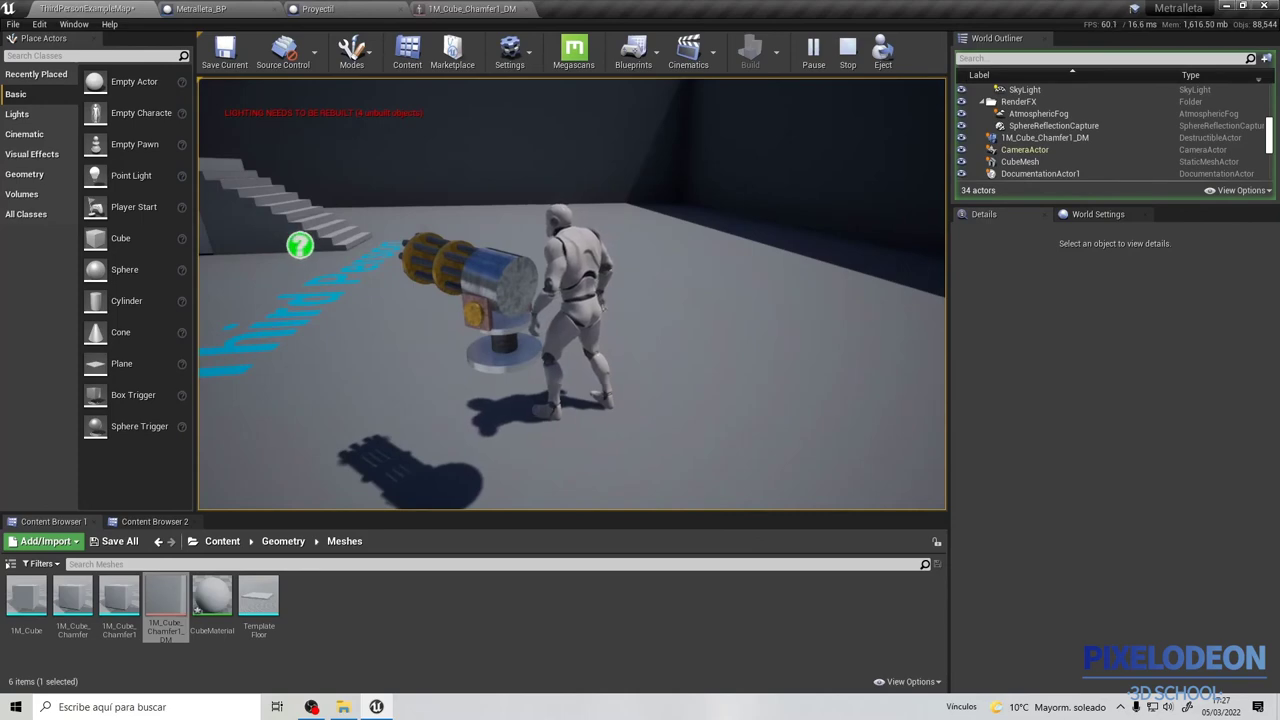
{"action": "key", "text": "Escape"}
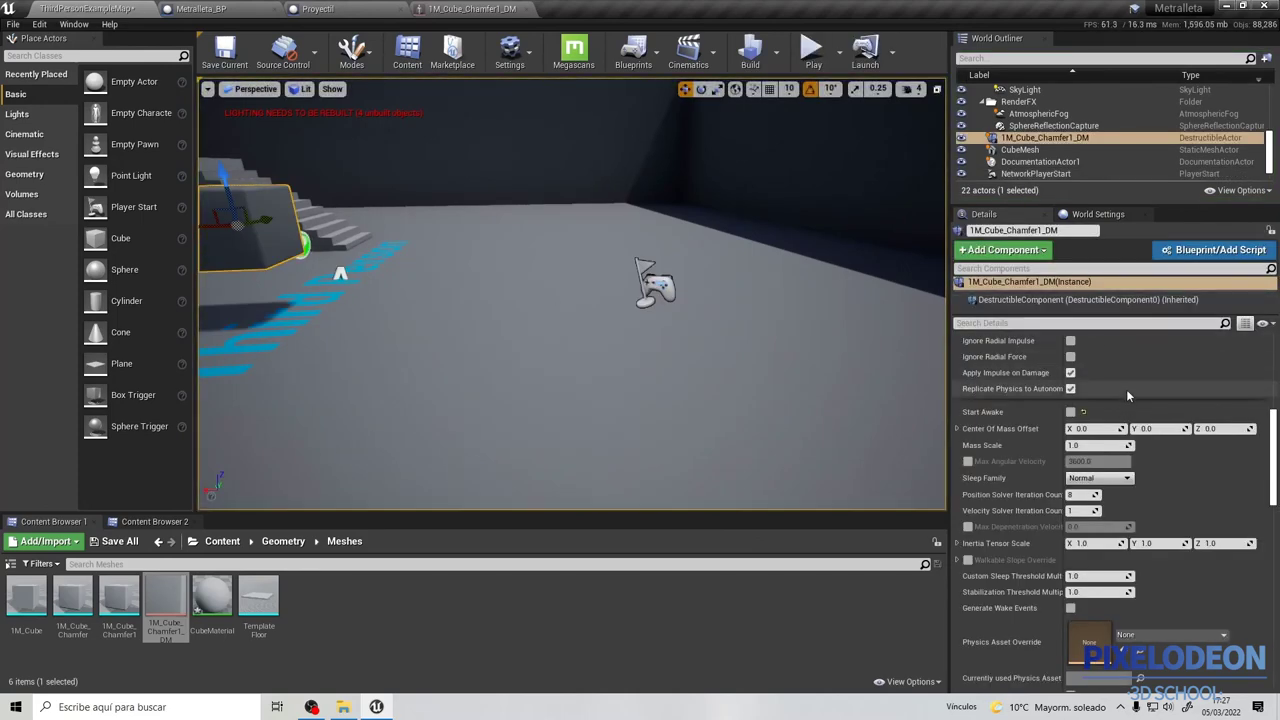
Raise the destructible cube's Mass Scale to 144.052444 and switch to the Proyectil Blueprint.
{"action": "scroll", "coordinate": [1147, 424], "scroll_direction": "up", "scroll_amount": 2}
{"action": "scroll", "coordinate": [1150, 424], "scroll_direction": "up", "scroll_amount": 2}
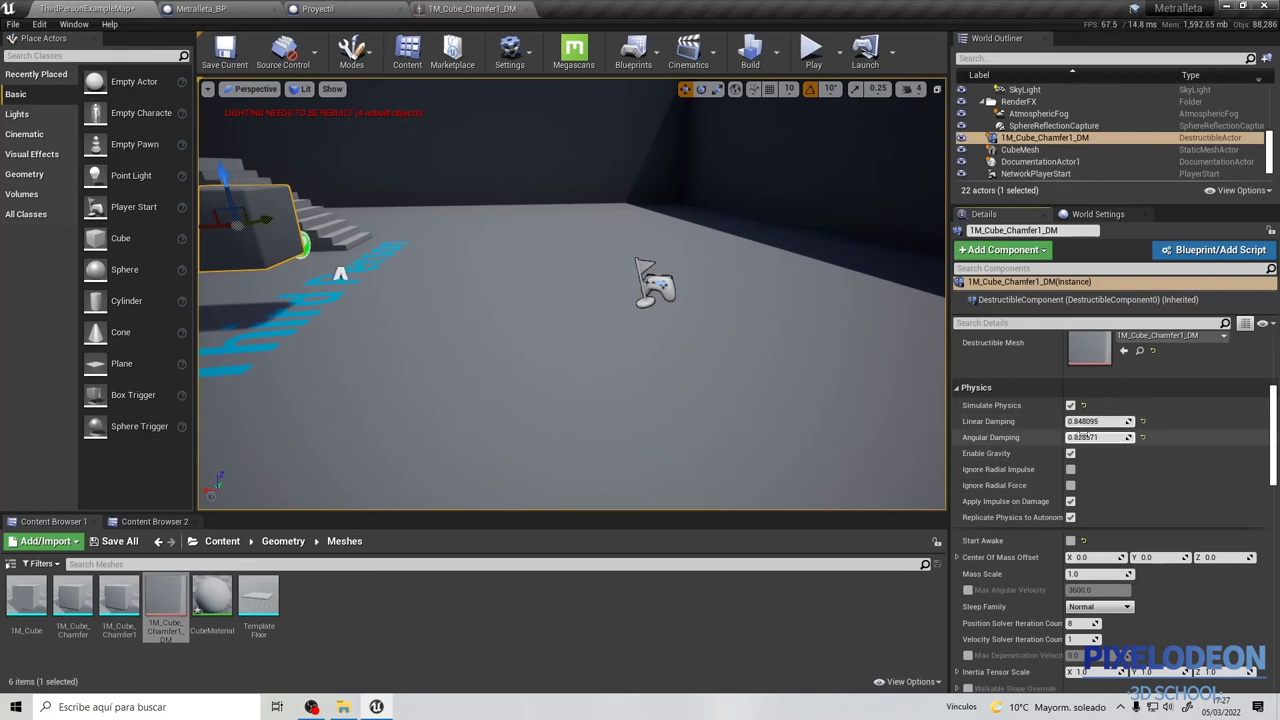
{"action": "left_click_drag", "start_coordinate": [1098, 574], "coordinate": [1120, 574]}
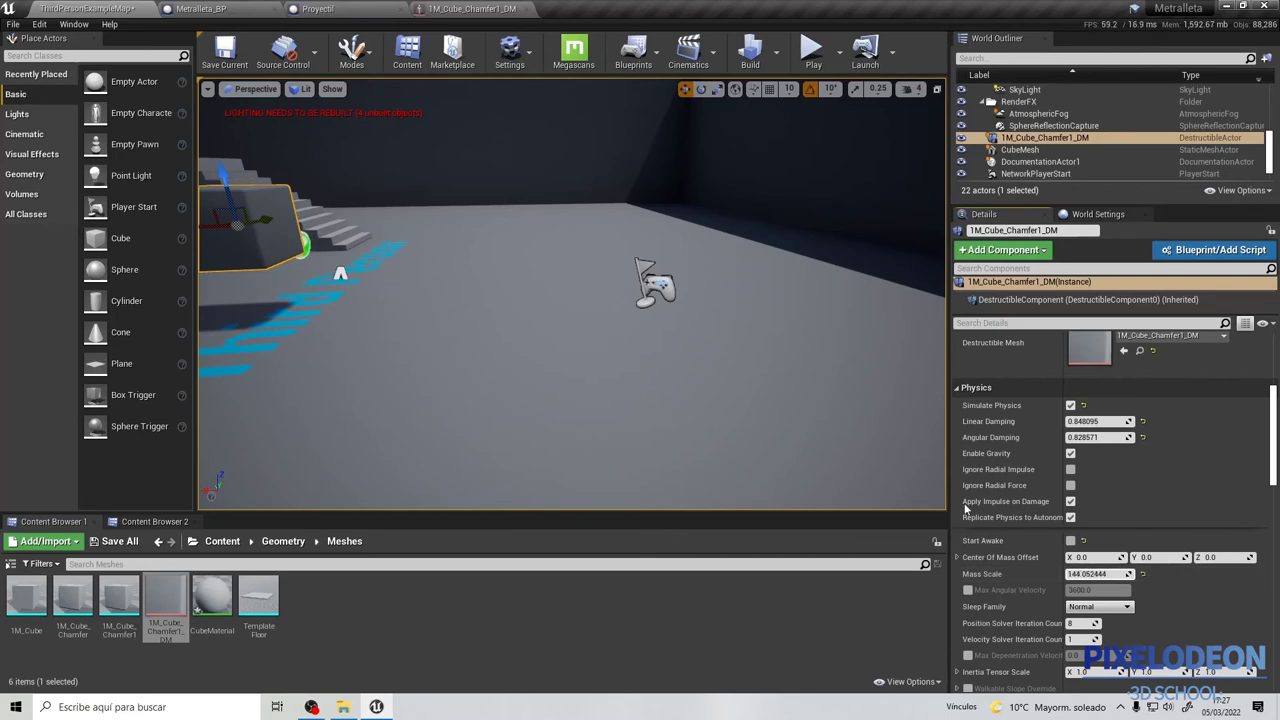
{"action": "left_click", "coordinate": [359, 9]}
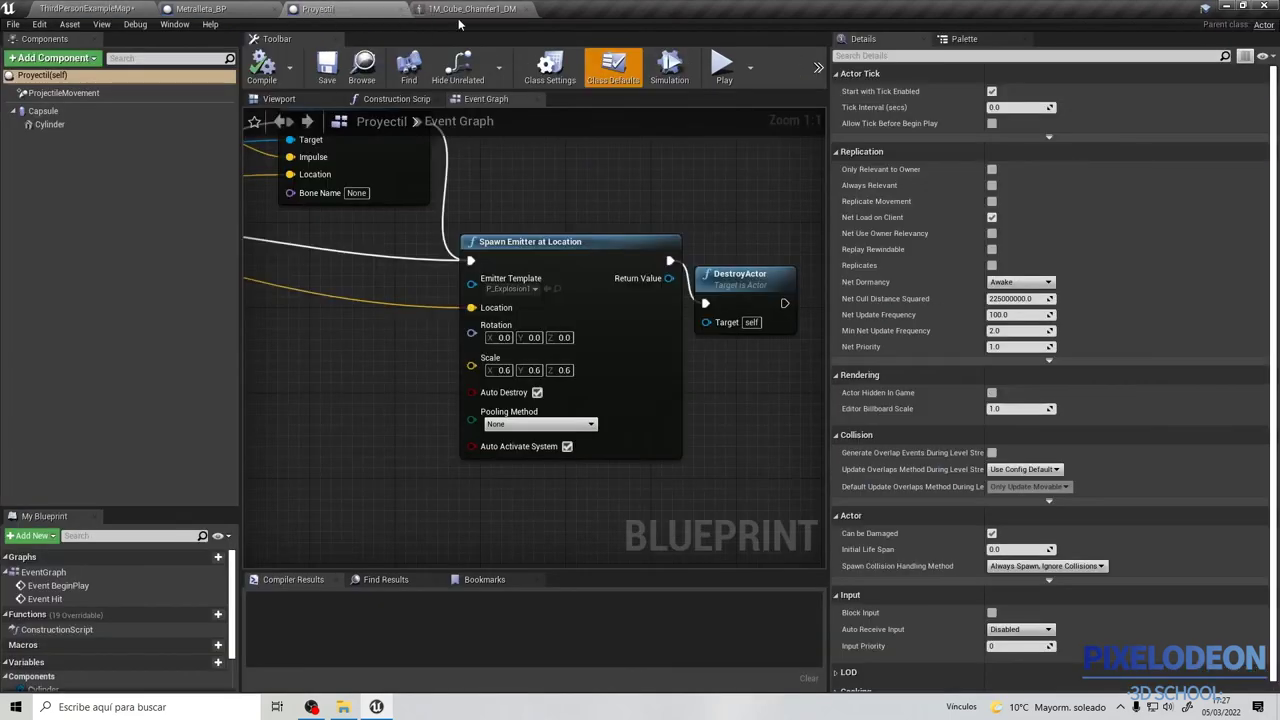
Enable Accumulate Damage in the 1M_Cube_Chamfer1_DM mesh editor.
{"action": "left_click", "coordinate": [468, 9]}
{"action": "scroll", "coordinate": [972, 225], "scroll_direction": "up", "scroll_amount": 3}
{"action": "scroll", "coordinate": [971, 222], "scroll_direction": "down", "scroll_amount": 1}
{"action": "left_click", "coordinate": [971, 243]}
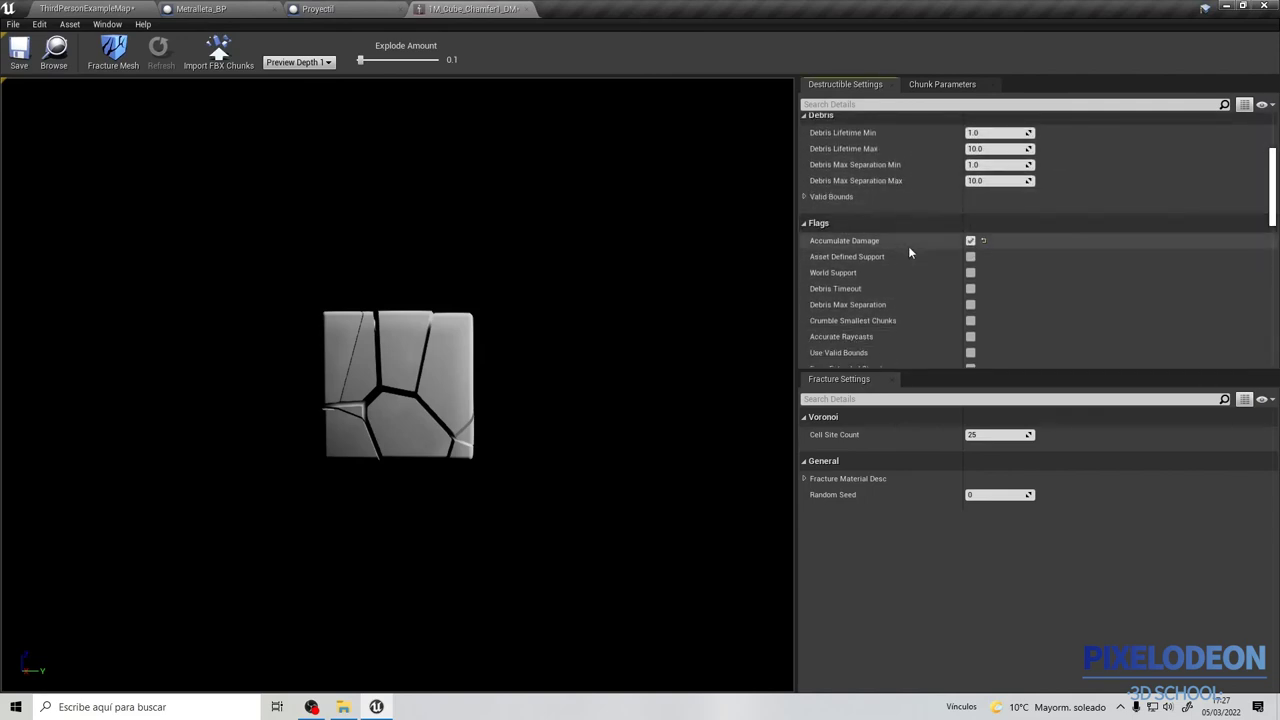
{"action": "scroll", "coordinate": [908, 246], "scroll_direction": "down", "scroll_amount": 2}
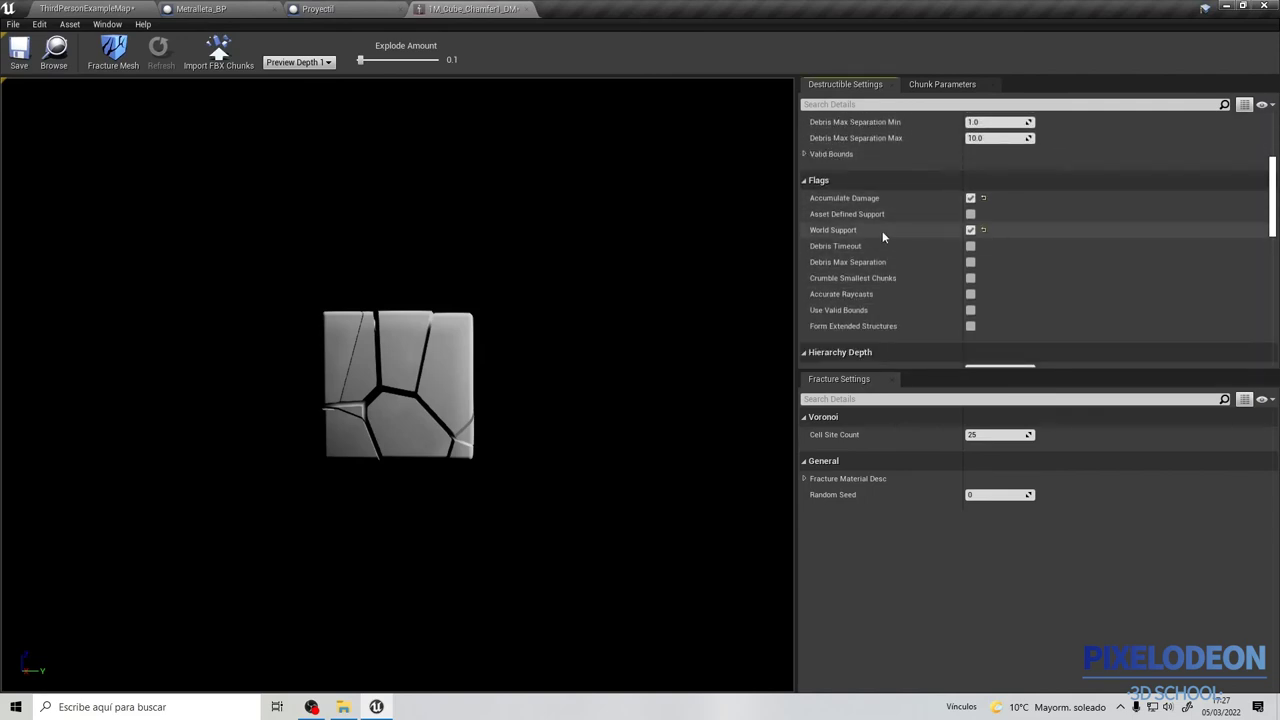
{"action": "scroll", "coordinate": [1054, 233], "scroll_direction": "down", "scroll_amount": 4}
{"action": "scroll", "coordinate": [1046, 237], "scroll_direction": "down", "scroll_amount": 3}
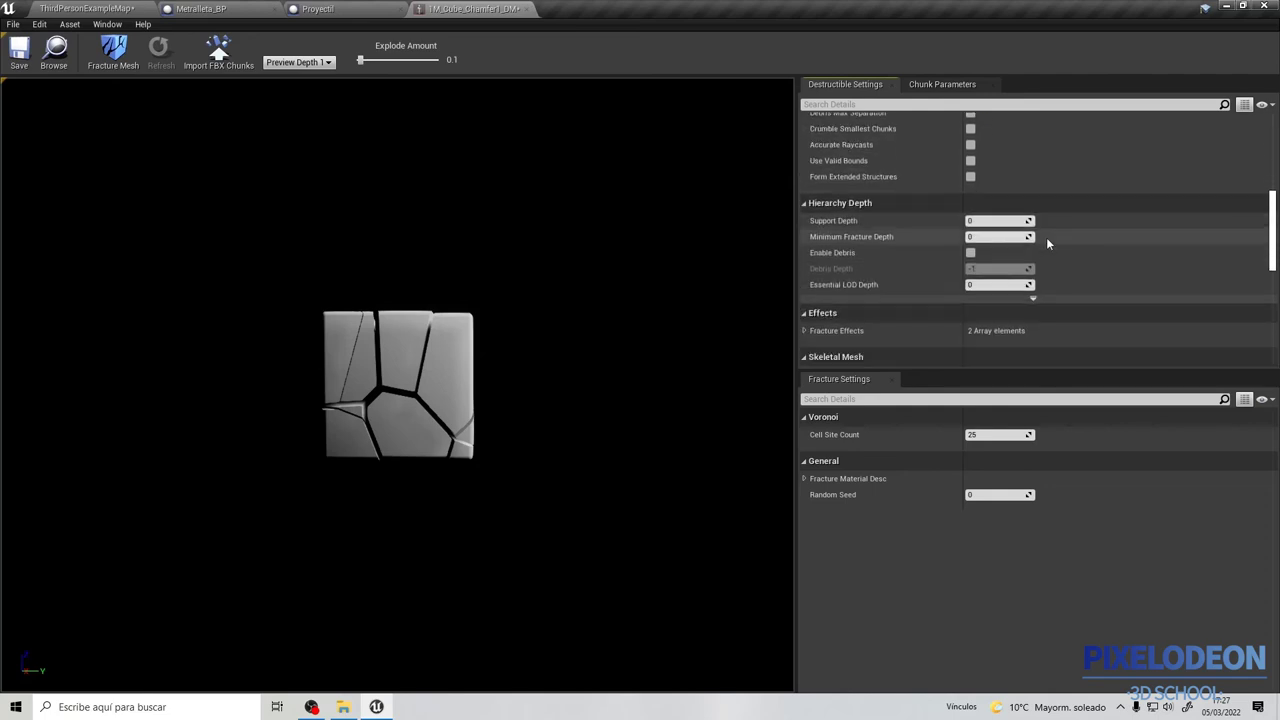
{"action": "scroll", "coordinate": [1046, 240], "scroll_direction": "down", "scroll_amount": 4}
{"action": "scroll", "coordinate": [1047, 240], "scroll_direction": "up", "scroll_amount": 2}
{"action": "scroll", "coordinate": [1048, 240], "scroll_direction": "up", "scroll_amount": 10}
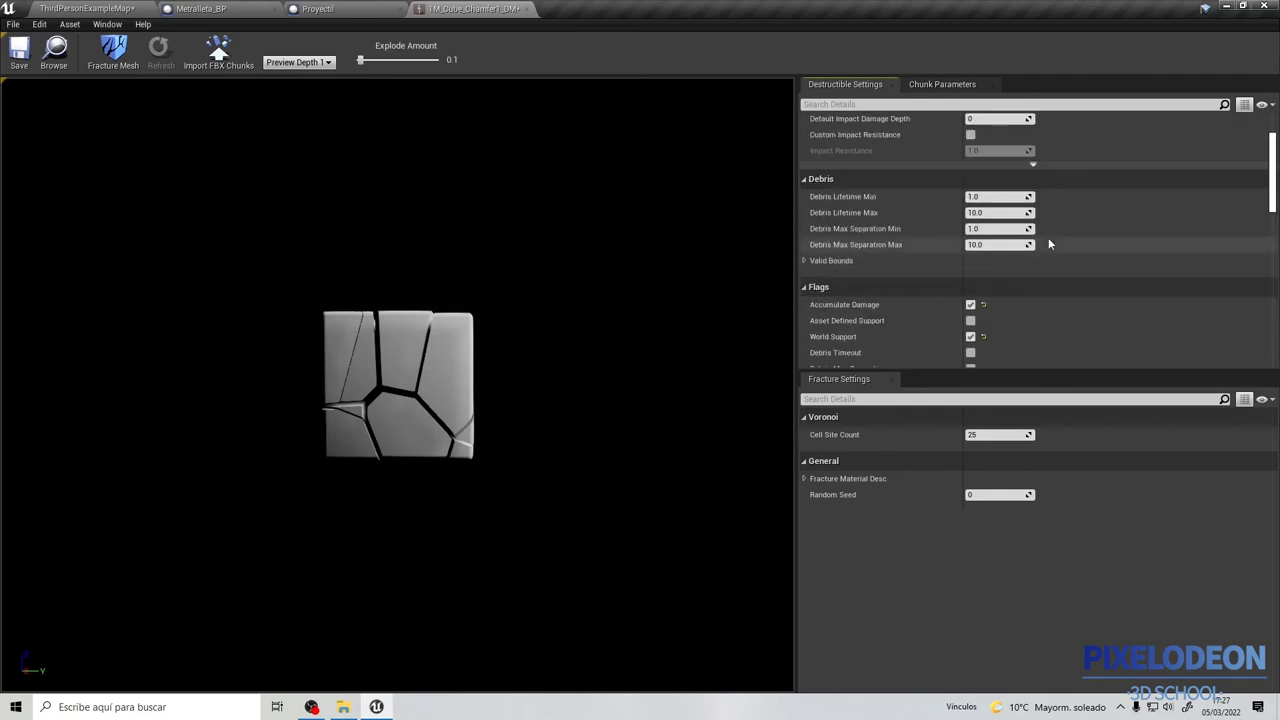
{"action": "scroll", "coordinate": [1048, 240], "scroll_direction": "up", "scroll_amount": 4}
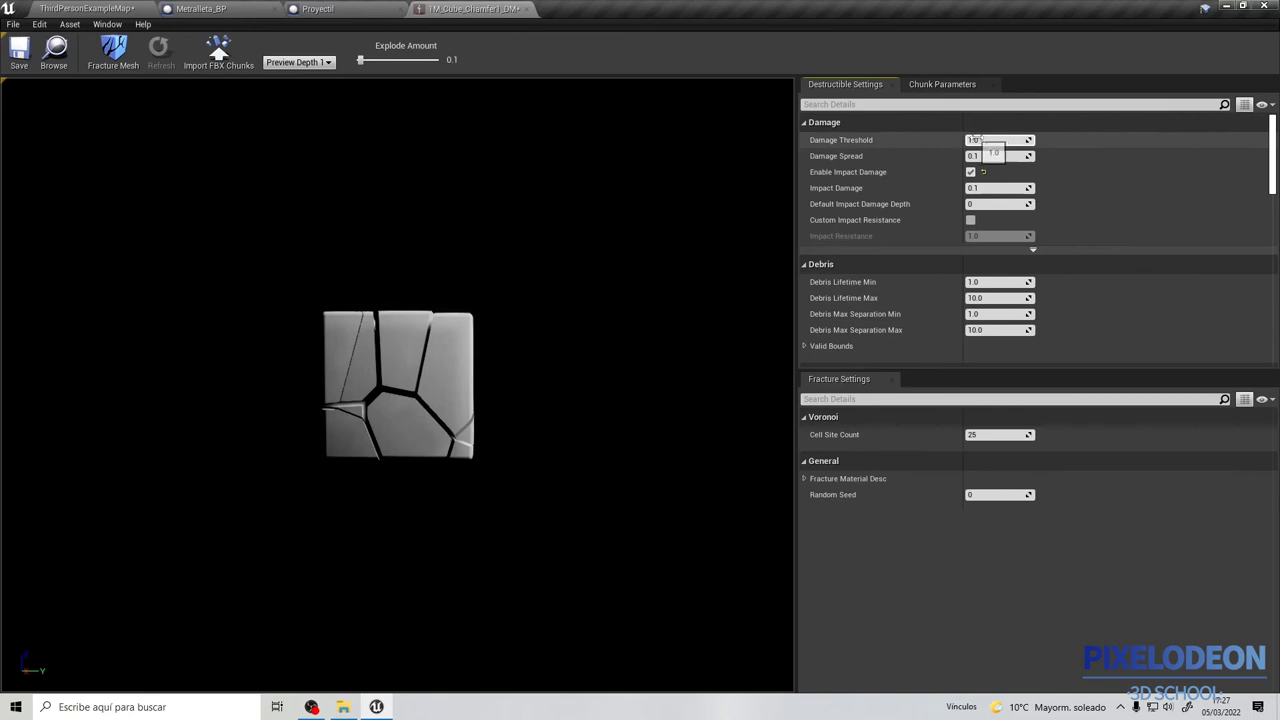
Set Damage Threshold to 181.33432, re-fracture into 300 cells and save the mesh.
{"action": "left_click_drag", "start_coordinate": [997, 140], "coordinate": [1060, 140]}
{"action": "type", "text": "300"}
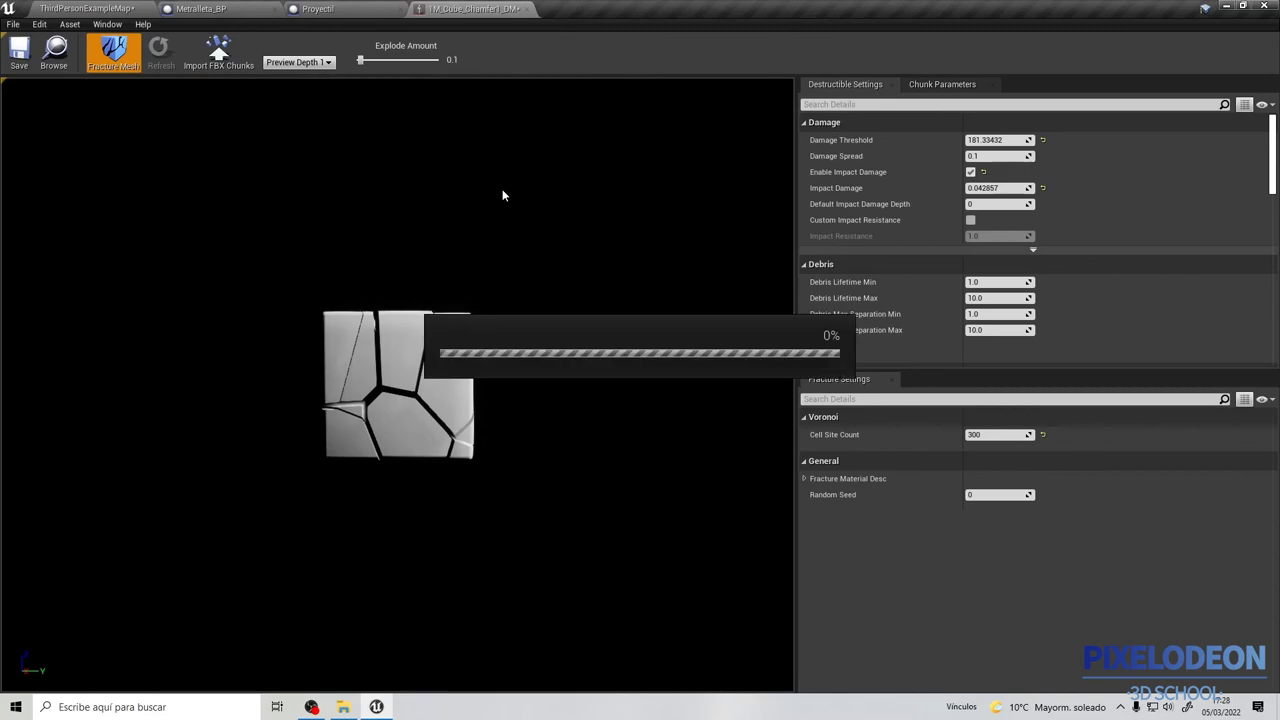
{"action": "left_click", "coordinate": [19, 50]}
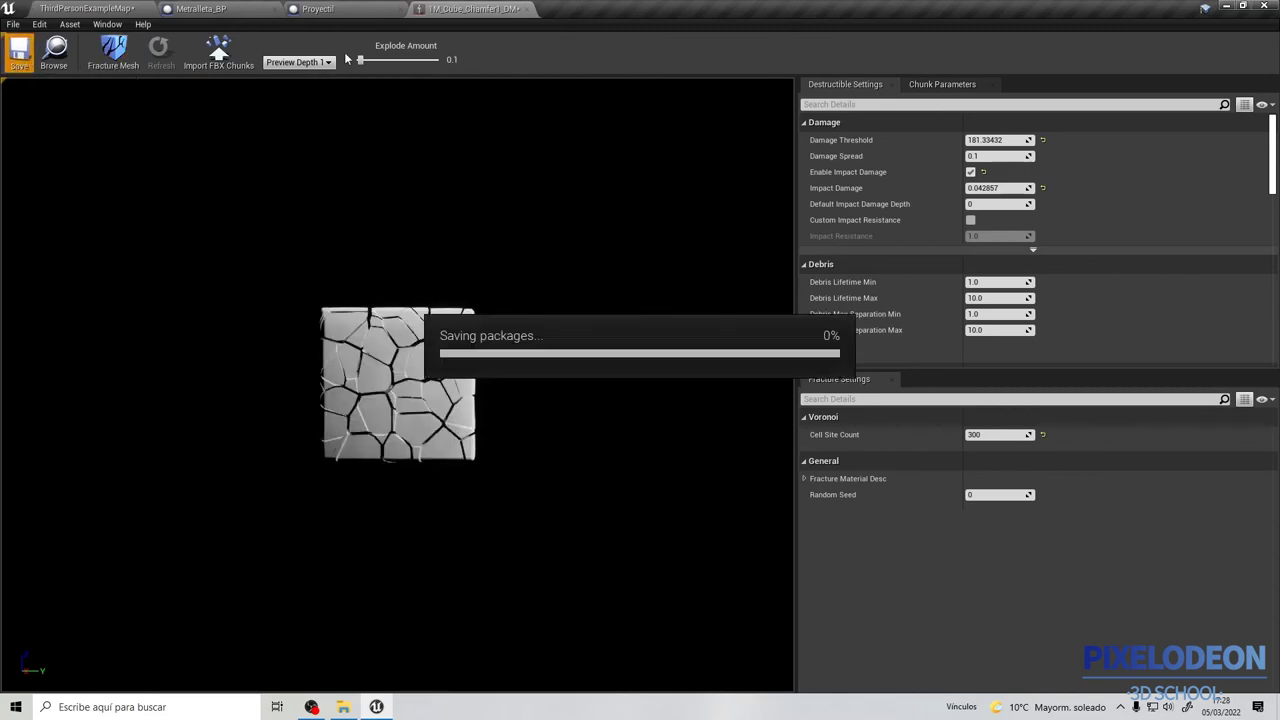
{"action": "mouse_move", "coordinate": [360, 60]}
{"action": "left_mouse_down"}
{"action": "mouse_move", "coordinate": [376, 60]}
{"action": "mouse_move", "coordinate": [358, 60]}
{"action": "left_mouse_up"}
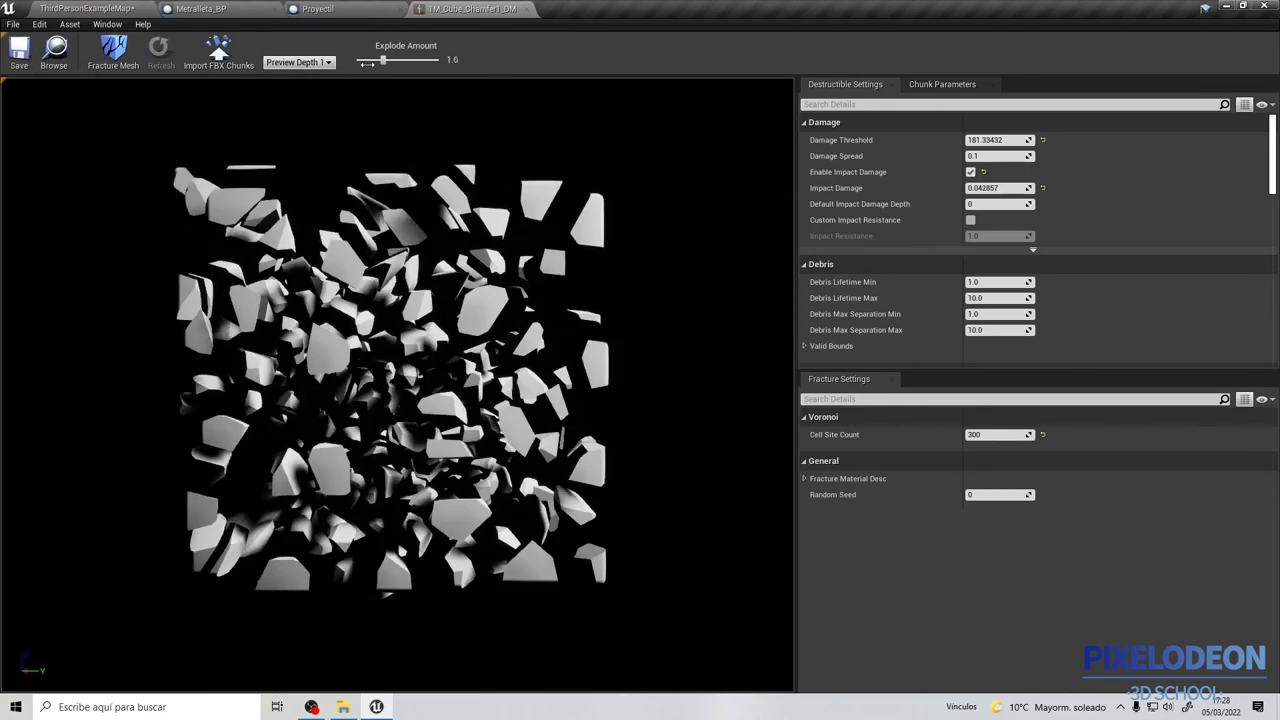
{"action": "left_click", "coordinate": [88, 8]}
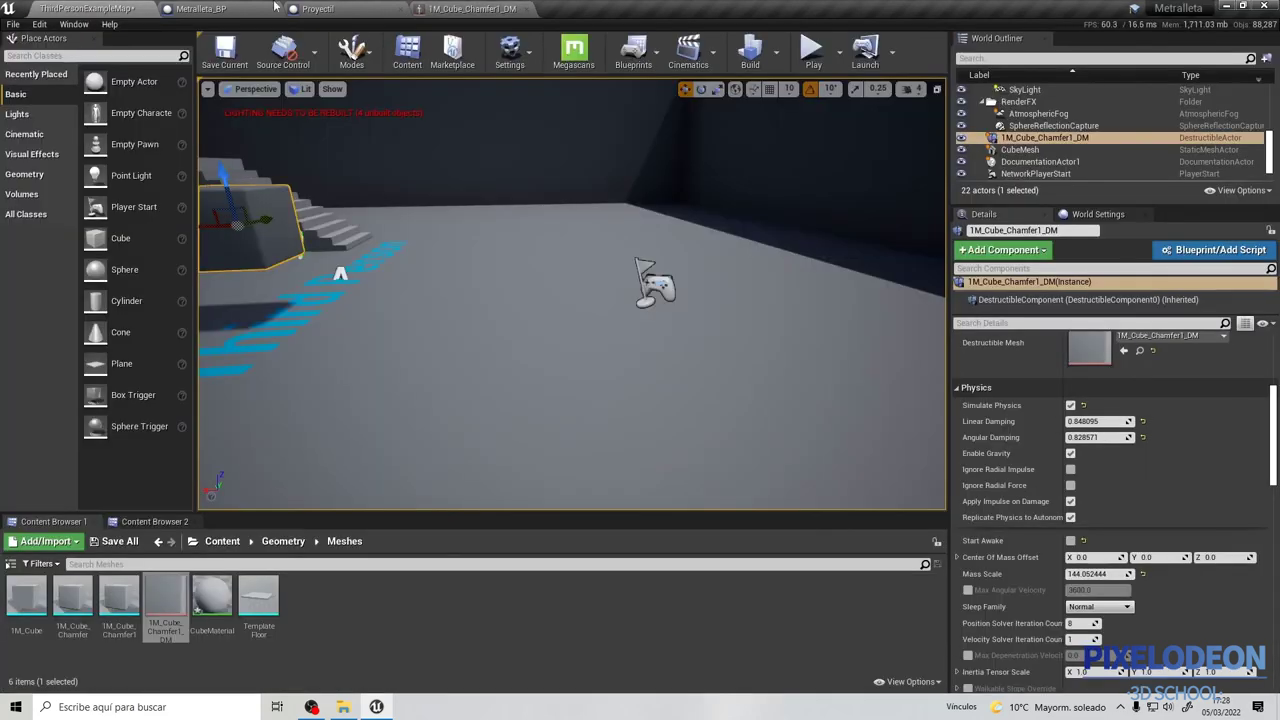
Play-test the level, running the character toward the pillar and jumping.
{"action": "left_click", "coordinate": [812, 46]}
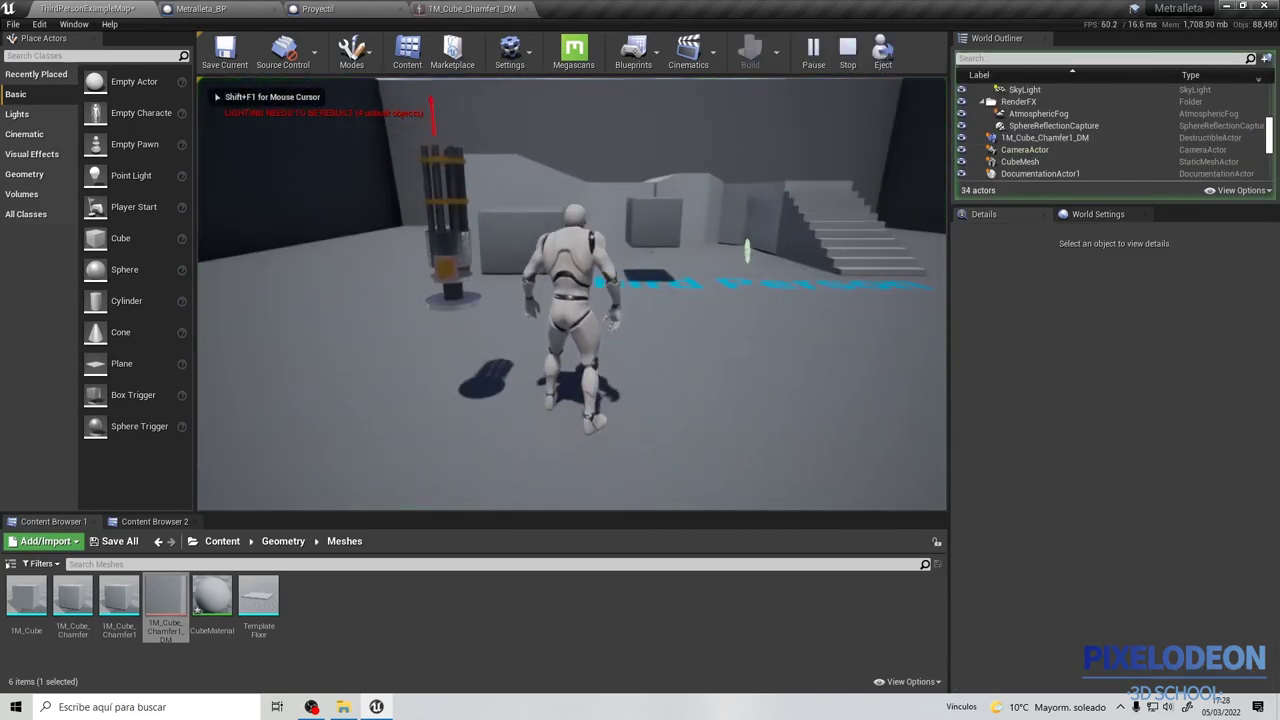
{"action": "key", "text": "w"}
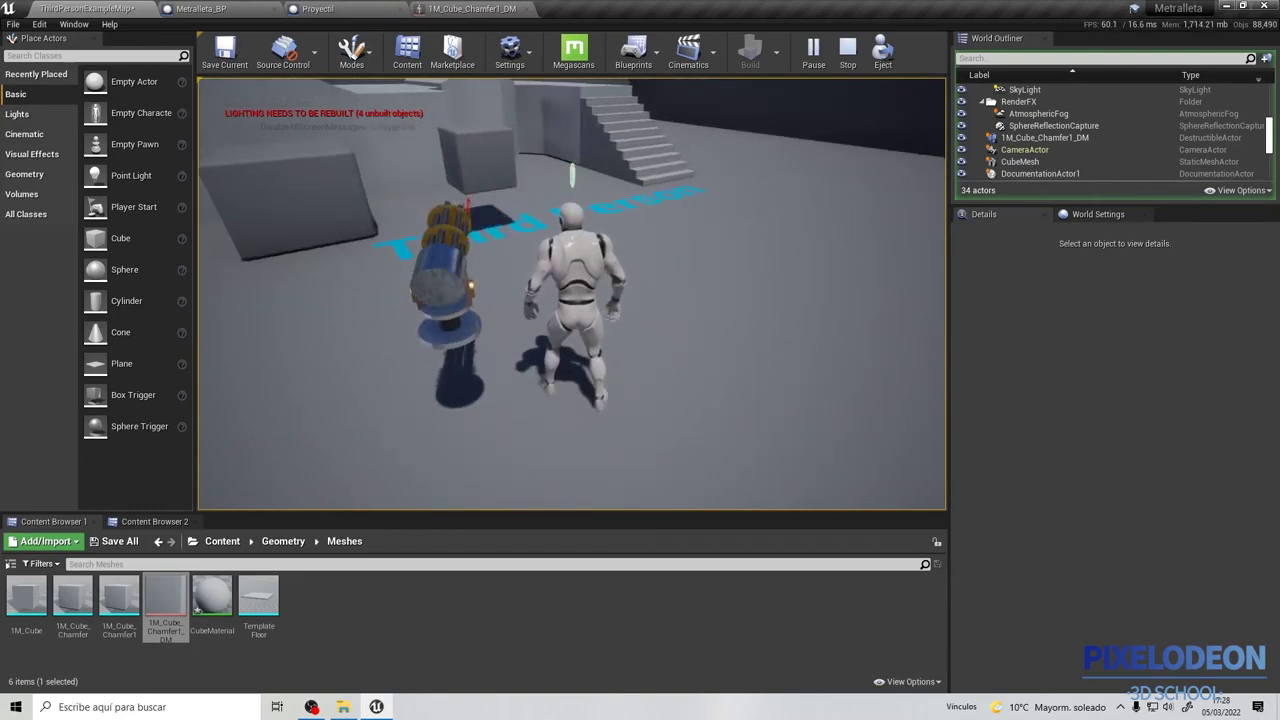
{"action": "key", "text": "space"}
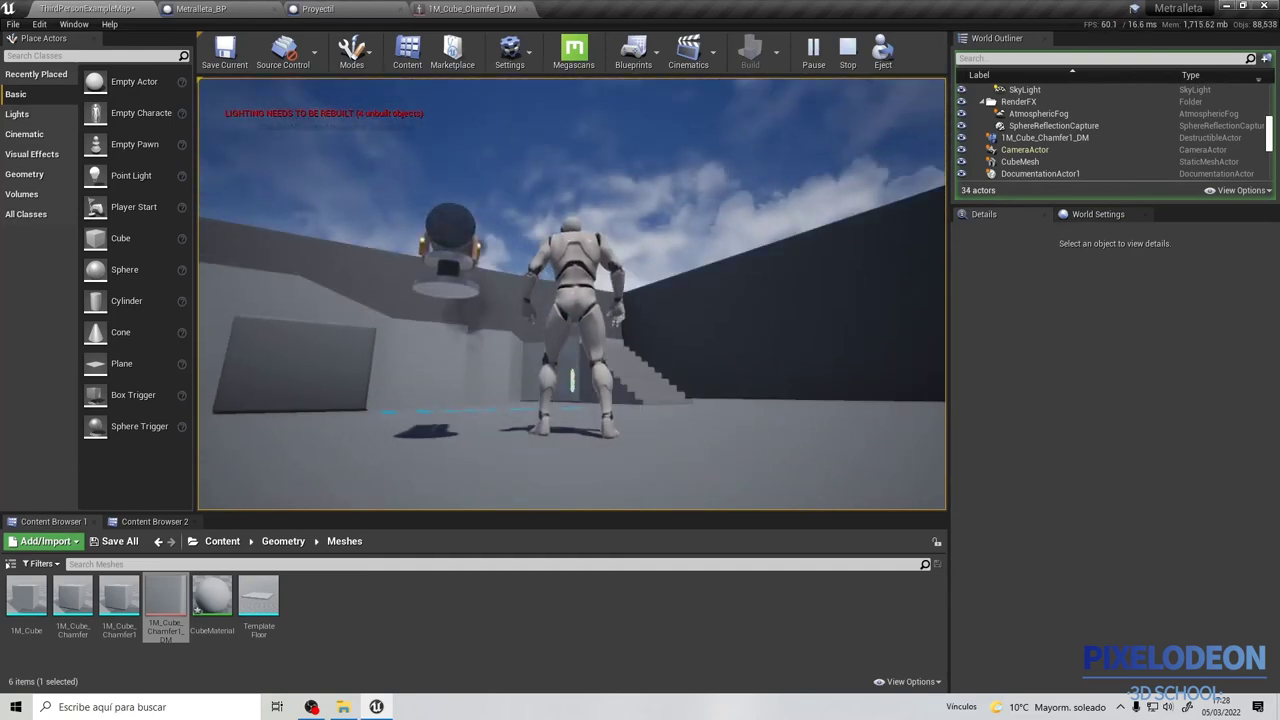
{"action": "key", "text": "Escape"}
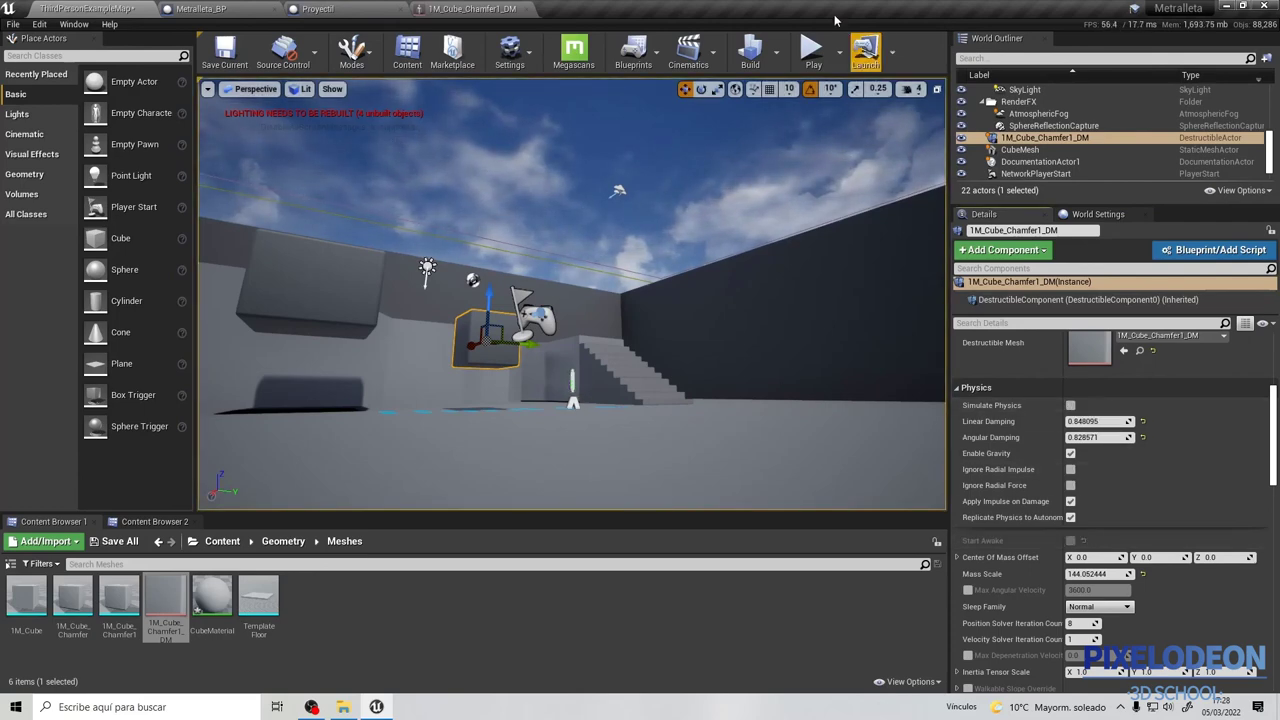
Play-test again, moving the character around the tipped gun.
{"action": "left_click", "coordinate": [814, 47]}
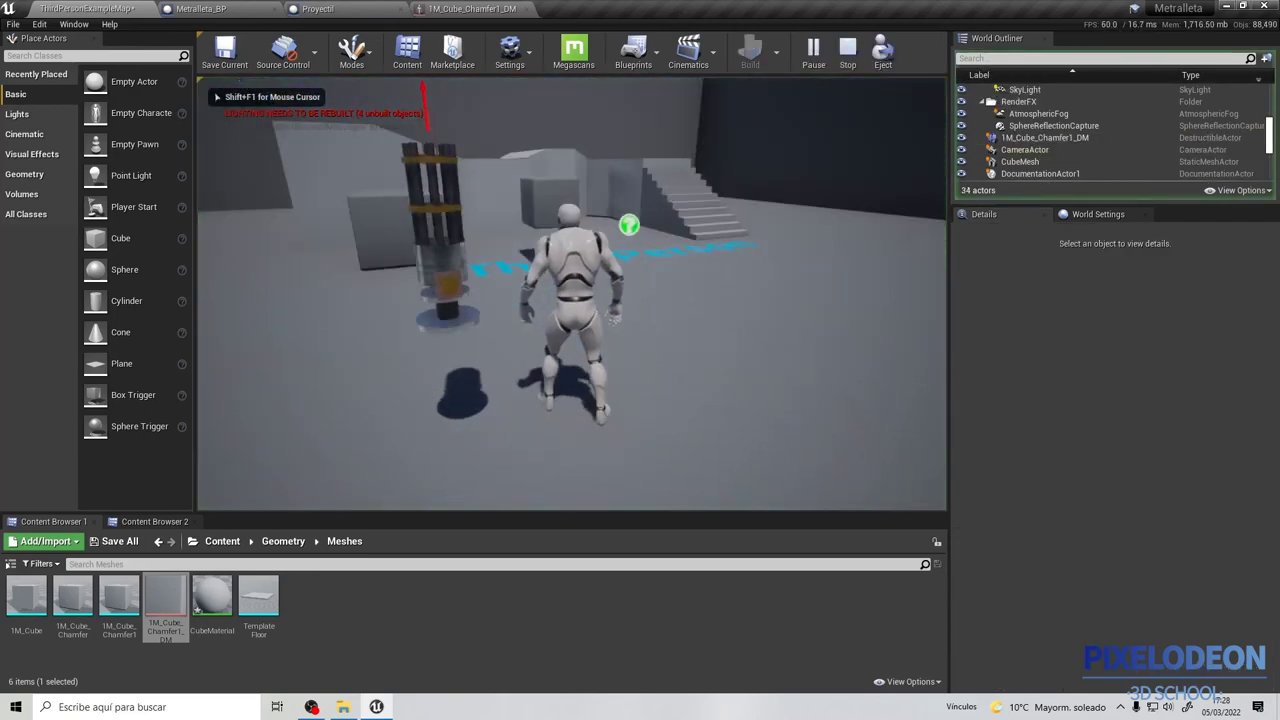
{"action": "key", "text": "a"}
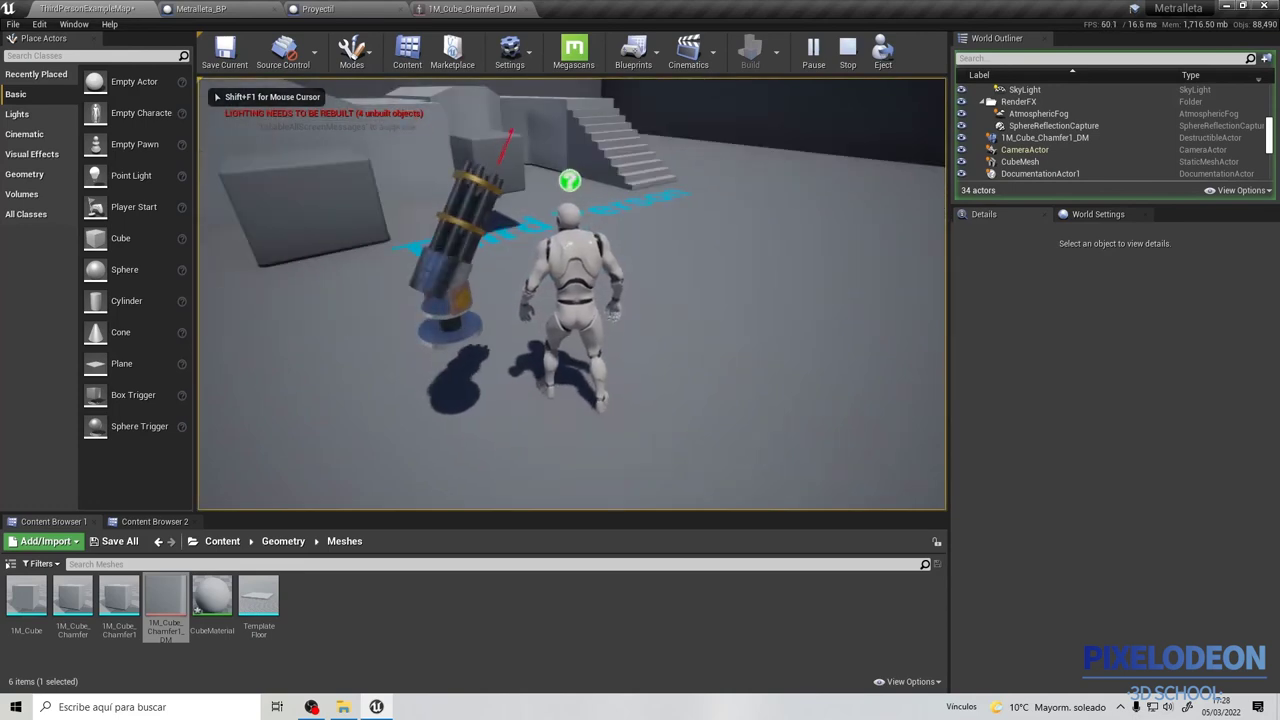
{"action": "key", "text": "w"}
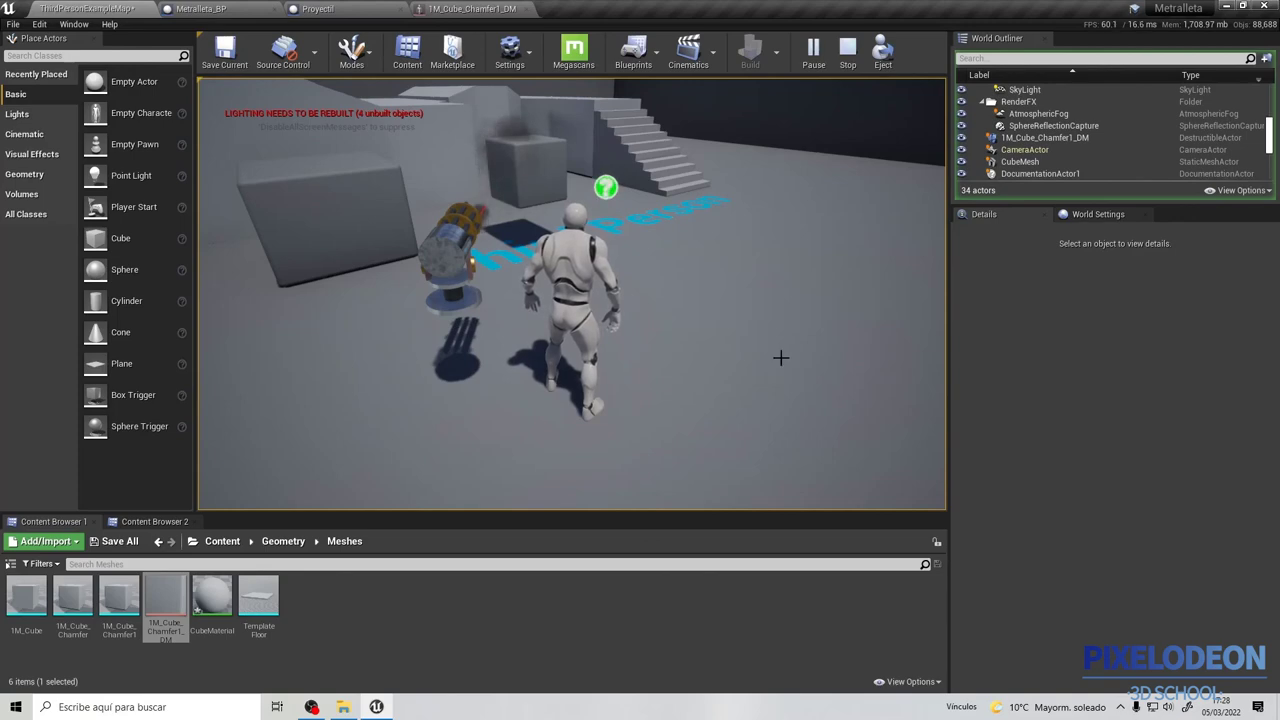
{"action": "key", "text": "Escape"}
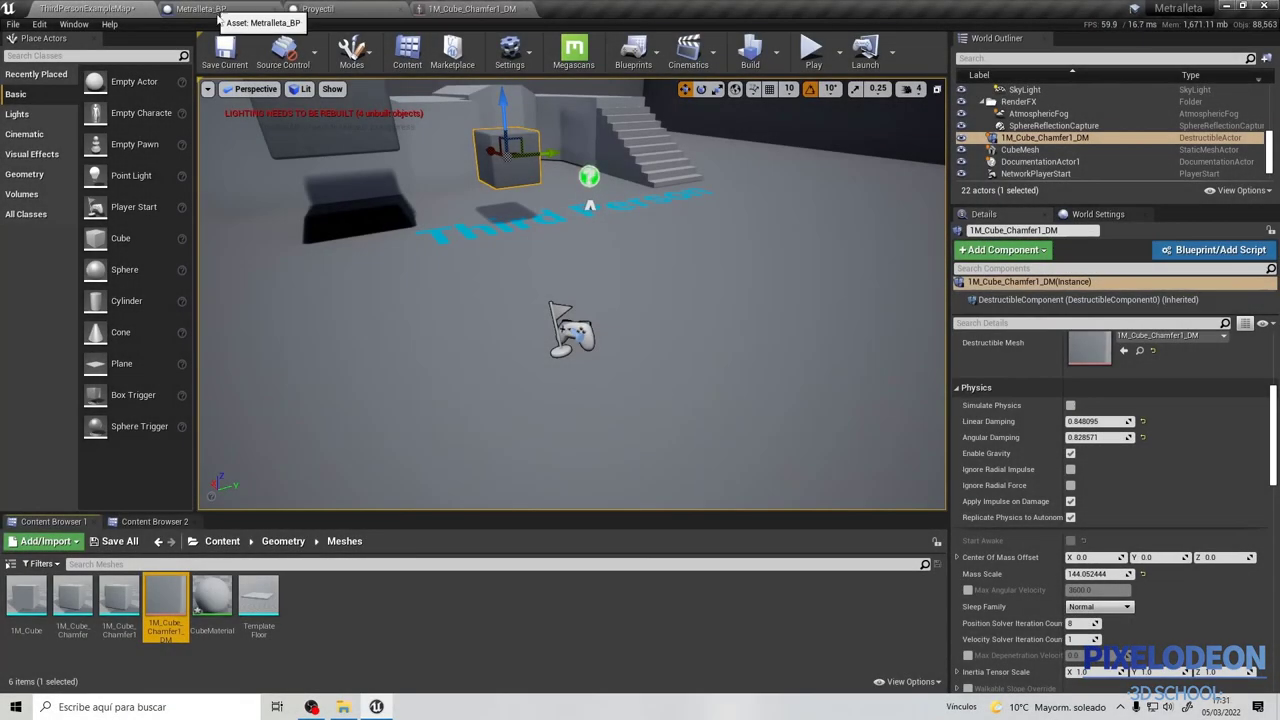
{"action": "left_click", "coordinate": [335, 8]}
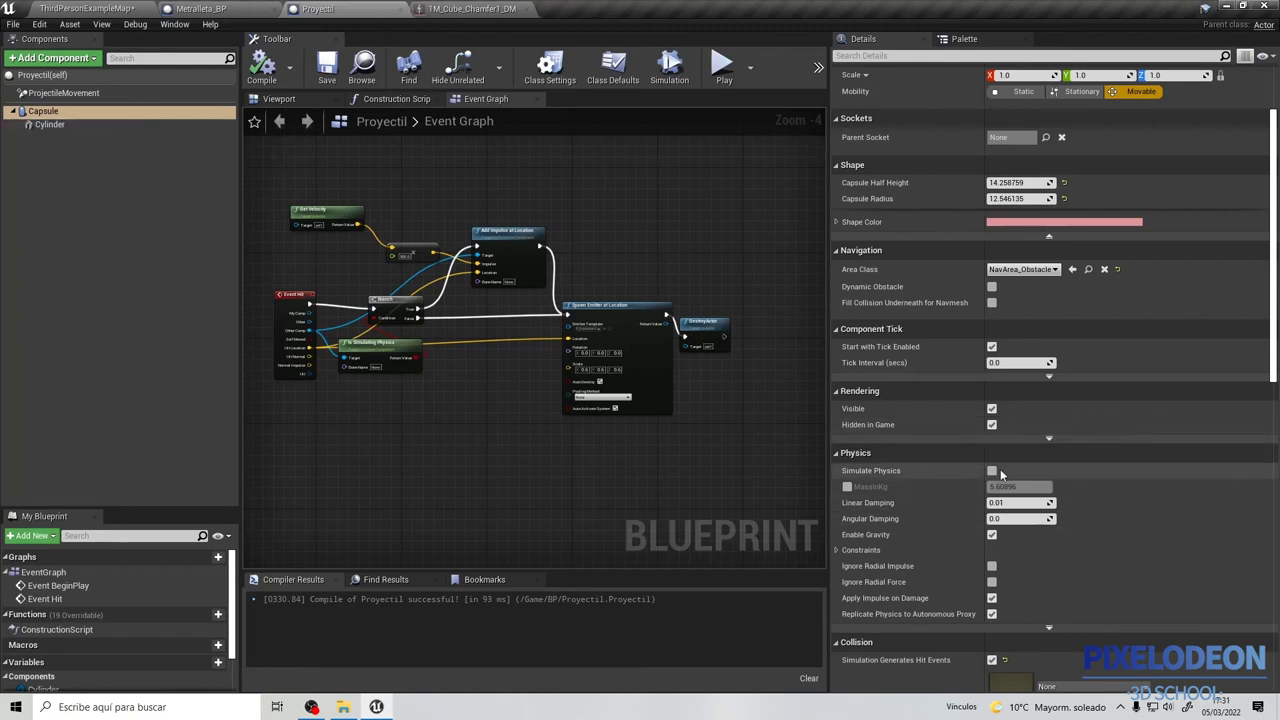
Turn on Simulate Physics for Proyectil's Capsule and compile the blueprint.
{"action": "left_click", "coordinate": [992, 472]}
{"action": "left_click", "coordinate": [45, 112]}
{"action": "left_click", "coordinate": [262, 66]}
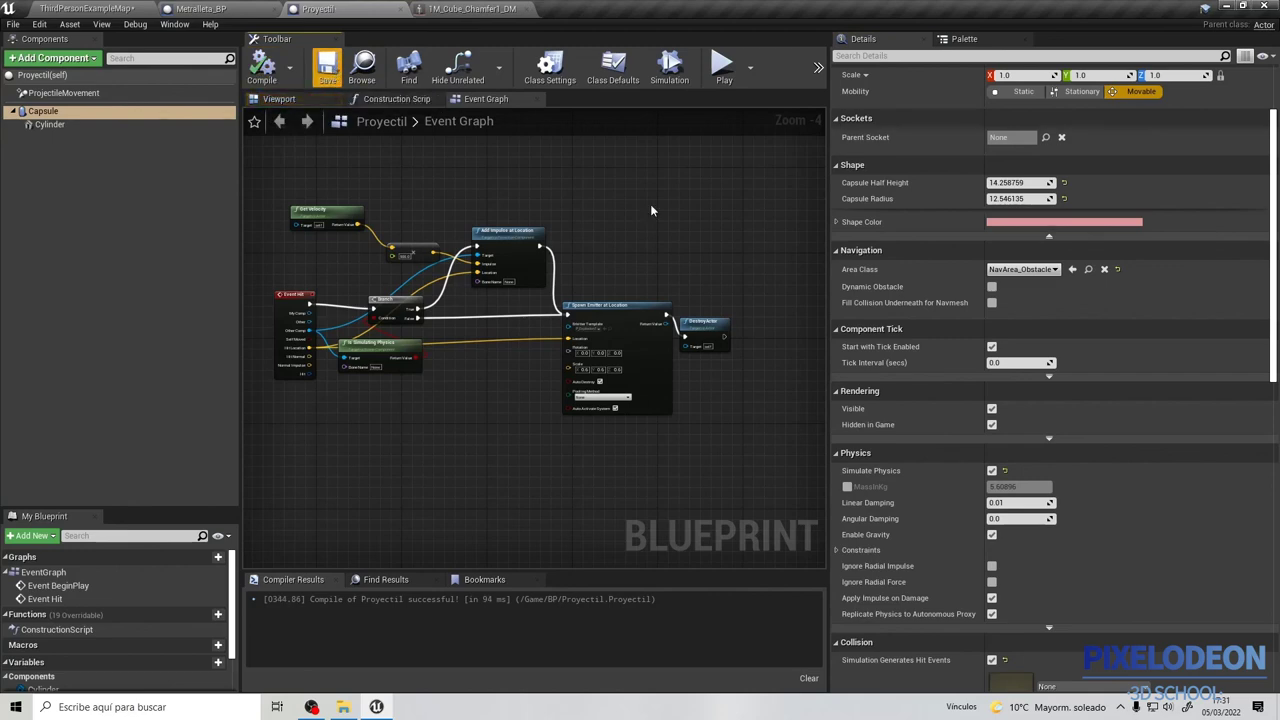
{"action": "left_click", "coordinate": [82, 8]}
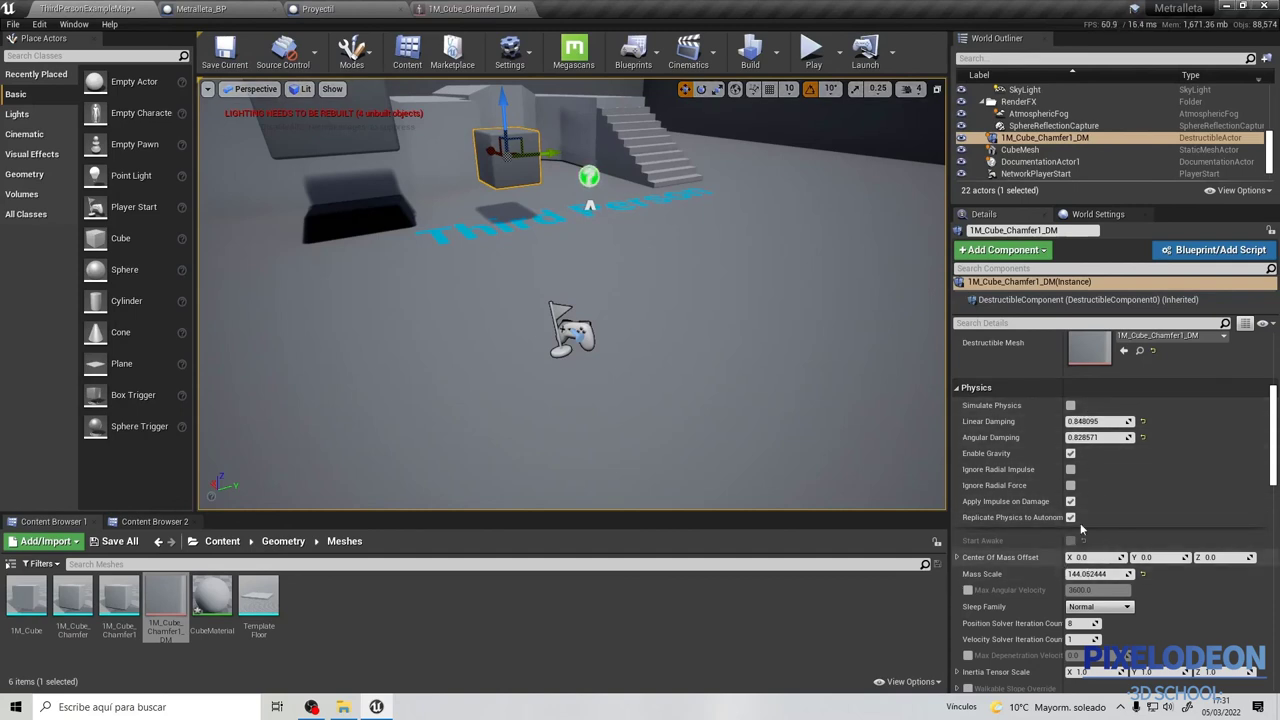
Enable Simulate Physics on the destructible cube and play-test shooting it into rubble.
{"action": "left_click", "coordinate": [1071, 406]}
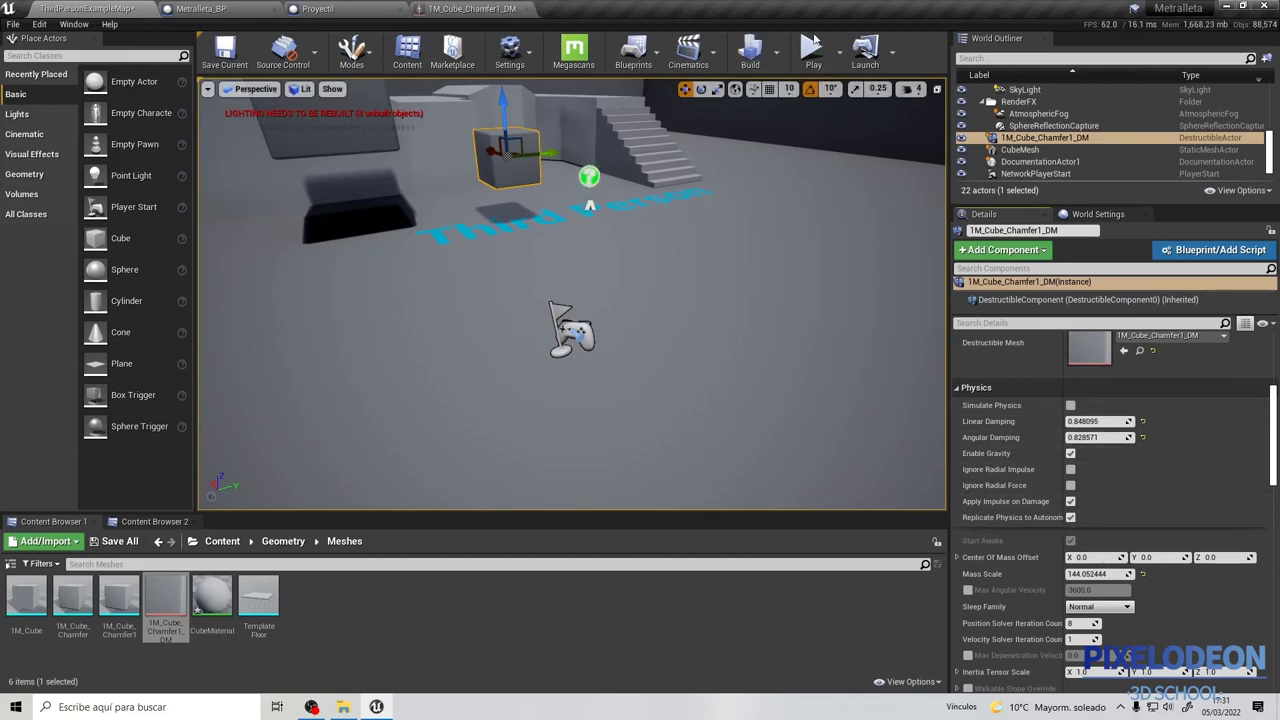
{"action": "left_click", "coordinate": [815, 40]}
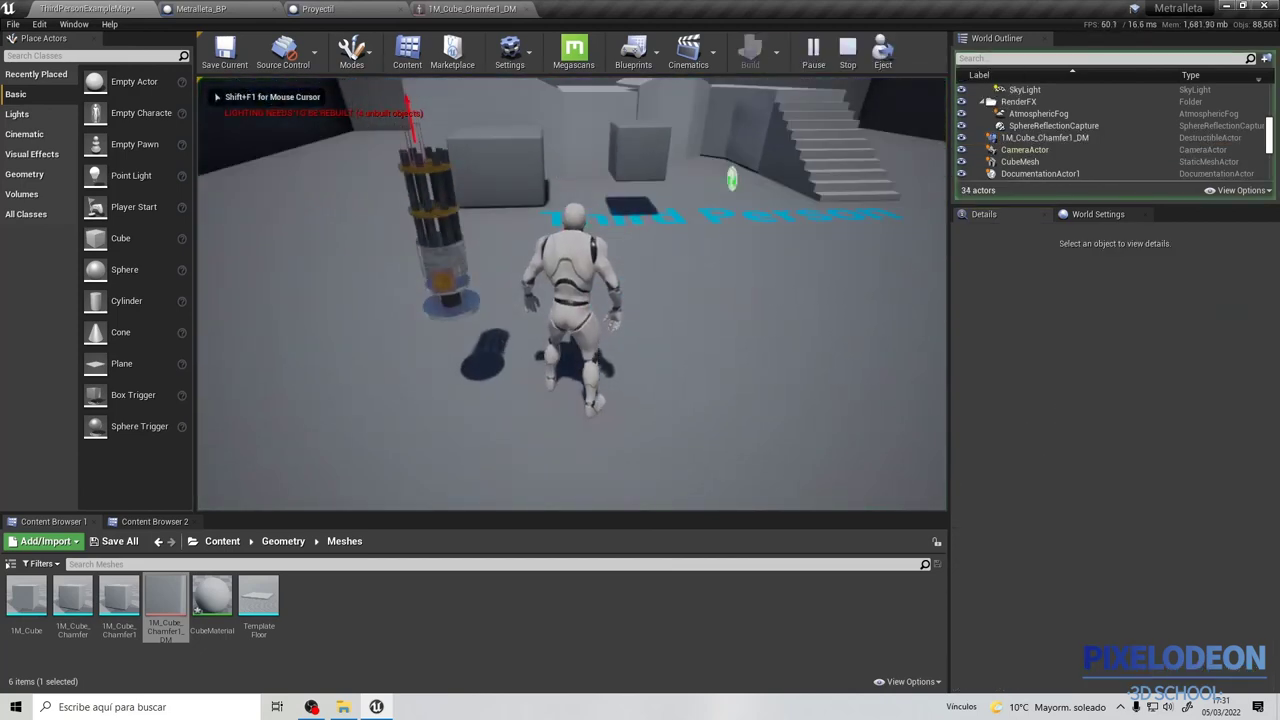
{"action": "key", "text": "w"}
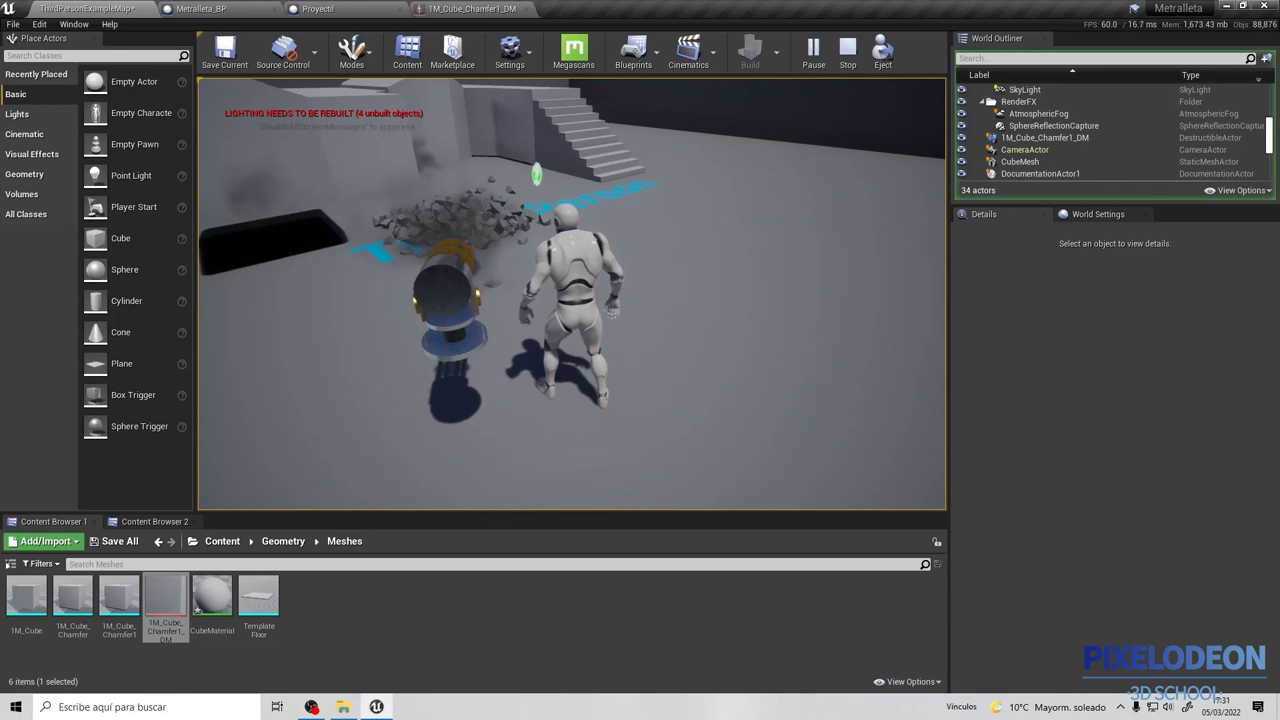
{"action": "key", "text": "Escape"}
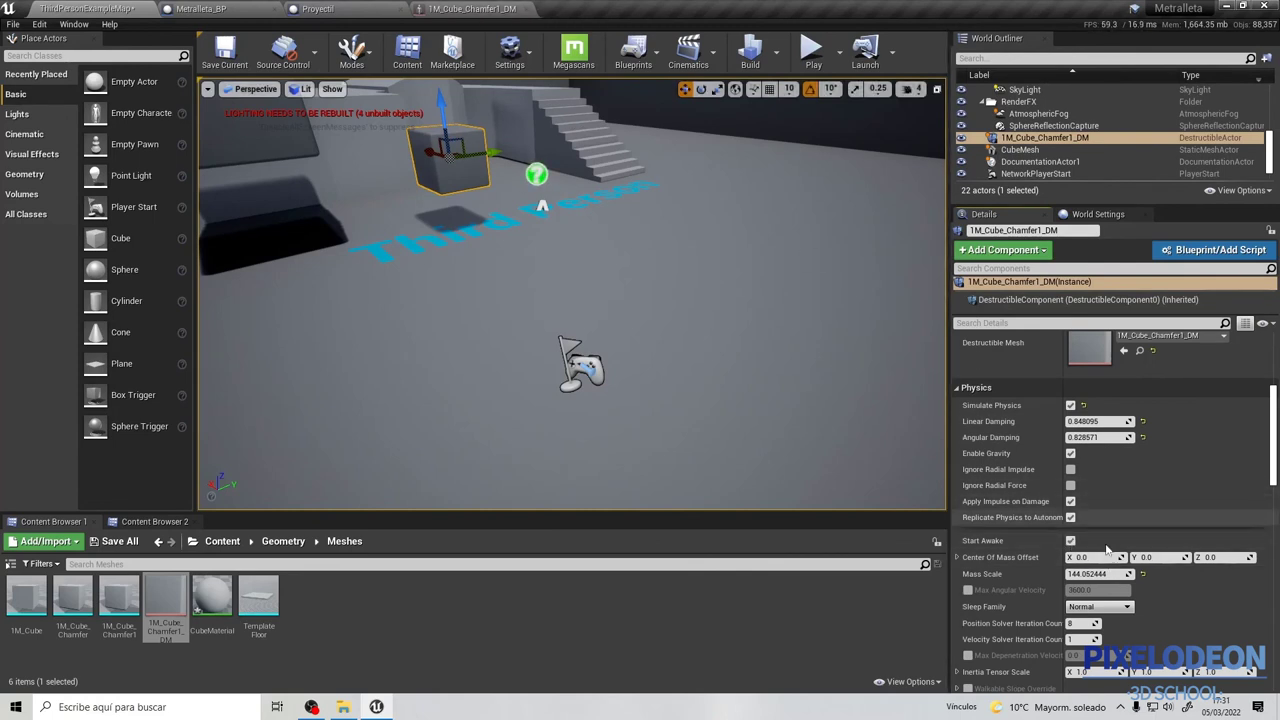
Untick Start Awake on the destructible cube and play-test shooting it.
{"action": "left_click", "coordinate": [1071, 540]}
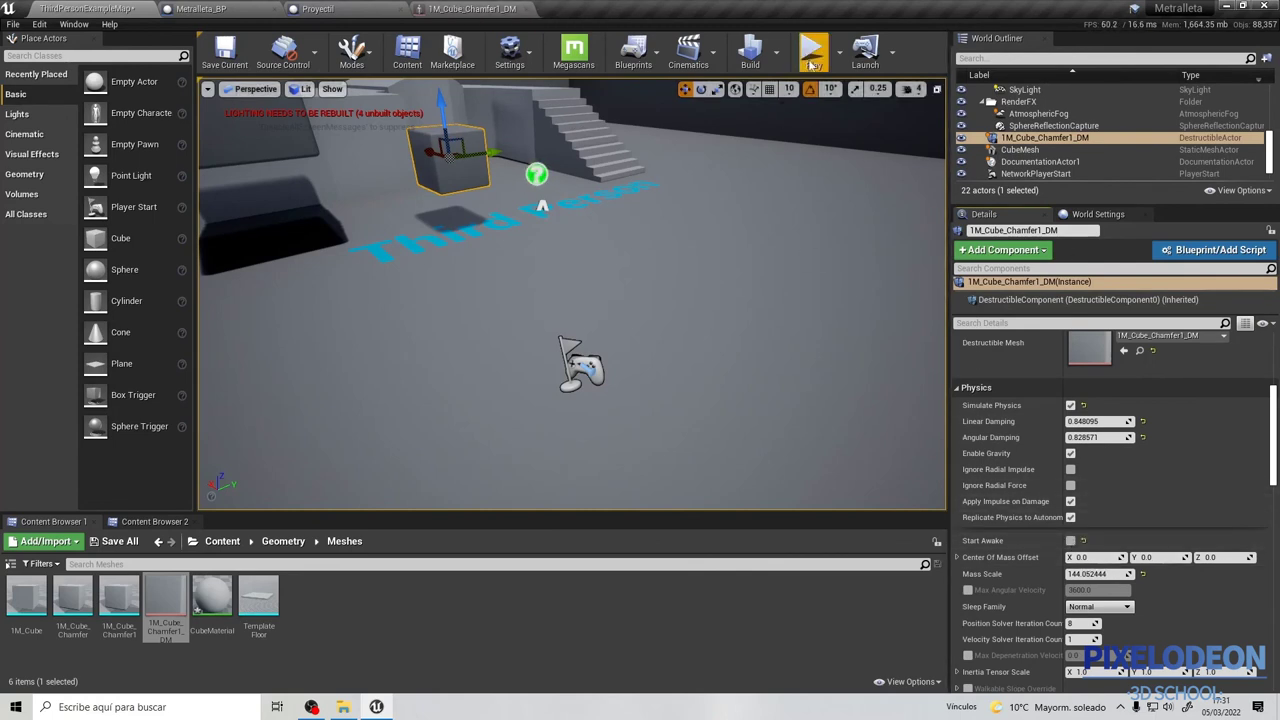
{"action": "left_click", "coordinate": [812, 68]}
{"action": "key", "text": "w"}
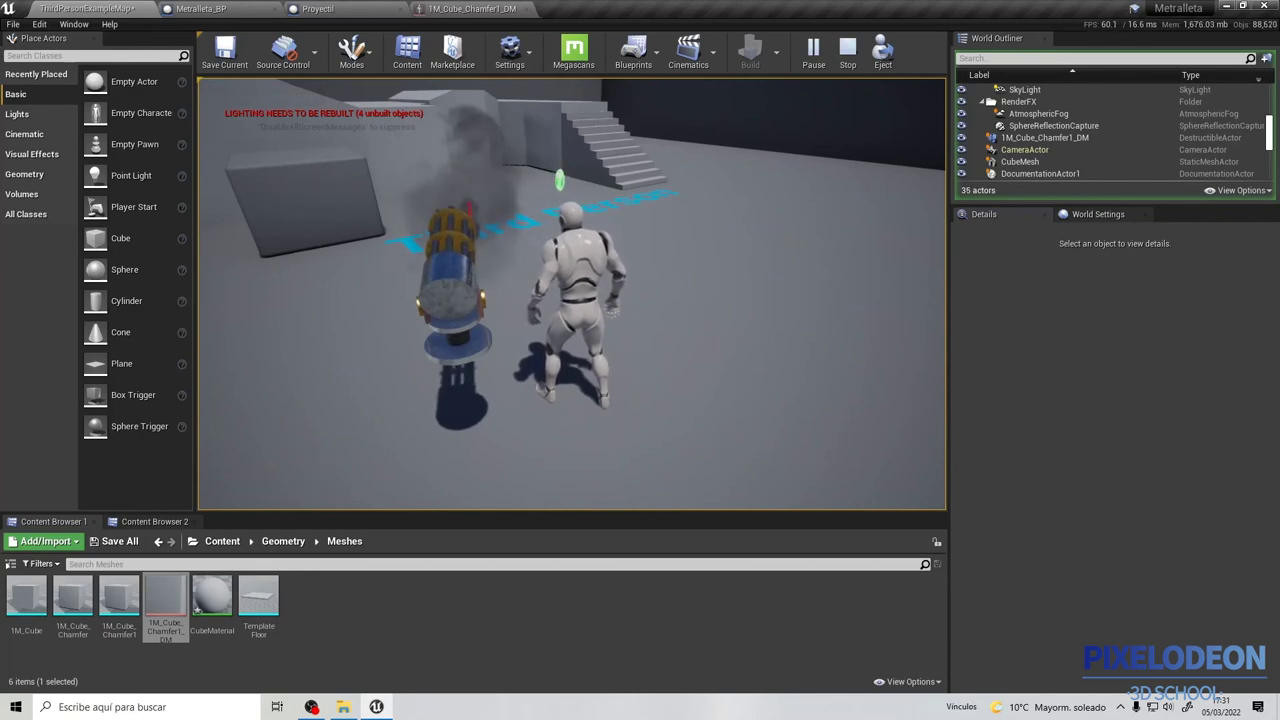
{"action": "key", "text": "Escape"}
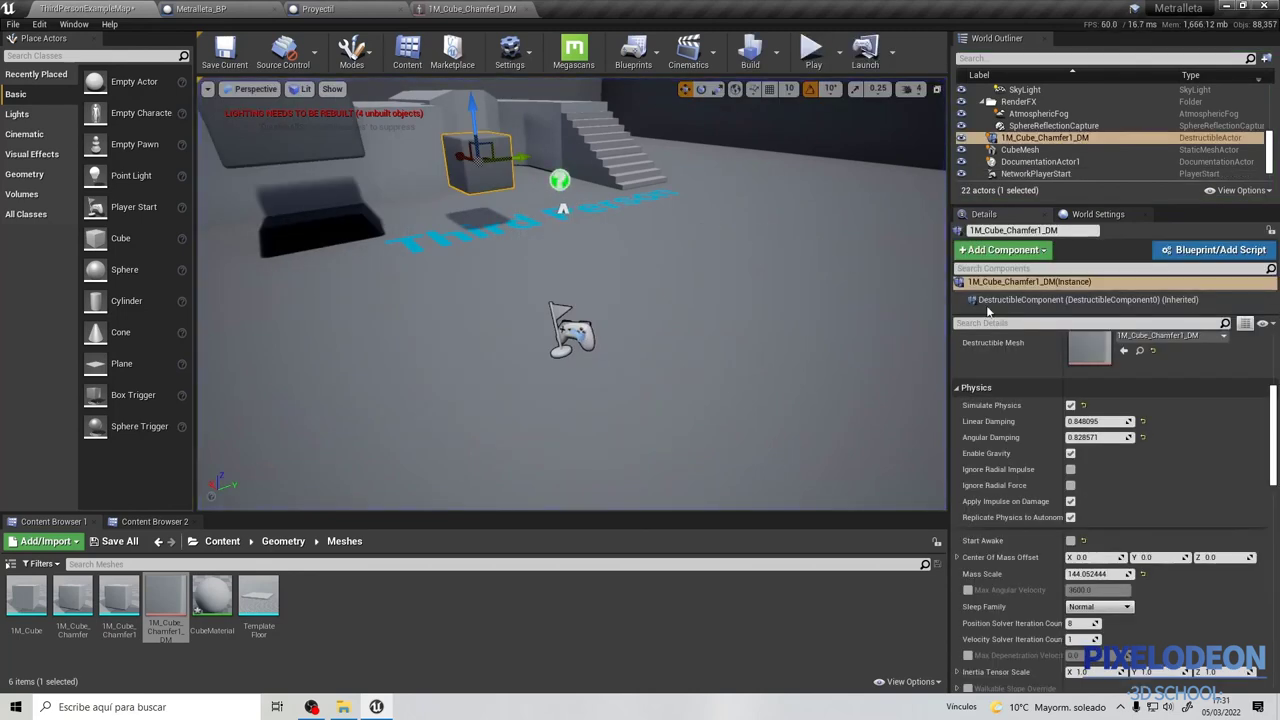
Turn off Simulate Physics, reset Mass Scale to 1.0 and both Damping values, then play-test again.
{"action": "left_click", "coordinate": [1070, 405]}
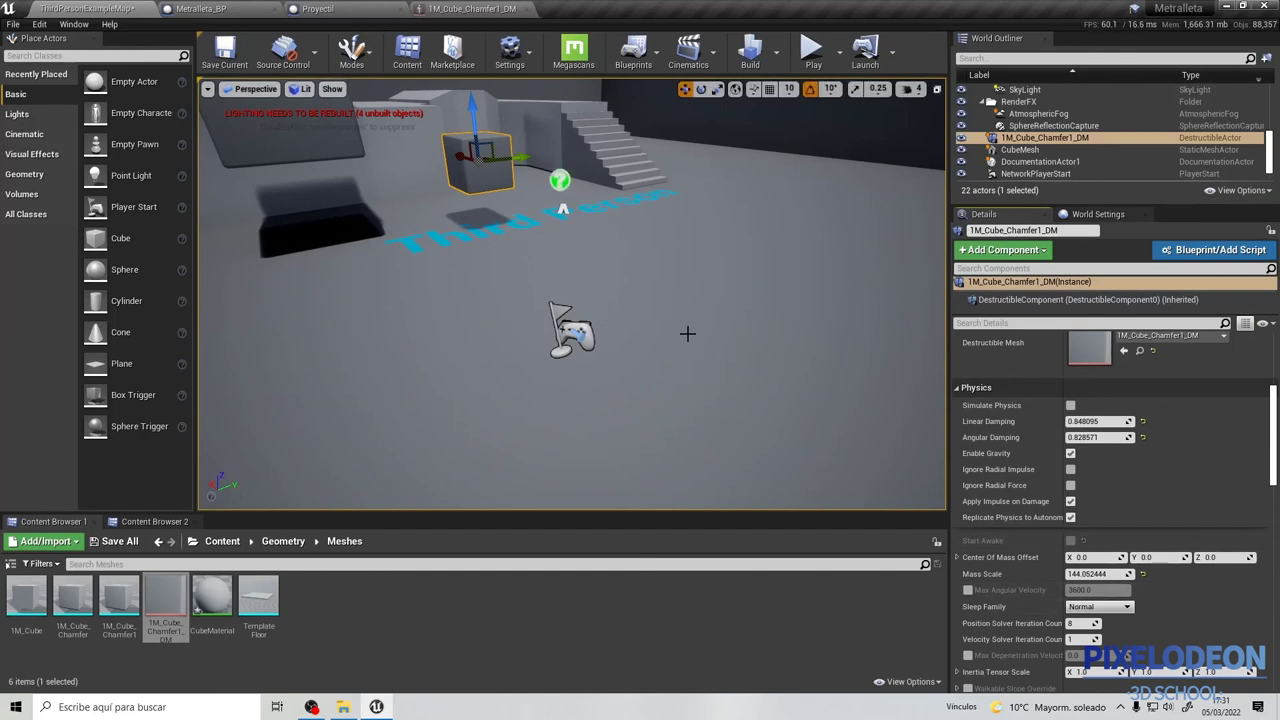
{"action": "left_click", "coordinate": [1142, 574]}
{"action": "left_click", "coordinate": [1143, 421]}
{"action": "left_click", "coordinate": [1143, 437]}
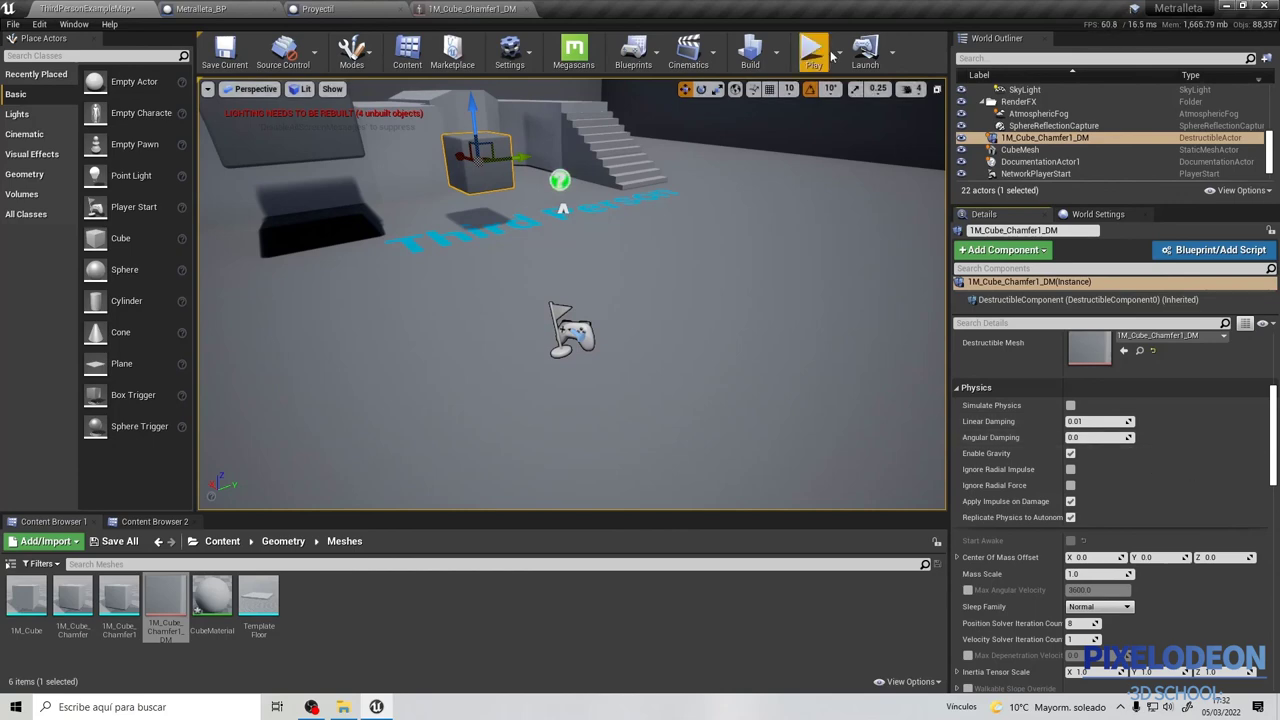
{"action": "left_click", "coordinate": [813, 50]}
{"action": "key", "text": "w"}
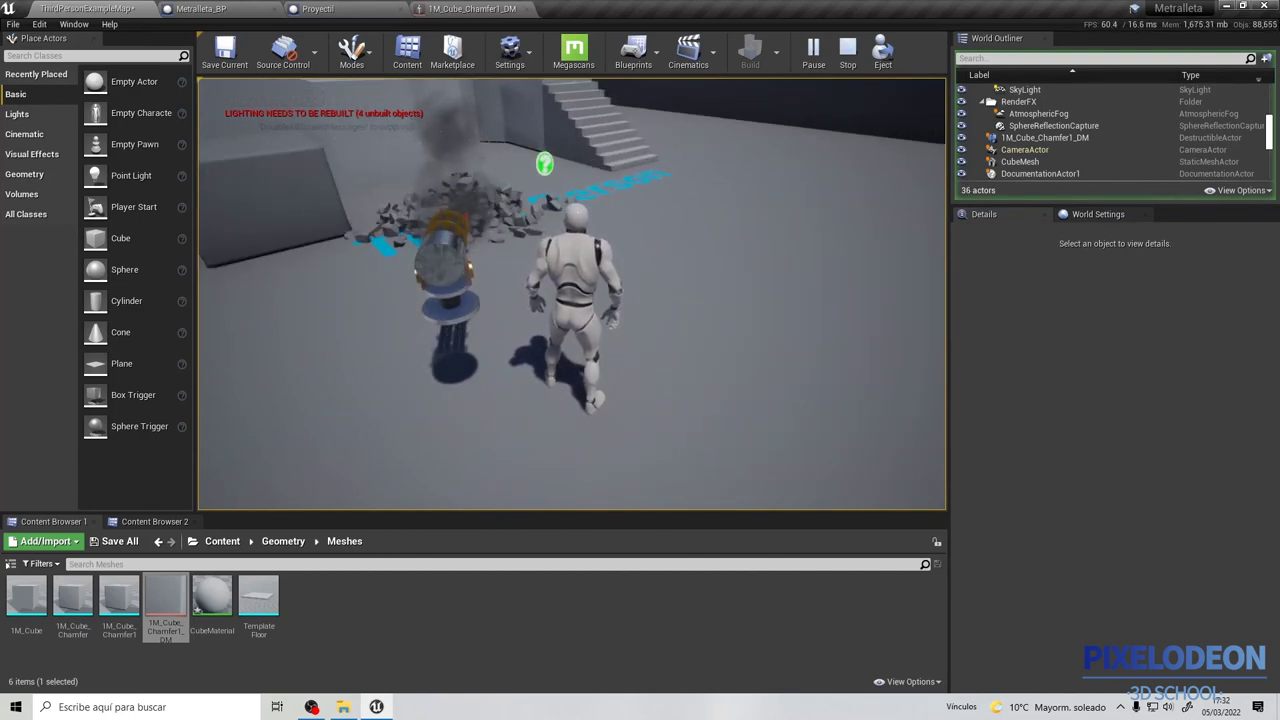
{"action": "key", "text": "Escape"}
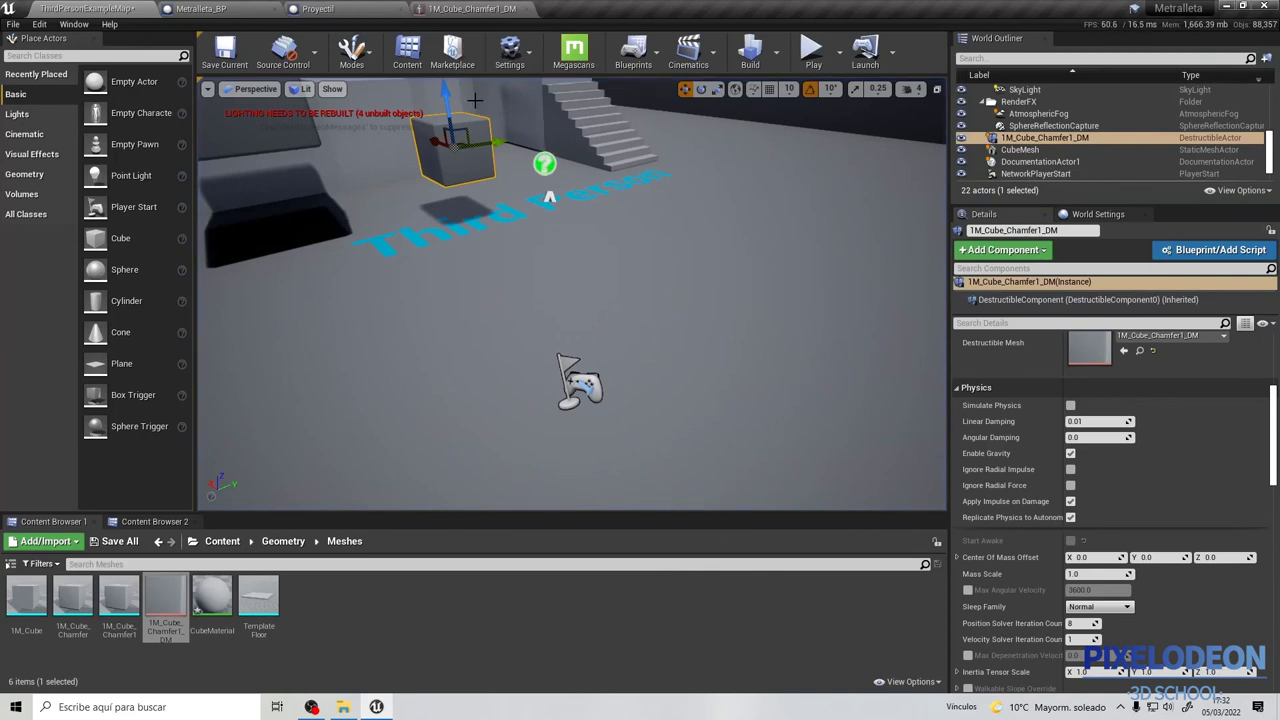
Lower the destructible cube, duplicate it twice, and scale the third copy larger and taller.
{"action": "left_click_drag", "start_coordinate": [444, 92], "coordinate": [461, 147]}
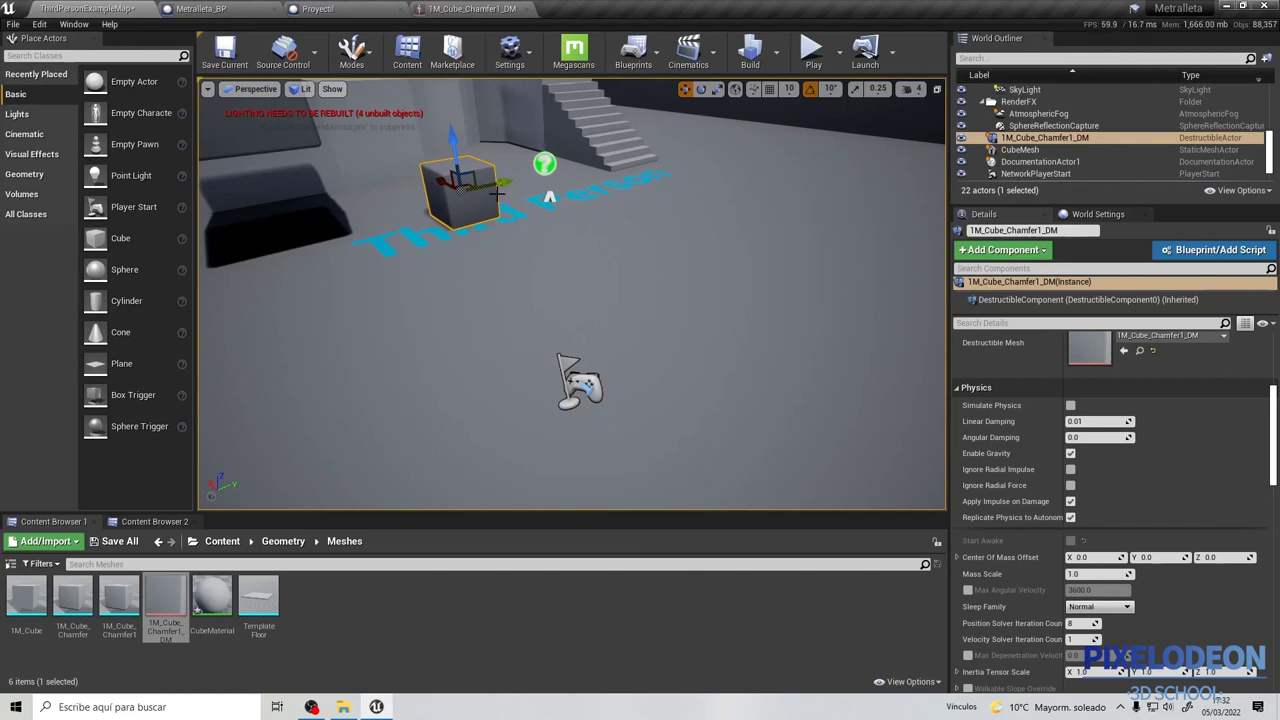
{"action": "left_click_drag", "start_coordinate": [497, 192], "coordinate": [562, 169], "text": "alt"}
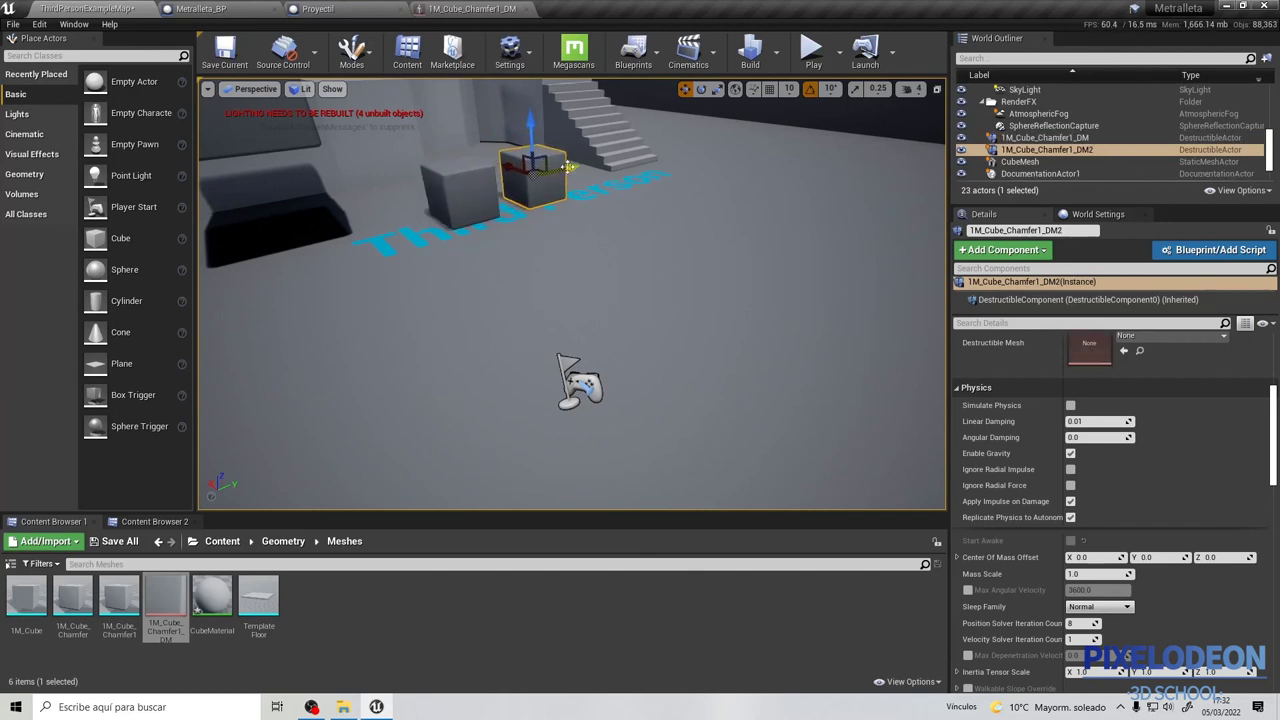
{"action": "left_click_drag", "start_coordinate": [511, 163], "coordinate": [660, 264], "text": "alt"}
{"action": "key", "text": "e"}
{"action": "key", "text": "r"}
{"action": "left_click_drag", "start_coordinate": [717, 238], "coordinate": [748, 228]}
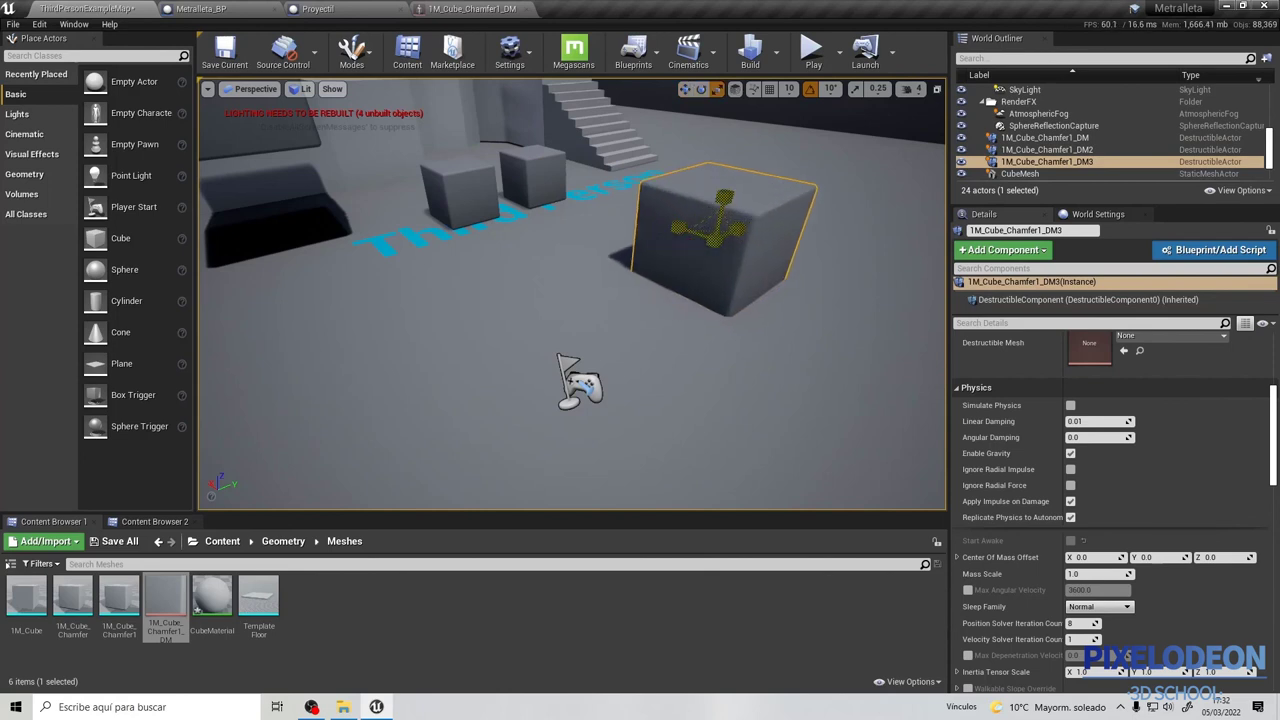
{"action": "left_click_drag", "start_coordinate": [728, 177], "coordinate": [737, 124]}
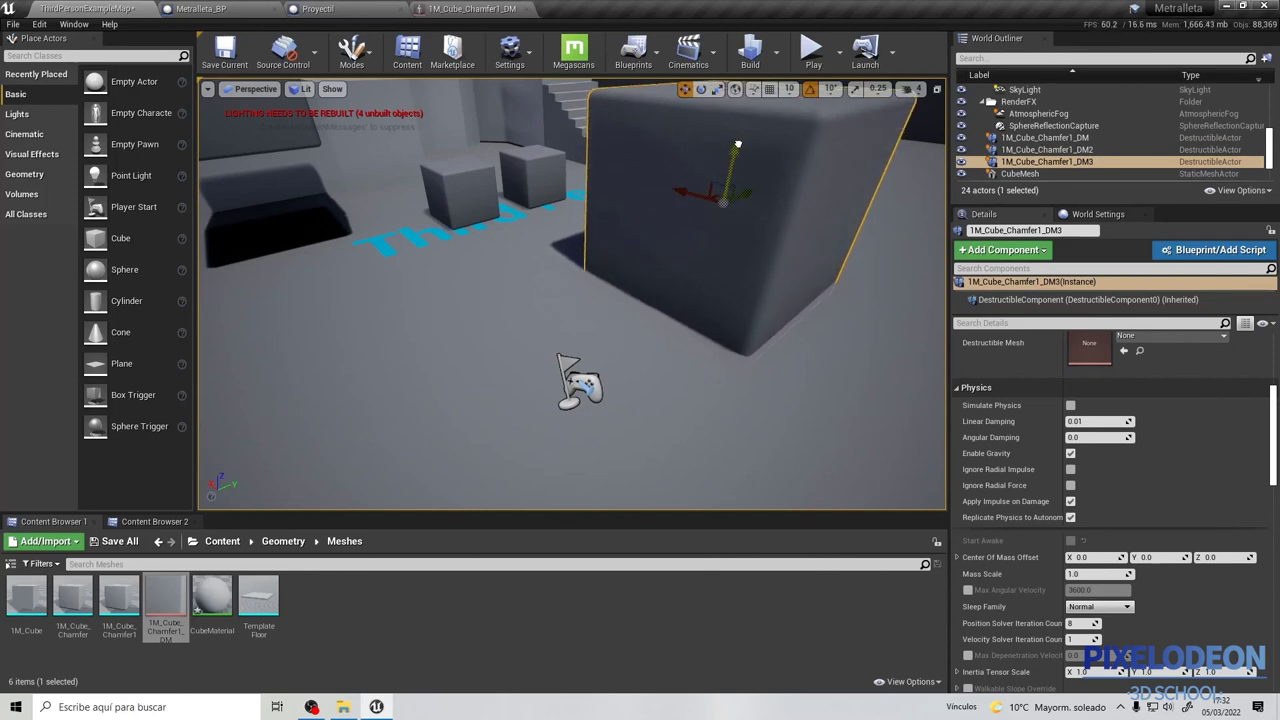
Shrink the CubeMesh physics cube to a small size.
{"action": "scroll", "coordinate": [482, 215], "scroll_direction": "down", "scroll_amount": 5}
{"action": "left_click", "coordinate": [468, 208]}
{"action": "key", "text": "e"}
{"action": "key", "text": "w"}
{"action": "left_click_drag", "start_coordinate": [458, 198], "coordinate": [466, 200]}
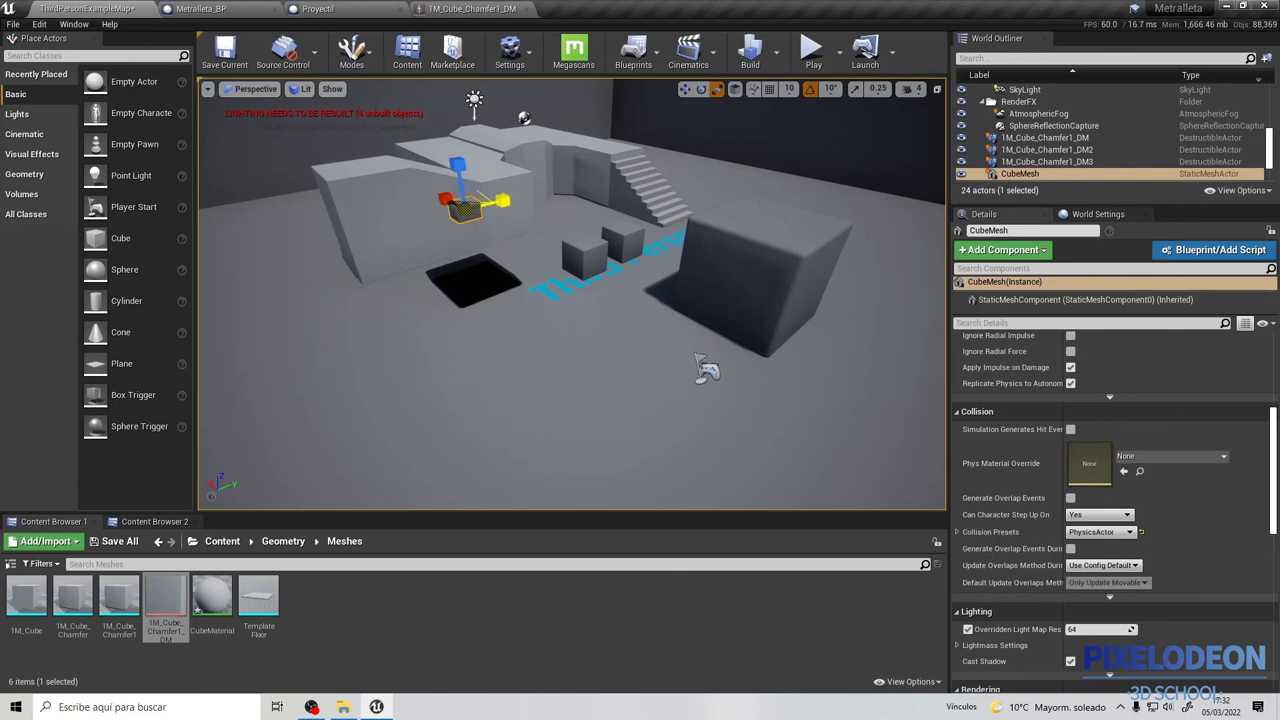
Duplicate the small cube into two stacked rows of three, CubeMesh through CubeMesh6.
{"action": "left_click_drag", "start_coordinate": [506, 200], "coordinate": [453, 225], "text": "alt"}
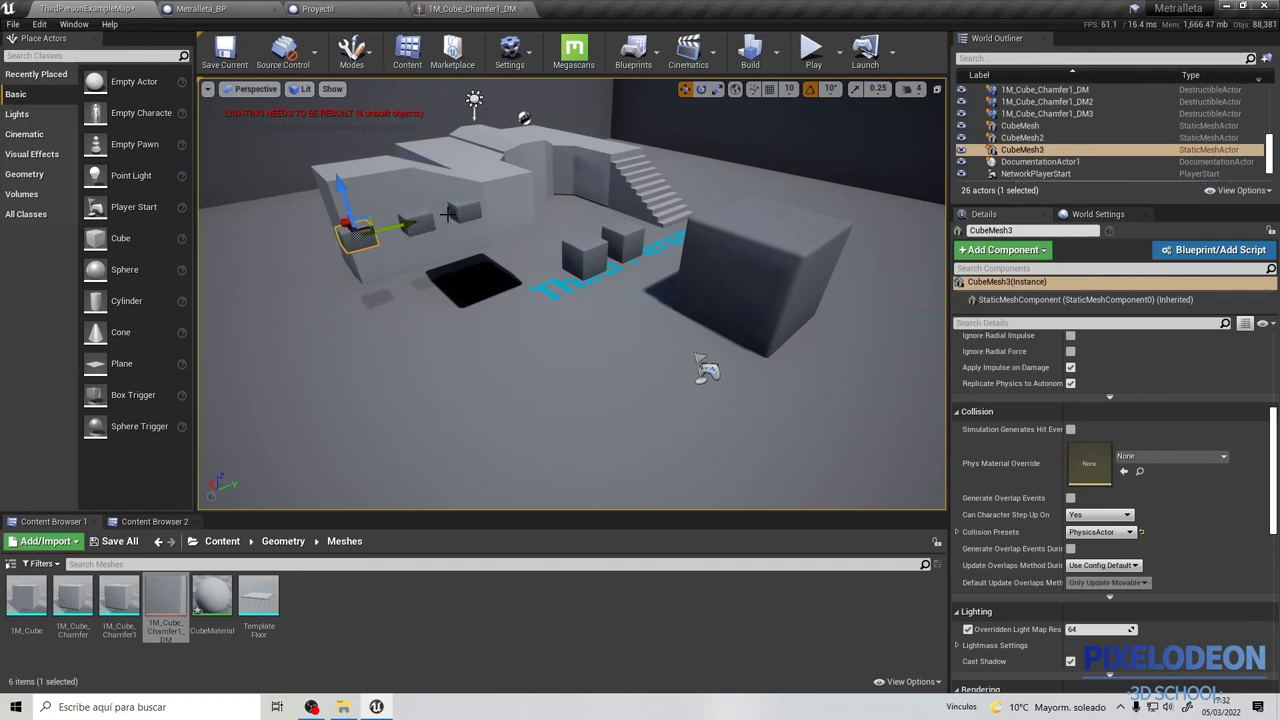
{"action": "left_click", "coordinate": [455, 210], "text": "ctrl"}
{"action": "left_click", "coordinate": [417, 220], "text": "ctrl"}
{"action": "mouse_move", "coordinate": [455, 210]}
{"action": "left_mouse_down", "text": "alt"}
{"action": "mouse_move", "coordinate": [246, 305]}
{"action": "mouse_move", "coordinate": [417, 273]}
{"action": "left_mouse_up", "text": "alt"}
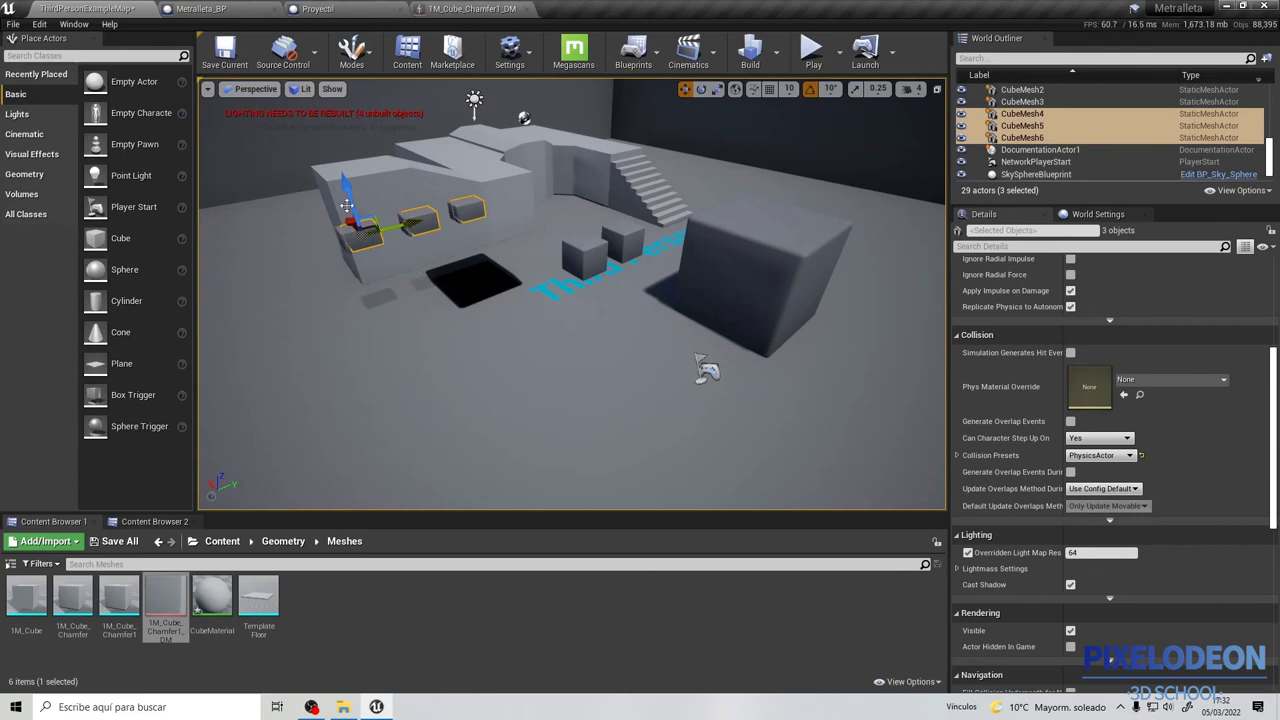
{"action": "left_click_drag", "start_coordinate": [349, 187], "coordinate": [348, 162]}
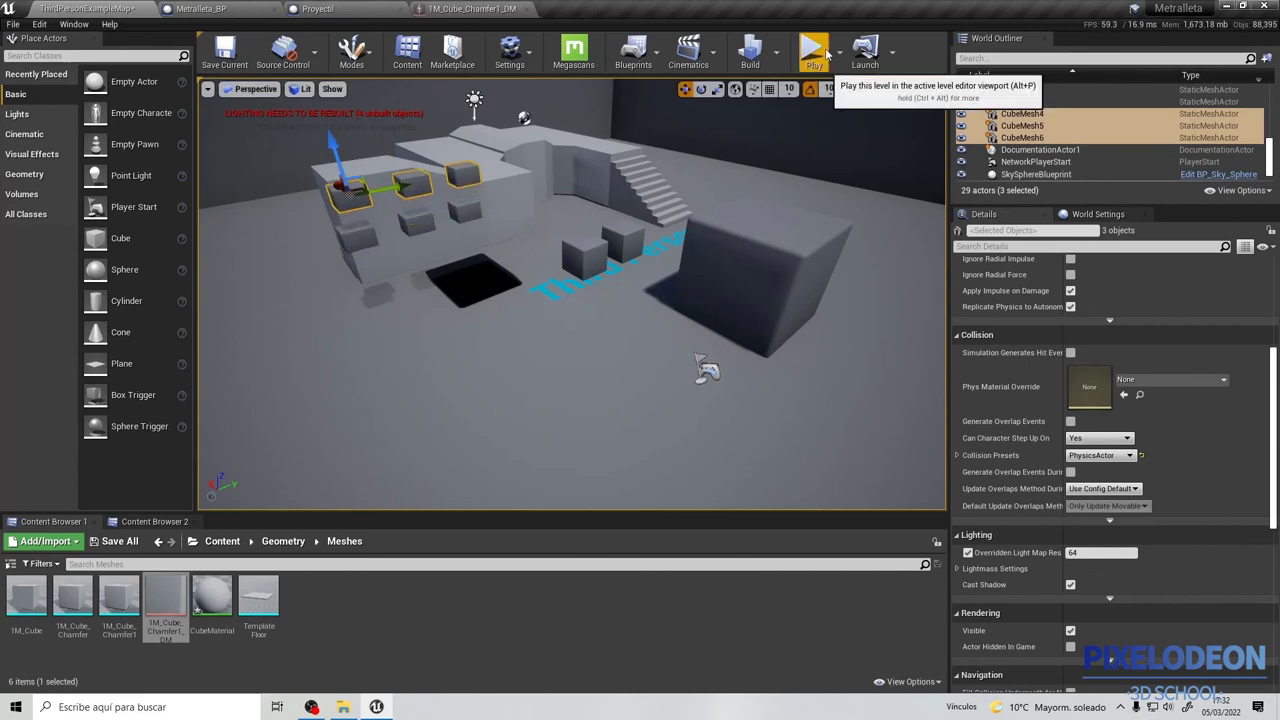
{"action": "left_click", "coordinate": [812, 50]}
{"action": "key", "text": "w"}
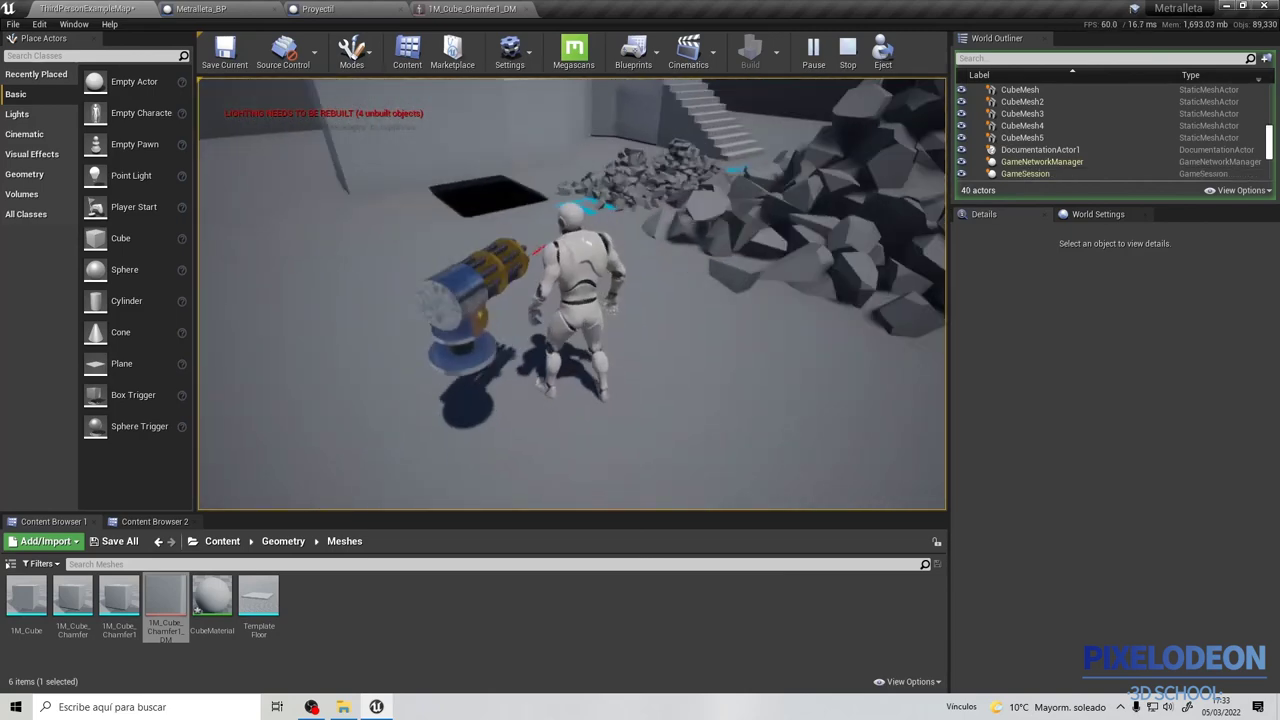
{"action": "key", "text": "Escape"}
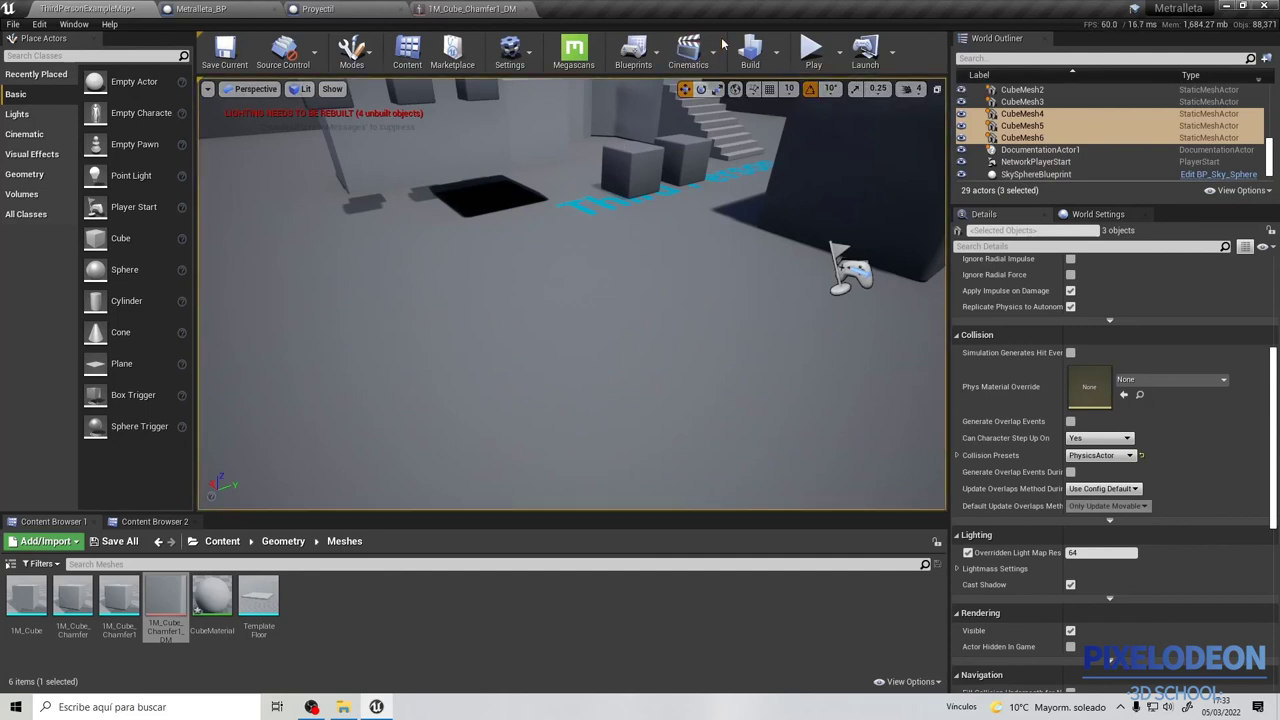
{"action": "mouse_move", "coordinate": [612, 178]}
{"action": "left_mouse_down"}
{"action": "mouse_move", "coordinate": [590, 260]}
{"action": "mouse_move", "coordinate": [656, 234]}
{"action": "left_mouse_up"}
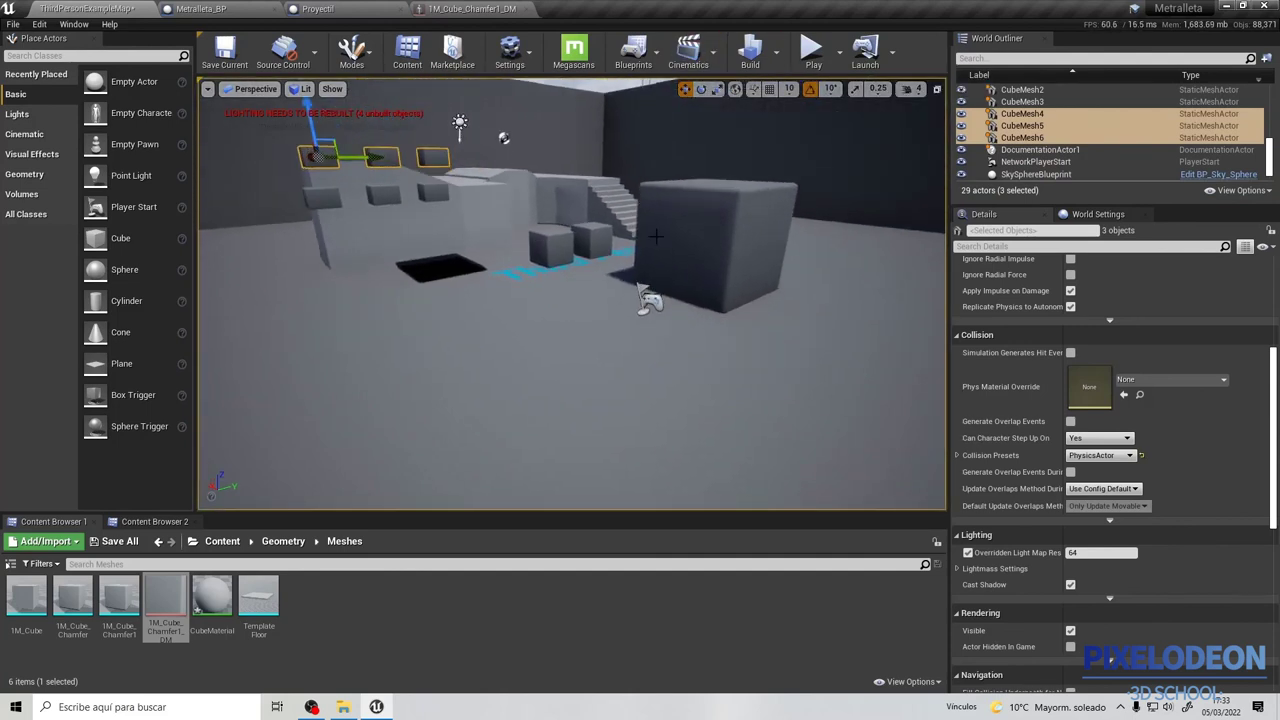